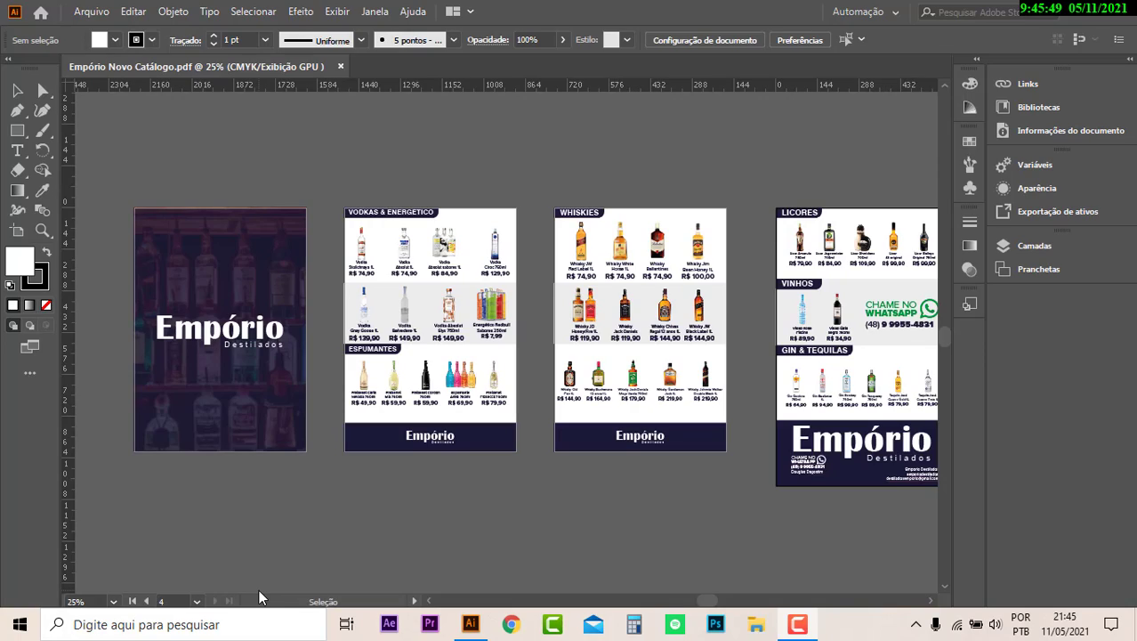
Open the Camadas panel and expand Camada 1 to see the catalog's contents
{"action": "left_click", "coordinate": [812, 623]}
{"action": "left_click", "coordinate": [799, 622]}
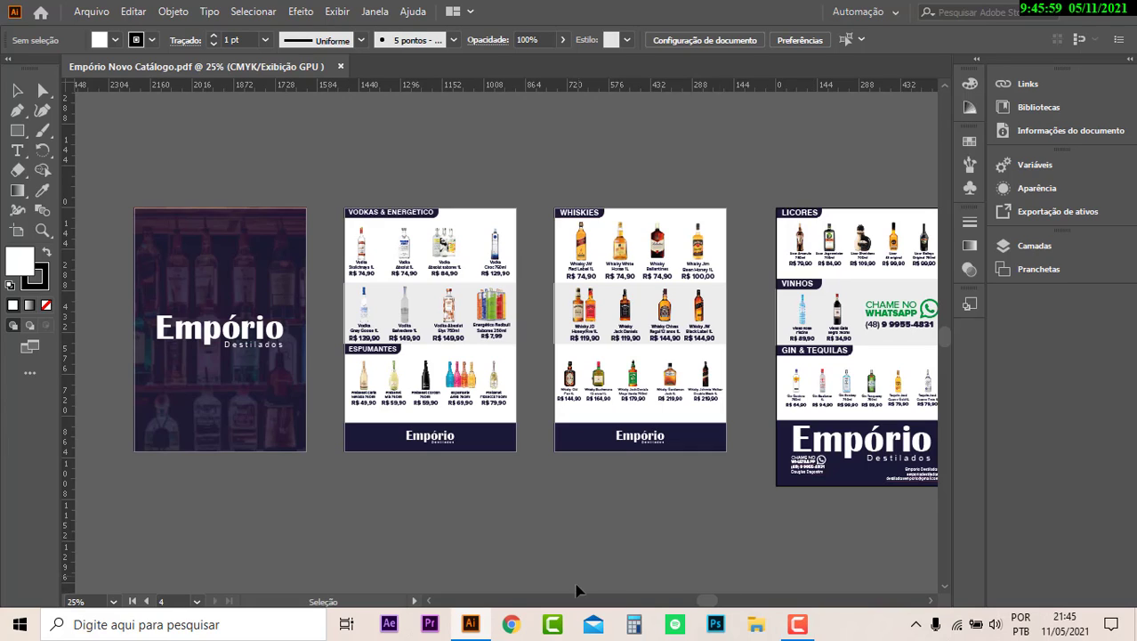
{"action": "left_click_drag", "start_coordinate": [718, 601], "coordinate": [716, 603]}
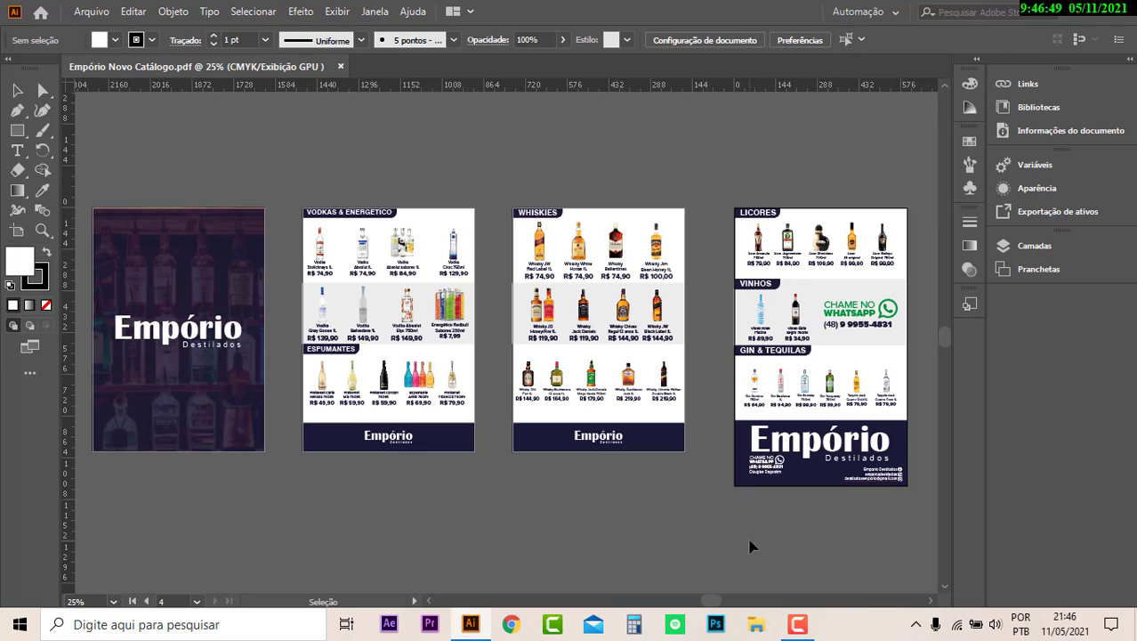
{"action": "left_click", "coordinate": [1046, 246]}
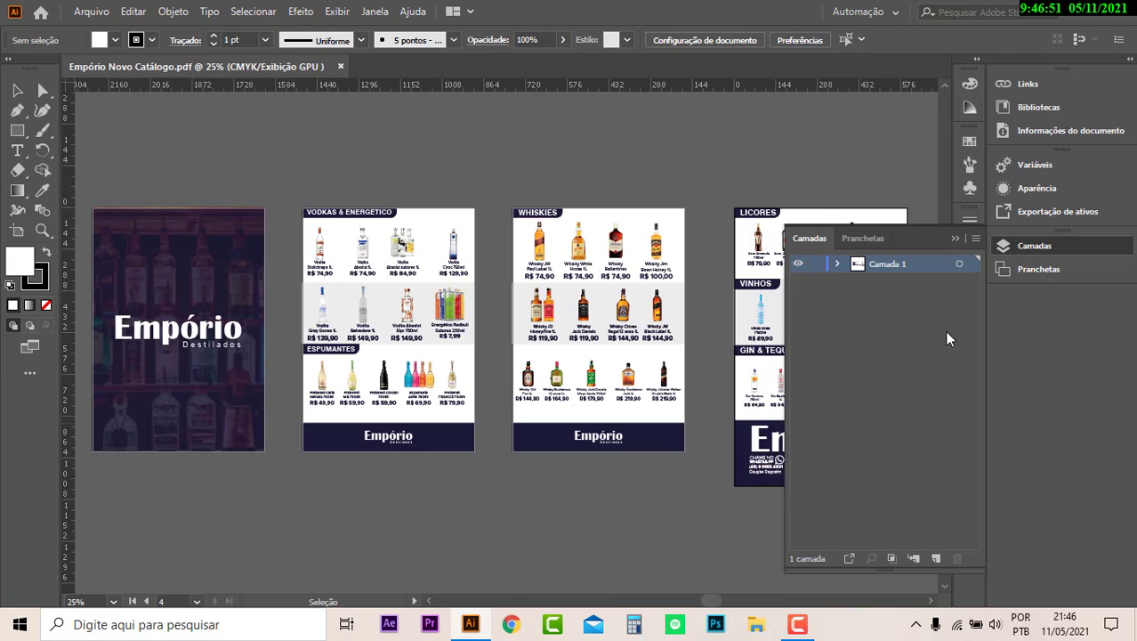
{"action": "left_click", "coordinate": [834, 264]}
Collapse Camada 1, close the Camadas panel, and make the toolbar a single column
{"action": "scroll", "coordinate": [899, 415], "scroll_direction": "down", "scroll_amount": 5}
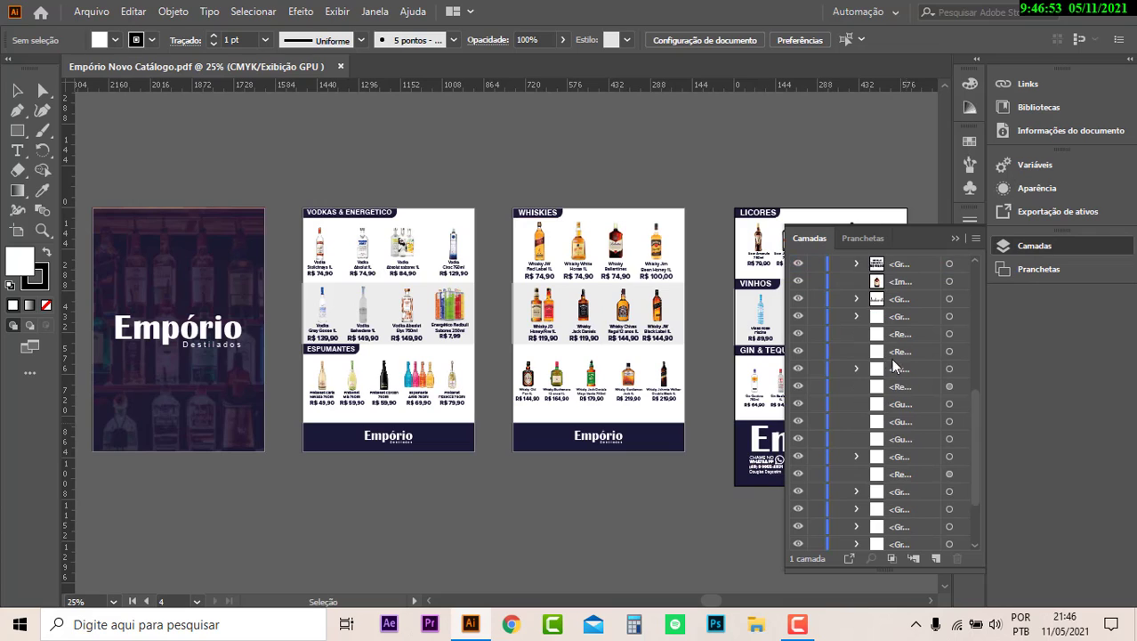
{"action": "scroll", "coordinate": [889, 414], "scroll_direction": "up", "scroll_amount": 3}
{"action": "scroll", "coordinate": [917, 405], "scroll_direction": "up", "scroll_amount": 2}
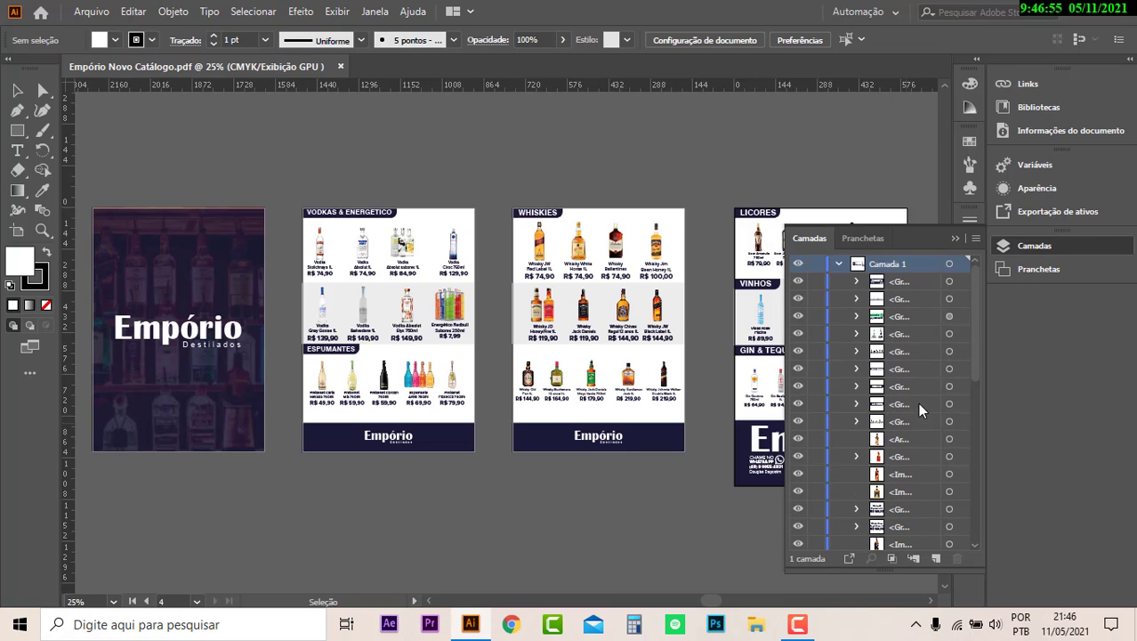
{"action": "left_click", "coordinate": [840, 263]}
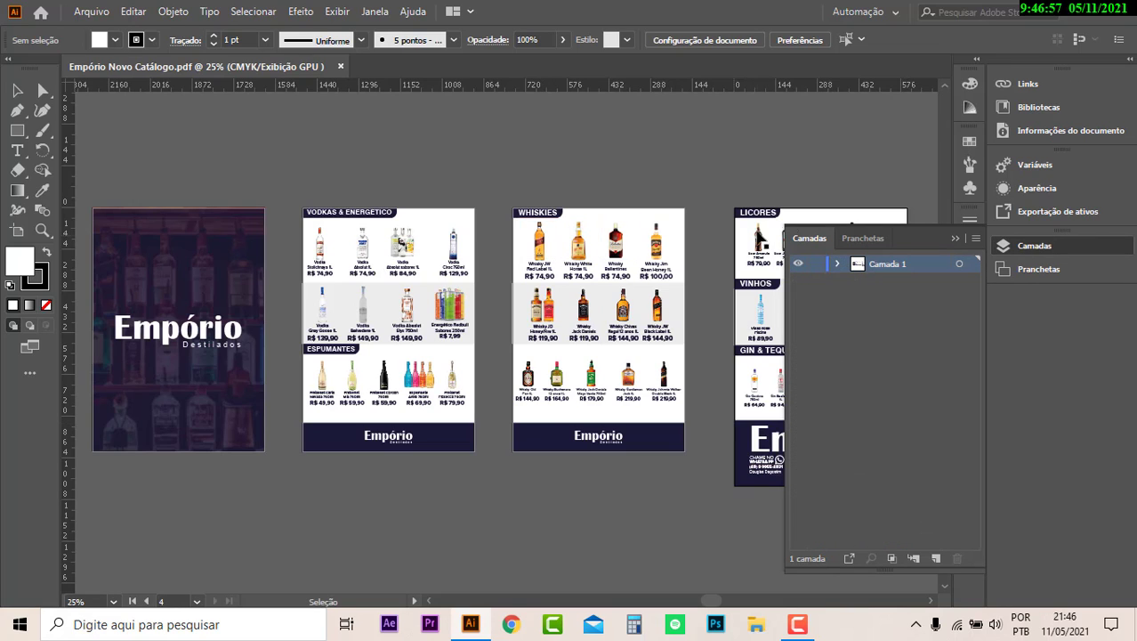
{"action": "left_click", "coordinate": [956, 239]}
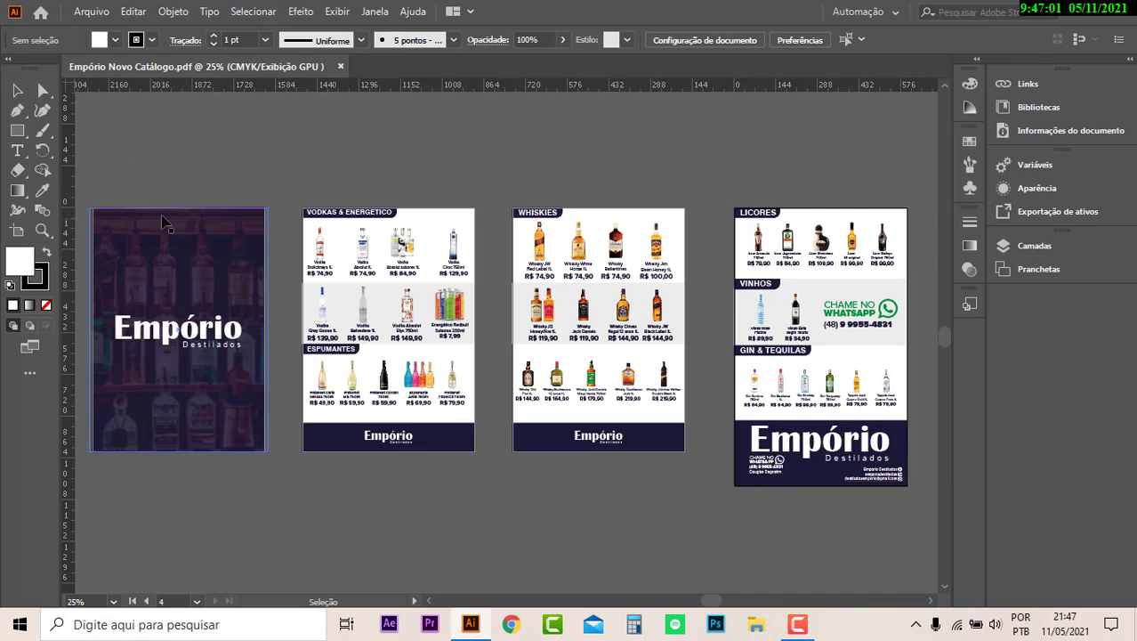
{"action": "left_click", "coordinate": [8, 59]}
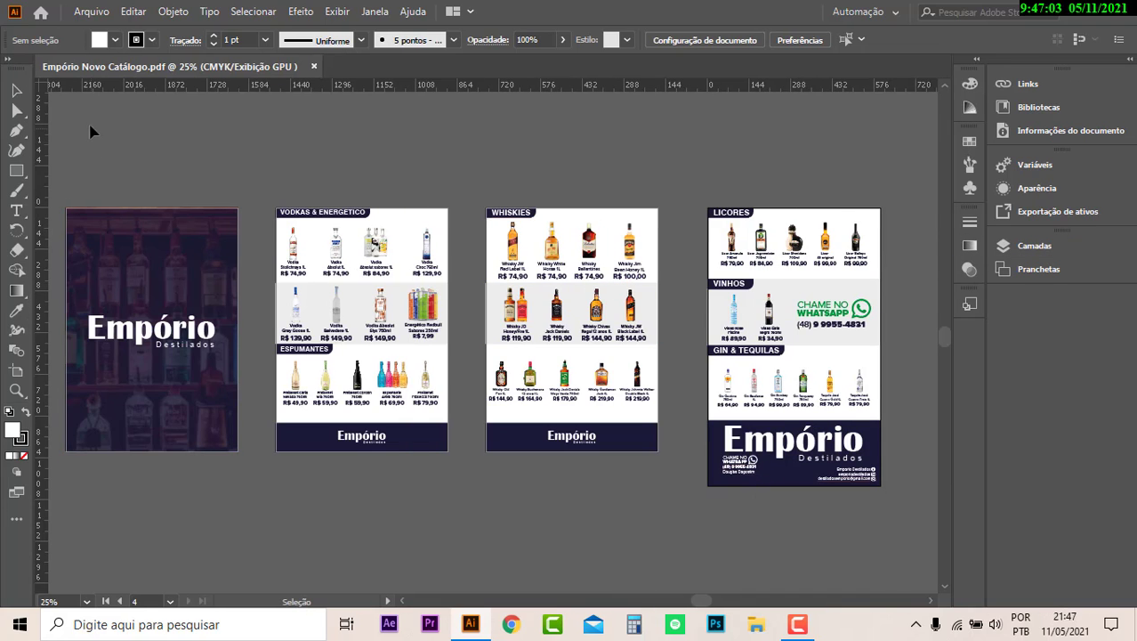
Start a new document and choose the Impressão A4 preset
{"action": "left_click", "coordinate": [91, 13]}
{"action": "key", "text": "Escape"}
{"action": "key", "text": "ctrl+n"}
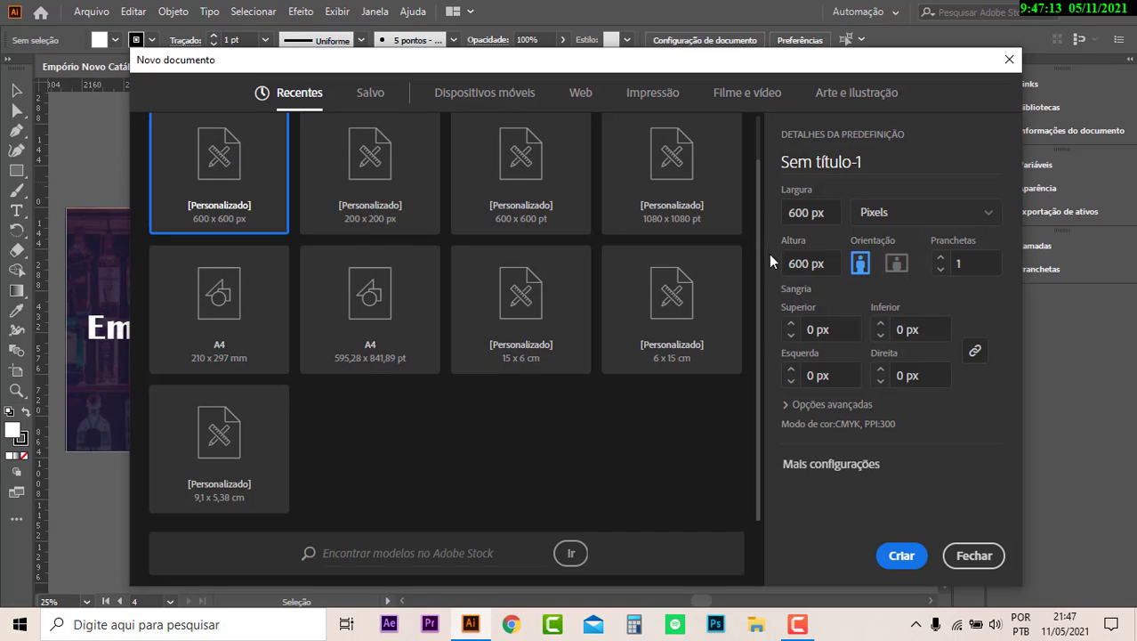
{"action": "left_click", "coordinate": [667, 98]}
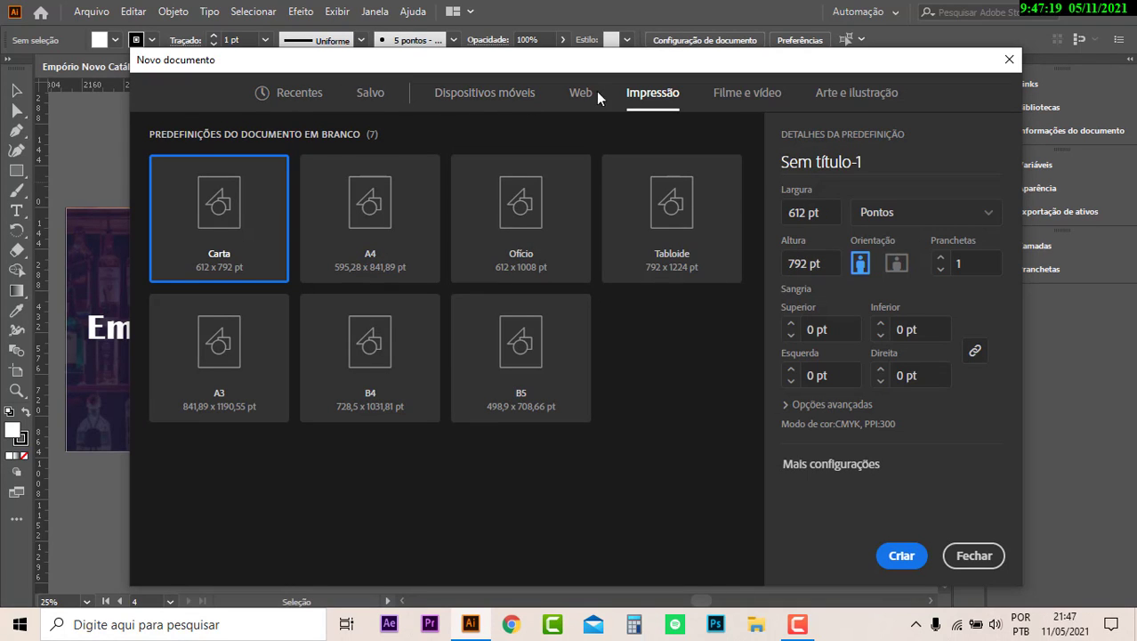
{"action": "left_click", "coordinate": [826, 96]}
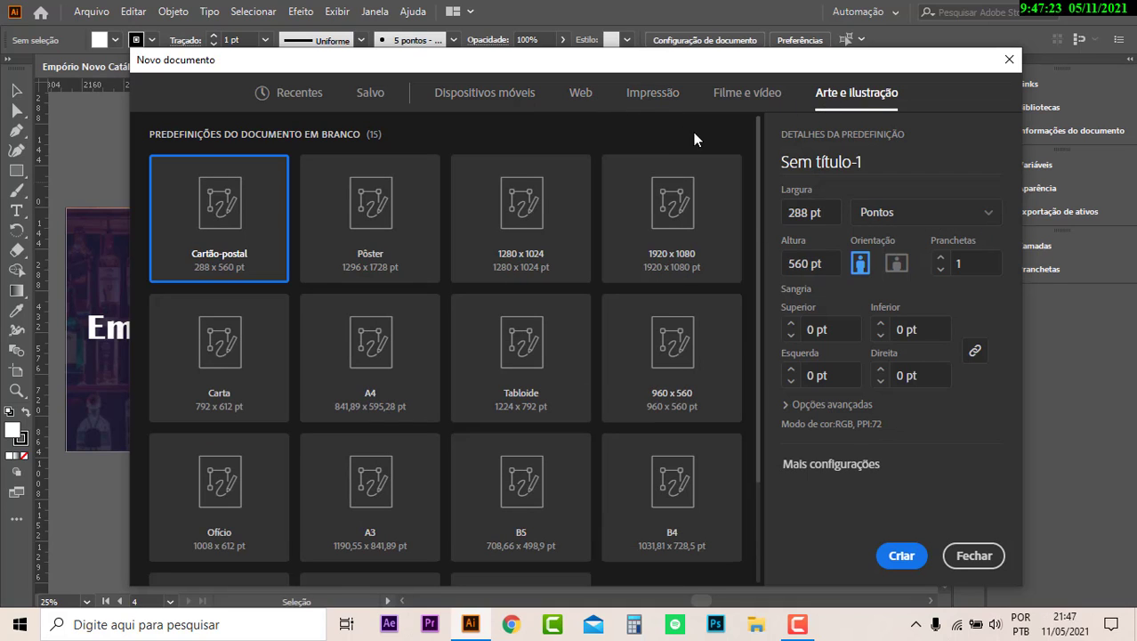
{"action": "left_click", "coordinate": [652, 94]}
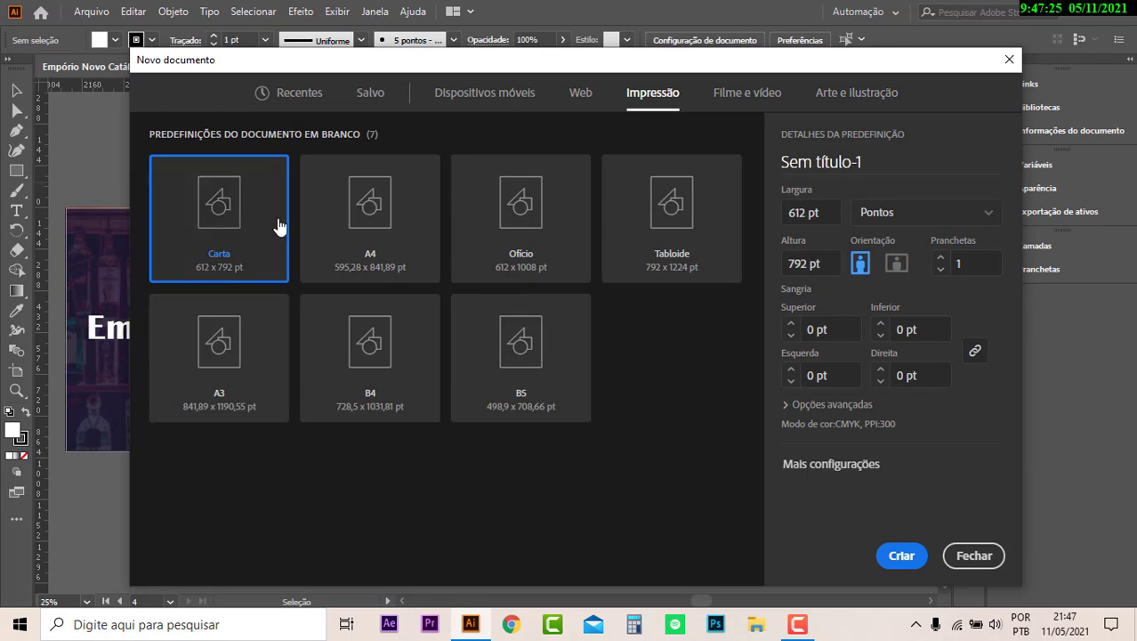
{"action": "left_click", "coordinate": [384, 220]}
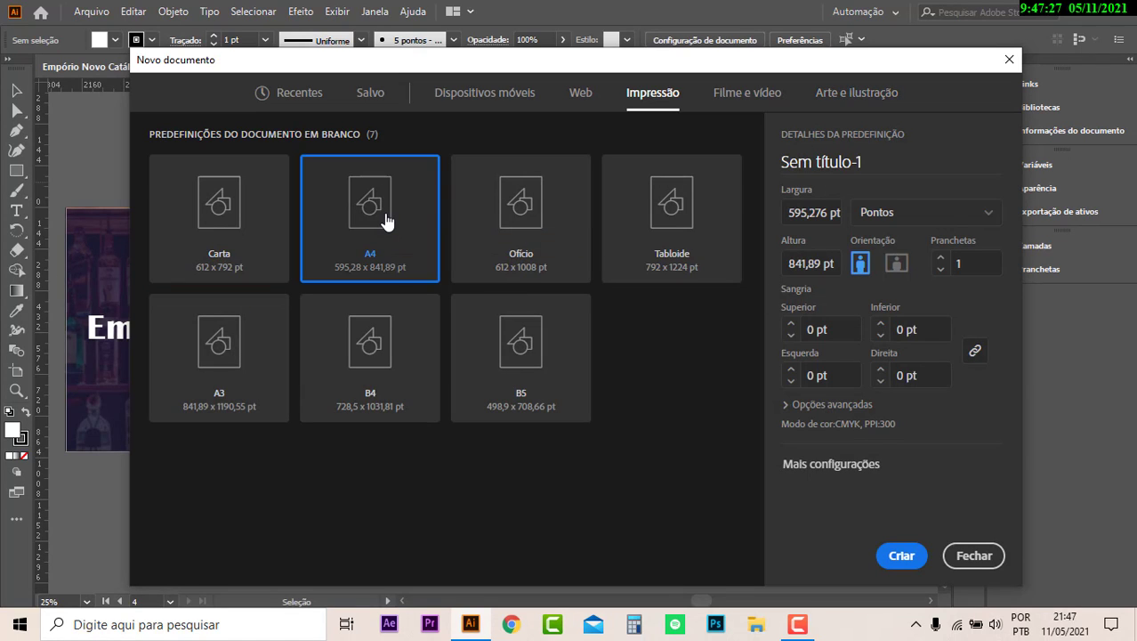
Set units to Centímetros, increase the Sangria bleed, and create the A4 document
{"action": "left_click", "coordinate": [947, 215]}
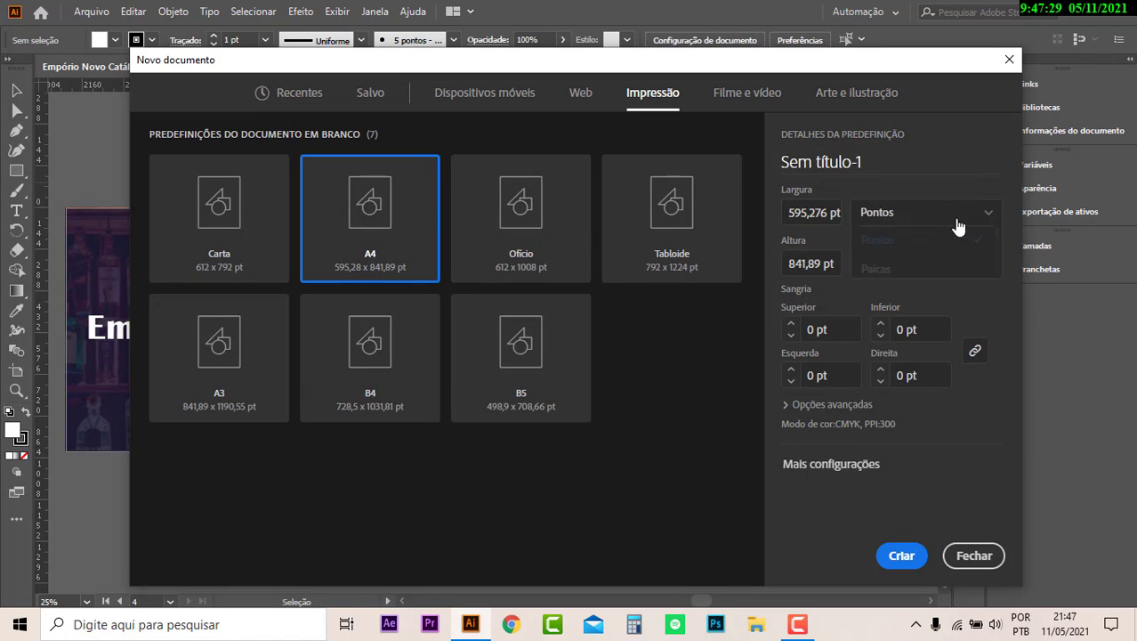
{"action": "left_click", "coordinate": [930, 356]}
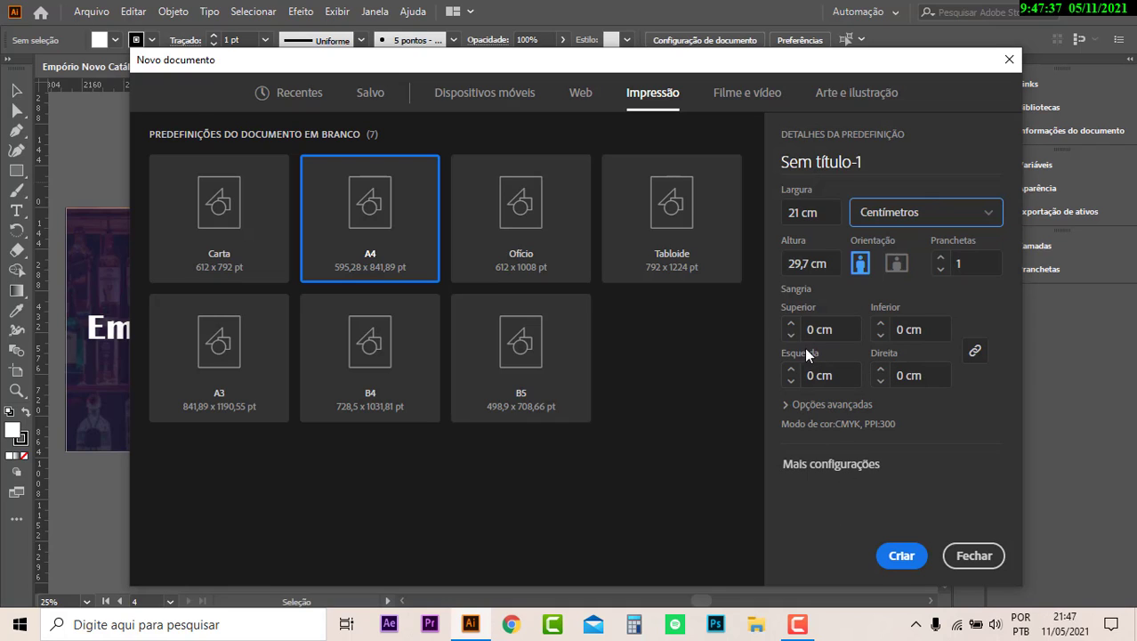
{"action": "left_click", "coordinate": [790, 324]}
{"action": "left_click", "coordinate": [790, 324]}
{"action": "left_click", "coordinate": [790, 324]}
{"action": "left_click", "coordinate": [790, 323]}
{"action": "left_click", "coordinate": [906, 557]}
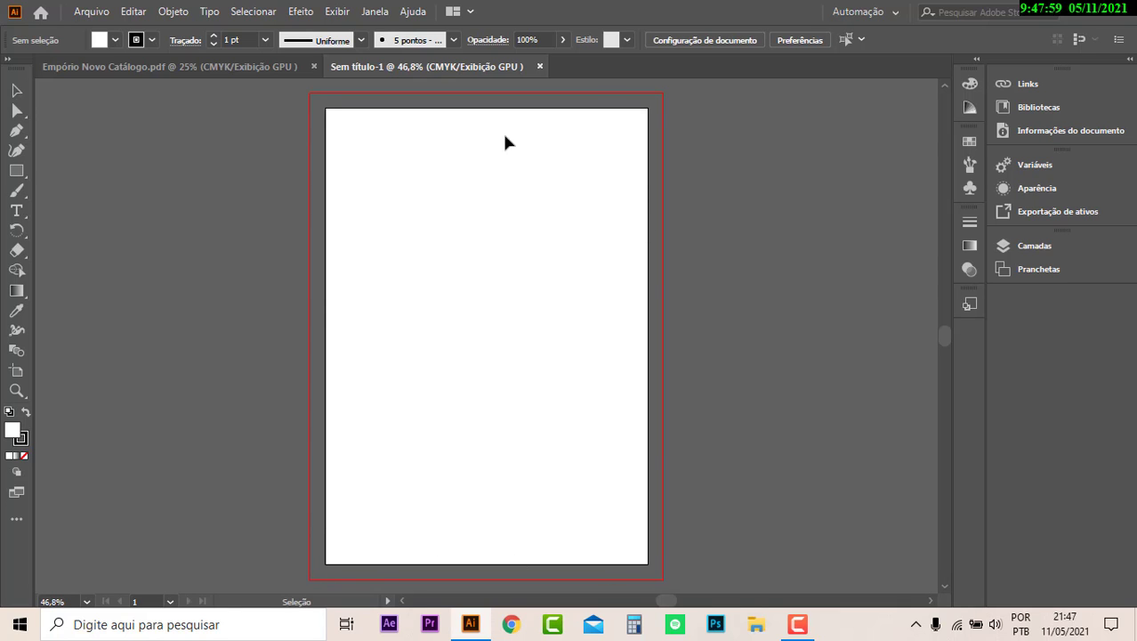
Close Sem título-1, then create and close a test A4 document
{"action": "left_click", "coordinate": [539, 67]}
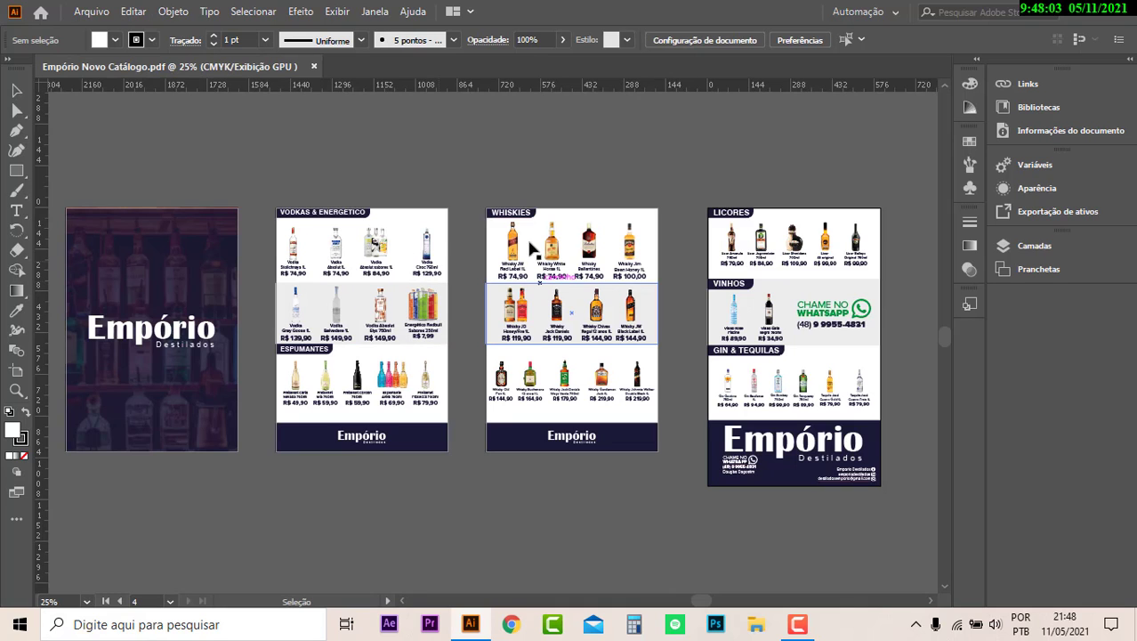
{"action": "left_click", "coordinate": [91, 12]}
{"action": "left_click", "coordinate": [263, 51]}
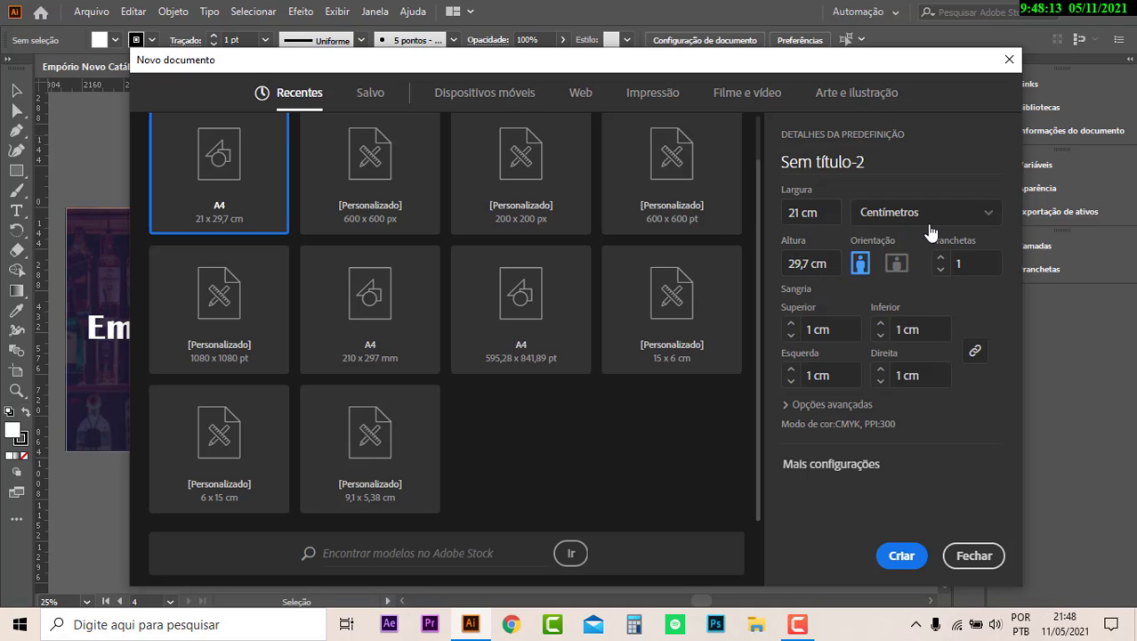
{"action": "left_click", "coordinate": [905, 556]}
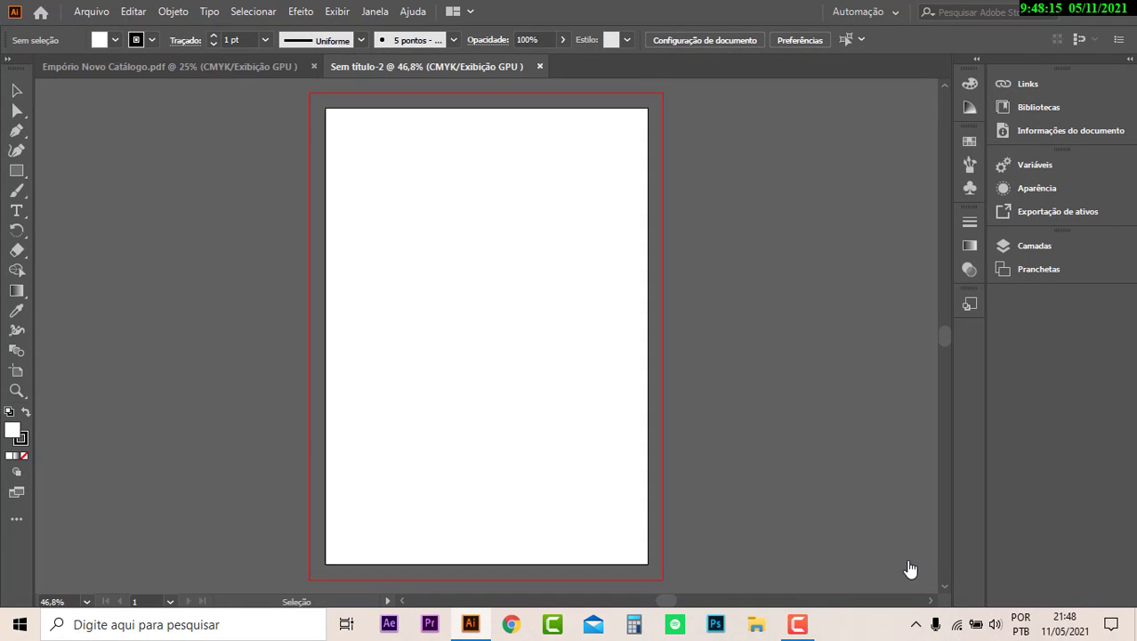
{"action": "left_click", "coordinate": [539, 66]}
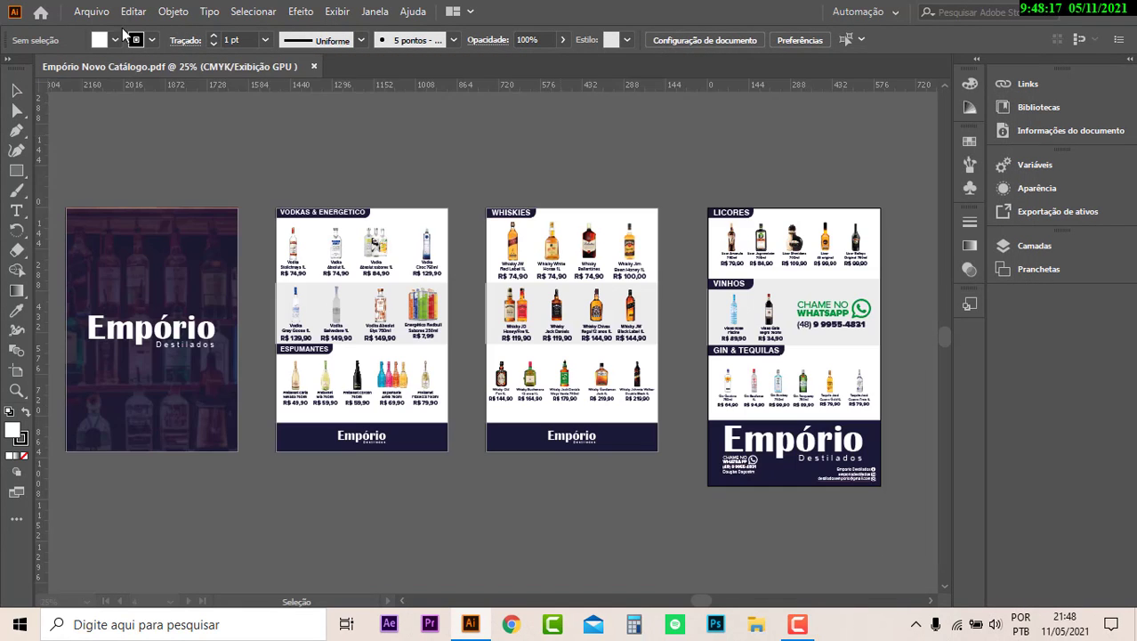
Create a new A4 centimetre document with all Sangria fields at 0 cm
{"action": "left_click", "coordinate": [91, 11]}
{"action": "left_click", "coordinate": [541, 128]}
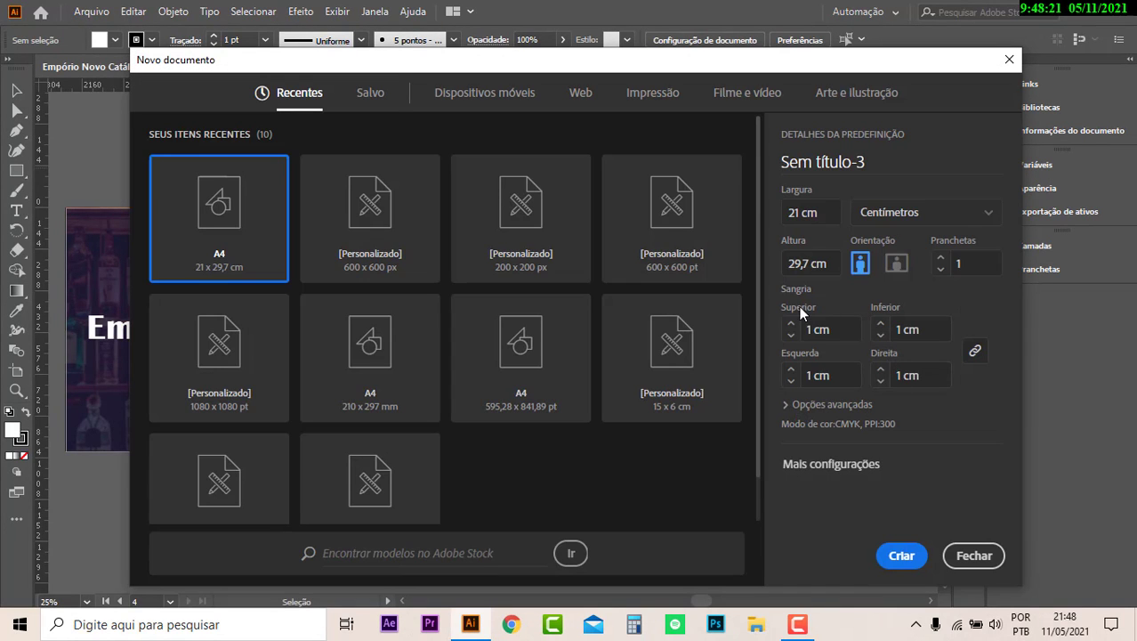
{"action": "left_click", "coordinate": [791, 335]}
{"action": "left_click", "coordinate": [791, 335]}
{"action": "left_click", "coordinate": [902, 555]}
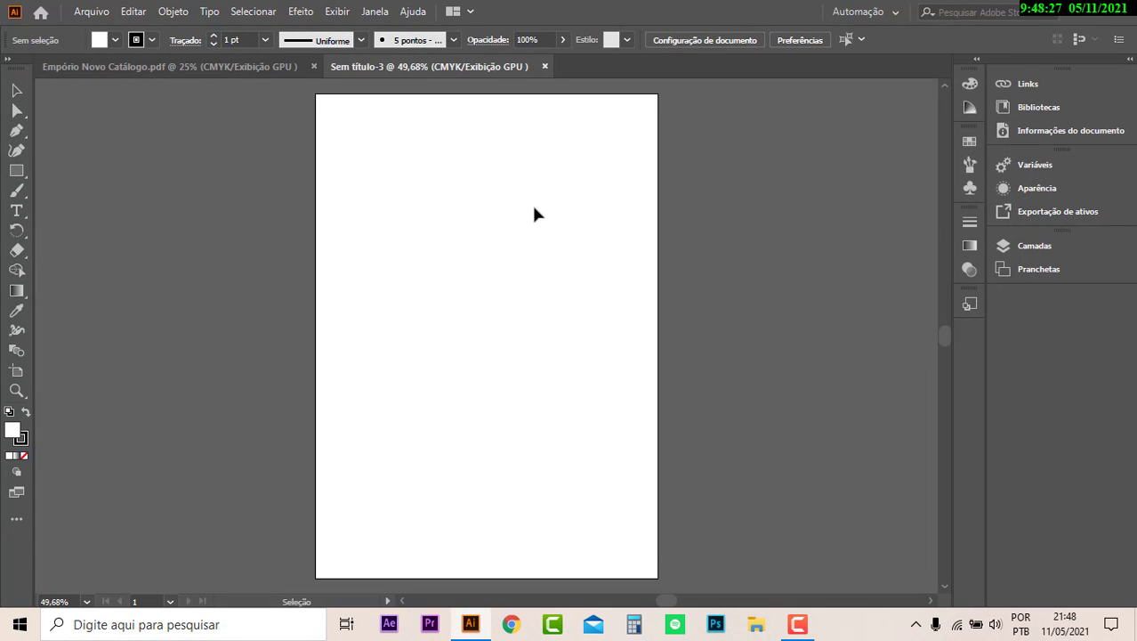
Draw a rectangle covering the whole page with the Rectangle tool
{"action": "scroll", "coordinate": [551, 190], "scroll_direction": "down", "scroll_amount": 2, "text": "alt"}
{"action": "scroll", "coordinate": [496, 191], "scroll_direction": "up", "scroll_amount": 1, "text": "alt"}
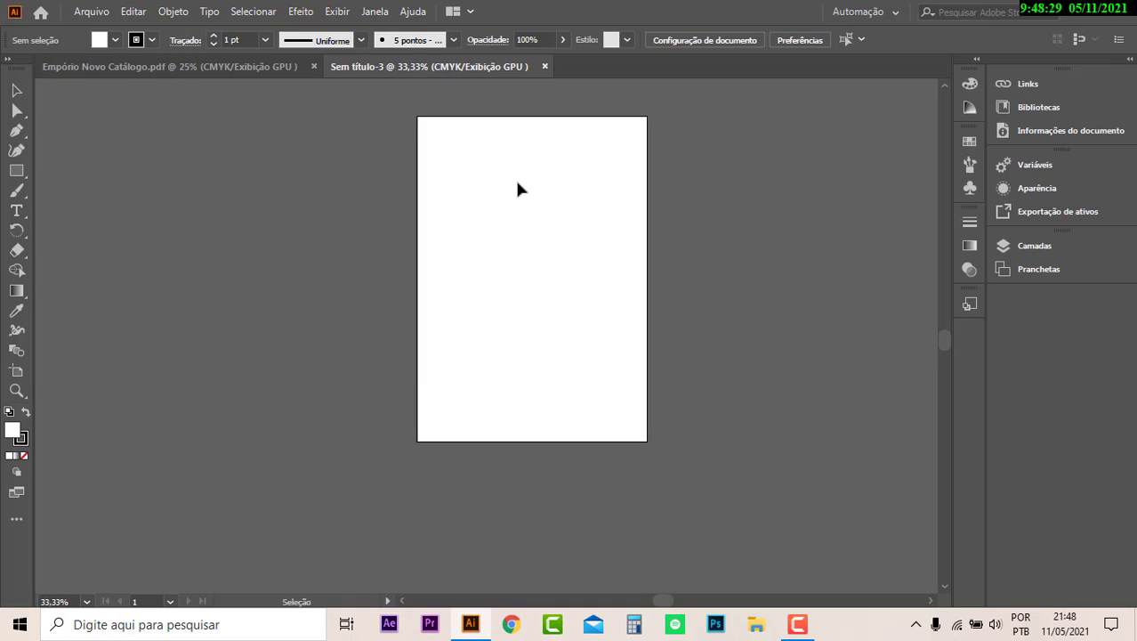
{"action": "scroll", "coordinate": [530, 182], "scroll_direction": "up", "scroll_amount": 1}
{"action": "scroll", "coordinate": [541, 178], "scroll_direction": "up", "scroll_amount": 1}
{"action": "scroll", "coordinate": [543, 182], "scroll_direction": "up", "scroll_amount": 1}
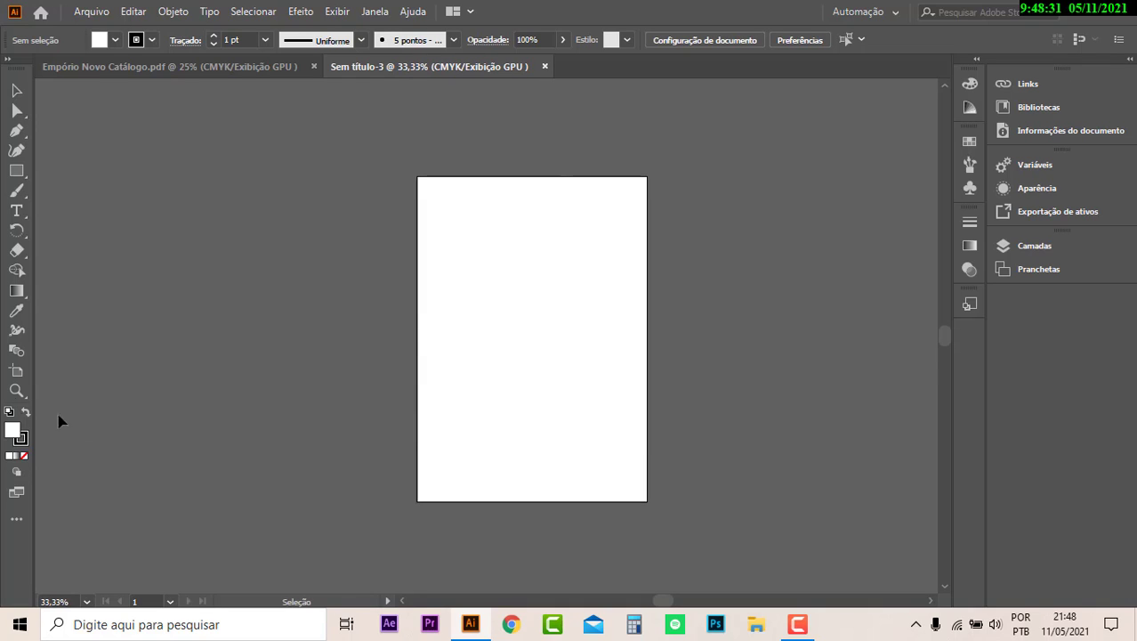
{"action": "left_click_drag", "start_coordinate": [16, 170], "coordinate": [114, 175]}
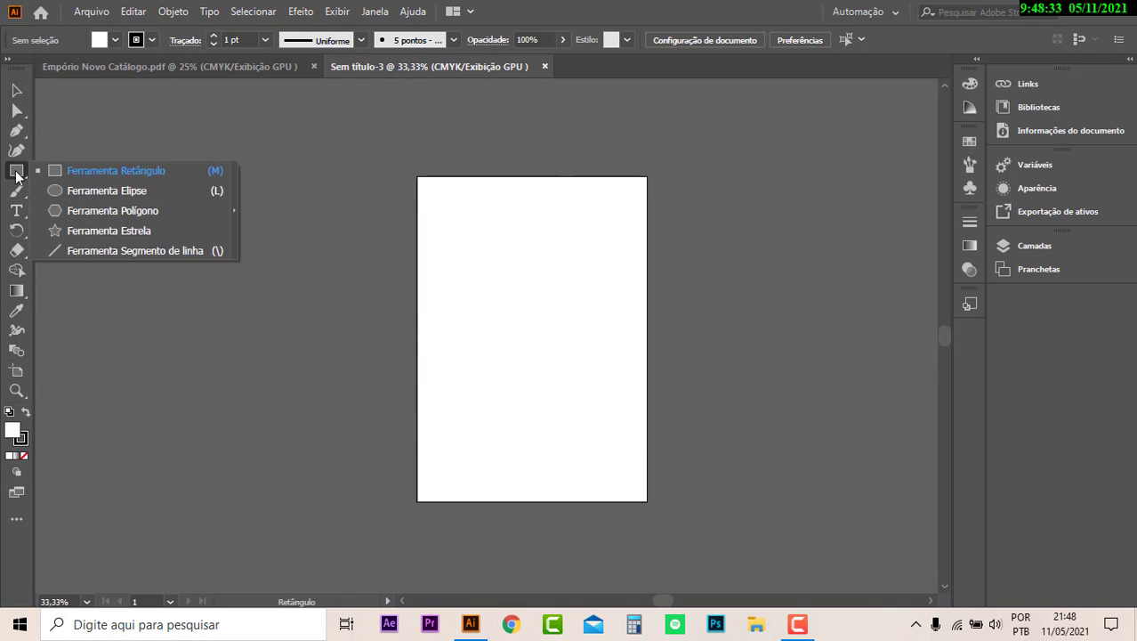
{"action": "left_click", "coordinate": [114, 174]}
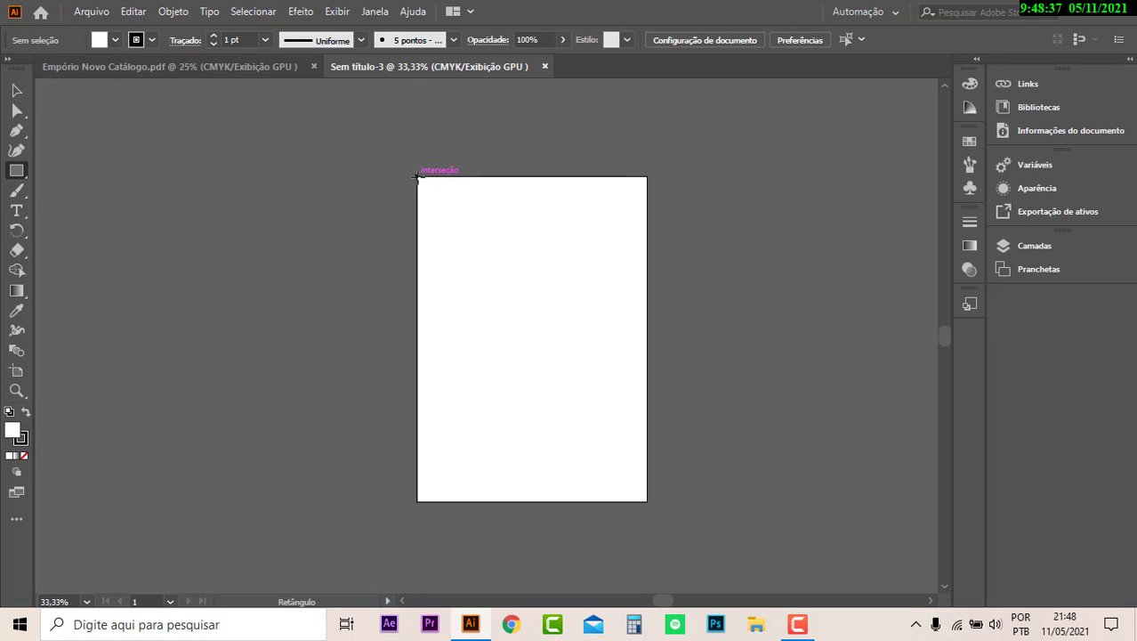
{"action": "left_click_drag", "start_coordinate": [417, 176], "coordinate": [642, 507]}
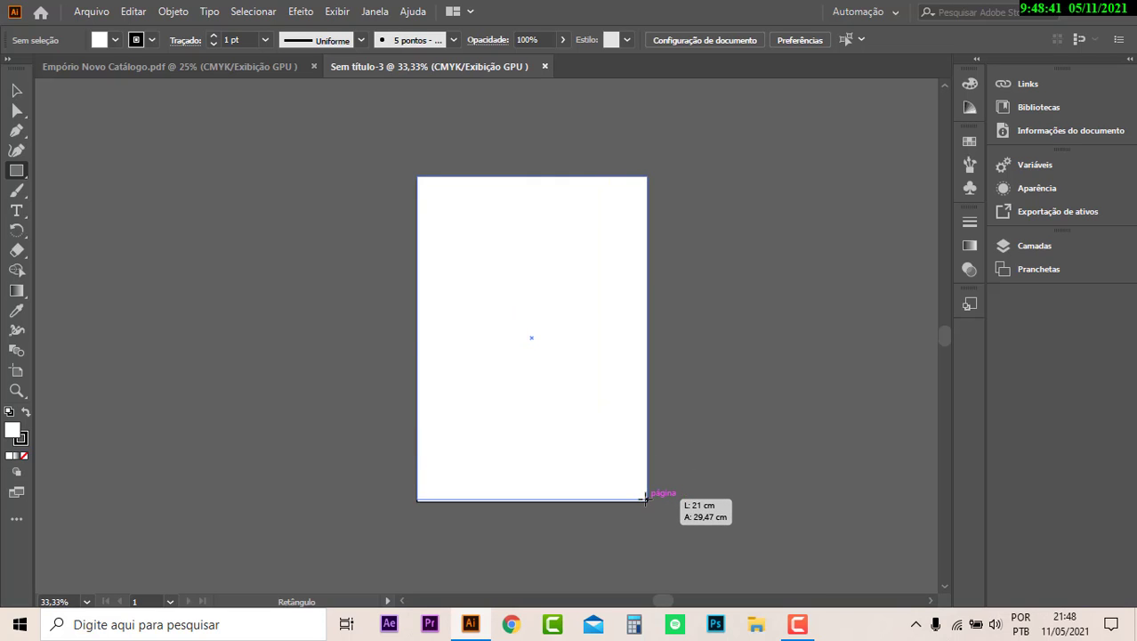
{"action": "left_click_drag", "start_coordinate": [642, 507], "coordinate": [647, 499]}
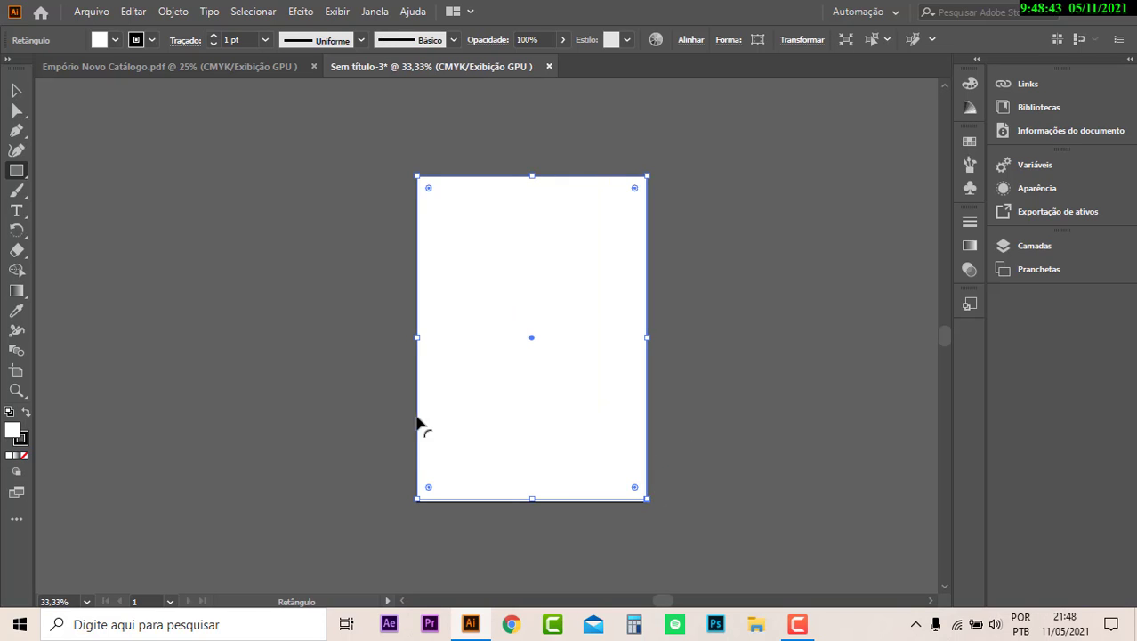
Fill the rectangle with the dark-blue swatch
{"action": "left_click", "coordinate": [21, 438]}
{"action": "left_click", "coordinate": [14, 430]}
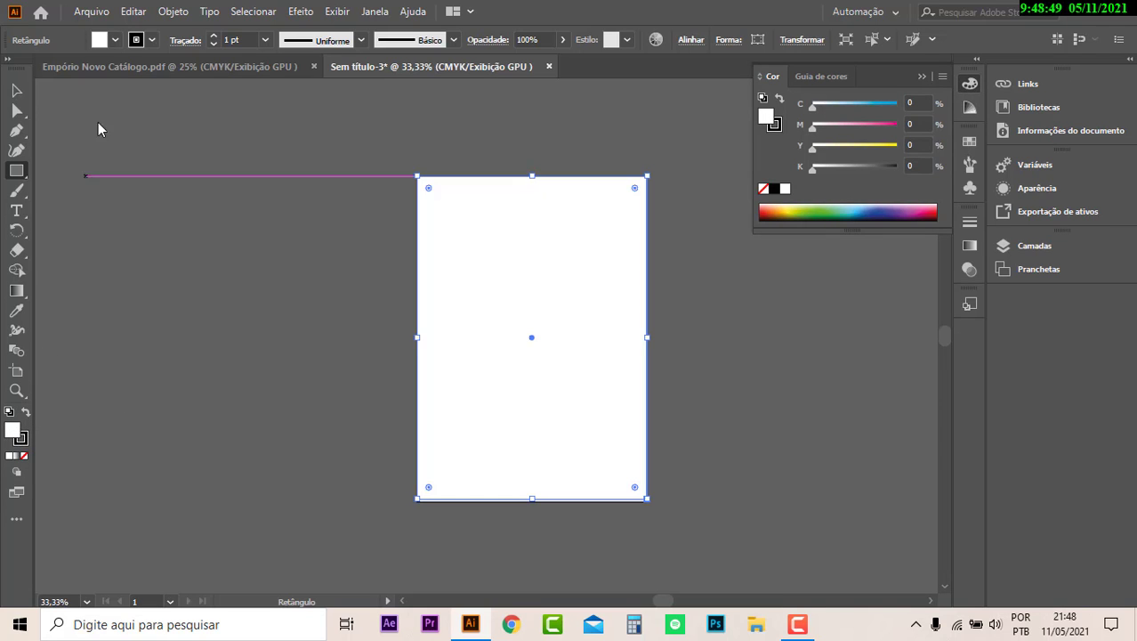
{"action": "left_click", "coordinate": [115, 39]}
{"action": "left_click", "coordinate": [104, 68]}
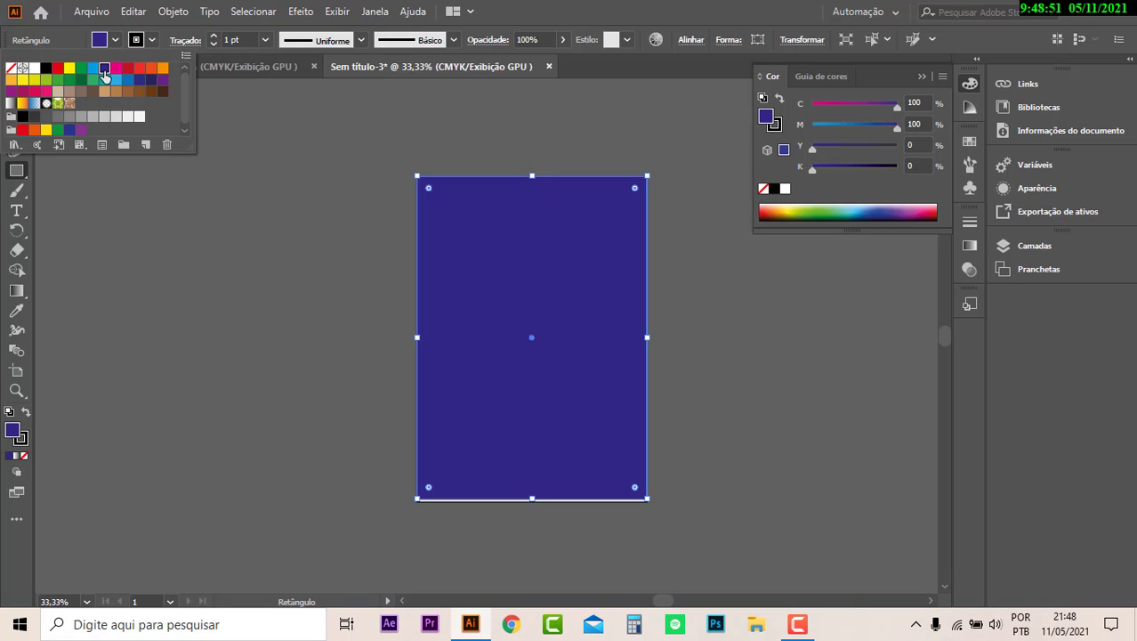
{"action": "left_click", "coordinate": [642, 567]}
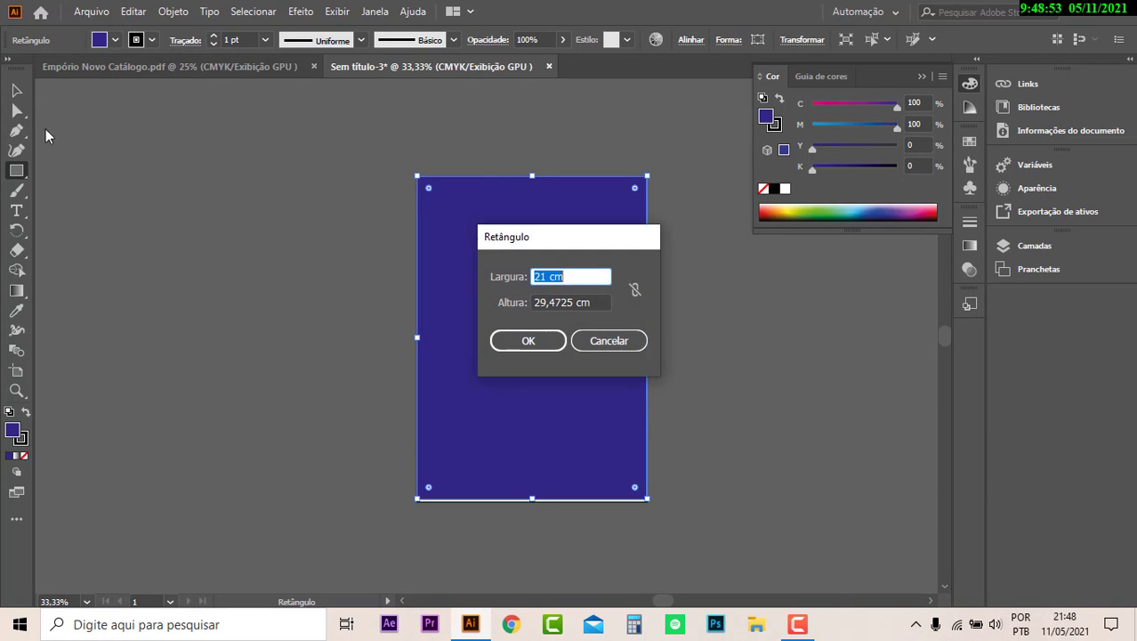
{"action": "left_click", "coordinate": [604, 343]}
Extend the rectangle's bottom edge down to the page bottom with the Selection tool
{"action": "key", "text": "v"}
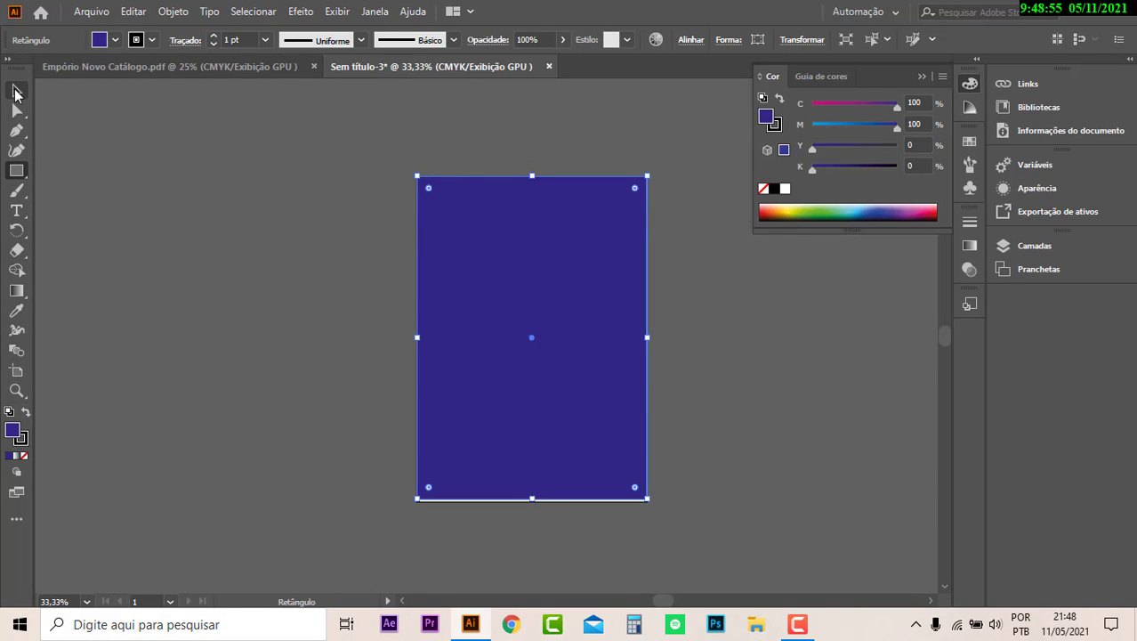
{"action": "scroll", "coordinate": [593, 516], "scroll_direction": "up", "scroll_amount": 2}
{"action": "scroll", "coordinate": [557, 519], "scroll_direction": "up", "scroll_amount": 2}
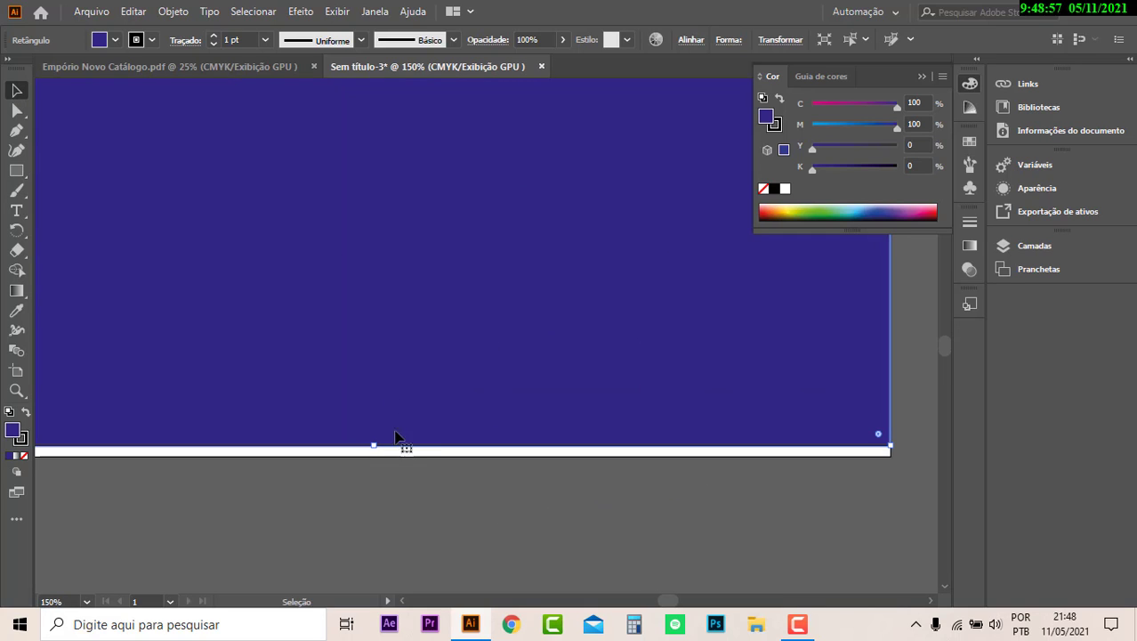
{"action": "left_click_drag", "start_coordinate": [373, 447], "coordinate": [374, 456]}
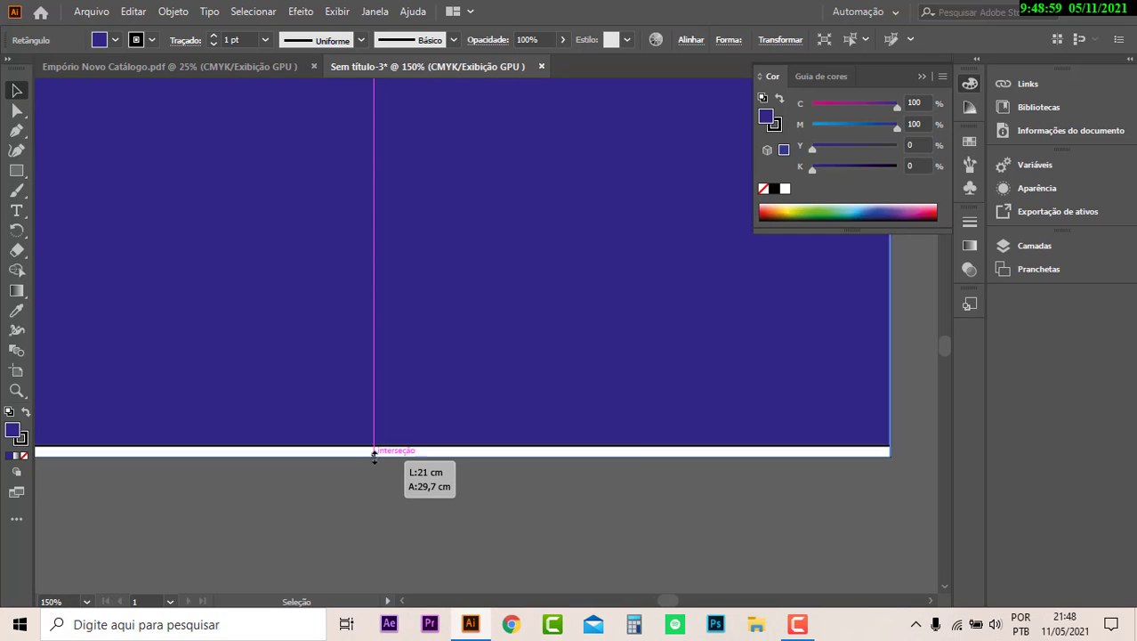
{"action": "left_click", "coordinate": [405, 515]}
Set the rectangle's stroke to None and close the Color panel
{"action": "scroll", "coordinate": [384, 398], "scroll_direction": "down", "scroll_amount": 3}
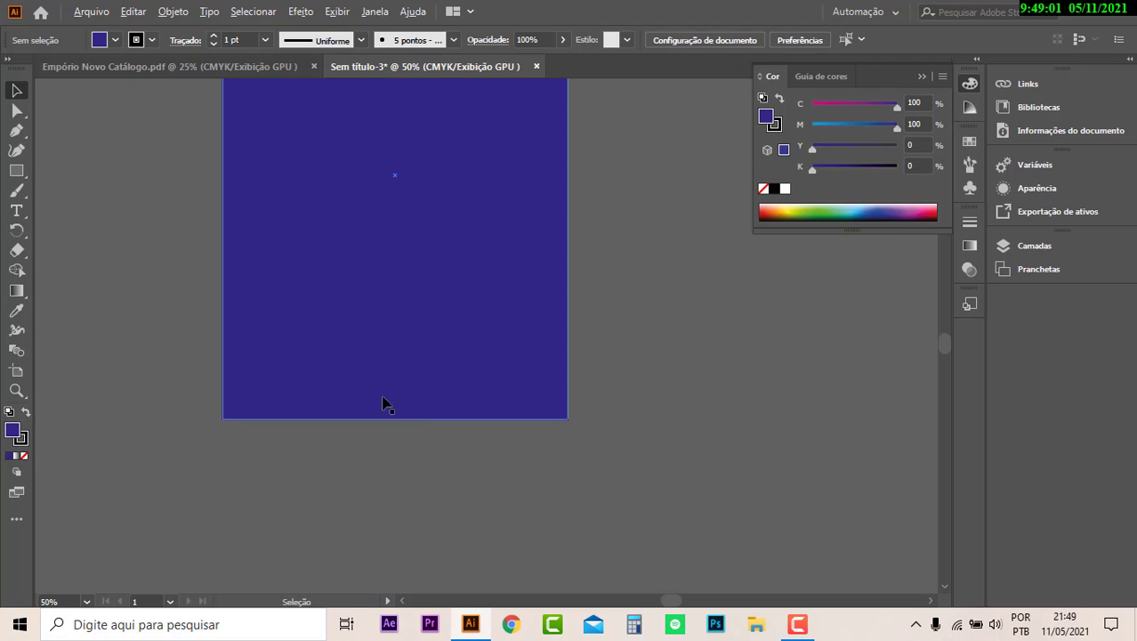
{"action": "left_click", "coordinate": [24, 440]}
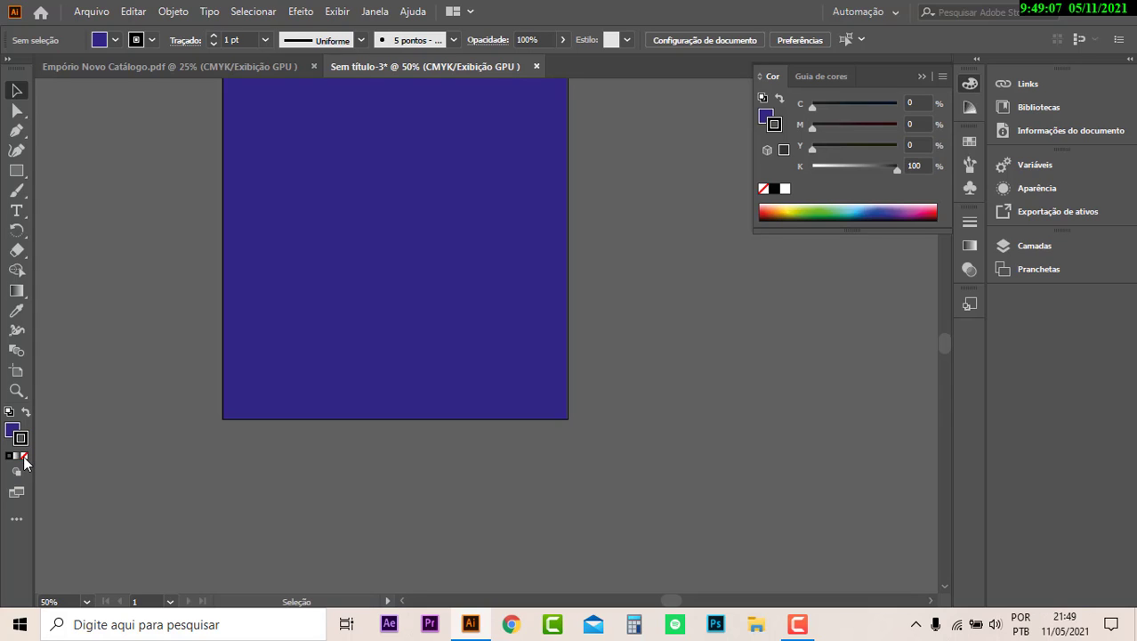
{"action": "left_click", "coordinate": [24, 457]}
{"action": "left_click", "coordinate": [13, 429]}
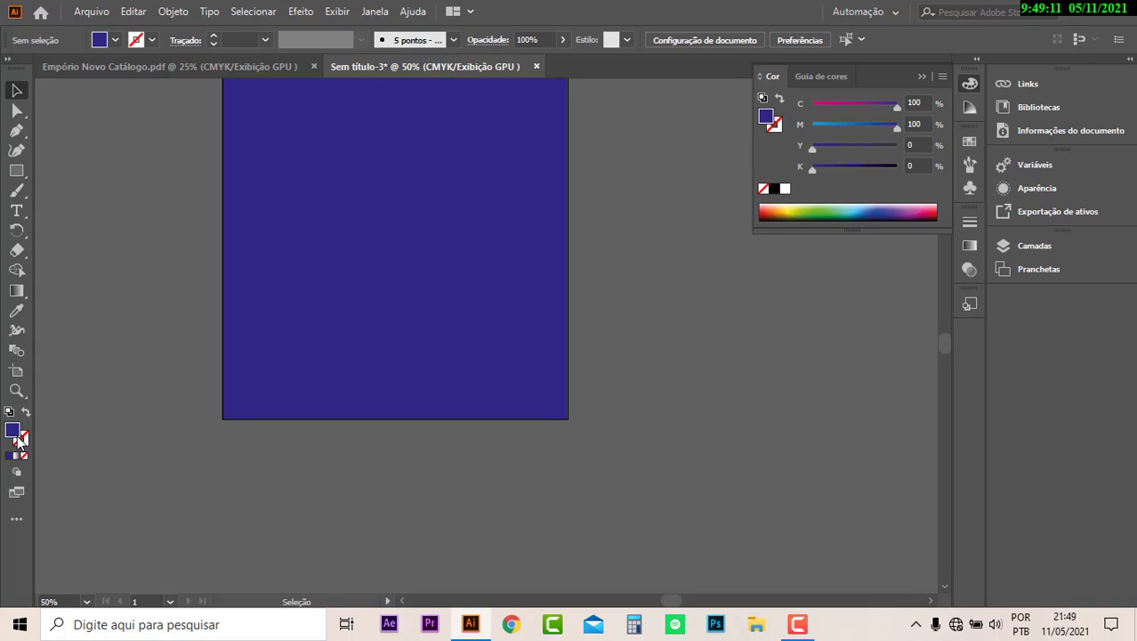
{"action": "left_click", "coordinate": [921, 78]}
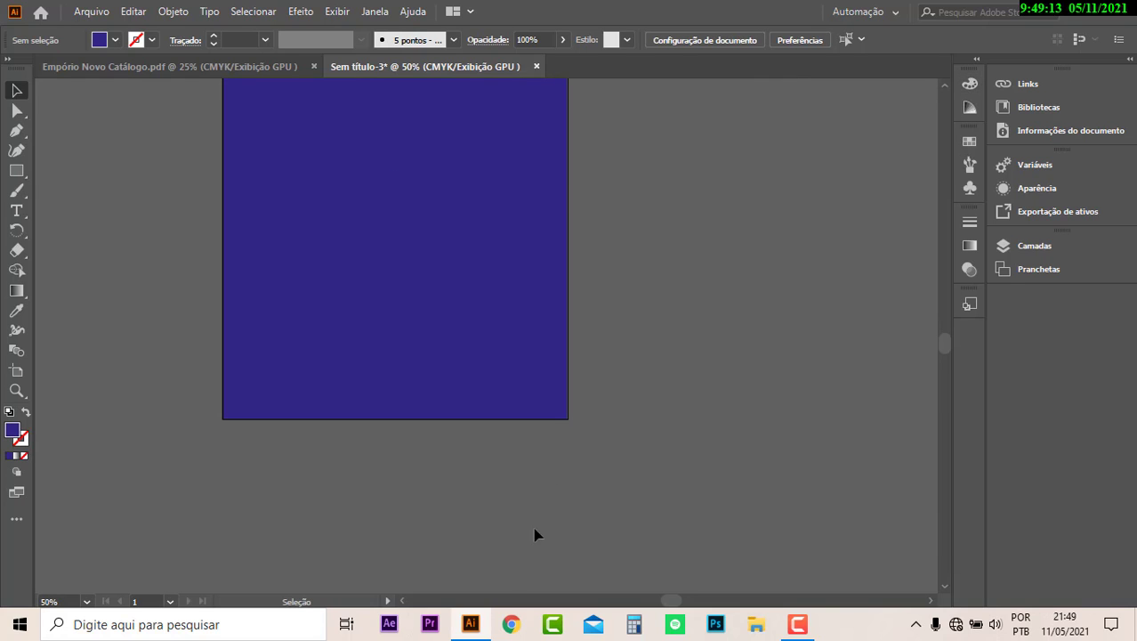
Open Chrome and navigate to pexels.com/pt-br through the omnibox suggestion
{"action": "left_click", "coordinate": [512, 625]}
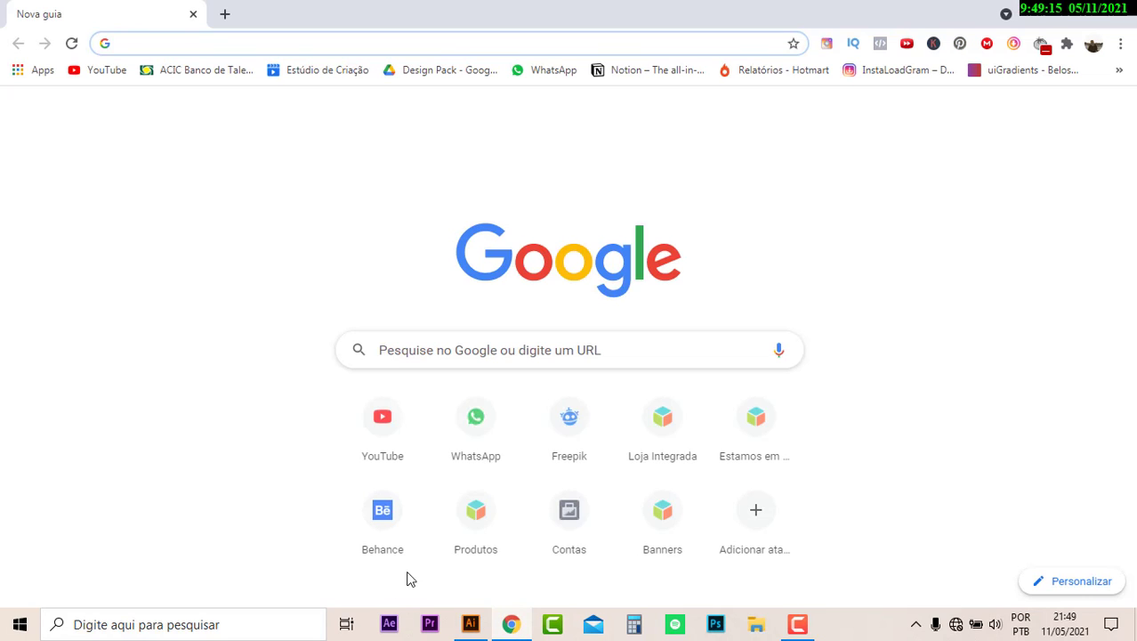
{"action": "type", "text": "pexel"}
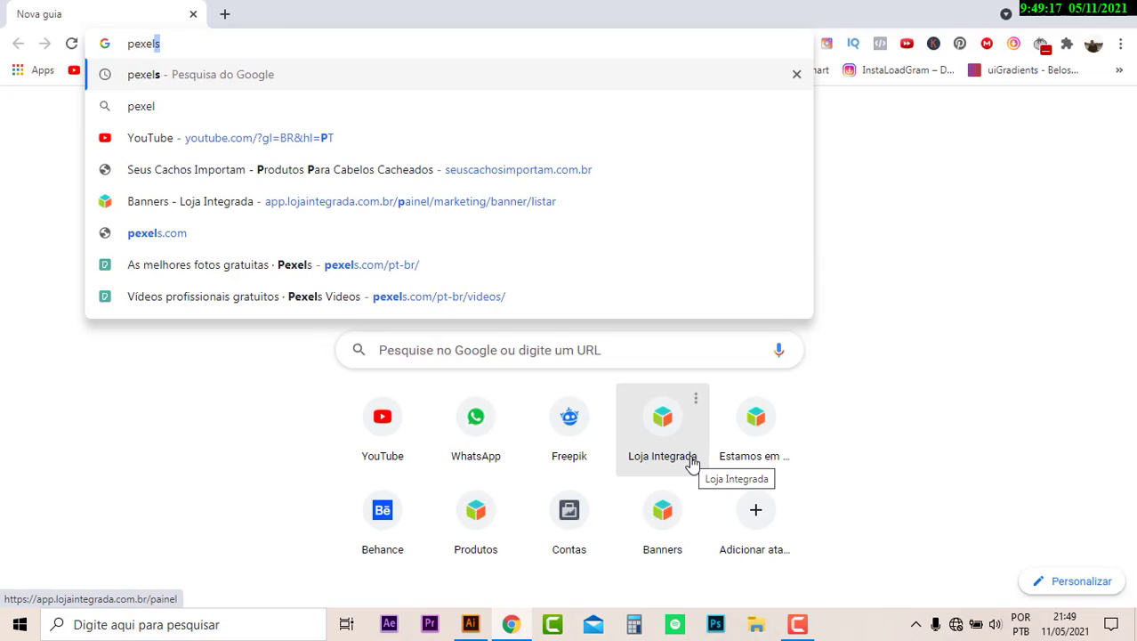
{"action": "key", "text": "Return"}
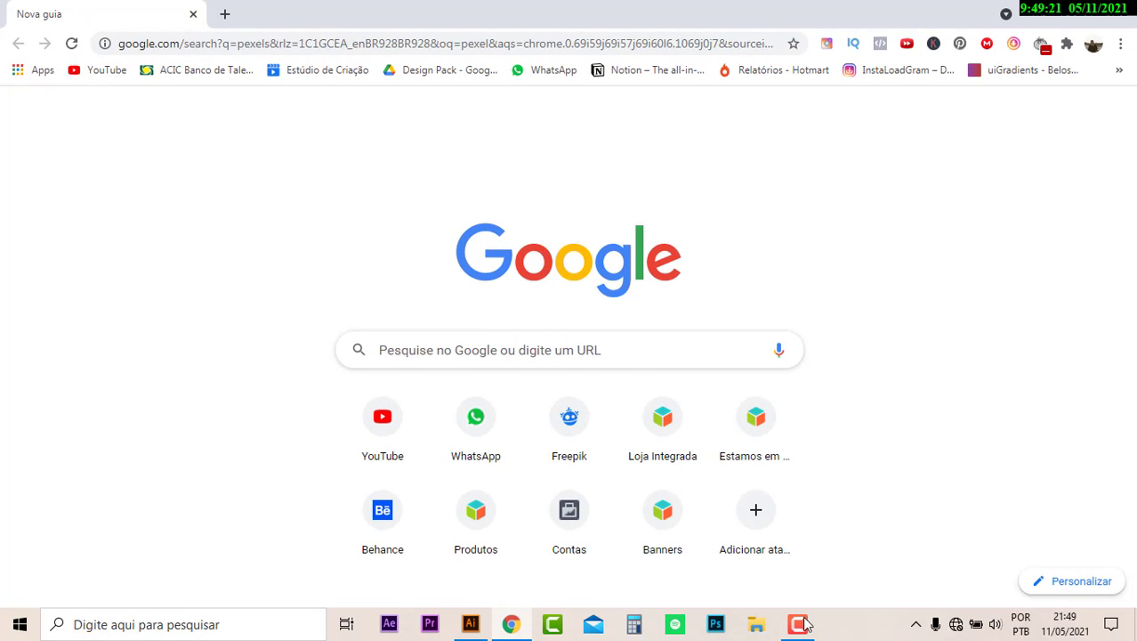
{"action": "left_click", "coordinate": [185, 44]}
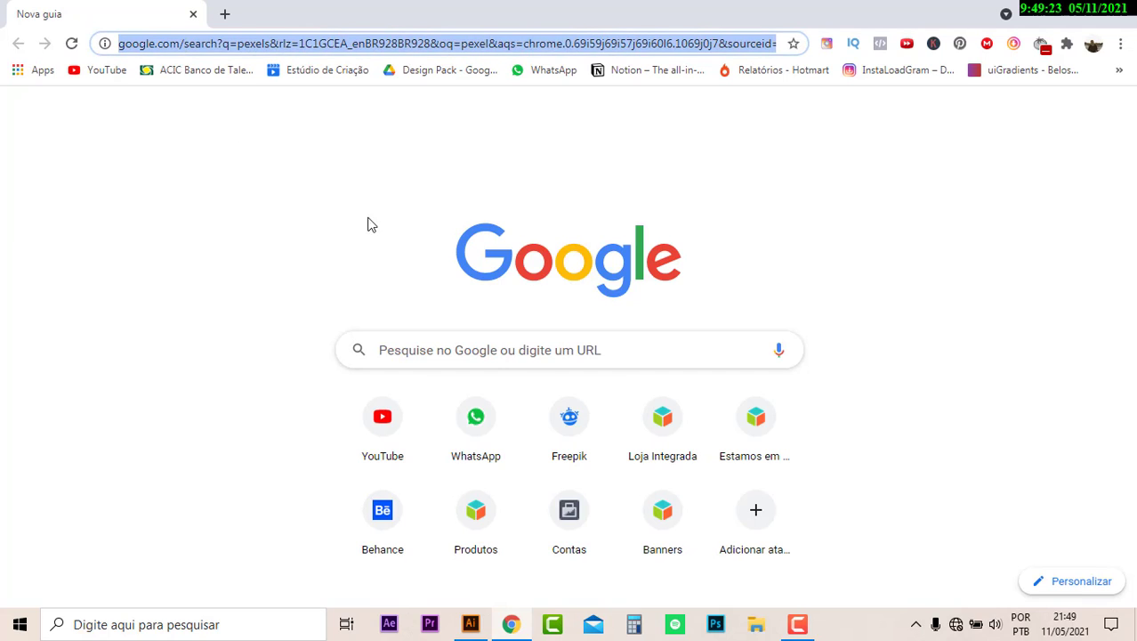
{"action": "left_click", "coordinate": [467, 350]}
{"action": "type", "text": "pexels.com/pt-br/"}
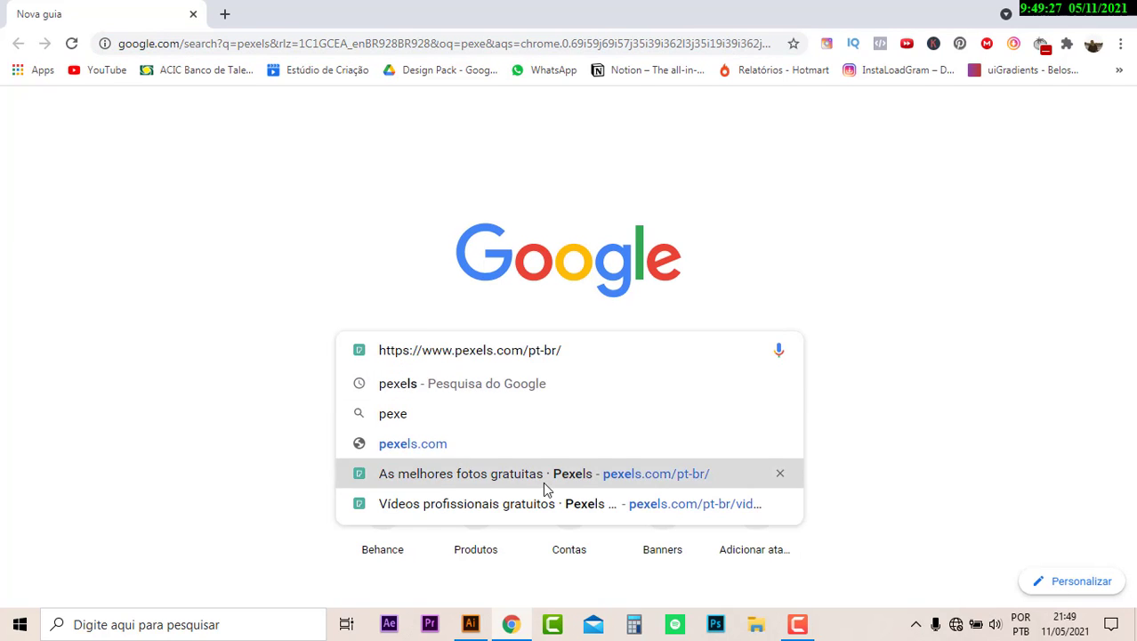
{"action": "left_click", "coordinate": [545, 477]}
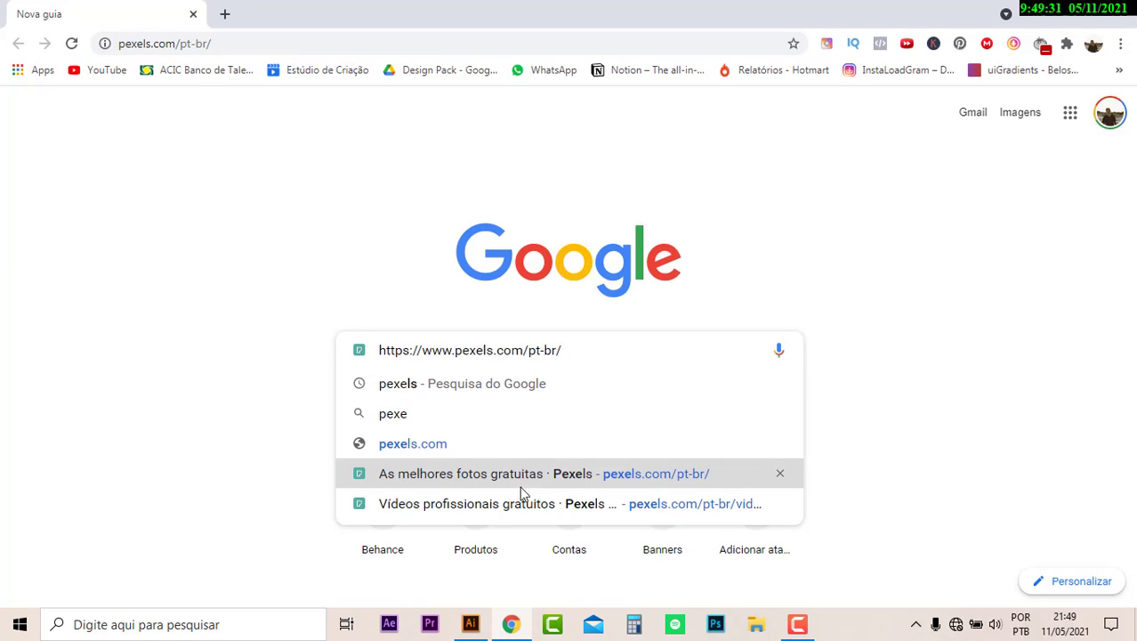
{"action": "key", "text": "Return"}
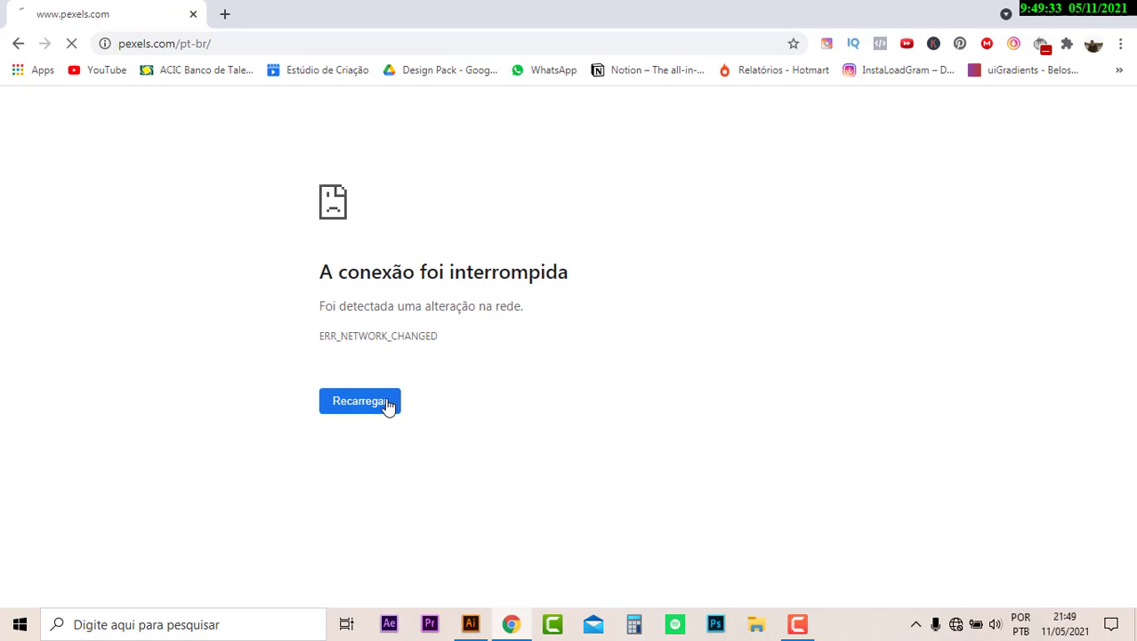
Reload the Pexels page after the connection error and maximize the browser window
{"action": "left_click", "coordinate": [798, 625]}
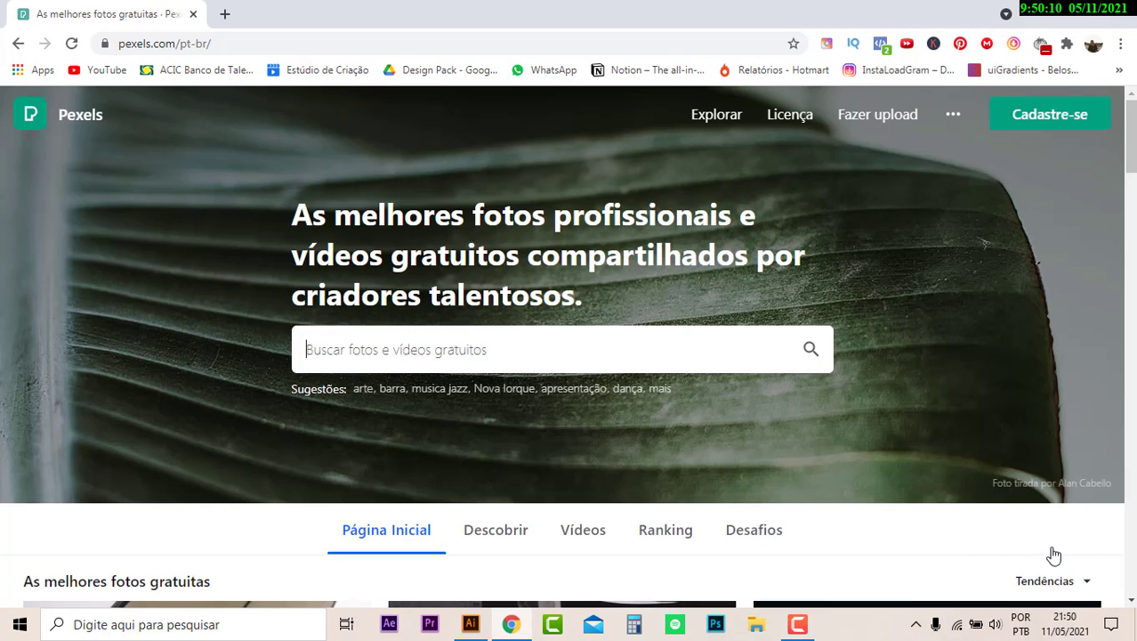
{"action": "left_click", "coordinate": [1076, 12]}
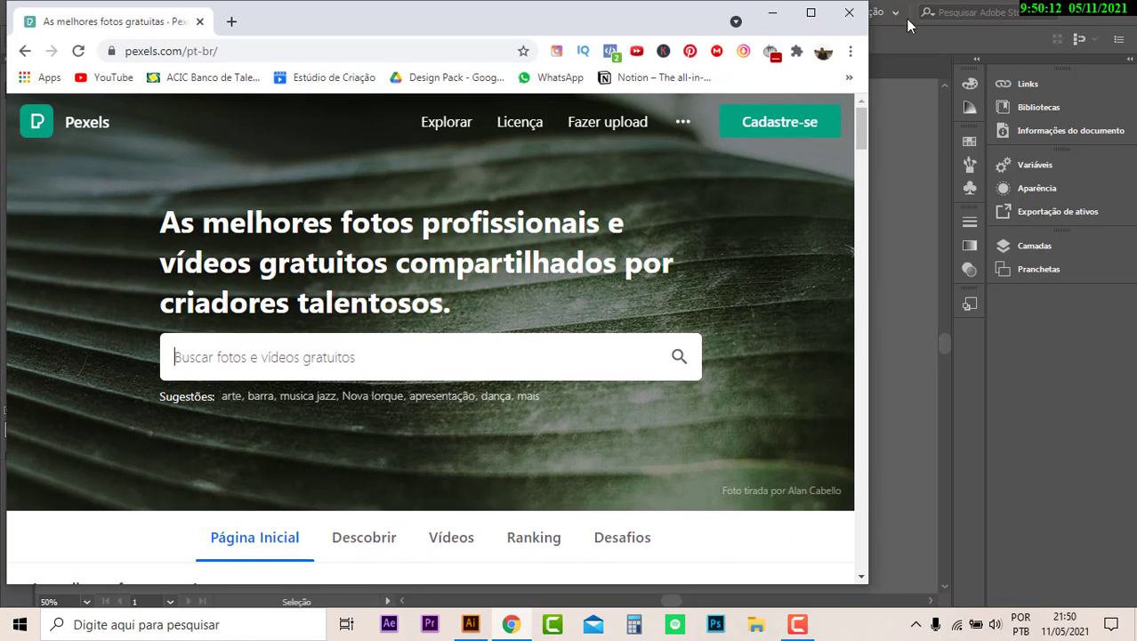
{"action": "left_click", "coordinate": [811, 13]}
{"action": "scroll", "coordinate": [693, 233], "scroll_direction": "down", "scroll_amount": 2}
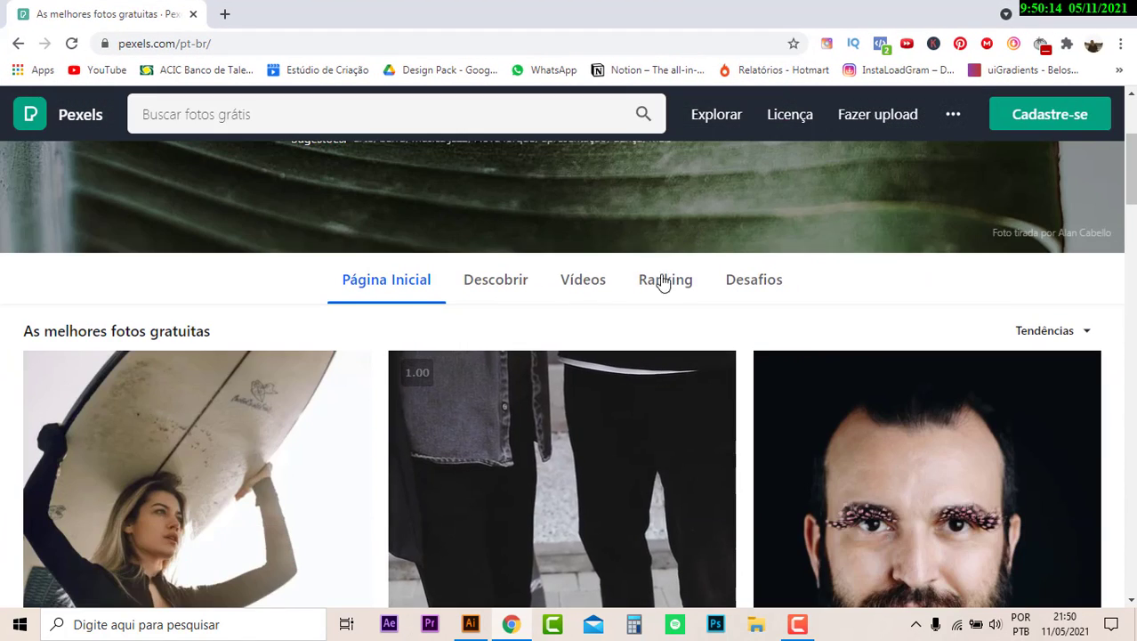
{"action": "scroll", "coordinate": [663, 281], "scroll_direction": "up", "scroll_amount": 3}
Search Pexels for 'drinks' photos using the suggestion
{"action": "left_click", "coordinate": [478, 357]}
{"action": "type", "text": "dri"}
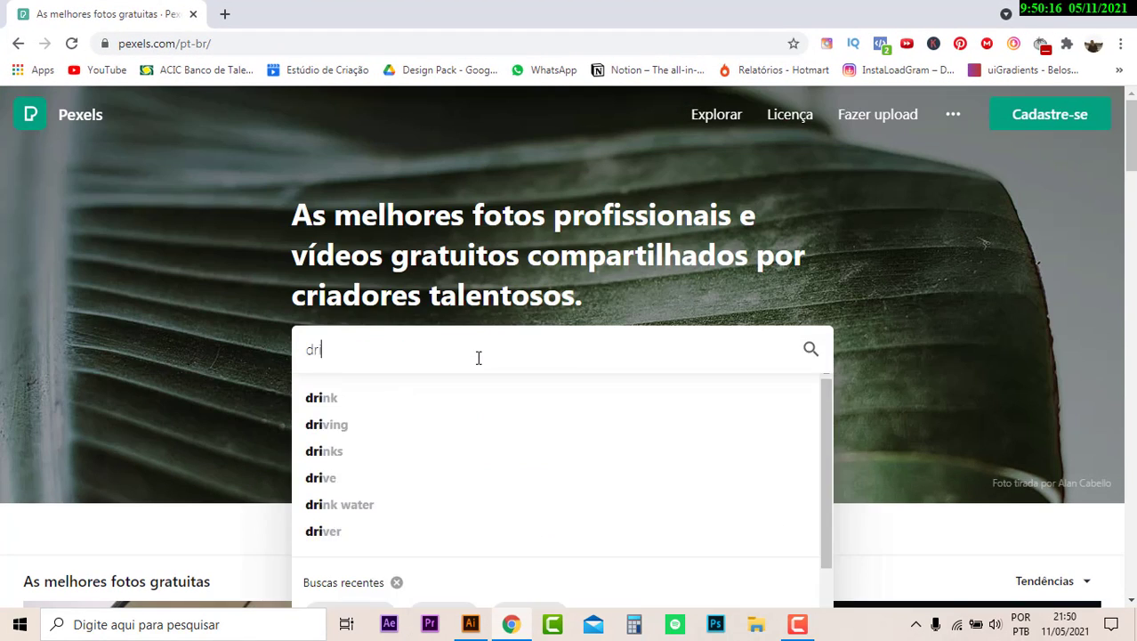
{"action": "type", "text": "nk"}
{"action": "key", "text": "Down"}
{"action": "key", "text": "Down"}
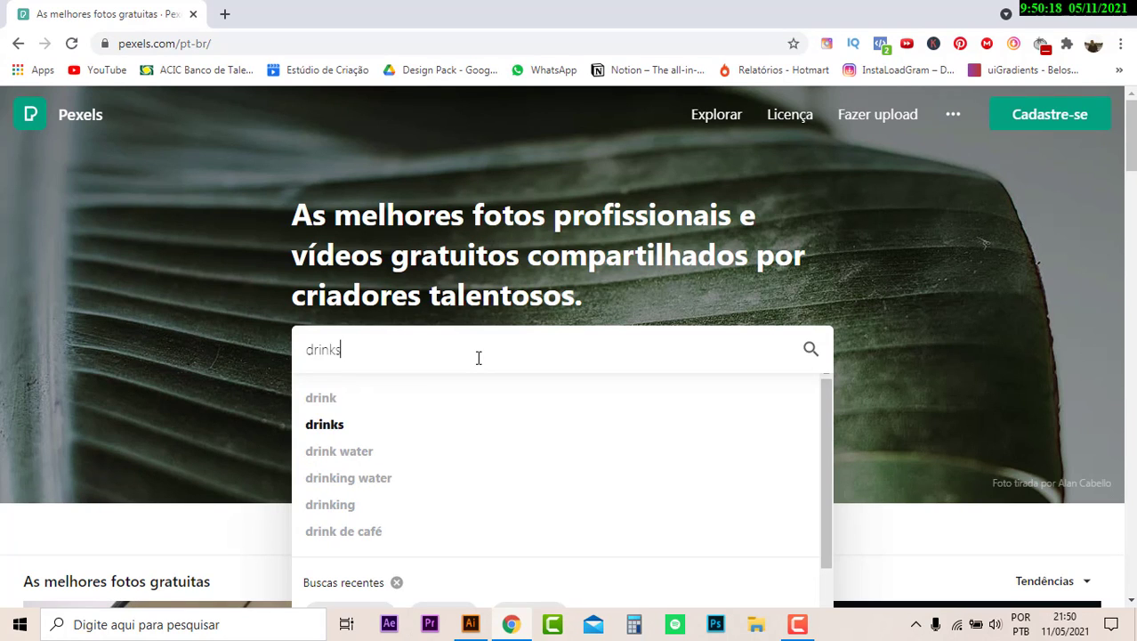
{"action": "key", "text": "Return"}
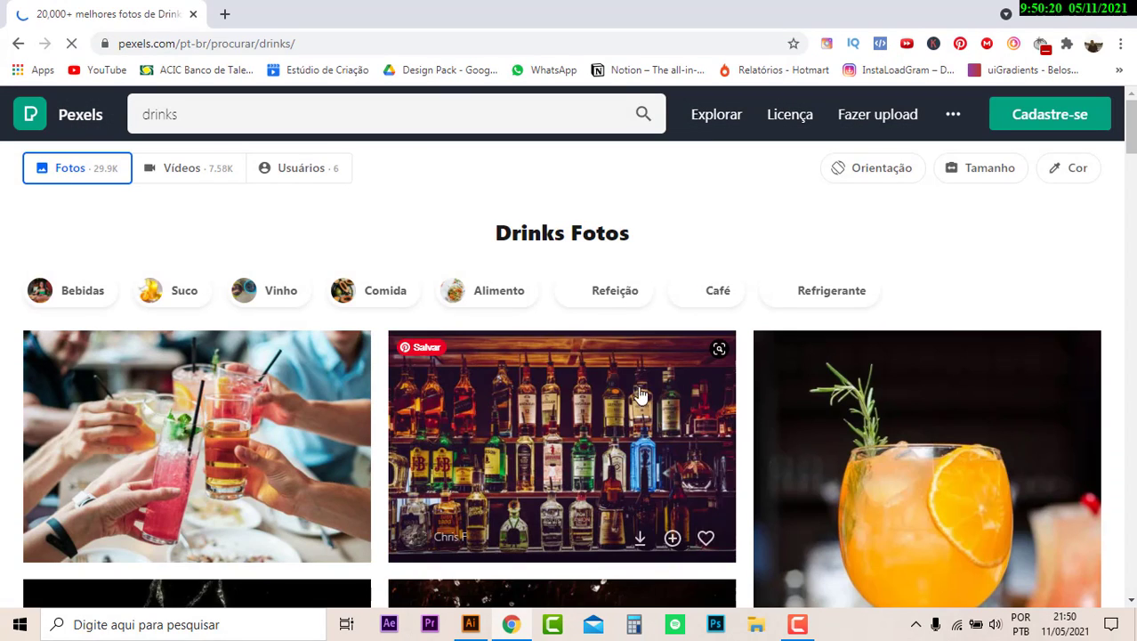
Scroll through the drinks photo results looking for a suitable image
{"action": "scroll", "coordinate": [594, 467], "scroll_direction": "down", "scroll_amount": 3}
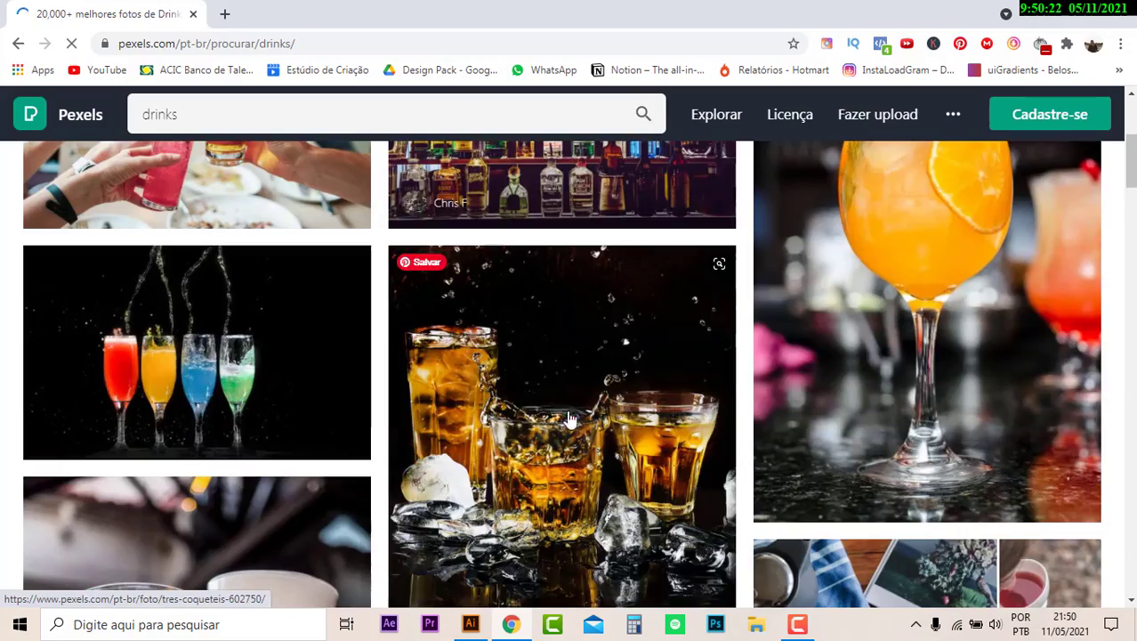
{"action": "scroll", "coordinate": [534, 267], "scroll_direction": "up", "scroll_amount": 3}
{"action": "scroll", "coordinate": [565, 381], "scroll_direction": "down", "scroll_amount": 5}
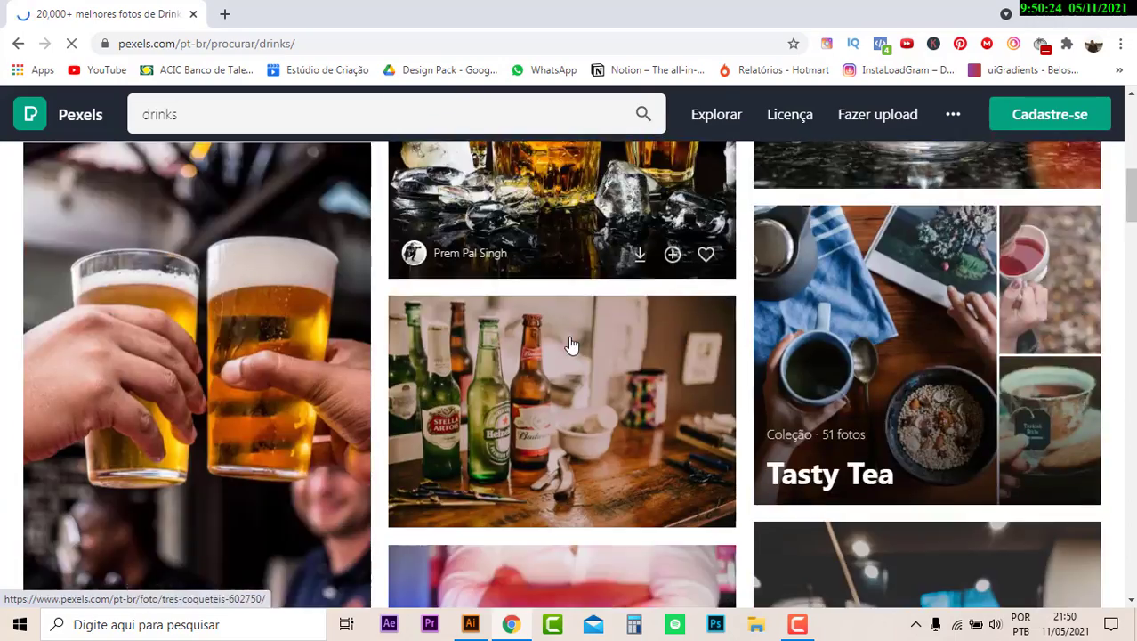
{"action": "scroll", "coordinate": [567, 373], "scroll_direction": "down", "scroll_amount": 4}
{"action": "scroll", "coordinate": [568, 365], "scroll_direction": "down", "scroll_amount": 4}
{"action": "scroll", "coordinate": [569, 351], "scroll_direction": "down", "scroll_amount": 4}
{"action": "scroll", "coordinate": [571, 344], "scroll_direction": "down", "scroll_amount": 4}
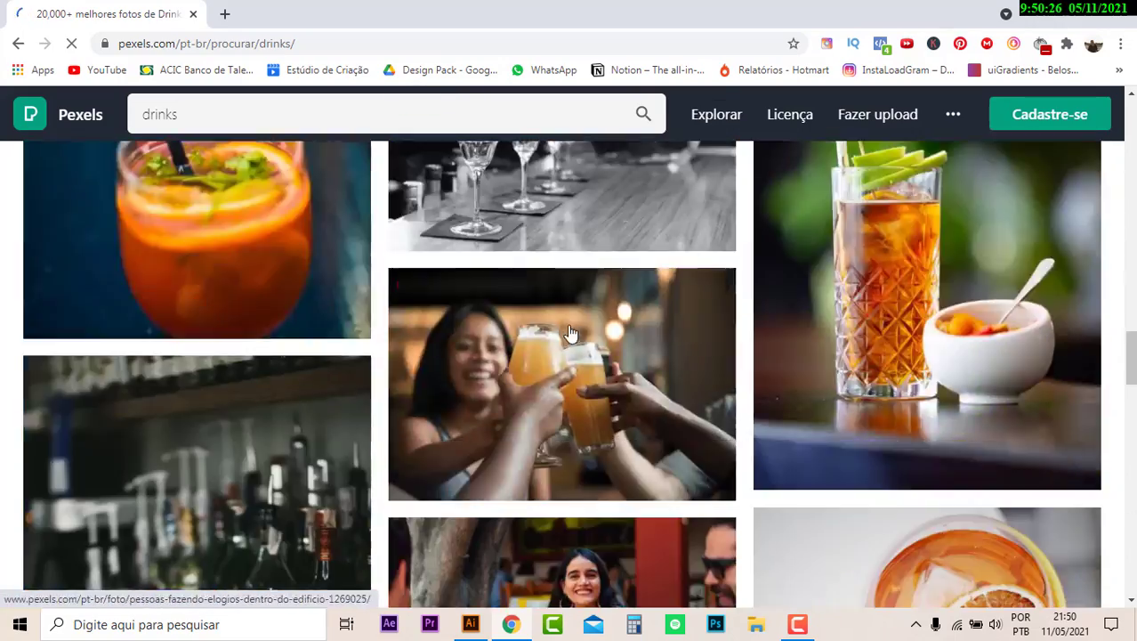
{"action": "scroll", "coordinate": [574, 329], "scroll_direction": "down", "scroll_amount": 4}
{"action": "scroll", "coordinate": [605, 293], "scroll_direction": "down", "scroll_amount": 4}
{"action": "scroll", "coordinate": [621, 268], "scroll_direction": "down", "scroll_amount": 4}
{"action": "scroll", "coordinate": [622, 268], "scroll_direction": "down", "scroll_amount": 4}
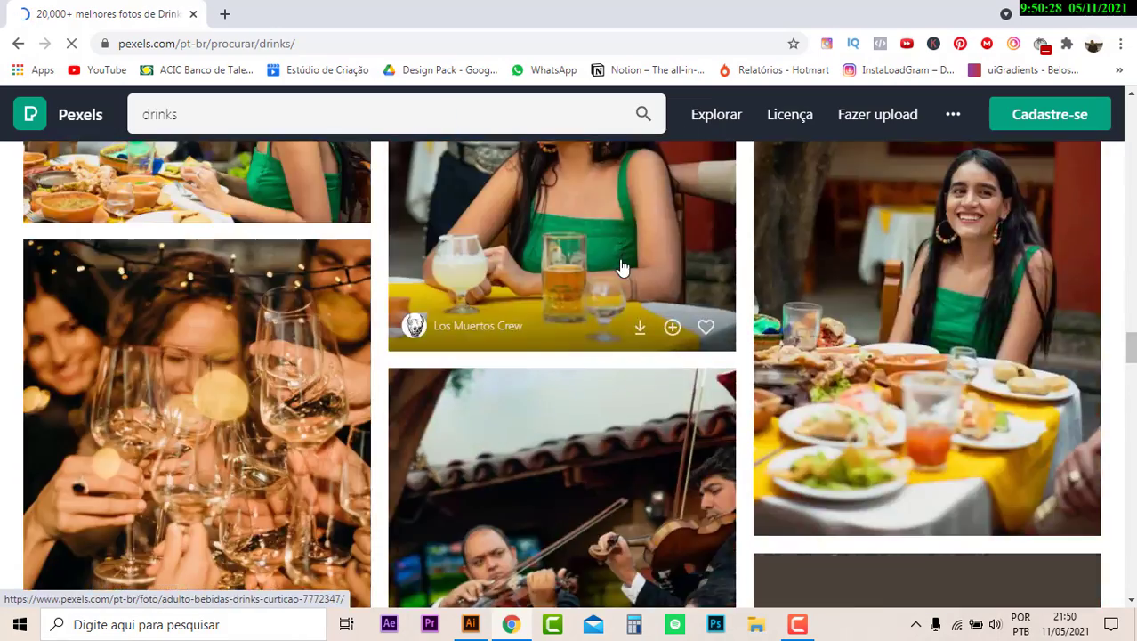
{"action": "scroll", "coordinate": [622, 268], "scroll_direction": "down", "scroll_amount": 4}
{"action": "scroll", "coordinate": [622, 268], "scroll_direction": "down", "scroll_amount": 4}
{"action": "scroll", "coordinate": [622, 268], "scroll_direction": "down", "scroll_amount": 4}
{"action": "scroll", "coordinate": [622, 268], "scroll_direction": "down", "scroll_amount": 4}
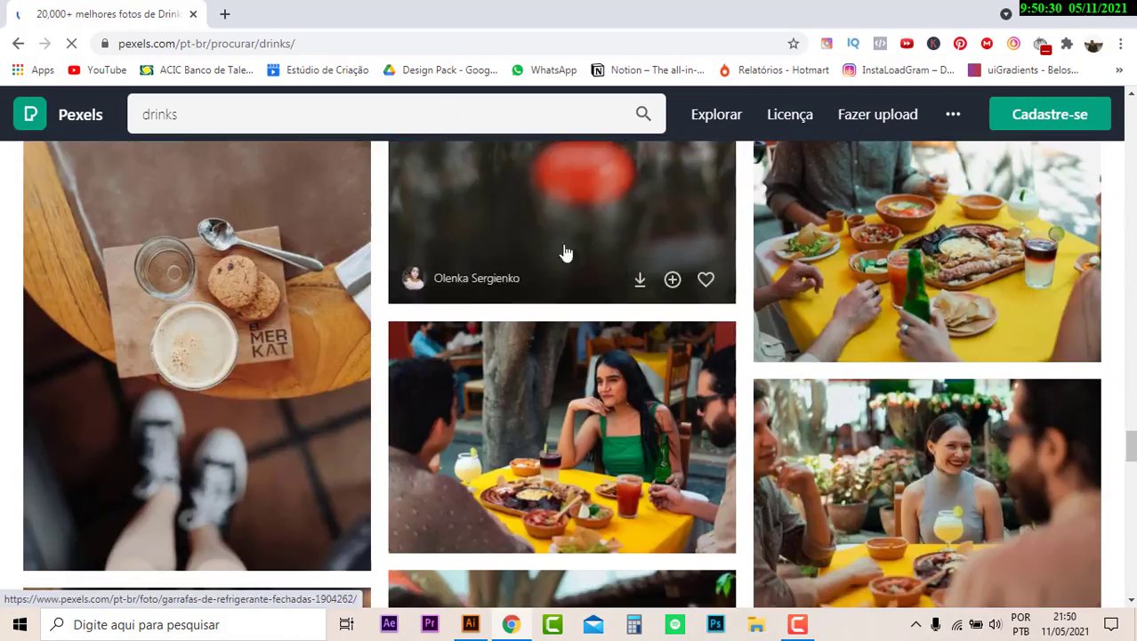
{"action": "scroll", "coordinate": [563, 249], "scroll_direction": "up", "scroll_amount": 2}
{"action": "left_click", "coordinate": [358, 110]}
Search Pexels for 'beer' and scroll through the results
{"action": "type", "text": "beer"}
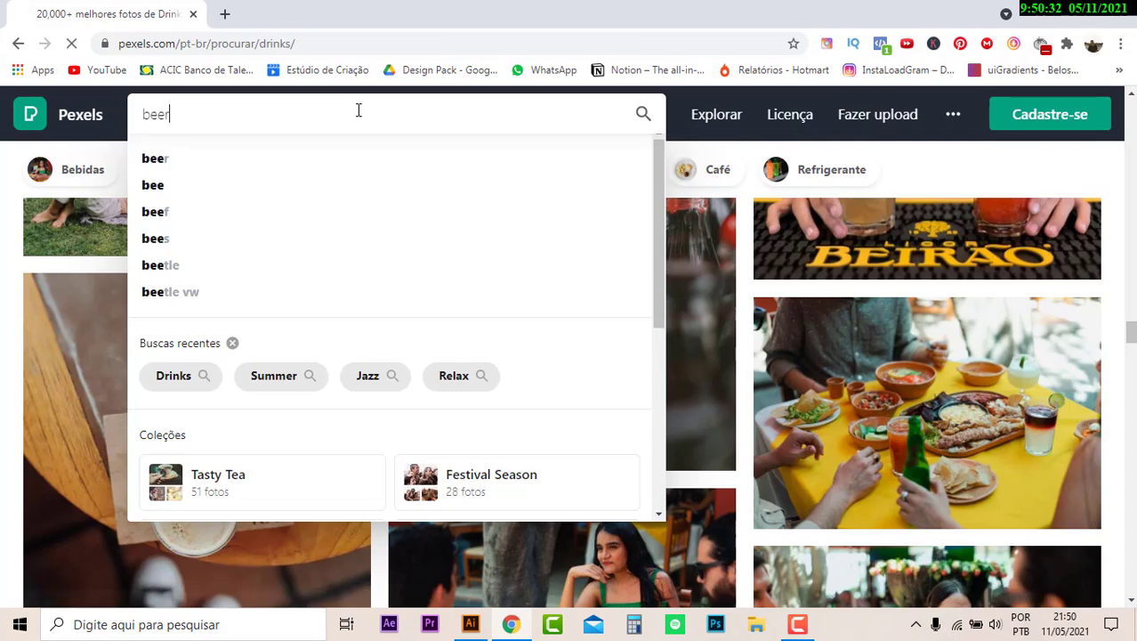
{"action": "key", "text": "Return"}
{"action": "scroll", "coordinate": [559, 182], "scroll_direction": "down", "scroll_amount": 2}
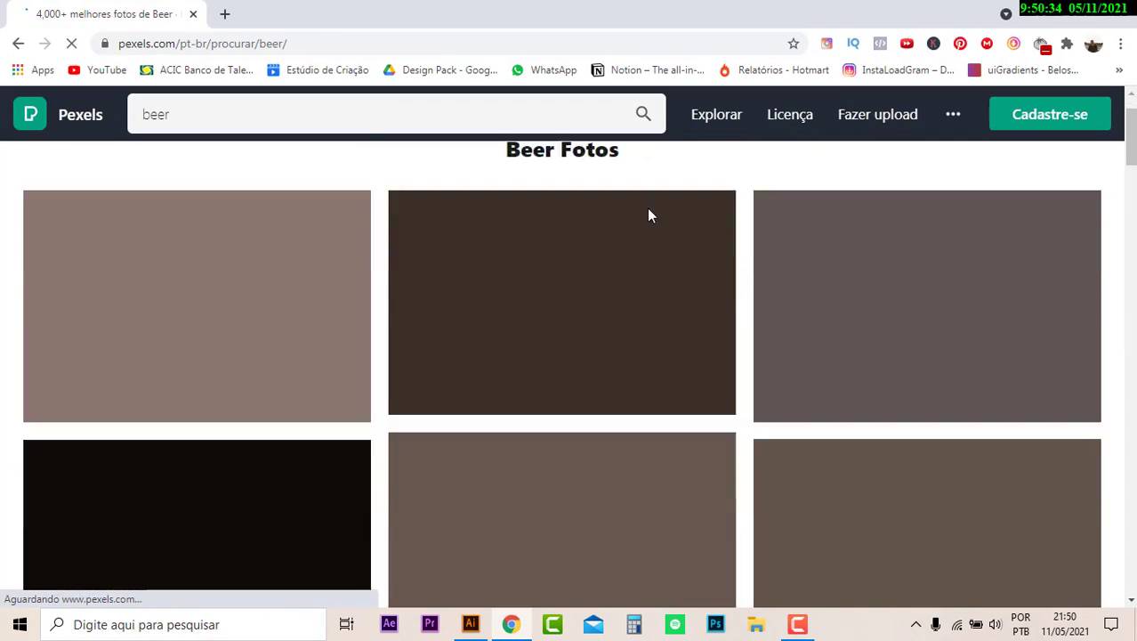
{"action": "scroll", "coordinate": [650, 213], "scroll_direction": "down", "scroll_amount": 3}
{"action": "scroll", "coordinate": [647, 207], "scroll_direction": "up", "scroll_amount": 2}
{"action": "scroll", "coordinate": [642, 203], "scroll_direction": "down", "scroll_amount": 5}
{"action": "scroll", "coordinate": [642, 203], "scroll_direction": "down", "scroll_amount": 3}
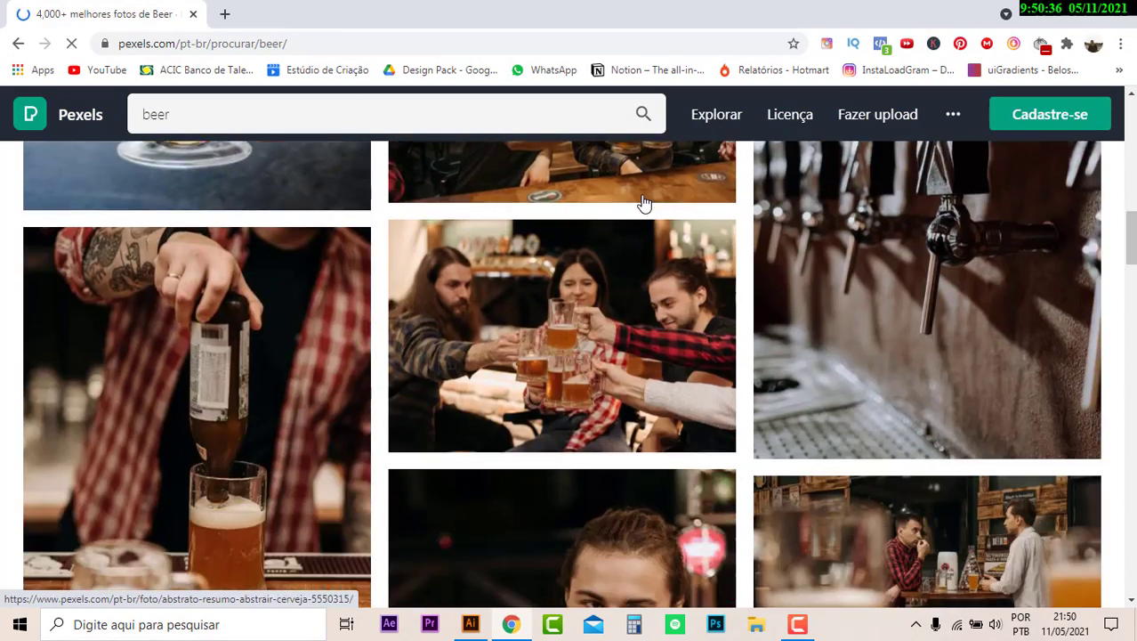
{"action": "scroll", "coordinate": [644, 203], "scroll_direction": "down", "scroll_amount": 4}
{"action": "scroll", "coordinate": [644, 203], "scroll_direction": "down", "scroll_amount": 5}
{"action": "scroll", "coordinate": [644, 204], "scroll_direction": "down", "scroll_amount": 5}
{"action": "scroll", "coordinate": [644, 203], "scroll_direction": "down", "scroll_amount": 3}
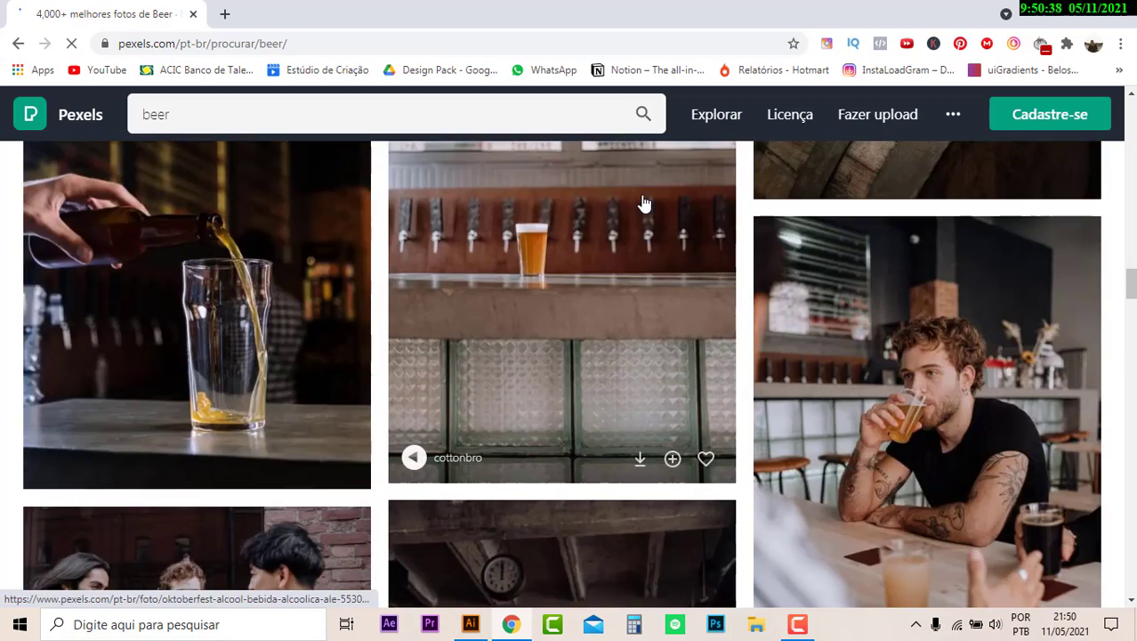
{"action": "scroll", "coordinate": [644, 202], "scroll_direction": "up", "scroll_amount": 2}
{"action": "scroll", "coordinate": [642, 195], "scroll_direction": "down", "scroll_amount": 2}
{"action": "scroll", "coordinate": [642, 195], "scroll_direction": "down", "scroll_amount": 5}
{"action": "scroll", "coordinate": [642, 195], "scroll_direction": "down", "scroll_amount": 5}
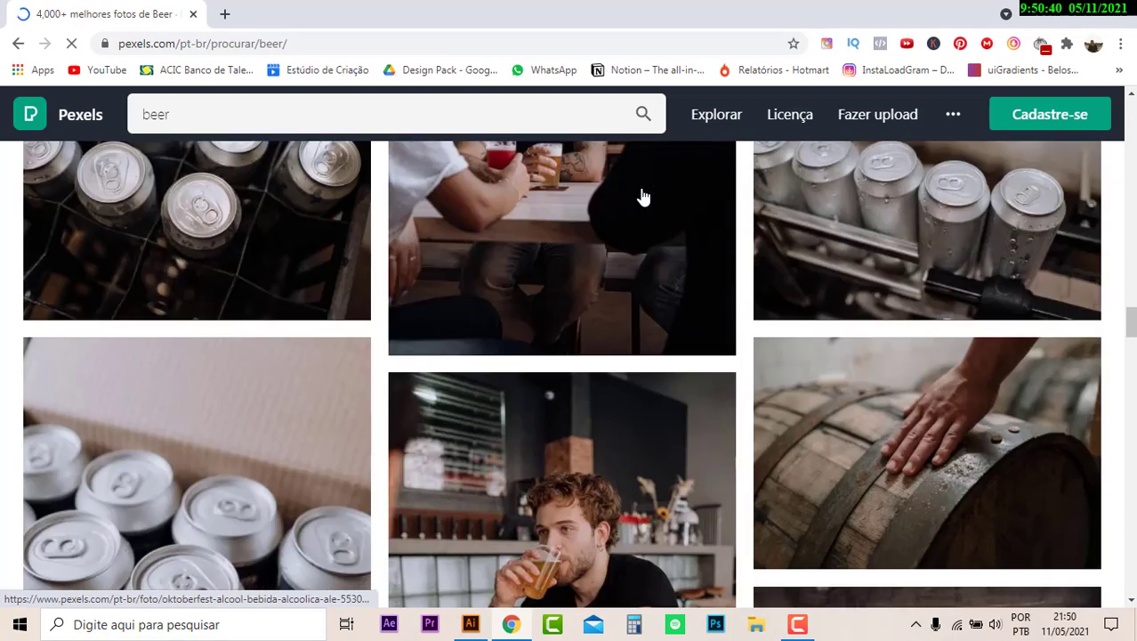
{"action": "scroll", "coordinate": [644, 196], "scroll_direction": "down", "scroll_amount": 4}
{"action": "scroll", "coordinate": [644, 196], "scroll_direction": "down", "scroll_amount": 5}
{"action": "scroll", "coordinate": [644, 196], "scroll_direction": "down", "scroll_amount": 5}
{"action": "scroll", "coordinate": [644, 196], "scroll_direction": "down", "scroll_amount": 1}
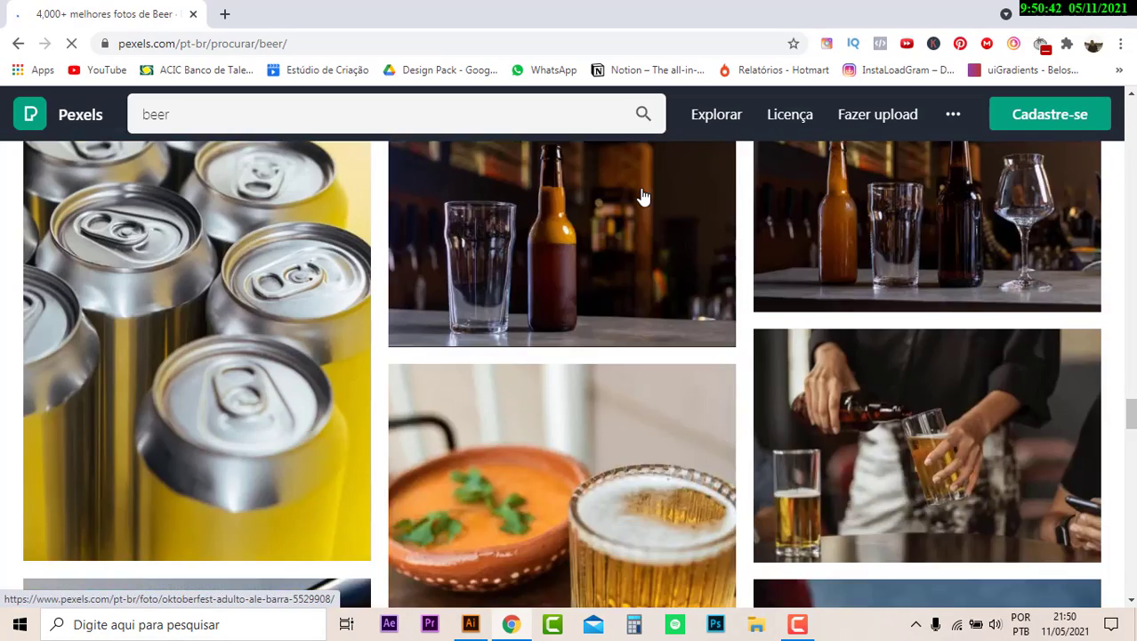
{"action": "scroll", "coordinate": [644, 196], "scroll_direction": "up", "scroll_amount": 1}
{"action": "scroll", "coordinate": [643, 194], "scroll_direction": "up", "scroll_amount": 1}
{"action": "scroll", "coordinate": [641, 193], "scroll_direction": "down", "scroll_amount": 5}
{"action": "scroll", "coordinate": [602, 208], "scroll_direction": "down", "scroll_amount": 5}
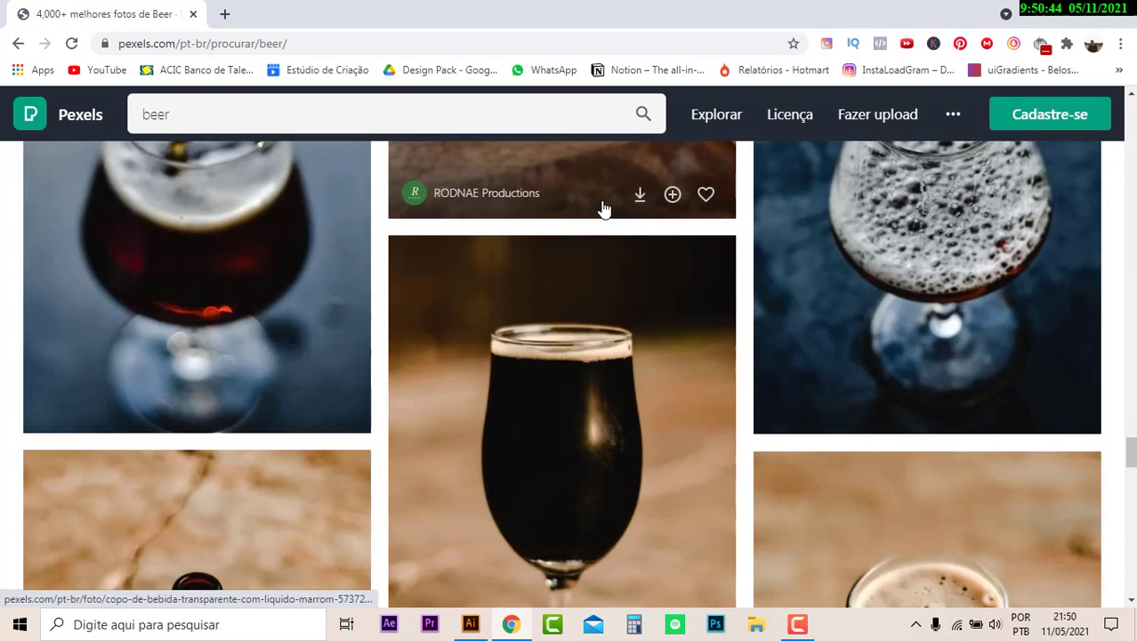
{"action": "scroll", "coordinate": [534, 187], "scroll_direction": "down", "scroll_amount": 3}
Search again for 'drinks' and open the photo of bottles on bar shelves
{"action": "left_click", "coordinate": [287, 104]}
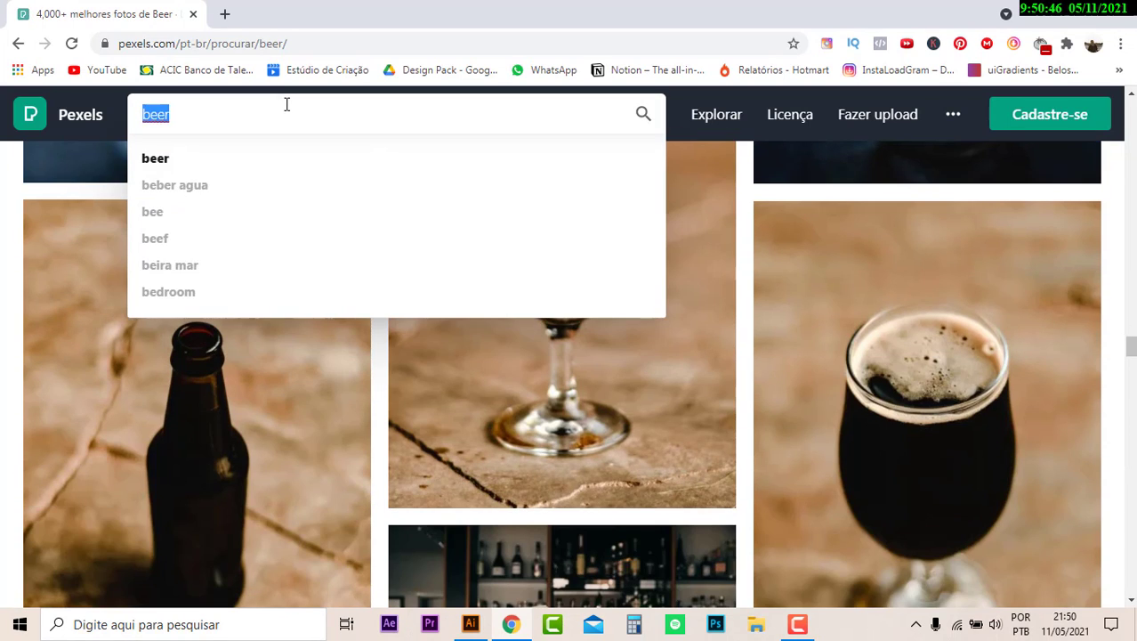
{"action": "type", "text": "drinks"}
{"action": "key", "text": "Return"}
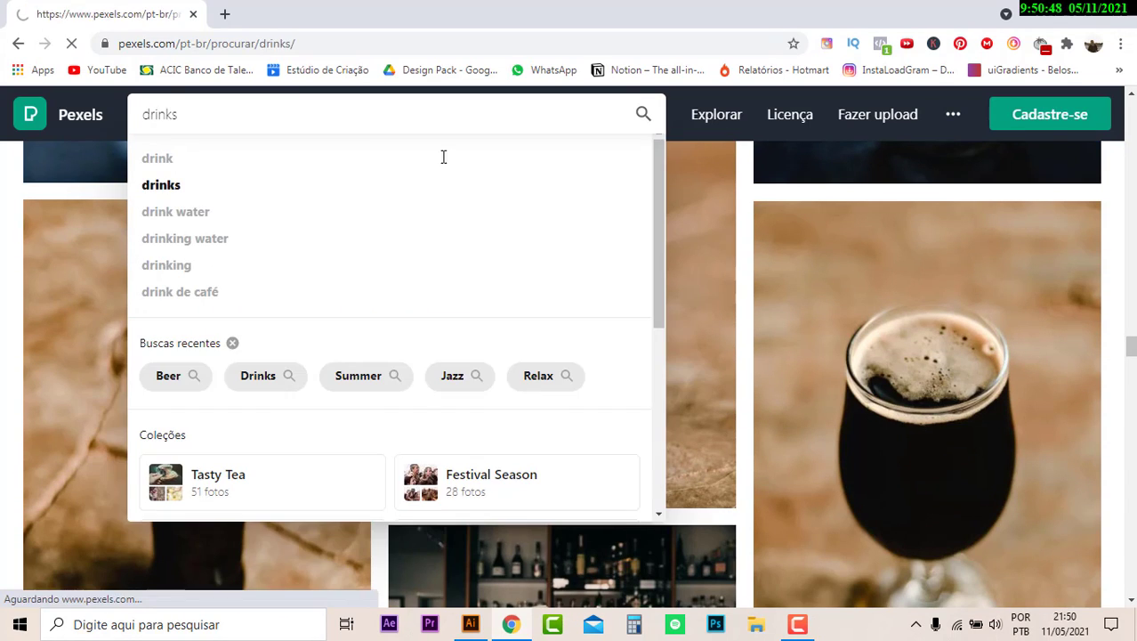
{"action": "scroll", "coordinate": [586, 282], "scroll_direction": "down", "scroll_amount": 2}
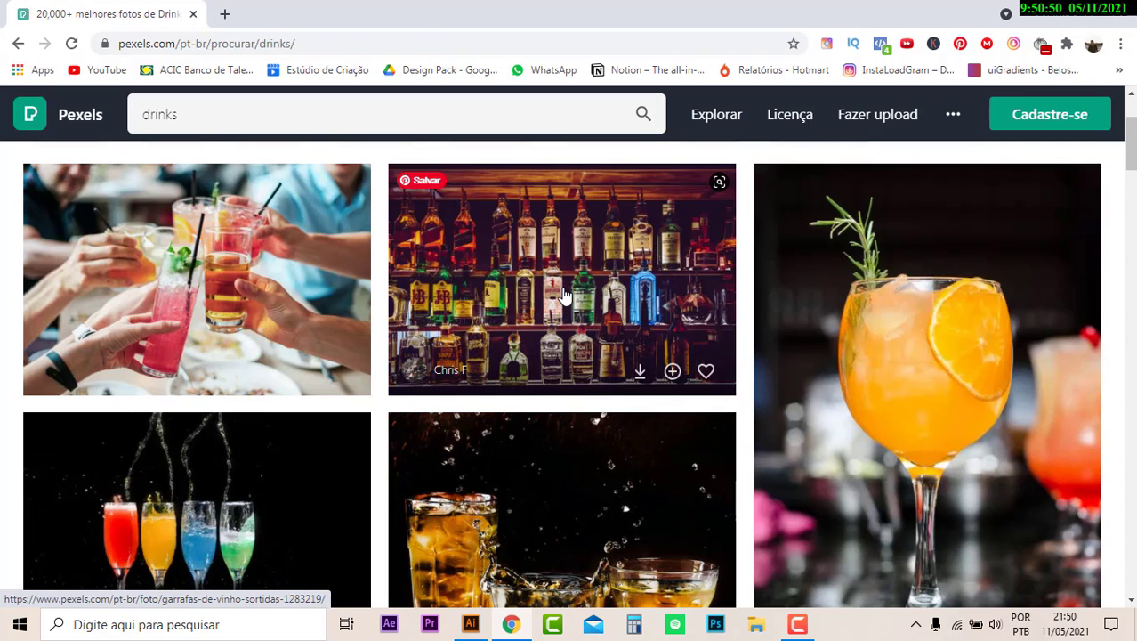
{"action": "left_click", "coordinate": [562, 296]}
Download the four-liquor-bottles photo and drag it onto the Illustrator page
{"action": "scroll", "coordinate": [576, 255], "scroll_direction": "down", "scroll_amount": 5}
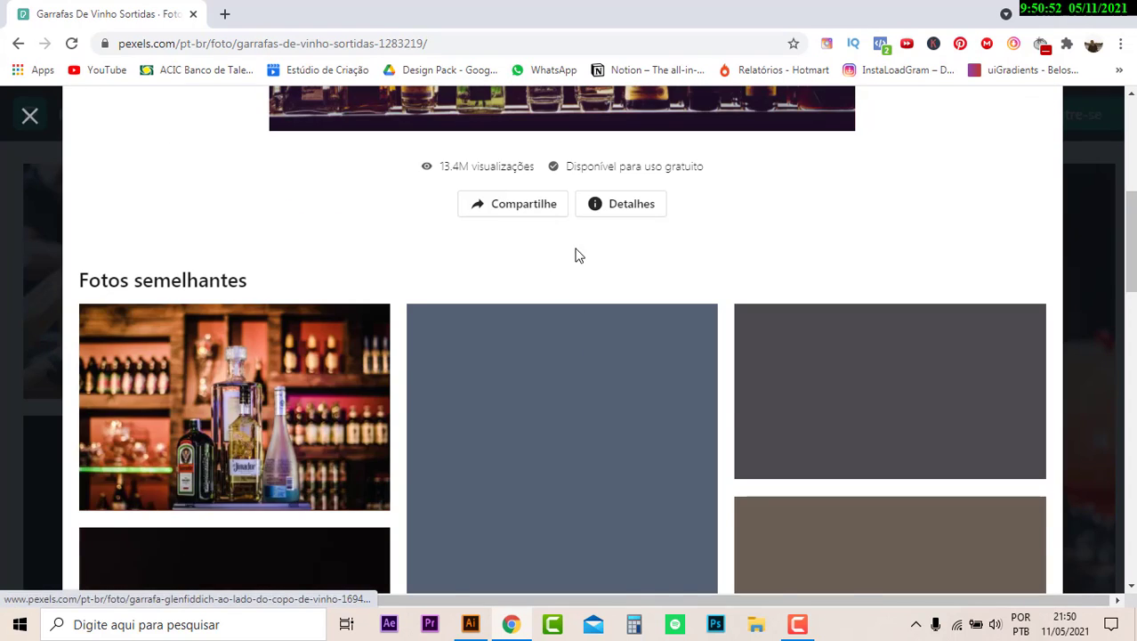
{"action": "scroll", "coordinate": [575, 255], "scroll_direction": "down", "scroll_amount": 3}
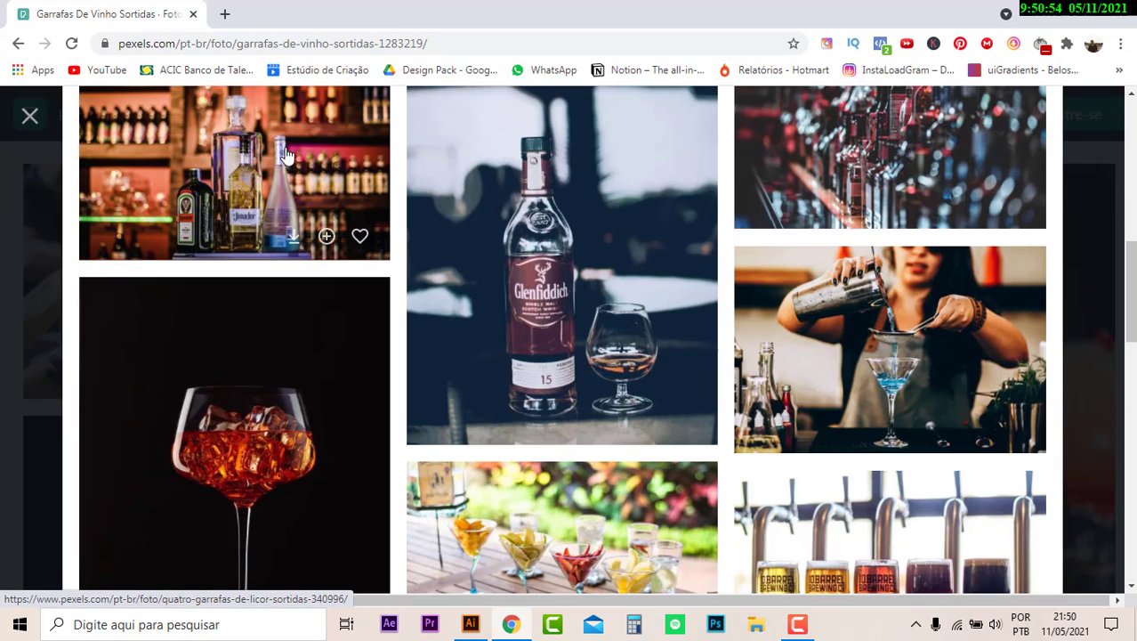
{"action": "left_click", "coordinate": [283, 160]}
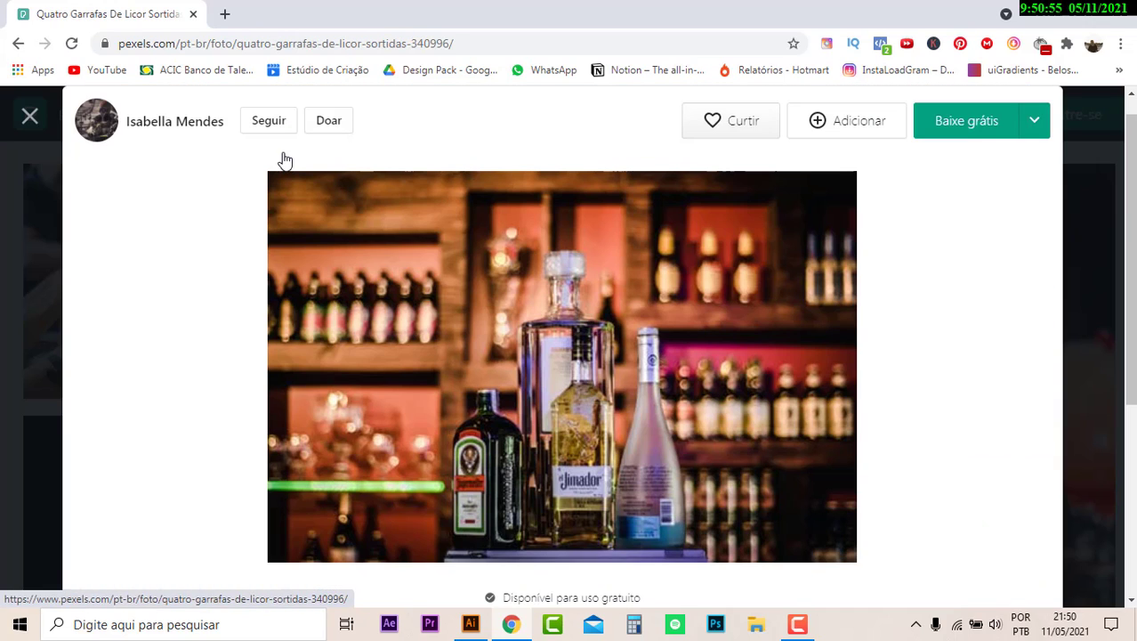
{"action": "left_click", "coordinate": [958, 129]}
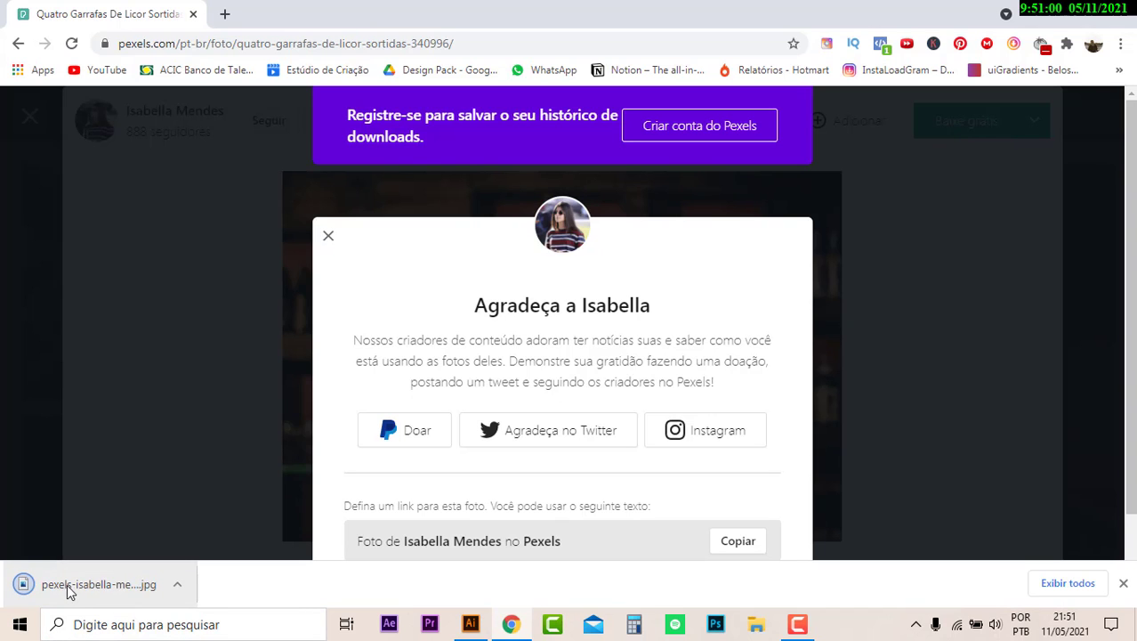
{"action": "mouse_move", "coordinate": [35, 587]}
{"action": "left_mouse_down"}
{"action": "mouse_move", "coordinate": [152, 589]}
{"action": "mouse_move", "coordinate": [415, 196]}
{"action": "mouse_move", "coordinate": [427, 197]}
{"action": "left_mouse_up"}
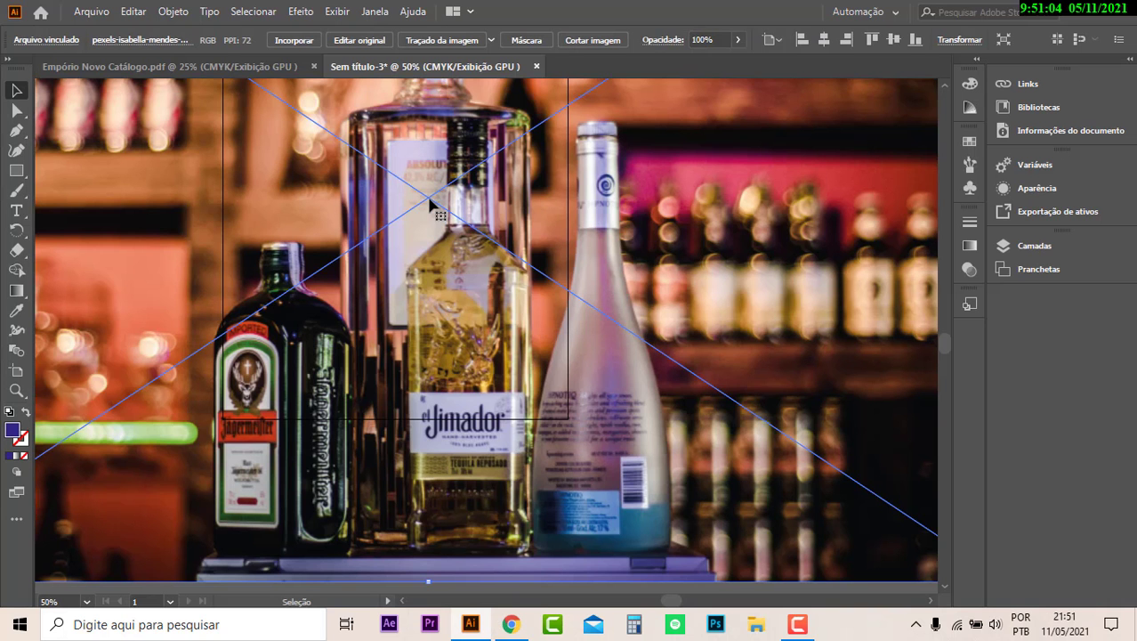
Zoom out to see the placed bottles photo overhanging the A4 page on every side
{"action": "scroll", "coordinate": [430, 205], "scroll_direction": "down", "scroll_amount": 3, "text": "alt"}
{"action": "scroll", "coordinate": [418, 231], "scroll_direction": "up", "scroll_amount": 3}
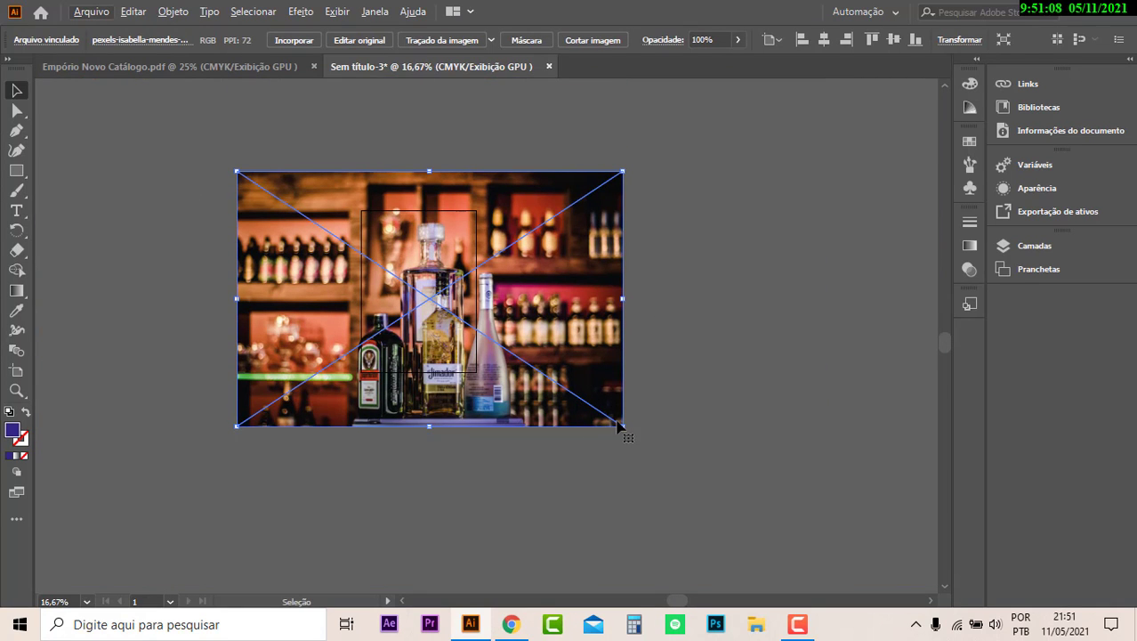
{"action": "scroll", "coordinate": [437, 307], "scroll_direction": "down", "scroll_amount": 3, "text": "alt"}
{"action": "scroll", "coordinate": [436, 306], "scroll_direction": "up", "scroll_amount": 5, "text": "alt"}
{"action": "scroll", "coordinate": [435, 307], "scroll_direction": "down", "scroll_amount": 1, "text": "alt"}
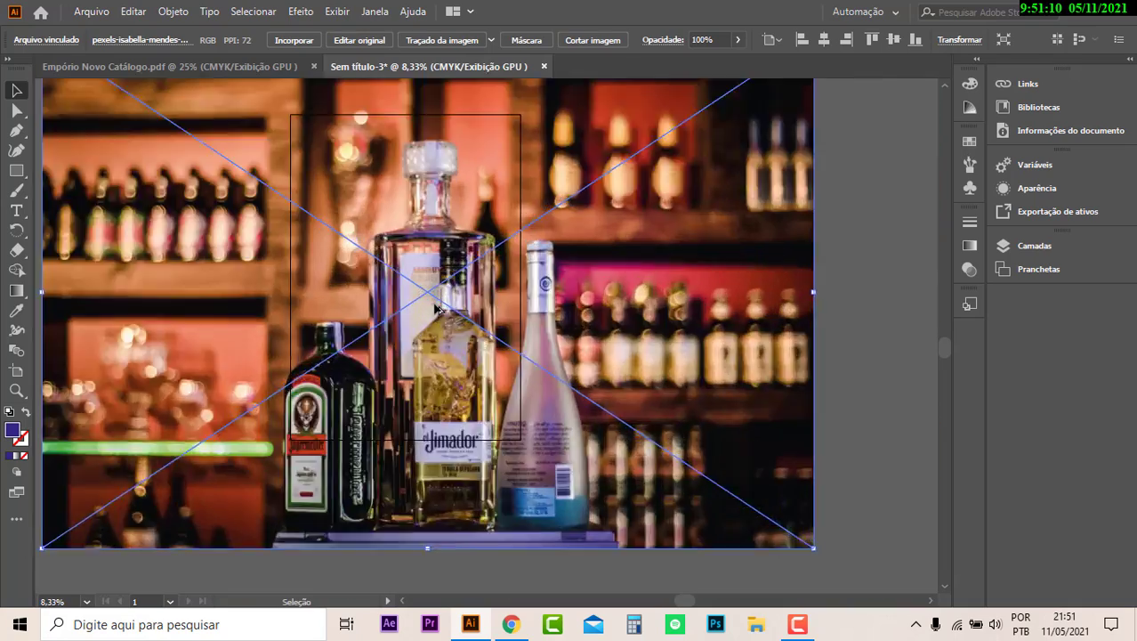
{"action": "scroll", "coordinate": [434, 306], "scroll_direction": "down", "scroll_amount": 1, "text": "alt"}
{"action": "scroll", "coordinate": [435, 306], "scroll_direction": "down", "scroll_amount": 2}
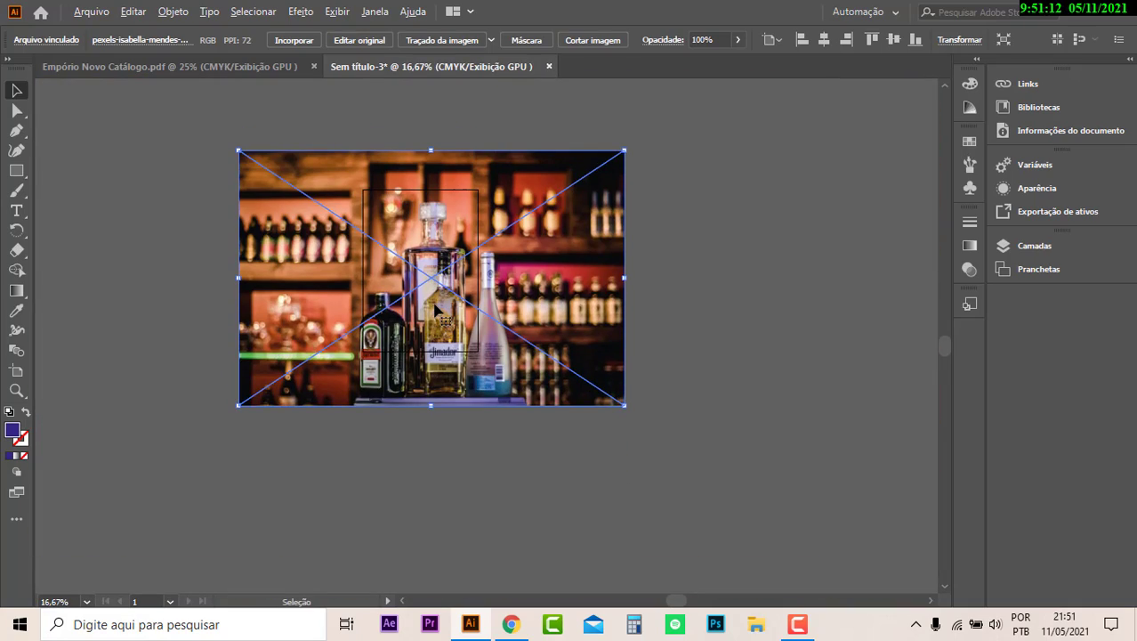
{"action": "scroll", "coordinate": [436, 308], "scroll_direction": "down", "scroll_amount": 2, "text": "alt"}
{"action": "scroll", "coordinate": [436, 308], "scroll_direction": "up", "scroll_amount": 2, "text": "alt"}
{"action": "scroll", "coordinate": [436, 308], "scroll_direction": "down", "scroll_amount": 1, "text": "alt"}
{"action": "scroll", "coordinate": [436, 308], "scroll_direction": "up", "scroll_amount": 3, "text": "alt"}
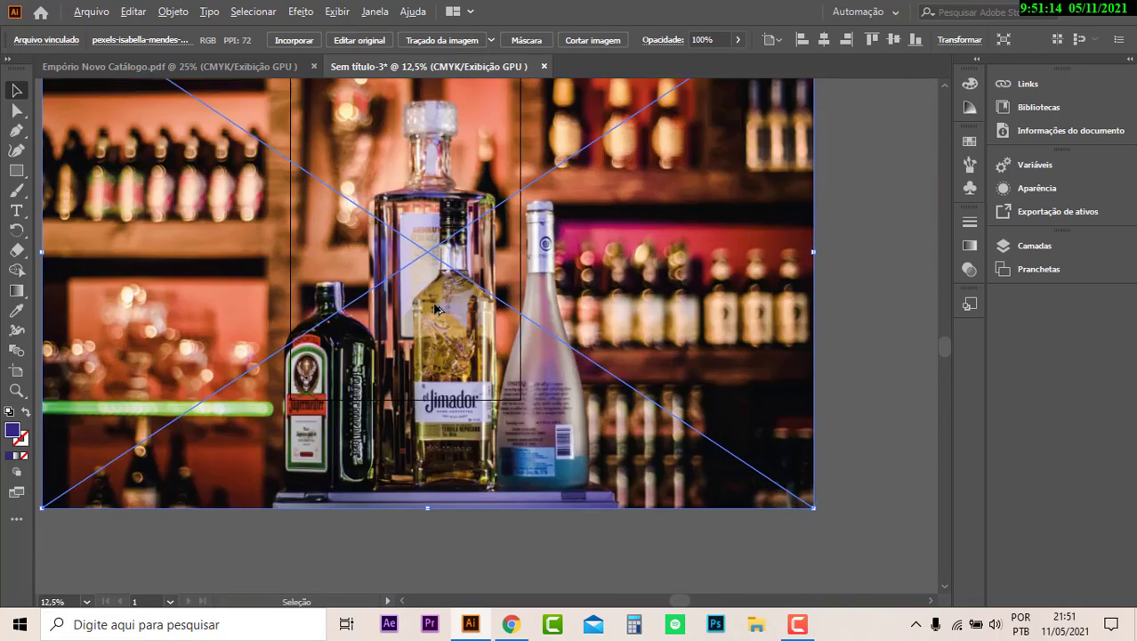
{"action": "scroll", "coordinate": [436, 308], "scroll_direction": "up", "scroll_amount": 2, "text": "alt"}
{"action": "scroll", "coordinate": [436, 308], "scroll_direction": "down", "scroll_amount": 2, "text": "alt"}
{"action": "scroll", "coordinate": [435, 308], "scroll_direction": "down", "scroll_amount": 1, "text": "alt"}
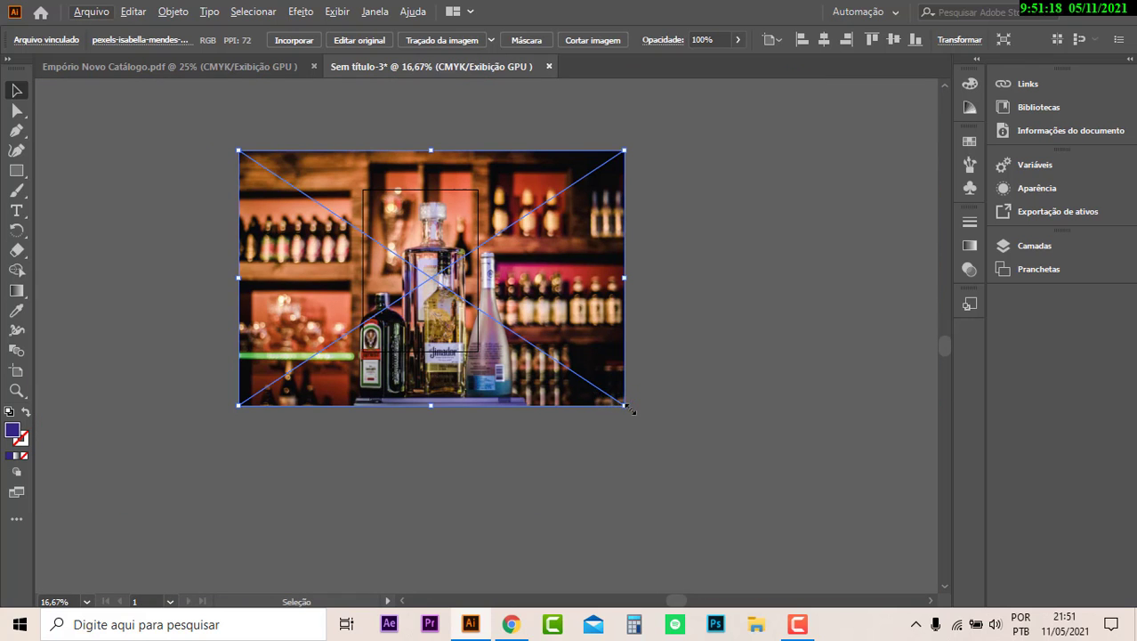
Shrink the bottles photo proportionally around its centre
{"action": "left_click_drag", "start_coordinate": [624, 405], "coordinate": [567, 366]}
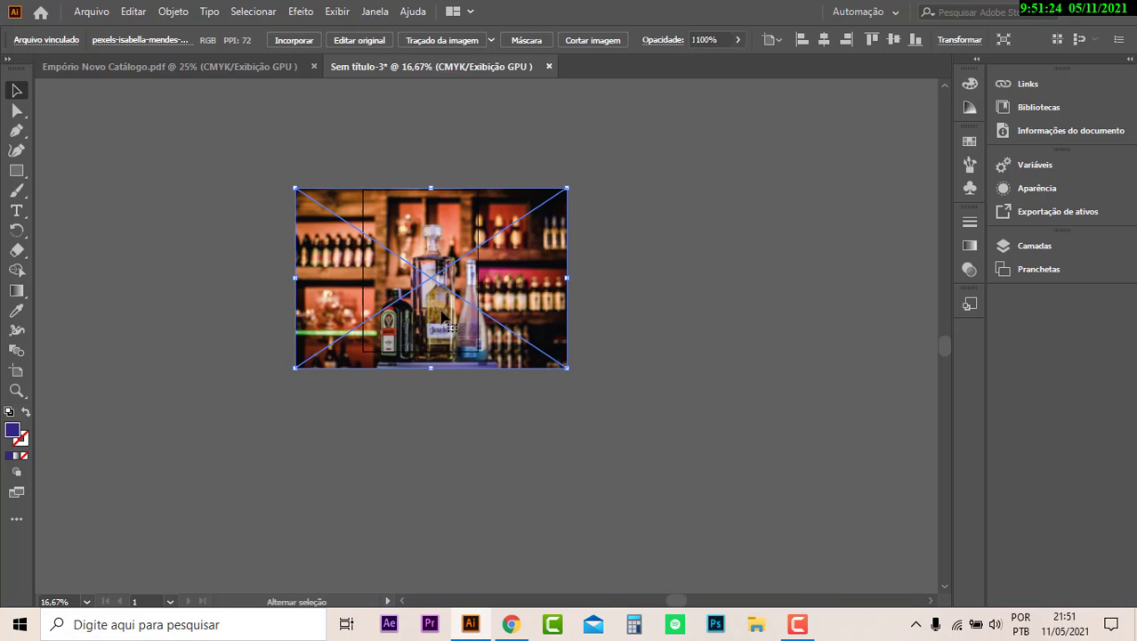
{"action": "scroll", "coordinate": [392, 258], "scroll_direction": "up", "scroll_amount": 1, "text": "alt"}
{"action": "scroll", "coordinate": [391, 258], "scroll_direction": "up", "scroll_amount": 2}
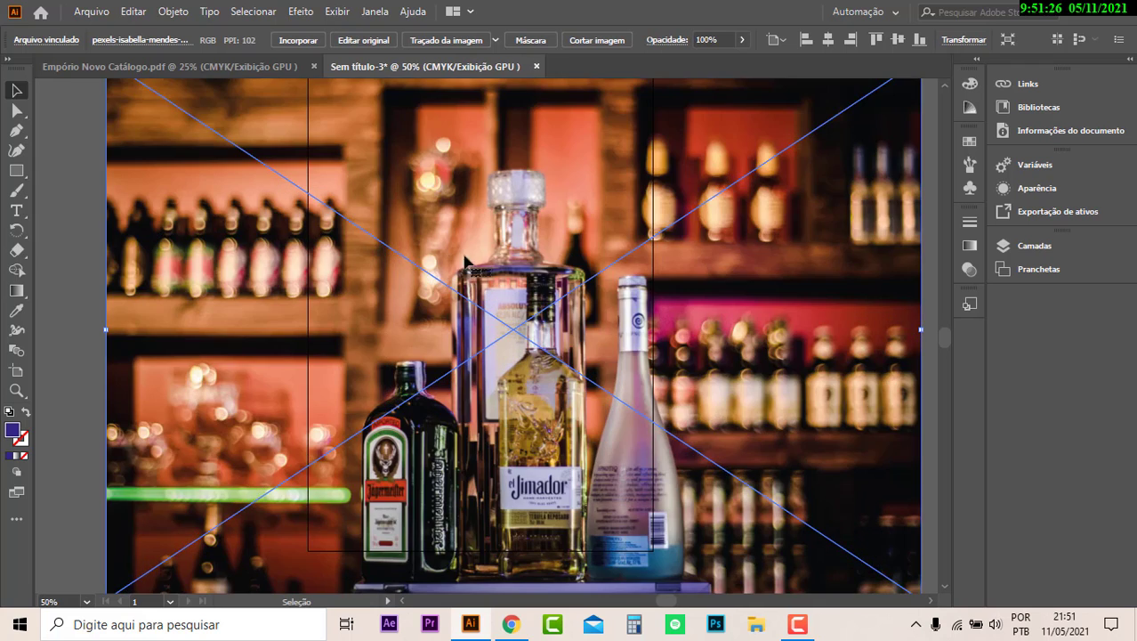
{"action": "scroll", "coordinate": [472, 262], "scroll_direction": "down", "scroll_amount": 2}
Centre the photo horizontally and vertically on the artboard
{"action": "left_click", "coordinate": [748, 285]}
{"action": "left_click", "coordinate": [512, 256]}
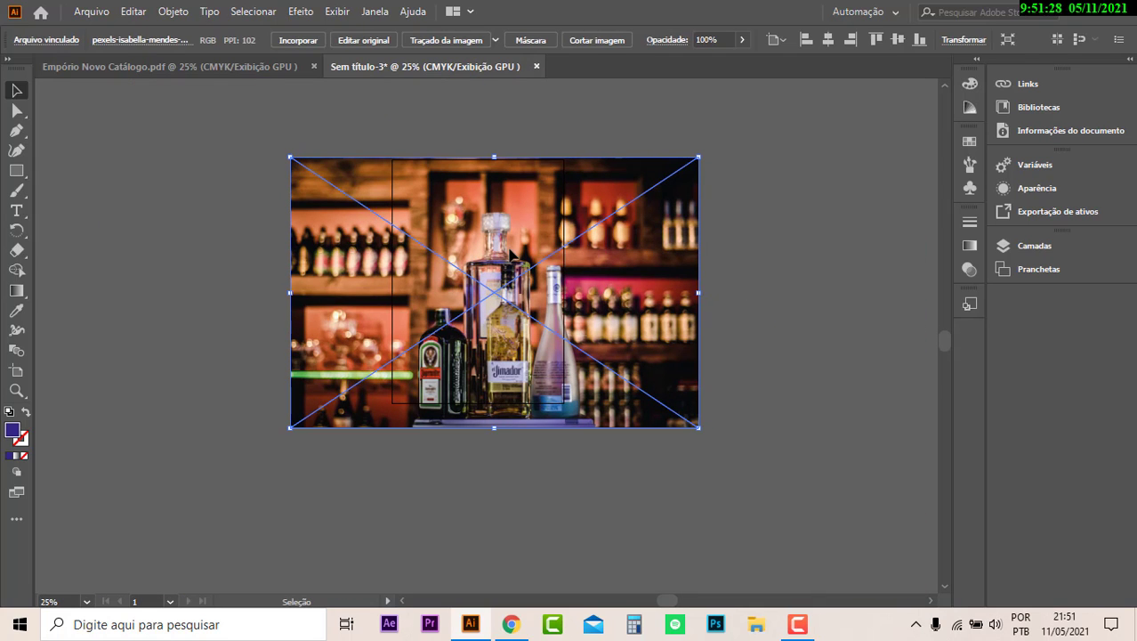
{"action": "left_click", "coordinate": [829, 41]}
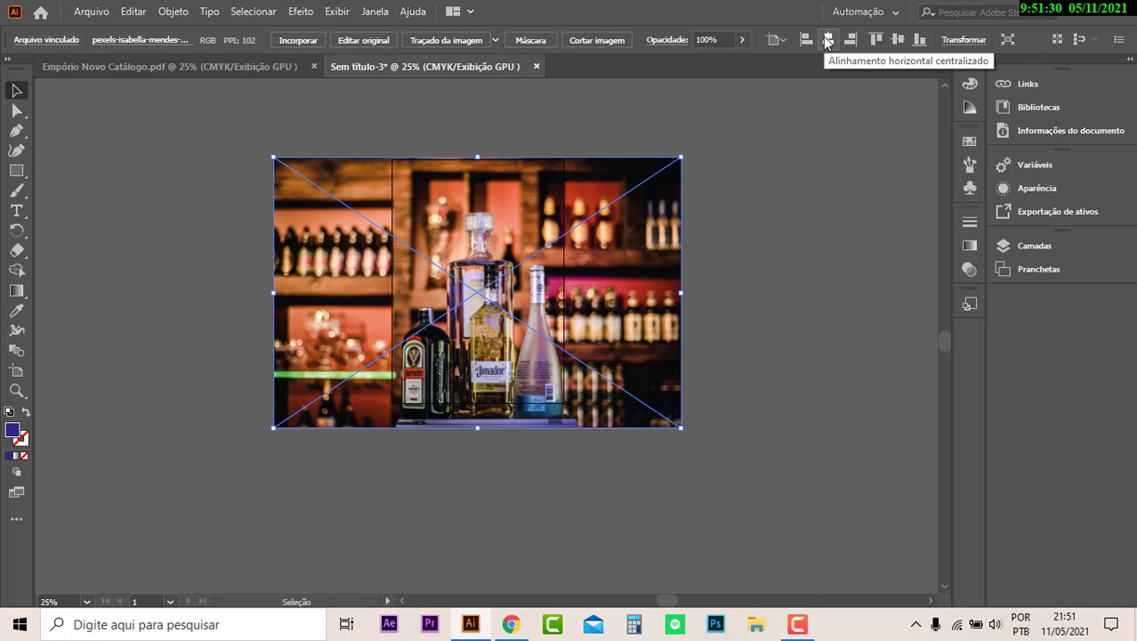
{"action": "left_click", "coordinate": [798, 282]}
{"action": "left_click", "coordinate": [494, 293]}
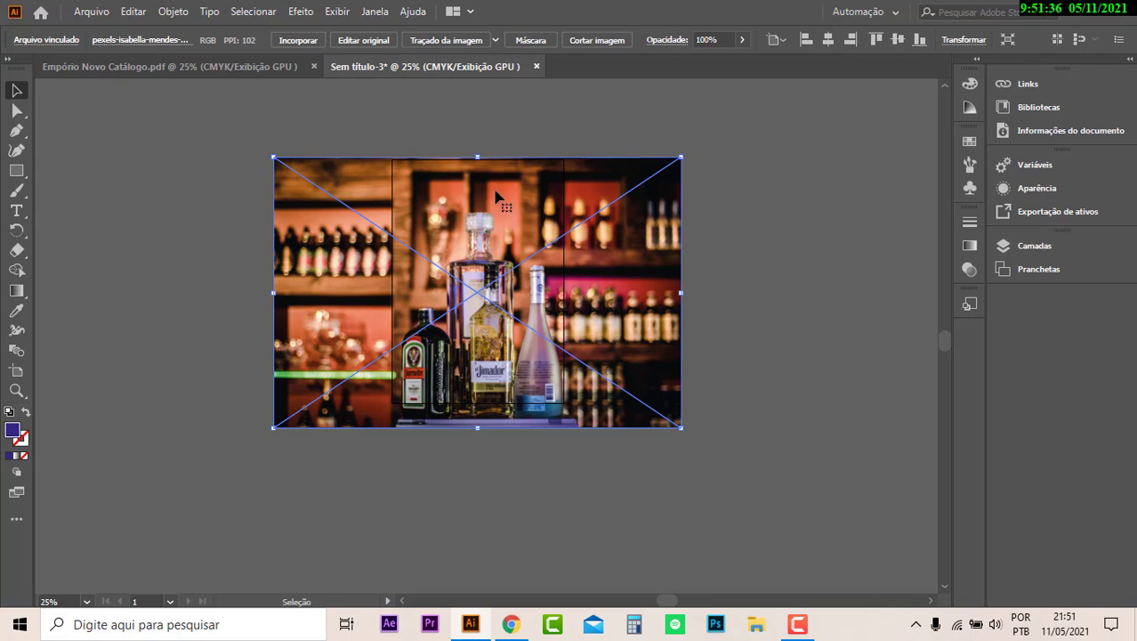
{"action": "left_click", "coordinate": [88, 184]}
{"action": "left_click", "coordinate": [436, 238]}
{"action": "left_click", "coordinate": [899, 39]}
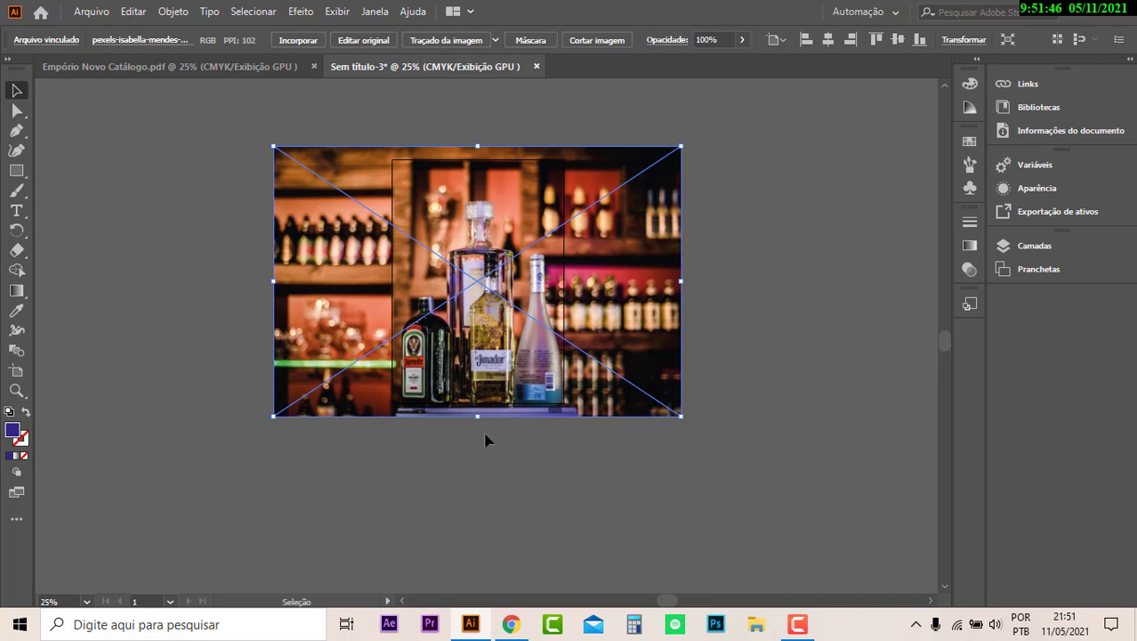
{"action": "left_click", "coordinate": [707, 303]}
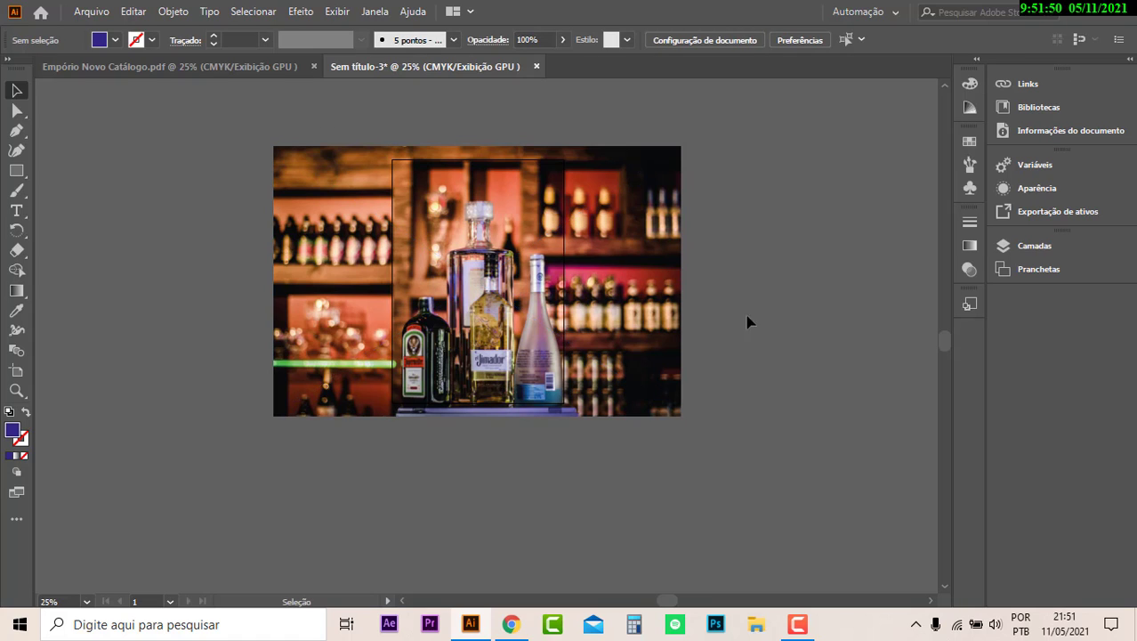
Expand Camada 1 in the Layers panel and select the linked bottles photo
{"action": "left_click", "coordinate": [1036, 247]}
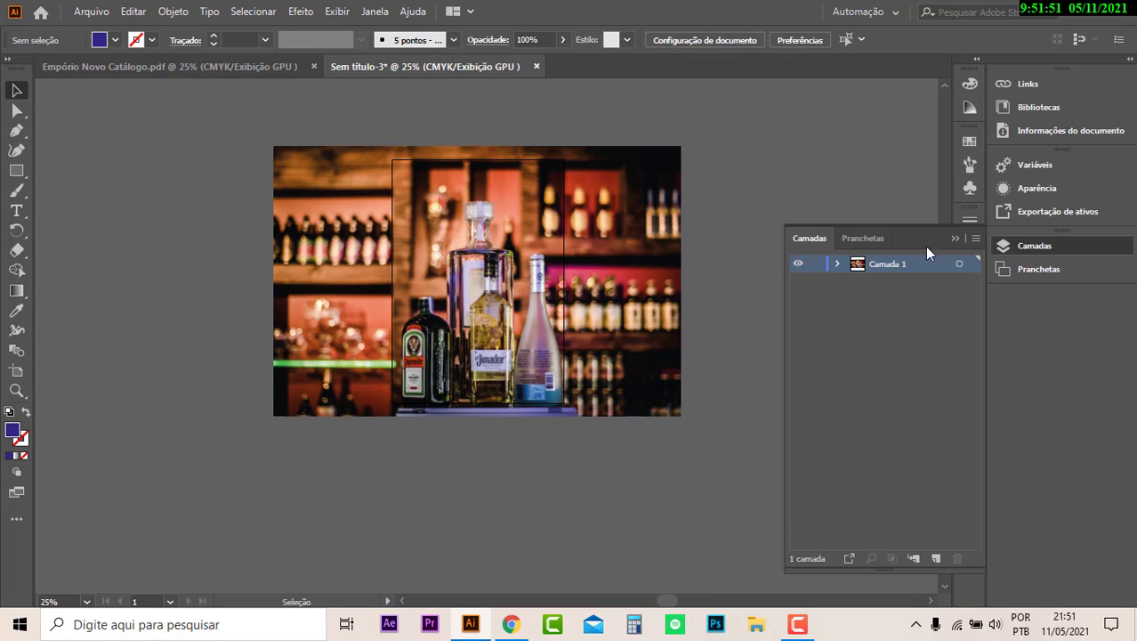
{"action": "left_click", "coordinate": [837, 265]}
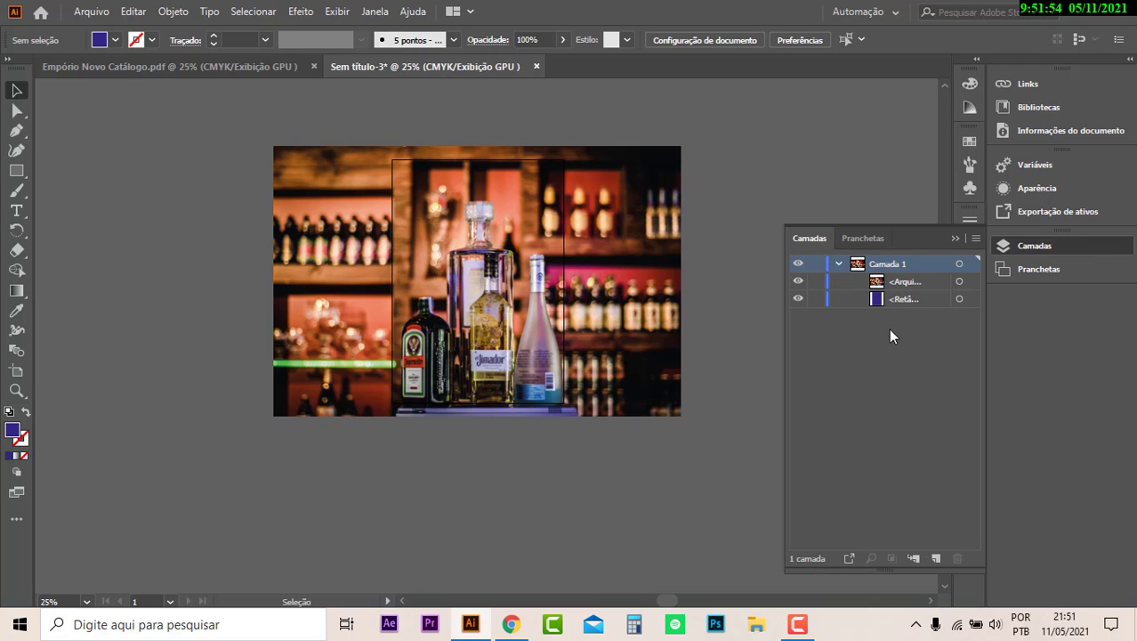
{"action": "left_click", "coordinate": [959, 281]}
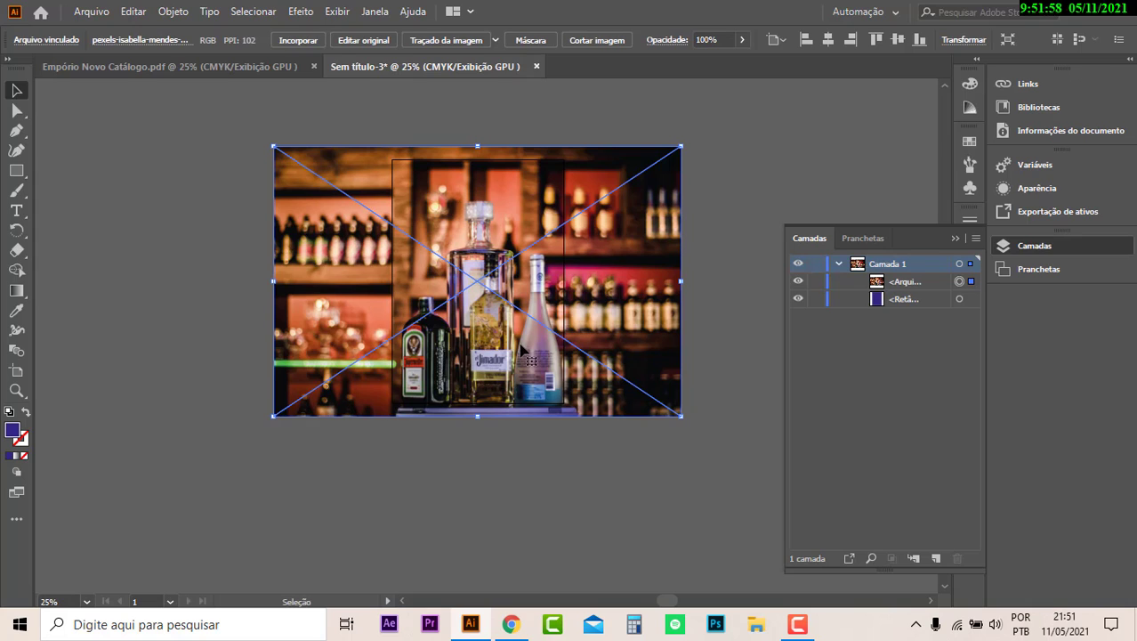
Embed the linked bottles photo and set its opacity to 63%
{"action": "left_click", "coordinate": [293, 41]}
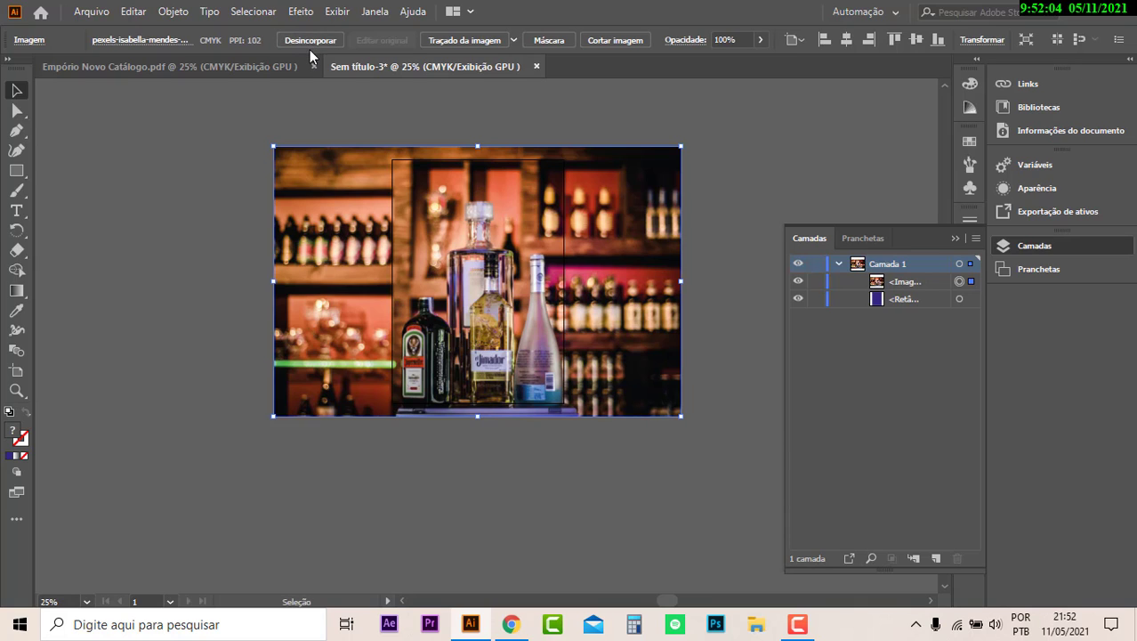
{"action": "left_click", "coordinate": [760, 41]}
{"action": "left_click_drag", "start_coordinate": [744, 65], "coordinate": [712, 63]}
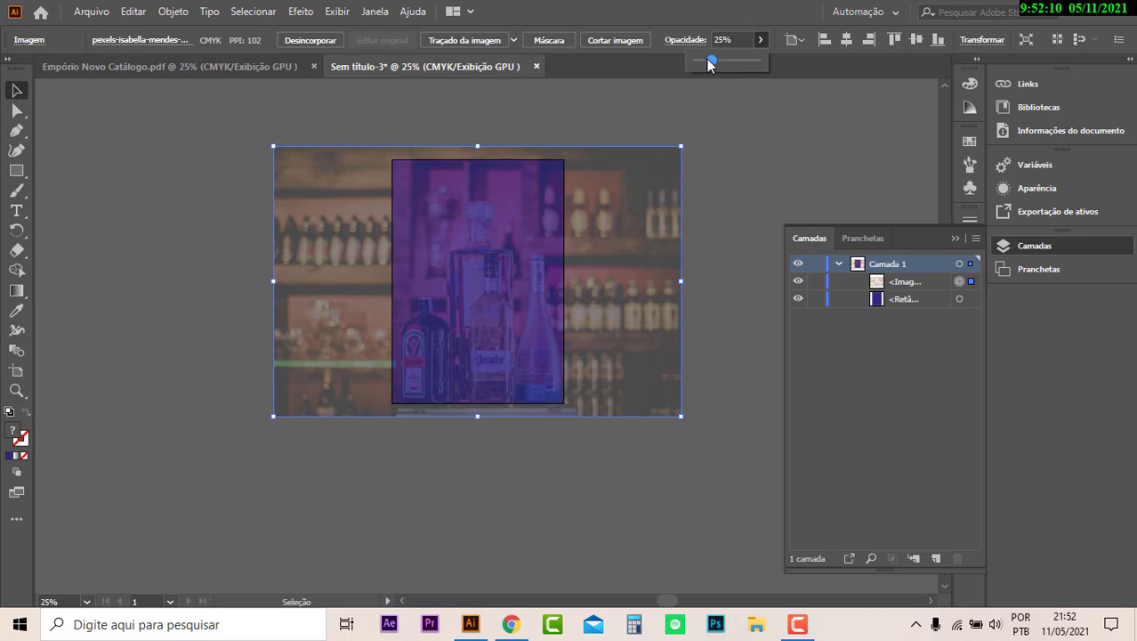
{"action": "left_click", "coordinate": [734, 189]}
{"action": "scroll", "coordinate": [440, 252], "scroll_direction": "up", "scroll_amount": 1}
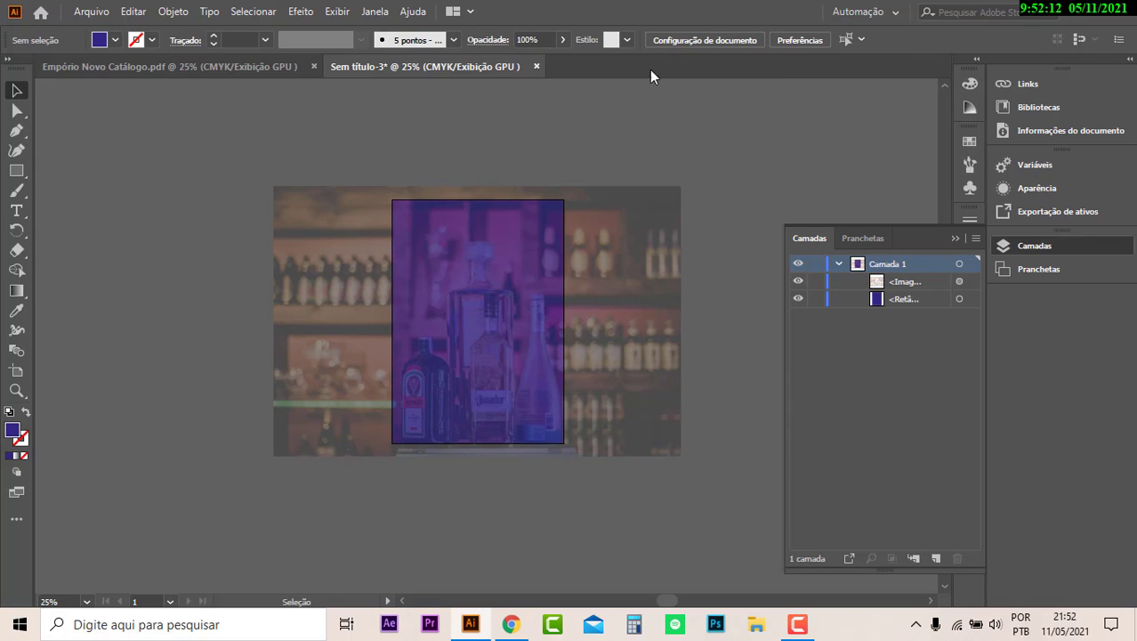
{"action": "left_click", "coordinate": [464, 268]}
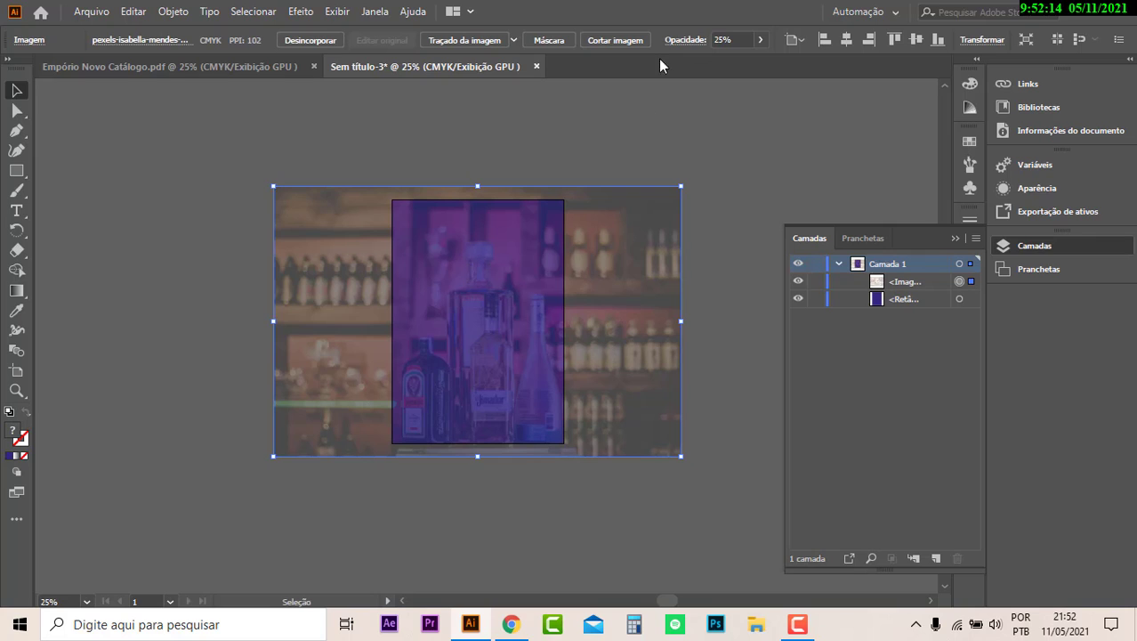
{"action": "left_click", "coordinate": [758, 41]}
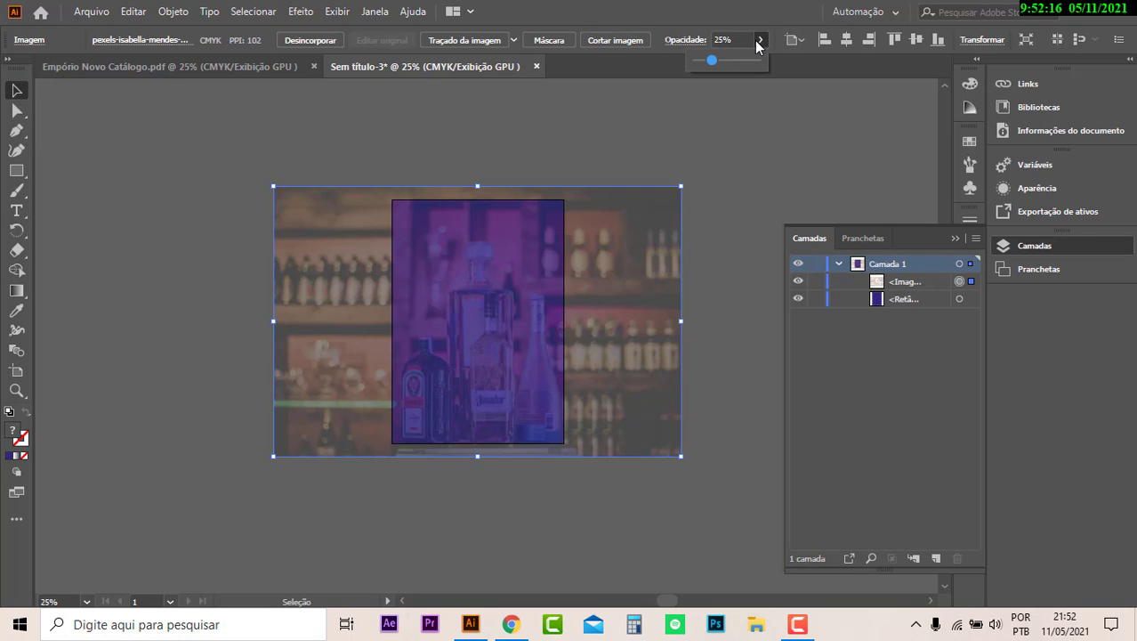
{"action": "left_click_drag", "start_coordinate": [734, 60], "coordinate": [734, 59]}
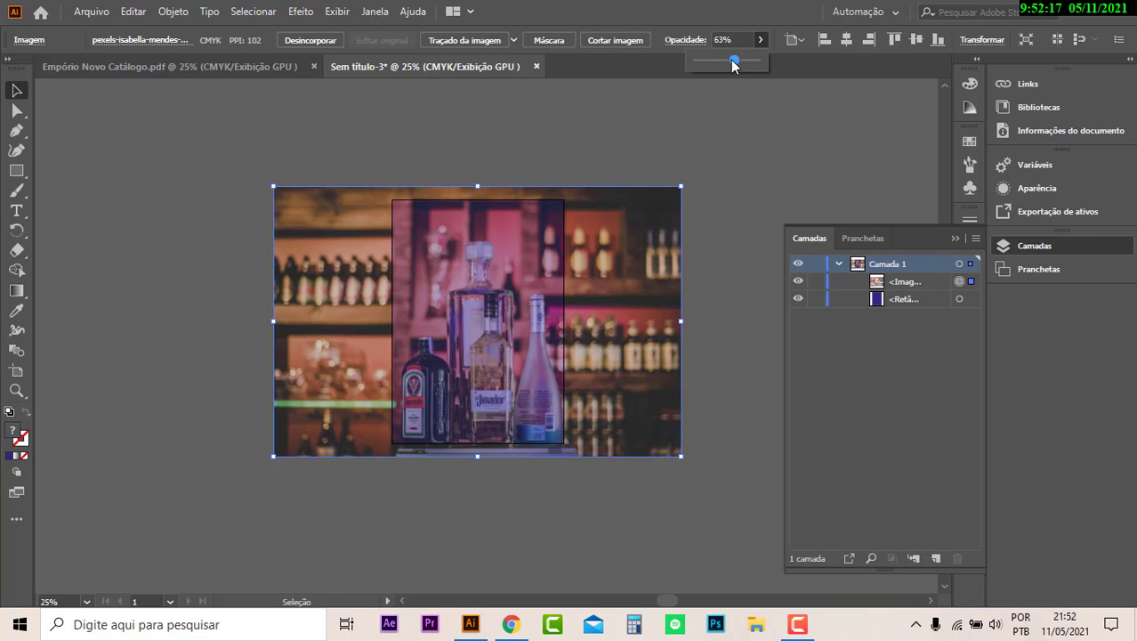
Set the photo's blend mode to Multiplicar, then close the panels and deselect
{"action": "left_click", "coordinate": [686, 41]}
{"action": "left_click", "coordinate": [580, 68]}
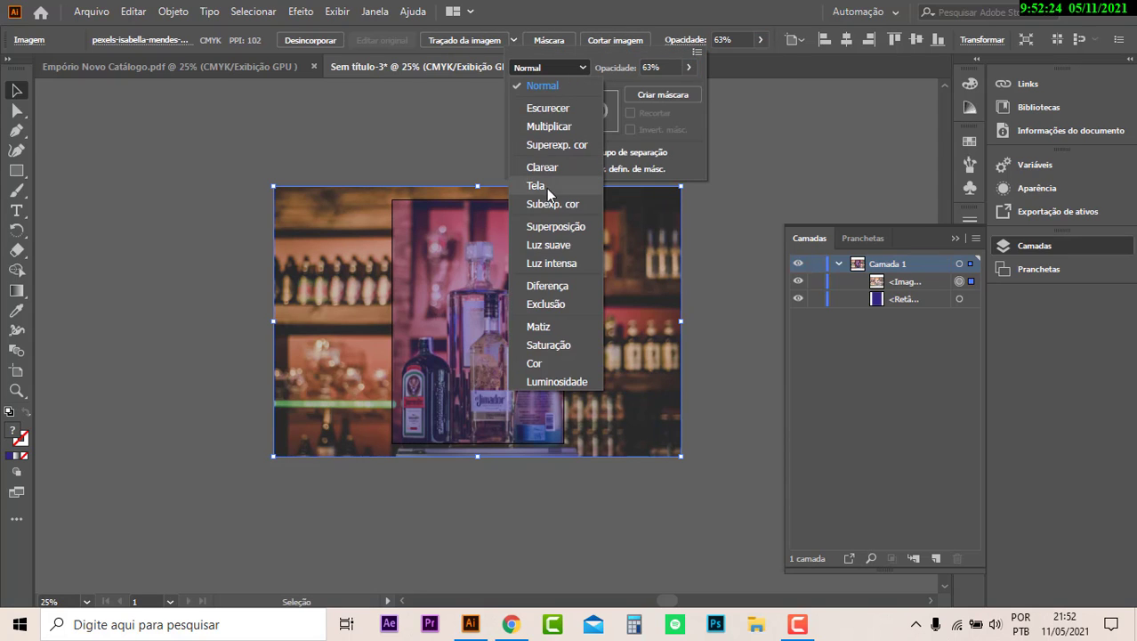
{"action": "key", "text": "Escape"}
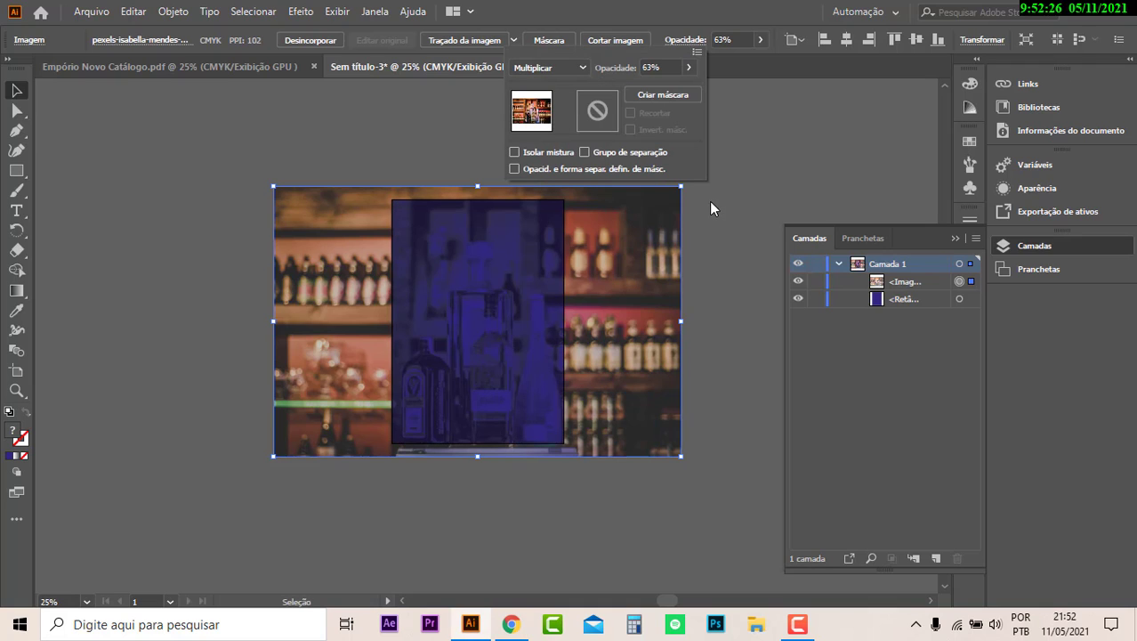
{"action": "left_click", "coordinate": [722, 241]}
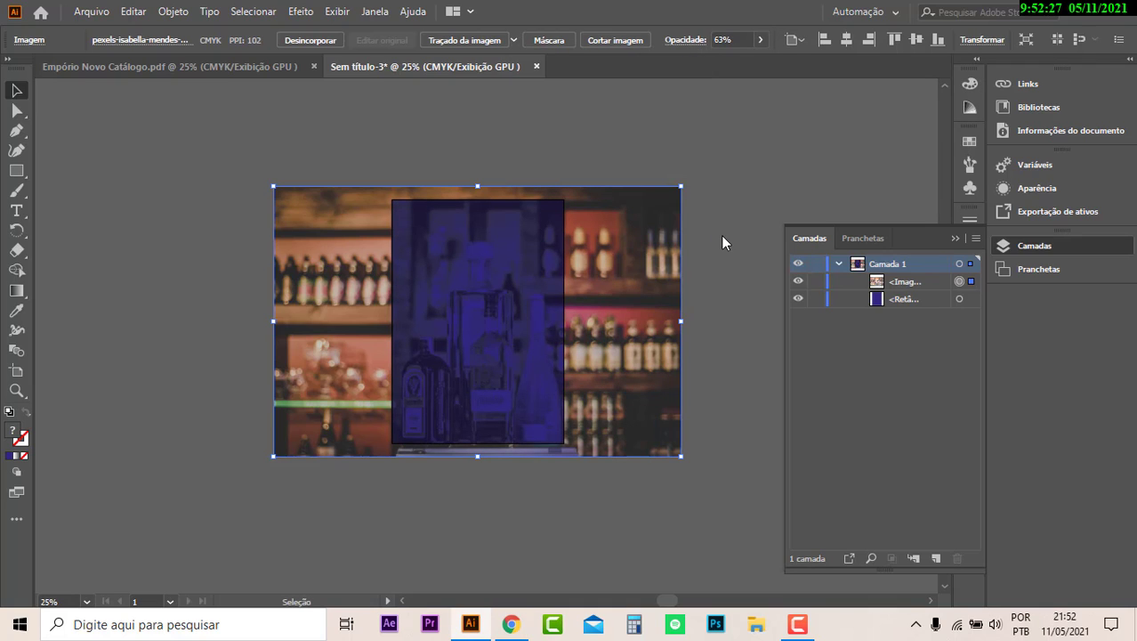
{"action": "left_click", "coordinate": [953, 238]}
{"action": "key", "text": "ctrl+shift+a"}
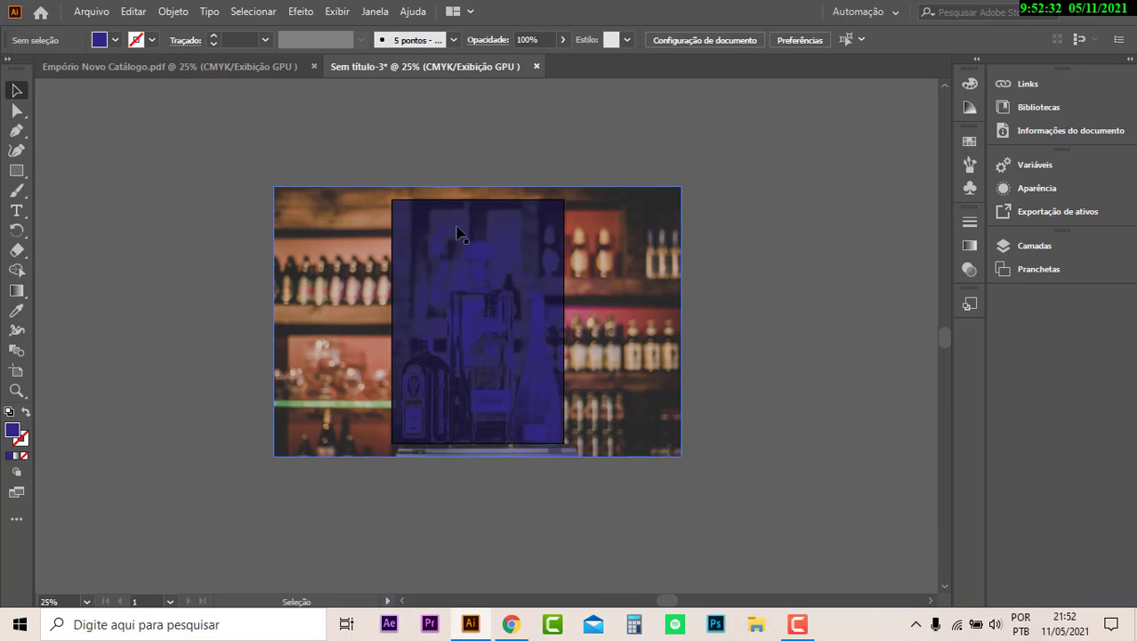
Draw a roughly 21 × 30 cm rectangle covering the blue panel
{"action": "scroll", "coordinate": [547, 242], "scroll_direction": "up", "scroll_amount": 3}
{"action": "scroll", "coordinate": [523, 242], "scroll_direction": "down", "scroll_amount": 1}
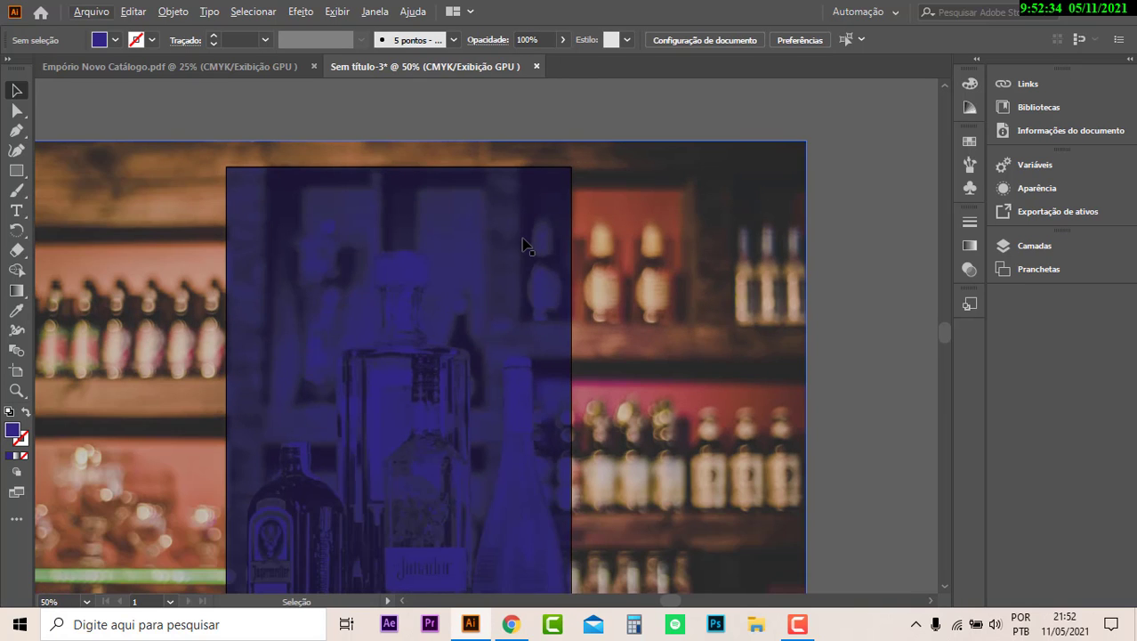
{"action": "scroll", "coordinate": [523, 242], "scroll_direction": "down", "scroll_amount": 1}
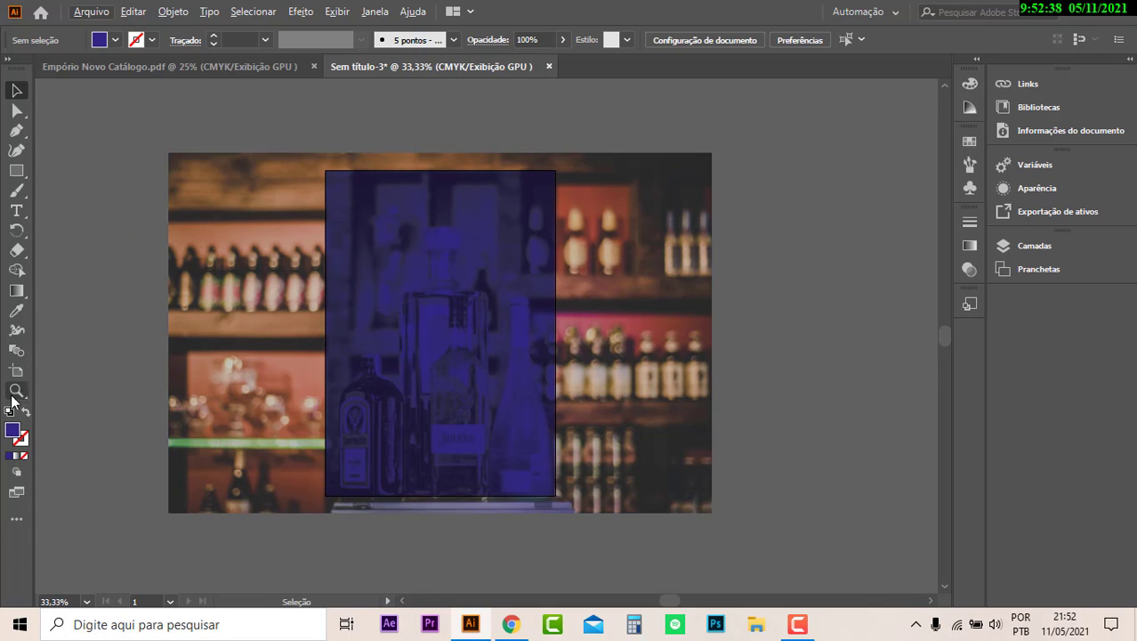
{"action": "left_click_drag", "start_coordinate": [16, 170], "coordinate": [85, 171]}
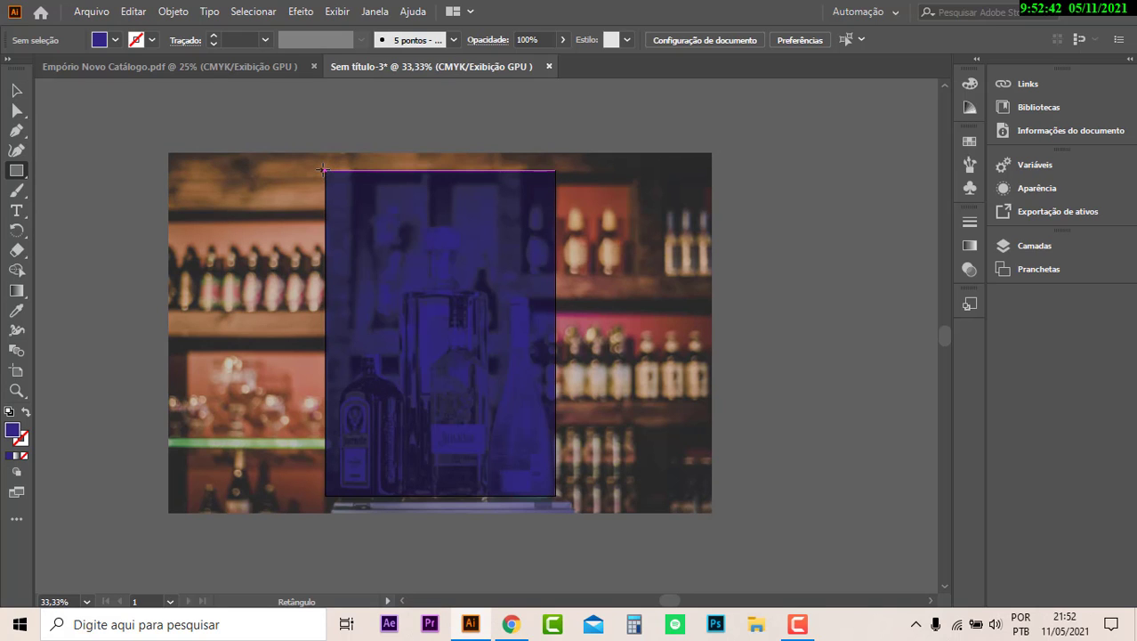
{"action": "left_click_drag", "start_coordinate": [323, 170], "coordinate": [416, 291]}
{"action": "key", "text": "ctrl+z"}
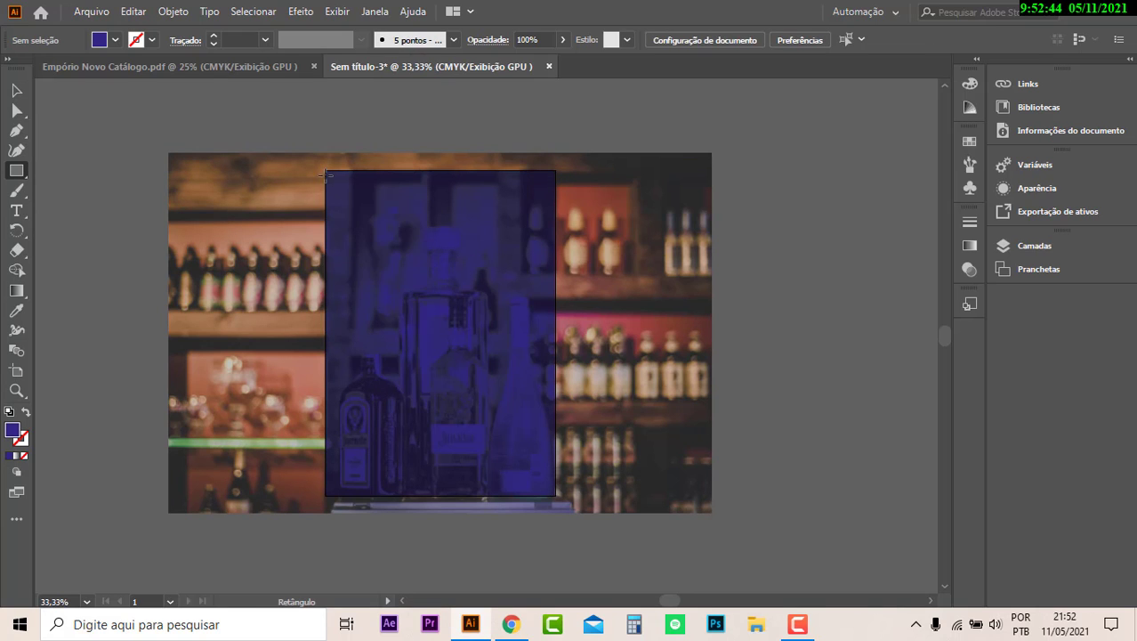
{"action": "left_click_drag", "start_coordinate": [325, 170], "coordinate": [556, 496]}
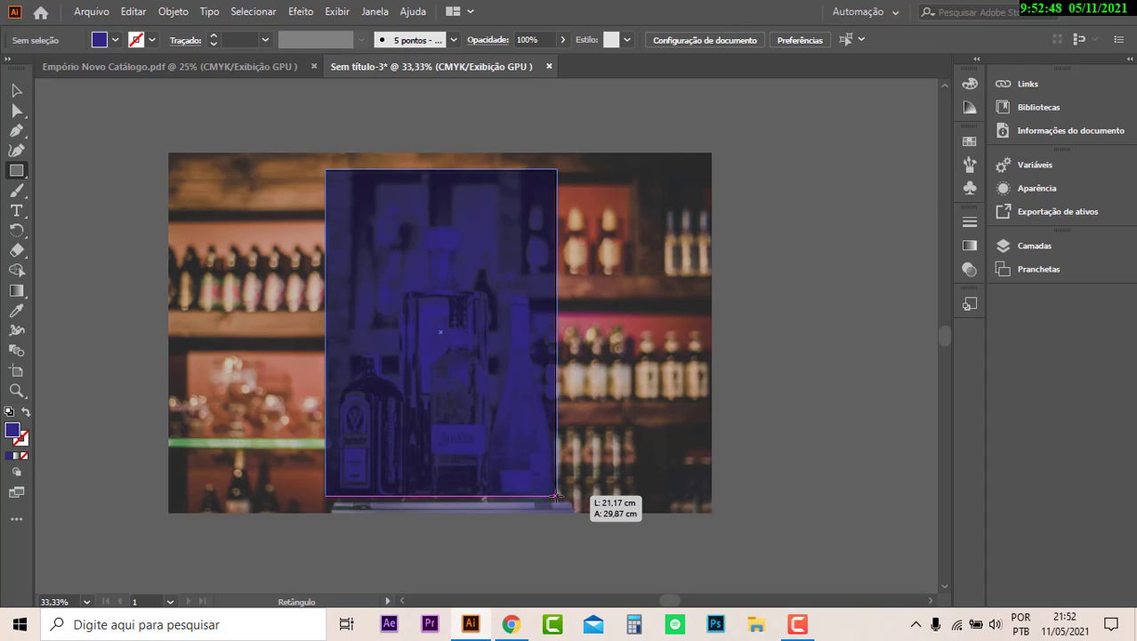
{"action": "left_click_drag", "start_coordinate": [556, 496], "coordinate": [555, 497]}
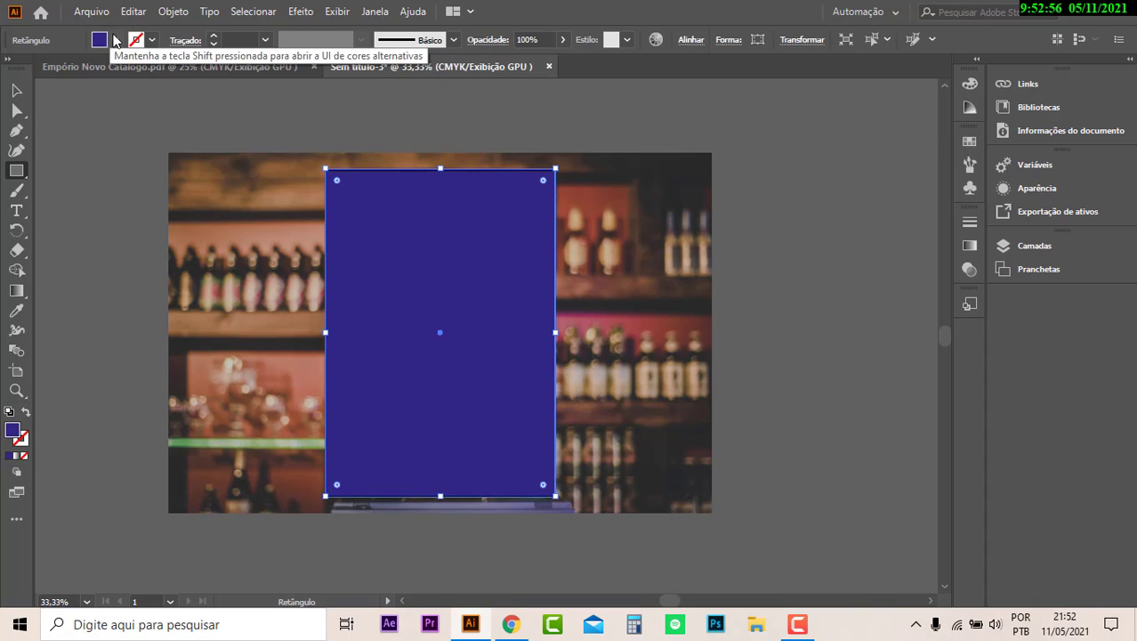
Give the new rectangle no fill and a black outline
{"action": "left_click", "coordinate": [114, 39]}
{"action": "left_click", "coordinate": [46, 69]}
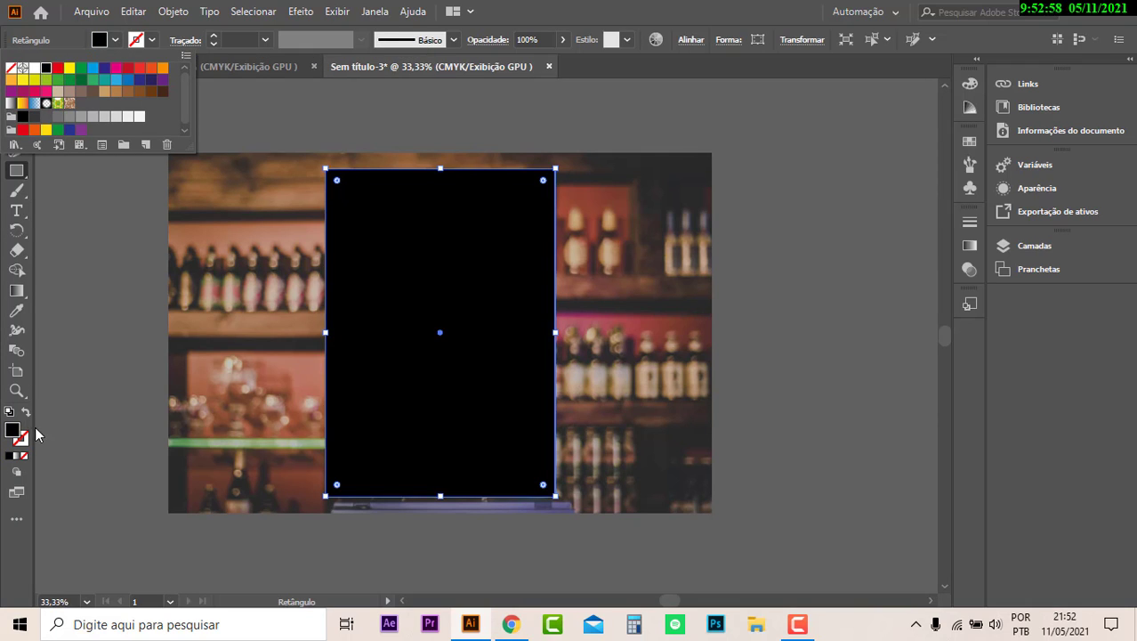
{"action": "key", "text": "Escape"}
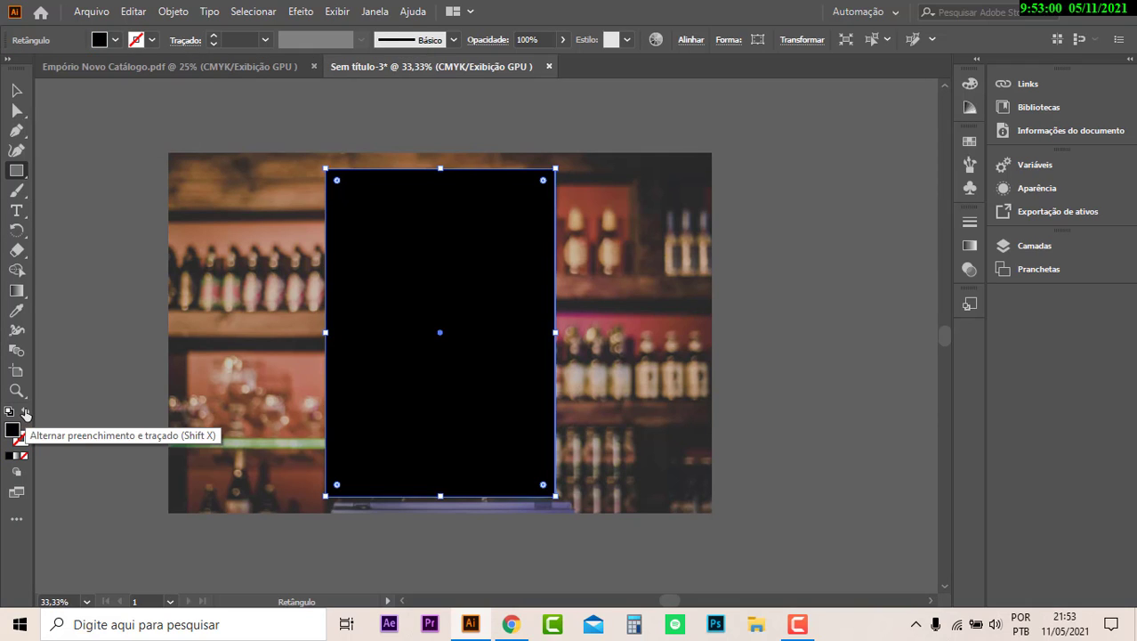
{"action": "left_click", "coordinate": [26, 416]}
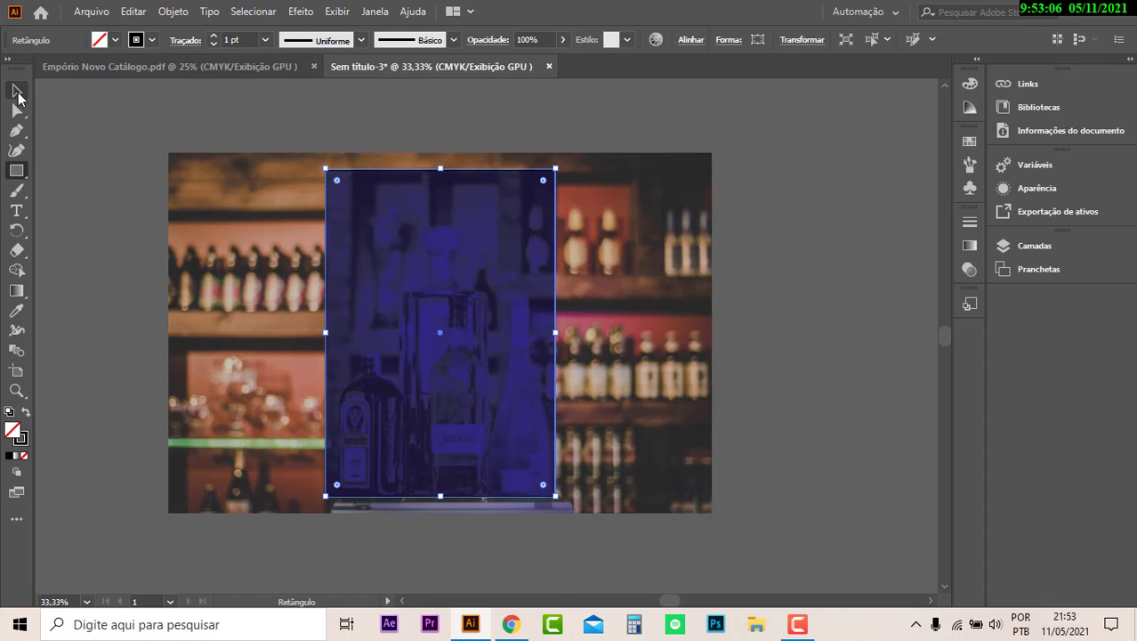
Clip the bottles photo to the page rectangle with a clipping mask (Ctrl+7)
{"action": "left_click", "coordinate": [16, 90]}
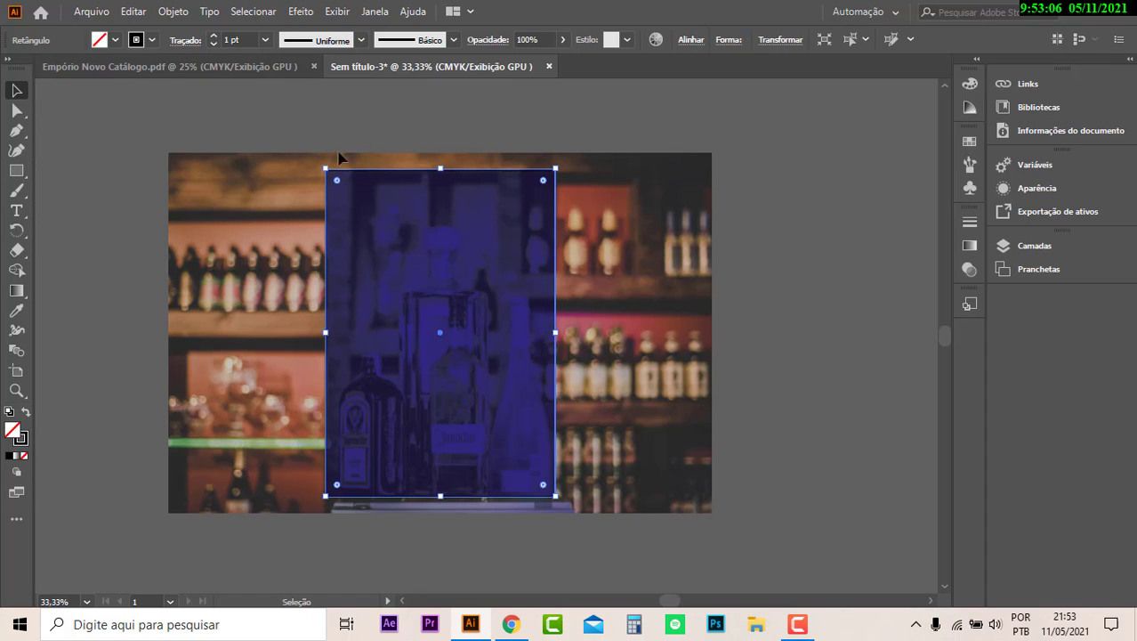
{"action": "left_click", "coordinate": [715, 259], "text": "shift"}
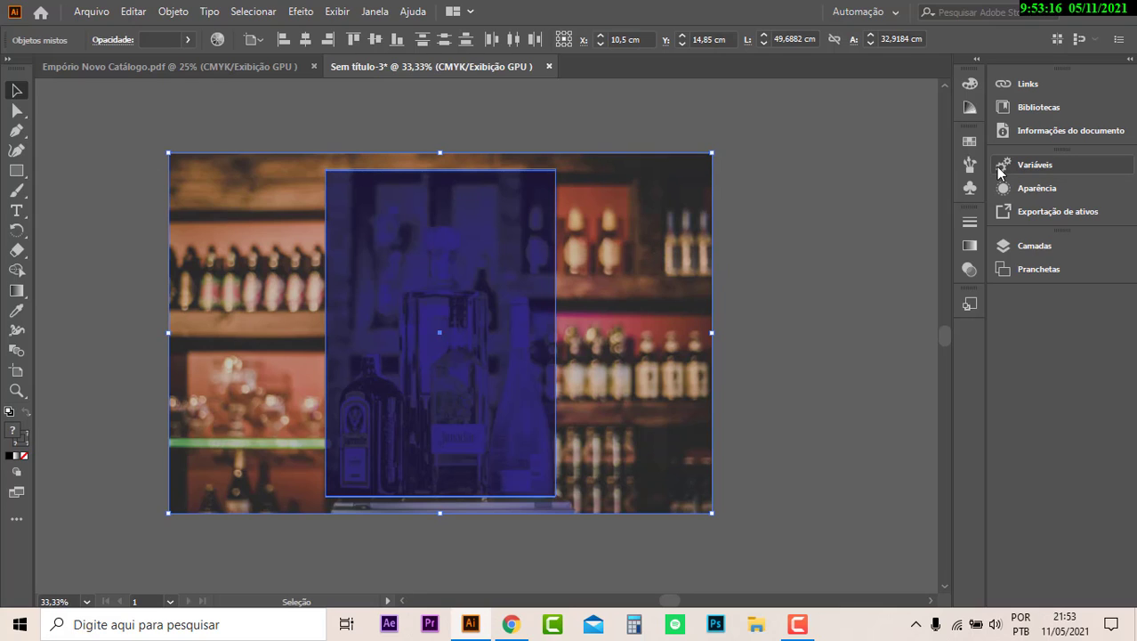
{"action": "key", "text": "ctrl+7"}
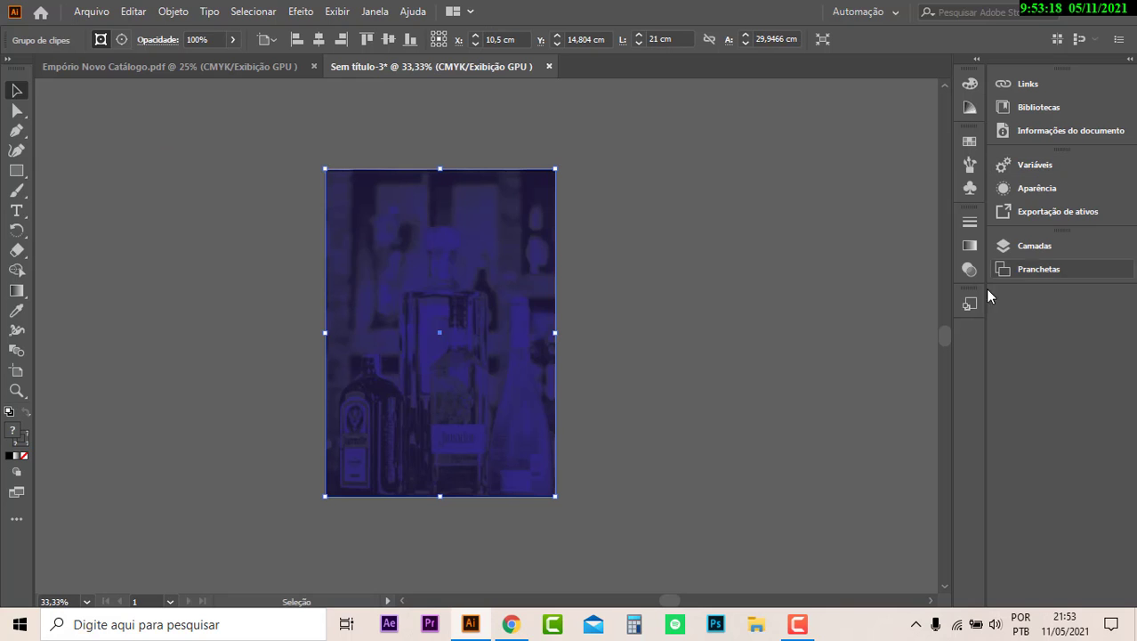
{"action": "left_click", "coordinate": [752, 421]}
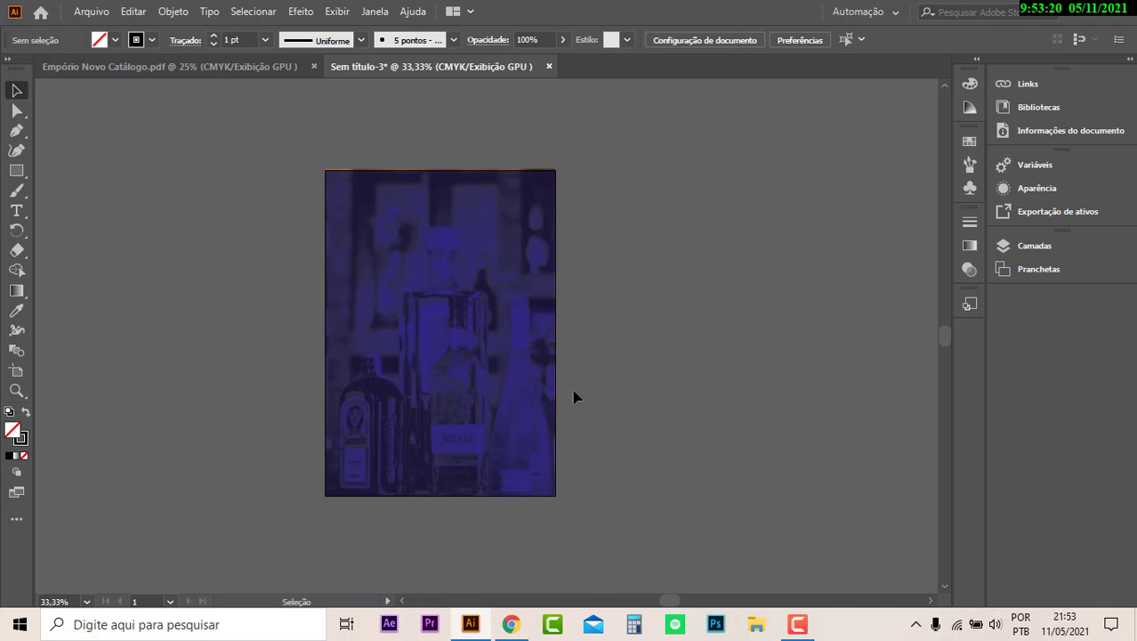
{"action": "scroll", "coordinate": [455, 307], "scroll_direction": "up", "scroll_amount": 4}
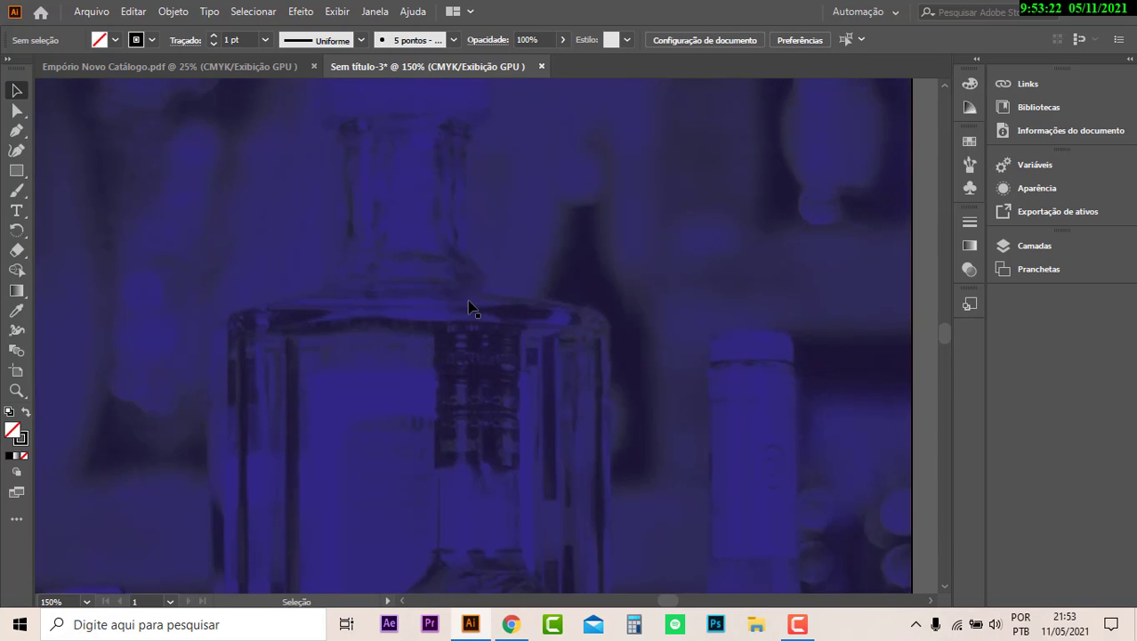
{"action": "scroll", "coordinate": [462, 300], "scroll_direction": "down", "scroll_amount": 2}
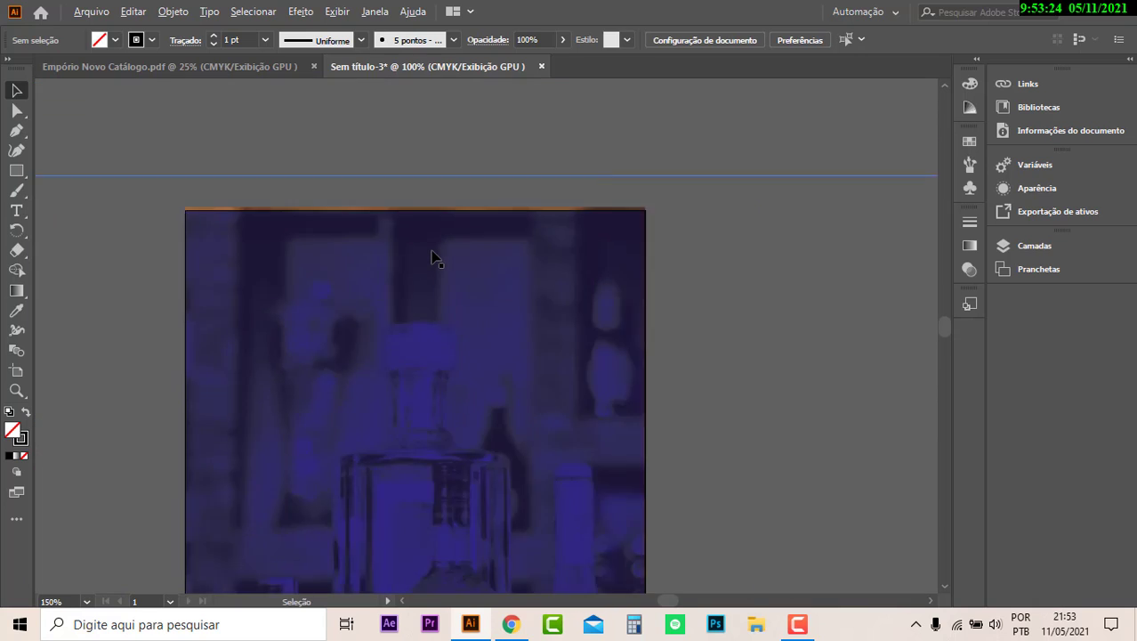
{"action": "scroll", "coordinate": [432, 257], "scroll_direction": "down", "scroll_amount": 4}
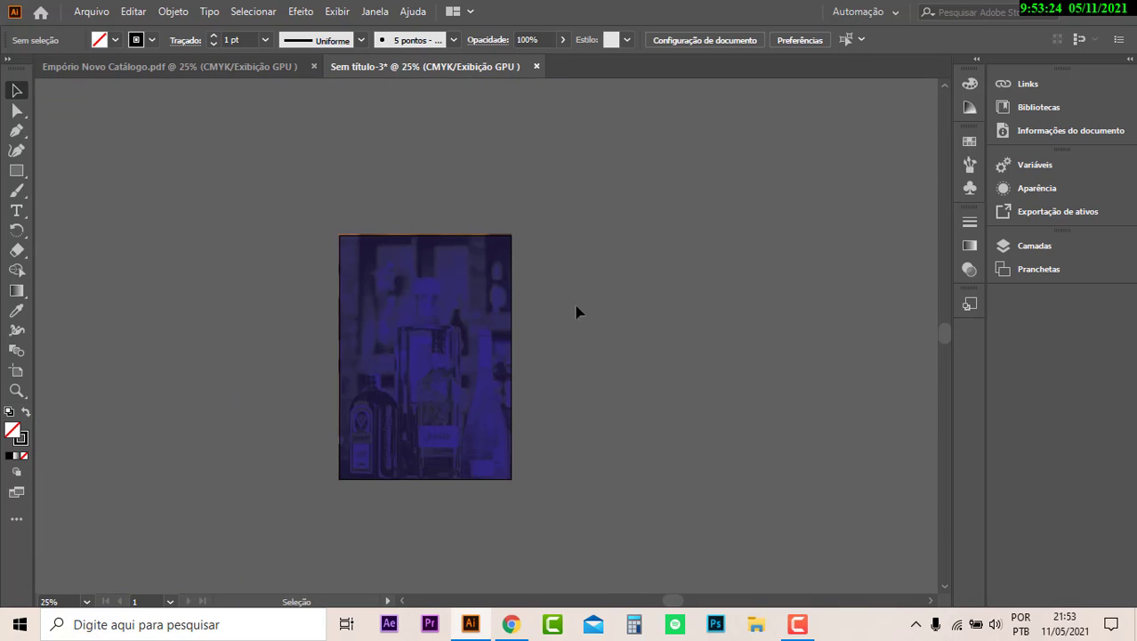
{"action": "left_click", "coordinate": [101, 20]}
Save the document to the Desktop as Sem título-3.ai with Illustrator 2020 options
{"action": "left_click", "coordinate": [129, 167]}
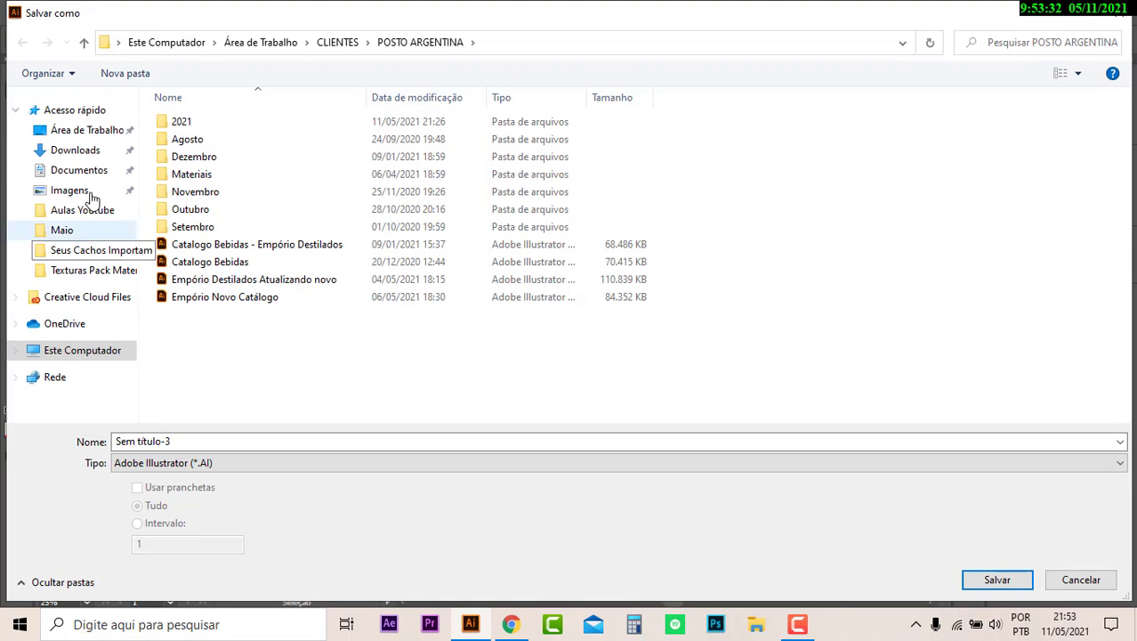
{"action": "left_click", "coordinate": [107, 130]}
{"action": "left_click", "coordinate": [996, 583]}
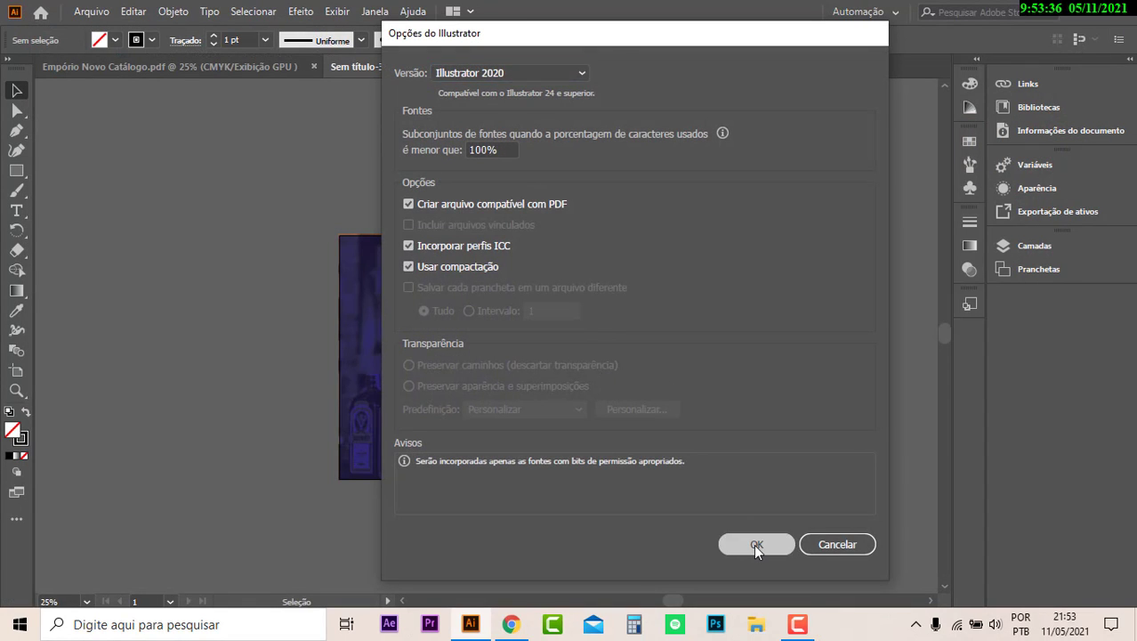
{"action": "left_click", "coordinate": [754, 544]}
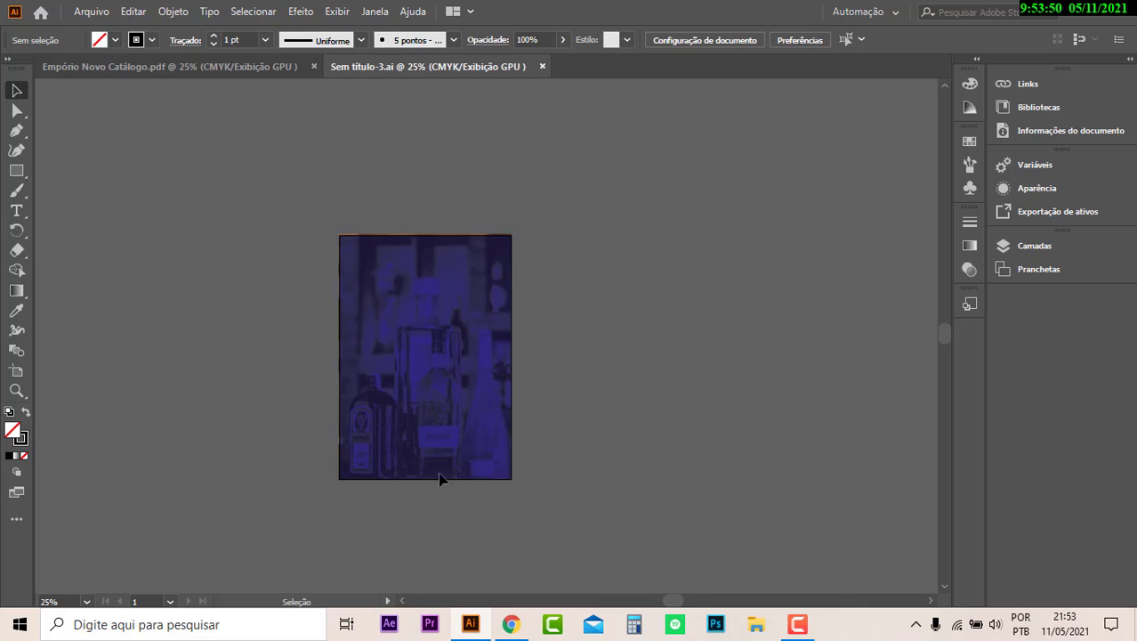
Save a copy as Adobe PDF Sem título-3.pdf on the Desktop, viewing it after saving
{"action": "left_click", "coordinate": [90, 12]}
{"action": "left_click", "coordinate": [152, 166]}
{"action": "left_click", "coordinate": [169, 463]}
{"action": "left_click", "coordinate": [165, 486]}
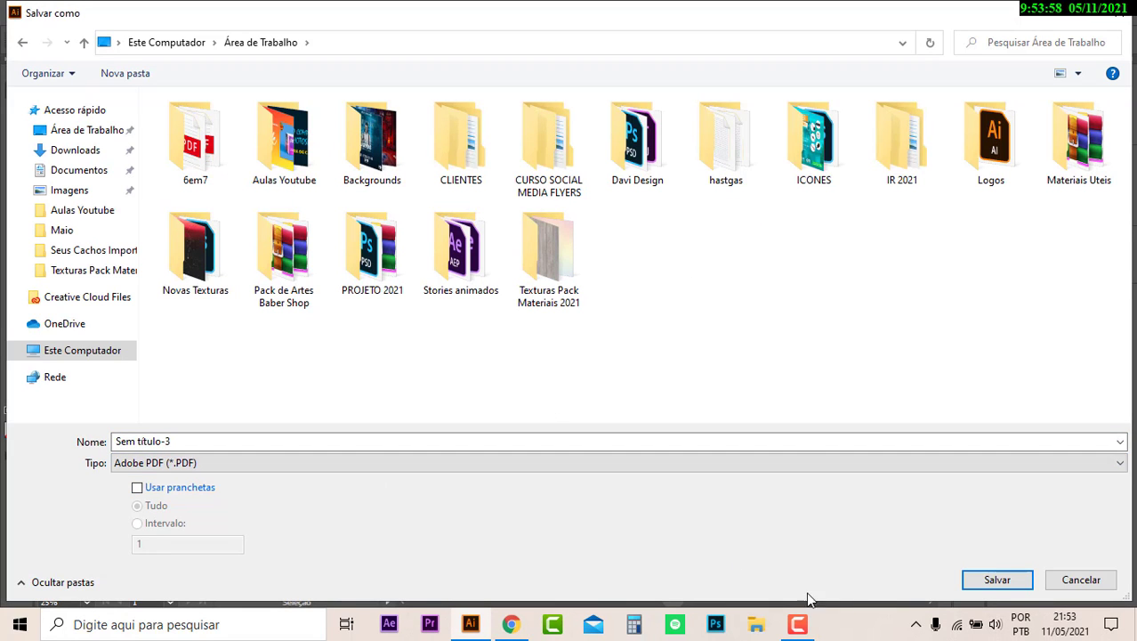
{"action": "left_click", "coordinate": [985, 580]}
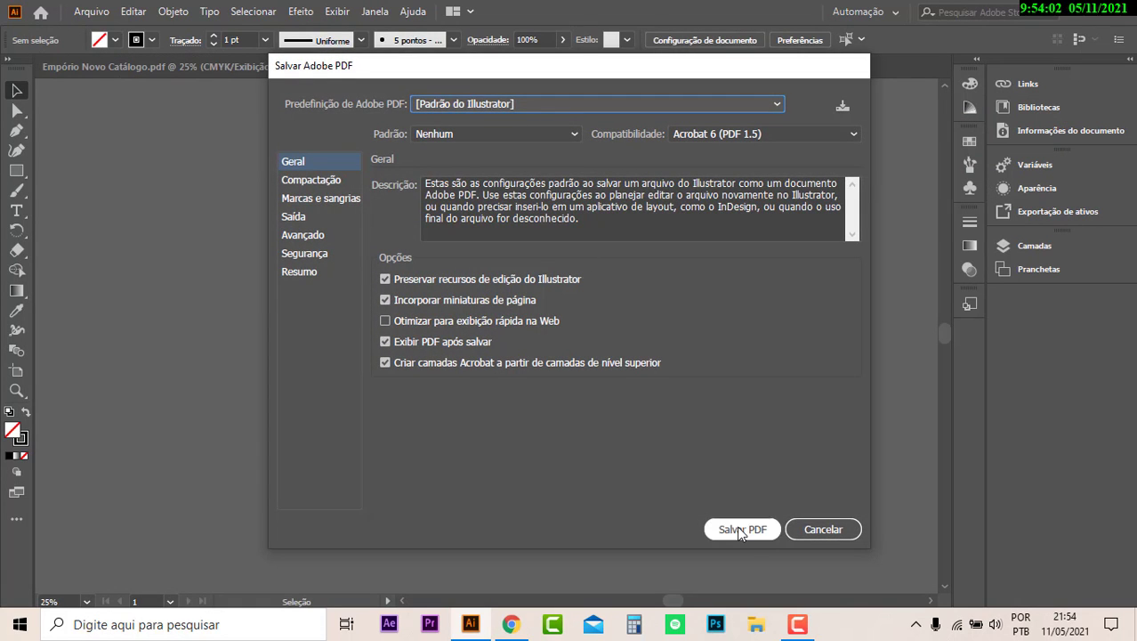
{"action": "left_click", "coordinate": [738, 529]}
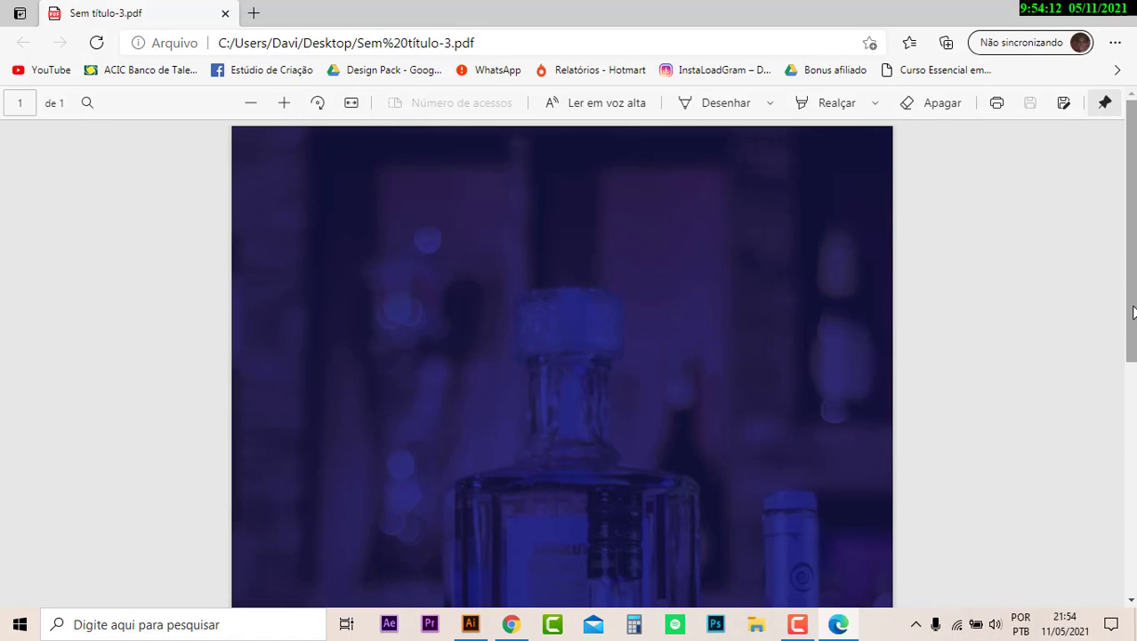
Scroll through the exported cover PDF in Edge, then close it
{"action": "mouse_move", "coordinate": [1132, 309]}
{"action": "left_mouse_down"}
{"action": "mouse_move", "coordinate": [1133, 409]}
{"action": "mouse_move", "coordinate": [1134, 225]}
{"action": "left_mouse_up"}
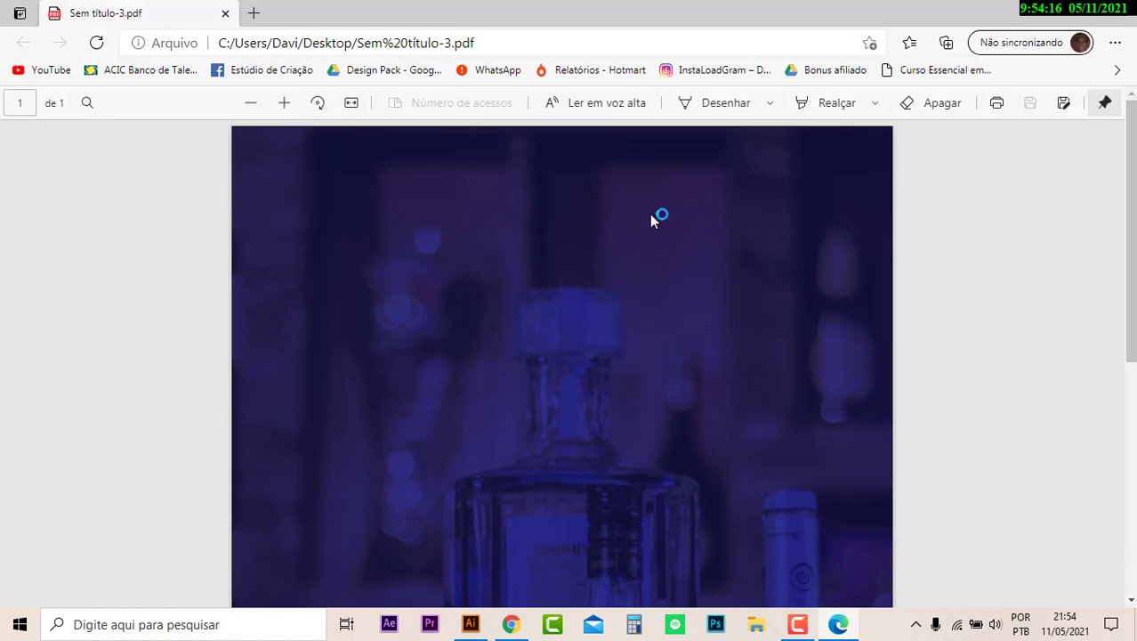
{"action": "scroll", "coordinate": [471, 173], "scroll_direction": "up", "scroll_amount": 3}
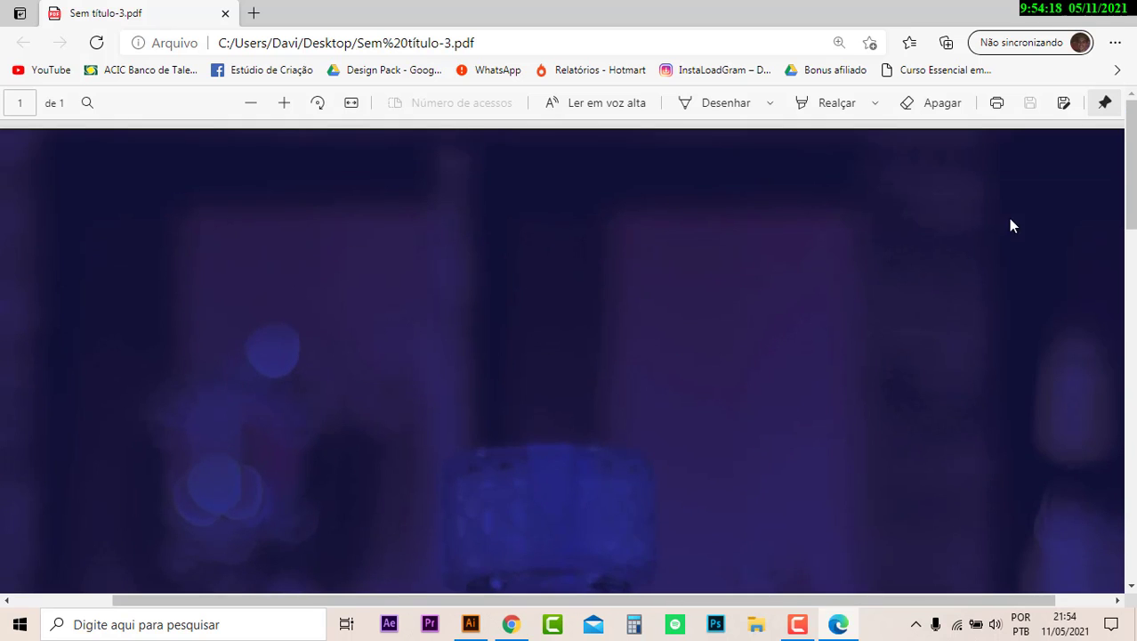
{"action": "scroll", "coordinate": [862, 264], "scroll_direction": "down", "scroll_amount": 5}
{"action": "scroll", "coordinate": [862, 264], "scroll_direction": "down", "scroll_amount": 5}
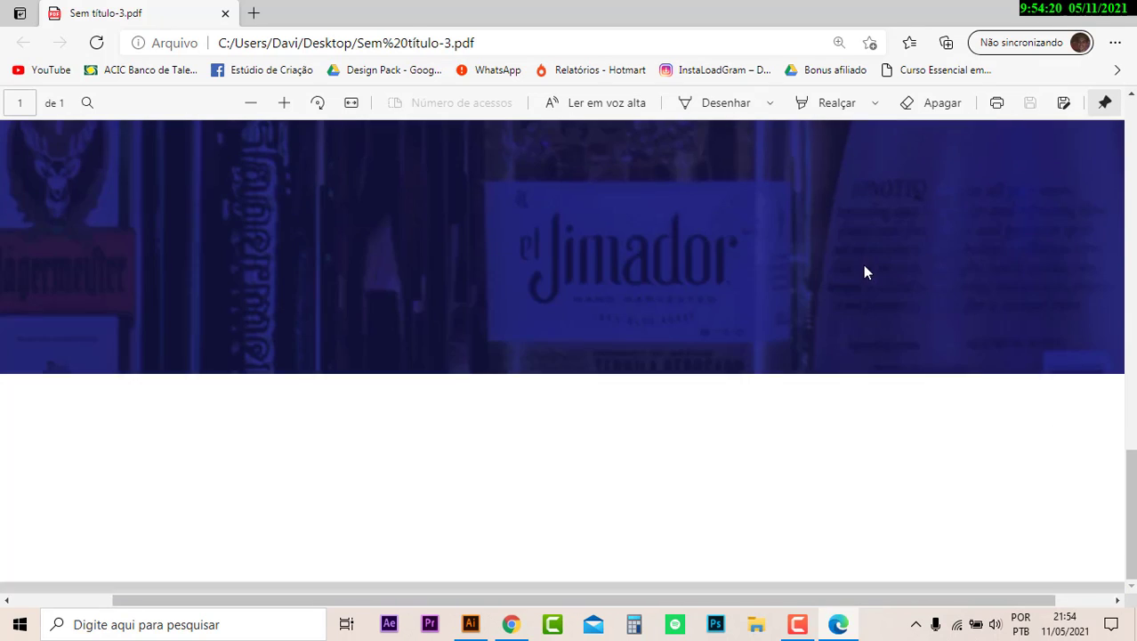
{"action": "key", "text": "ctrl+w"}
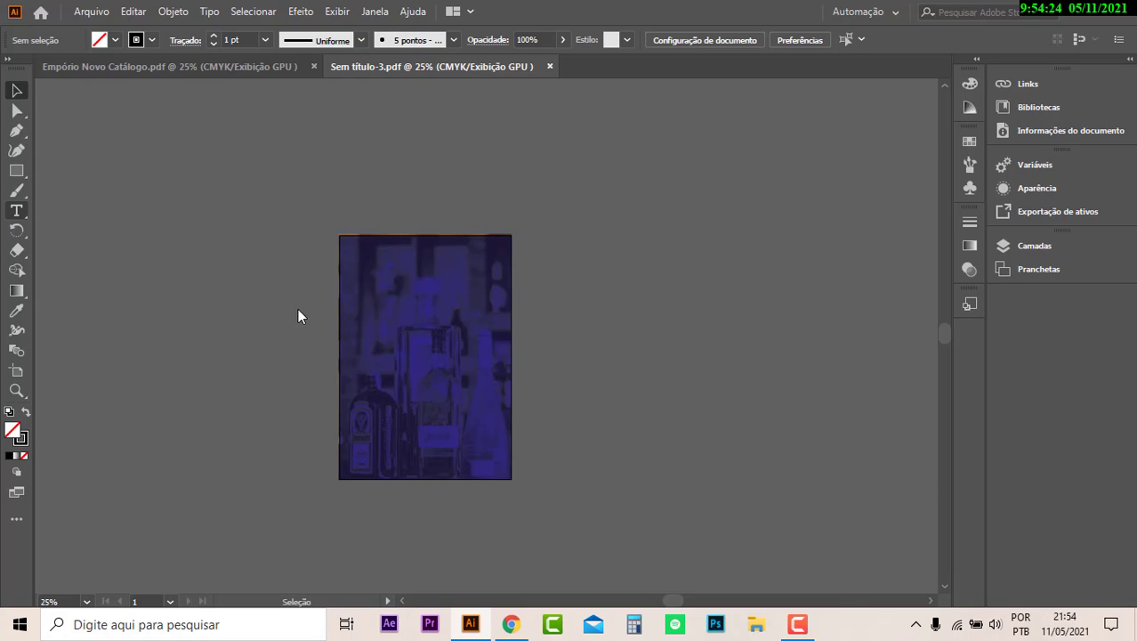
Add the text 'MENU DE' on the cover and scale it up considerably
{"action": "left_click", "coordinate": [16, 211]}
{"action": "left_click", "coordinate": [397, 360]}
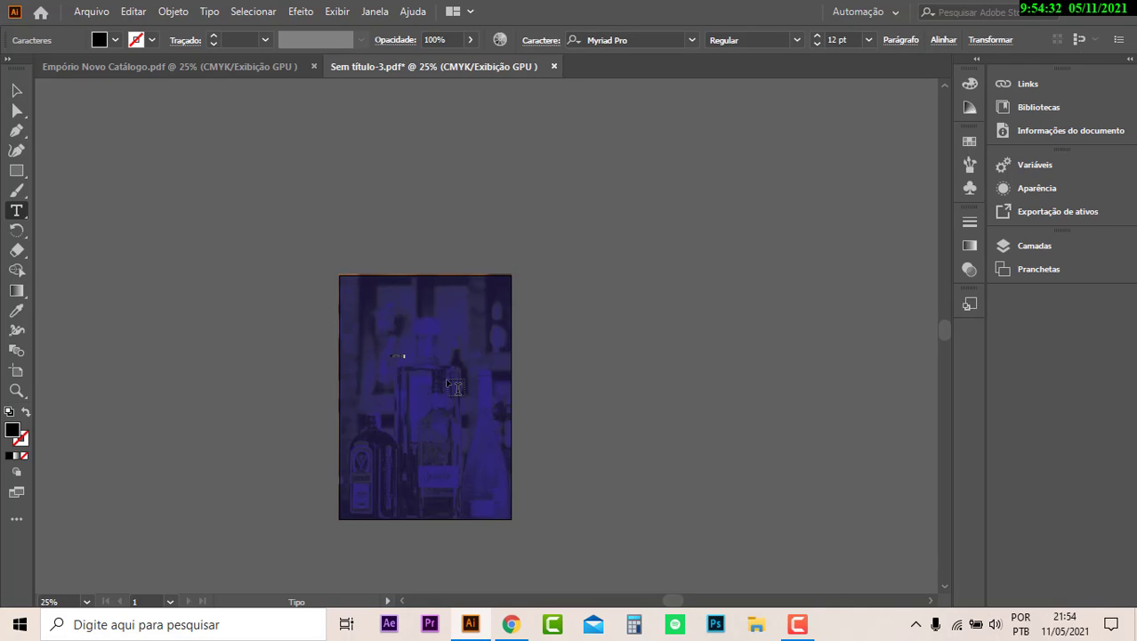
{"action": "left_click", "coordinate": [16, 90]}
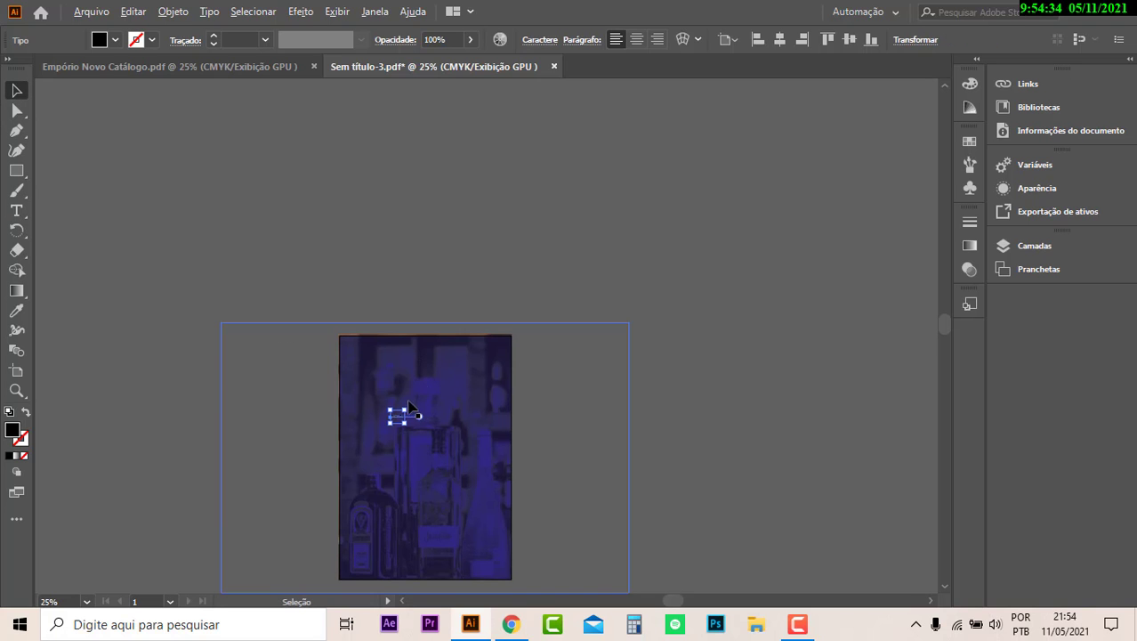
{"action": "scroll", "coordinate": [411, 294], "scroll_direction": "up", "scroll_amount": 2}
{"action": "scroll", "coordinate": [374, 409], "scroll_direction": "up", "scroll_amount": 1}
{"action": "scroll", "coordinate": [445, 409], "scroll_direction": "up", "scroll_amount": 1}
{"action": "scroll", "coordinate": [427, 400], "scroll_direction": "up", "scroll_amount": 1}
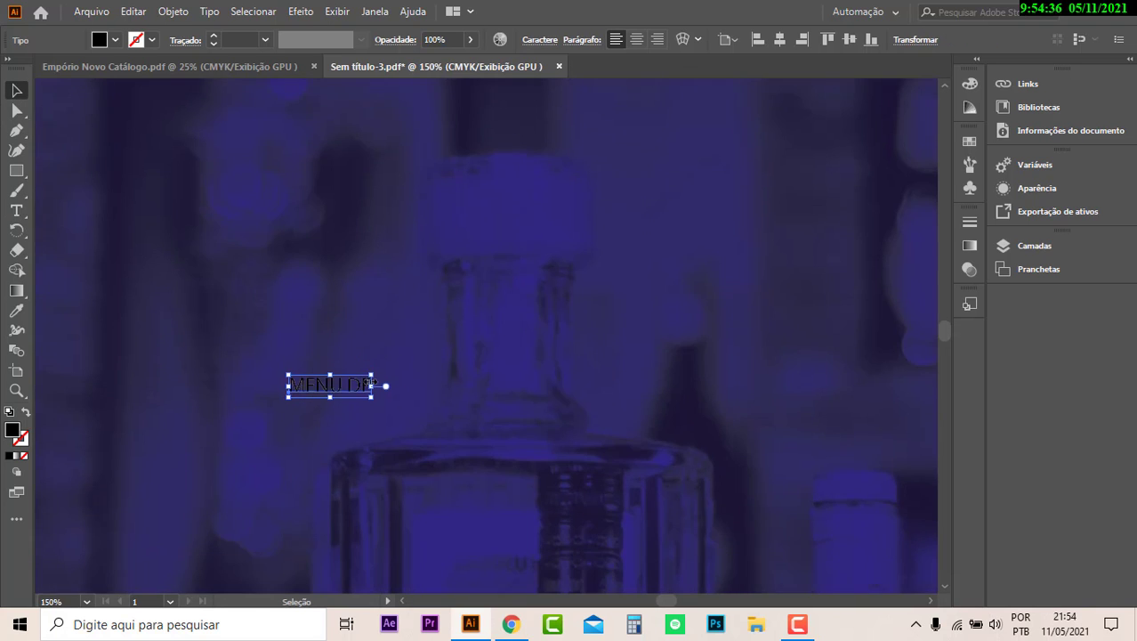
{"action": "scroll", "coordinate": [384, 380], "scroll_direction": "up", "scroll_amount": 1}
{"action": "left_click_drag", "start_coordinate": [366, 360], "coordinate": [809, 560]}
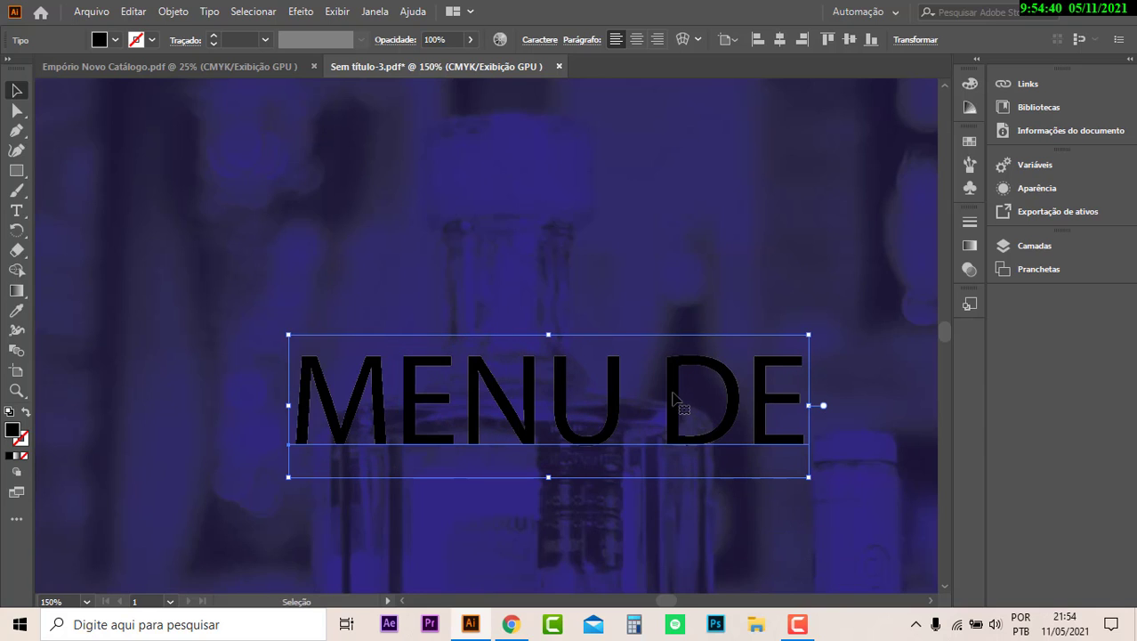
{"action": "scroll", "coordinate": [676, 400], "scroll_direction": "down", "scroll_amount": 3}
{"action": "left_click", "coordinate": [286, 315]}
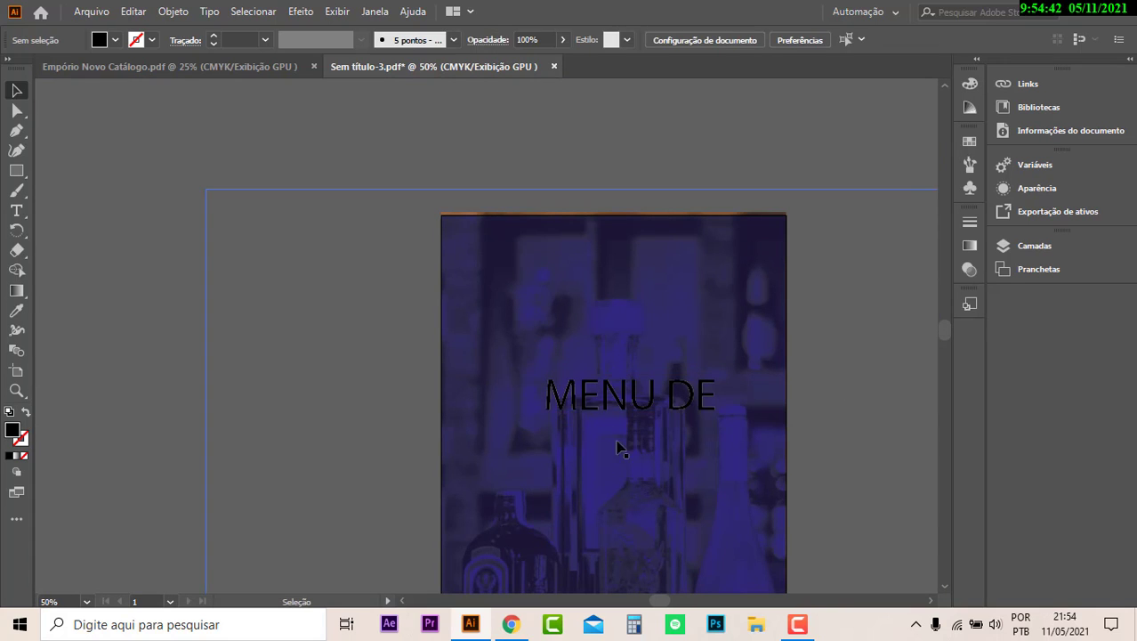
Make the MENU DE title white and centre it horizontally on the page
{"action": "left_click", "coordinate": [610, 411]}
{"action": "left_click", "coordinate": [113, 39]}
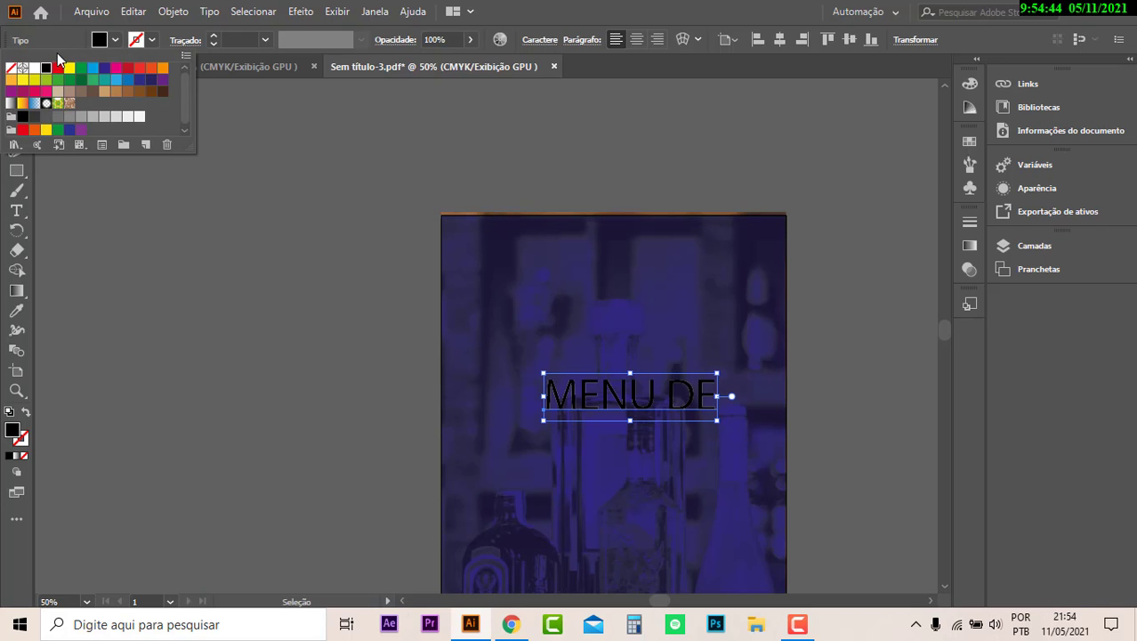
{"action": "left_click", "coordinate": [36, 70]}
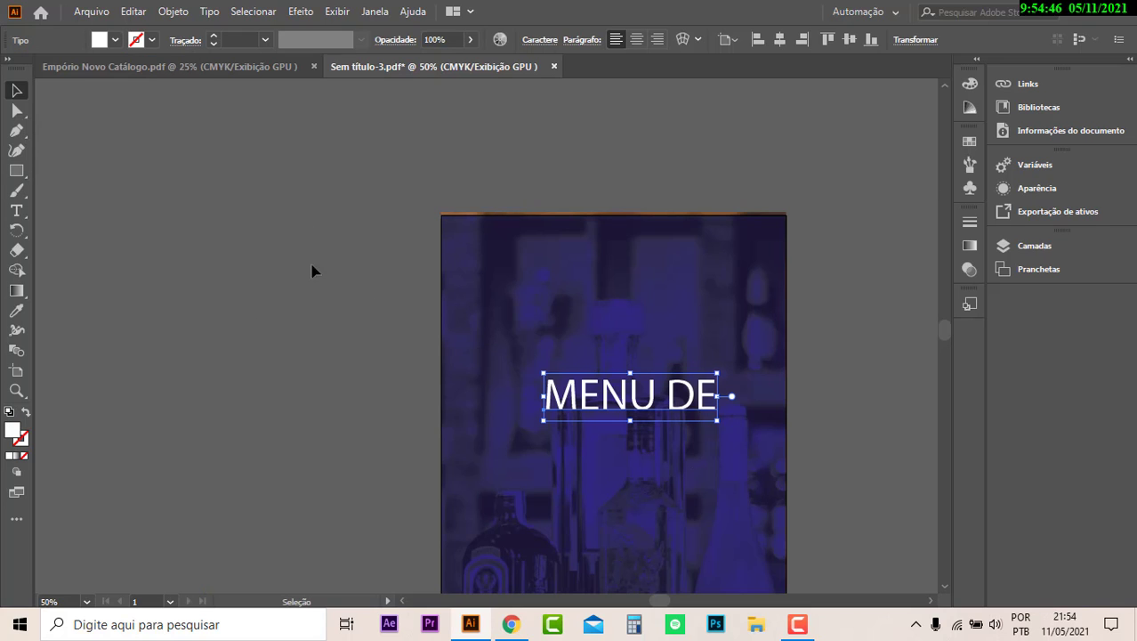
{"action": "left_click", "coordinate": [140, 206]}
{"action": "scroll", "coordinate": [258, 252], "scroll_direction": "right", "scroll_amount": 5}
{"action": "scroll", "coordinate": [229, 204], "scroll_direction": "down", "scroll_amount": 5}
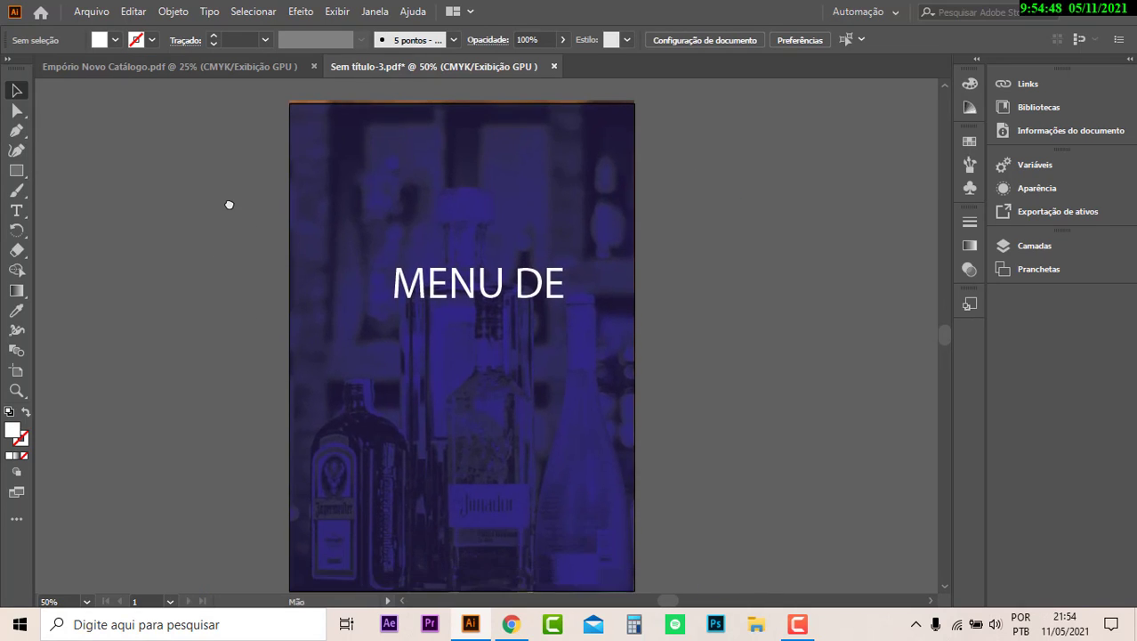
{"action": "left_click", "coordinate": [496, 289]}
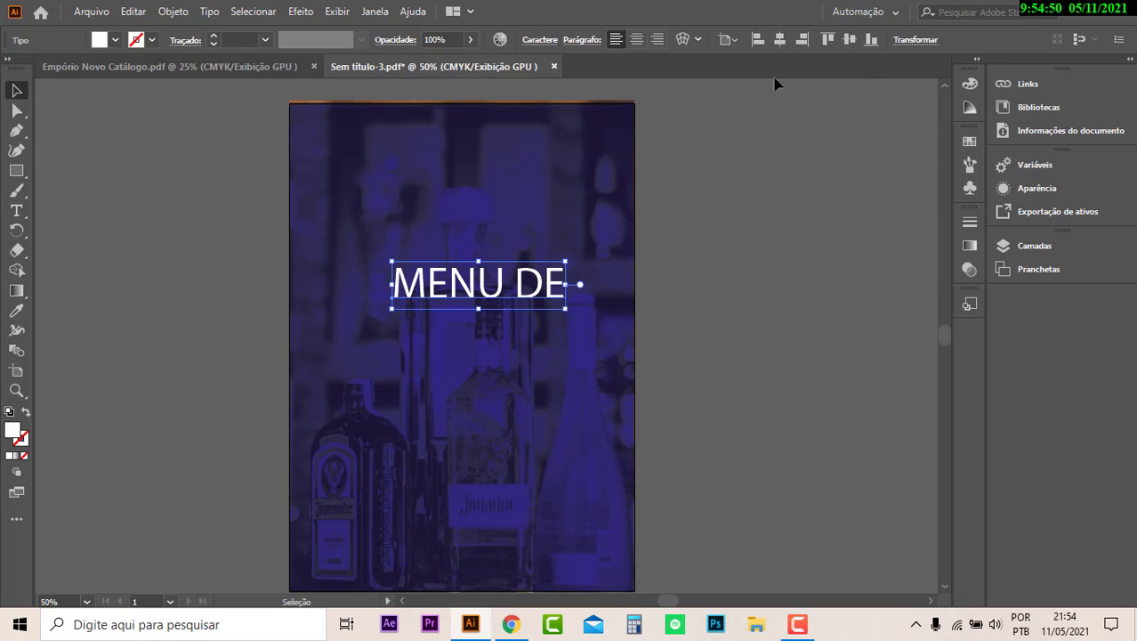
{"action": "left_click", "coordinate": [777, 39]}
{"action": "left_click", "coordinate": [690, 253]}
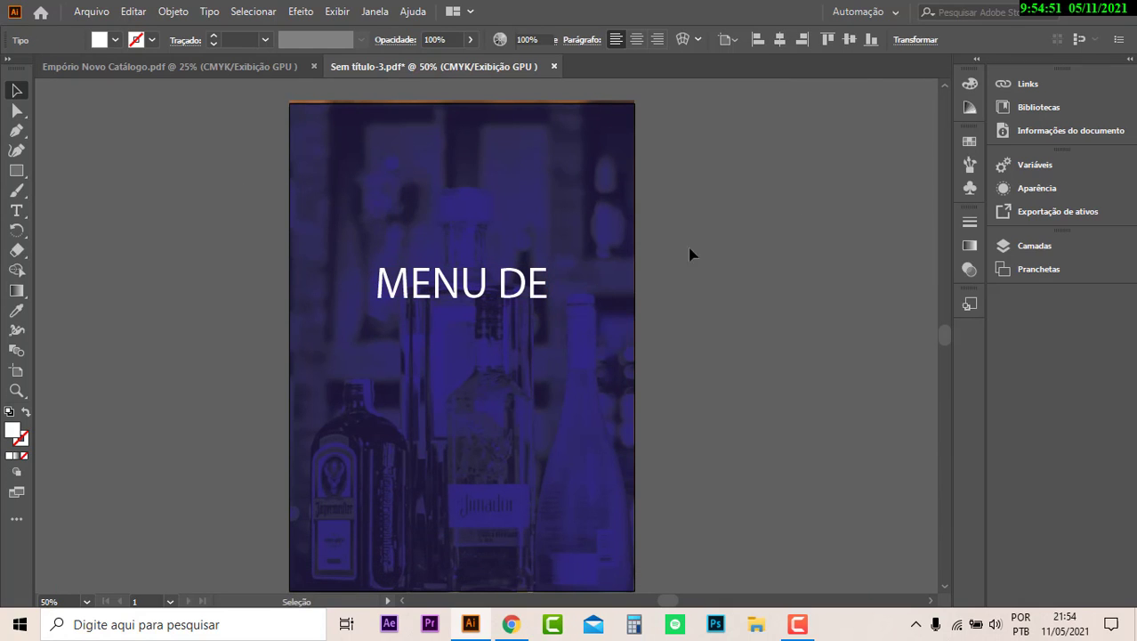
Duplicate the MENU DE title about 7,16 cm straight down
{"action": "left_click", "coordinate": [476, 294]}
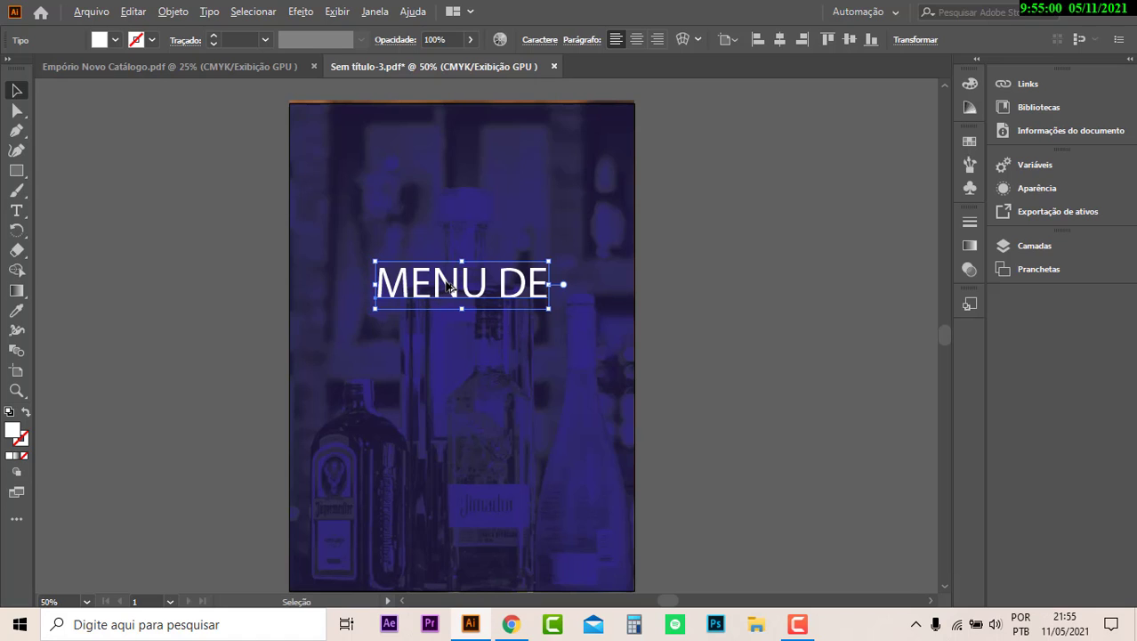
{"action": "key", "text": "super+space"}
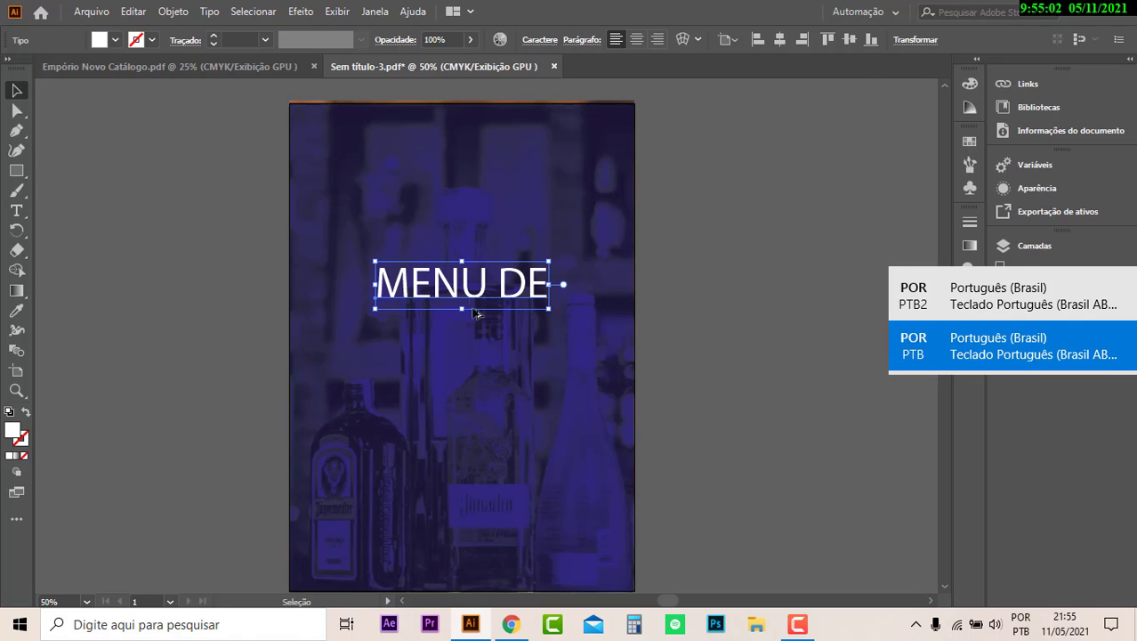
{"action": "left_click", "coordinate": [697, 330]}
{"action": "left_click", "coordinate": [488, 301]}
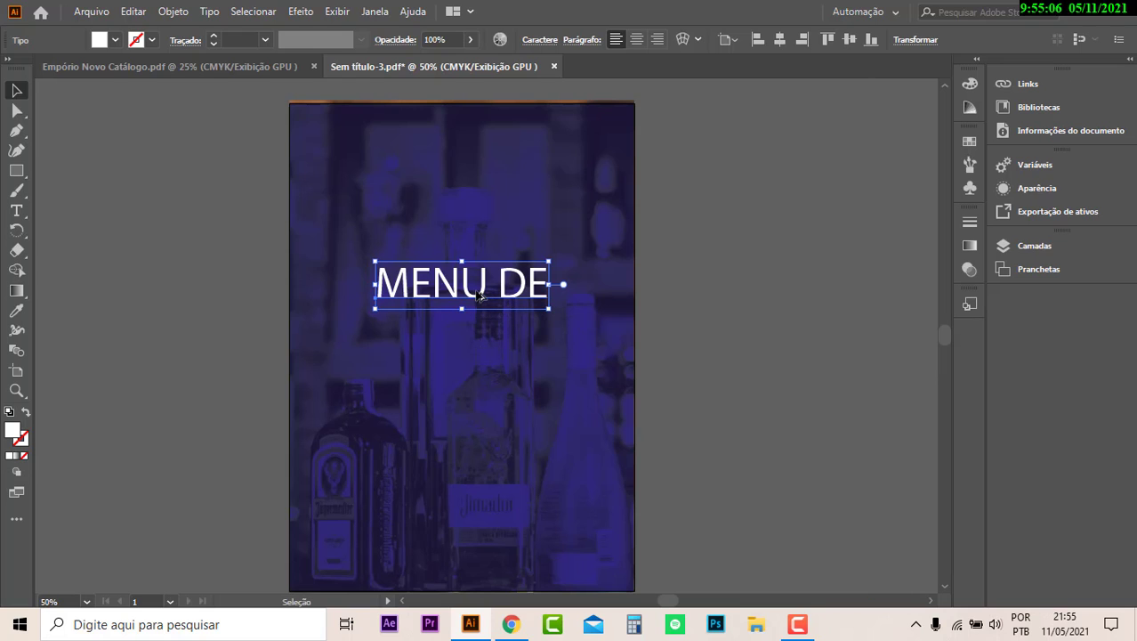
{"action": "left_click_drag", "start_coordinate": [478, 294], "coordinate": [474, 419]}
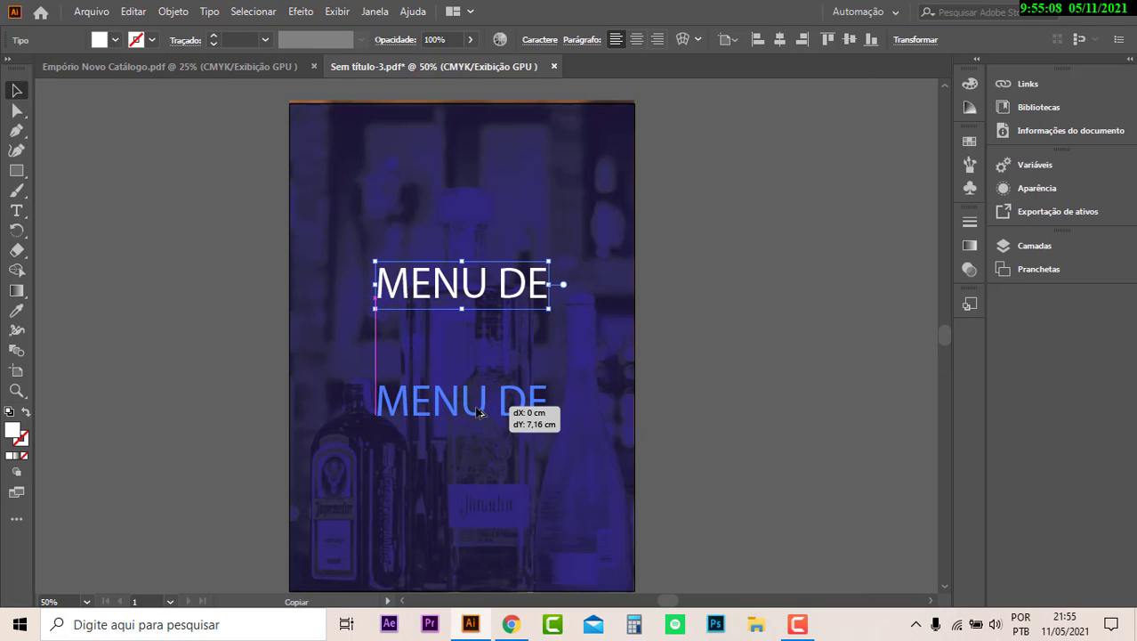
Place a copy of the title below the original and retype it as BEBIDAS
{"action": "left_click_drag", "start_coordinate": [474, 419], "coordinate": [474, 419]}
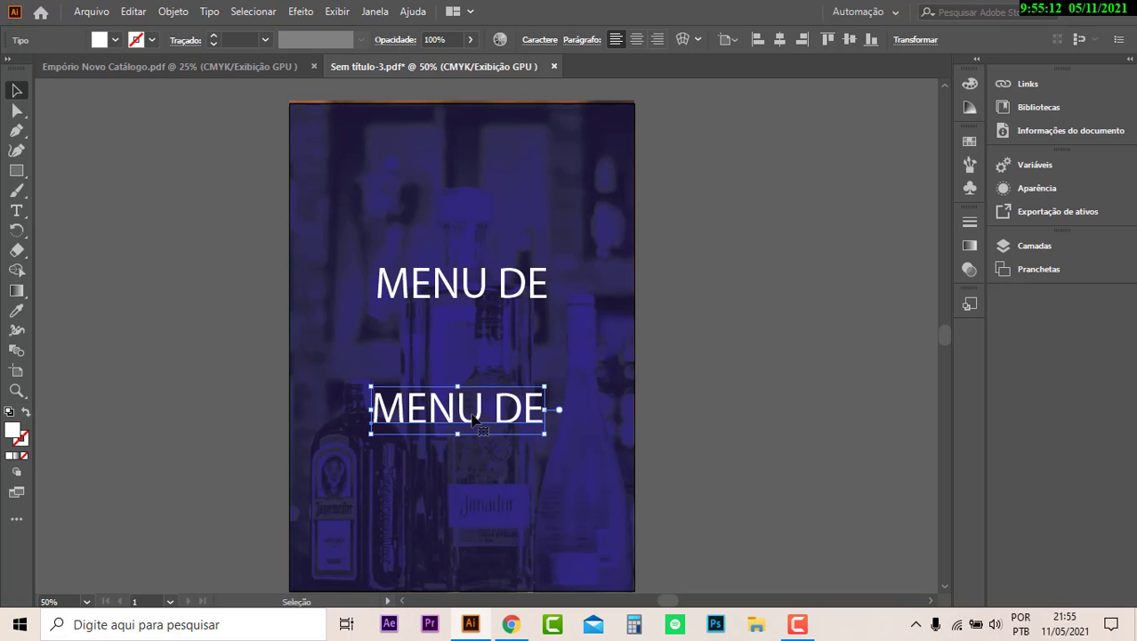
{"action": "triple_click", "coordinate": [474, 418]}
{"action": "type", "text": "BEB"}
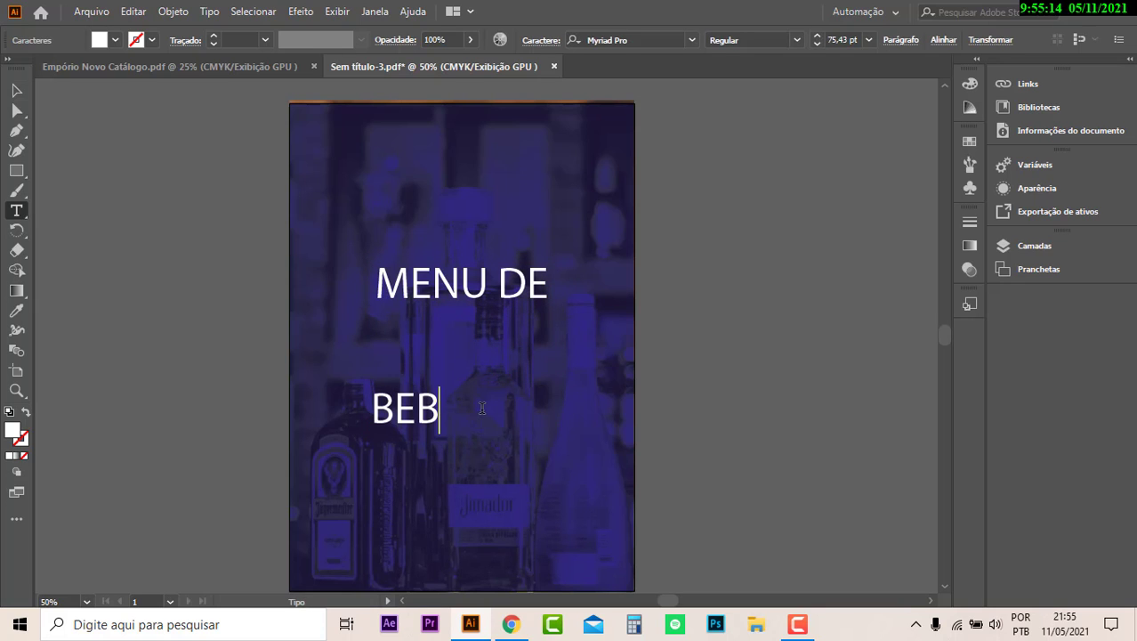
{"action": "type", "text": "O"}
{"action": "key", "text": "BackSpace"}
{"action": "type", "text": "IDAS"}
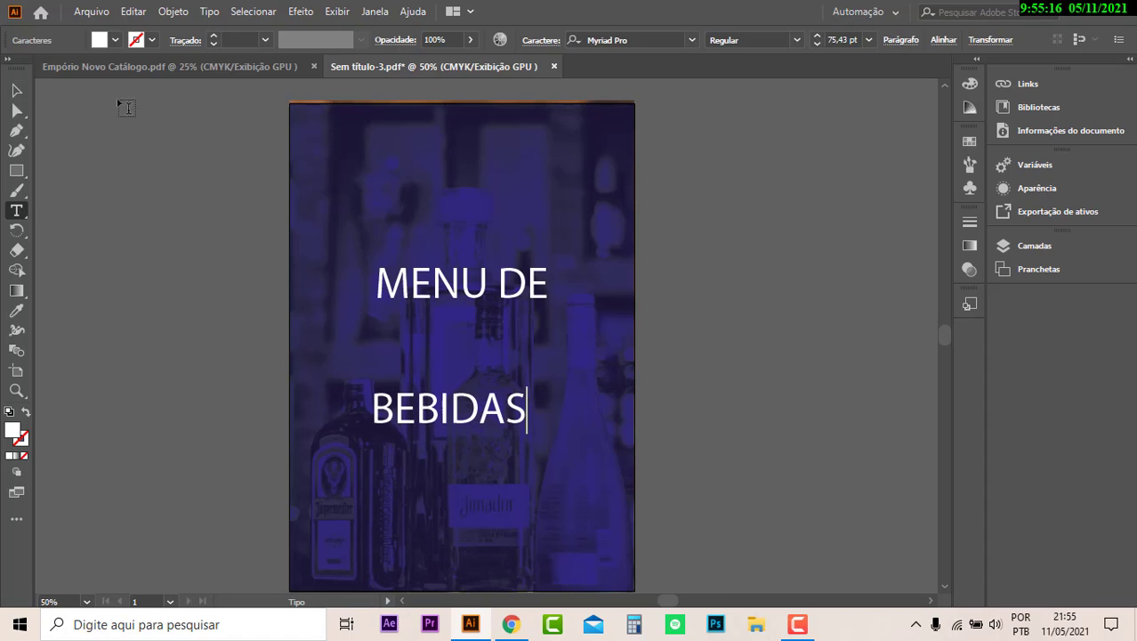
Enlarge BEBIDAS and centre it horizontally on the page
{"action": "left_click", "coordinate": [16, 89]}
{"action": "left_click_drag", "start_coordinate": [531, 436], "coordinate": [563, 466]}
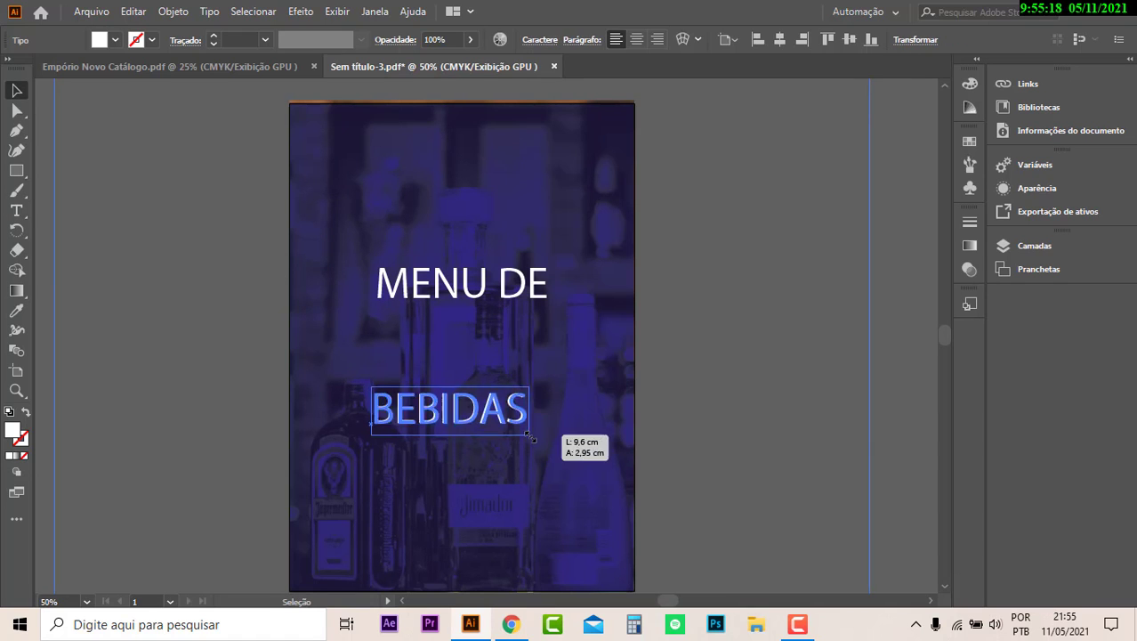
{"action": "left_click", "coordinate": [804, 480]}
{"action": "left_click", "coordinate": [534, 433]}
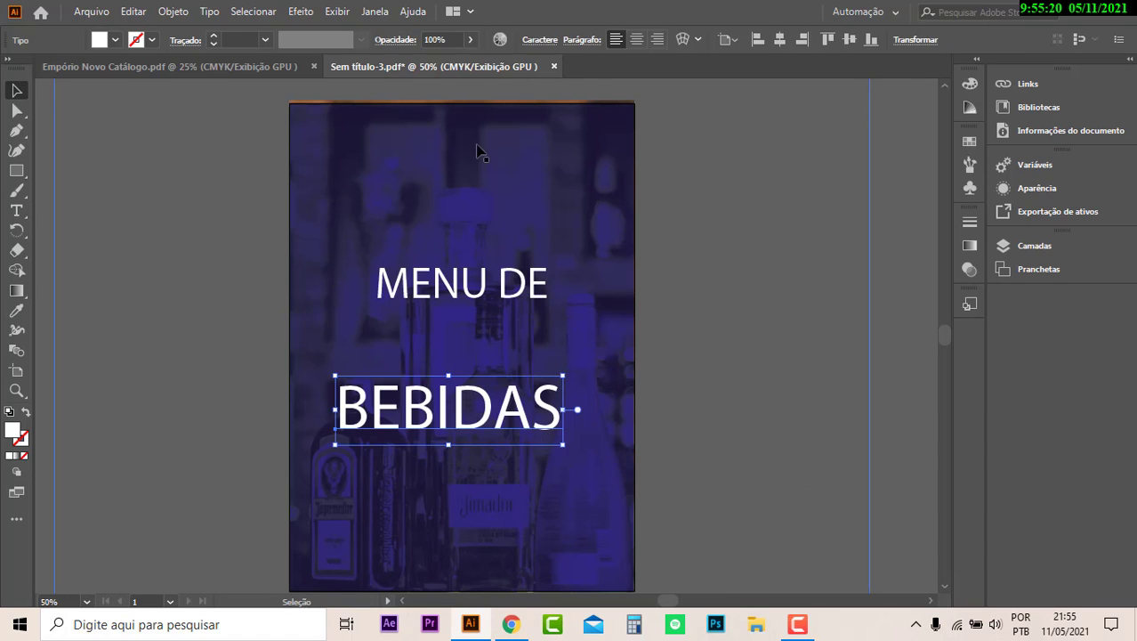
{"action": "left_click", "coordinate": [779, 40]}
{"action": "left_click", "coordinate": [736, 279]}
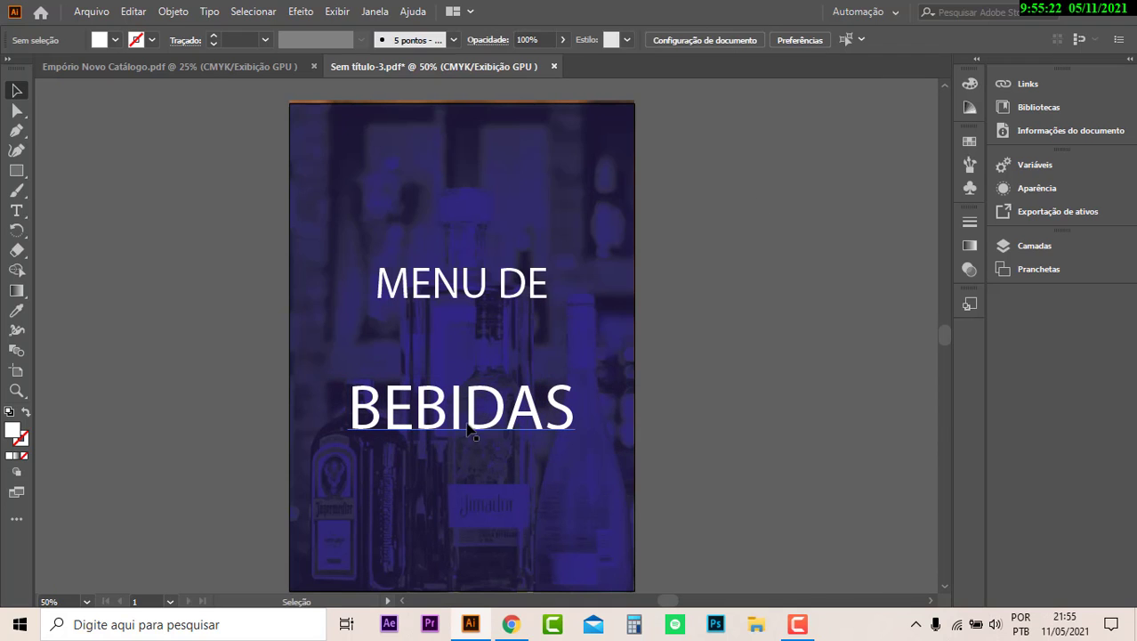
Move BEBIDAS up directly beneath MENU DE and bring up its character settings
{"action": "left_click", "coordinate": [476, 412]}
{"action": "left_click_drag", "start_coordinate": [476, 412], "coordinate": [508, 337]}
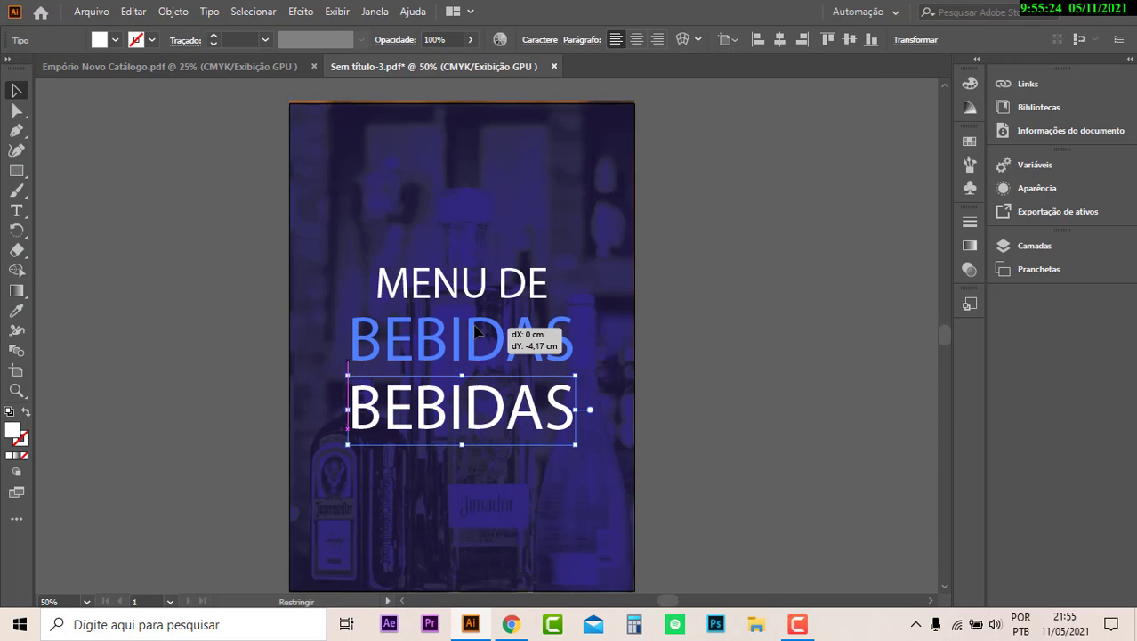
{"action": "left_click", "coordinate": [804, 361]}
{"action": "left_click", "coordinate": [525, 342]}
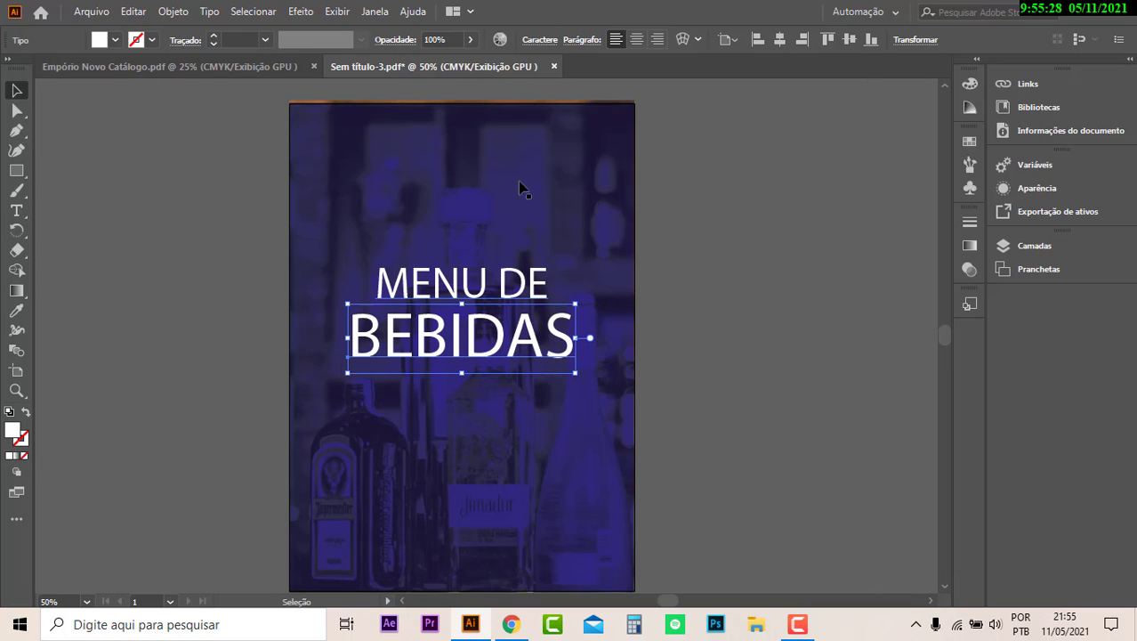
{"action": "left_click", "coordinate": [540, 40]}
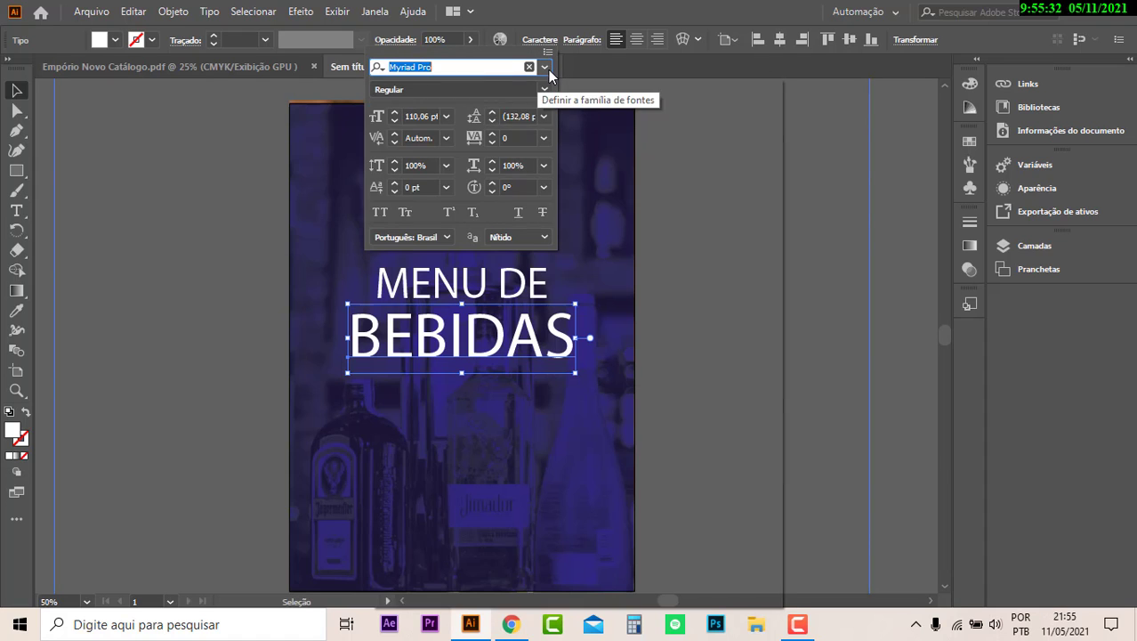
Apply the Amithen font and retype the word as 'Drinks'
{"action": "left_click", "coordinate": [546, 68]}
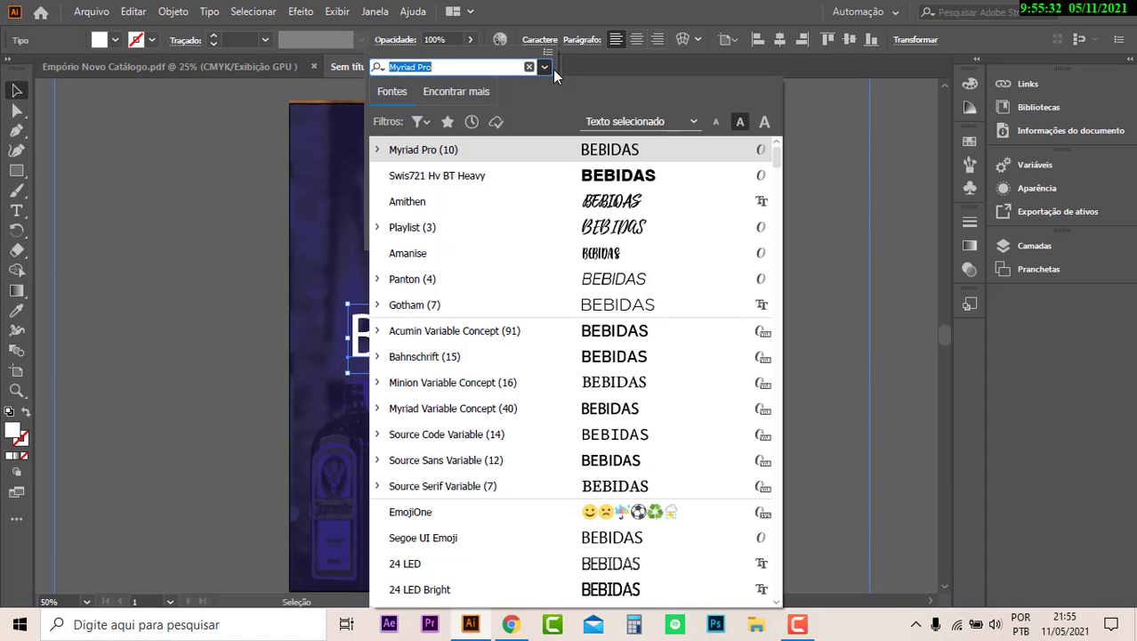
{"action": "left_click", "coordinate": [580, 201]}
{"action": "double_click", "coordinate": [454, 344]}
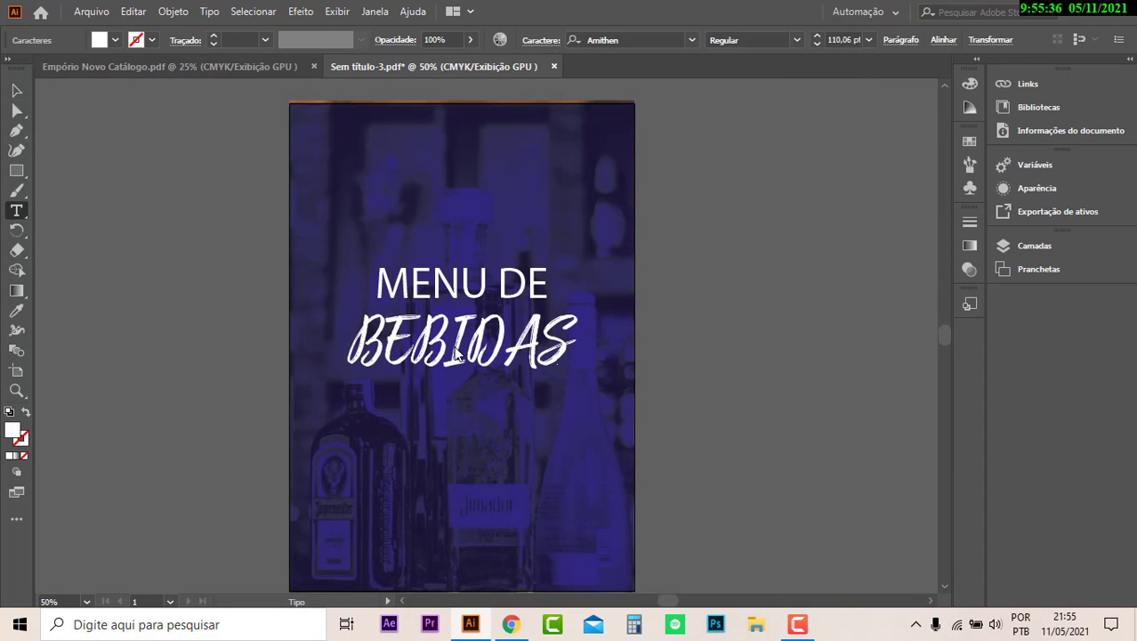
{"action": "type", "text": "bE"}
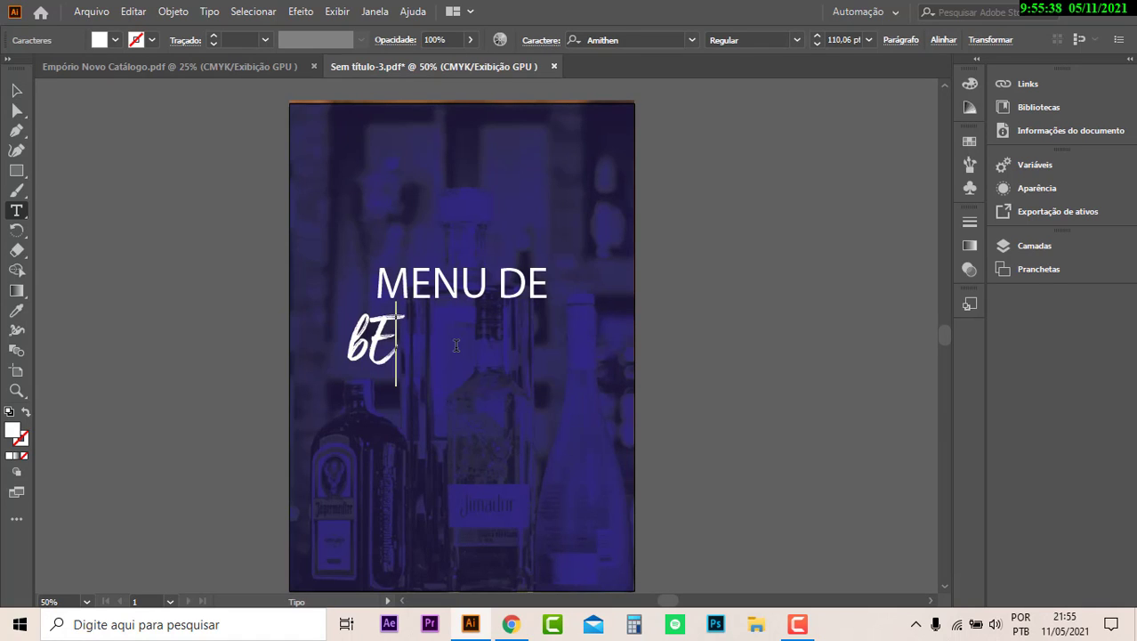
{"action": "key", "text": "BackSpace"}
{"action": "key", "text": "BackSpace"}
{"action": "type", "text": "Bes"}
{"action": "key", "text": "BackSpace"}
{"action": "type", "text": "b"}
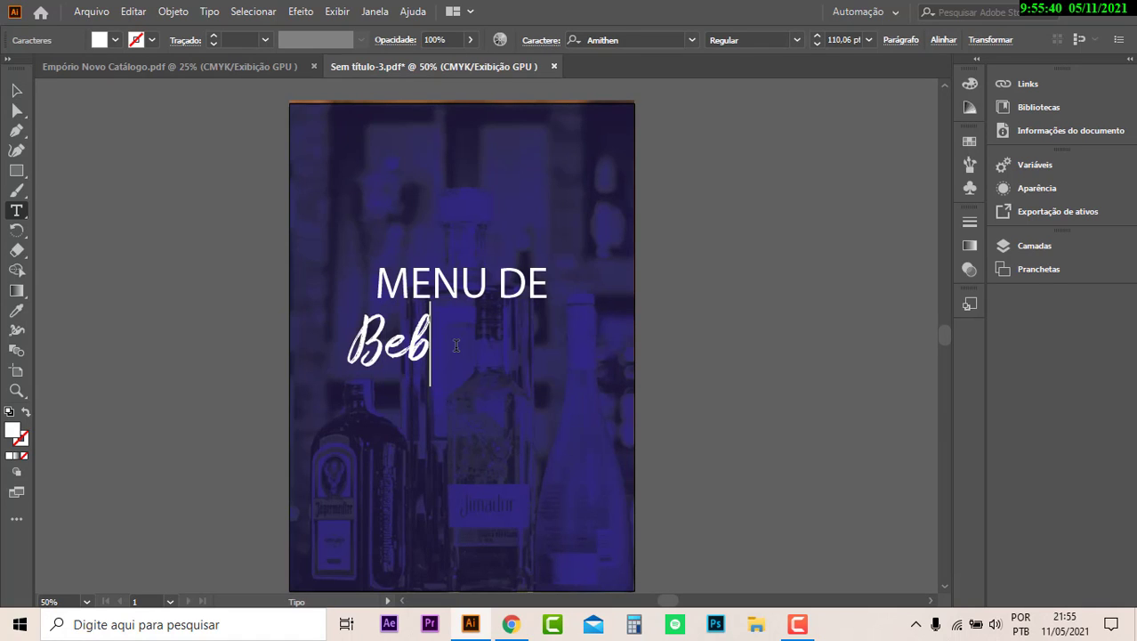
{"action": "type", "text": "das"}
{"action": "key", "text": "BackSpace"}
{"action": "key", "text": "BackSpace"}
{"action": "key", "text": "BackSpace"}
{"action": "key", "text": "BackSpace"}
{"action": "key", "text": "BackSpace"}
{"action": "key", "text": "BackSpace"}
{"action": "type", "text": "Drinks"}
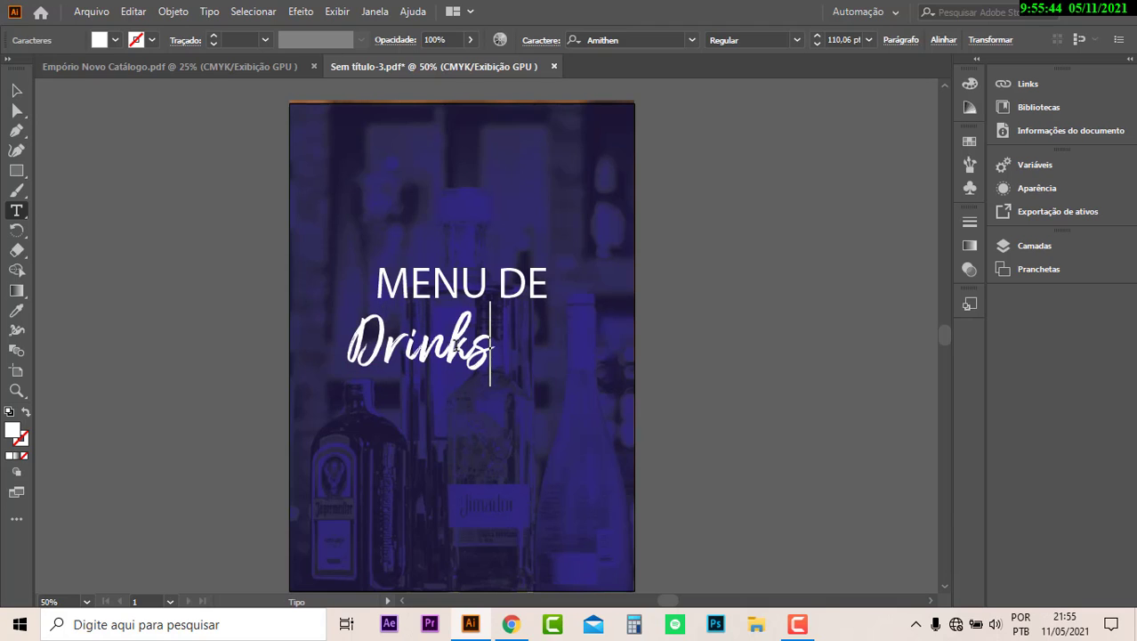
Enlarge the Drinks text beneath MENU DE
{"action": "left_click", "coordinate": [16, 90]}
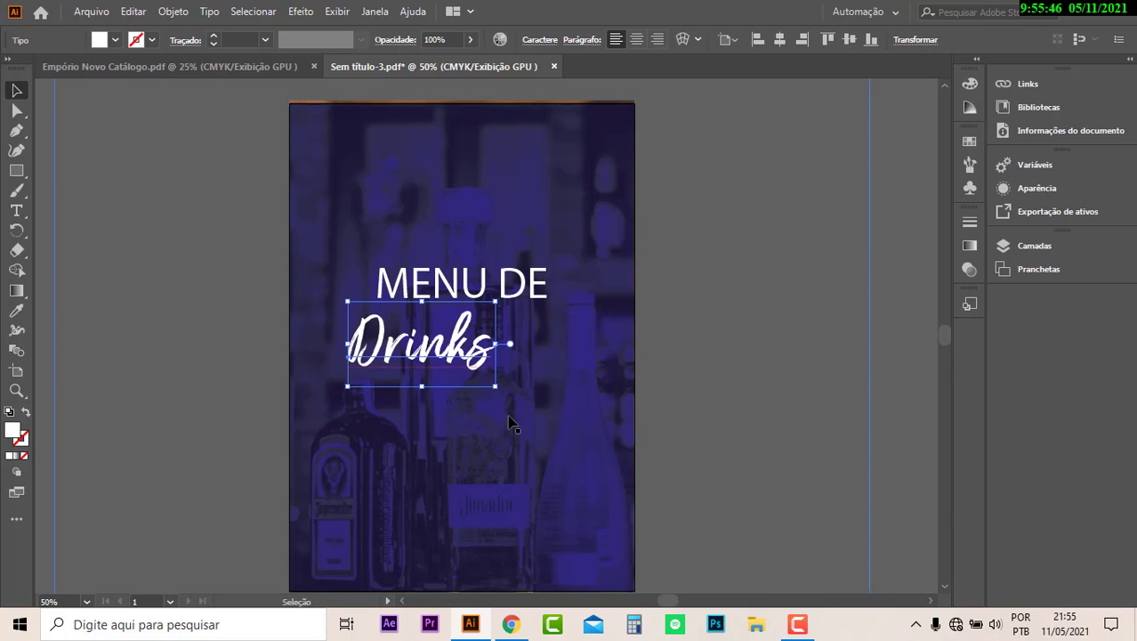
{"action": "left_click_drag", "start_coordinate": [496, 387], "coordinate": [557, 412]}
{"action": "left_click", "coordinate": [638, 355]}
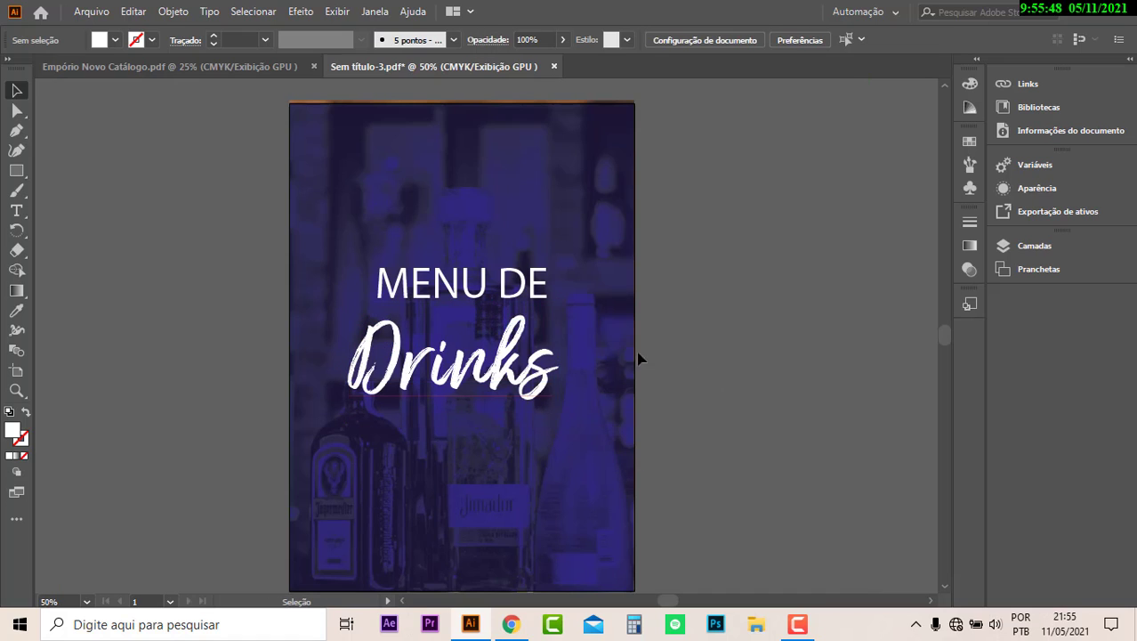
{"action": "left_click", "coordinate": [488, 299]}
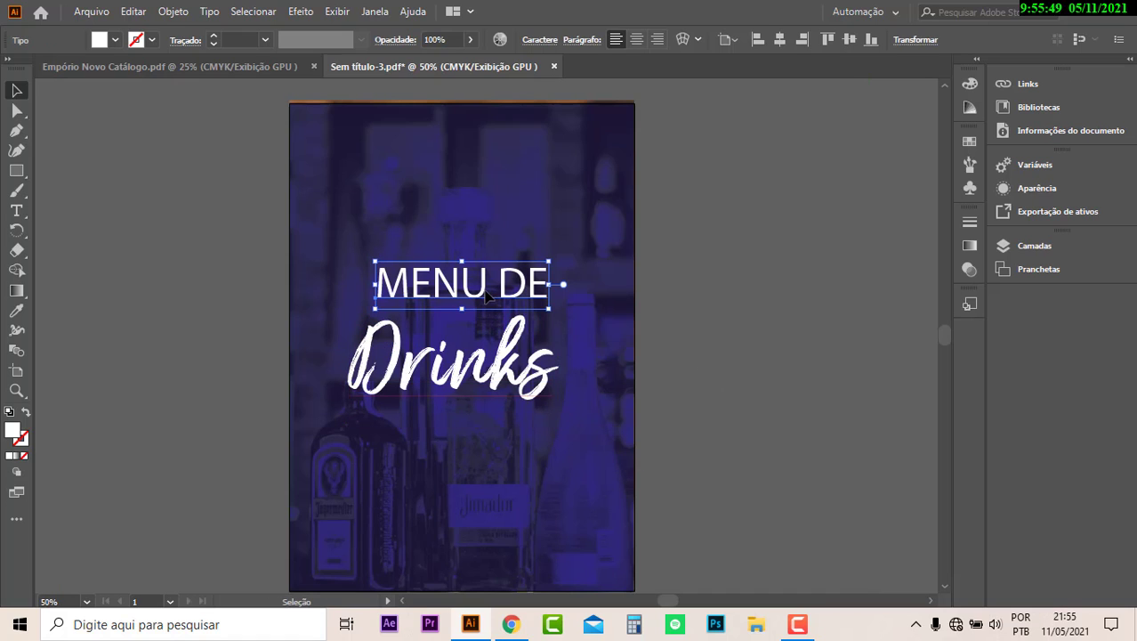
Change the MENU DE font to Bebas Neue Book
{"action": "left_click", "coordinate": [538, 40]}
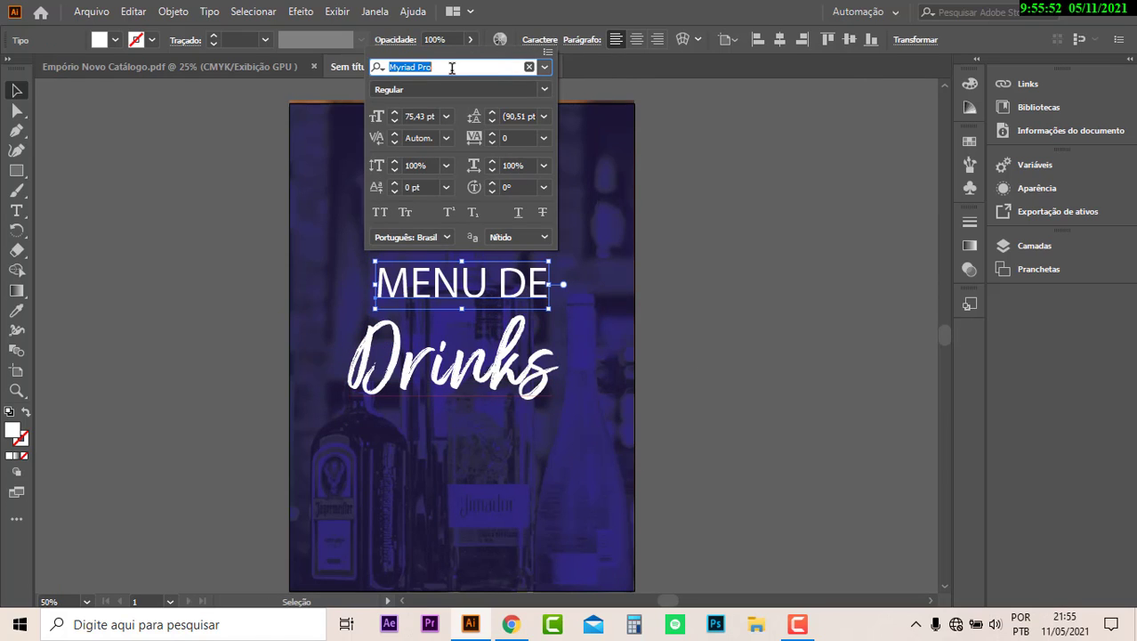
{"action": "type", "text": "beba"}
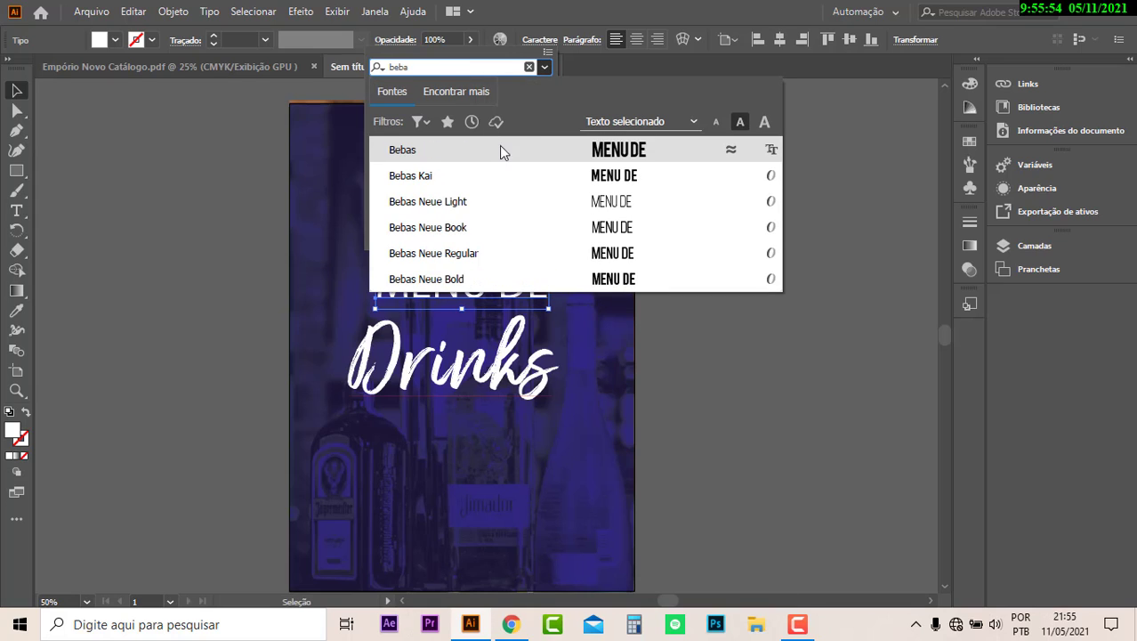
{"action": "left_click", "coordinate": [497, 227]}
{"action": "left_click", "coordinate": [11, 94]}
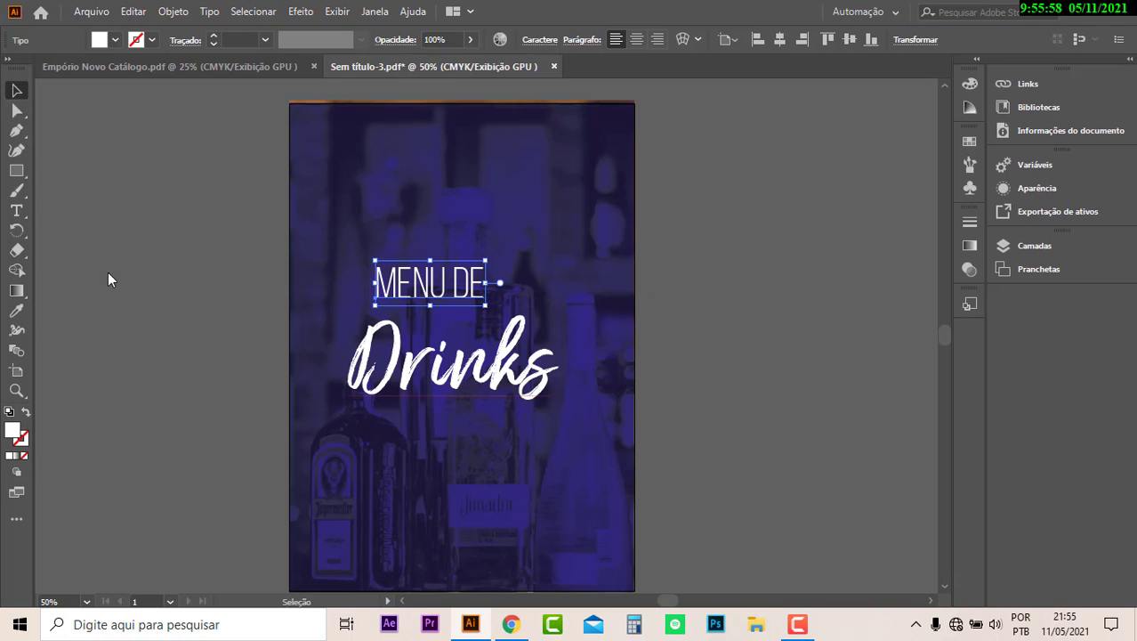
Shrink MENU DE so it sits just above Drinks
{"action": "left_click", "coordinate": [109, 277]}
{"action": "mouse_move", "coordinate": [449, 291]}
{"action": "left_mouse_down"}
{"action": "mouse_move", "coordinate": [477, 316]}
{"action": "mouse_move", "coordinate": [507, 309]}
{"action": "mouse_move", "coordinate": [490, 324]}
{"action": "left_mouse_up"}
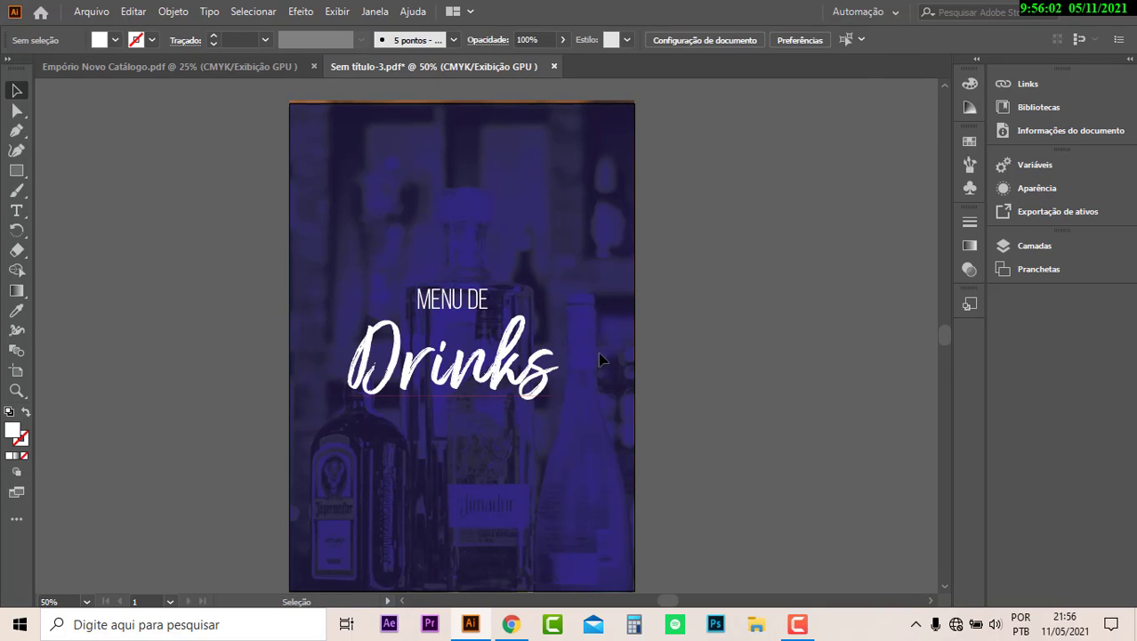
{"action": "left_click", "coordinate": [452, 313]}
{"action": "left_click", "coordinate": [824, 400]}
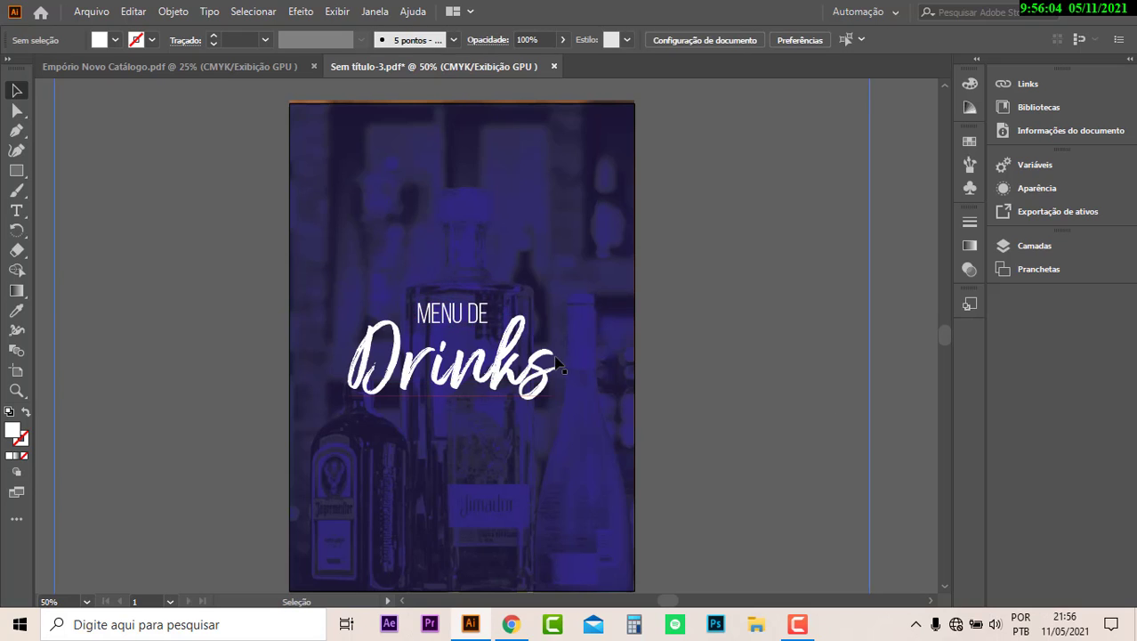
{"action": "left_click", "coordinate": [509, 363]}
{"action": "left_click", "coordinate": [677, 418]}
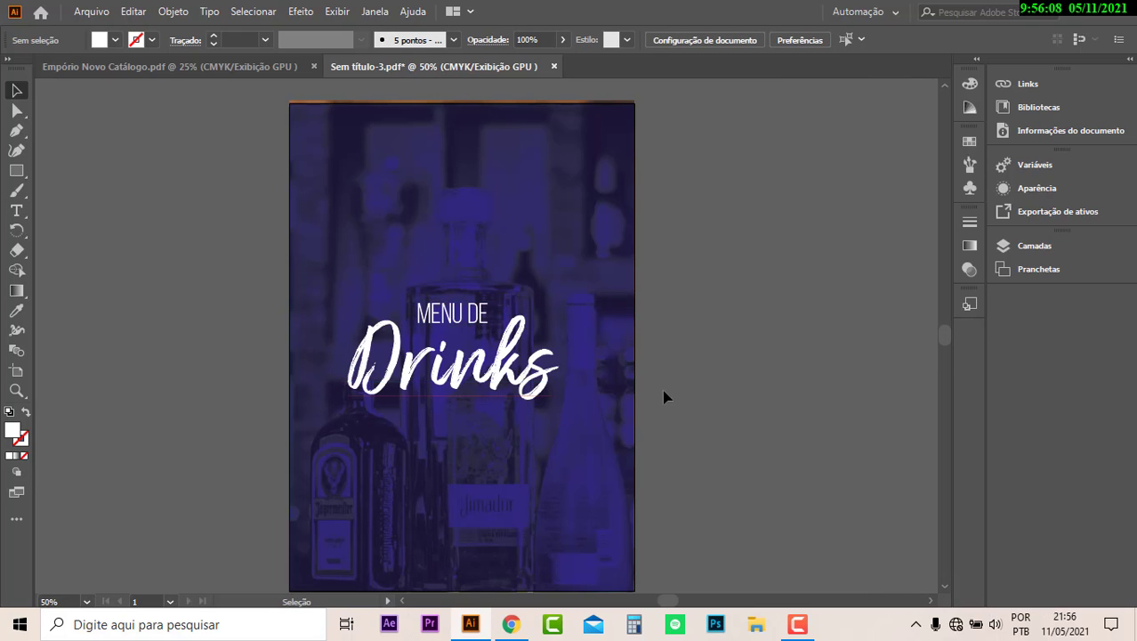
{"action": "left_click", "coordinate": [476, 376]}
Nudge Drinks slightly lower and group it with MENU DE
{"action": "left_click", "coordinate": [480, 325], "text": "shift"}
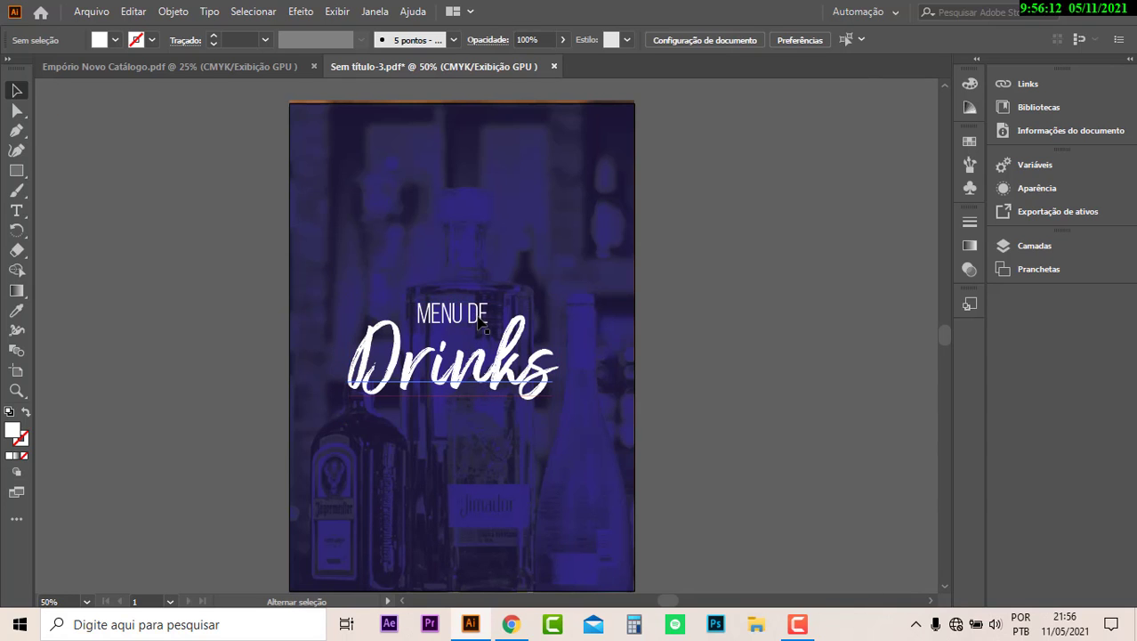
{"action": "scroll", "coordinate": [480, 286], "scroll_direction": "up", "scroll_amount": 3}
{"action": "left_click", "coordinate": [532, 427]}
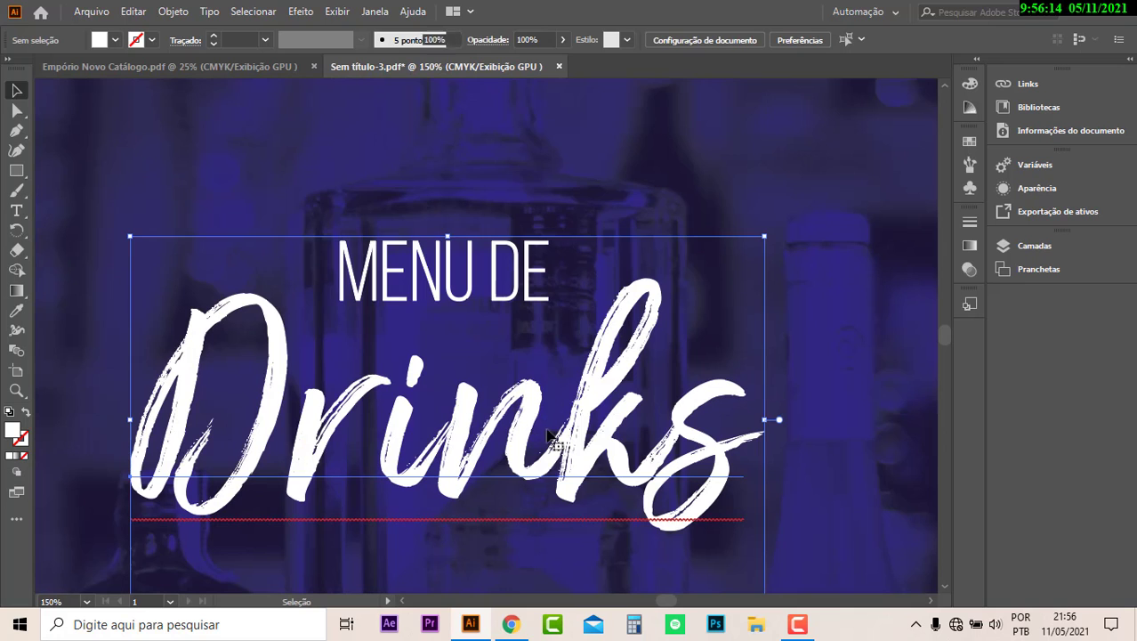
{"action": "left_click_drag", "start_coordinate": [582, 398], "coordinate": [583, 431]}
{"action": "left_click", "coordinate": [619, 251]}
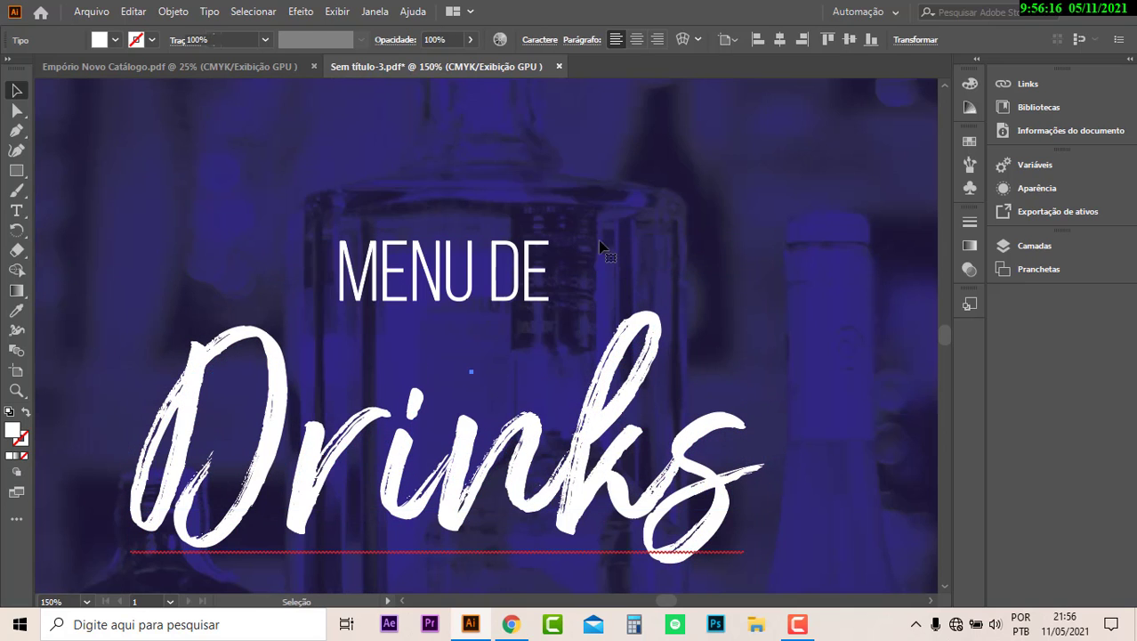
{"action": "left_click", "coordinate": [495, 267]}
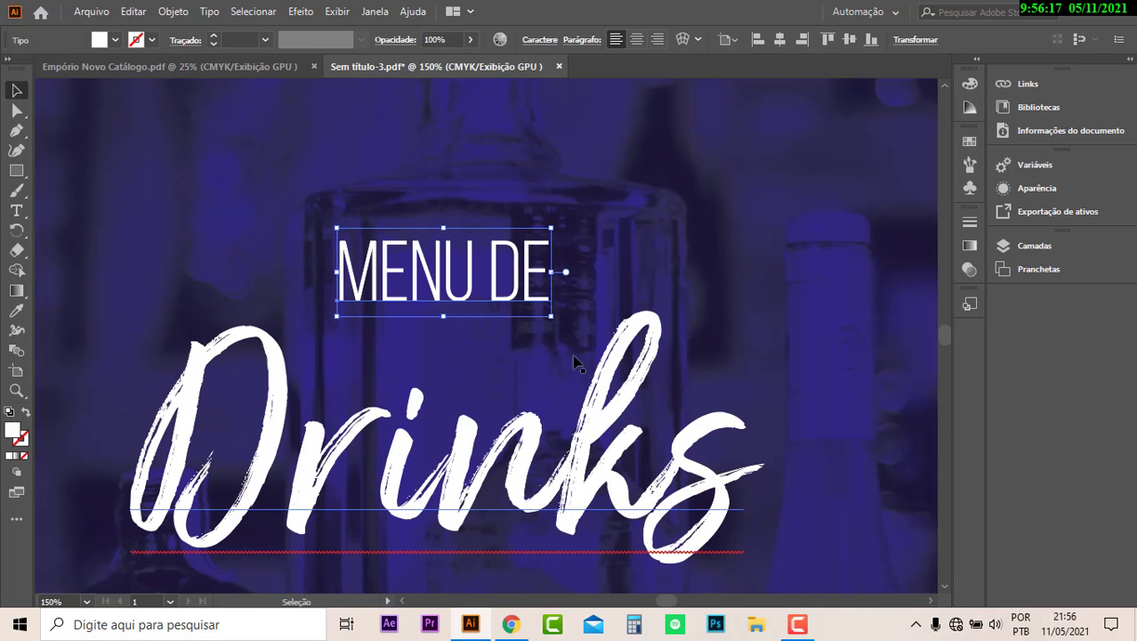
{"action": "left_click", "coordinate": [603, 420], "text": "shift"}
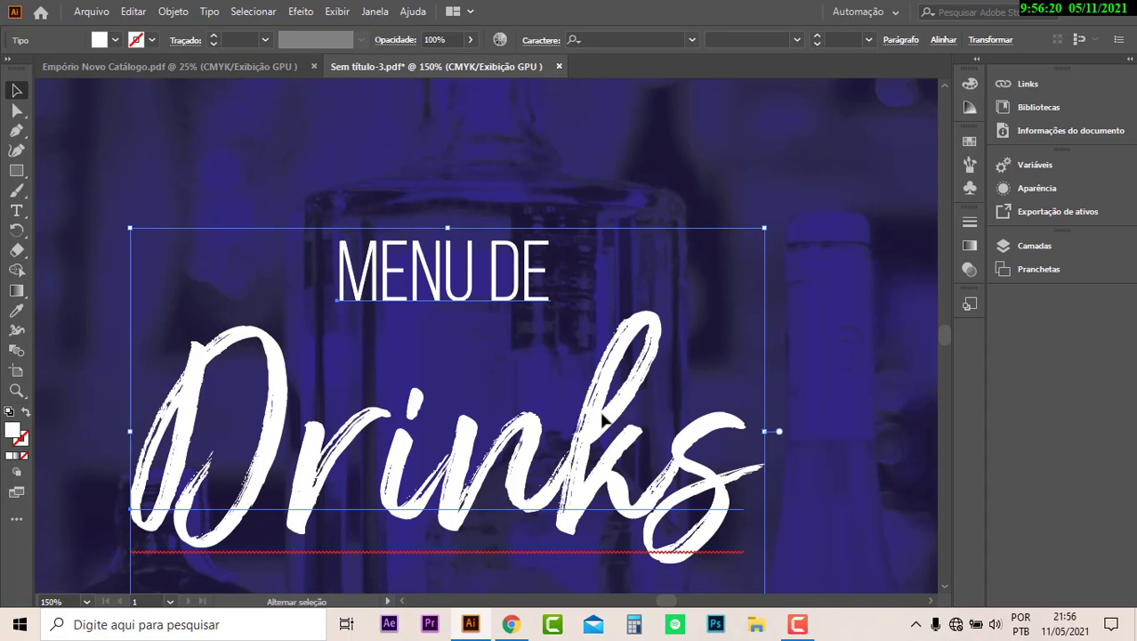
{"action": "key", "text": "ctrl+g"}
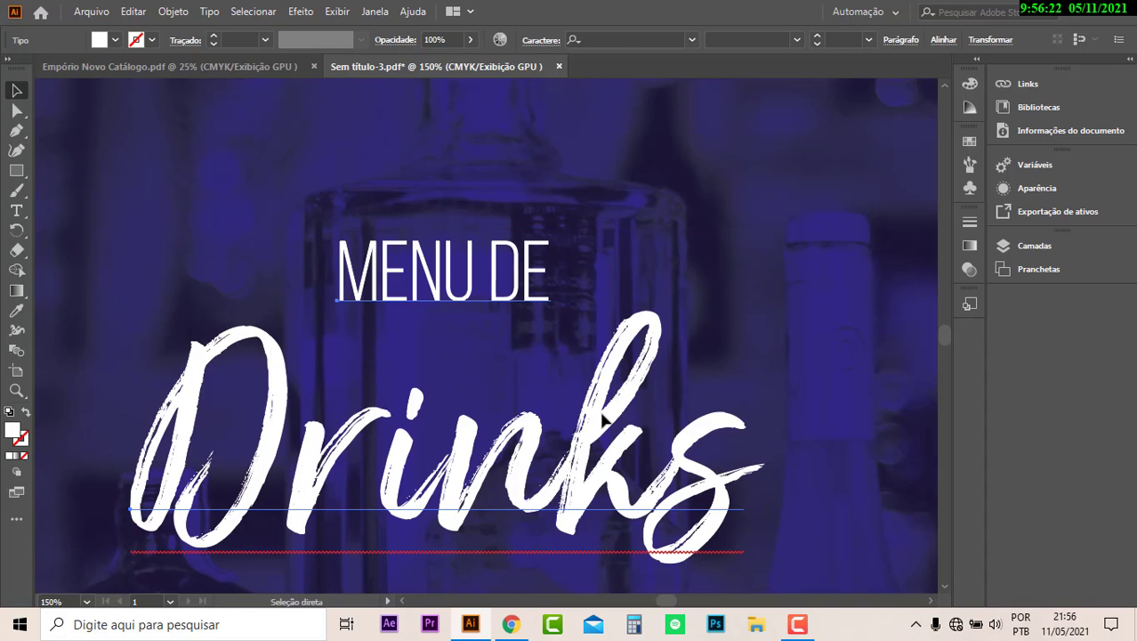
Centre the title group horizontally and vertically on the cover page
{"action": "scroll", "coordinate": [604, 418], "scroll_direction": "down", "scroll_amount": 3}
{"action": "left_click", "coordinate": [675, 386]}
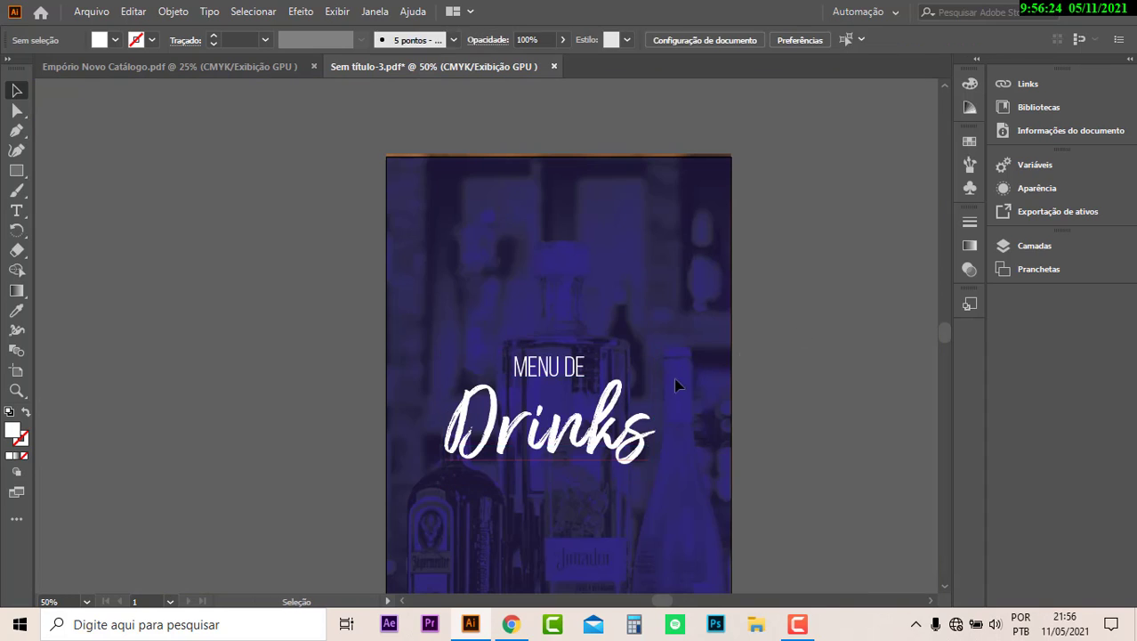
{"action": "mouse_move", "coordinate": [617, 382]}
{"action": "left_mouse_down"}
{"action": "mouse_move", "coordinate": [552, 286]}
{"action": "mouse_move", "coordinate": [606, 313]}
{"action": "left_mouse_up"}
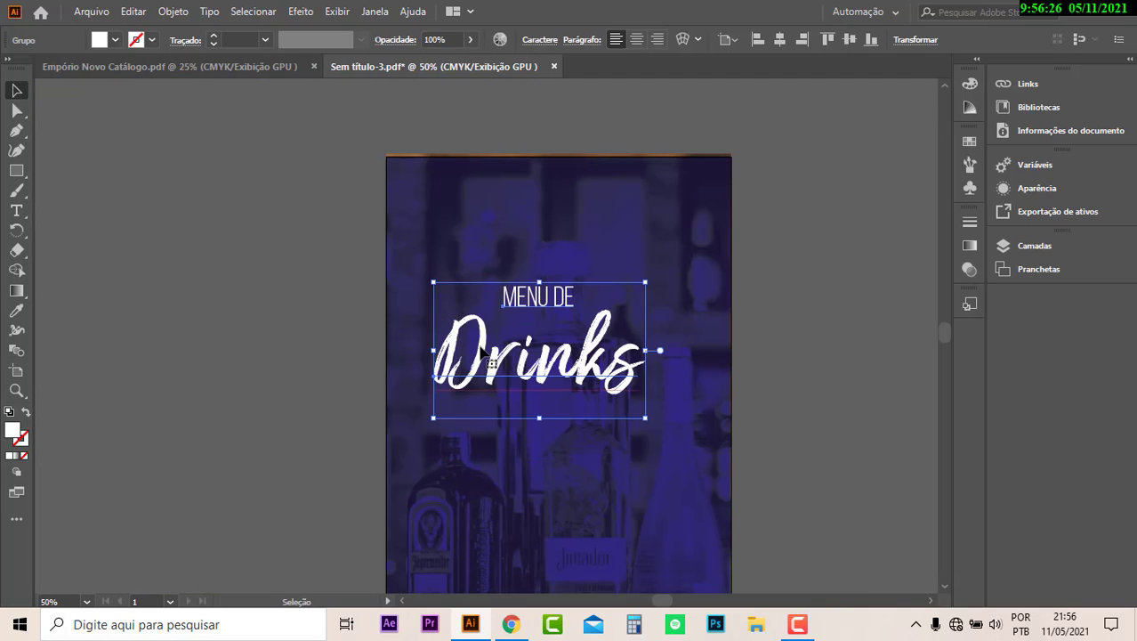
{"action": "left_click", "coordinate": [779, 41]}
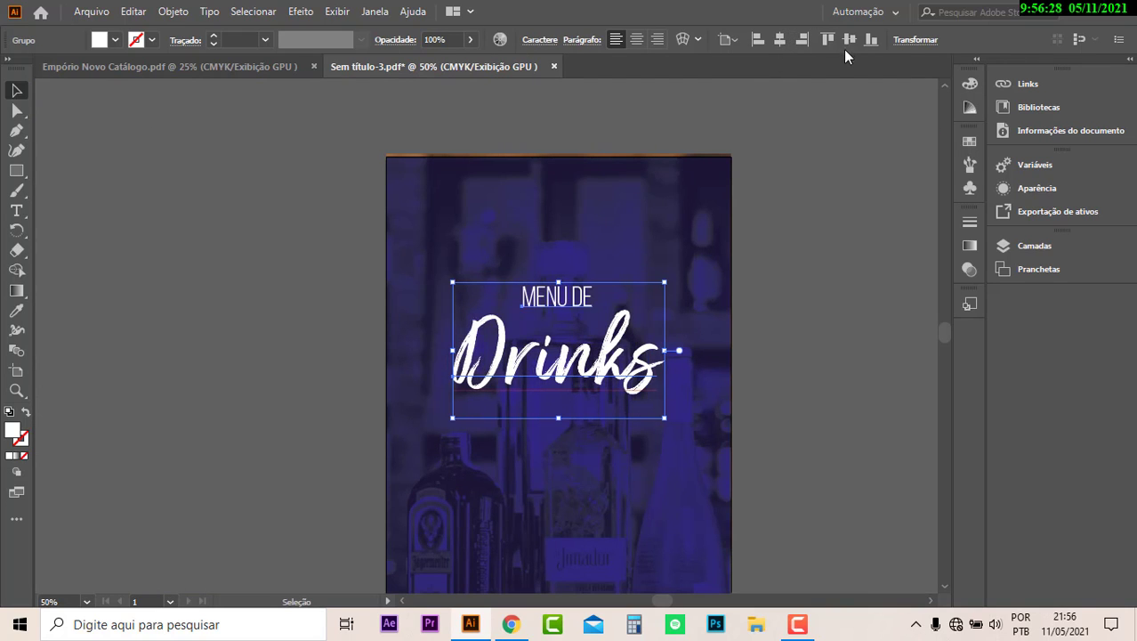
{"action": "left_click", "coordinate": [844, 45]}
{"action": "left_click", "coordinate": [813, 368]}
{"action": "left_click", "coordinate": [605, 419]}
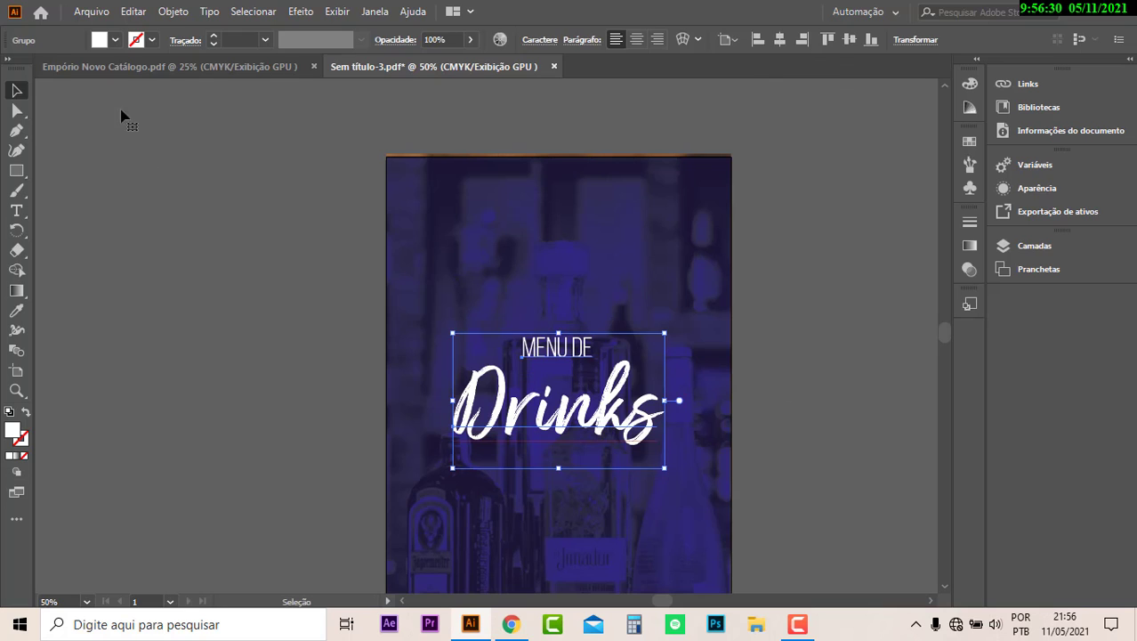
{"action": "left_click", "coordinate": [111, 41]}
{"action": "left_click", "coordinate": [47, 130]}
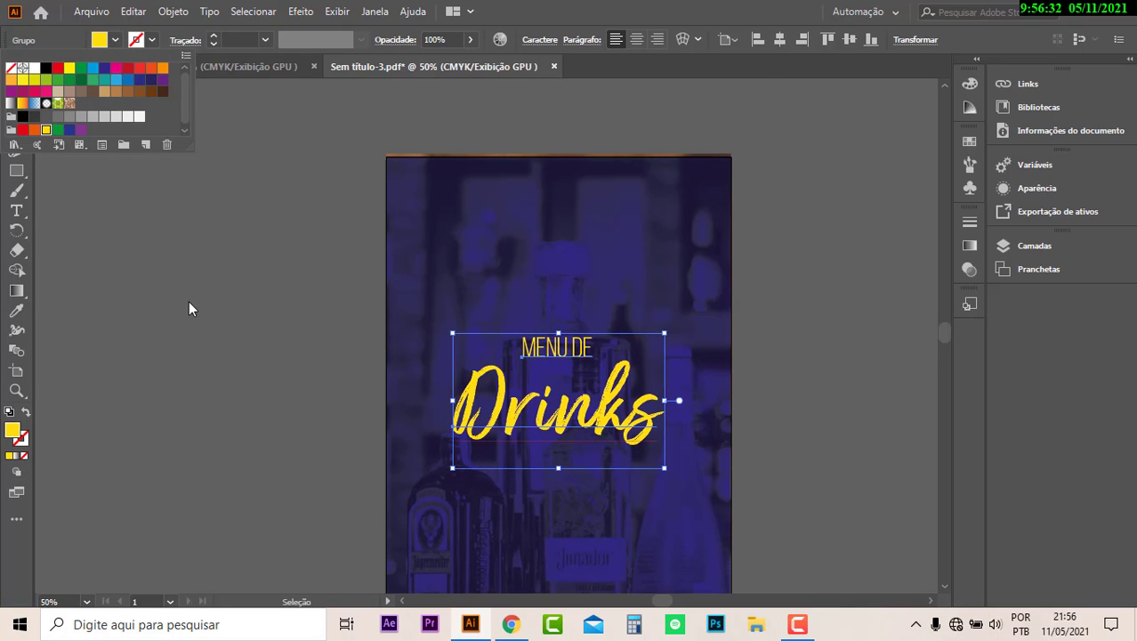
{"action": "left_click", "coordinate": [189, 301]}
{"action": "left_click", "coordinate": [827, 360]}
{"action": "scroll", "coordinate": [827, 360], "scroll_direction": "down", "scroll_amount": 2}
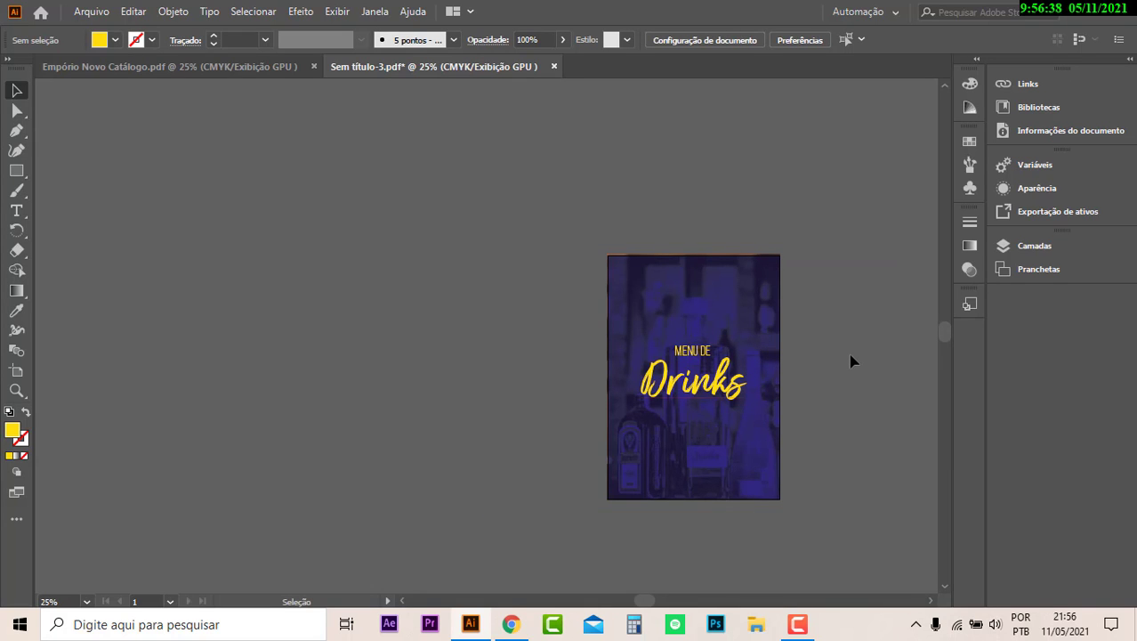
{"action": "key", "text": "ctrl+0"}
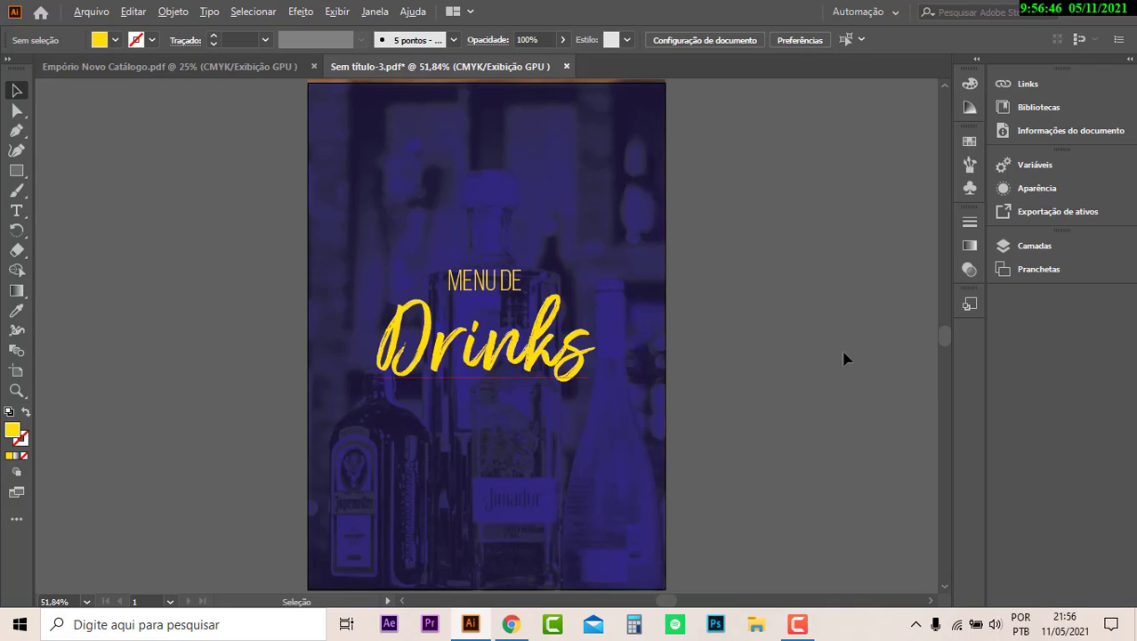
{"action": "scroll", "coordinate": [843, 358], "scroll_direction": "down", "scroll_amount": 8}
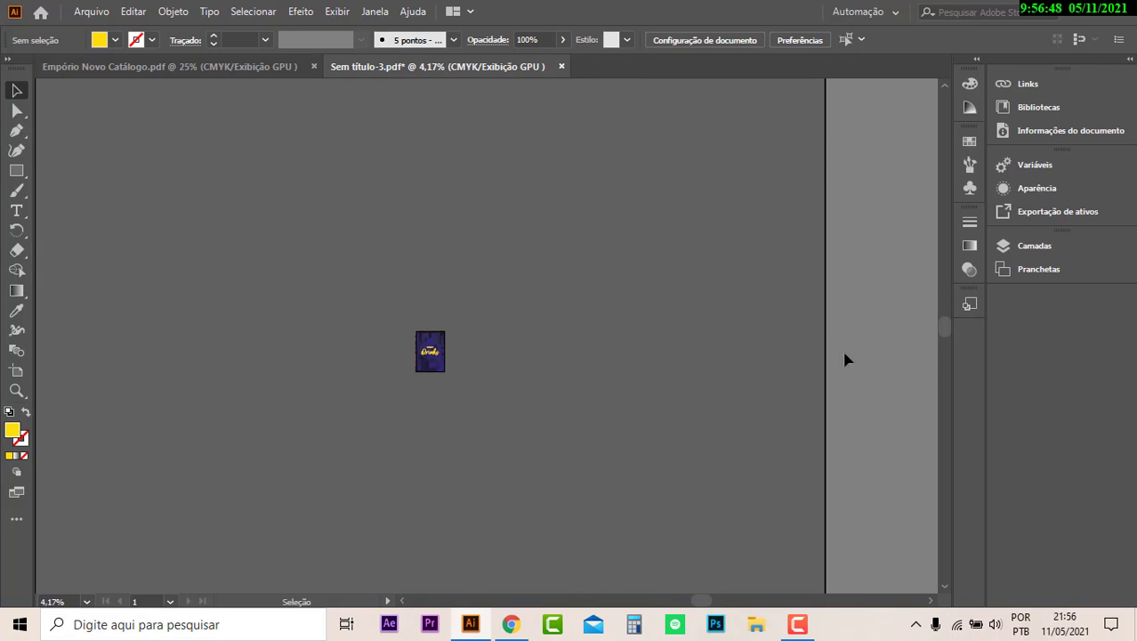
{"action": "key", "text": "ctrl+0"}
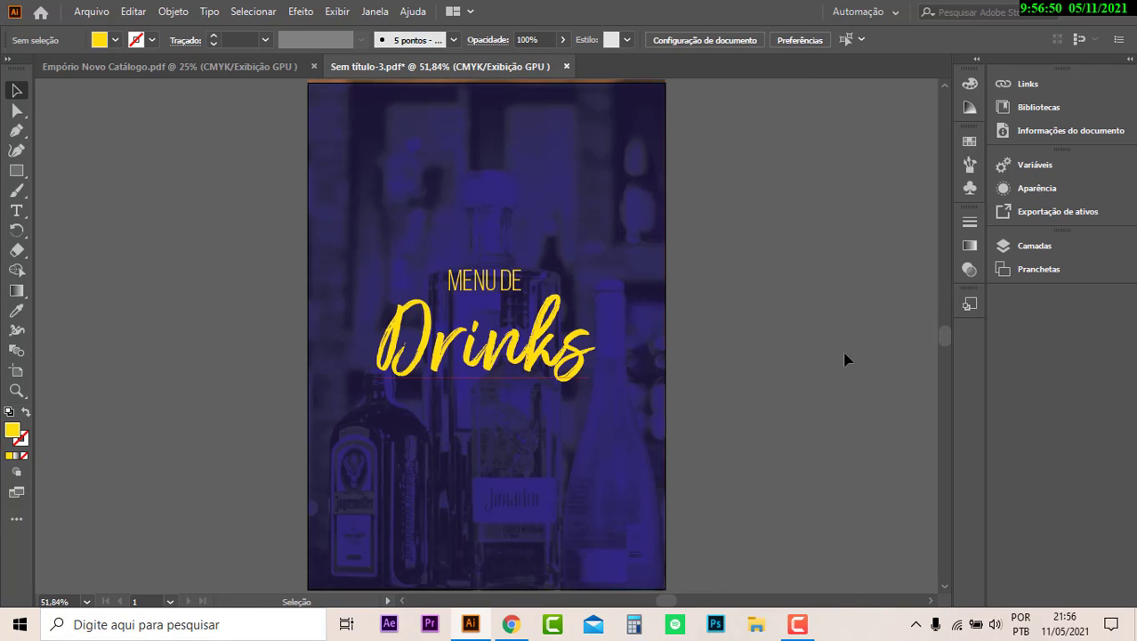
{"action": "scroll", "coordinate": [778, 347], "scroll_direction": "down", "scroll_amount": 2}
{"action": "mouse_move", "coordinate": [791, 350]}
{"action": "left_mouse_down"}
{"action": "mouse_move", "coordinate": [638, 330]}
{"action": "mouse_move", "coordinate": [567, 343]}
{"action": "left_mouse_up"}
{"action": "left_click_drag", "start_coordinate": [165, 355], "coordinate": [506, 332]}
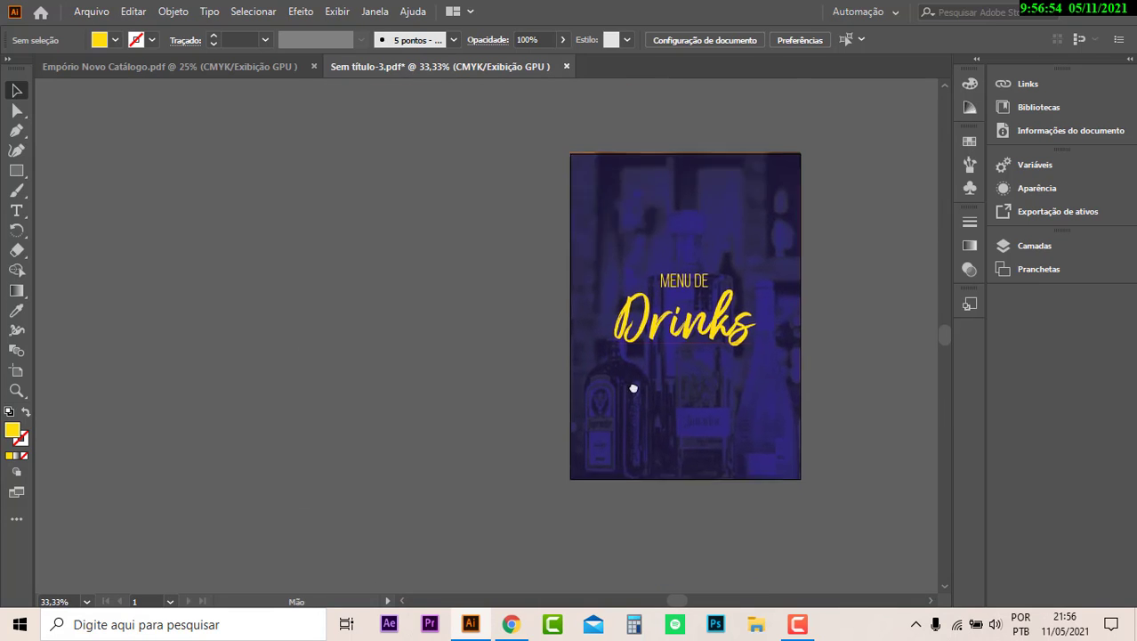
{"action": "mouse_move", "coordinate": [334, 370]}
{"action": "left_mouse_down"}
{"action": "mouse_move", "coordinate": [293, 333]}
{"action": "mouse_move", "coordinate": [110, 437]}
{"action": "mouse_move", "coordinate": [596, 262]}
{"action": "mouse_move", "coordinate": [200, 246]}
{"action": "mouse_move", "coordinate": [215, 462]}
{"action": "mouse_move", "coordinate": [164, 333]}
{"action": "mouse_move", "coordinate": [223, 389]}
{"action": "left_mouse_up"}
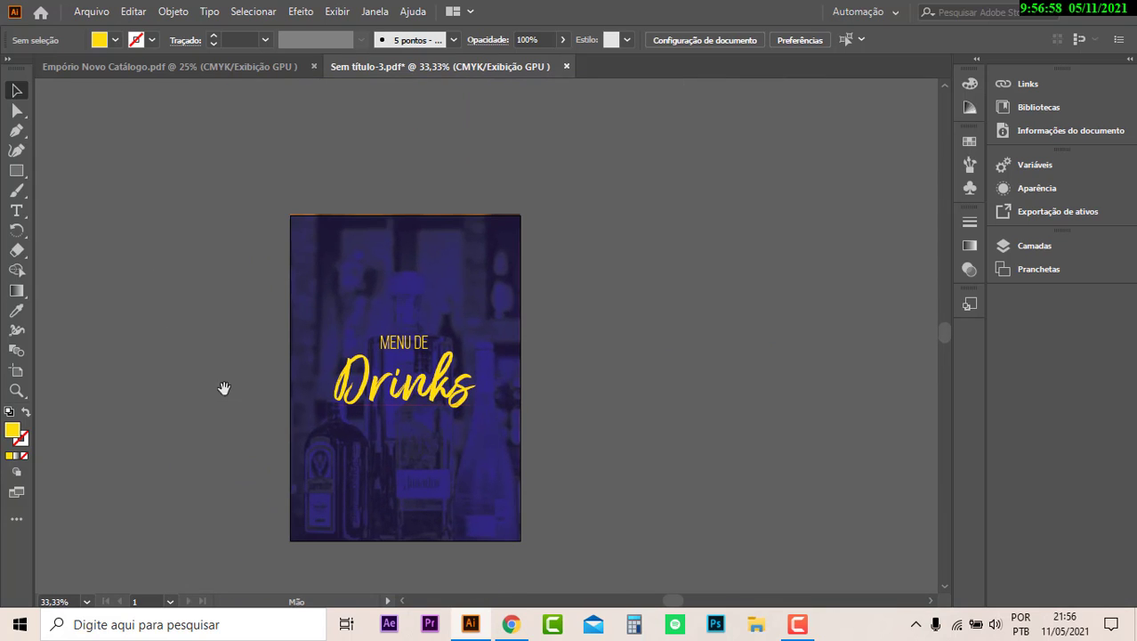
{"action": "scroll", "coordinate": [413, 418], "scroll_direction": "up", "scroll_amount": 1}
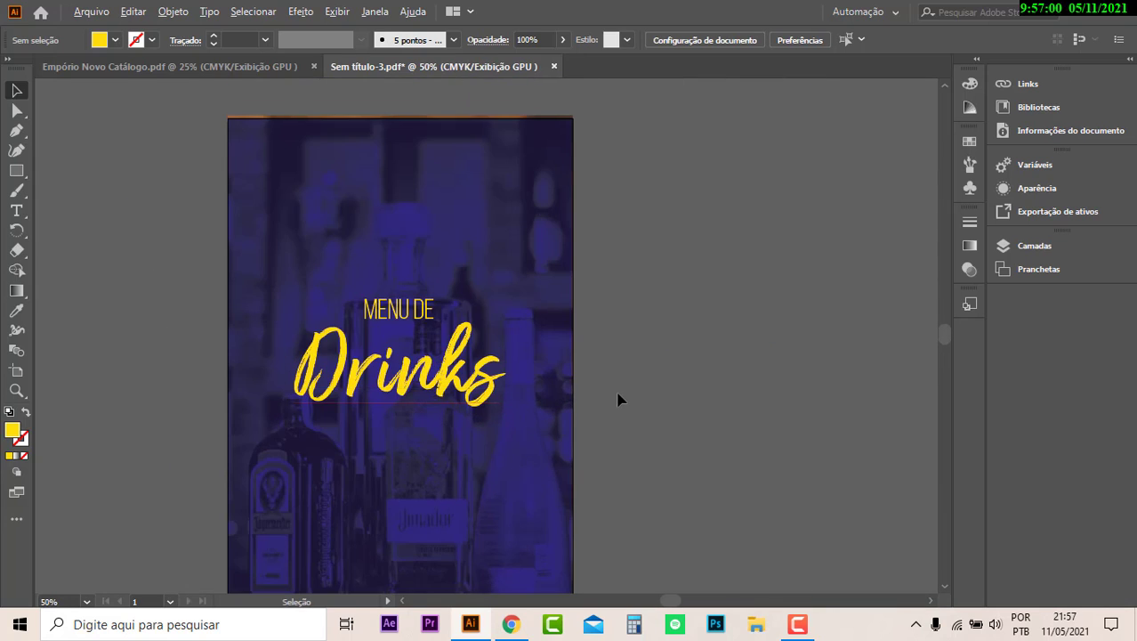
{"action": "scroll", "coordinate": [617, 399], "scroll_direction": "down", "scroll_amount": 1}
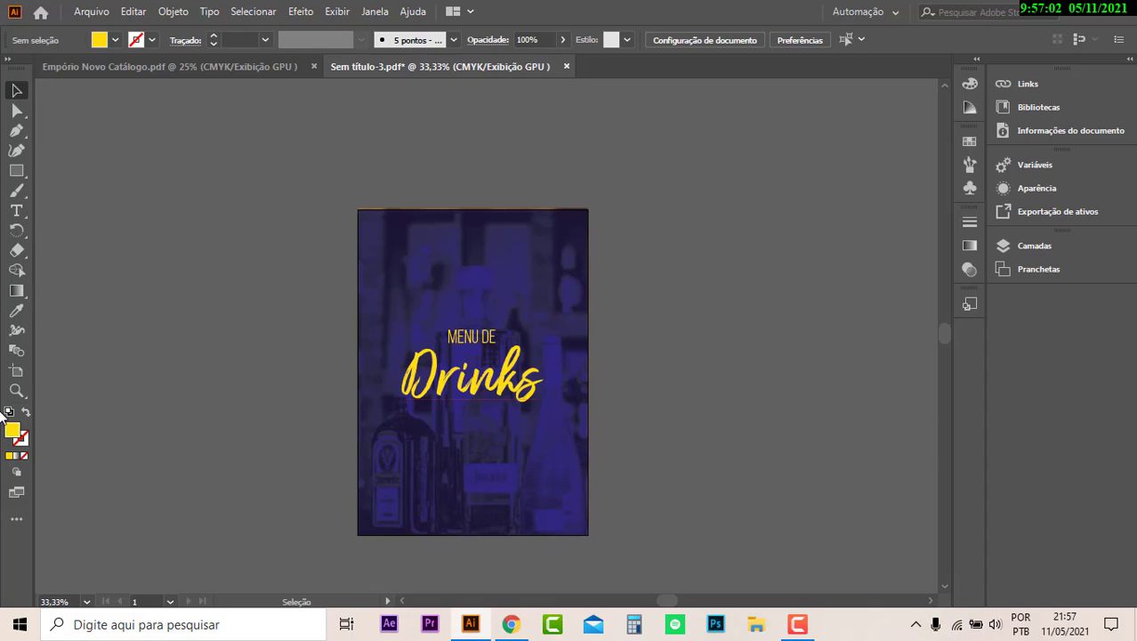
Alt-drag artboard 1 to the right, creating 'Prancheta 1 cópia' with all its artwork
{"action": "left_click", "coordinate": [15, 371]}
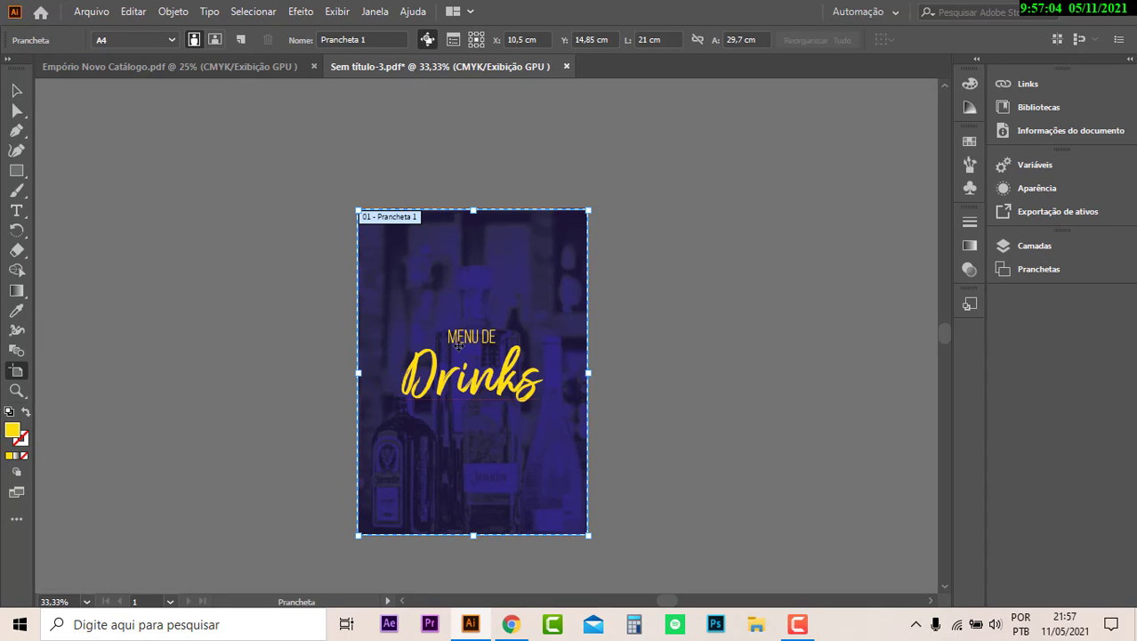
{"action": "left_click_drag", "start_coordinate": [403, 327], "coordinate": [544, 417]}
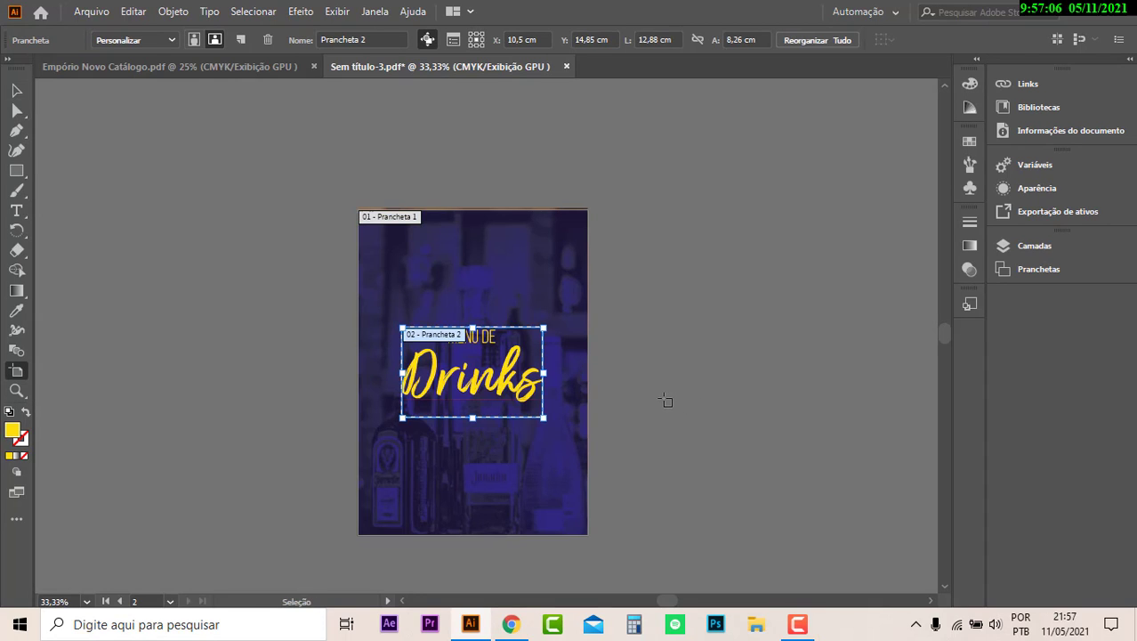
{"action": "key", "text": "ctrl+z"}
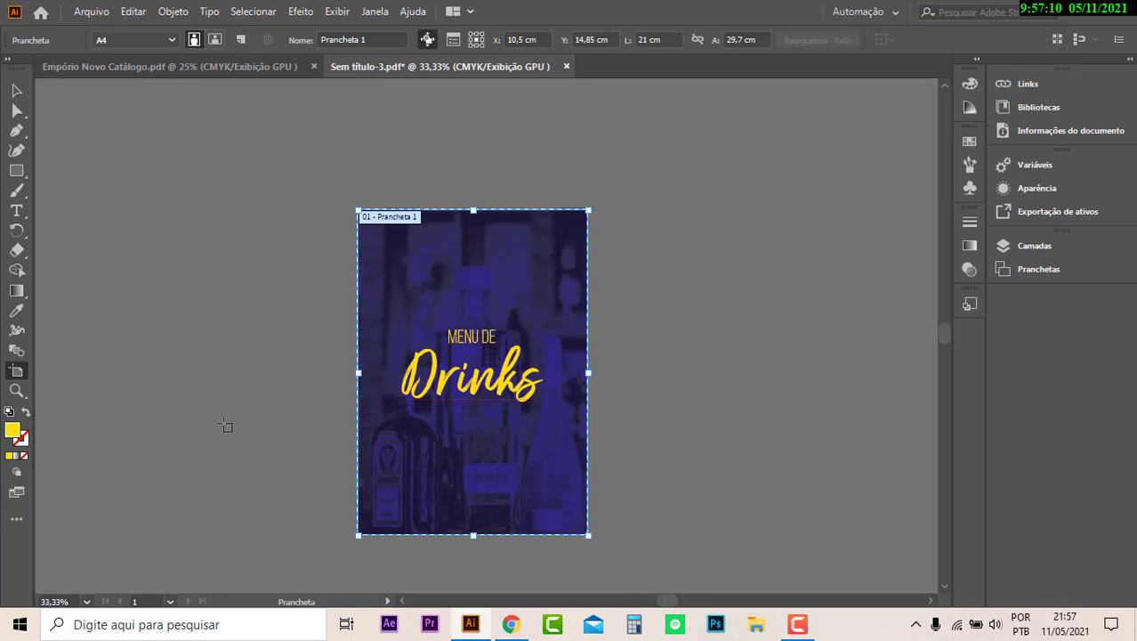
{"action": "key", "text": "alt"}
{"action": "mouse_move", "coordinate": [460, 437]}
{"action": "left_mouse_down"}
{"action": "mouse_move", "coordinate": [718, 436]}
{"action": "mouse_move", "coordinate": [680, 433]}
{"action": "mouse_move", "coordinate": [698, 437]}
{"action": "left_mouse_up"}
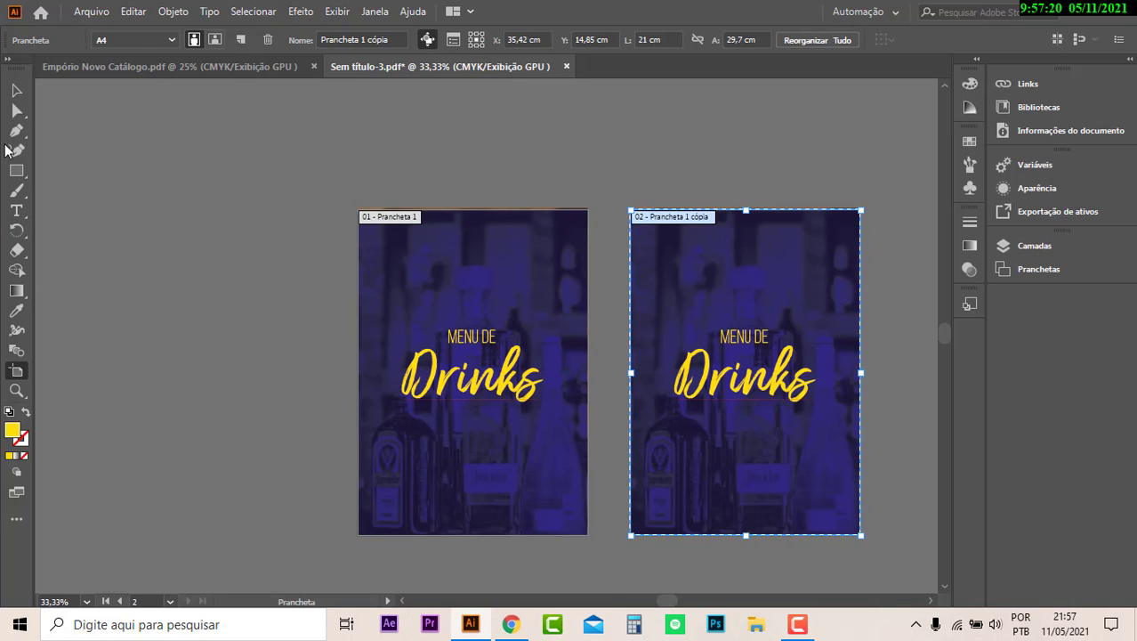
{"action": "left_click", "coordinate": [16, 90]}
{"action": "left_click_drag", "start_coordinate": [578, 155], "coordinate": [391, 155]}
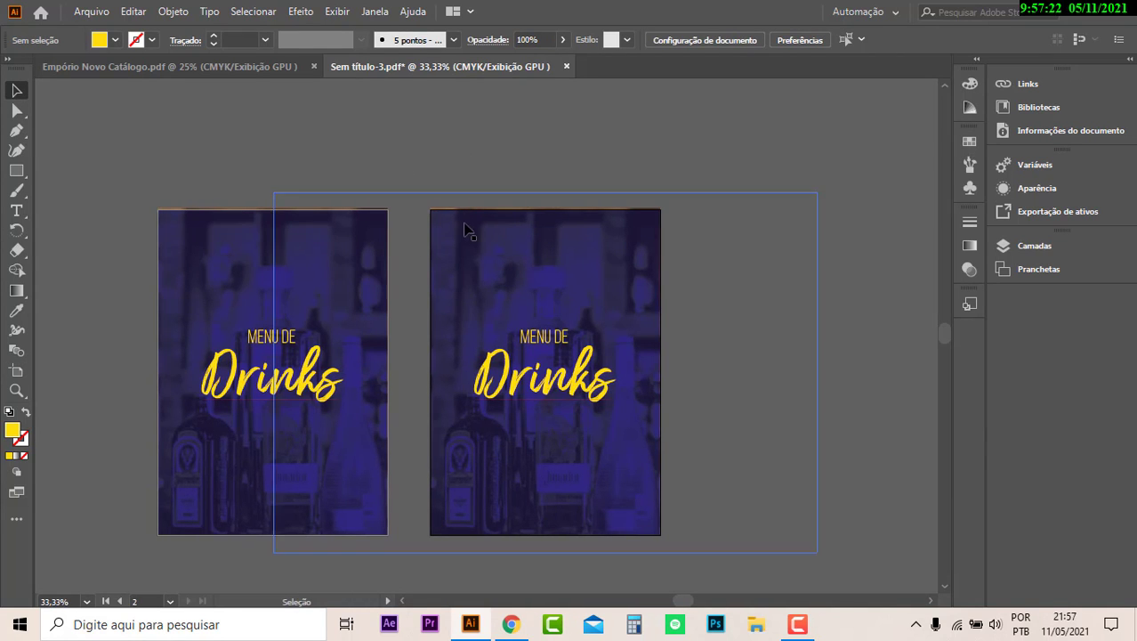
Release the clipping mask on page two's photo and move the blue overlay up
{"action": "left_click", "coordinate": [606, 485]}
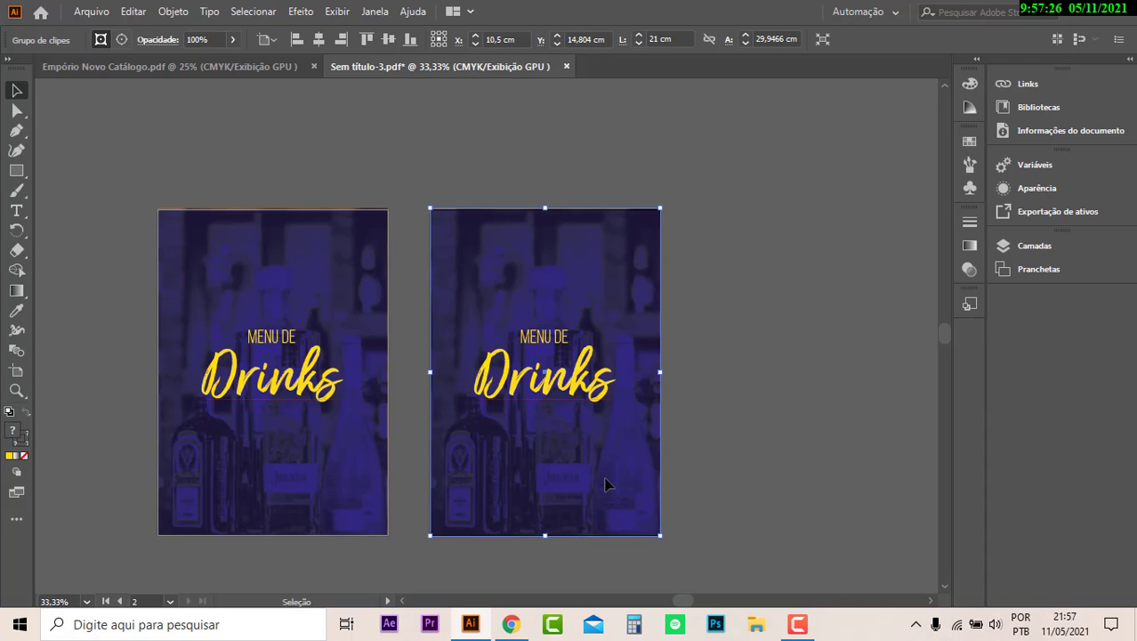
{"action": "right_click", "coordinate": [606, 485]}
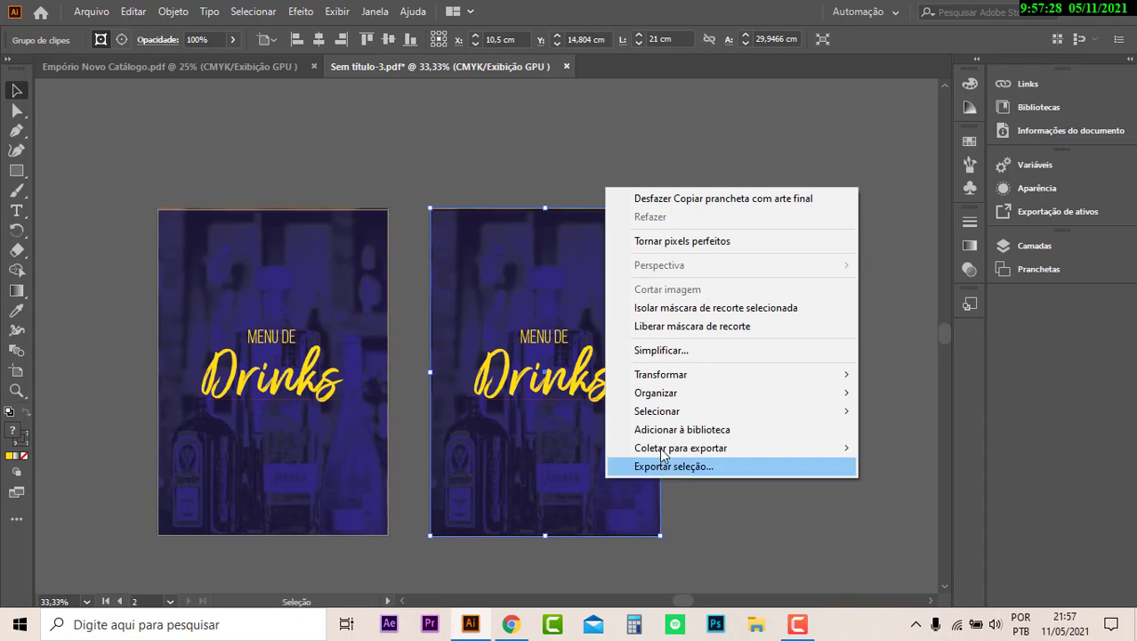
{"action": "left_click", "coordinate": [741, 326]}
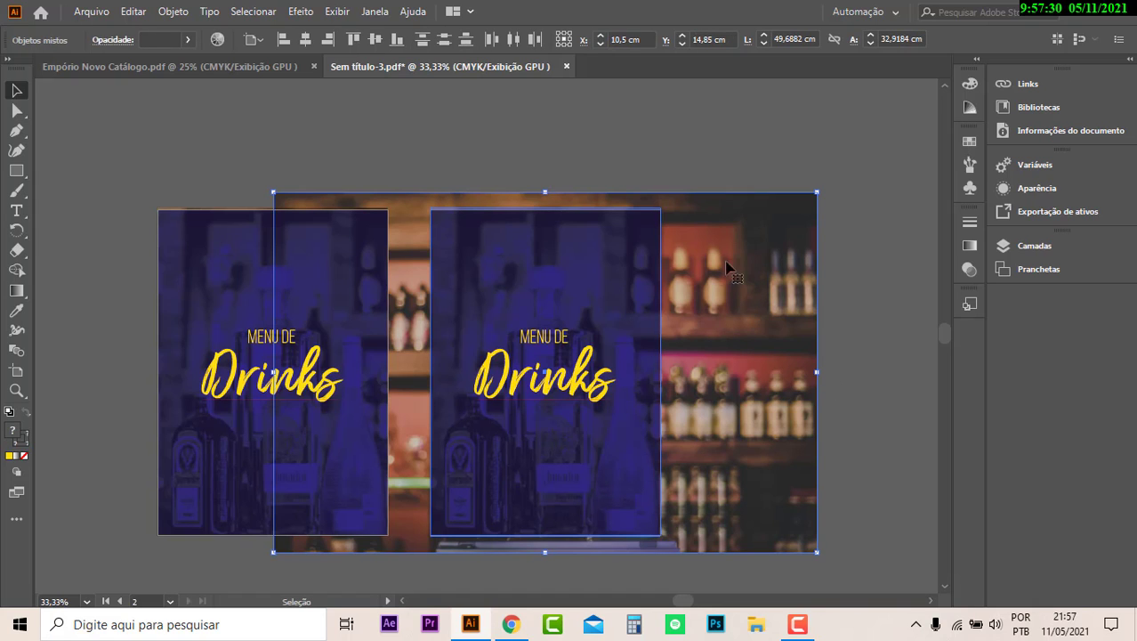
{"action": "left_click", "coordinate": [653, 156]}
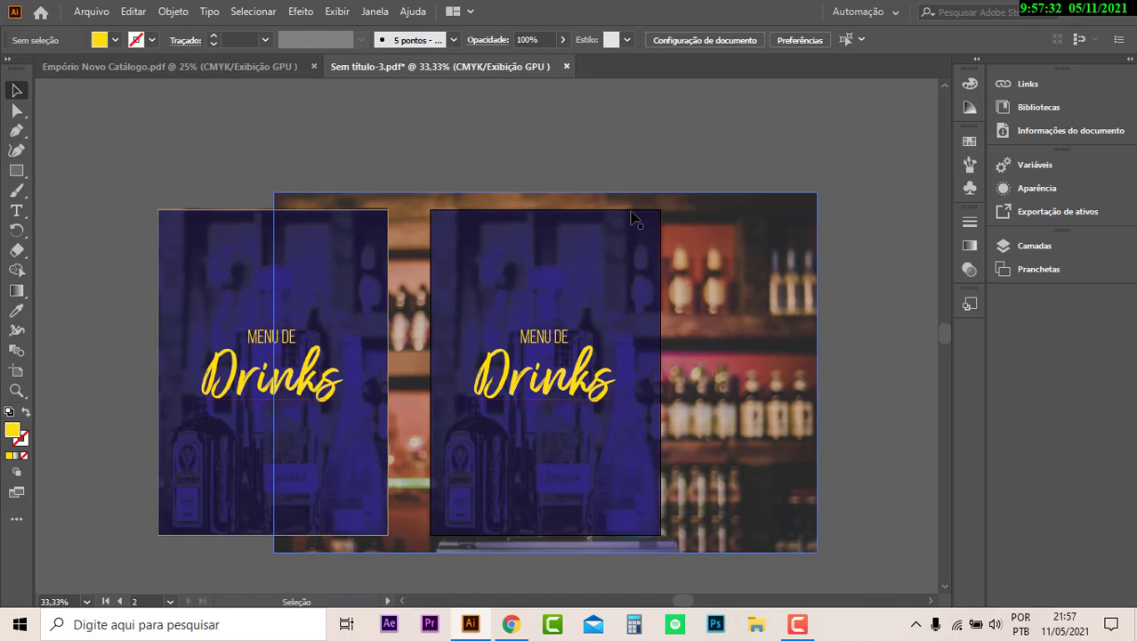
{"action": "left_click_drag", "start_coordinate": [635, 222], "coordinate": [654, 157]}
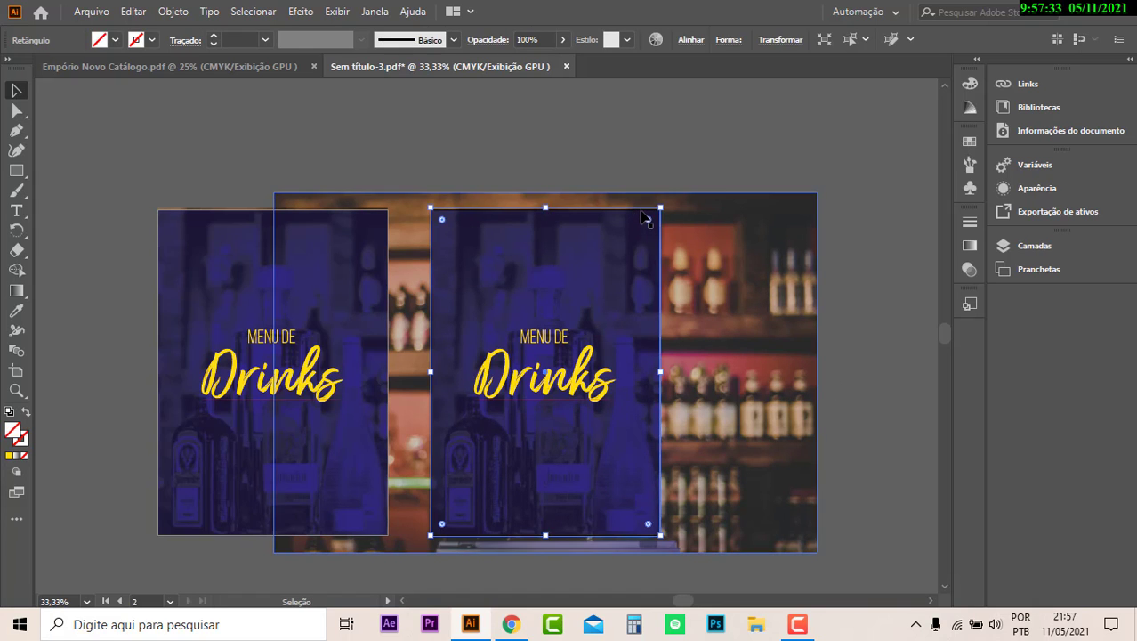
{"action": "left_click", "coordinate": [735, 165]}
{"action": "left_click", "coordinate": [662, 140]}
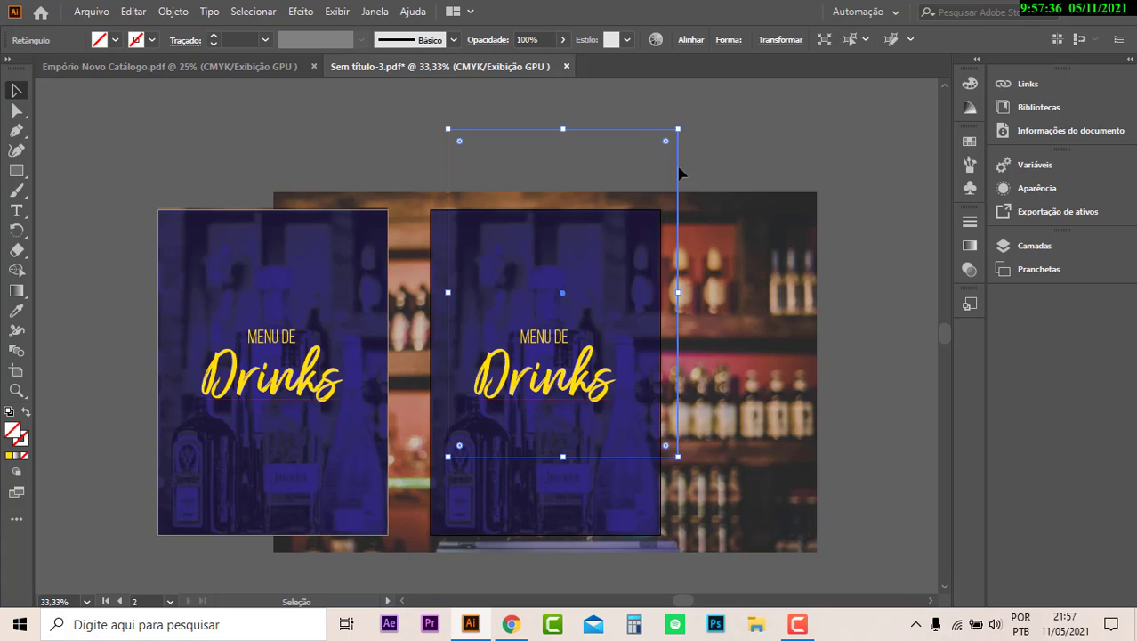
Delete the bar photo, the Drinks title and the blue rectangle from page two
{"action": "left_click", "coordinate": [942, 269]}
{"action": "left_click", "coordinate": [796, 343]}
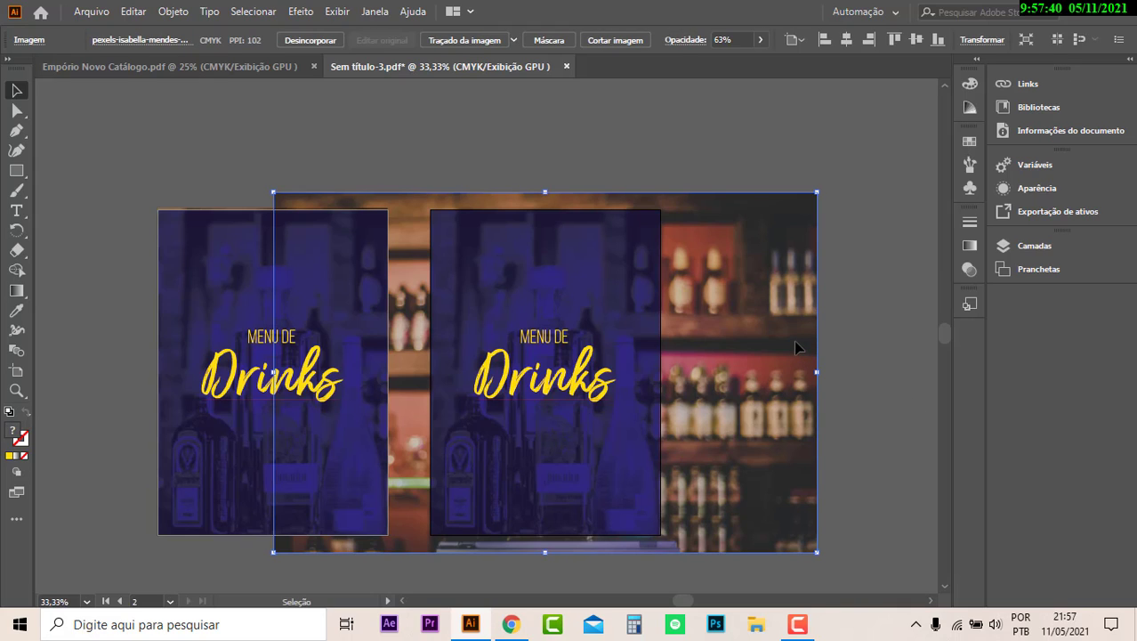
{"action": "key", "text": "Delete"}
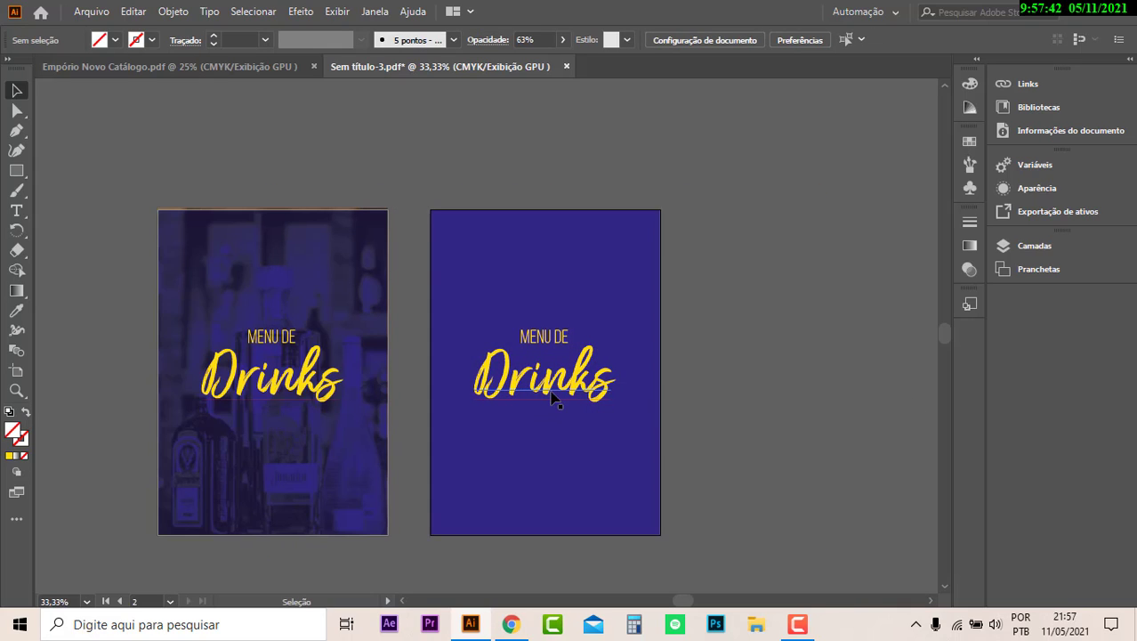
{"action": "left_click", "coordinate": [551, 398]}
{"action": "key", "text": "Delete"}
{"action": "left_click", "coordinate": [531, 390]}
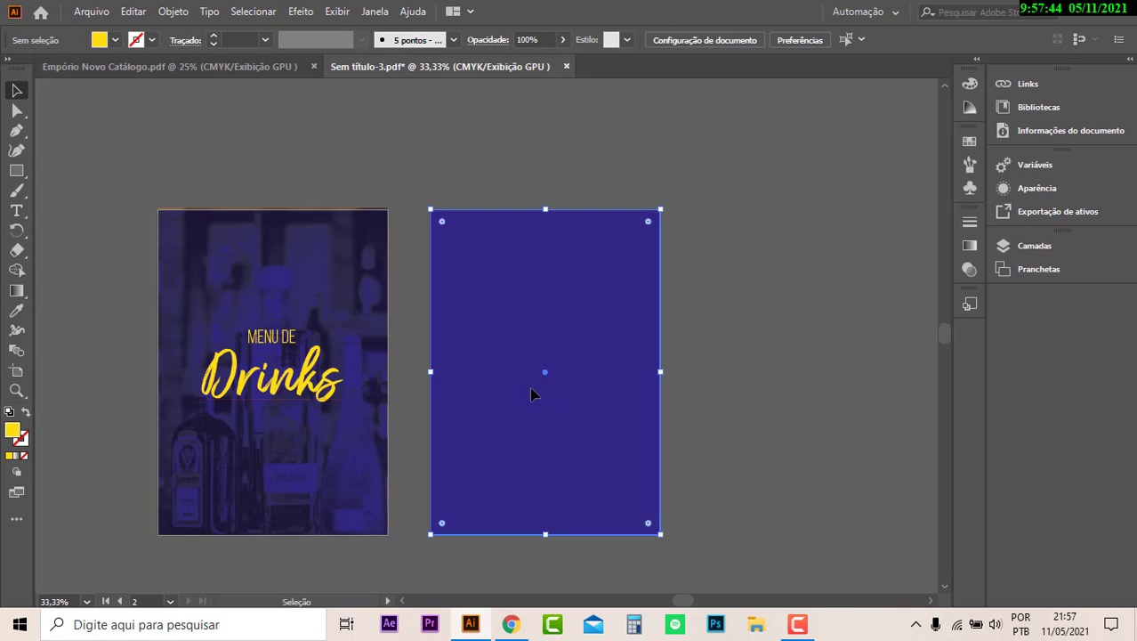
{"action": "key", "text": "Delete"}
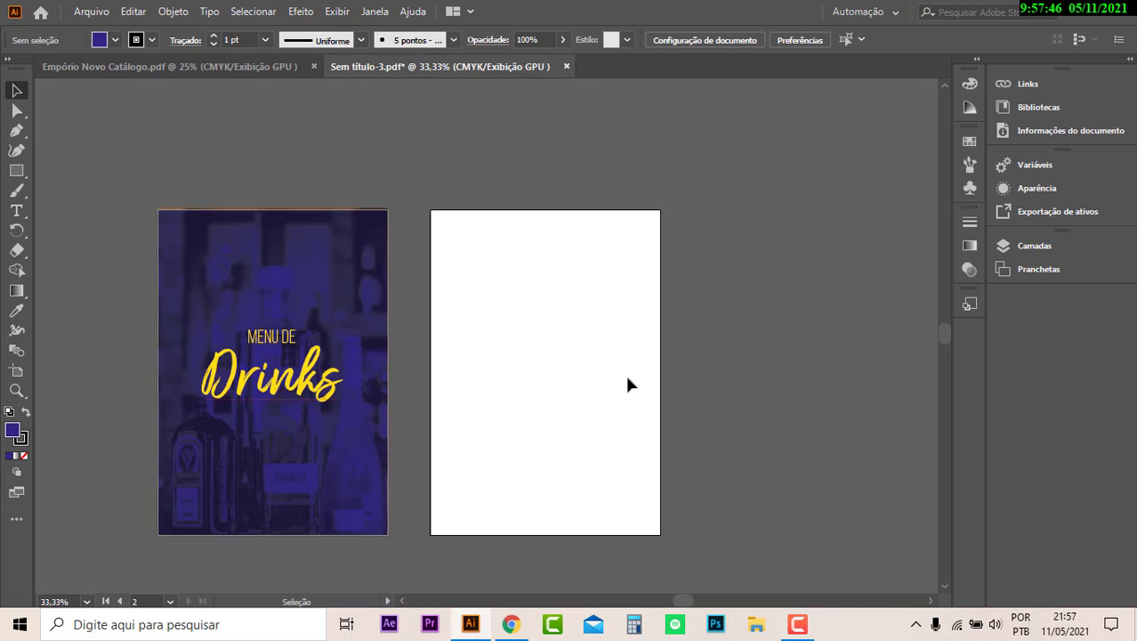
Check the reference catalogue, then draw a small rectangle near page two's top
{"action": "left_click", "coordinate": [236, 66]}
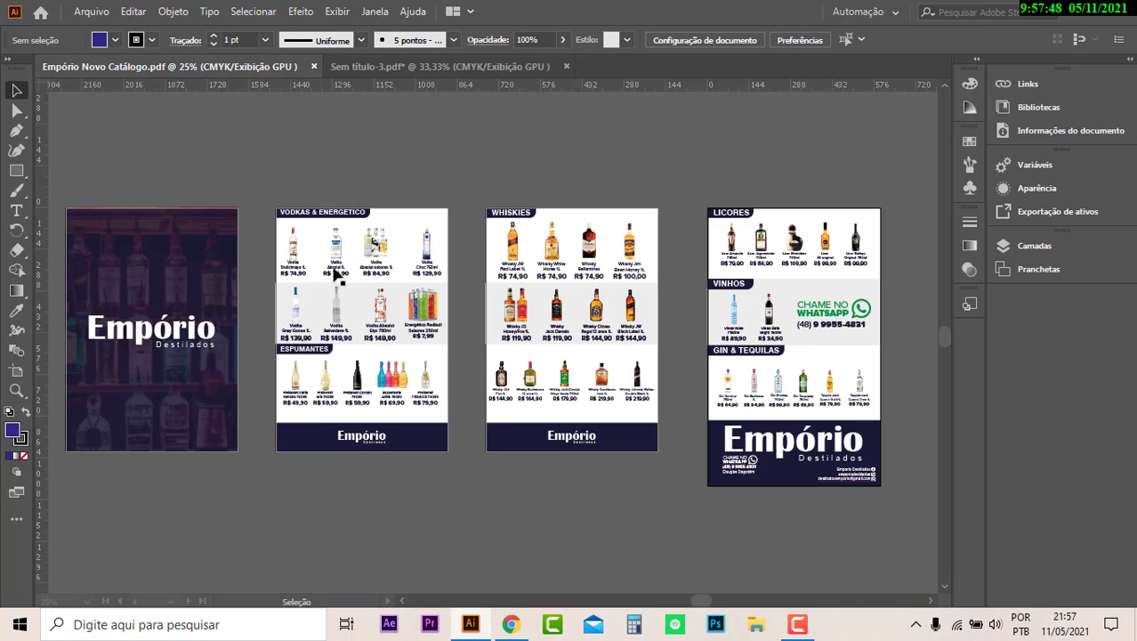
{"action": "left_click", "coordinate": [360, 62]}
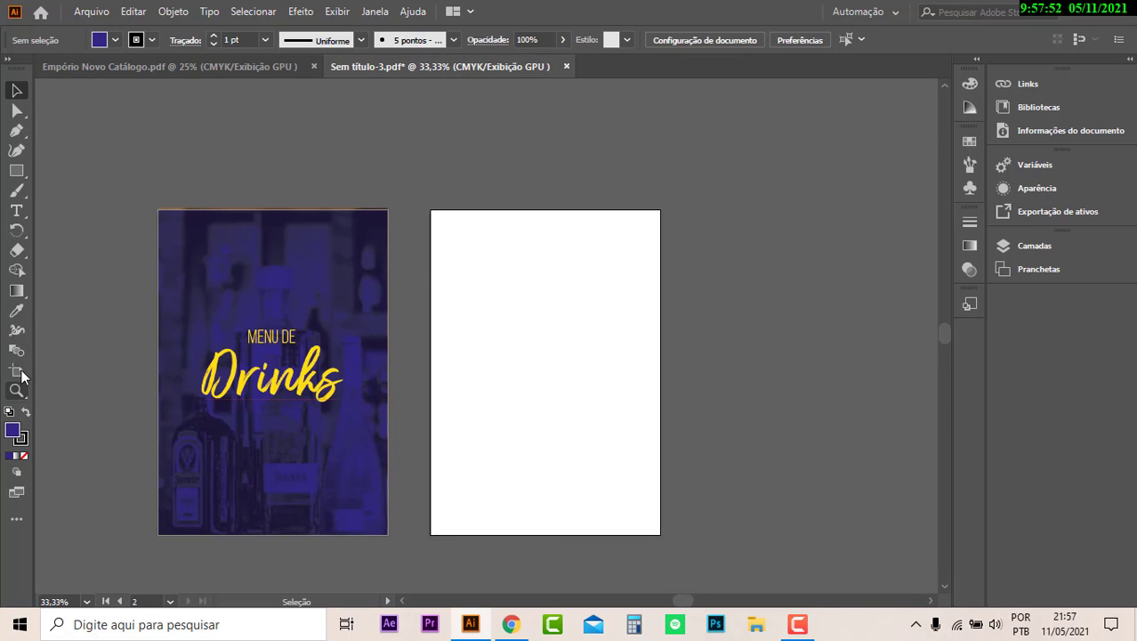
{"action": "left_click_drag", "start_coordinate": [16, 170], "coordinate": [72, 173]}
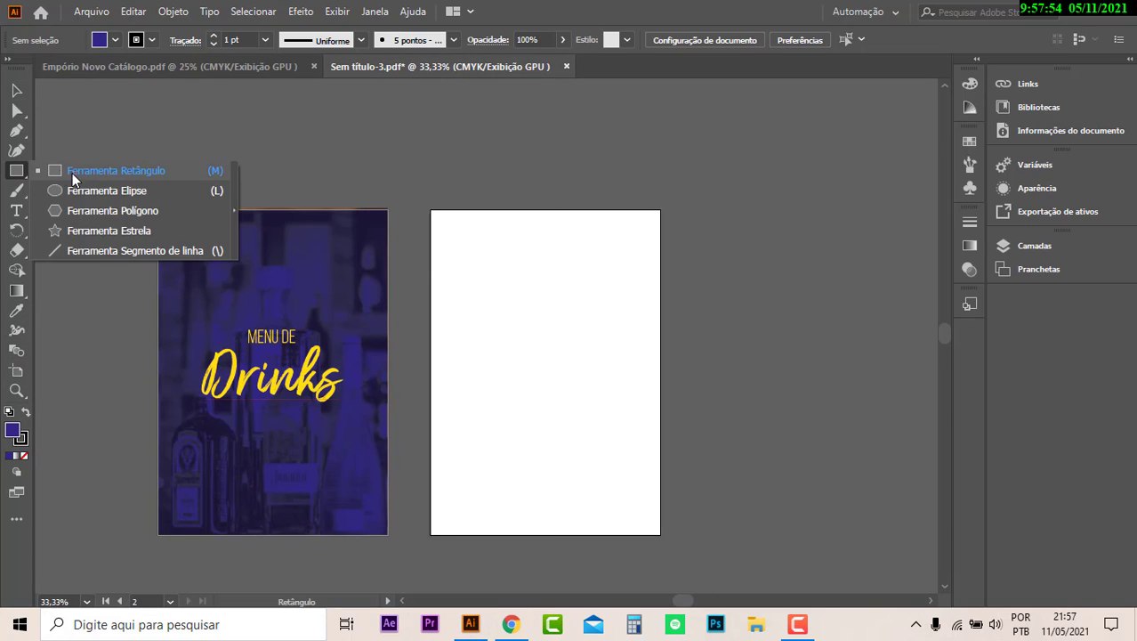
{"action": "mouse_move", "coordinate": [461, 248]}
{"action": "left_mouse_down"}
{"action": "mouse_move", "coordinate": [570, 260]}
{"action": "mouse_move", "coordinate": [572, 358]}
{"action": "mouse_move", "coordinate": [577, 267]}
{"action": "left_mouse_up"}
Reselect the new header bar as a whole object
{"action": "left_click", "coordinate": [16, 90]}
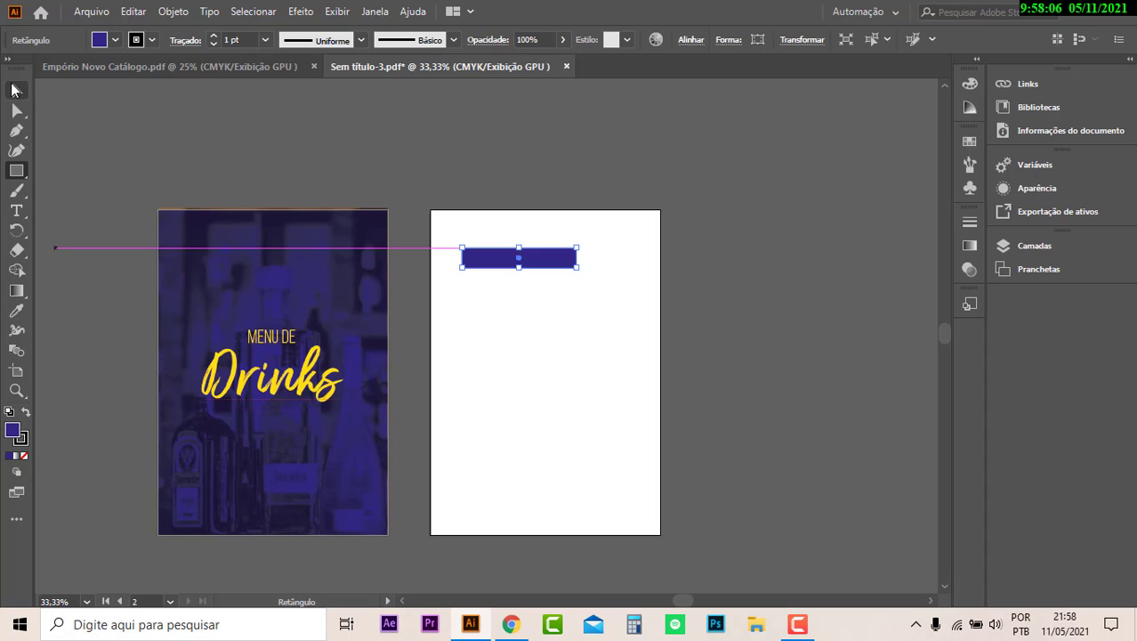
{"action": "left_click", "coordinate": [584, 187]}
{"action": "left_click", "coordinate": [545, 262]}
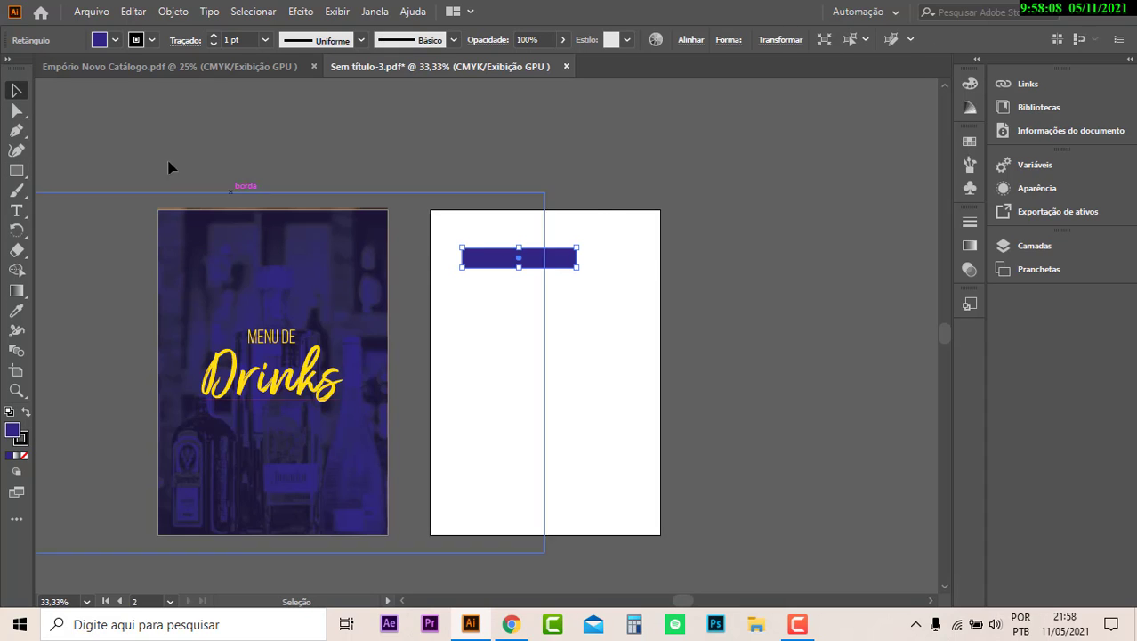
{"action": "left_click", "coordinate": [16, 110]}
{"action": "left_click", "coordinate": [16, 90]}
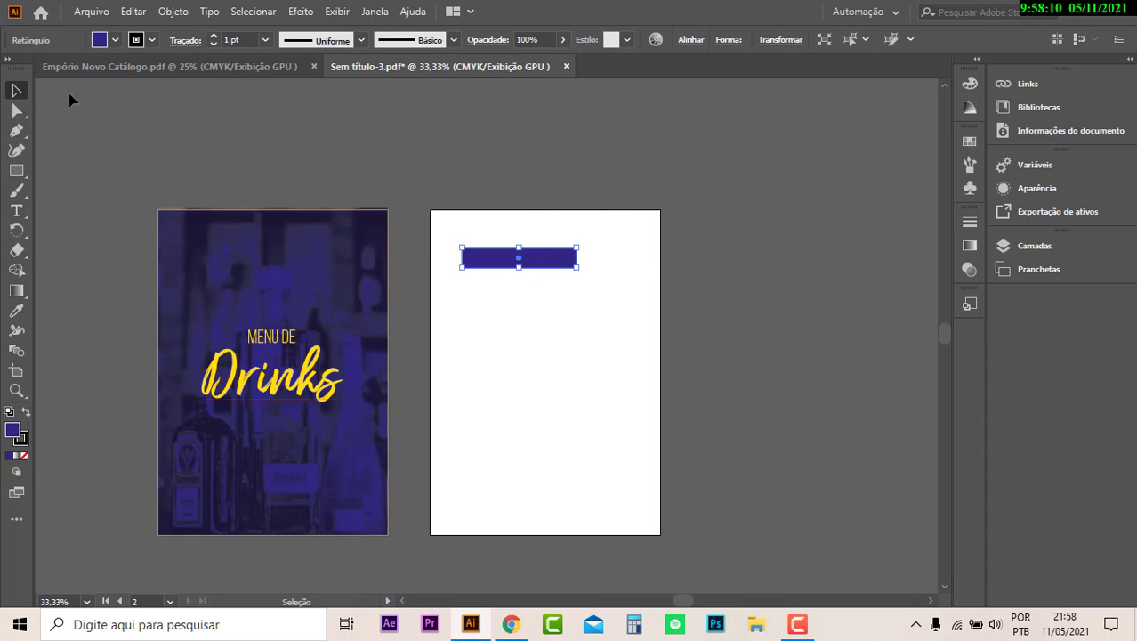
{"action": "left_click", "coordinate": [16, 109]}
{"action": "left_click", "coordinate": [16, 90]}
{"action": "left_click", "coordinate": [300, 11]}
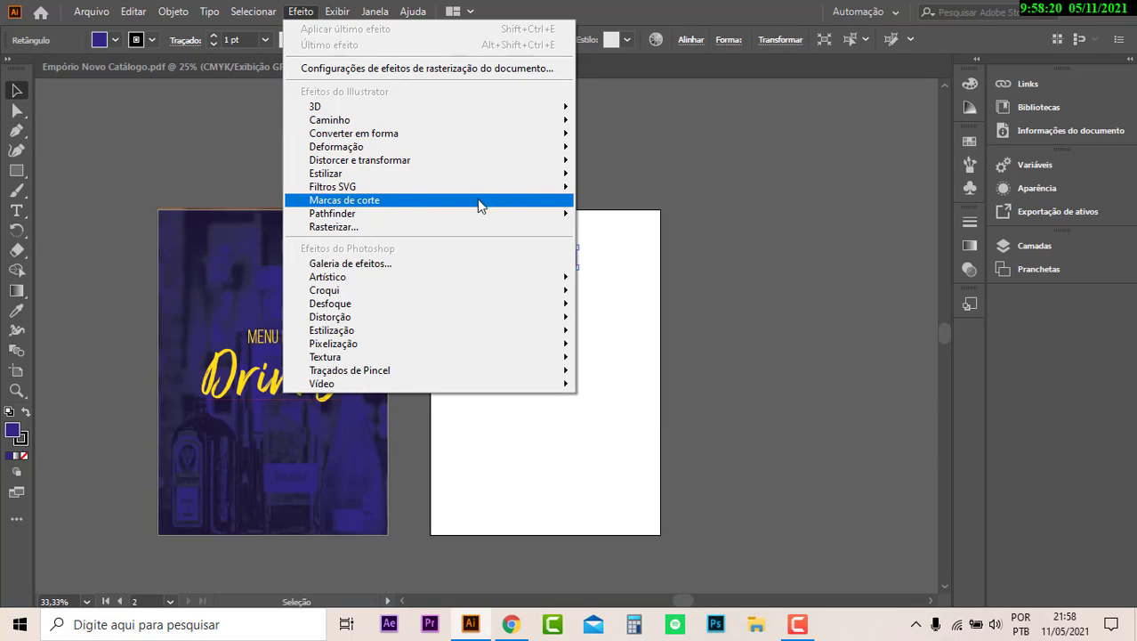
{"action": "mouse_move", "coordinate": [326, 174]}
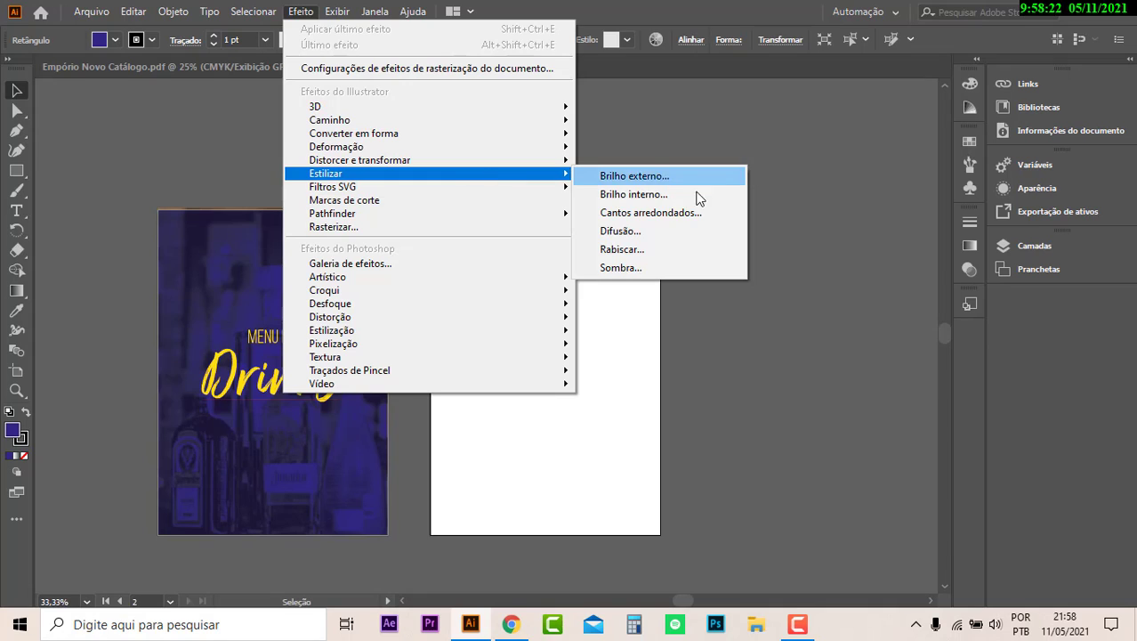
Preview a larger Rounded Corners radius on the bar, then cancel the effect
{"action": "left_click", "coordinate": [647, 214]}
{"action": "left_click_drag", "start_coordinate": [558, 245], "coordinate": [736, 256]}
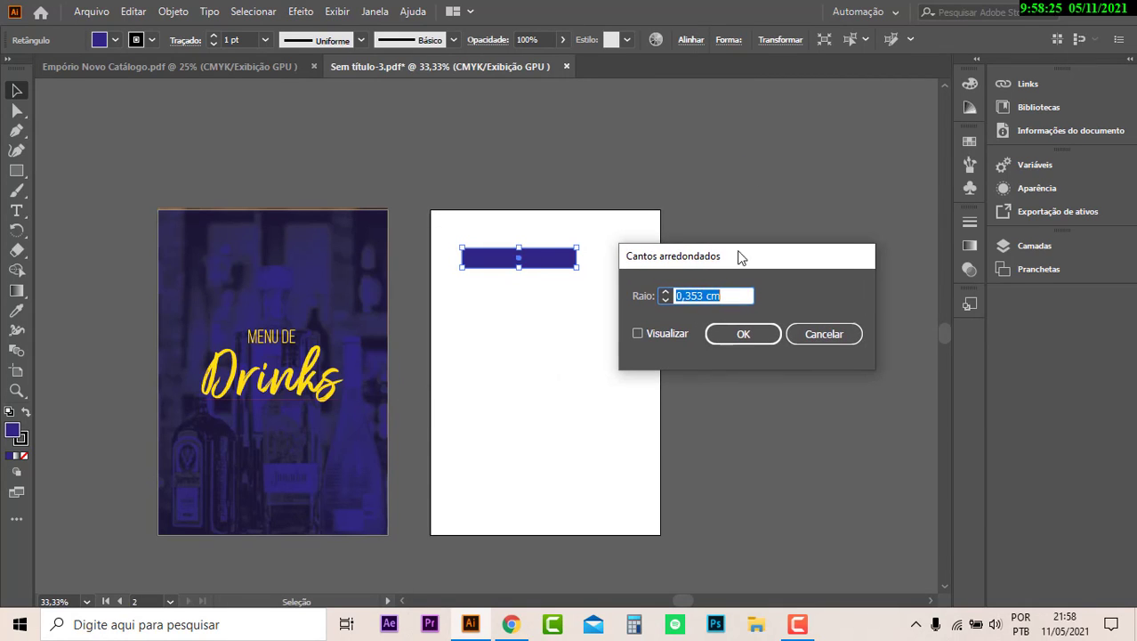
{"action": "left_click", "coordinate": [637, 337]}
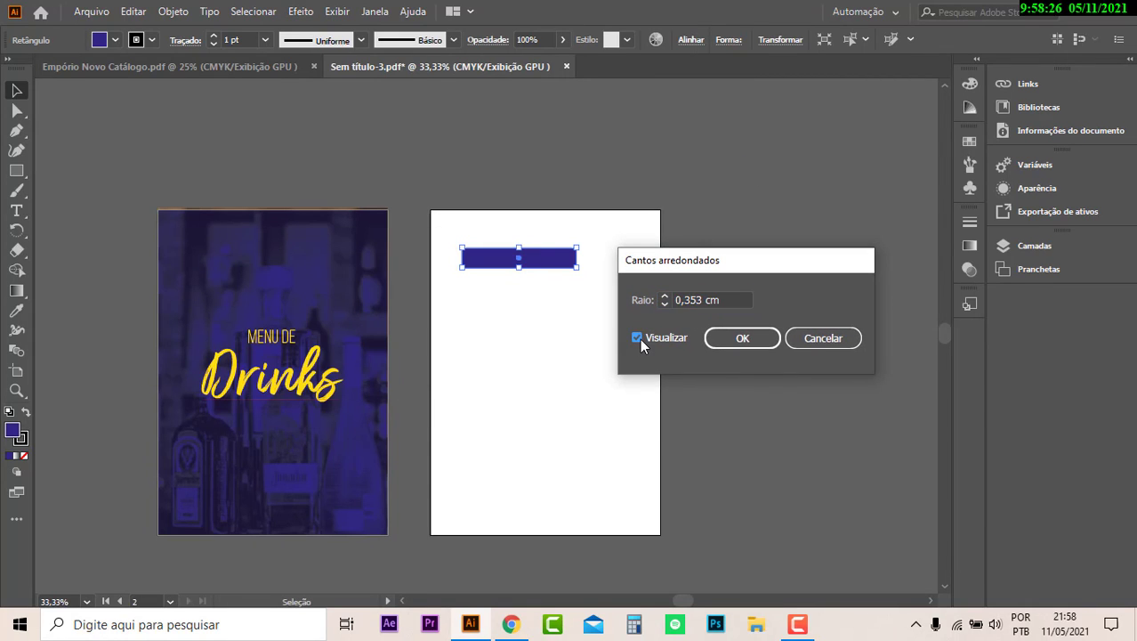
{"action": "left_click", "coordinate": [665, 298]}
{"action": "scroll", "coordinate": [665, 298], "scroll_direction": "up", "scroll_amount": 6}
{"action": "scroll", "coordinate": [665, 298], "scroll_direction": "up", "scroll_amount": 8}
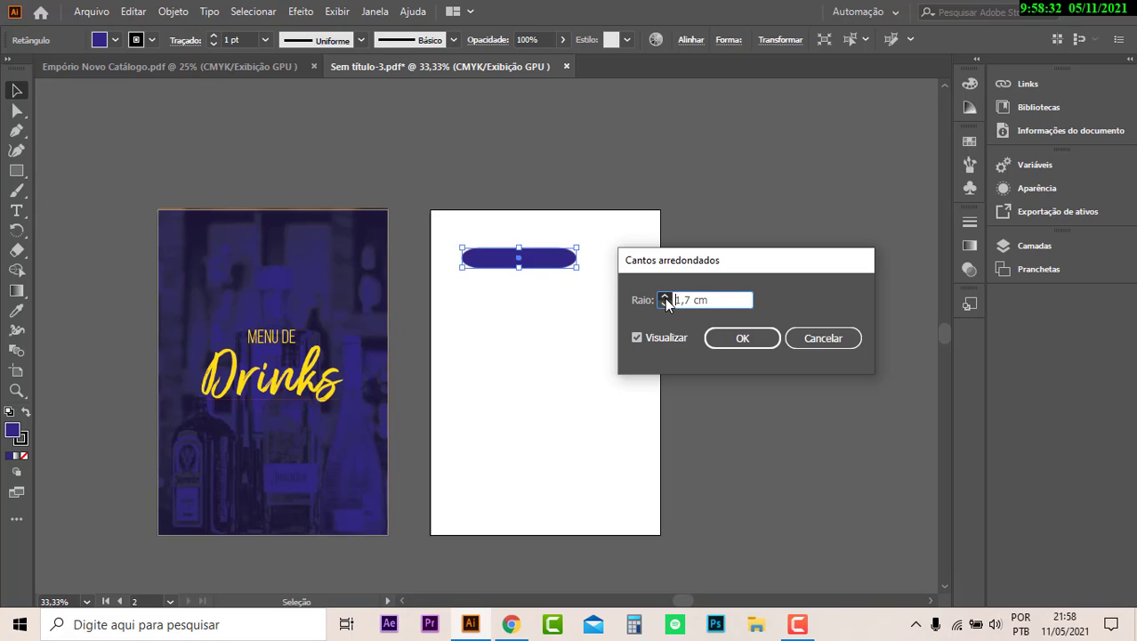
{"action": "scroll", "coordinate": [664, 298], "scroll_direction": "up", "scroll_amount": 8}
{"action": "scroll", "coordinate": [665, 297], "scroll_direction": "up", "scroll_amount": 8}
{"action": "left_click", "coordinate": [828, 340]}
{"action": "left_click", "coordinate": [117, 153]}
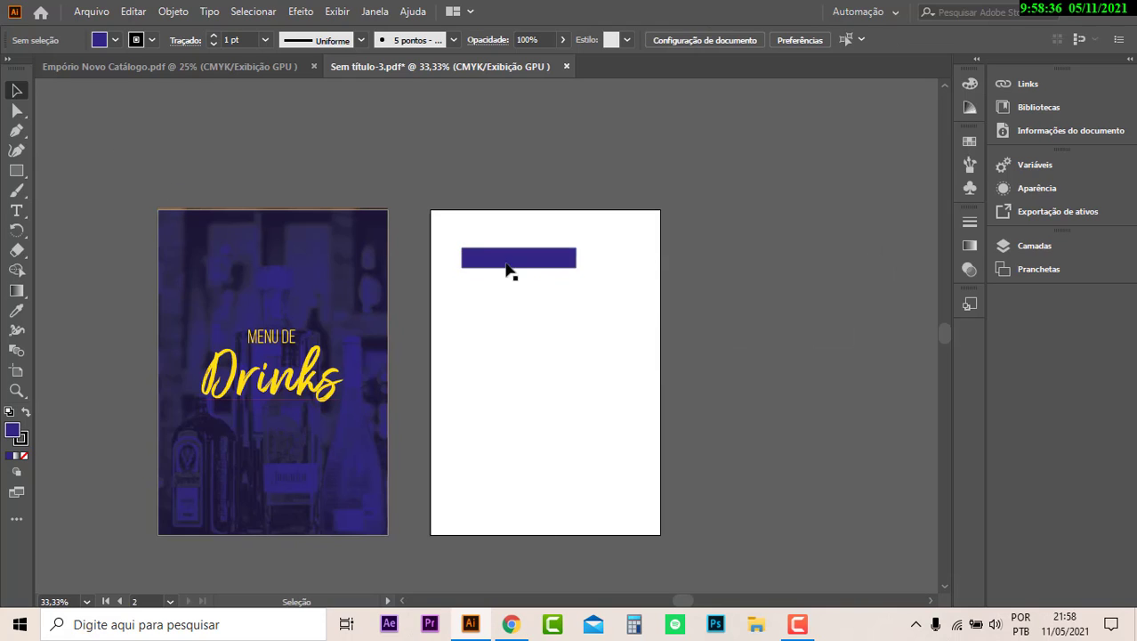
Drag the live-corner widget to round the bar's top-right corner into a large curve
{"action": "left_click", "coordinate": [535, 268]}
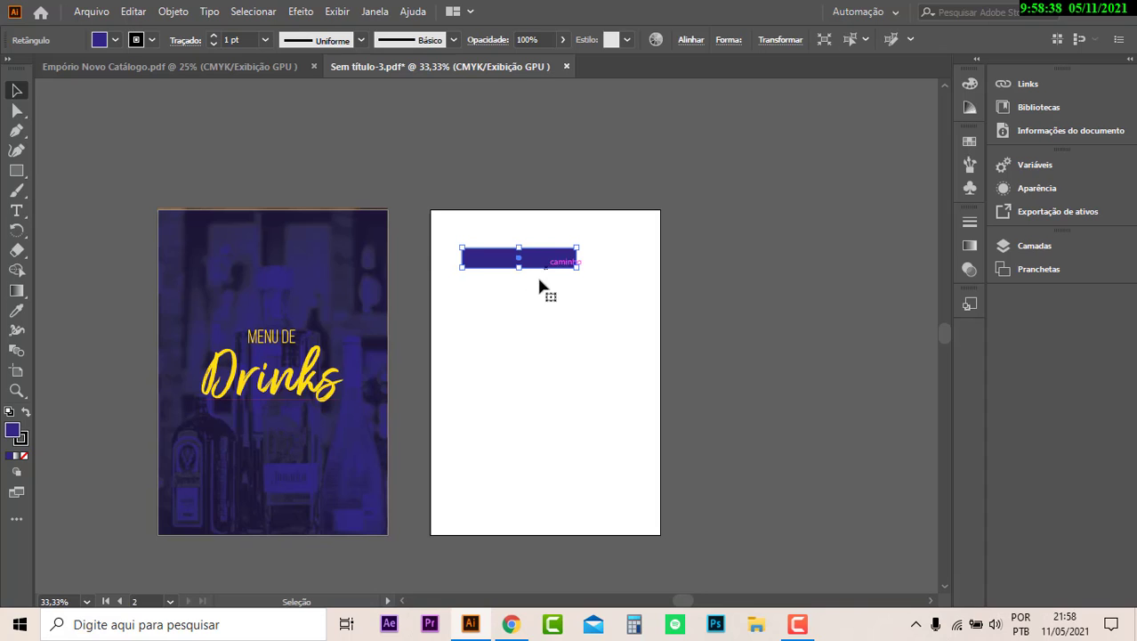
{"action": "left_click", "coordinate": [16, 109]}
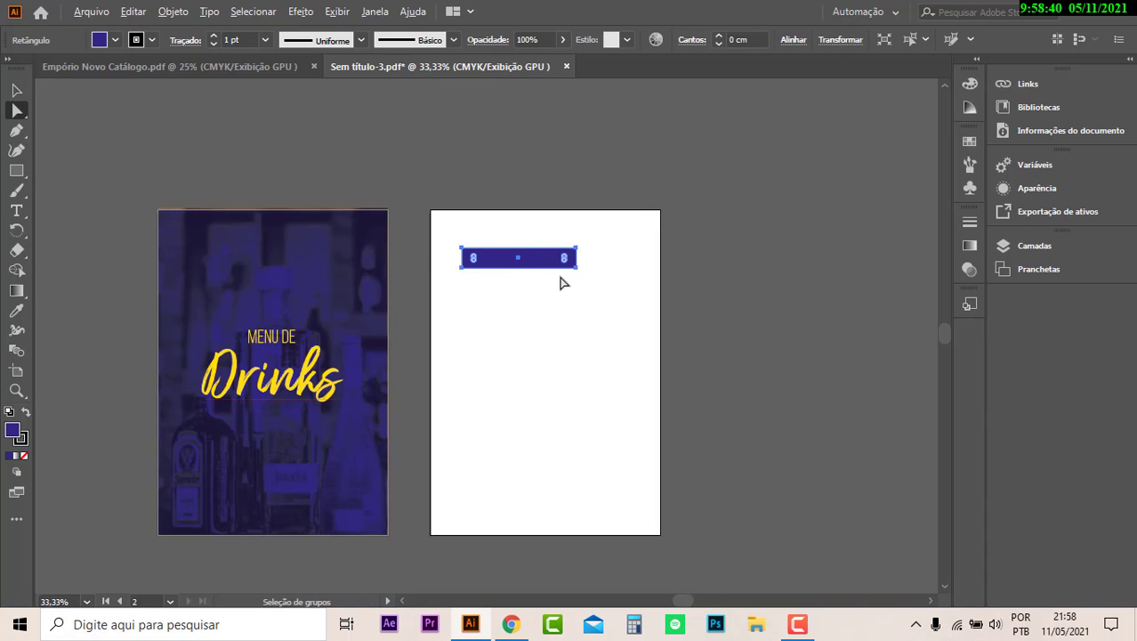
{"action": "scroll", "coordinate": [561, 282], "scroll_direction": "up", "scroll_amount": 1}
{"action": "scroll", "coordinate": [583, 271], "scroll_direction": "up", "scroll_amount": 2}
{"action": "scroll", "coordinate": [581, 303], "scroll_direction": "up", "scroll_amount": 1}
{"action": "scroll", "coordinate": [567, 310], "scroll_direction": "up", "scroll_amount": 1}
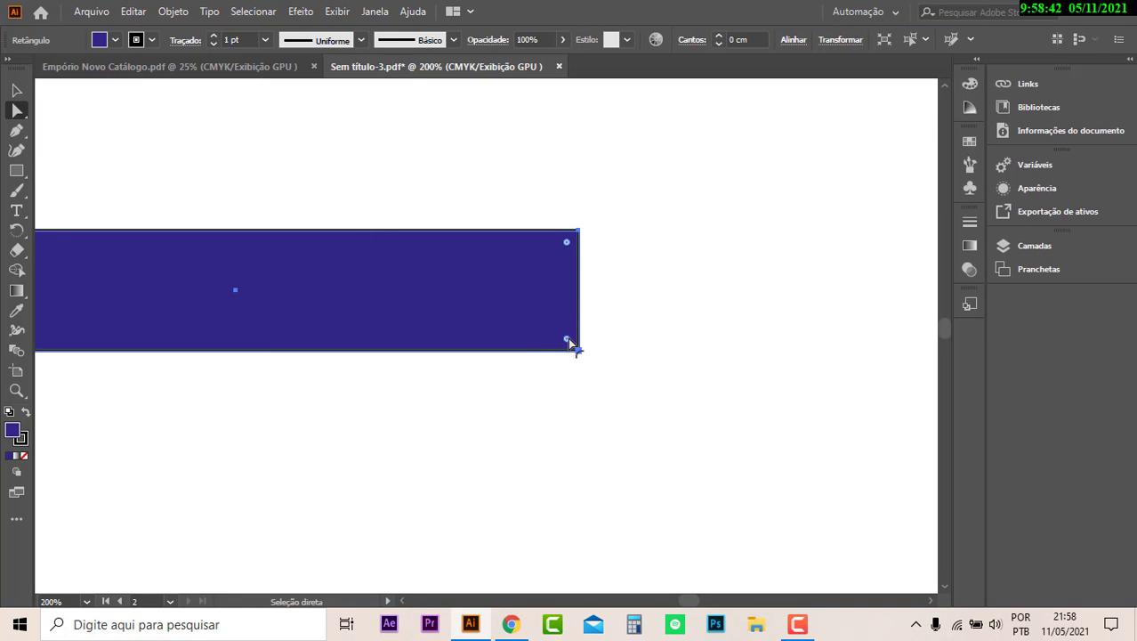
{"action": "left_click_drag", "start_coordinate": [566, 339], "coordinate": [619, 356]}
{"action": "left_click_drag", "start_coordinate": [568, 249], "coordinate": [463, 383]}
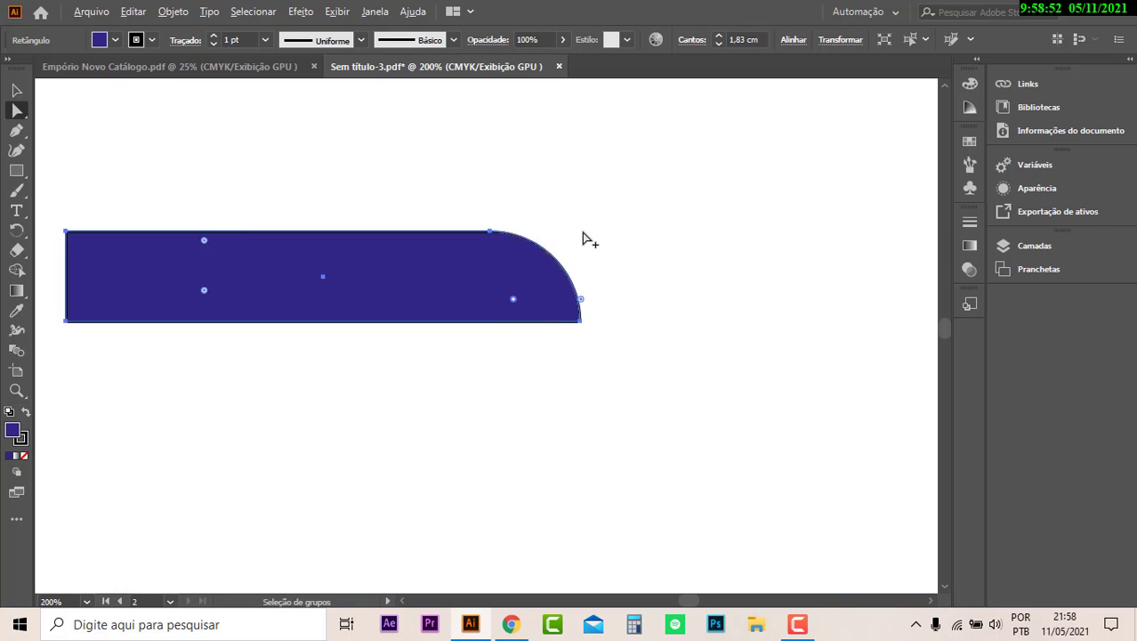
{"action": "key", "text": "ctrl+1"}
Set the bar's stroke to None and undo a trial rounding of its left corners
{"action": "left_click", "coordinate": [849, 292]}
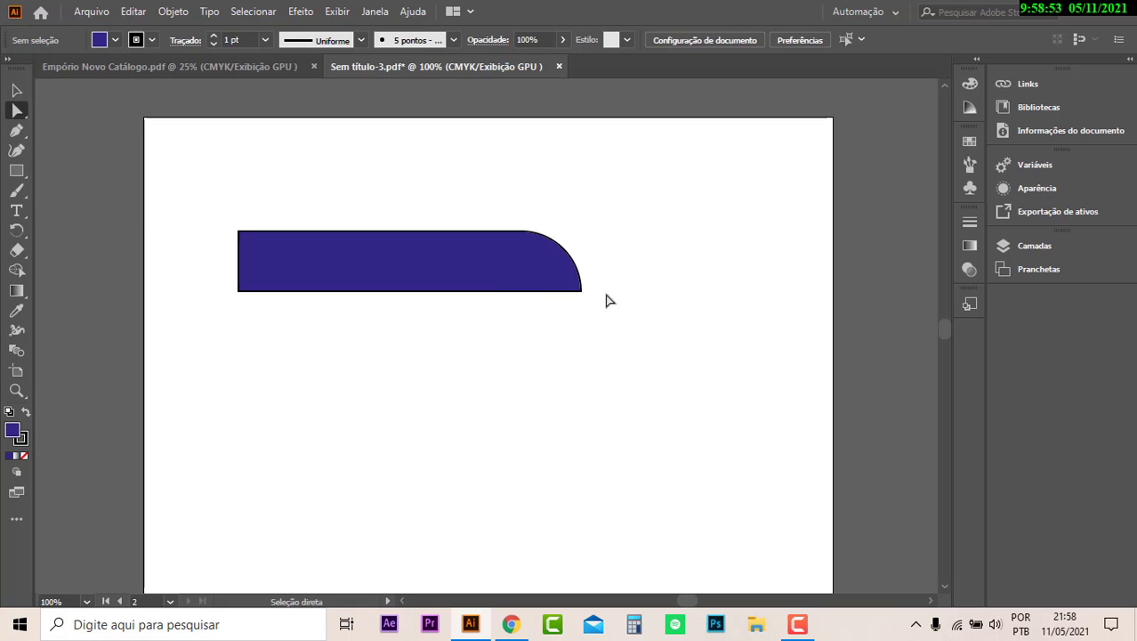
{"action": "left_click", "coordinate": [321, 262]}
{"action": "left_click", "coordinate": [22, 439]}
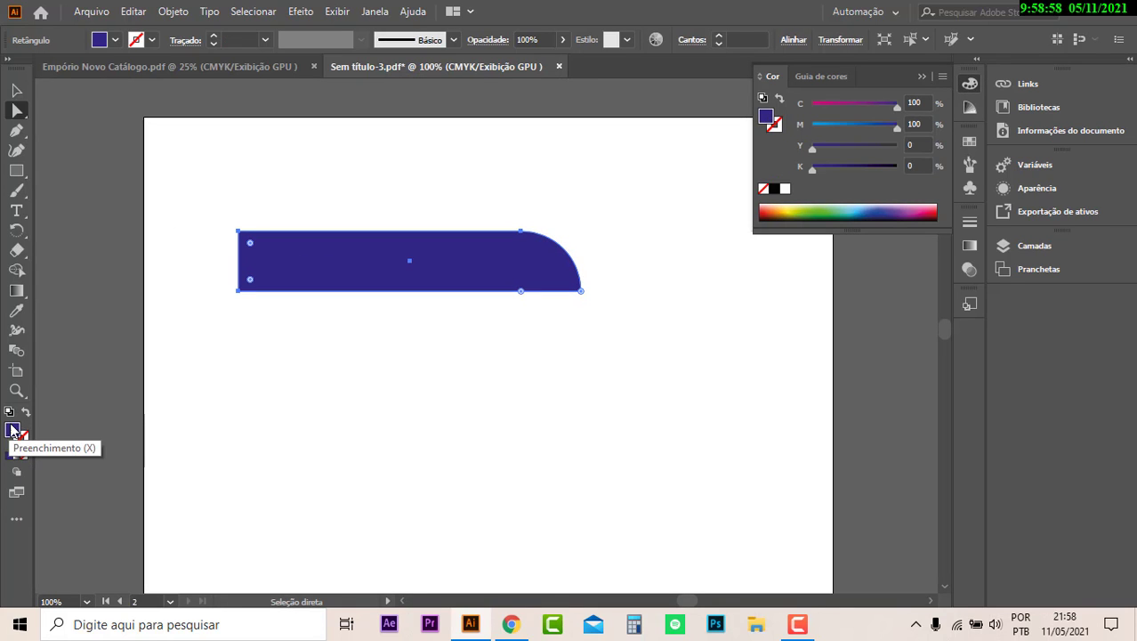
{"action": "left_click", "coordinate": [925, 78]}
{"action": "left_click", "coordinate": [238, 231]}
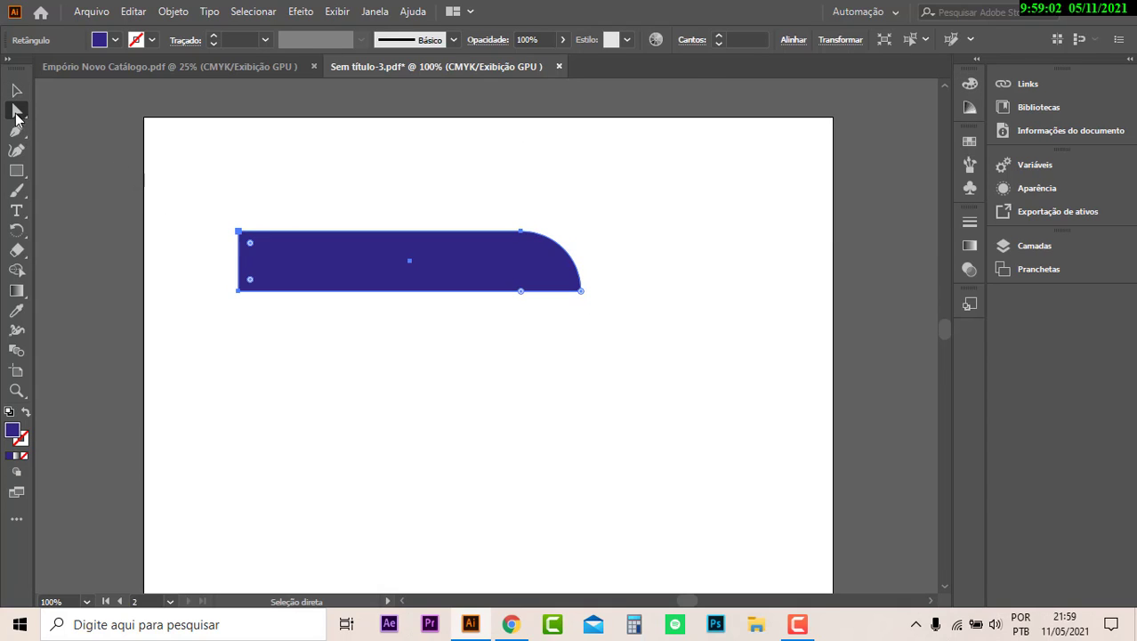
{"action": "left_click_drag", "start_coordinate": [250, 243], "coordinate": [368, 325]}
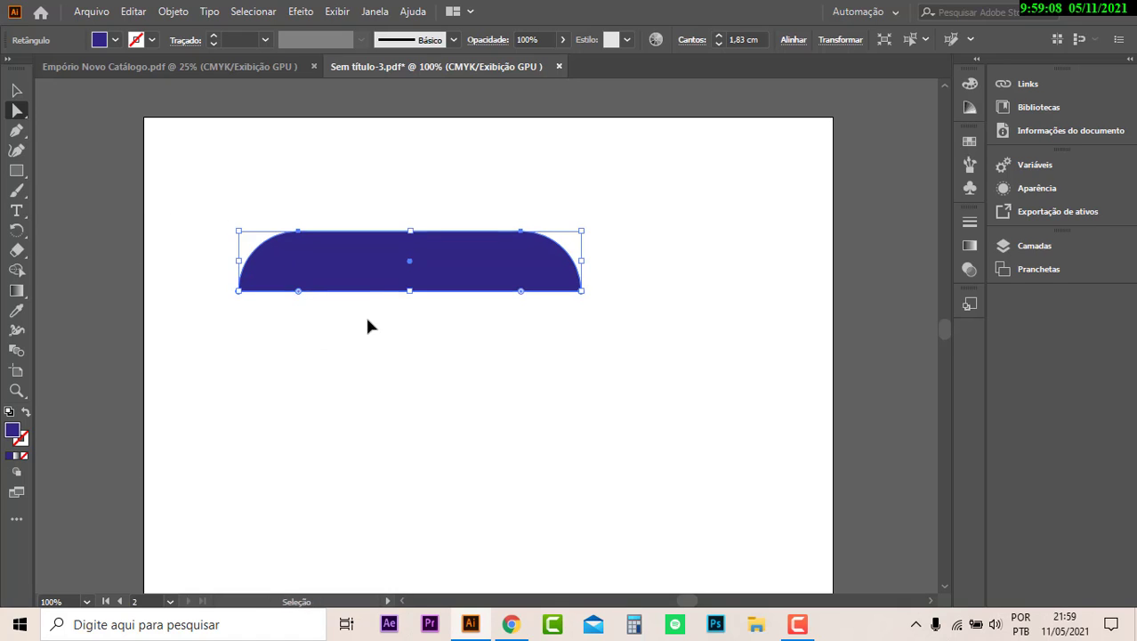
{"action": "key", "text": "ctrl+z"}
{"action": "left_click", "coordinate": [119, 178]}
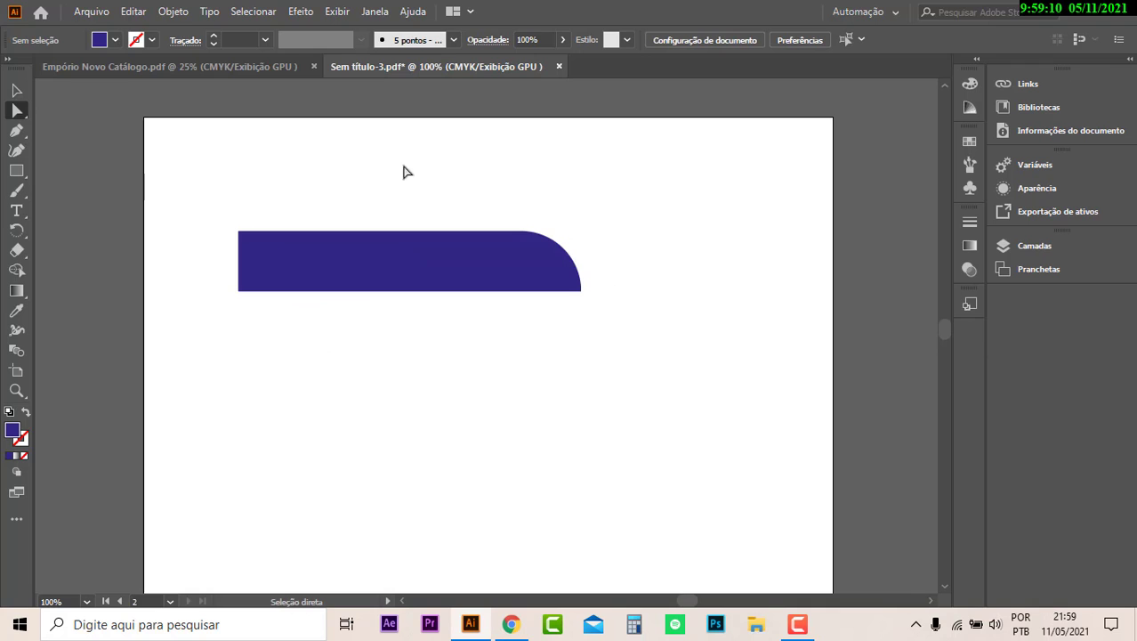
Compare with the catalogue tab and rotate the bar 180° so its curve sits bottom-left
{"action": "left_click", "coordinate": [173, 65]}
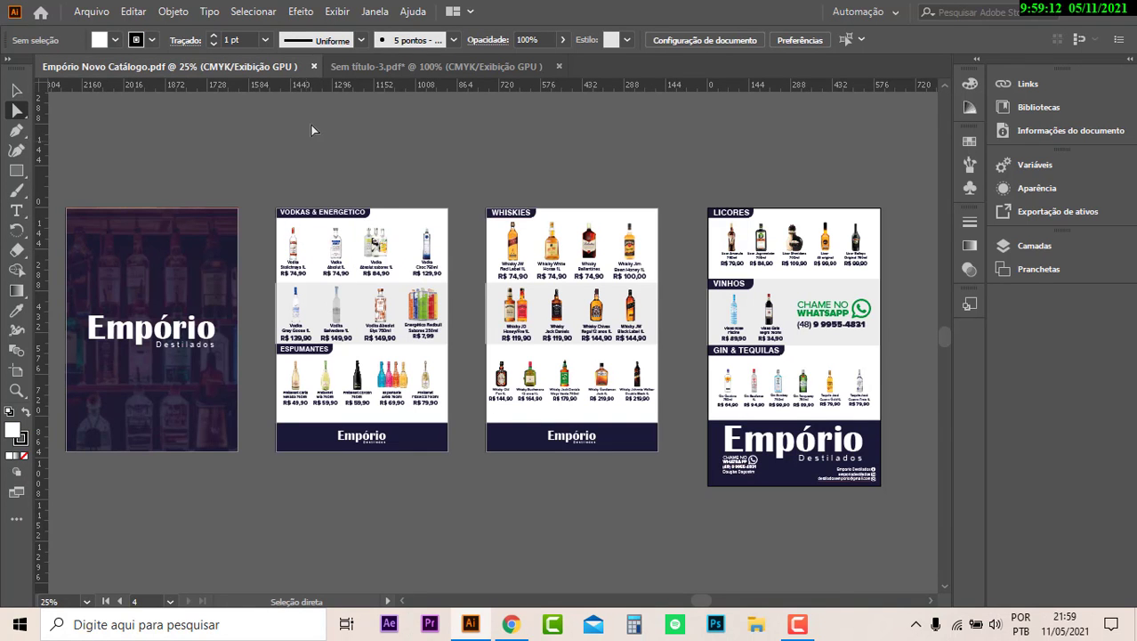
{"action": "left_click", "coordinate": [374, 68]}
{"action": "left_click", "coordinate": [383, 255]}
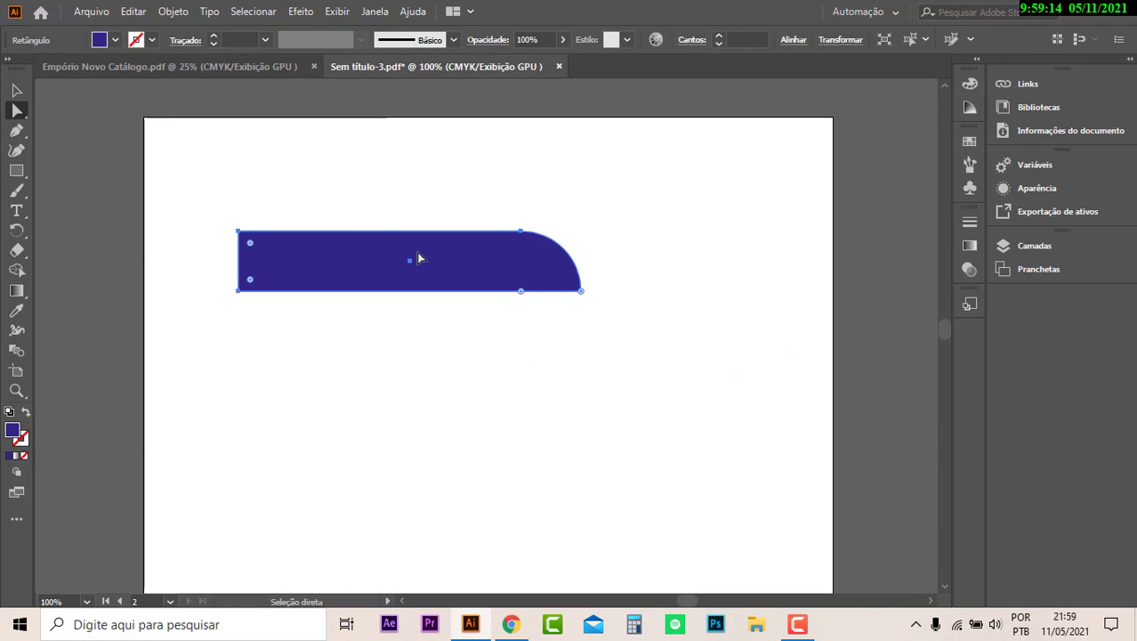
{"action": "left_click", "coordinate": [16, 90]}
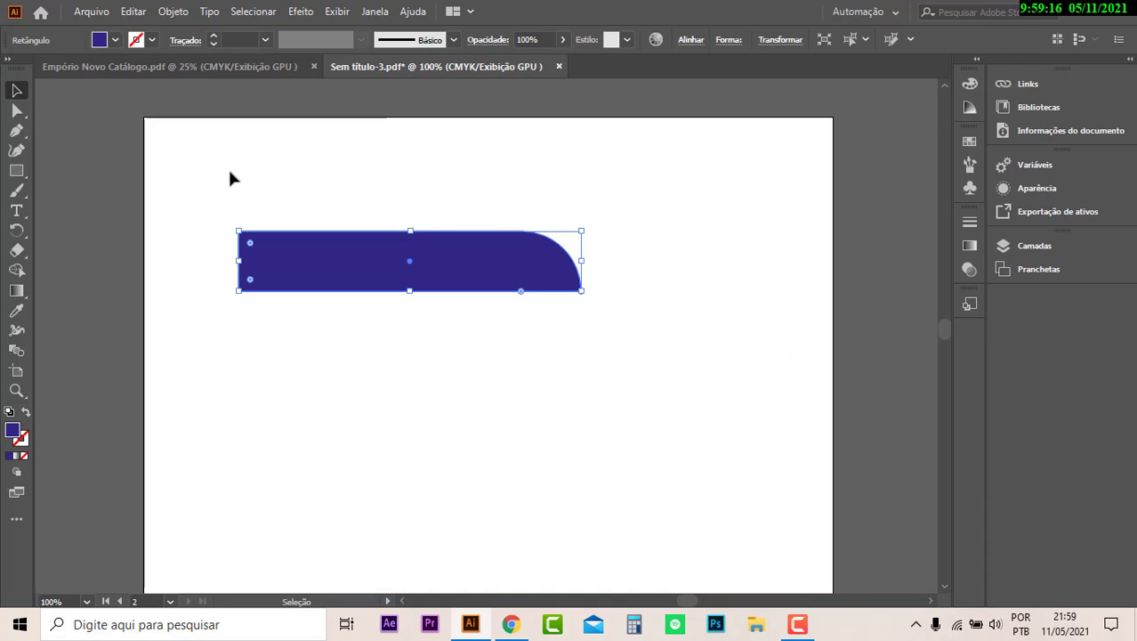
{"action": "left_click_drag", "start_coordinate": [596, 281], "coordinate": [324, 244]}
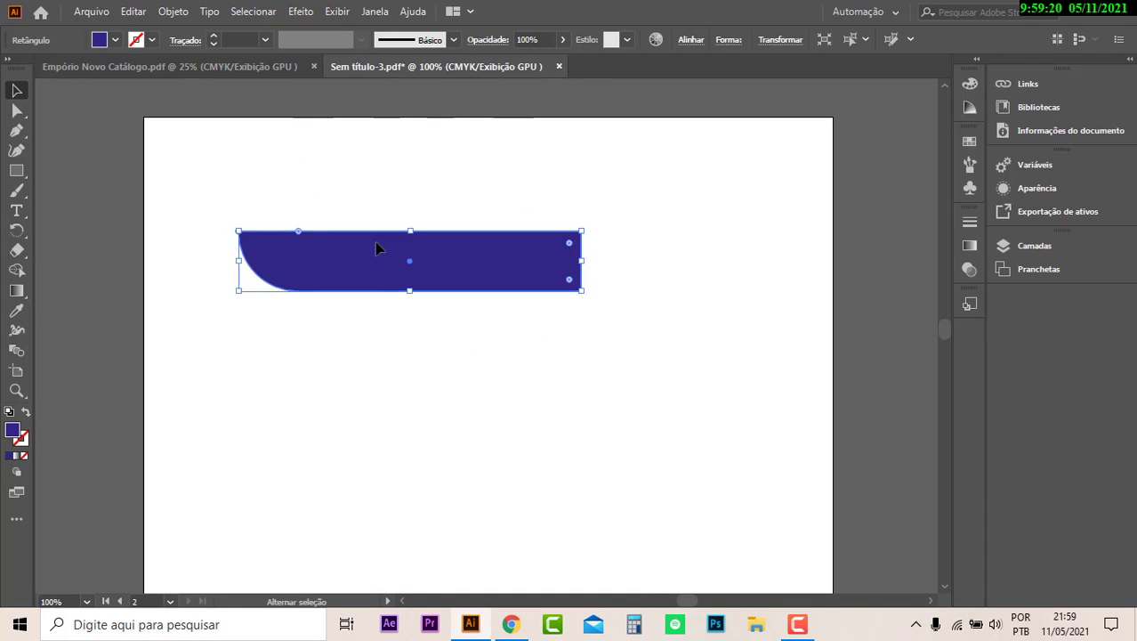
{"action": "left_click", "coordinate": [98, 63]}
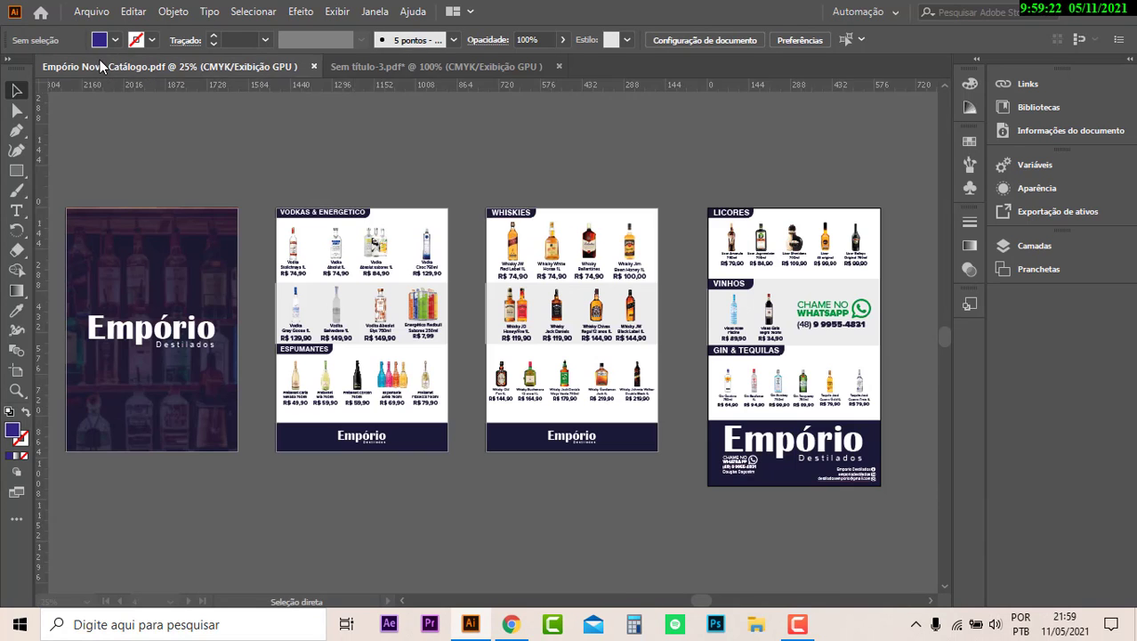
{"action": "left_click", "coordinate": [392, 68]}
{"action": "left_click", "coordinate": [393, 247]}
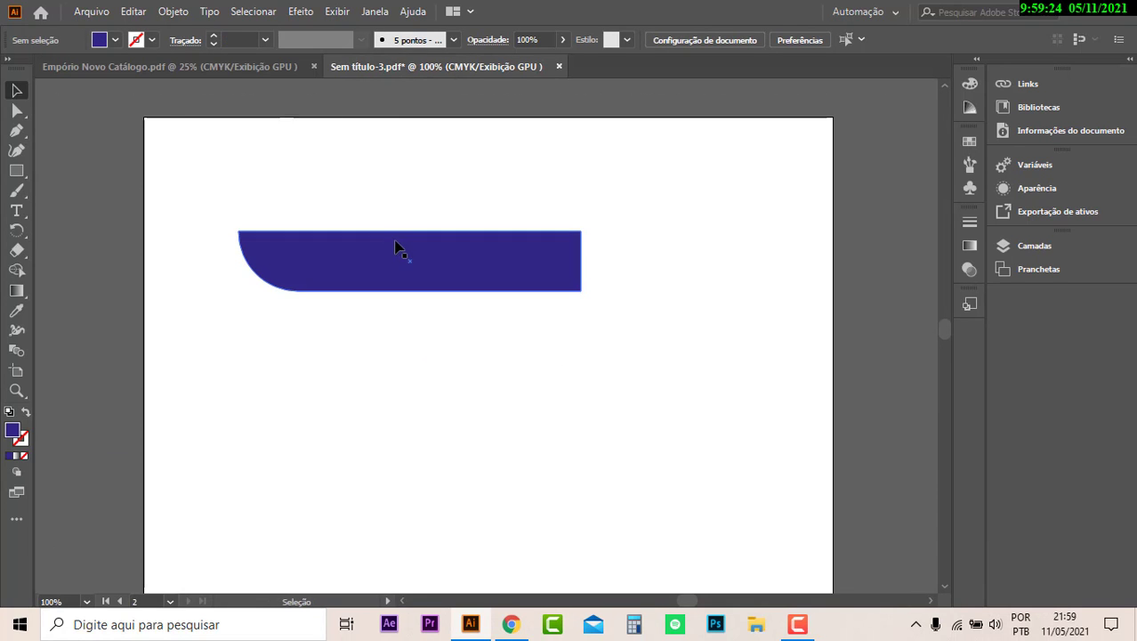
Reflect the blue header bar vertically so its curve sits at the bottom right
{"action": "right_click", "coordinate": [484, 270]}
{"action": "mouse_move", "coordinate": [579, 503]}
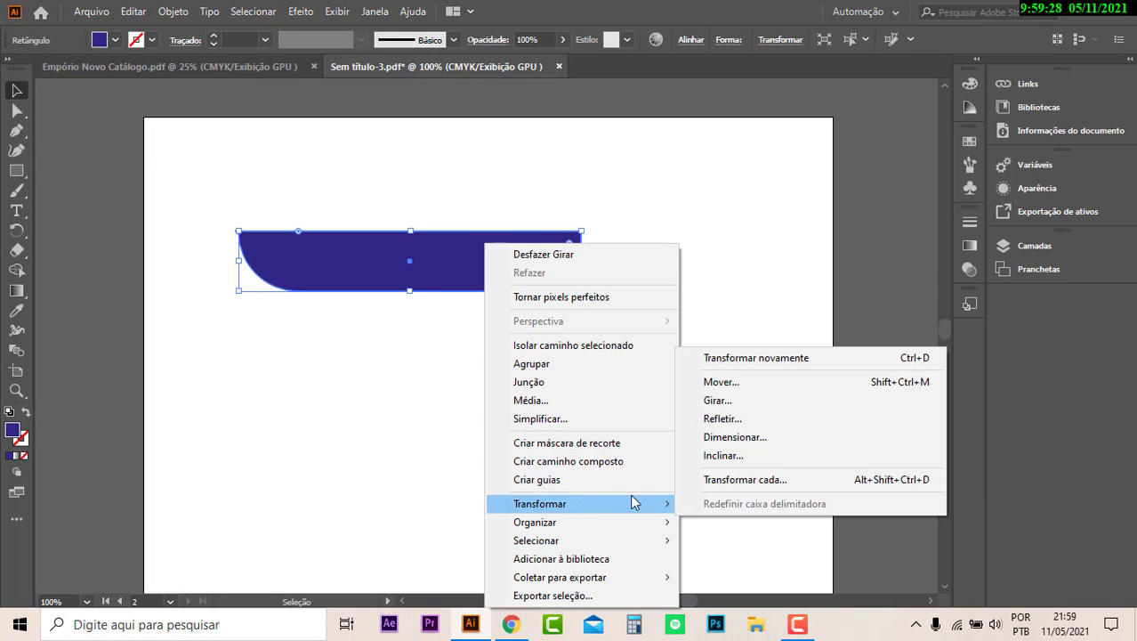
{"action": "left_click", "coordinate": [751, 421]}
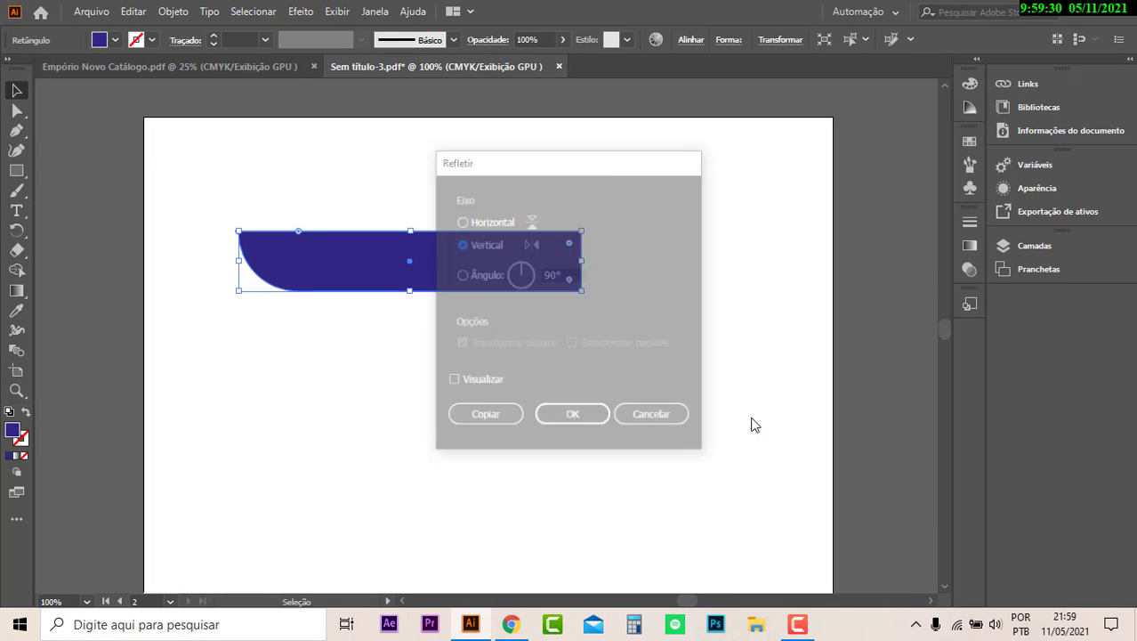
{"action": "left_click", "coordinate": [449, 382]}
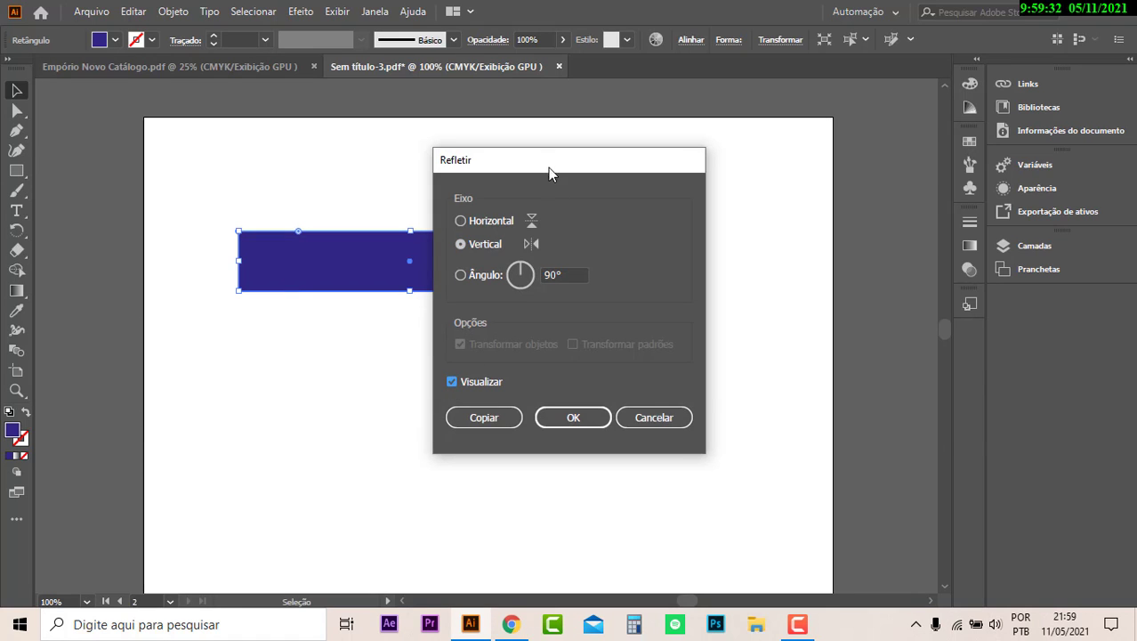
{"action": "left_click_drag", "start_coordinate": [551, 168], "coordinate": [906, 148]}
{"action": "left_click", "coordinate": [927, 396]}
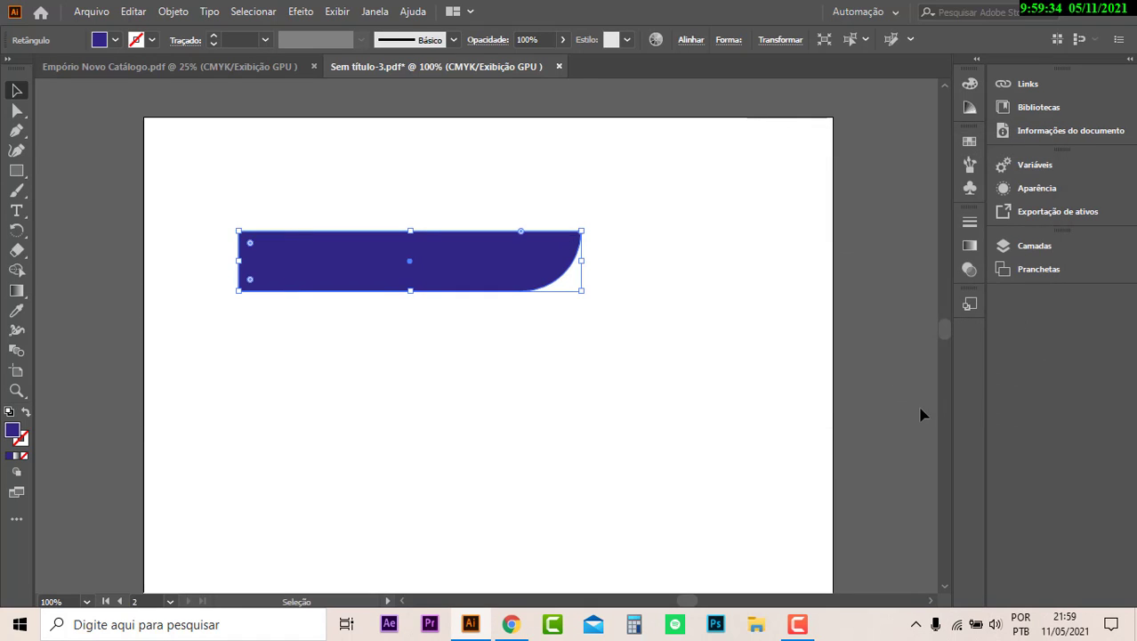
Move the mirrored bar flush to page two's top-left corner
{"action": "left_click", "coordinate": [643, 351]}
{"action": "left_click", "coordinate": [462, 283]}
{"action": "left_click_drag", "start_coordinate": [463, 283], "coordinate": [394, 169]}
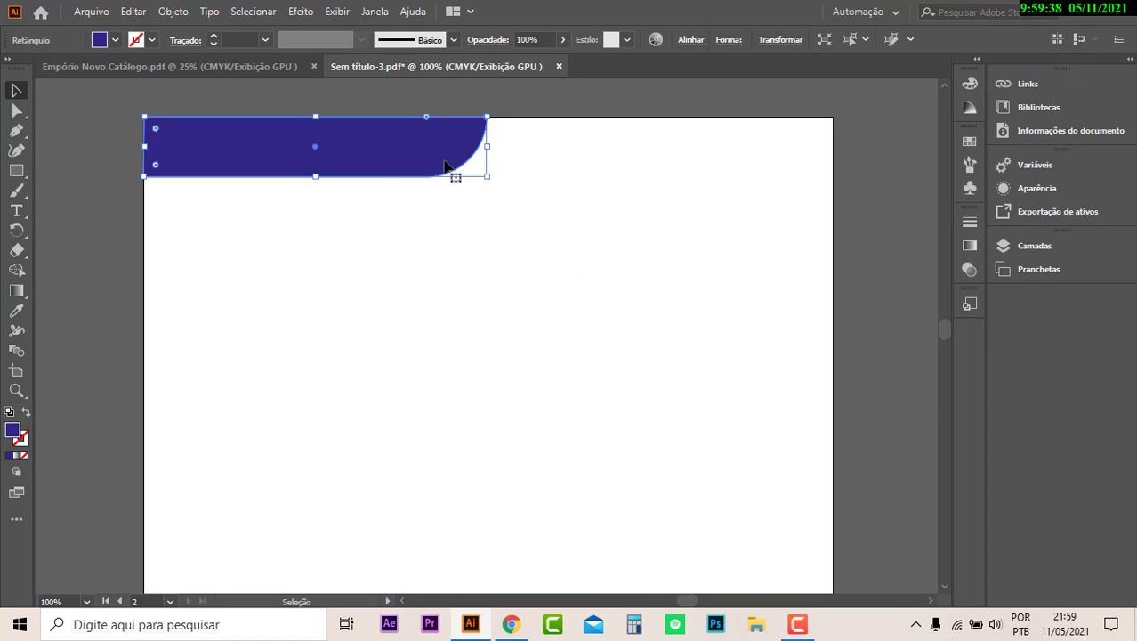
Narrow the header bar to 7,44 cm and place a text insertion point on the white page below
{"action": "left_click_drag", "start_coordinate": [486, 176], "coordinate": [442, 165]}
{"action": "left_click", "coordinate": [376, 180]}
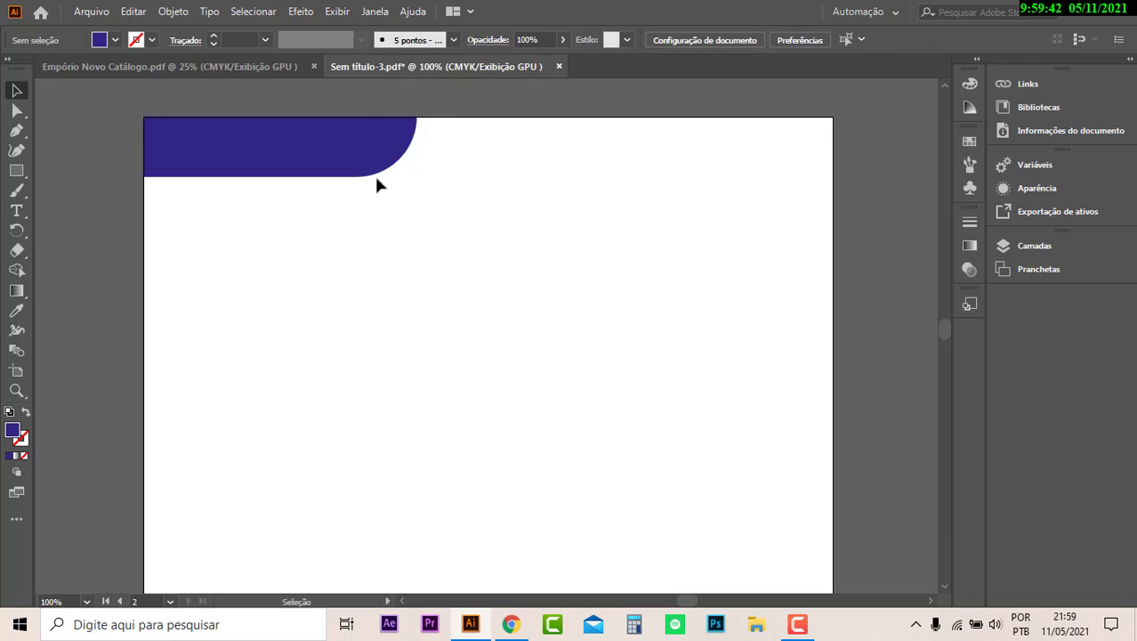
{"action": "scroll", "coordinate": [299, 241], "scroll_direction": "down", "scroll_amount": 1}
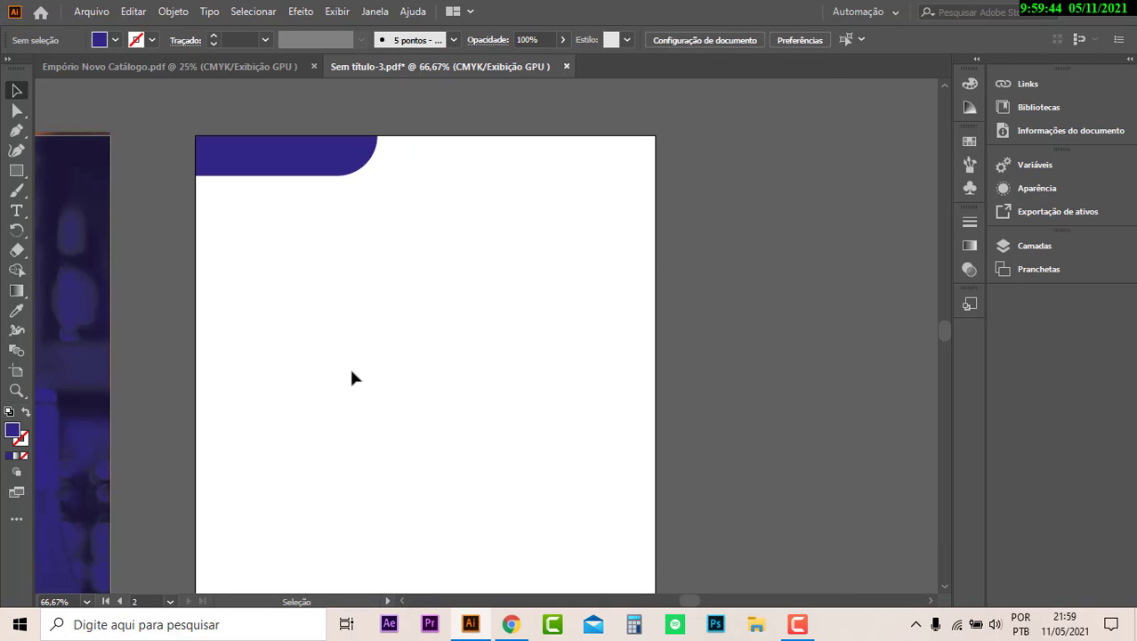
{"action": "key", "text": "t"}
{"action": "left_click", "coordinate": [322, 308]}
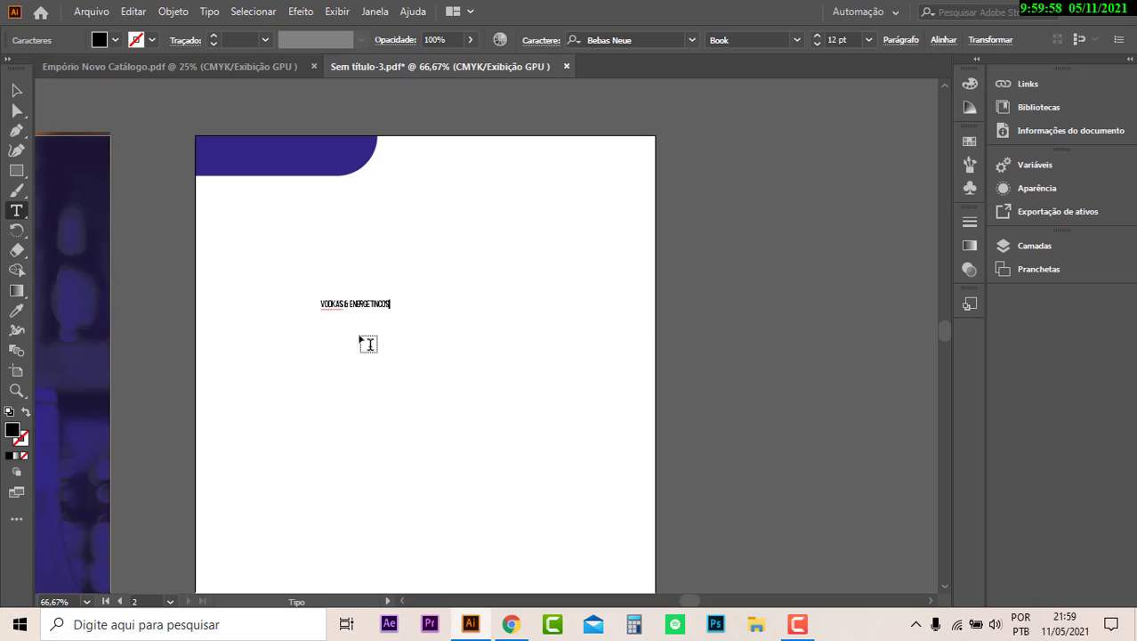
Make the heading text white and move it, enlarged, into the top-left of the purple banner
{"action": "left_click", "coordinate": [16, 90]}
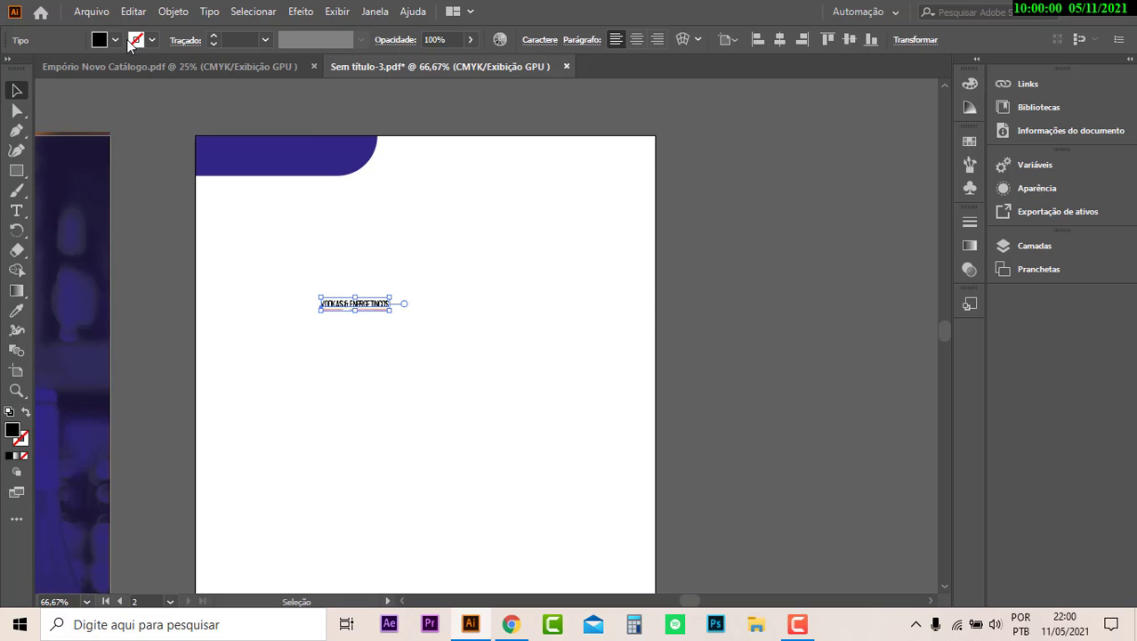
{"action": "left_click", "coordinate": [115, 40]}
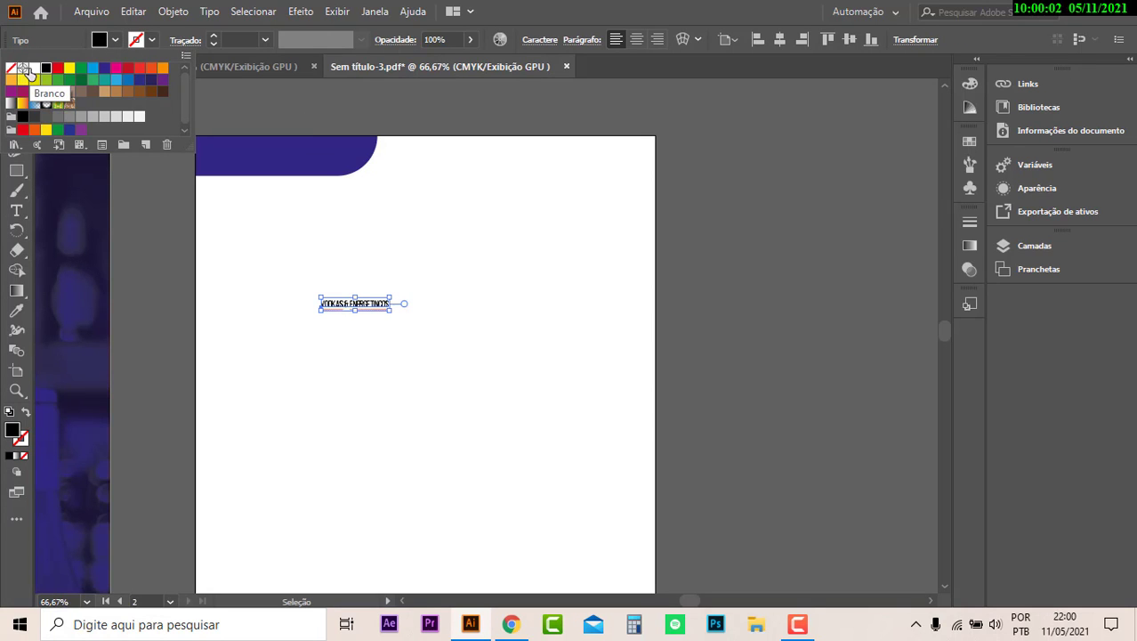
{"action": "left_click", "coordinate": [33, 69]}
{"action": "mouse_move", "coordinate": [339, 306]}
{"action": "left_mouse_down"}
{"action": "mouse_move", "coordinate": [233, 158]}
{"action": "mouse_move", "coordinate": [330, 177]}
{"action": "left_mouse_up"}
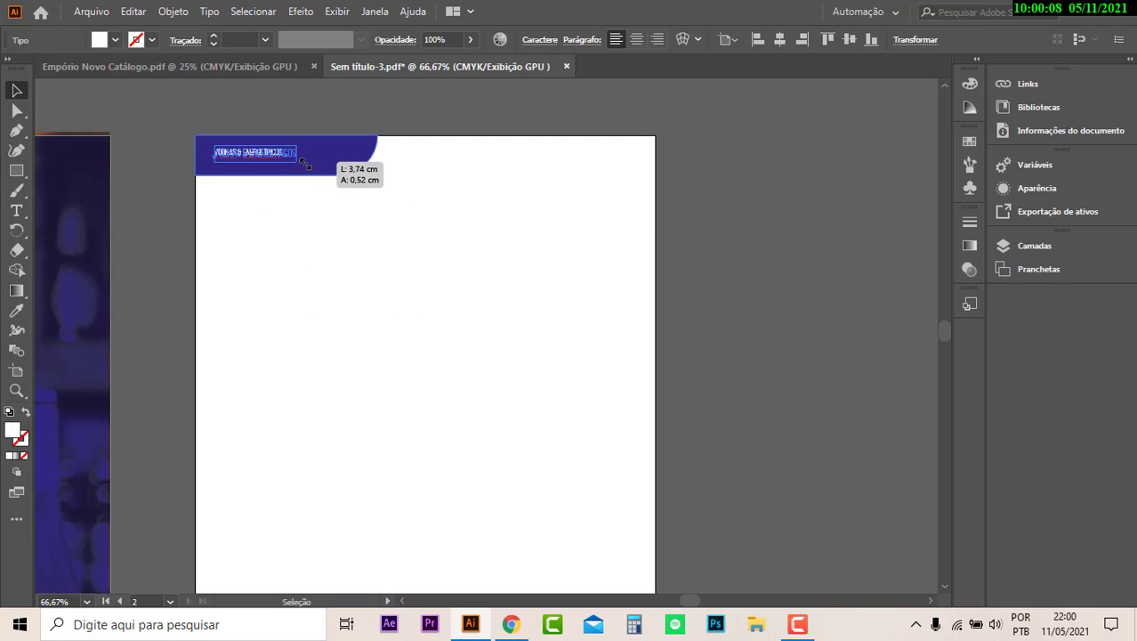
{"action": "left_click_drag", "start_coordinate": [330, 177], "coordinate": [345, 176]}
{"action": "left_click", "coordinate": [244, 195]}
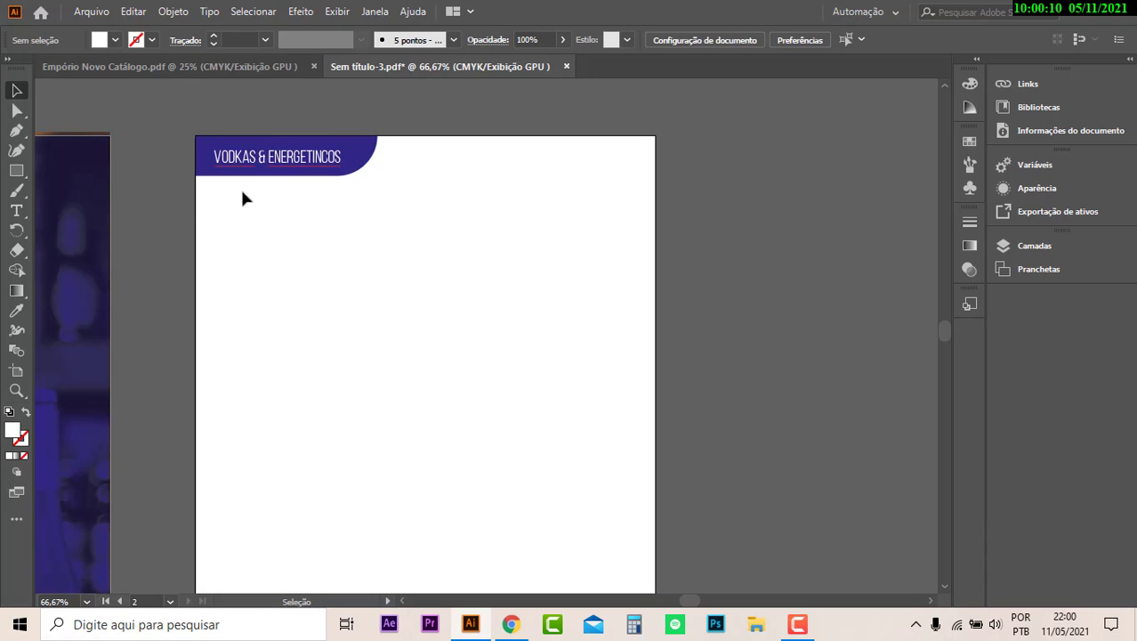
{"action": "scroll", "coordinate": [267, 213], "scroll_direction": "up", "scroll_amount": 2}
{"action": "scroll", "coordinate": [304, 234], "scroll_direction": "up", "scroll_amount": 1}
Set the heading's font style to Bold
{"action": "left_click", "coordinate": [290, 222]}
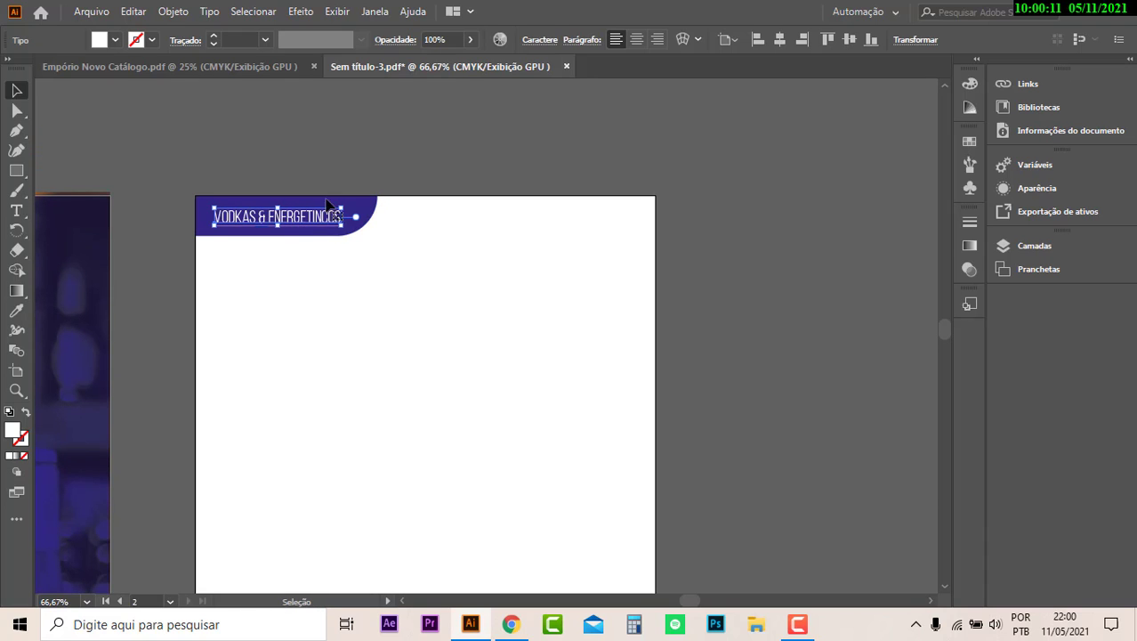
{"action": "left_click", "coordinate": [540, 40]}
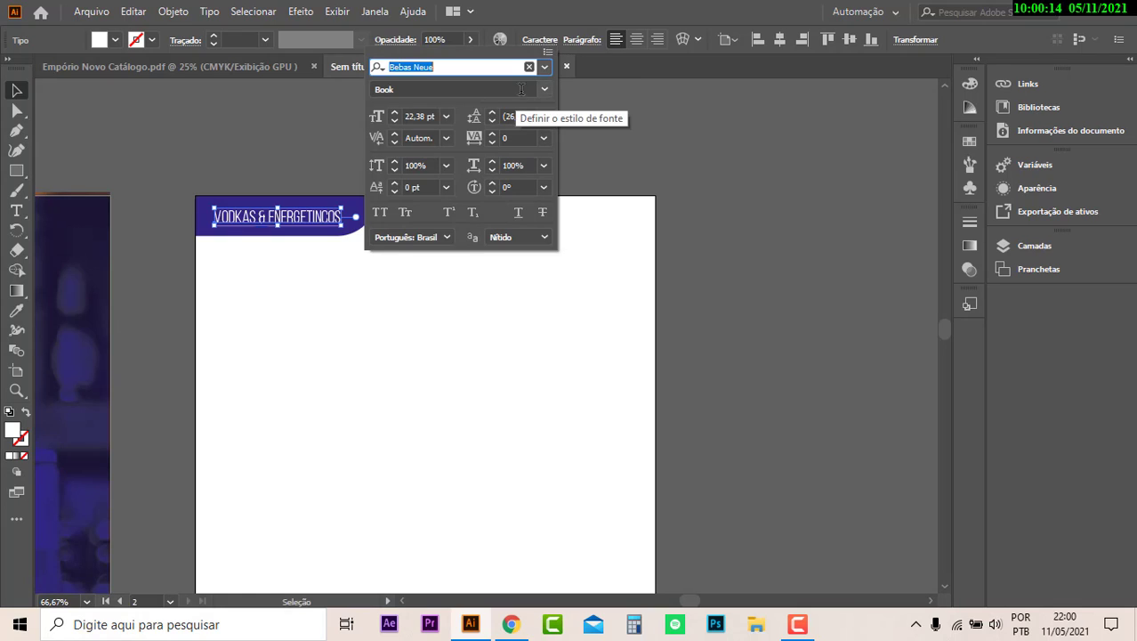
{"action": "left_click", "coordinate": [547, 90]}
{"action": "left_click", "coordinate": [460, 161]}
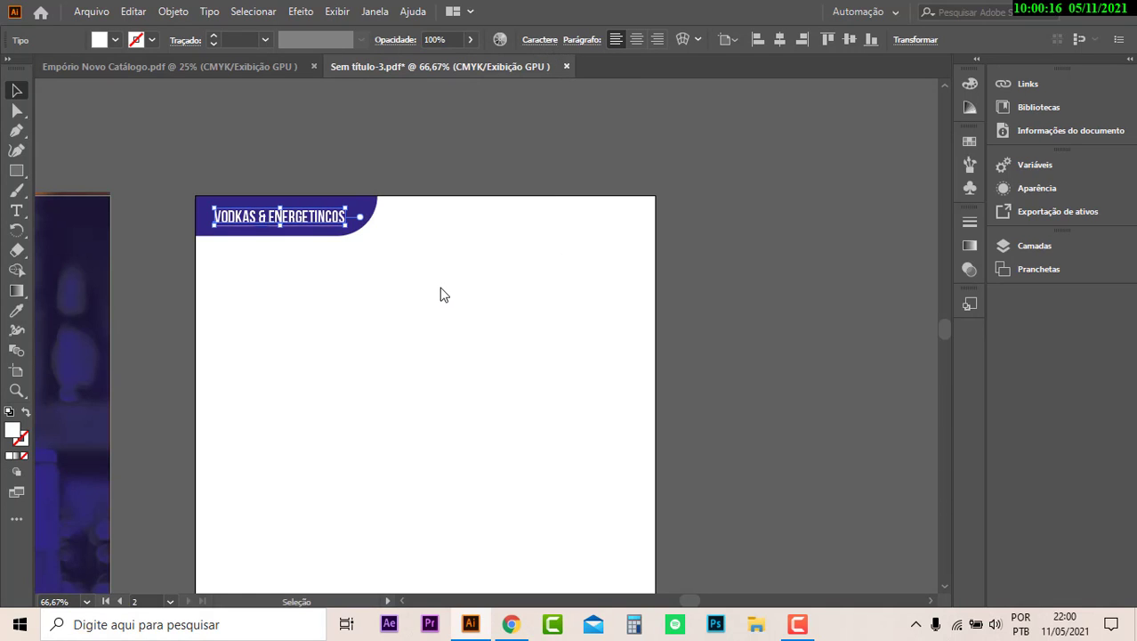
Correct the ENERGETINCOS typo to ENERGETICOS and bring up Empório Novo Catálogo.pdf
{"action": "triple_click", "coordinate": [335, 222]}
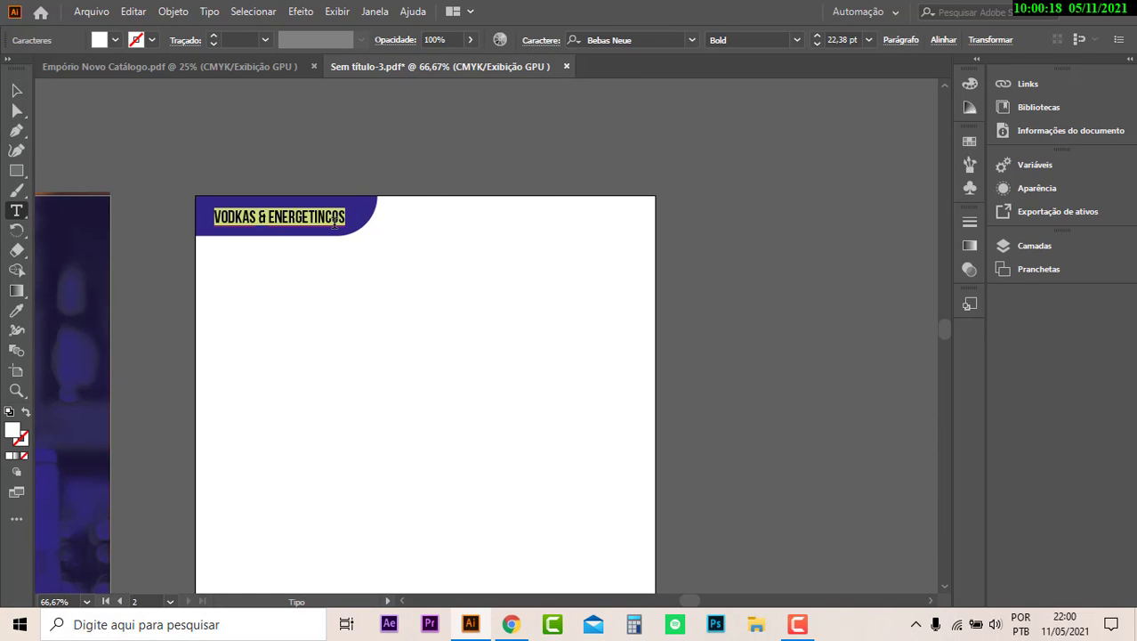
{"action": "left_click", "coordinate": [301, 216]}
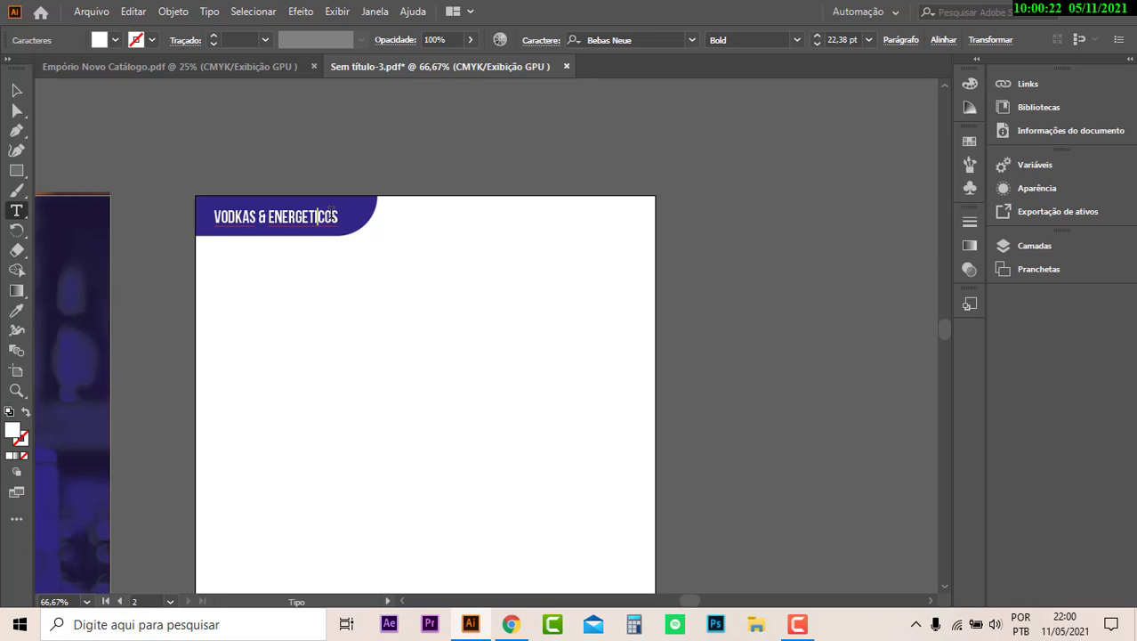
{"action": "left_click", "coordinate": [16, 90]}
{"action": "left_click", "coordinate": [274, 348]}
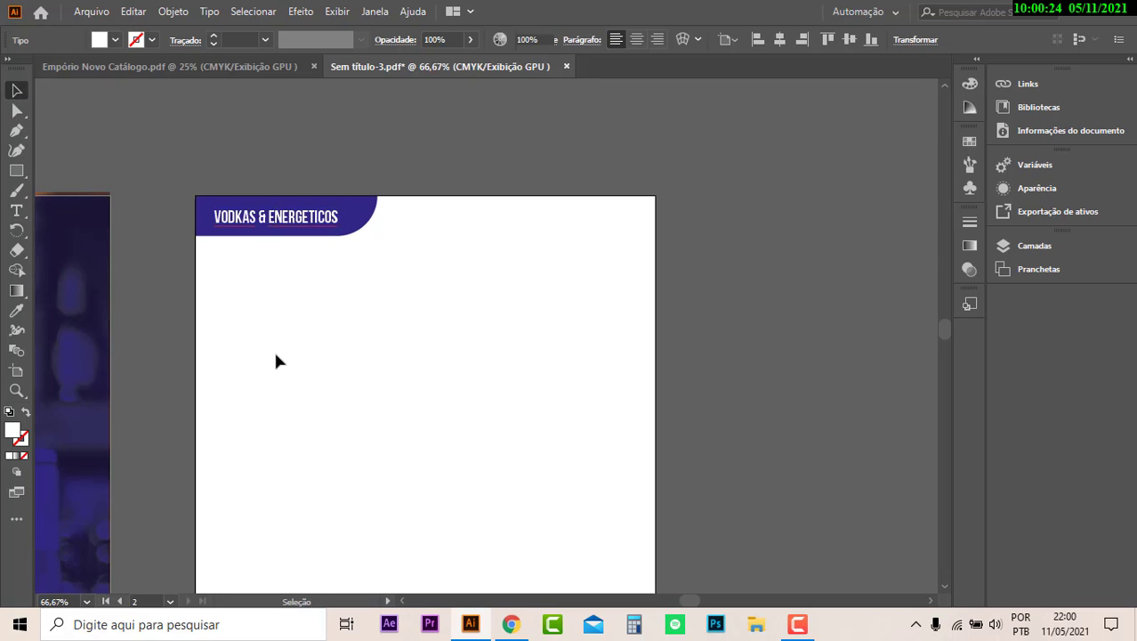
{"action": "left_click", "coordinate": [200, 67]}
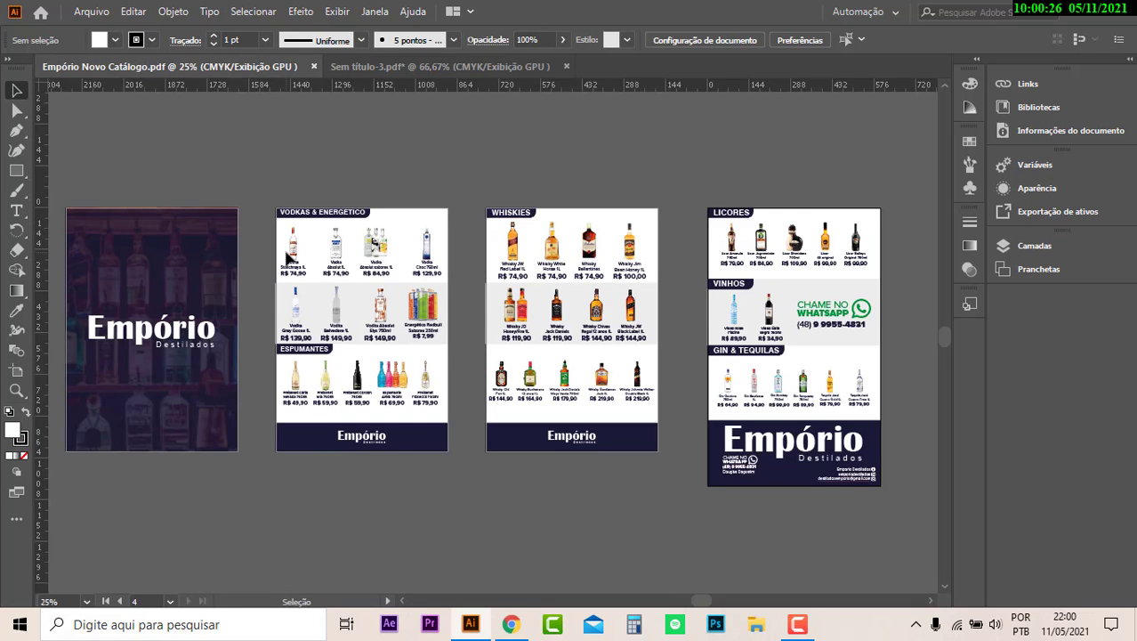
Zoom in on the vodka product row in Empório Novo Catálogo.pdf
{"action": "scroll", "coordinate": [287, 256], "scroll_direction": "up", "scroll_amount": 1}
{"action": "scroll", "coordinate": [363, 173], "scroll_direction": "up", "scroll_amount": 1}
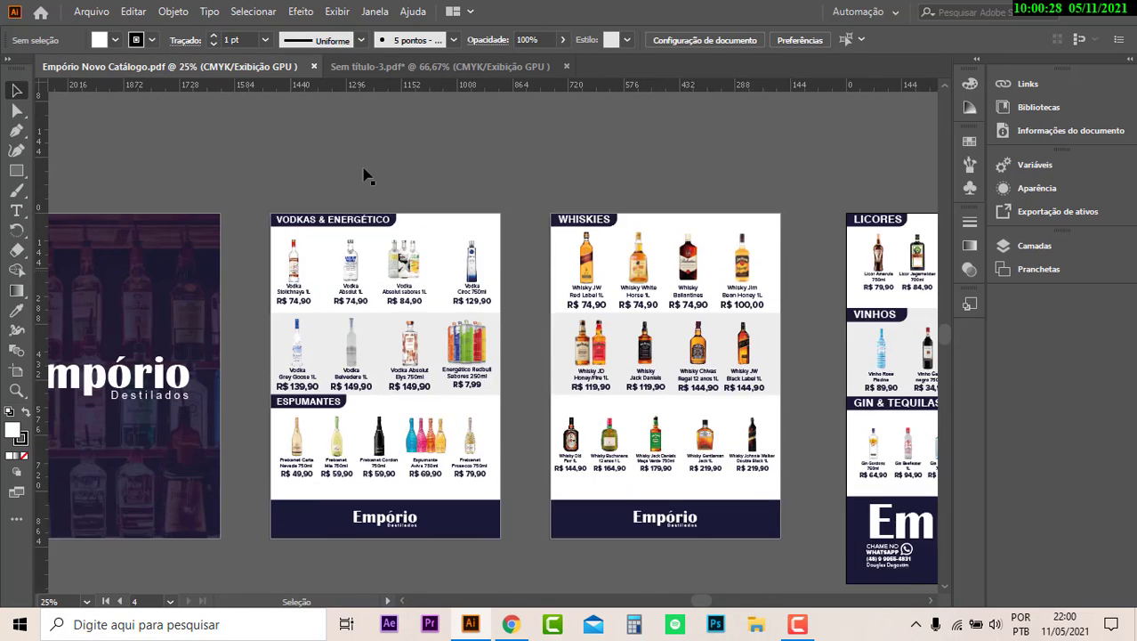
{"action": "scroll", "coordinate": [355, 185], "scroll_direction": "up", "scroll_amount": 3}
{"action": "scroll", "coordinate": [334, 353], "scroll_direction": "up", "scroll_amount": 4}
{"action": "scroll", "coordinate": [333, 353], "scroll_direction": "down", "scroll_amount": 1}
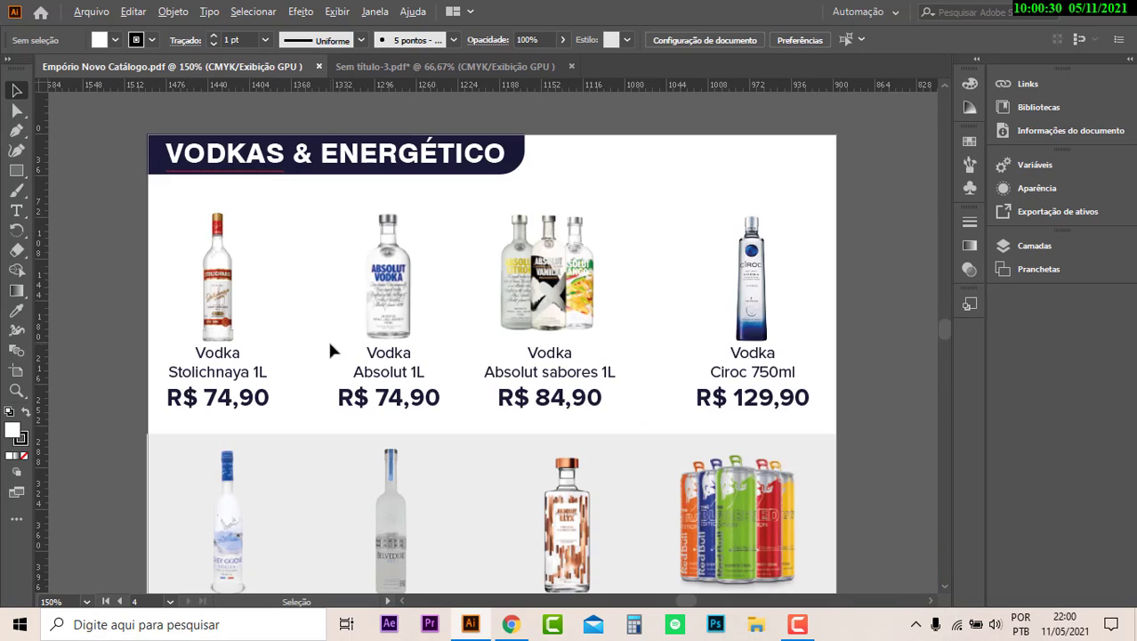
{"action": "scroll", "coordinate": [211, 374], "scroll_direction": "up", "scroll_amount": 5}
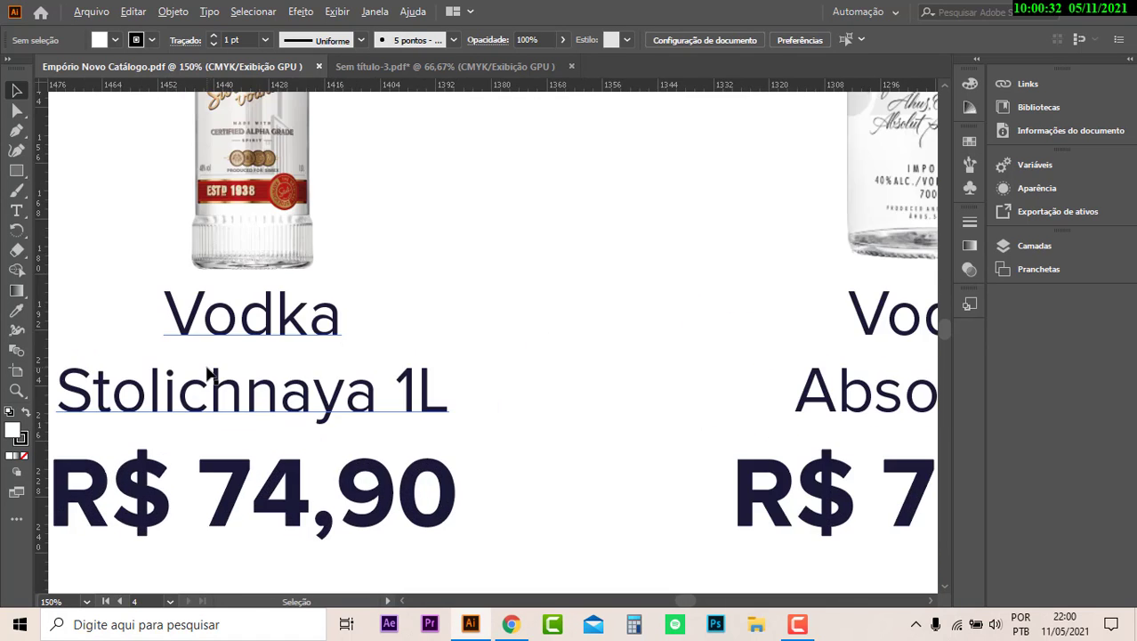
{"action": "scroll", "coordinate": [211, 376], "scroll_direction": "up", "scroll_amount": 3}
{"action": "scroll", "coordinate": [213, 373], "scroll_direction": "up", "scroll_amount": 2}
{"action": "scroll", "coordinate": [212, 372], "scroll_direction": "up", "scroll_amount": 3}
{"action": "scroll", "coordinate": [211, 374], "scroll_direction": "up", "scroll_amount": 1}
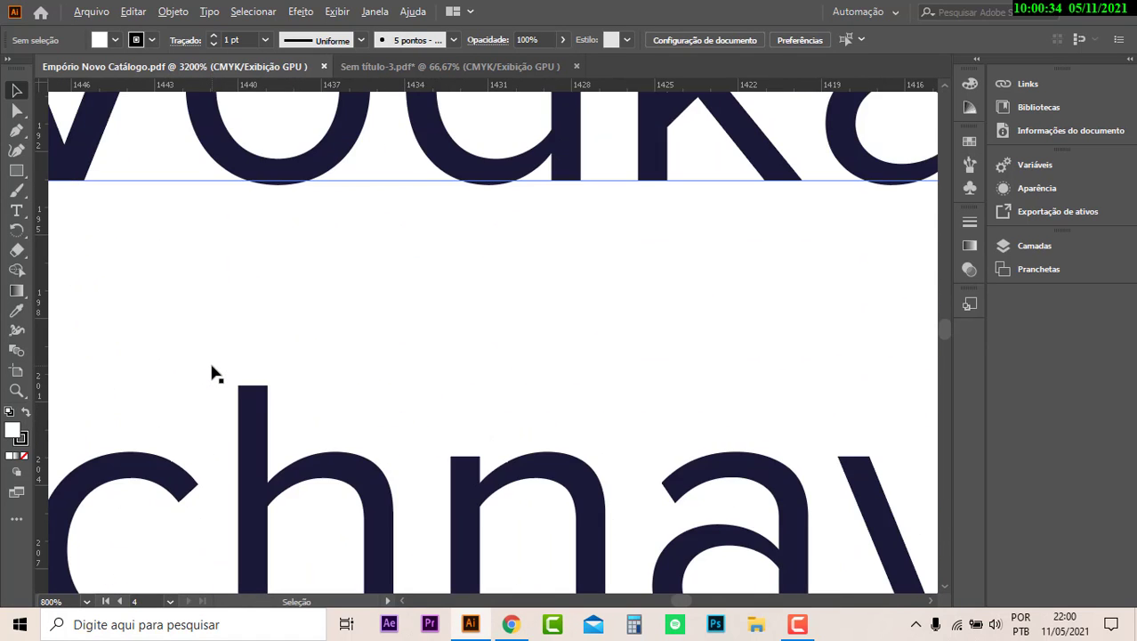
{"action": "scroll", "coordinate": [211, 374], "scroll_direction": "up", "scroll_amount": 1}
{"action": "scroll", "coordinate": [212, 374], "scroll_direction": "up", "scroll_amount": 1}
{"action": "scroll", "coordinate": [212, 373], "scroll_direction": "down", "scroll_amount": 8}
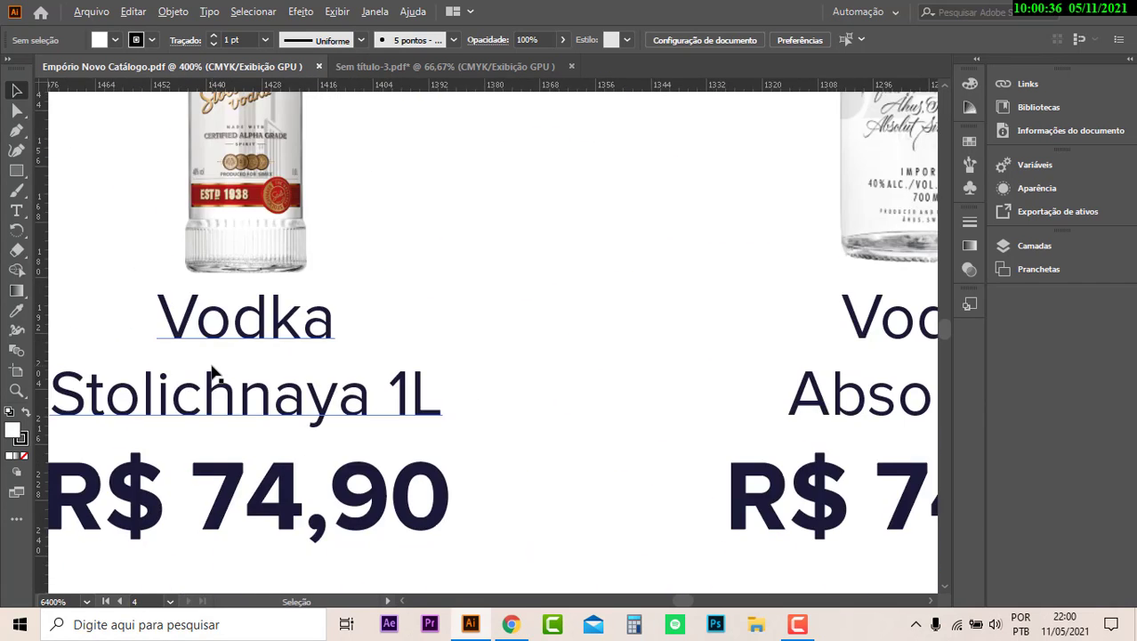
{"action": "scroll", "coordinate": [214, 373], "scroll_direction": "down", "scroll_amount": 3}
{"action": "left_click_drag", "start_coordinate": [253, 330], "coordinate": [328, 361]}
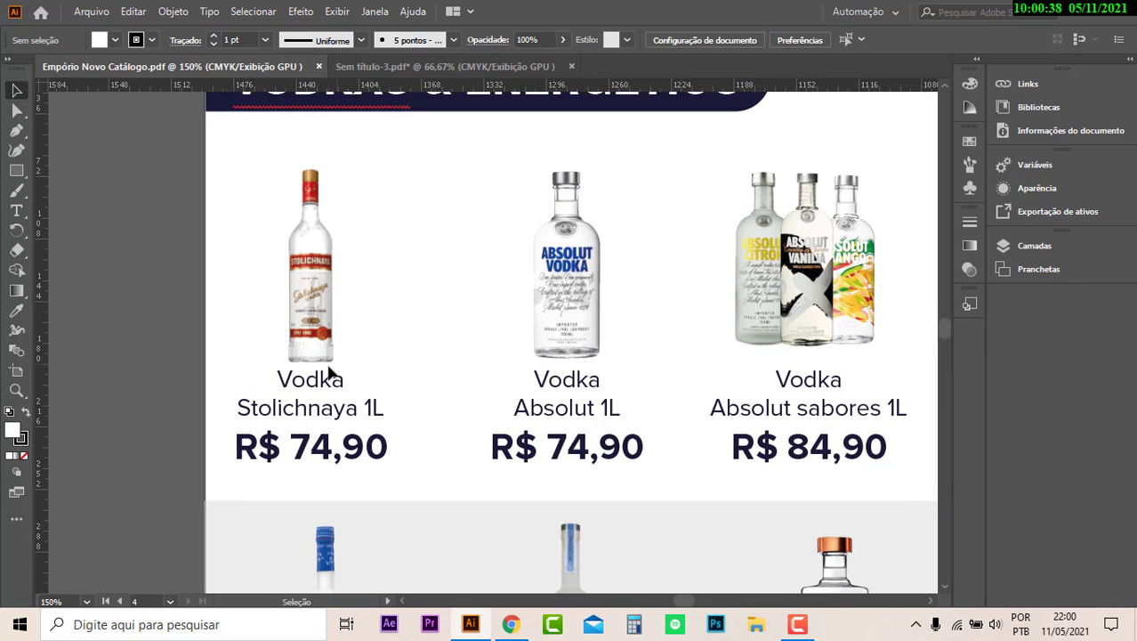
Pan to view the VODKAS & ENERGÉTICO title banner, then return to Sem título-3.pdf
{"action": "scroll", "coordinate": [326, 372], "scroll_direction": "down", "scroll_amount": 2}
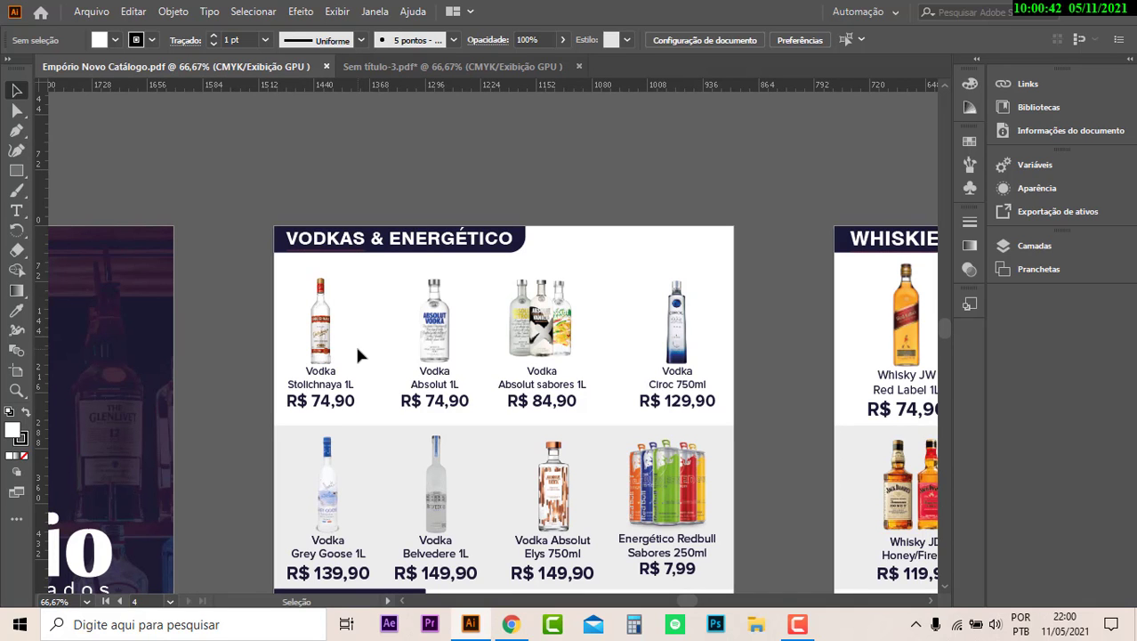
{"action": "scroll", "coordinate": [343, 345], "scroll_direction": "up", "scroll_amount": 2}
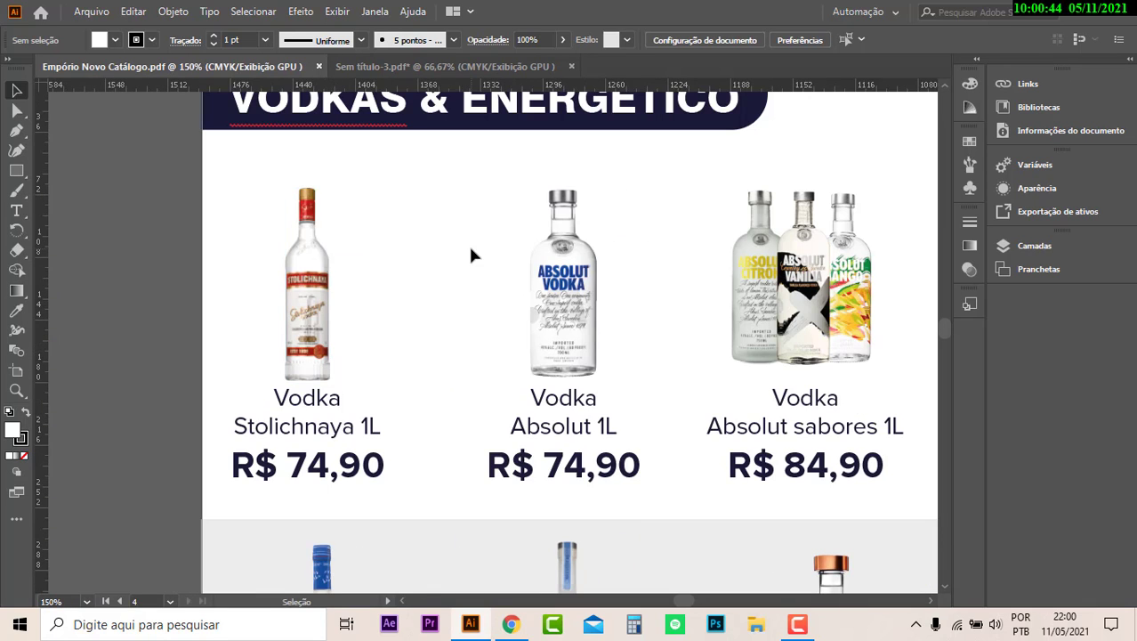
{"action": "left_click_drag", "start_coordinate": [472, 256], "coordinate": [503, 298]}
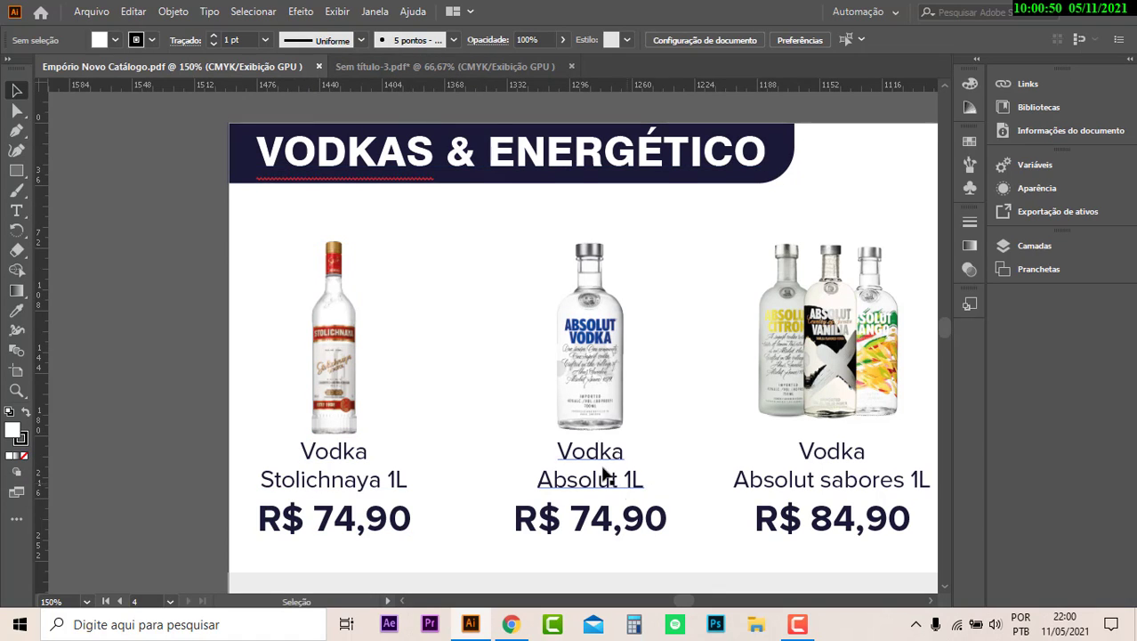
{"action": "left_click", "coordinate": [466, 68]}
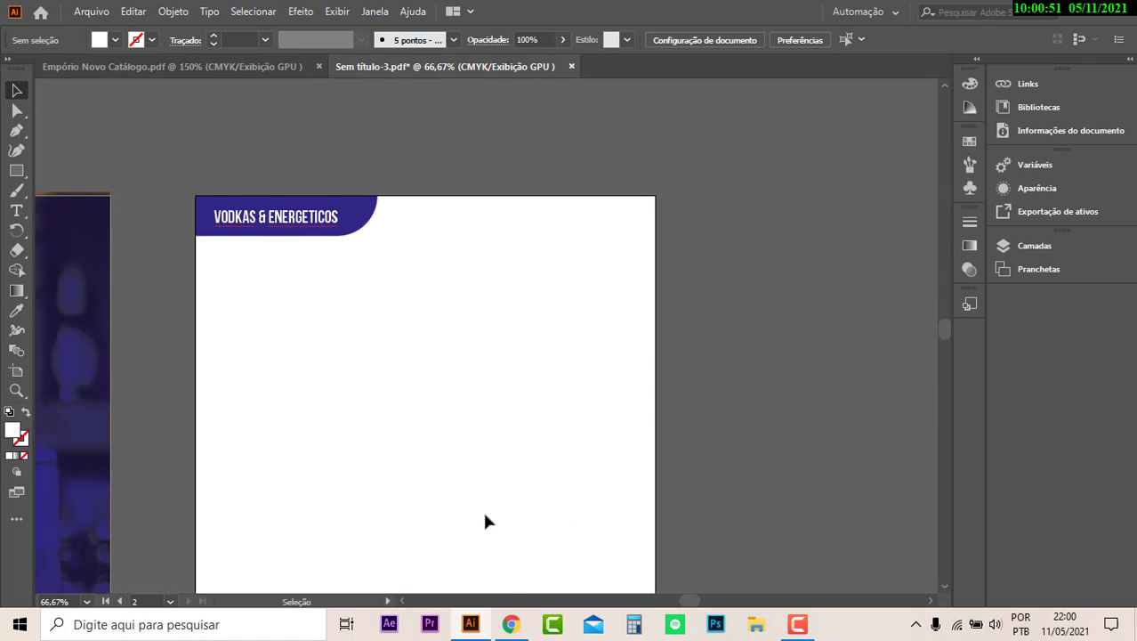
Search Google Images in Chrome for 'VODKA ABSOLUT PNG'
{"action": "left_click", "coordinate": [518, 630]}
{"action": "left_click", "coordinate": [294, 51]}
{"action": "type", "text": "VO"}
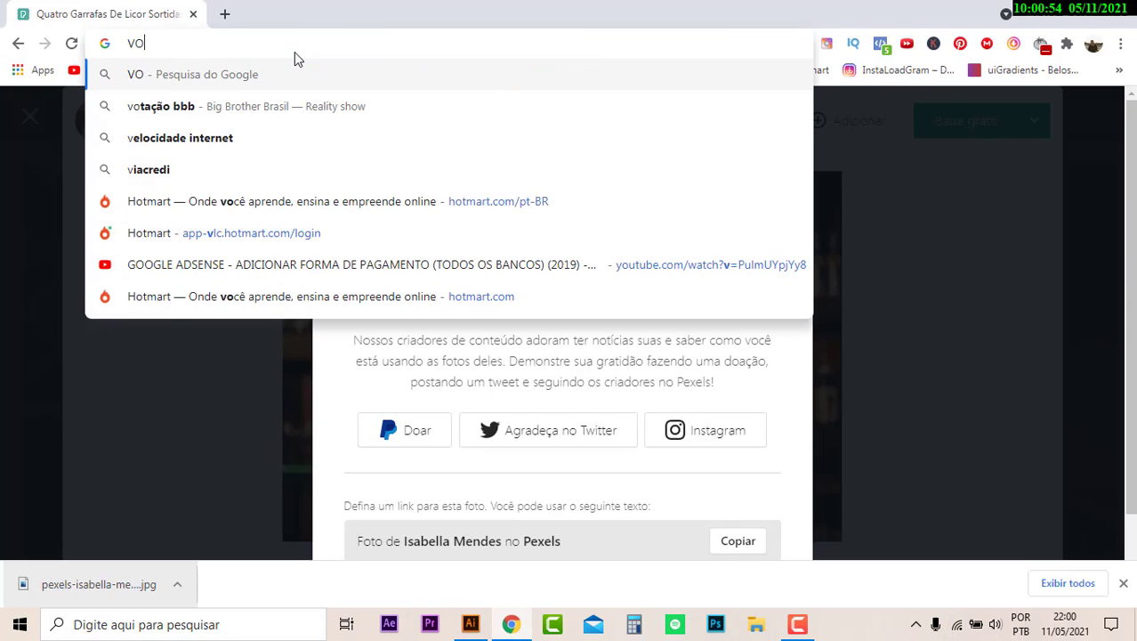
{"action": "type", "text": "DKA AB"}
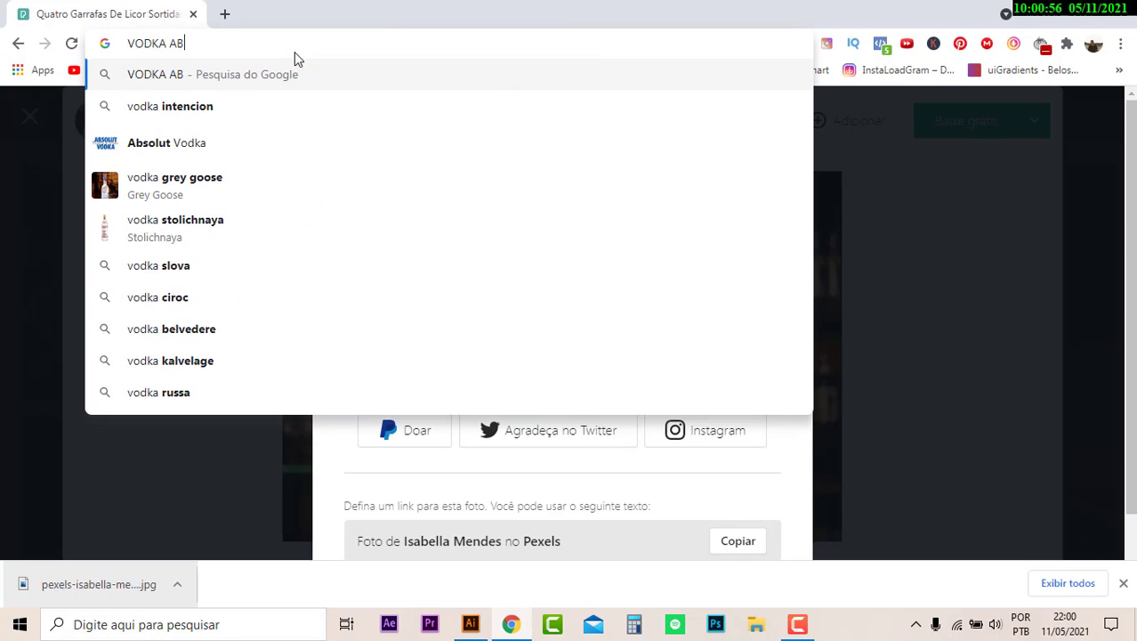
{"action": "type", "text": "SOLUT PNG"}
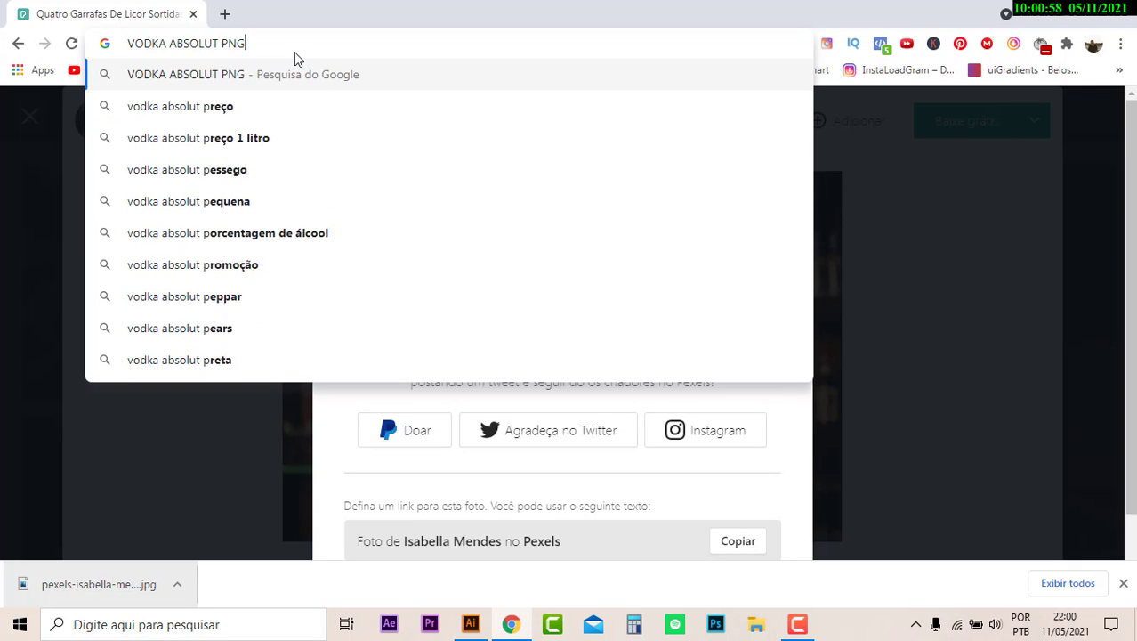
{"action": "key", "text": "Return"}
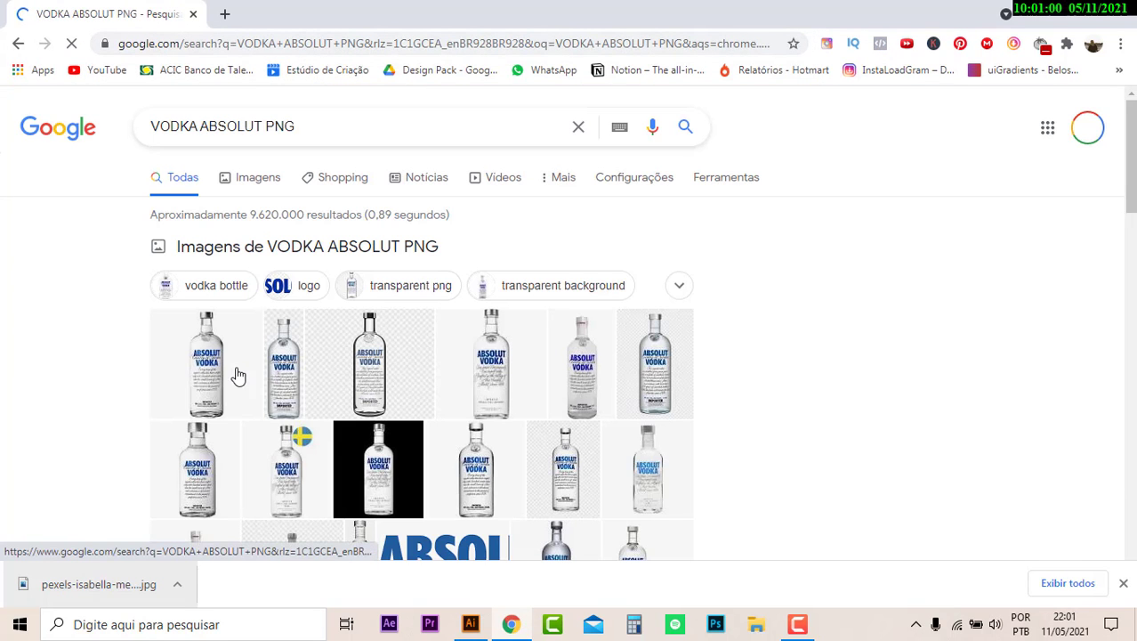
Save the transparent Absolut bottle PNG from the results to disk
{"action": "left_click", "coordinate": [191, 370]}
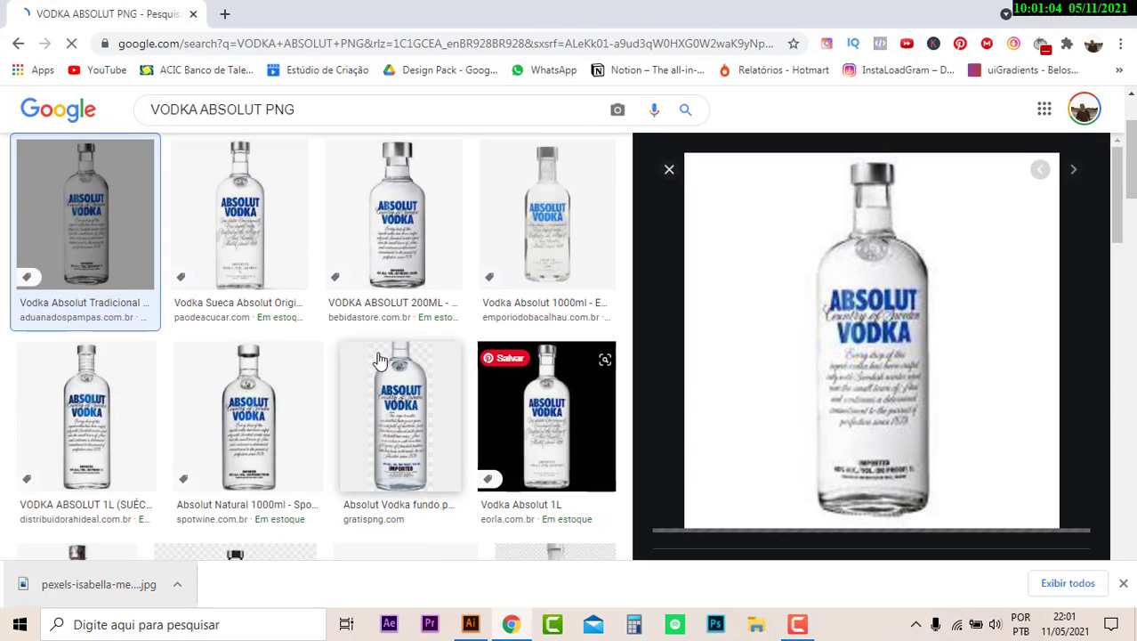
{"action": "mouse_move", "coordinate": [825, 371]}
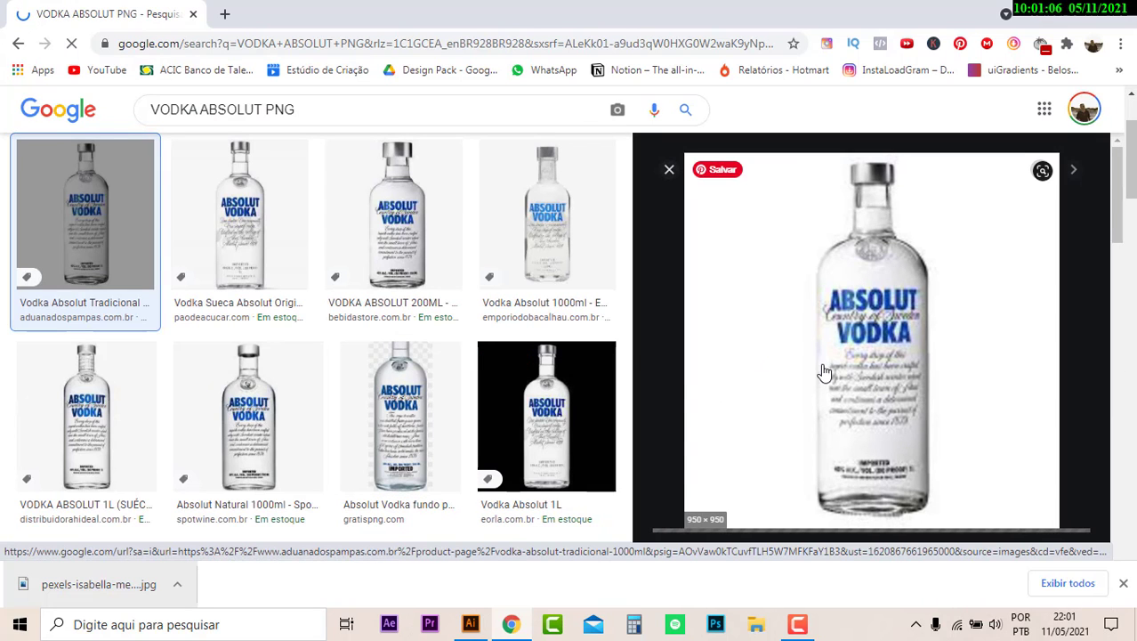
{"action": "right_click", "coordinate": [865, 260]}
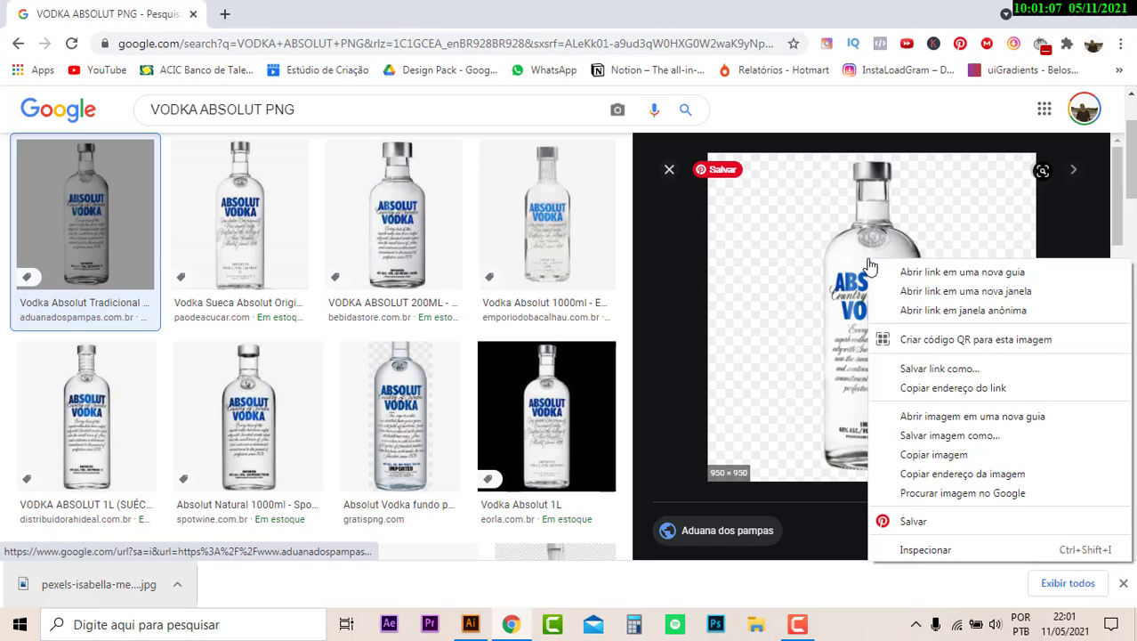
{"action": "left_click", "coordinate": [913, 434]}
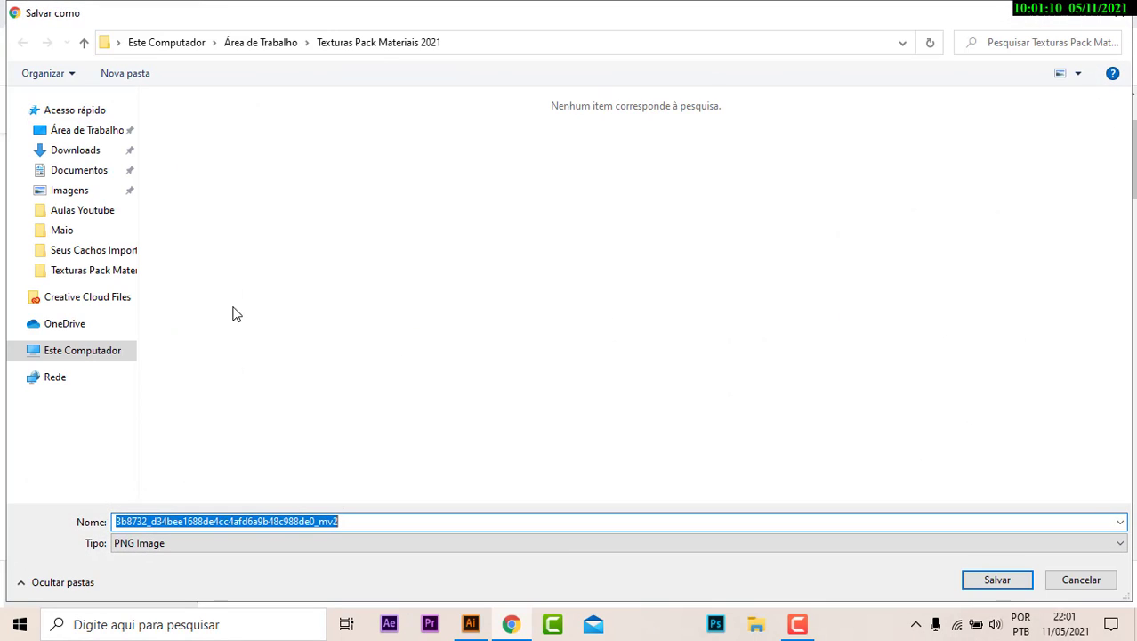
{"action": "left_click", "coordinate": [997, 579]}
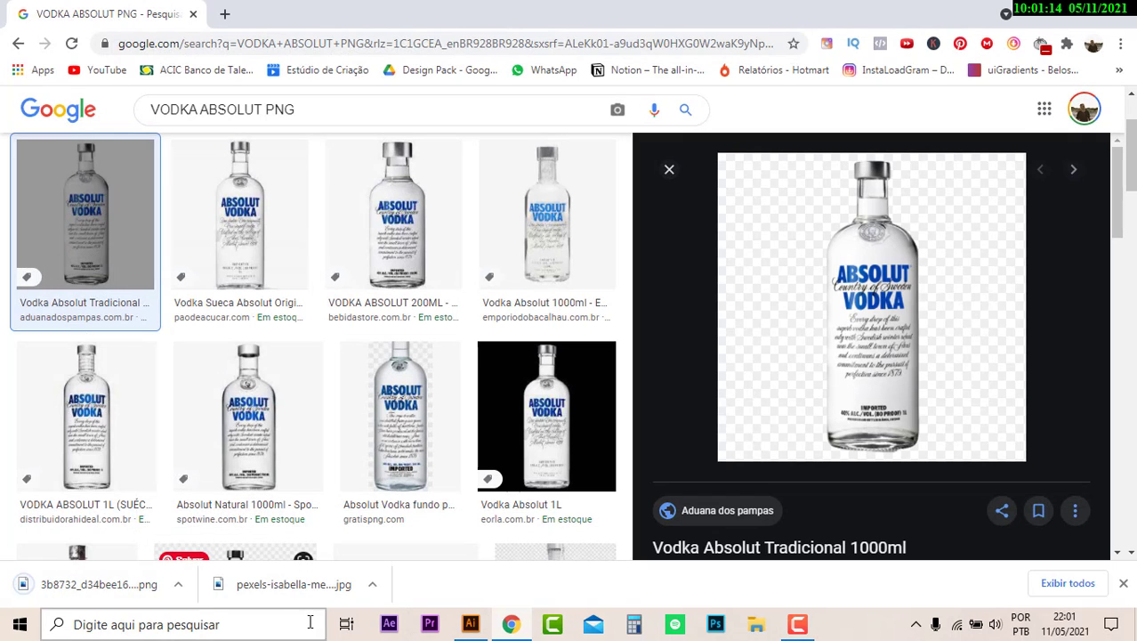
{"action": "mouse_move", "coordinate": [142, 587]}
{"action": "left_mouse_down"}
{"action": "mouse_move", "coordinate": [112, 584]}
{"action": "mouse_move", "coordinate": [247, 614]}
{"action": "left_mouse_up"}
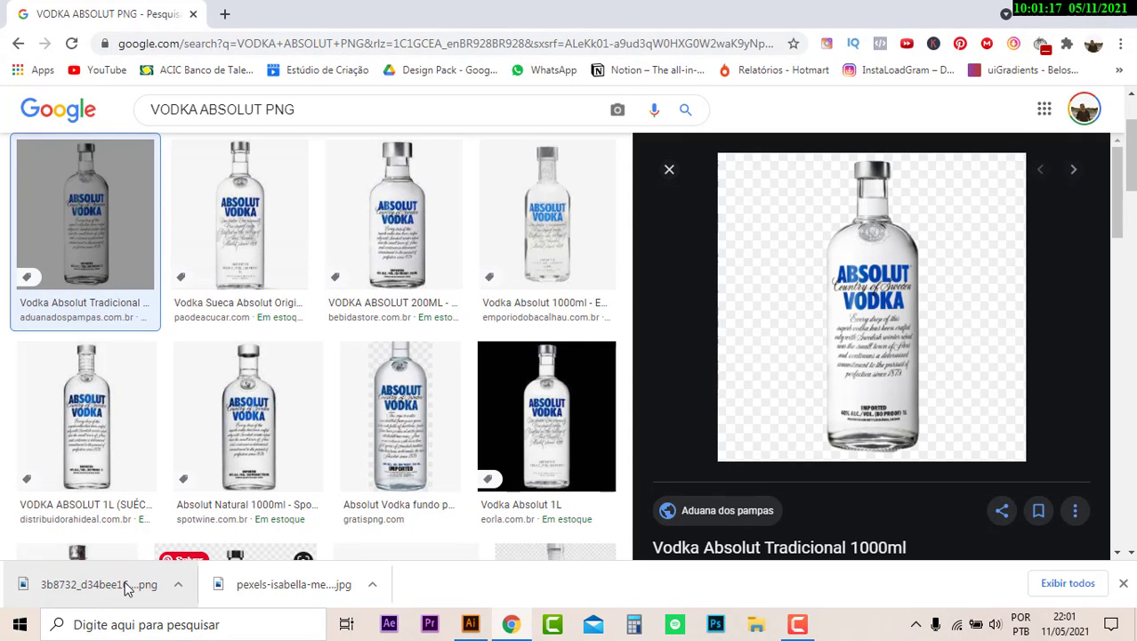
{"action": "left_click", "coordinate": [463, 627]}
{"action": "left_click", "coordinate": [90, 10]}
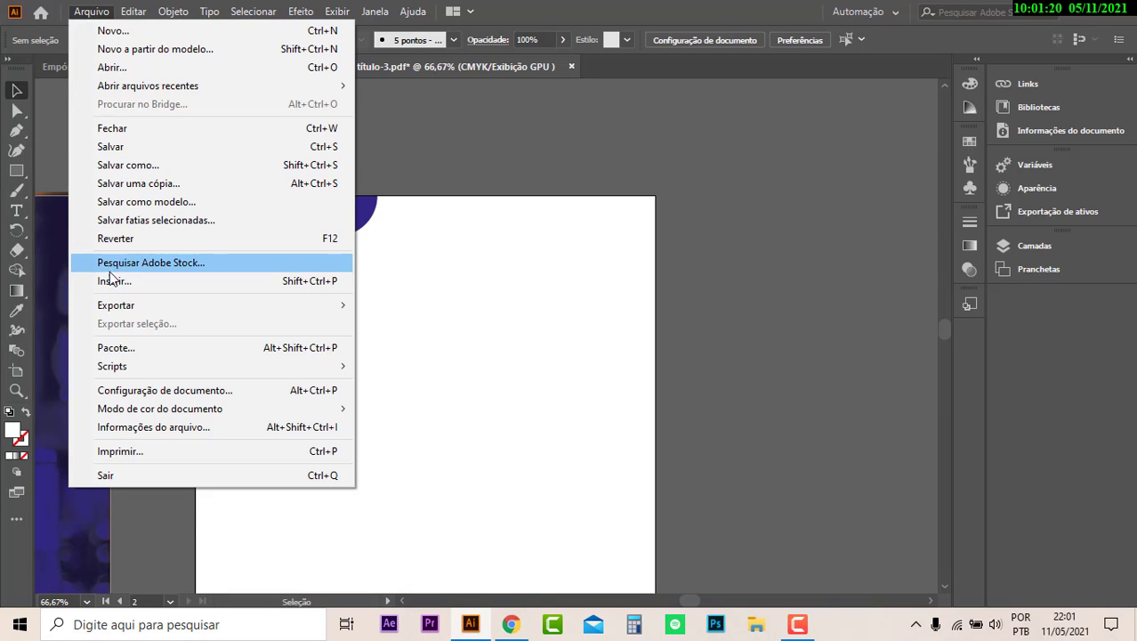
{"action": "left_click", "coordinate": [80, 279]}
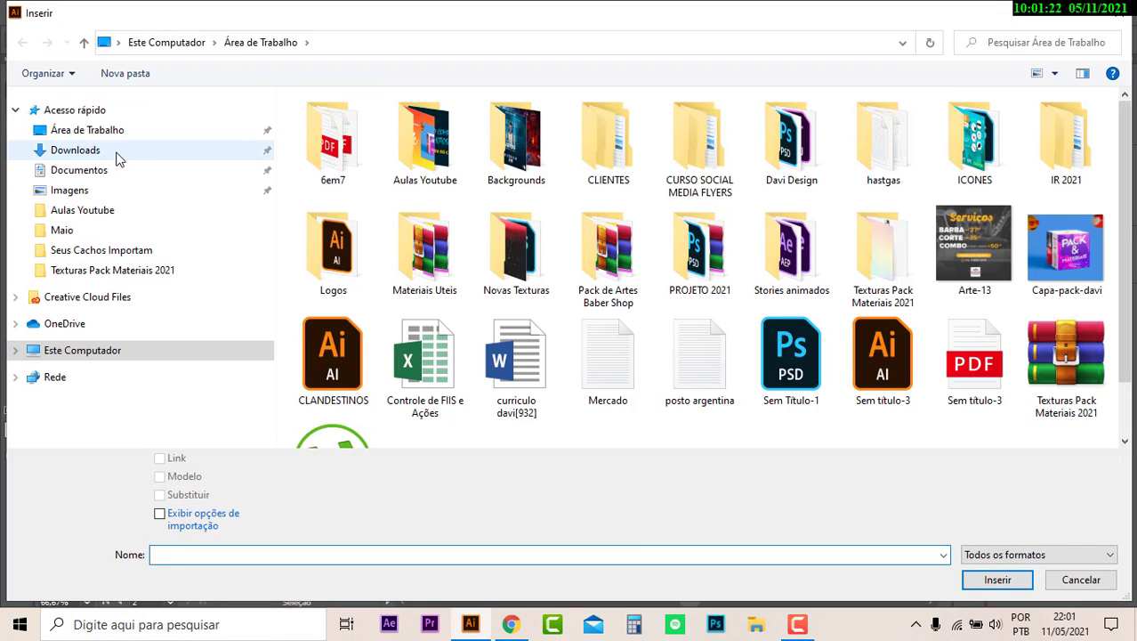
{"action": "left_click", "coordinate": [114, 150]}
{"action": "scroll", "coordinate": [786, 253], "scroll_direction": "down", "scroll_amount": 5}
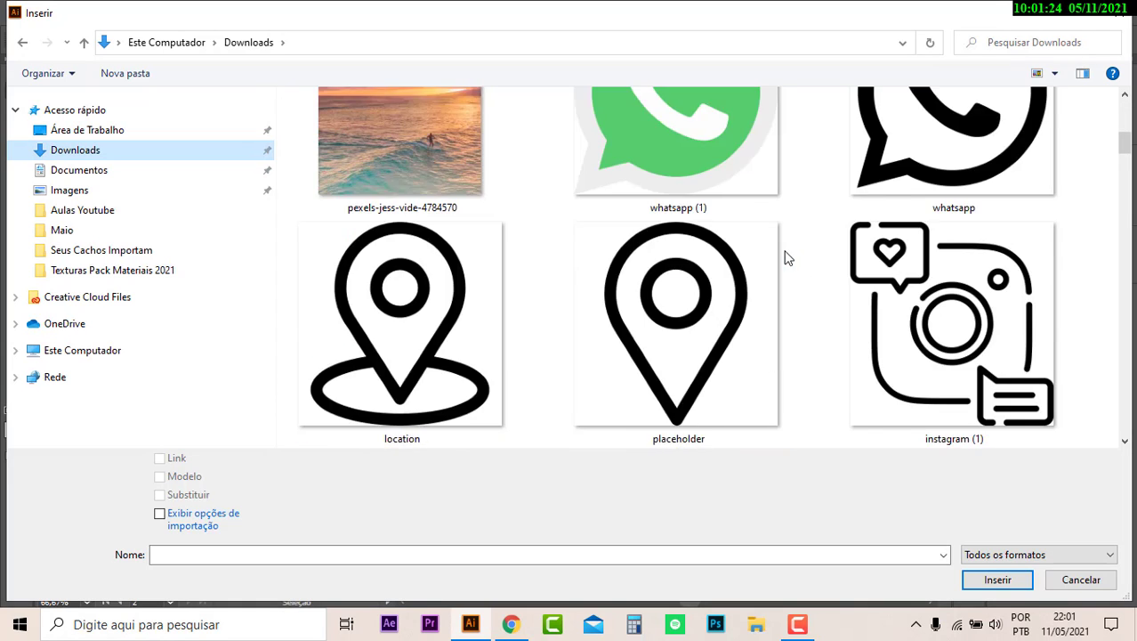
{"action": "scroll", "coordinate": [736, 236], "scroll_direction": "up", "scroll_amount": 5}
{"action": "double_click", "coordinate": [669, 305]}
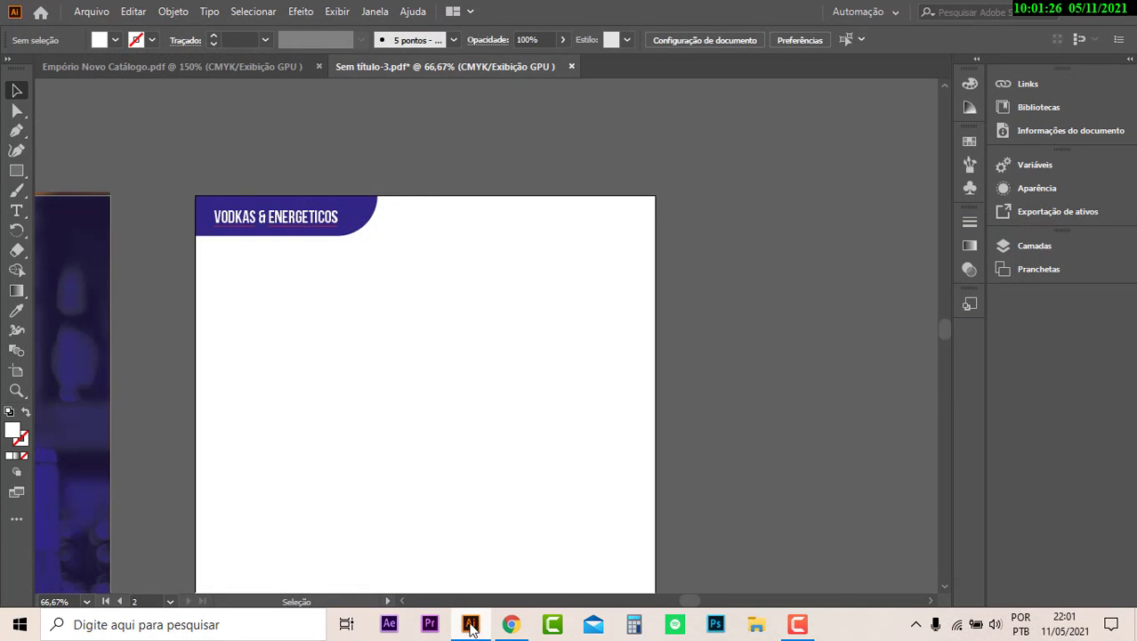
{"action": "left_click", "coordinate": [511, 623]}
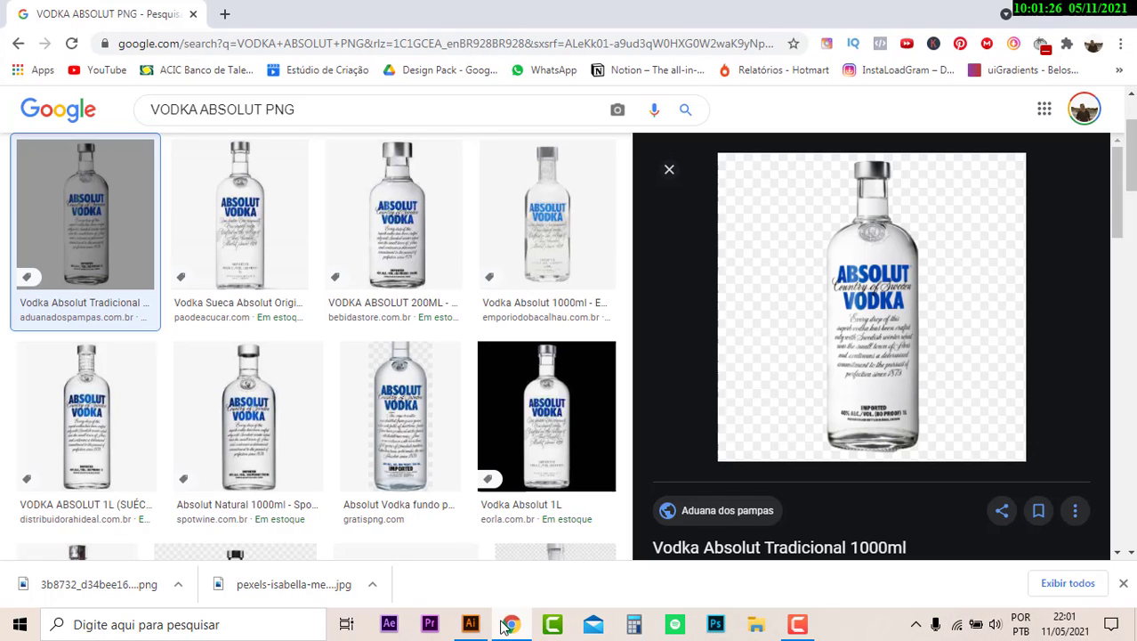
{"action": "left_click", "coordinate": [178, 583]}
Show the downloaded bottle PNG in its folder and drag it onto the Illustrator taskbar icon
{"action": "left_click", "coordinate": [218, 533]}
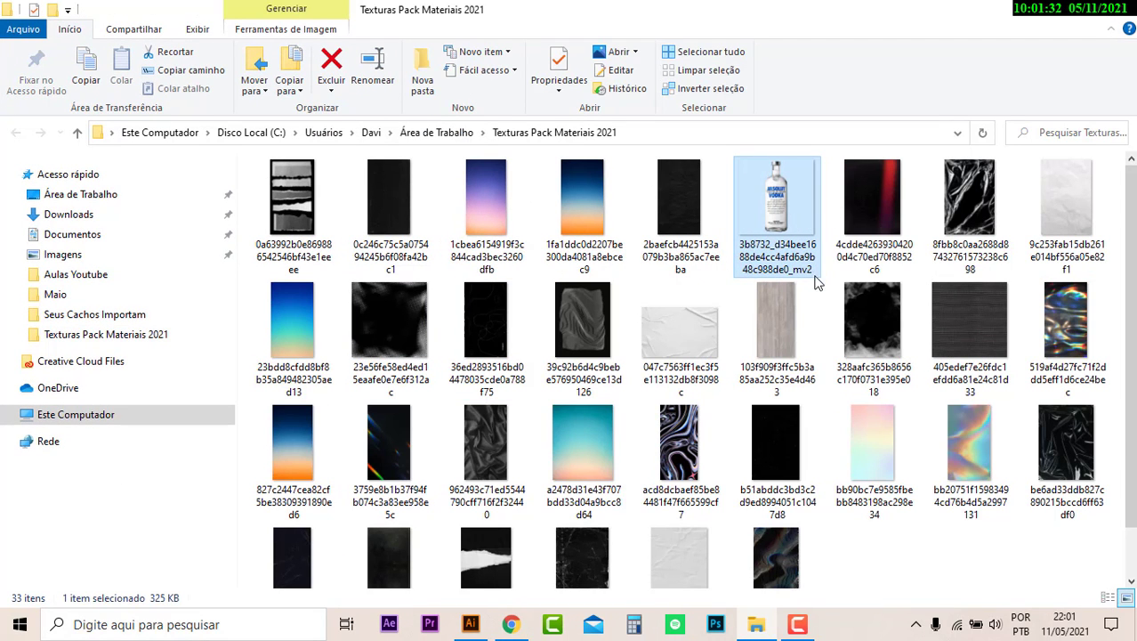
{"action": "left_click_drag", "start_coordinate": [783, 226], "coordinate": [472, 625]}
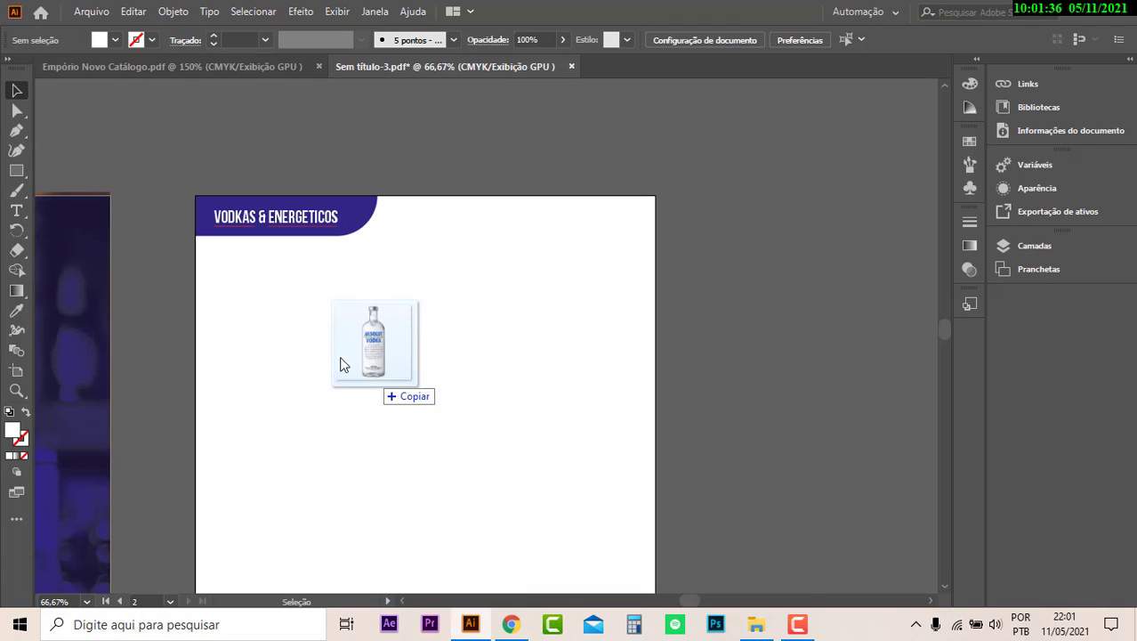
Drop the Absolut bottle image onto the page and scale it down proportionally
{"action": "left_click_drag", "start_coordinate": [472, 626], "coordinate": [287, 346]}
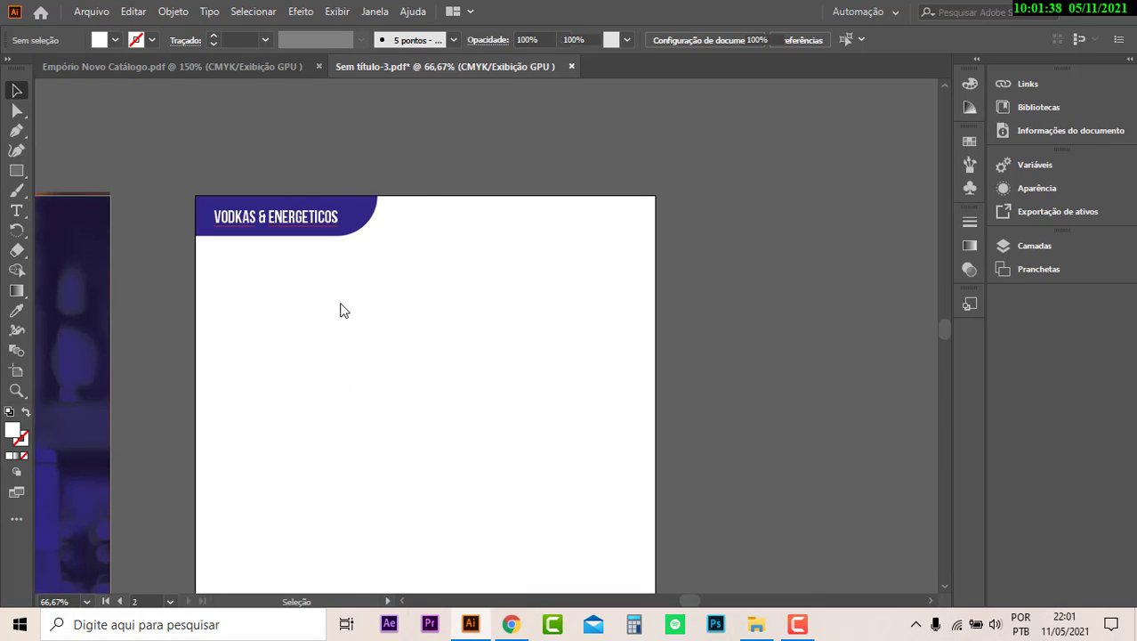
{"action": "scroll", "coordinate": [345, 307], "scroll_direction": "down", "scroll_amount": 1}
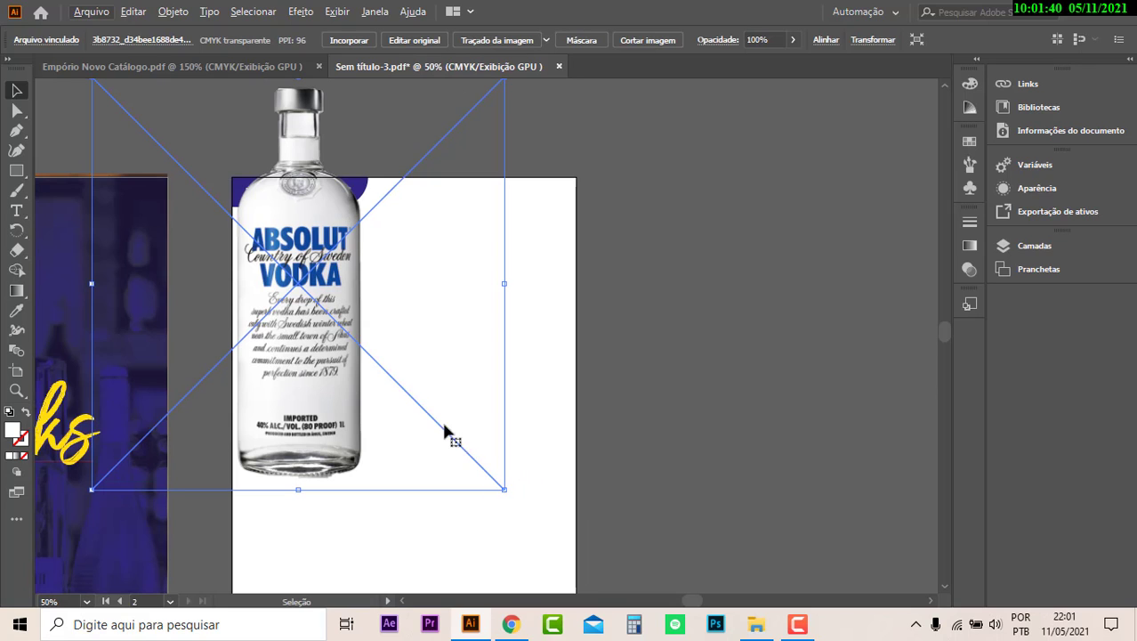
{"action": "left_click", "coordinate": [728, 336]}
{"action": "left_click", "coordinate": [329, 332]}
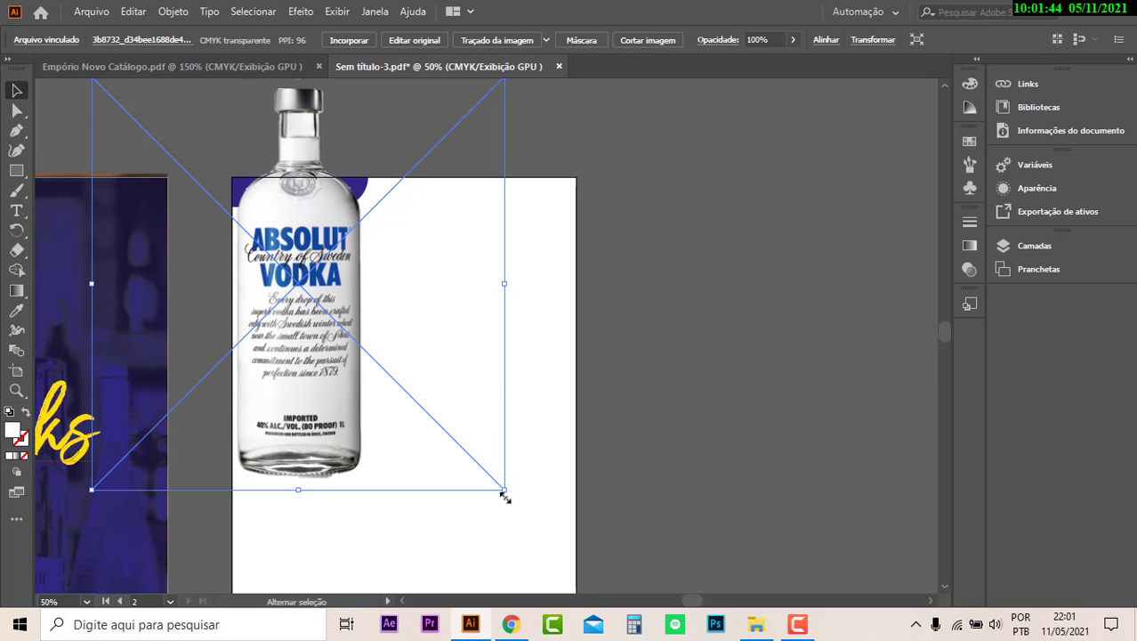
{"action": "mouse_move", "coordinate": [504, 488]}
{"action": "left_mouse_down"}
{"action": "mouse_move", "coordinate": [384, 333]}
{"action": "mouse_move", "coordinate": [342, 324]}
{"action": "left_mouse_up"}
{"action": "scroll", "coordinate": [255, 256], "scroll_direction": "up", "scroll_amount": 2}
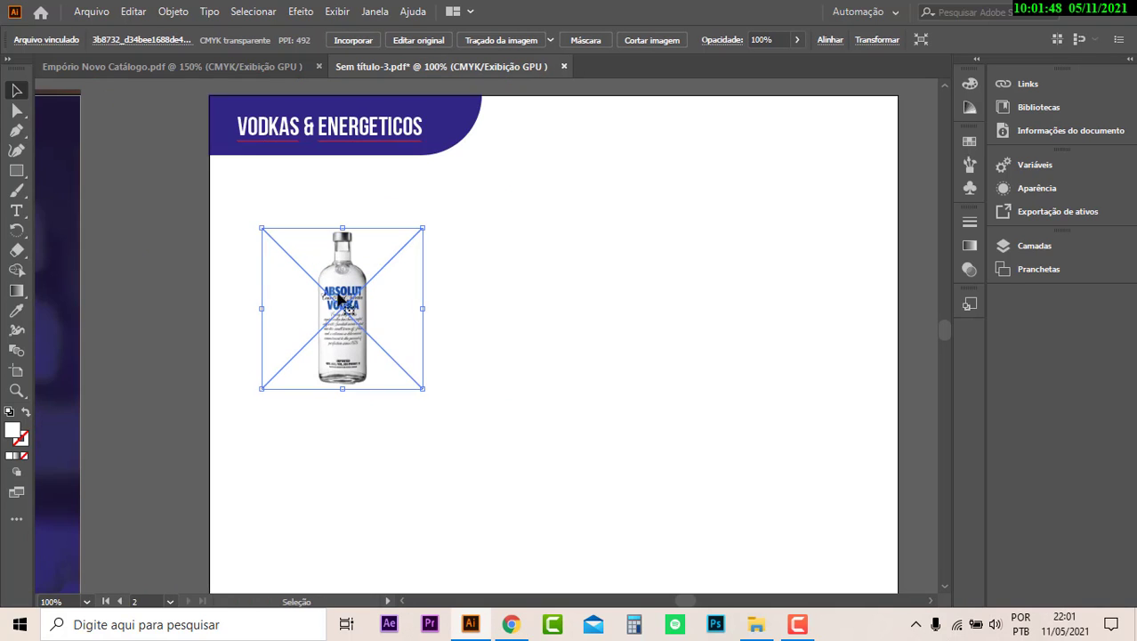
{"action": "left_click_drag", "start_coordinate": [423, 387], "coordinate": [411, 377]}
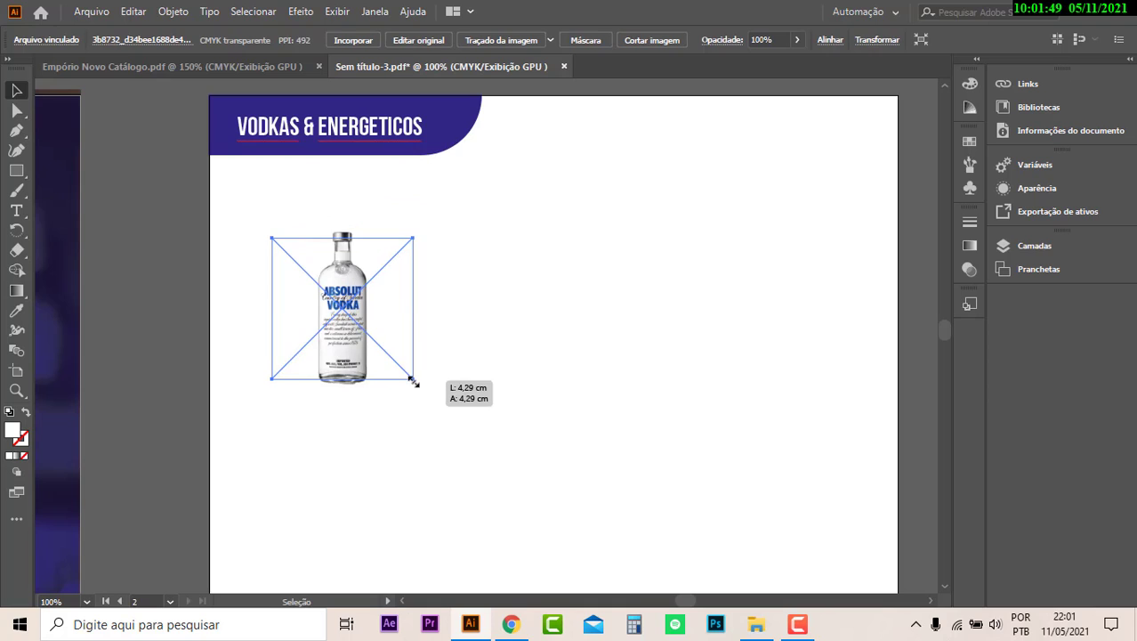
Move the shrunken bottle up to sit just below the banner
{"action": "left_click", "coordinate": [500, 350]}
{"action": "left_click", "coordinate": [356, 304]}
{"action": "left_click_drag", "start_coordinate": [356, 304], "coordinate": [356, 248]}
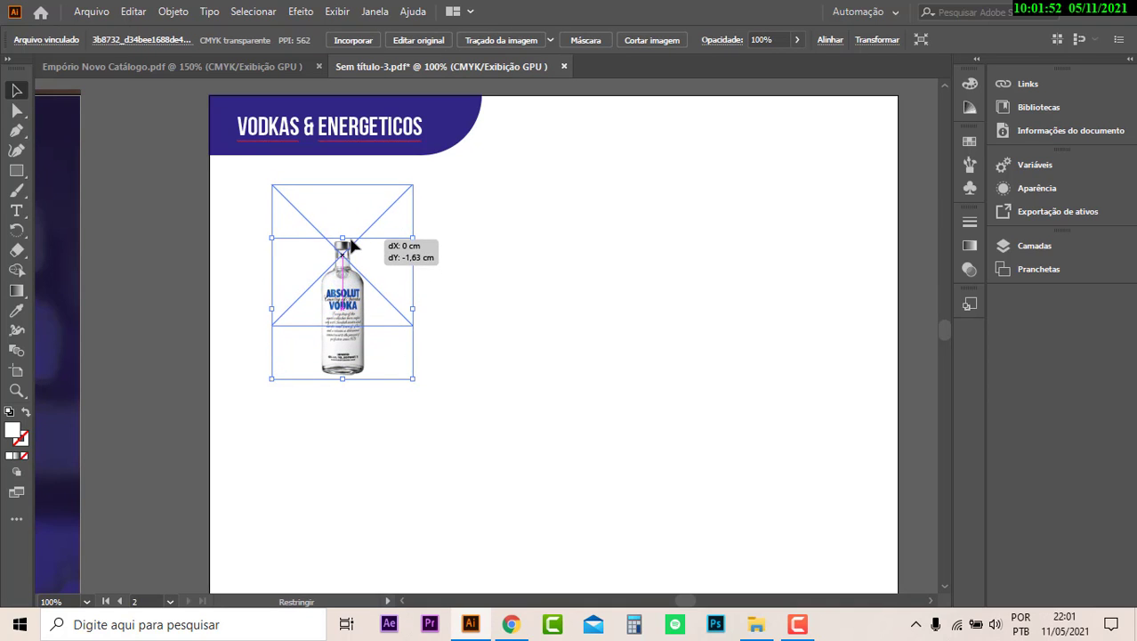
{"action": "left_click", "coordinate": [483, 282]}
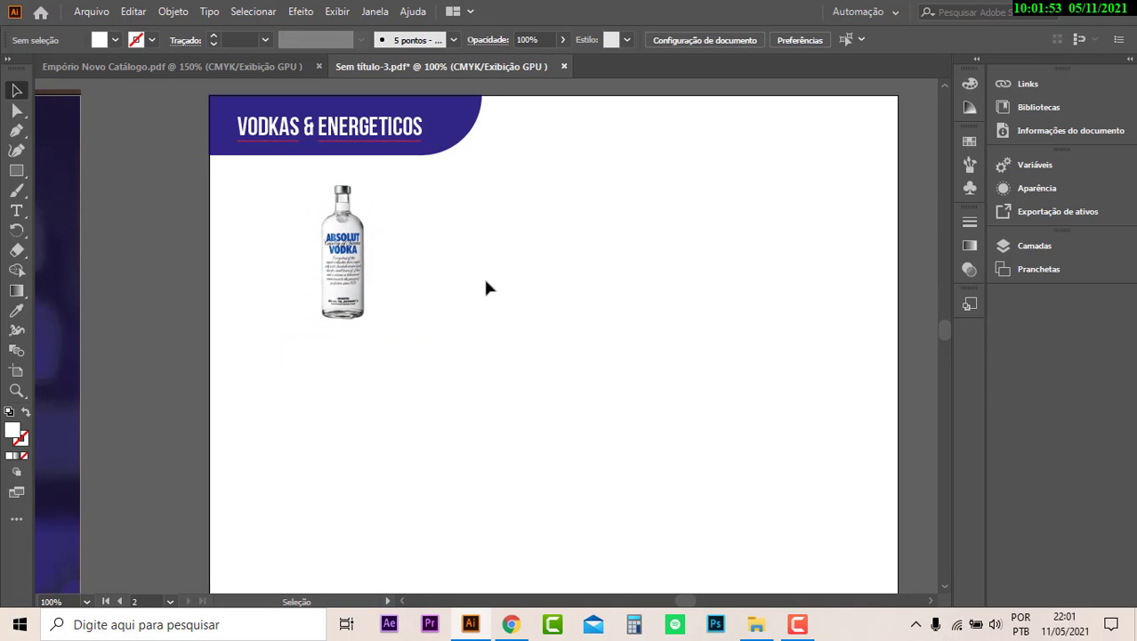
Place a copy of the banner title under the bottle and give it a dark blue fill
{"action": "left_click", "coordinate": [375, 133]}
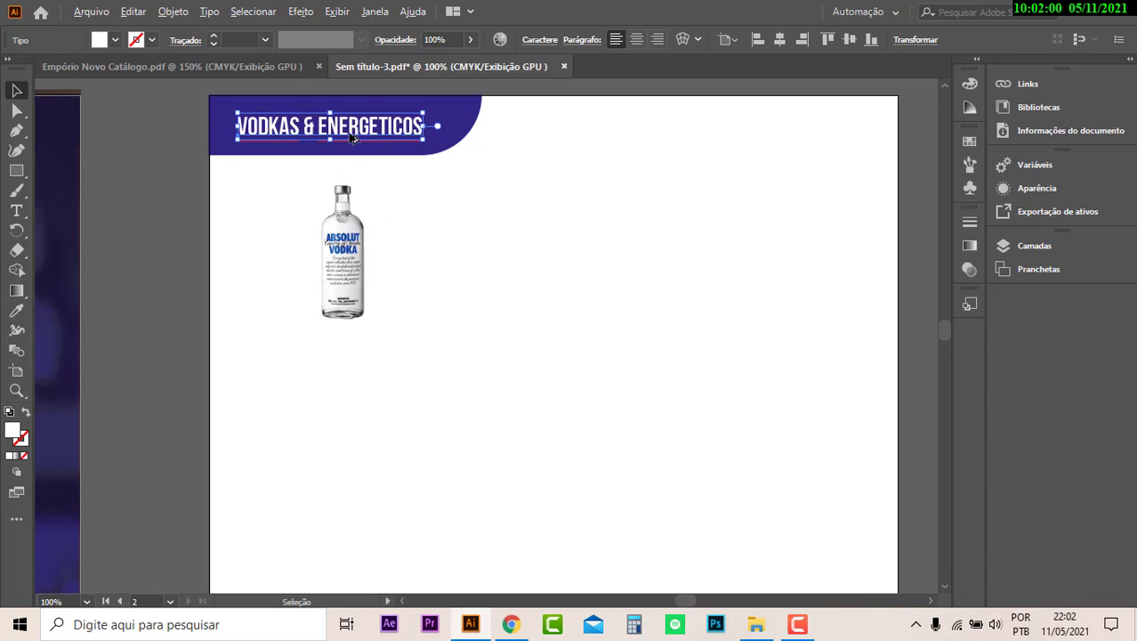
{"action": "left_click_drag", "start_coordinate": [352, 130], "coordinate": [376, 360]}
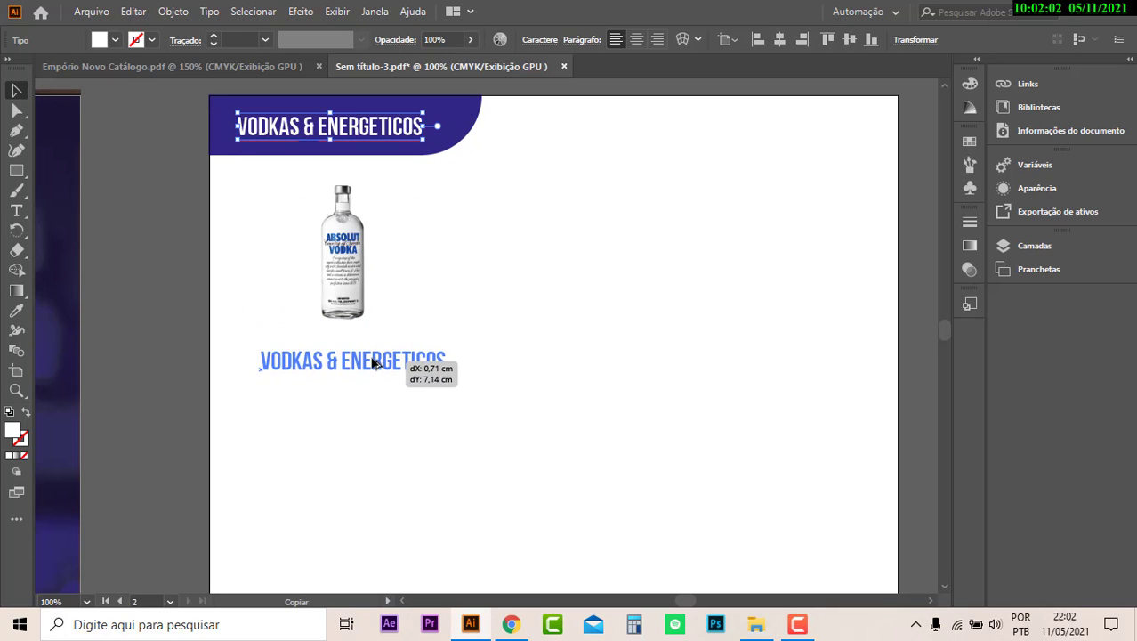
{"action": "left_click", "coordinate": [115, 40]}
{"action": "left_click", "coordinate": [105, 68]}
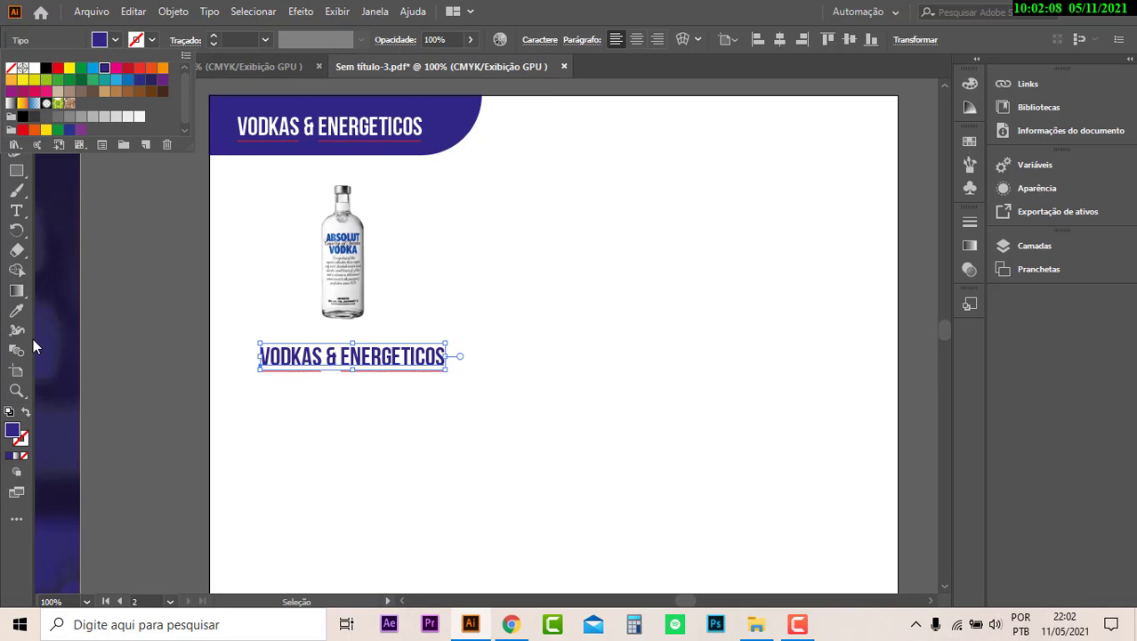
{"action": "left_click", "coordinate": [16, 185]}
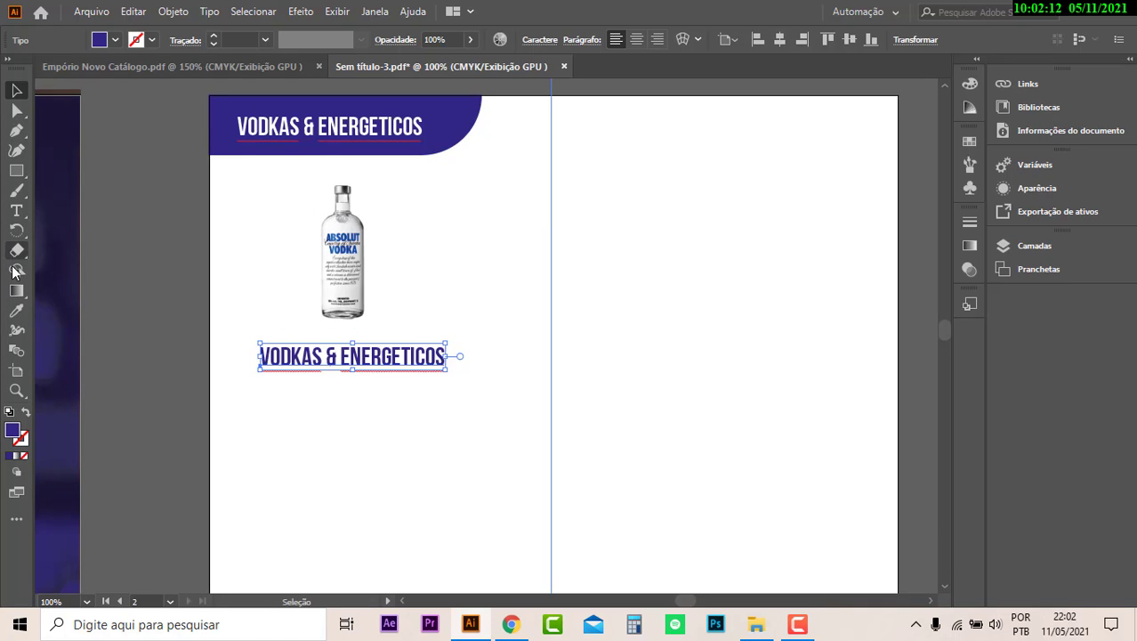
{"action": "left_click", "coordinate": [16, 309]}
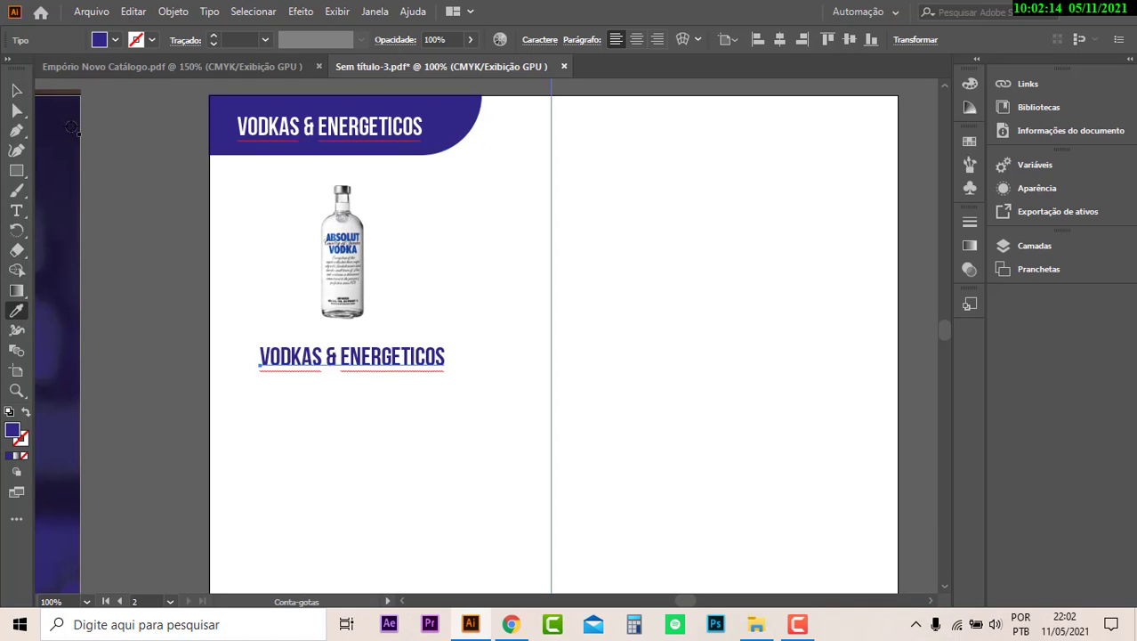
{"action": "left_click", "coordinate": [16, 90]}
Retype the copied text as 'VODKA ABSOLUT 1L'
{"action": "triple_click", "coordinate": [418, 360]}
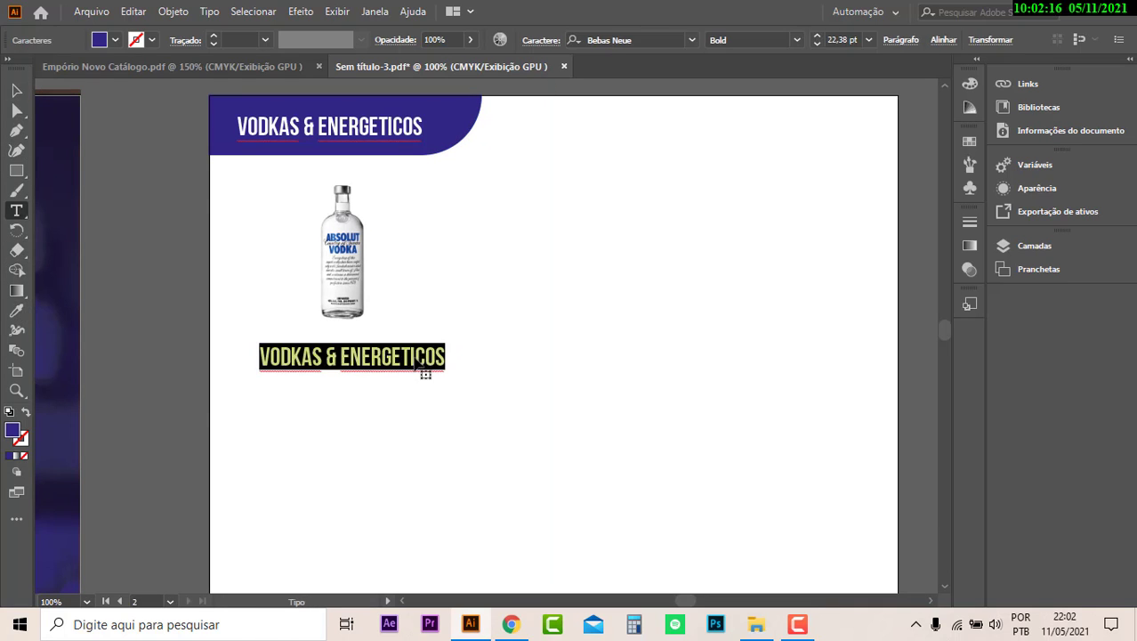
{"action": "type", "text": "VOD"}
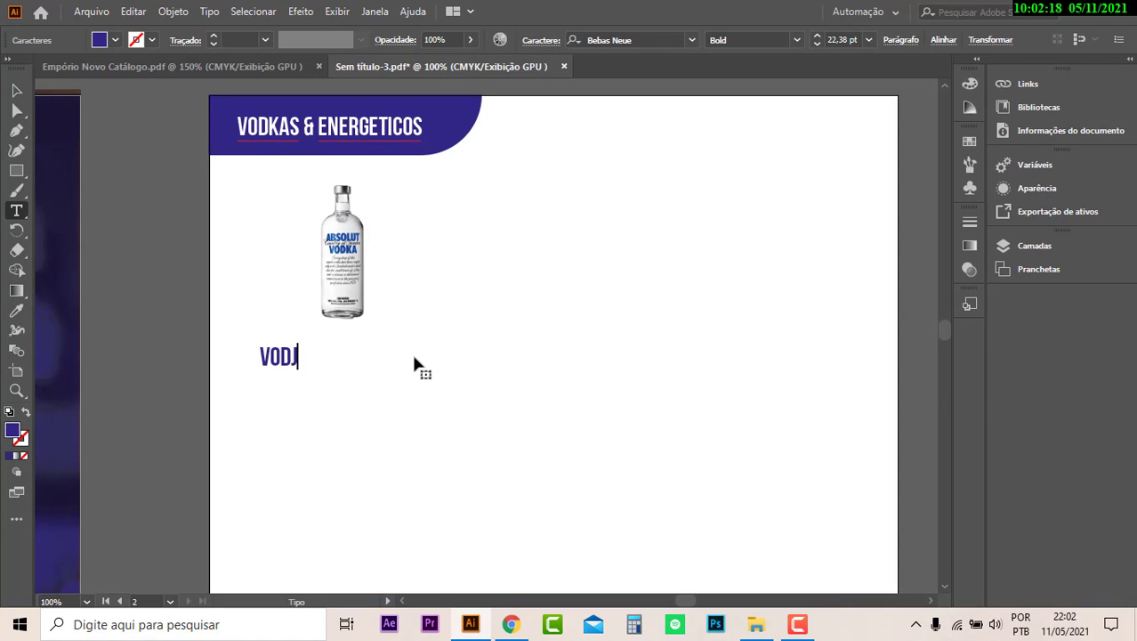
{"action": "type", "text": "KA "}
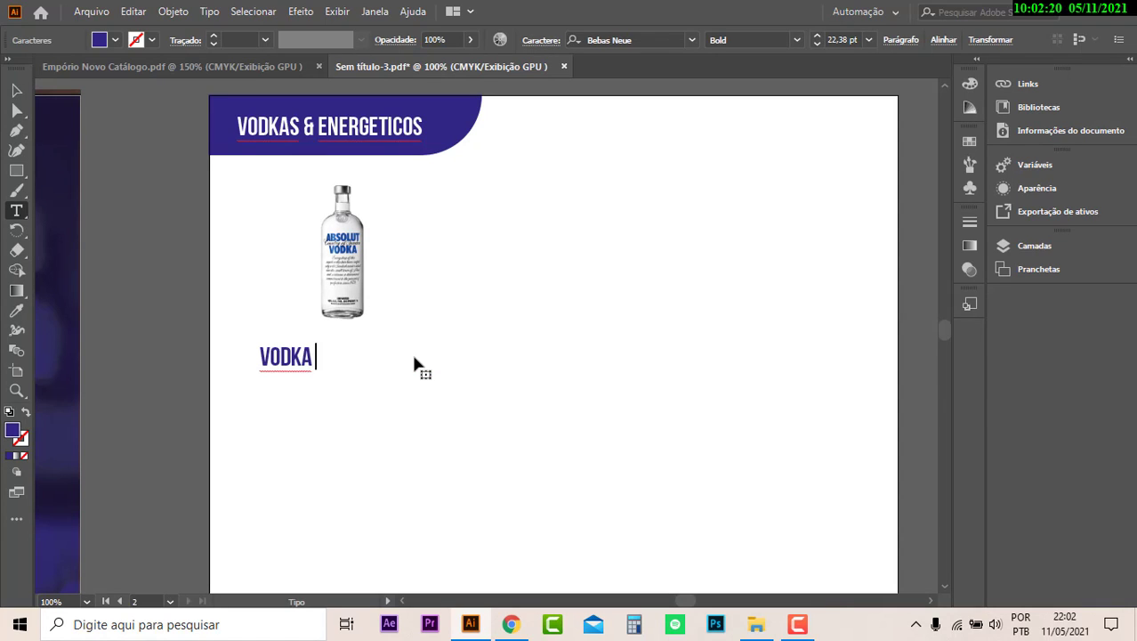
{"action": "type", "text": "ABSO"}
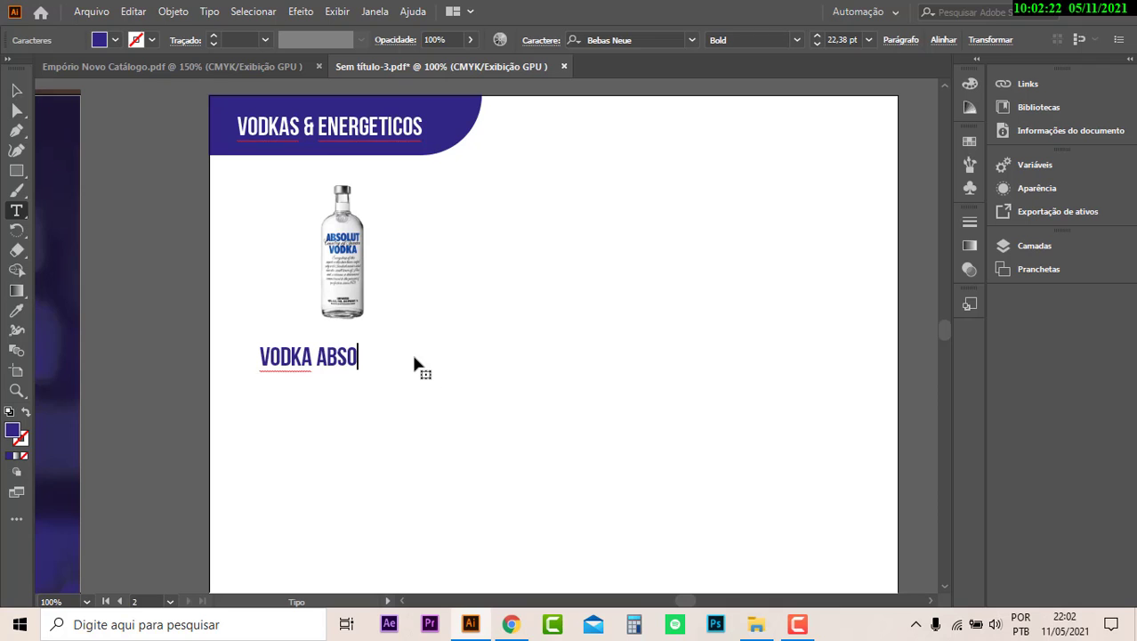
{"action": "type", "text": "LUT"}
{"action": "key", "text": "alt+Tab"}
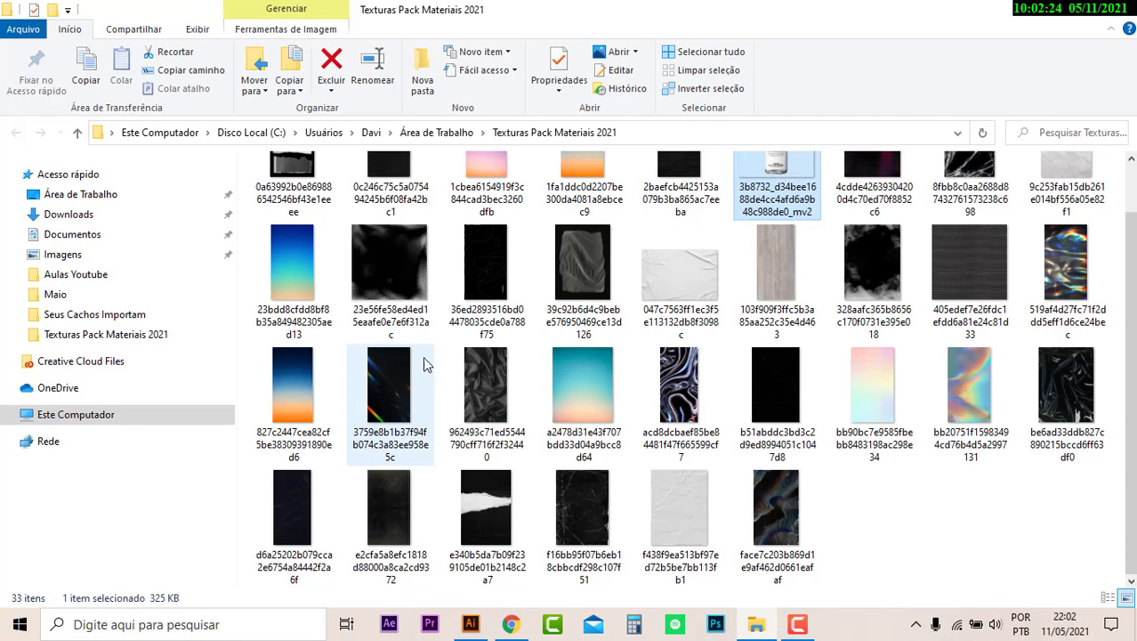
{"action": "key", "text": "alt+Tab"}
{"action": "left_click", "coordinate": [234, 70]}
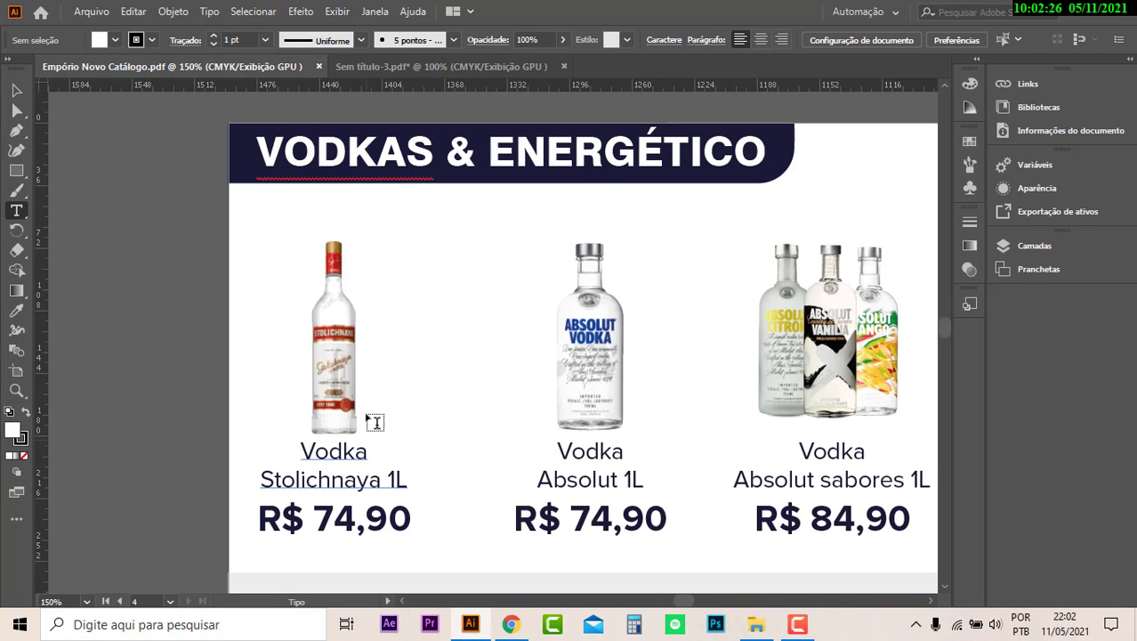
{"action": "left_click", "coordinate": [391, 65]}
{"action": "key", "text": "alt+Tab"}
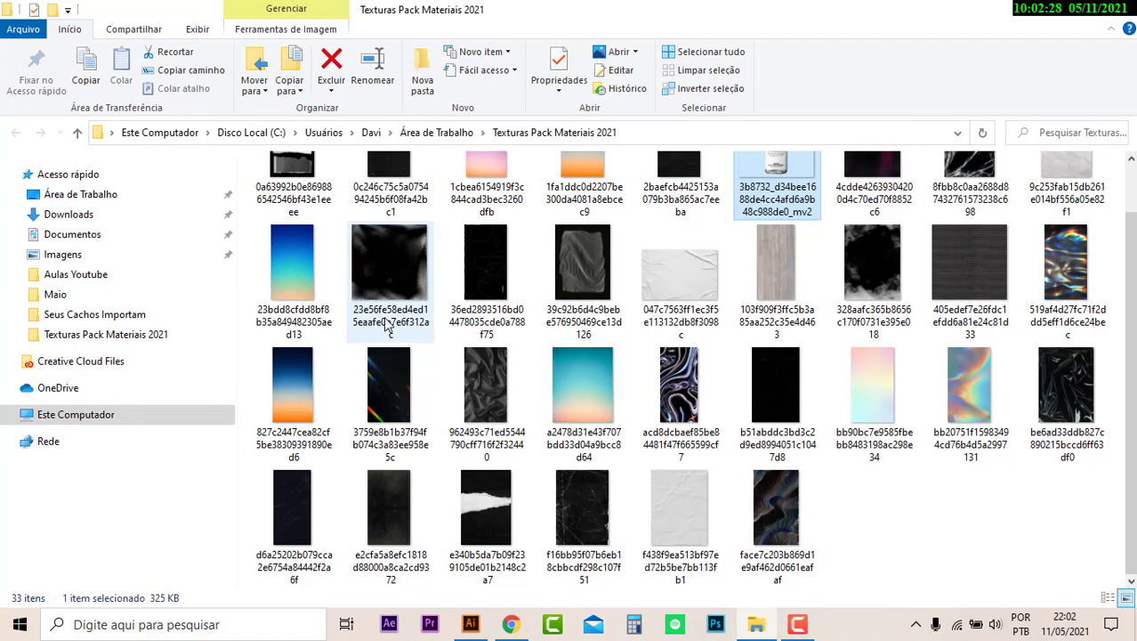
{"action": "key", "text": "alt+Tab"}
{"action": "double_click", "coordinate": [370, 355]}
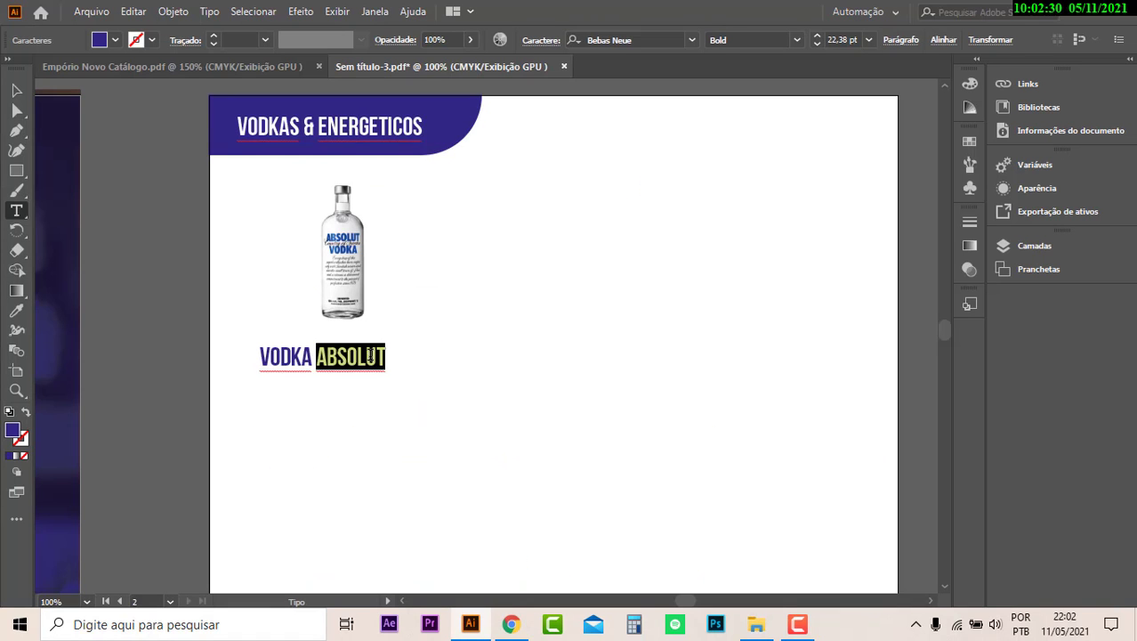
{"action": "left_click", "coordinate": [383, 356]}
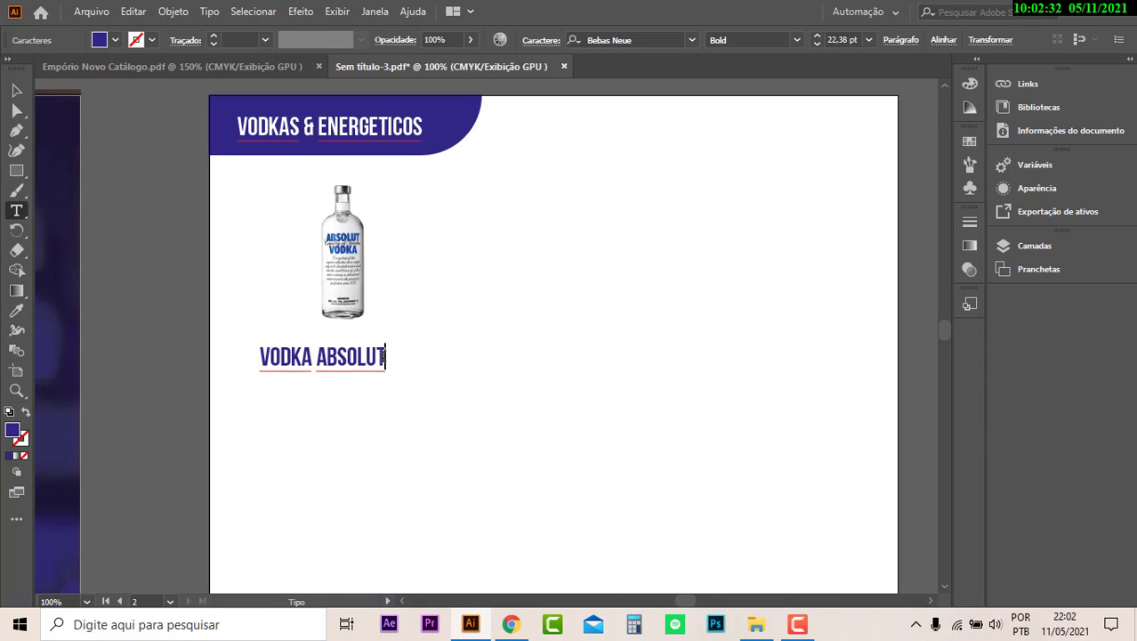
{"action": "type", "text": "1L"}
{"action": "left_click", "coordinate": [16, 90]}
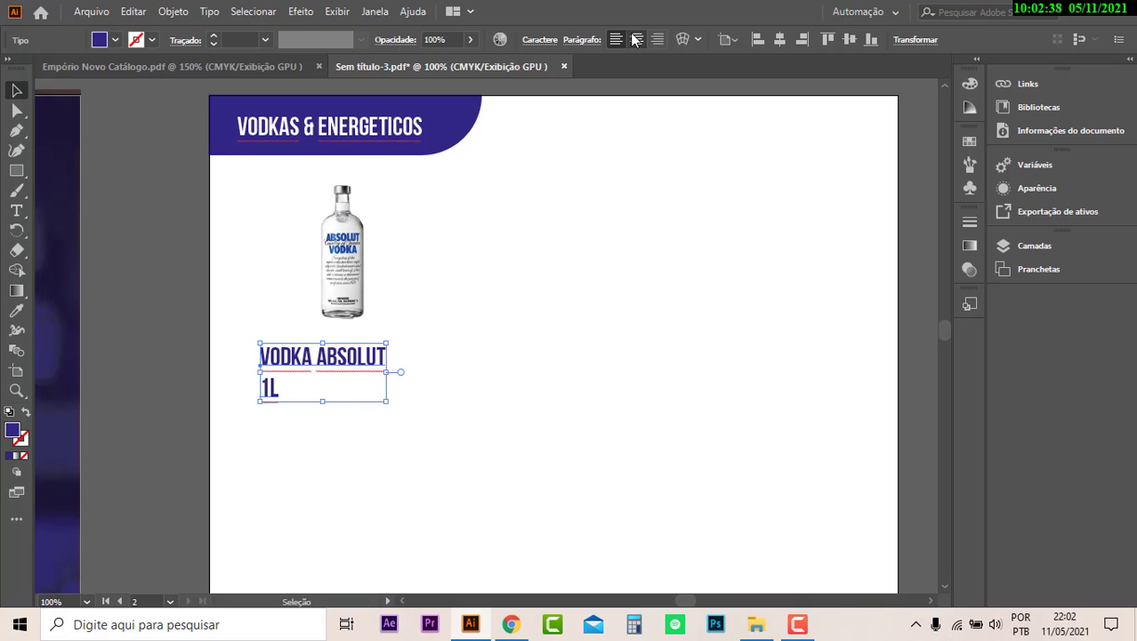
Centre-align the label text and move it, slightly smaller, under the bottle
{"action": "left_click", "coordinate": [540, 40]}
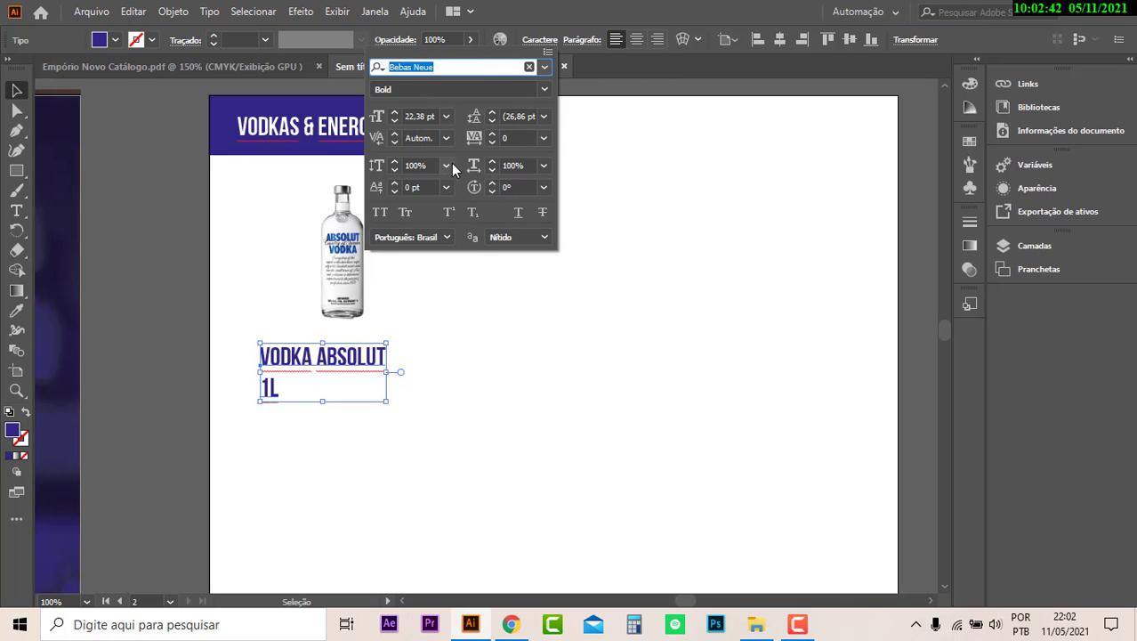
{"action": "left_click", "coordinate": [636, 40]}
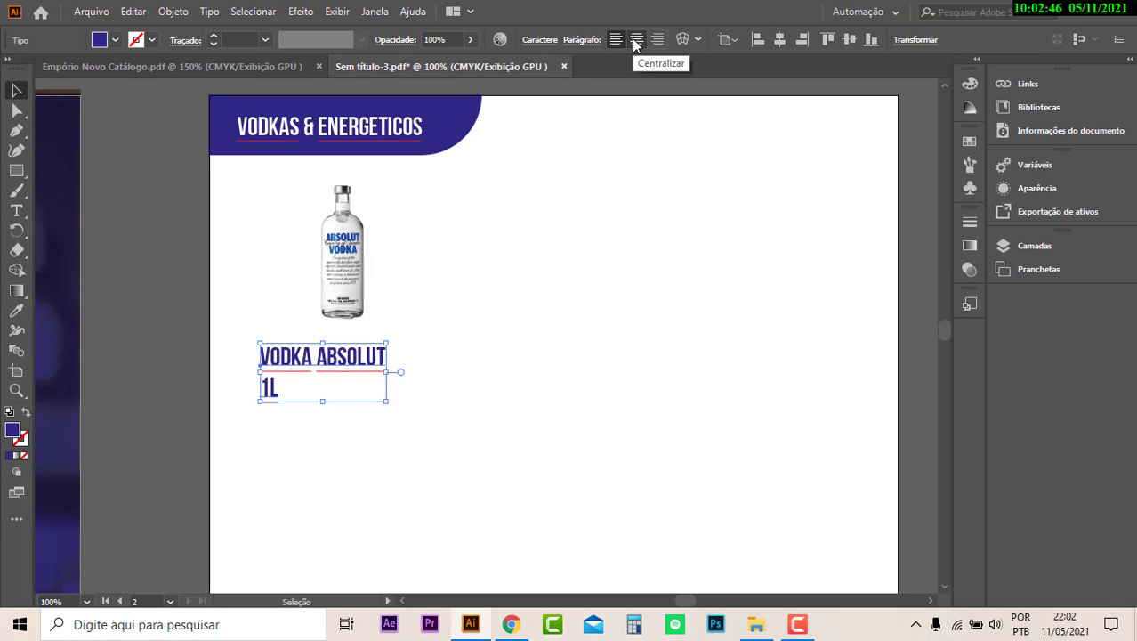
{"action": "left_click", "coordinate": [635, 40]}
{"action": "left_click", "coordinate": [101, 272]}
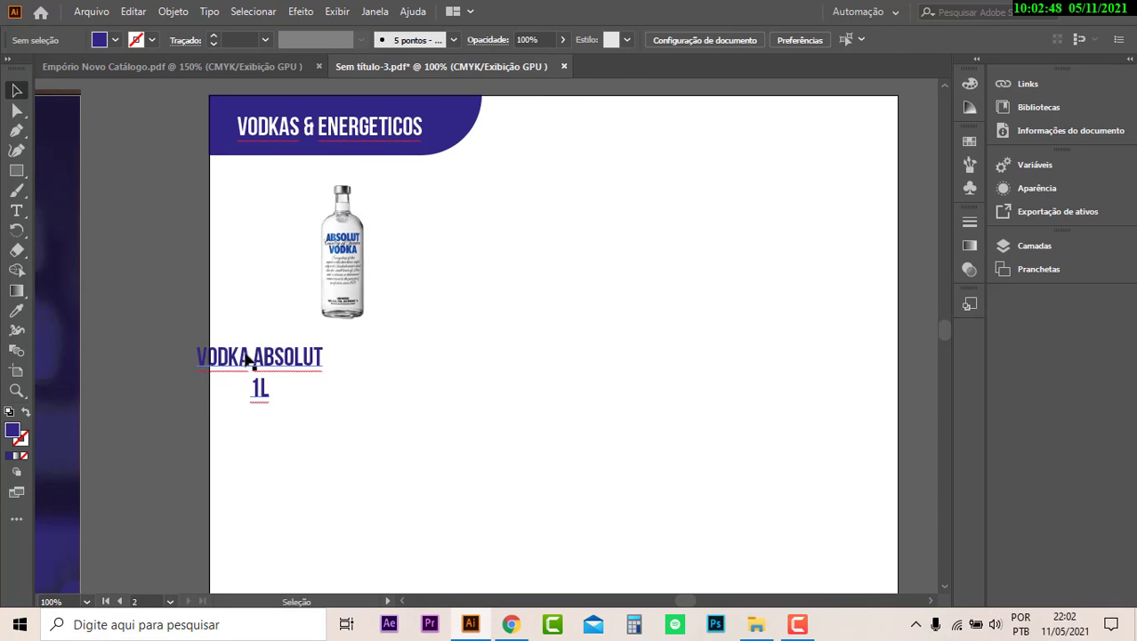
{"action": "mouse_move", "coordinate": [250, 359]}
{"action": "left_mouse_down"}
{"action": "mouse_move", "coordinate": [337, 337]}
{"action": "mouse_move", "coordinate": [400, 380]}
{"action": "mouse_move", "coordinate": [380, 346]}
{"action": "left_mouse_up"}
{"action": "left_click", "coordinate": [401, 426]}
{"action": "left_click", "coordinate": [432, 381]}
Break the label into 'VODKA' over 'ABSOLUT 1L'
{"action": "double_click", "coordinate": [347, 335]}
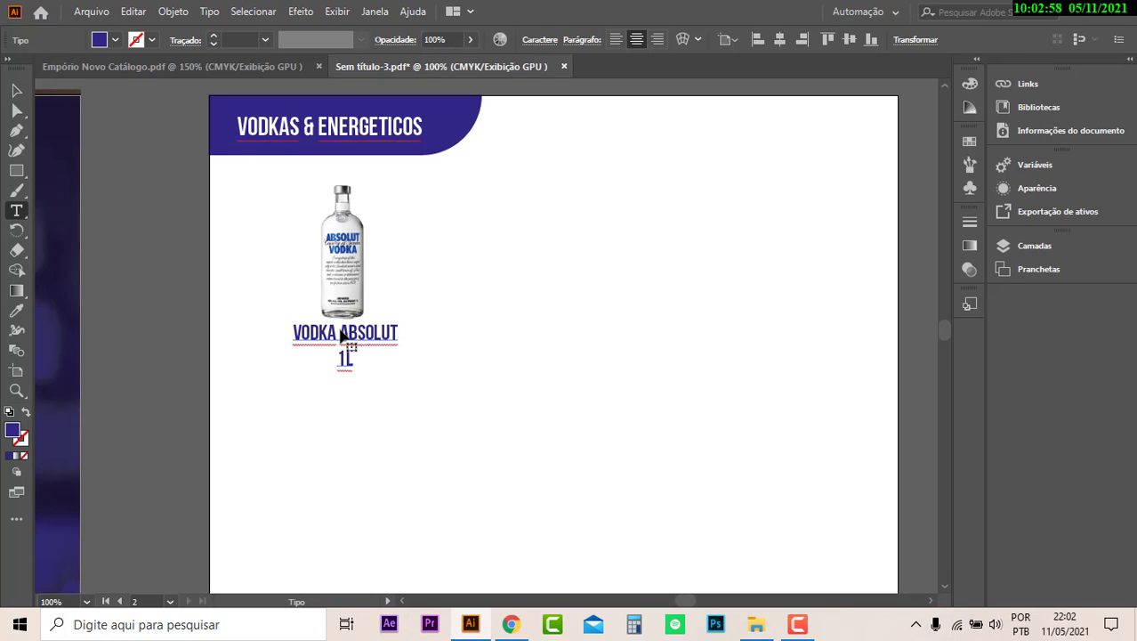
{"action": "key", "text": "Return"}
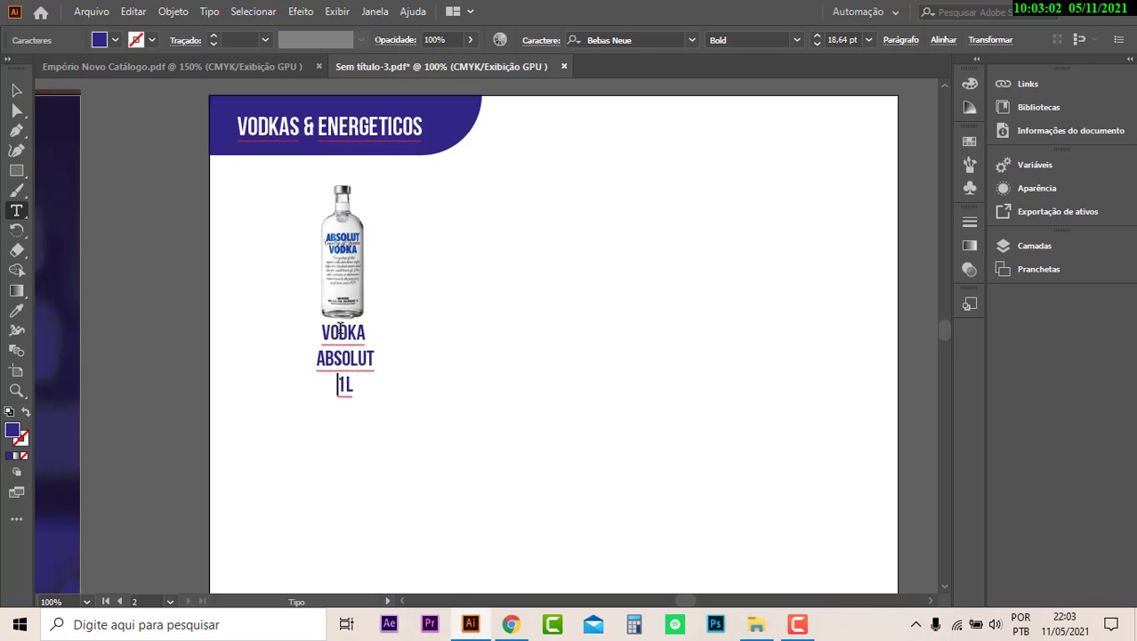
{"action": "key", "text": "BackSpace"}
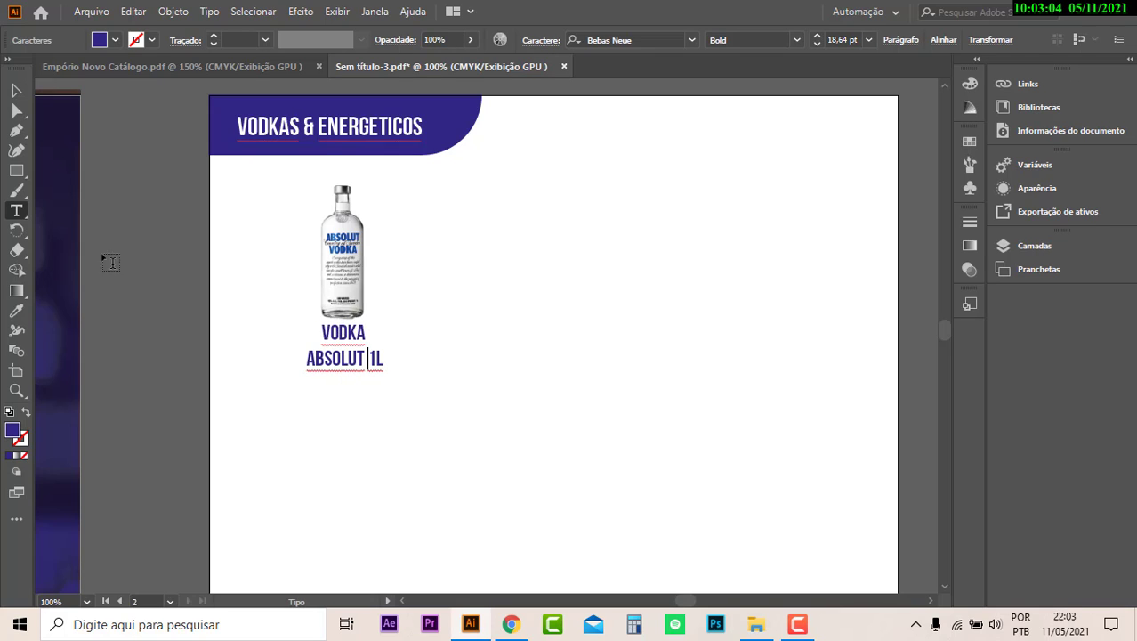
{"action": "left_click", "coordinate": [14, 87]}
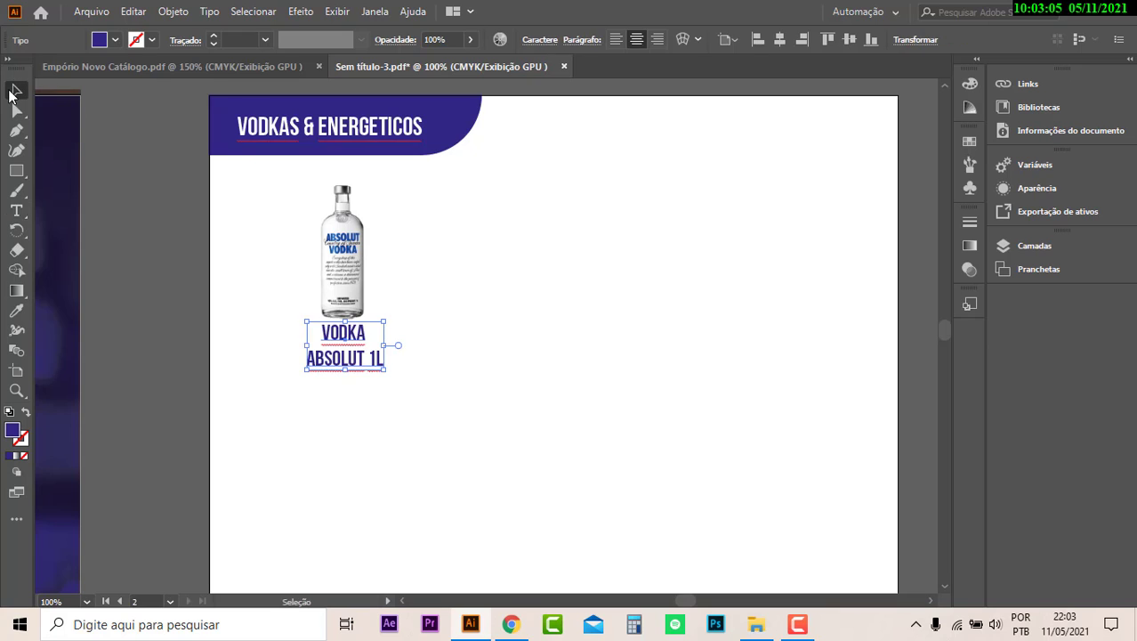
Centre the bottle and label horizontally on the artboard, then show Empório Novo Catálogo
{"action": "left_click", "coordinate": [368, 356]}
{"action": "left_click", "coordinate": [341, 267], "text": "shift"}
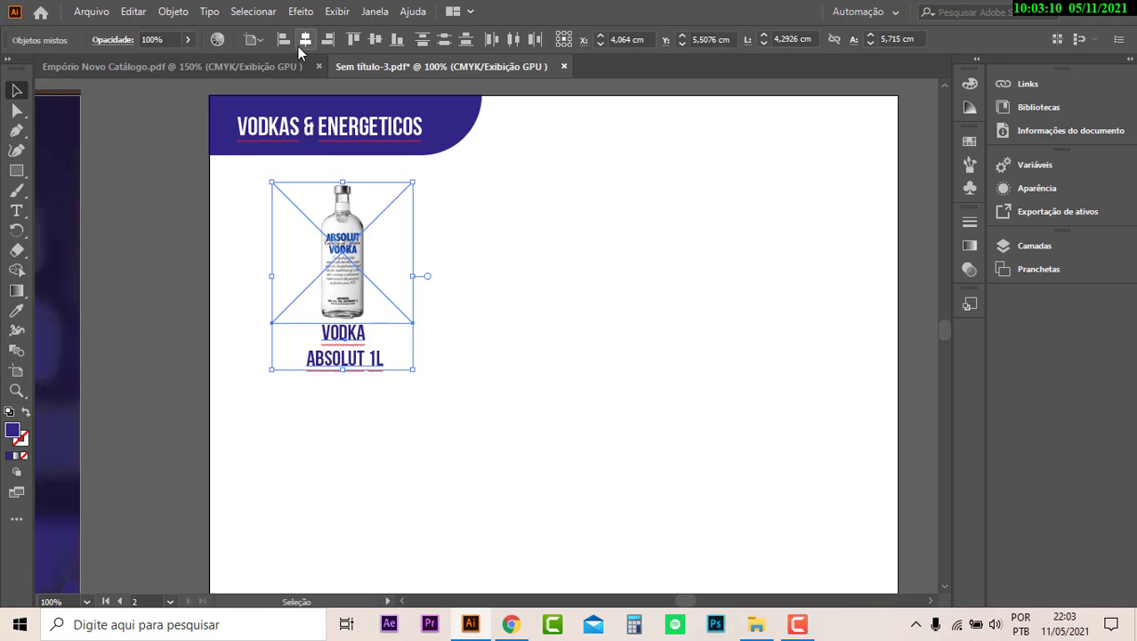
{"action": "left_click", "coordinate": [299, 45]}
{"action": "left_click", "coordinate": [666, 356]}
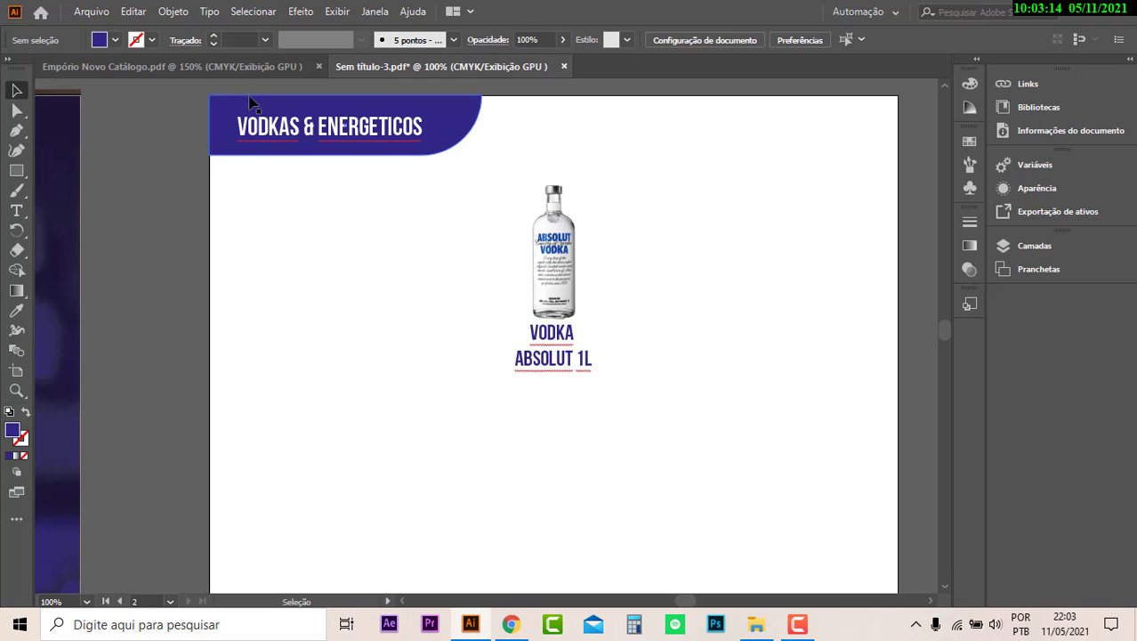
{"action": "left_click", "coordinate": [251, 68]}
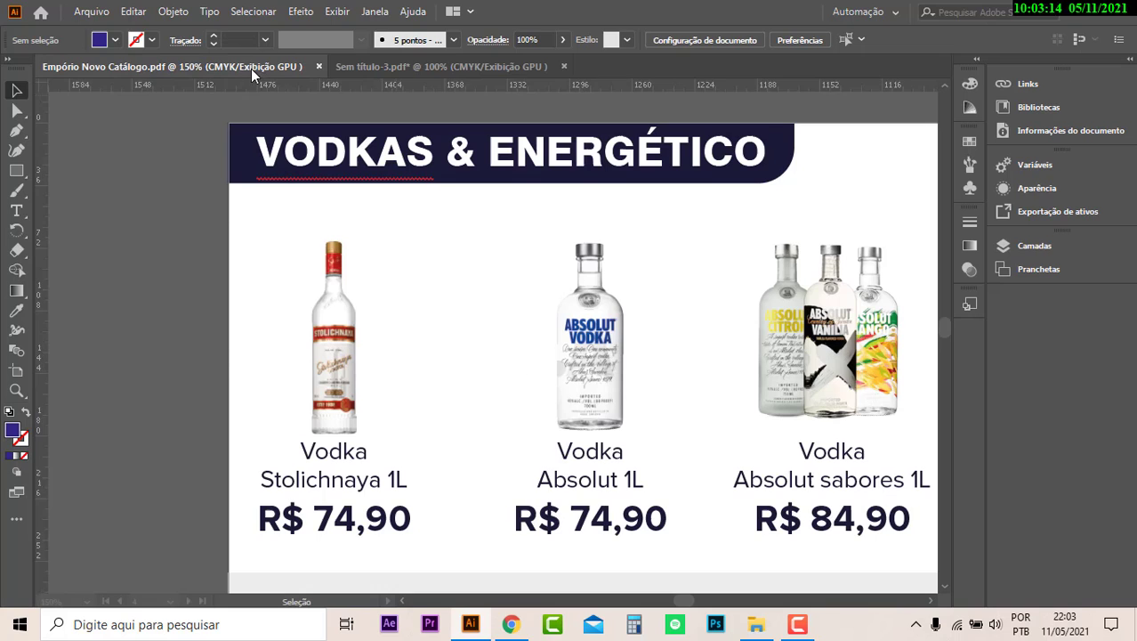
Duplicate the label below itself, retype it as 'R$ 110,00', and enlarge it
{"action": "left_click", "coordinate": [415, 64]}
{"action": "left_click", "coordinate": [561, 359]}
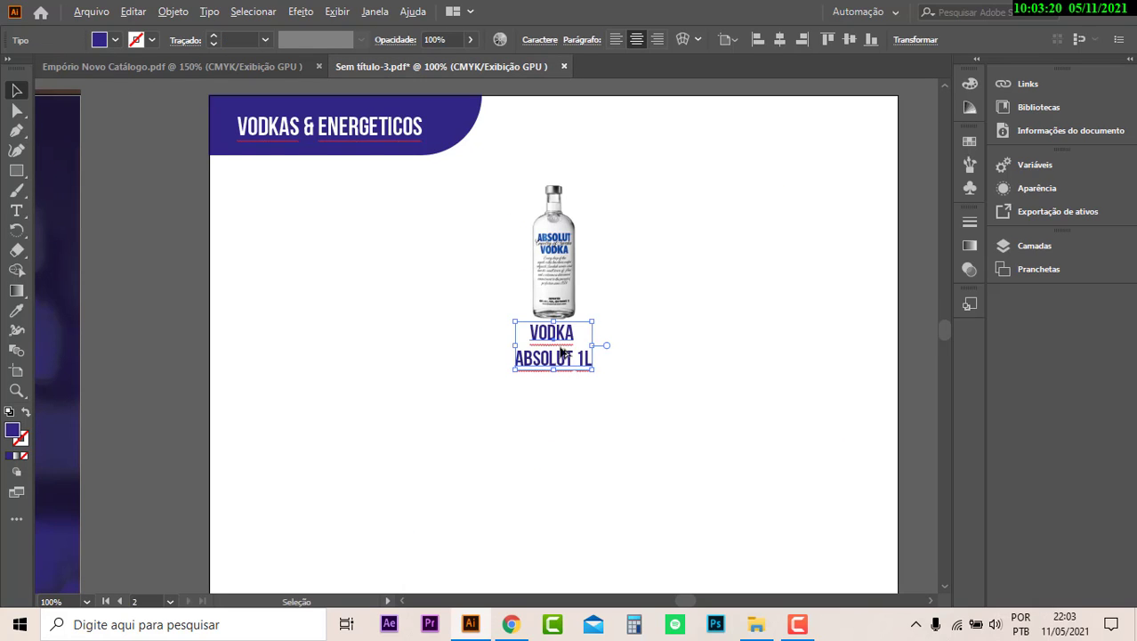
{"action": "left_click_drag", "start_coordinate": [561, 352], "coordinate": [568, 396]}
{"action": "double_click", "coordinate": [569, 407]}
{"action": "triple_click", "coordinate": [570, 408]}
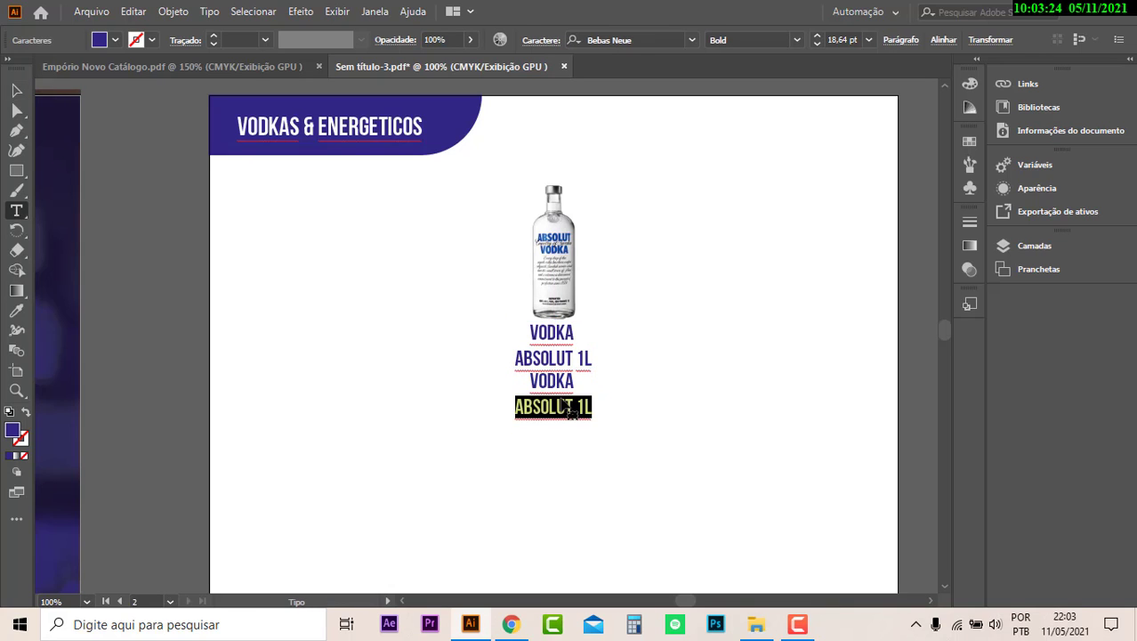
{"action": "triple_click", "coordinate": [566, 383]}
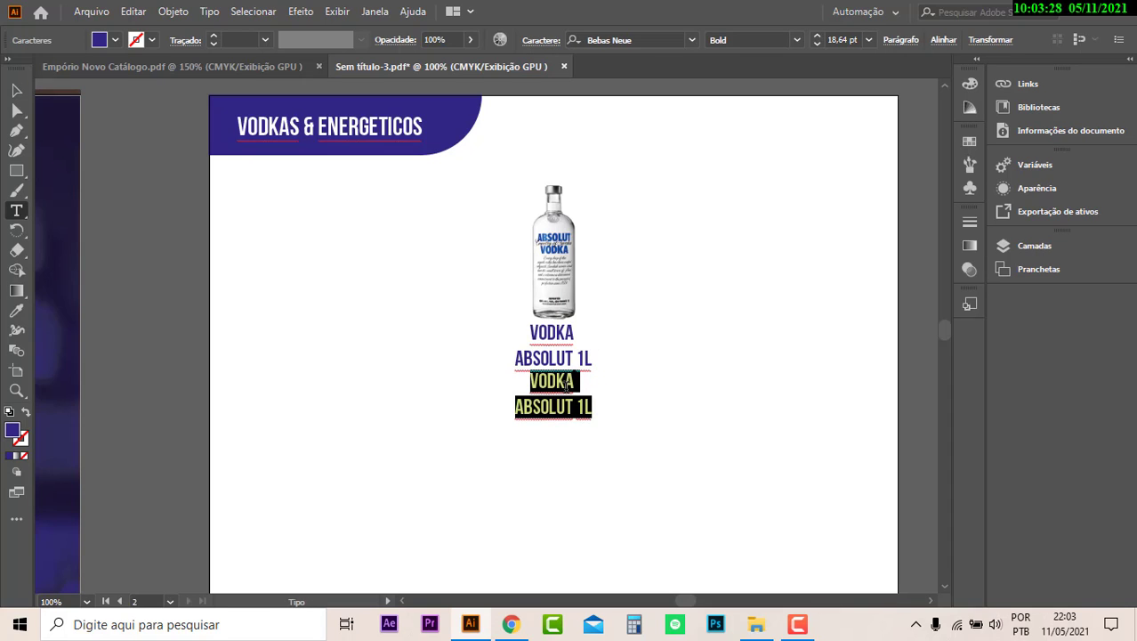
{"action": "type", "text": "R$"}
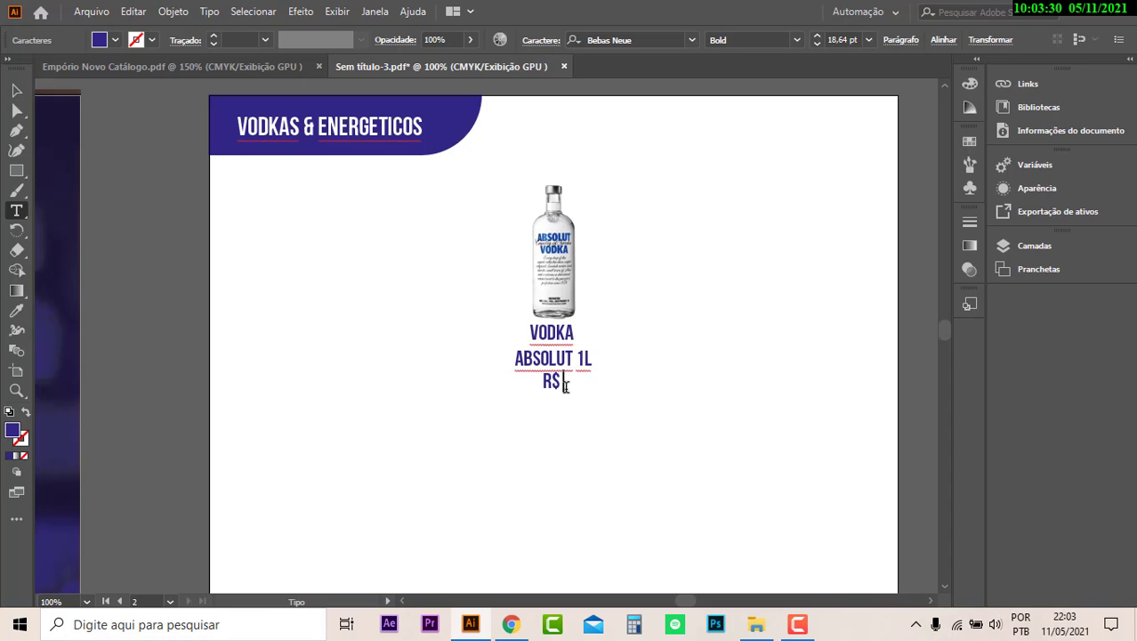
{"action": "type", "text": " 11"}
{"action": "type", "text": "0,0"}
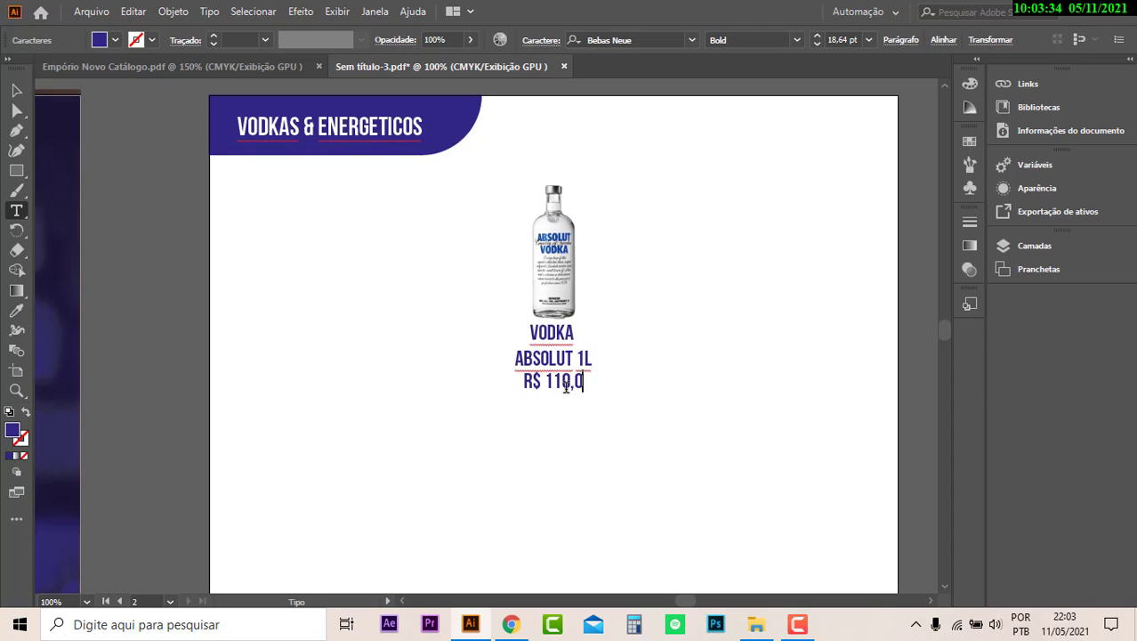
{"action": "type", "text": "0"}
{"action": "left_click", "coordinate": [17, 91]}
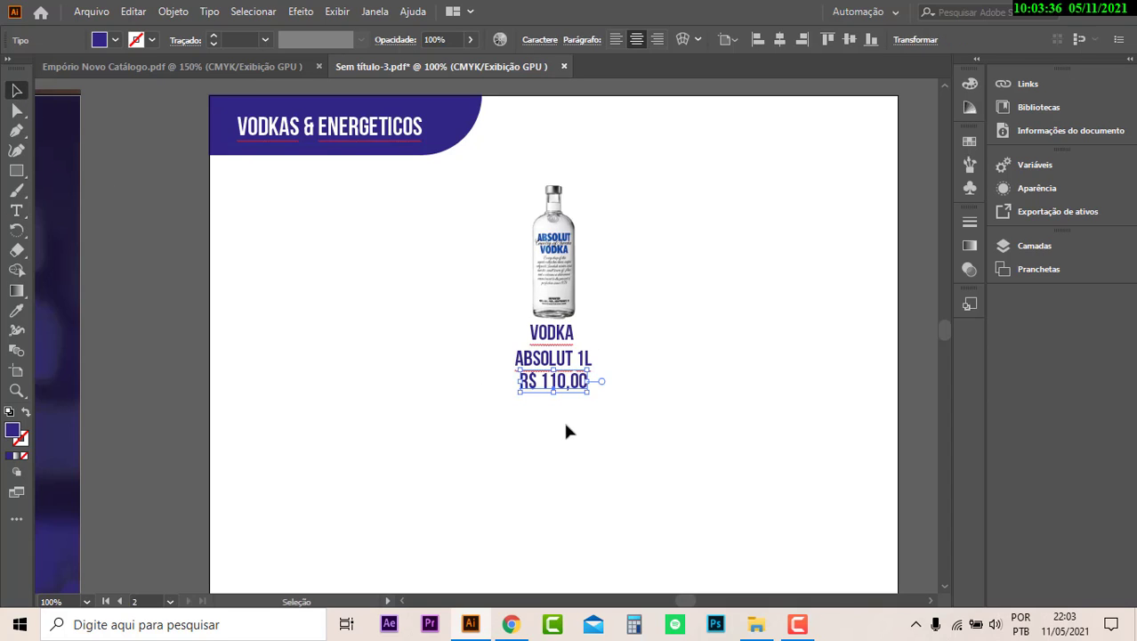
{"action": "mouse_move", "coordinate": [589, 395]}
{"action": "left_mouse_down"}
{"action": "mouse_move", "coordinate": [609, 398]}
{"action": "mouse_move", "coordinate": [574, 408]}
{"action": "left_mouse_up"}
{"action": "left_click", "coordinate": [686, 371]}
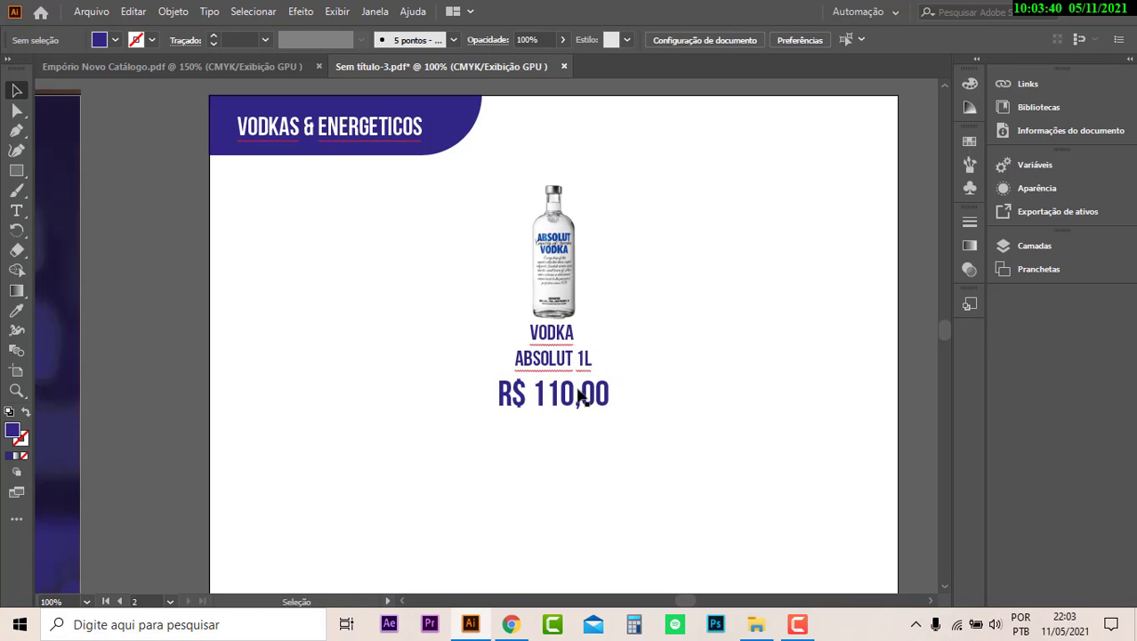
{"action": "left_click", "coordinate": [561, 394]}
Change the VODKA ABSOLUT 1L label's font style to Regular
{"action": "left_click", "coordinate": [547, 345]}
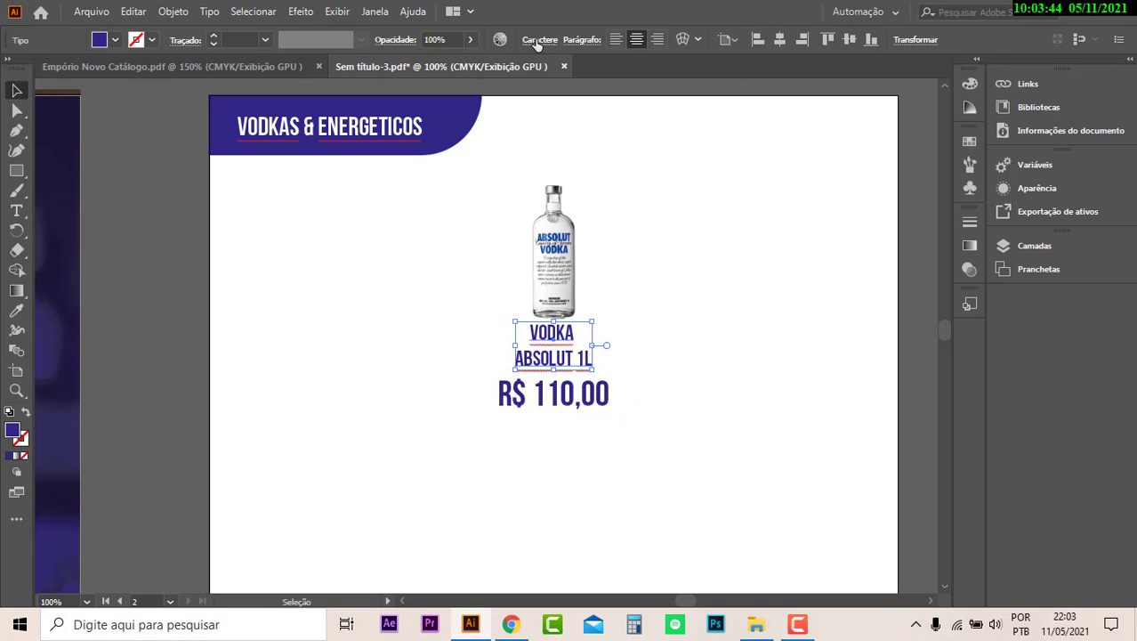
{"action": "left_click", "coordinate": [545, 89]}
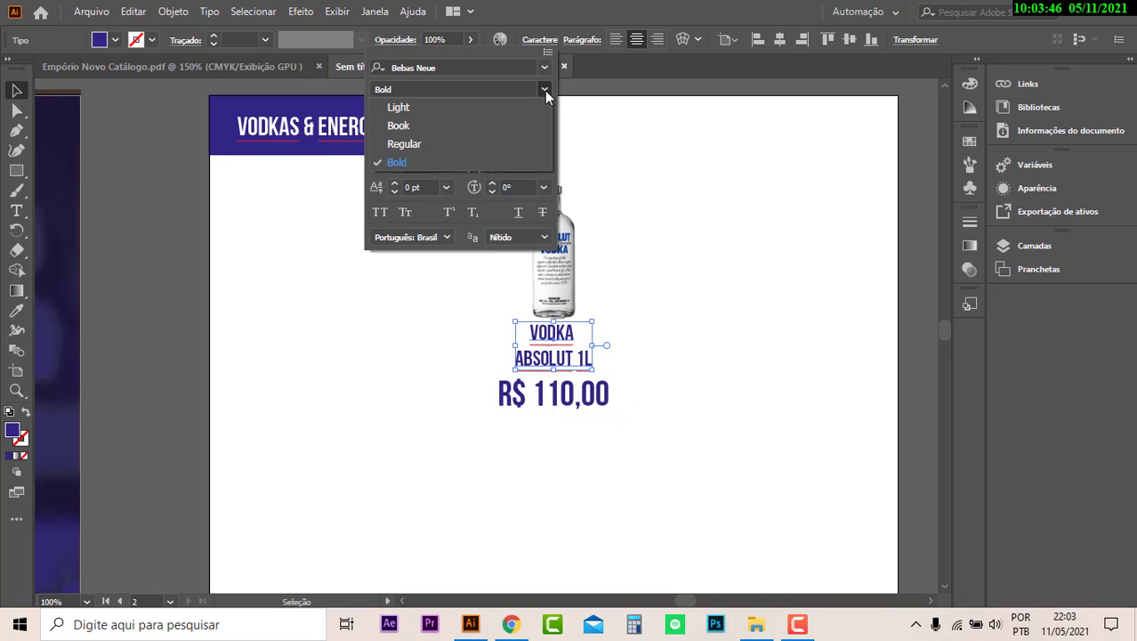
{"action": "left_click", "coordinate": [449, 142]}
{"action": "left_click", "coordinate": [294, 331]}
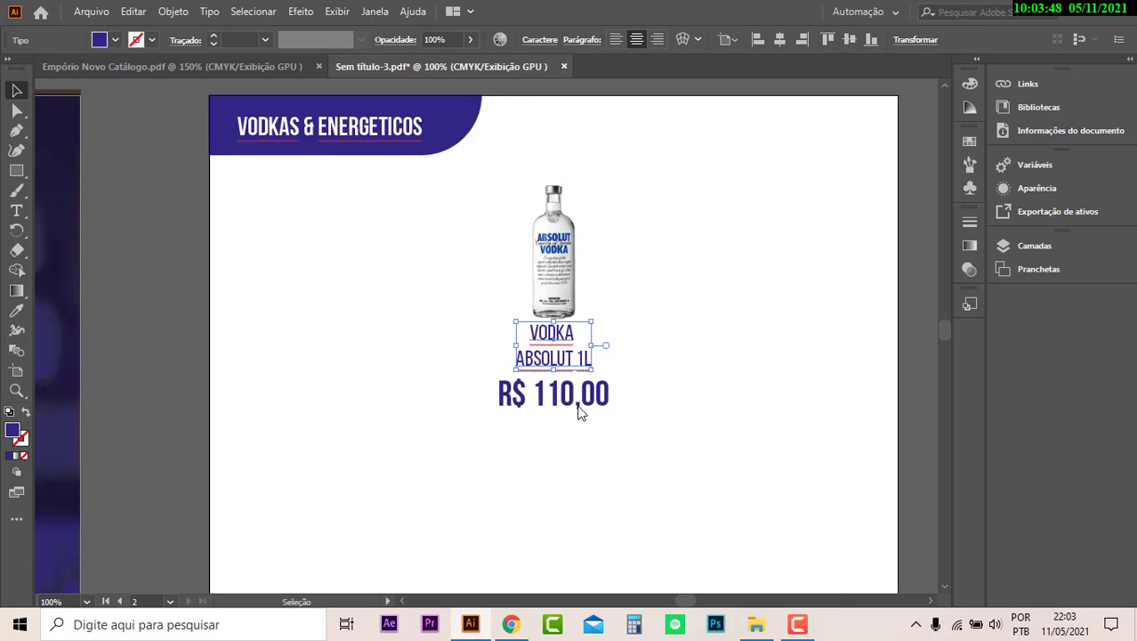
{"action": "left_click", "coordinate": [601, 412]}
Nudge the price slightly and try orange, green and red fills on it
{"action": "left_click", "coordinate": [589, 392]}
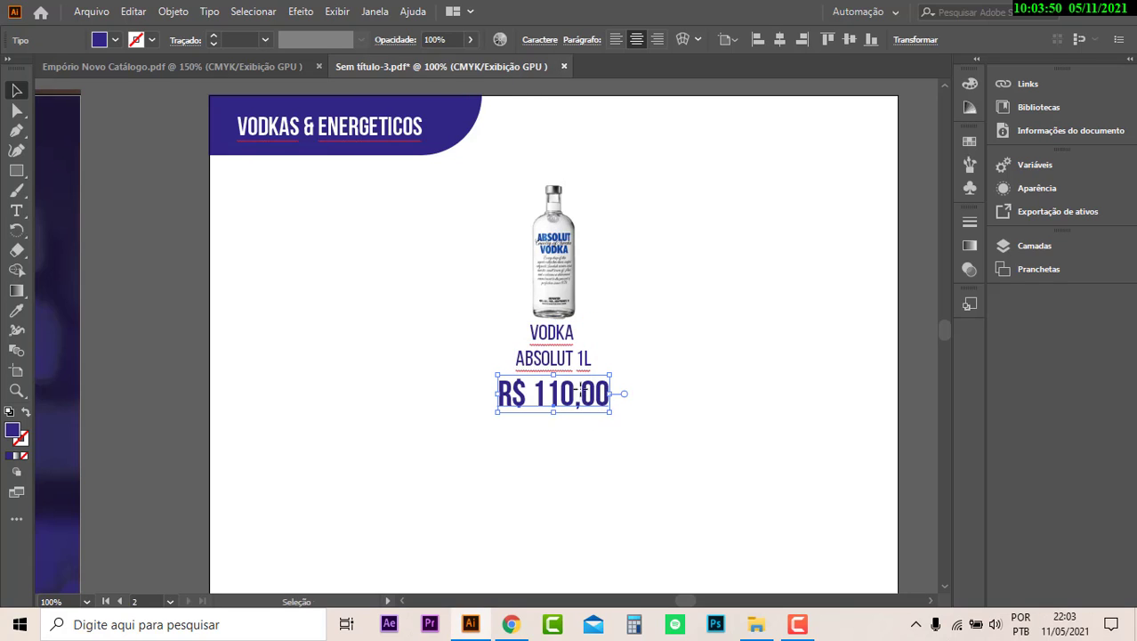
{"action": "left_click_drag", "start_coordinate": [582, 396], "coordinate": [581, 392]}
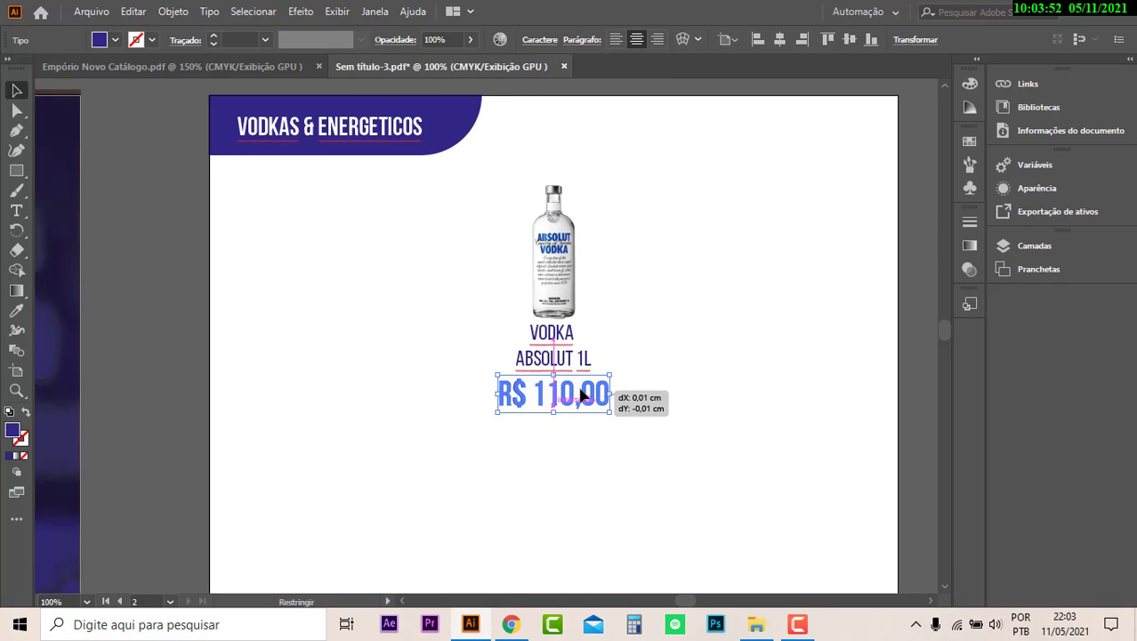
{"action": "left_click_drag", "start_coordinate": [580, 392], "coordinate": [580, 391]}
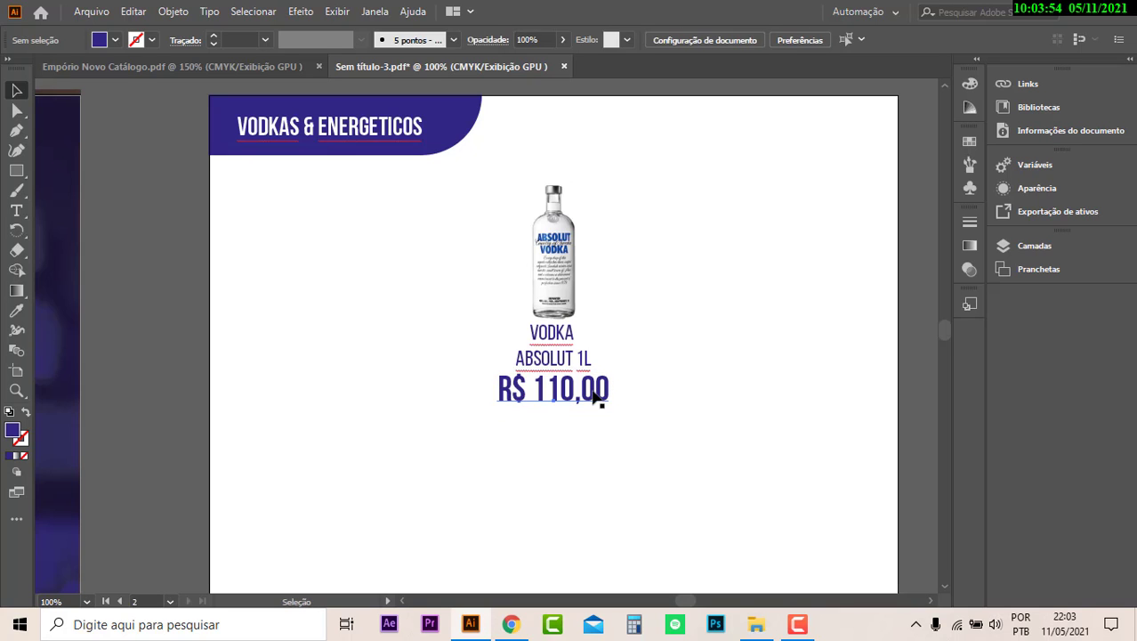
{"action": "left_click", "coordinate": [114, 39]}
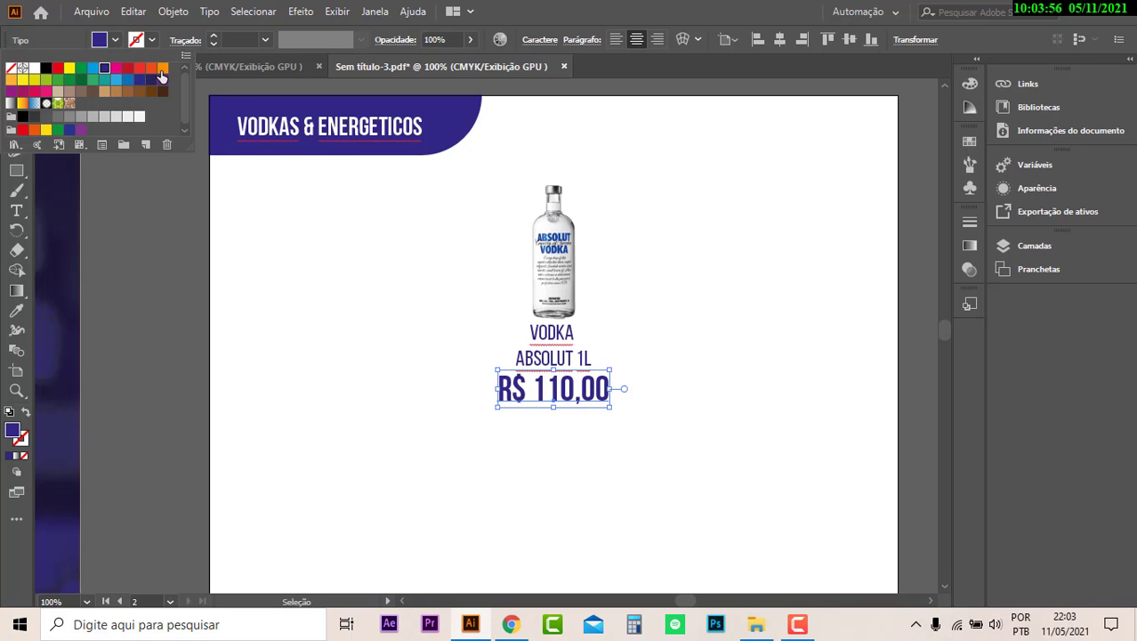
{"action": "left_click", "coordinate": [161, 71]}
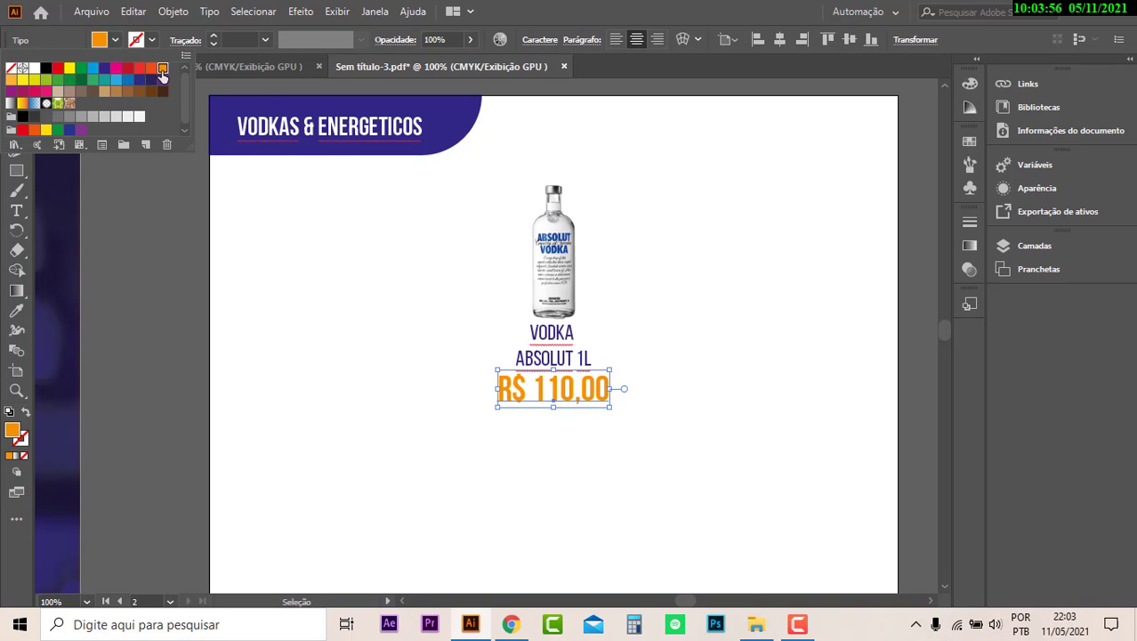
{"action": "left_click", "coordinate": [55, 81]}
{"action": "left_click", "coordinate": [58, 68]}
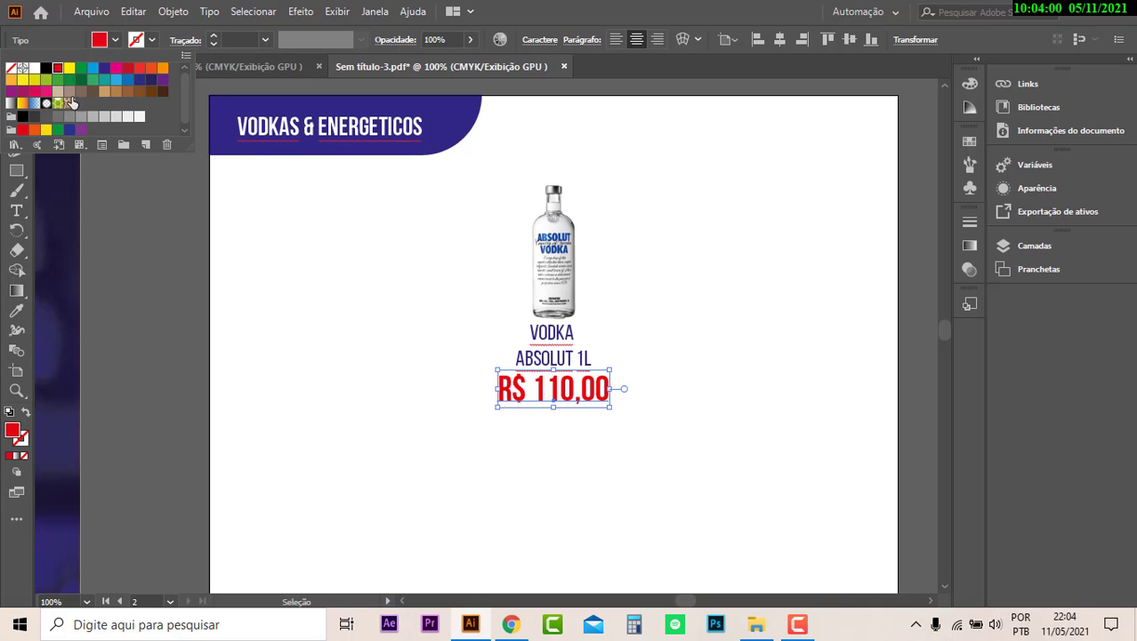
{"action": "left_click", "coordinate": [122, 232]}
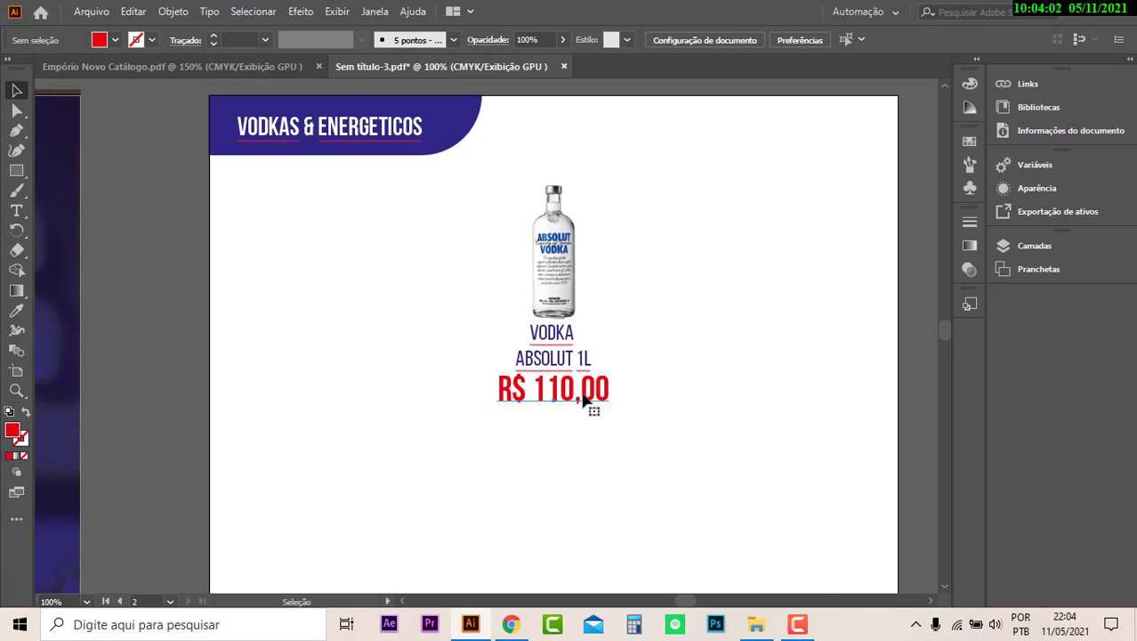
{"action": "left_click_drag", "start_coordinate": [586, 391], "coordinate": [587, 396]}
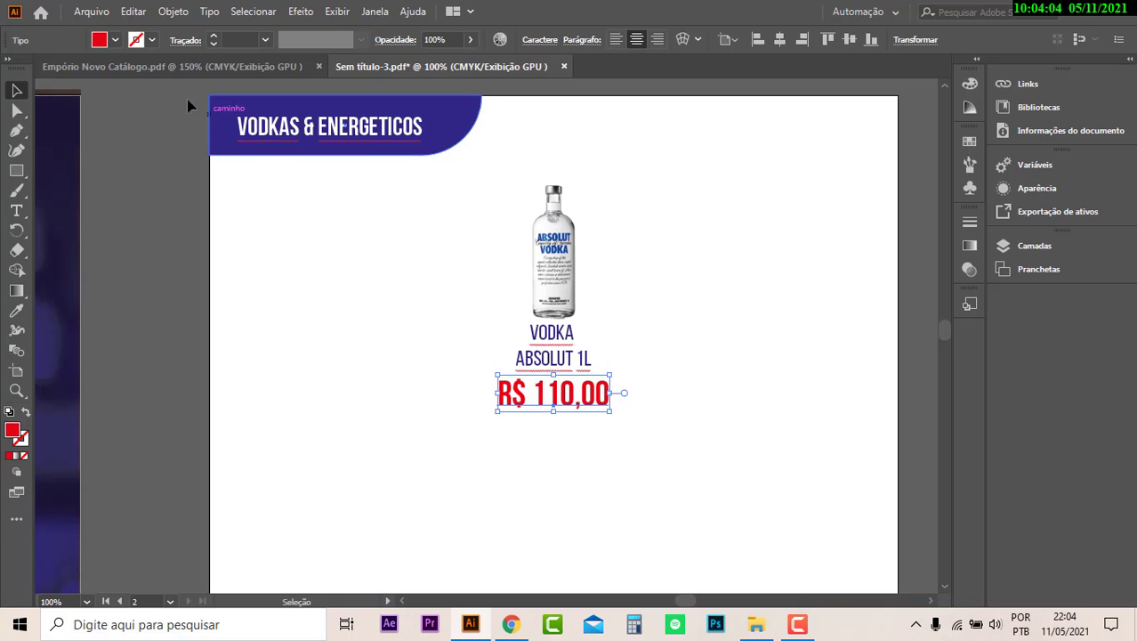
Try black on the price, then undo back to the orange fill
{"action": "left_click", "coordinate": [115, 39]}
{"action": "left_click", "coordinate": [46, 69]}
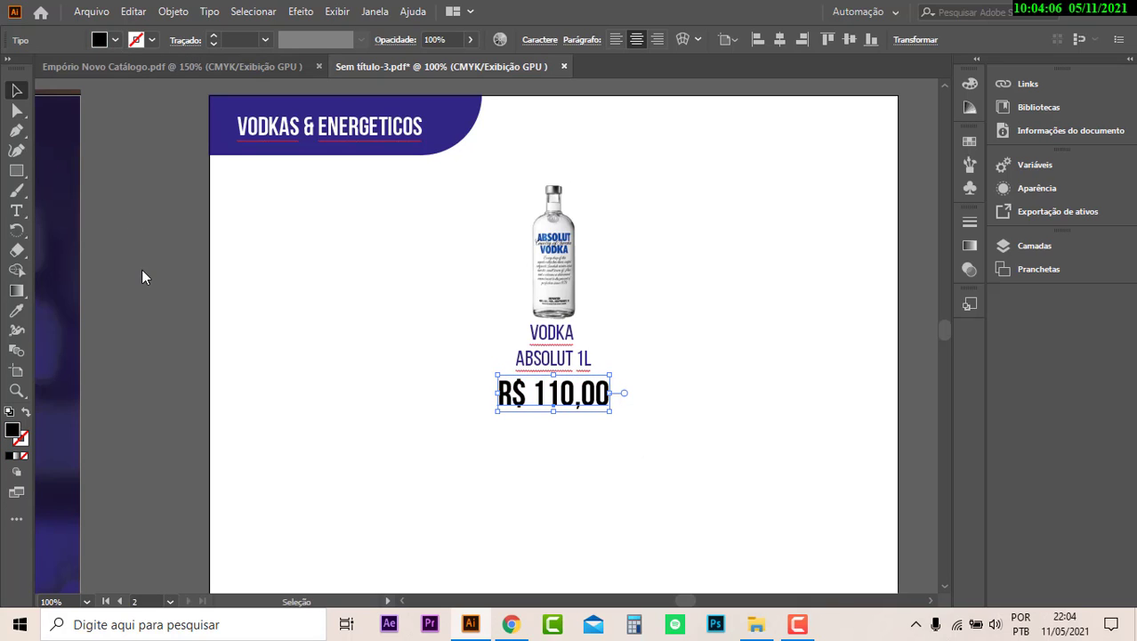
{"action": "left_click", "coordinate": [89, 196]}
{"action": "key", "text": "ctrl+z"}
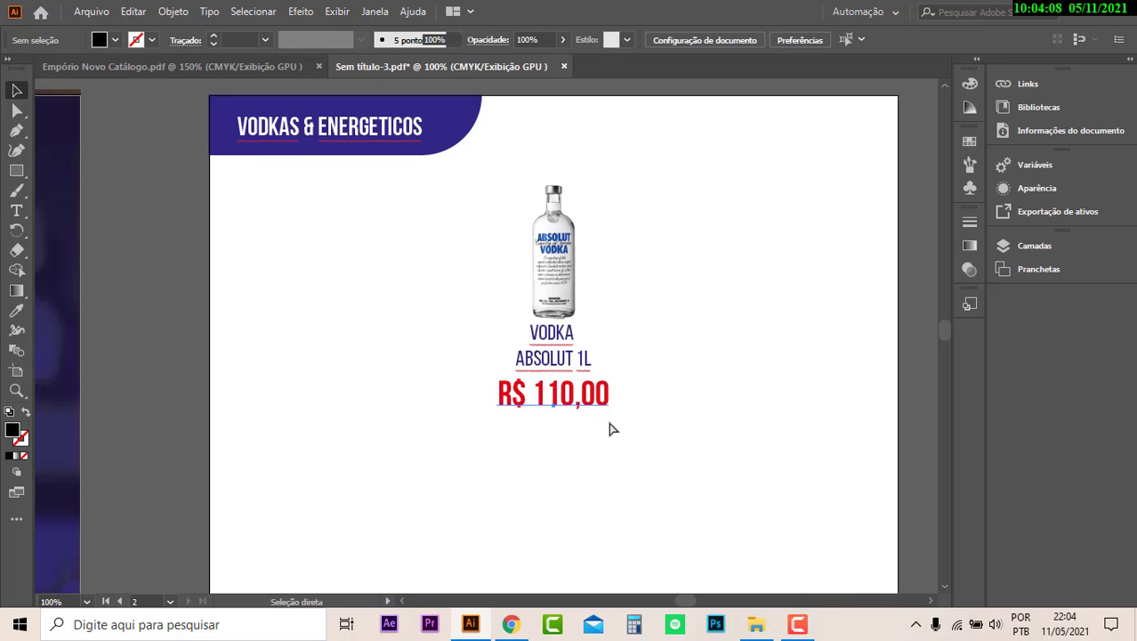
{"action": "key", "text": "Up"}
{"action": "key", "text": "Up"}
{"action": "key", "text": "Up"}
{"action": "key", "text": "Up"}
{"action": "key", "text": "ctrl+z"}
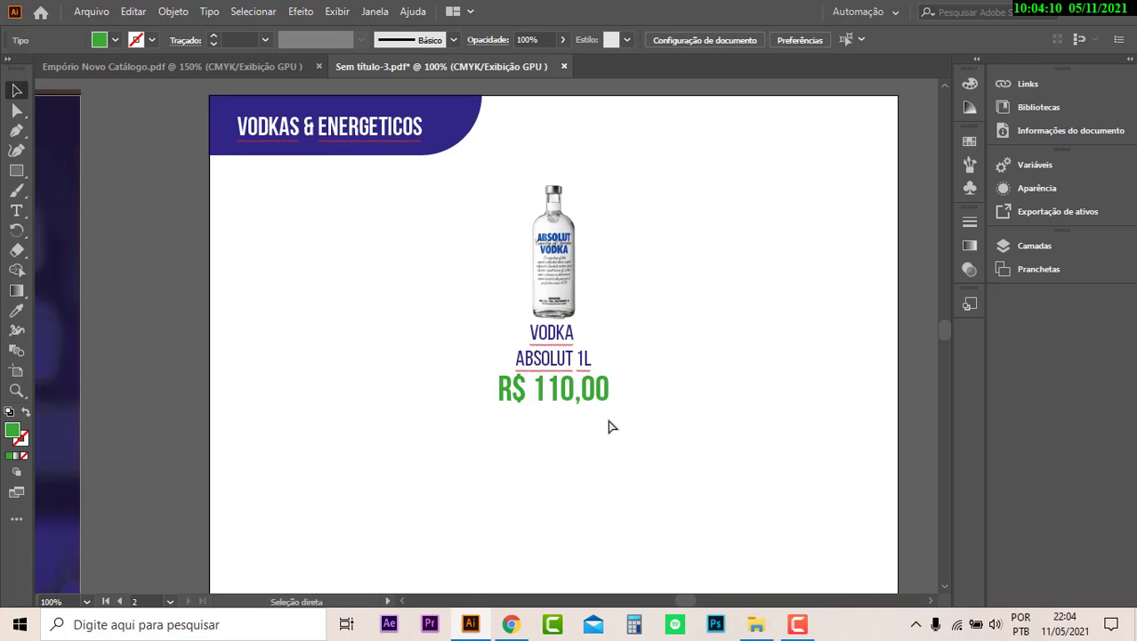
{"action": "key", "text": "ctrl+z"}
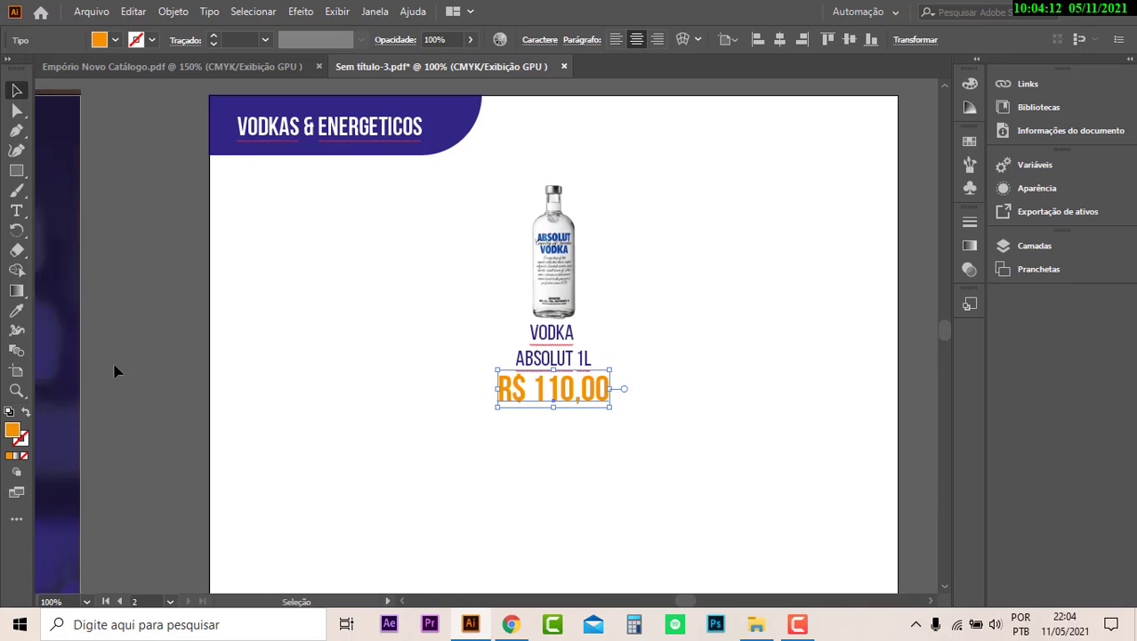
Nudge the VODKA ABSOLUT 1L name slightly up toward the bottle
{"action": "left_click", "coordinate": [113, 371]}
{"action": "left_click", "coordinate": [563, 358]}
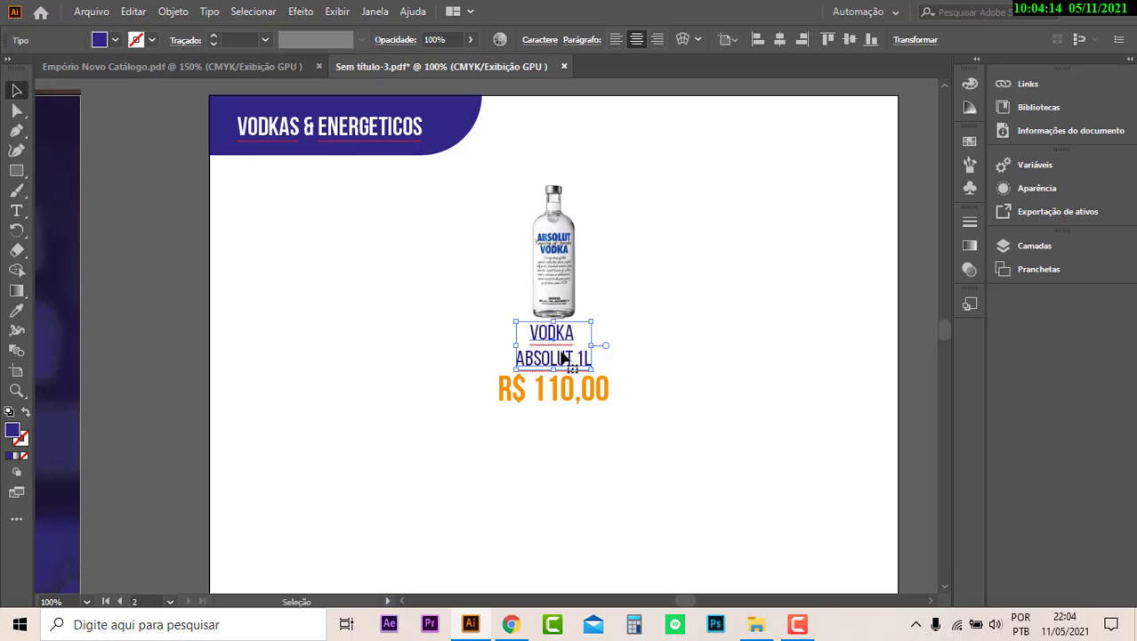
{"action": "key", "text": "Up"}
{"action": "key", "text": "Up"}
{"action": "left_click", "coordinate": [579, 433]}
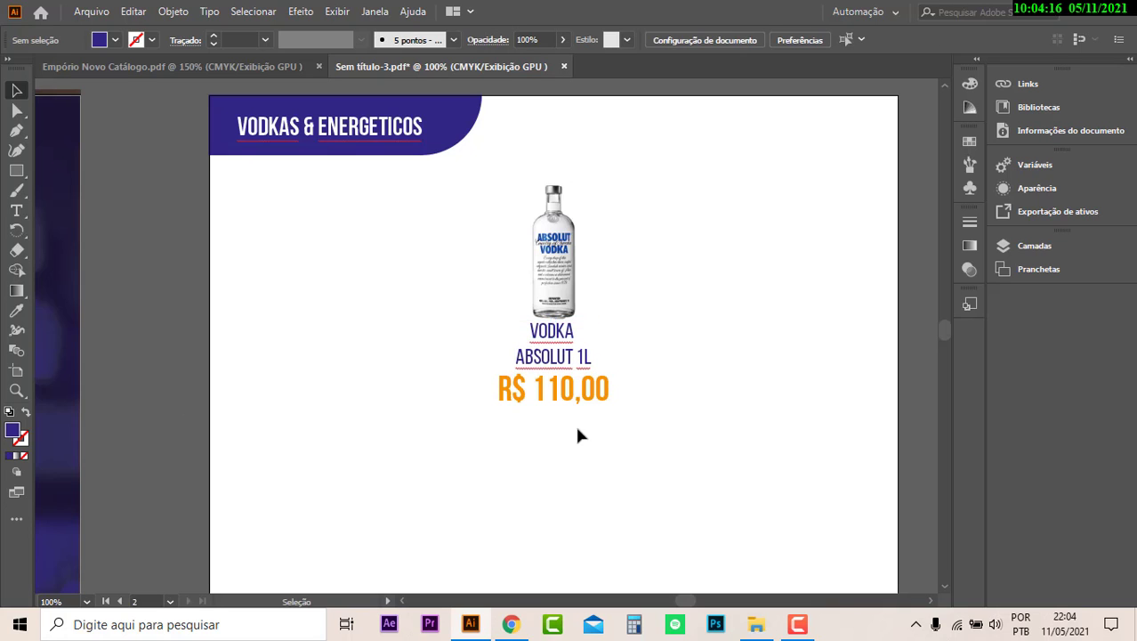
{"action": "left_click", "coordinate": [572, 394]}
Group bottle, name and price, shrink to about 3.1 × 4.96 cm, and move to the left edge
{"action": "left_click", "coordinate": [562, 356], "text": "shift"}
{"action": "left_click", "coordinate": [561, 293], "text": "shift"}
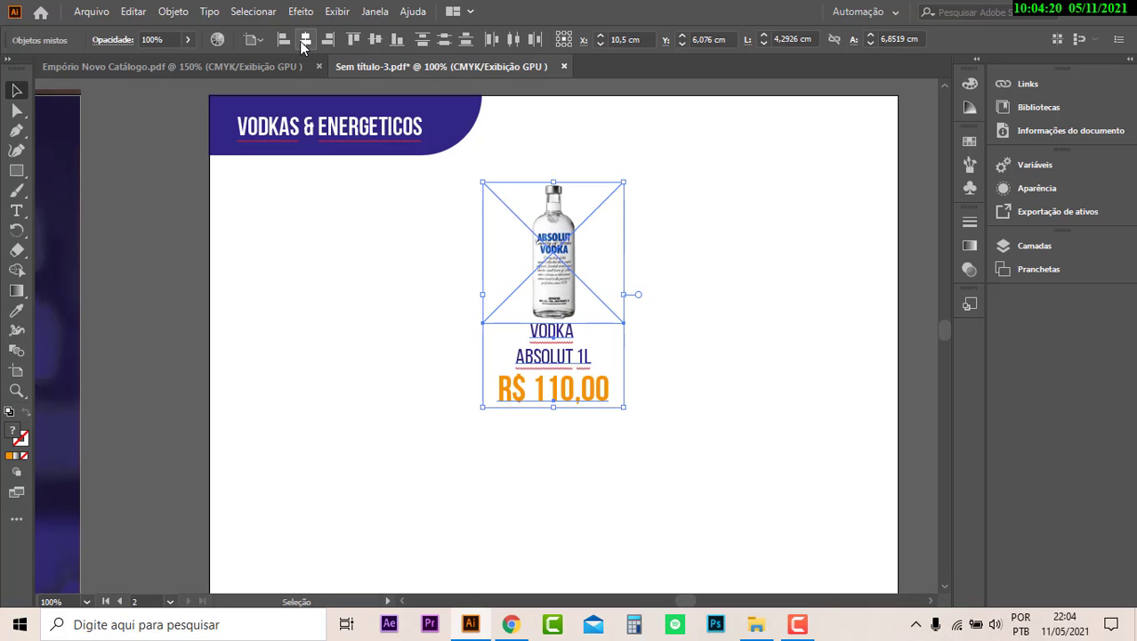
{"action": "left_click", "coordinate": [629, 490]}
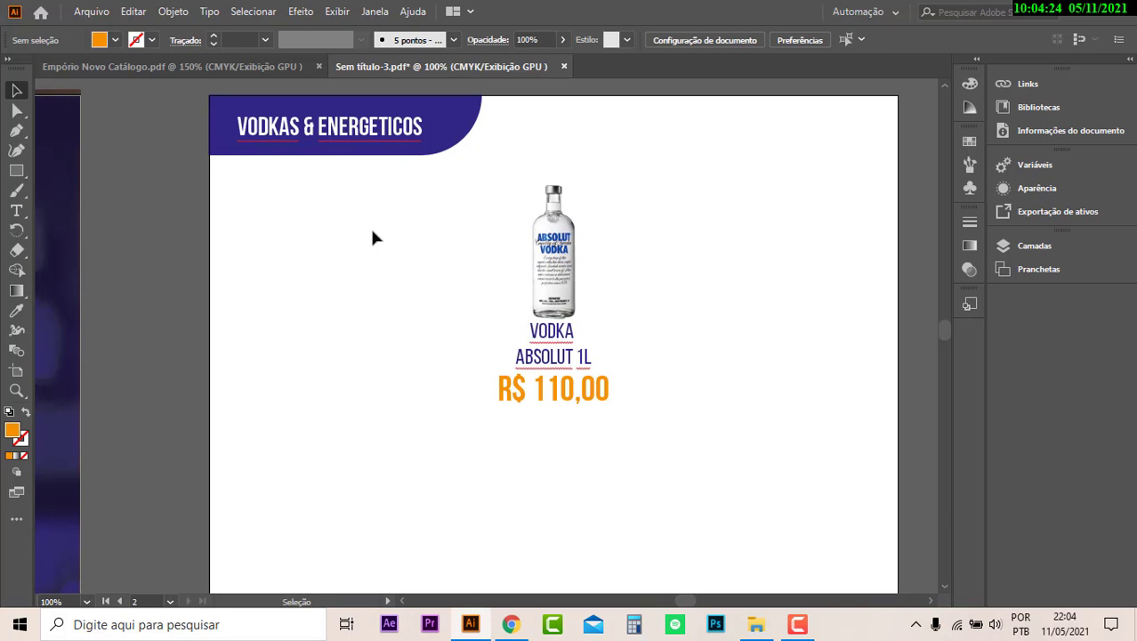
{"action": "left_click_drag", "start_coordinate": [458, 170], "coordinate": [653, 429]}
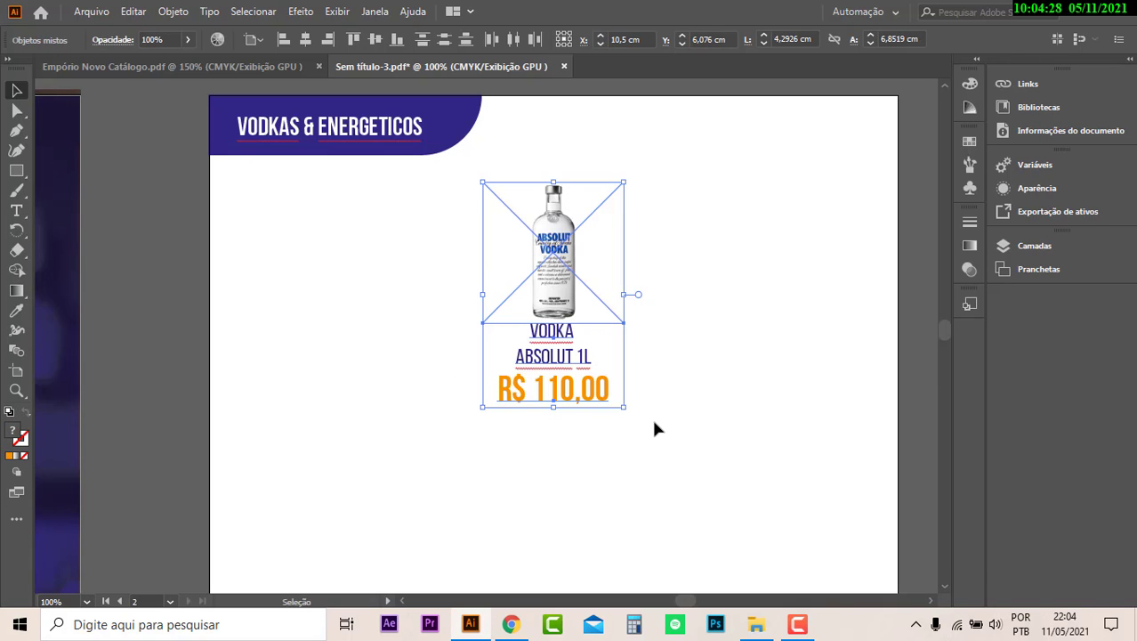
{"action": "key", "text": "ctrl+g"}
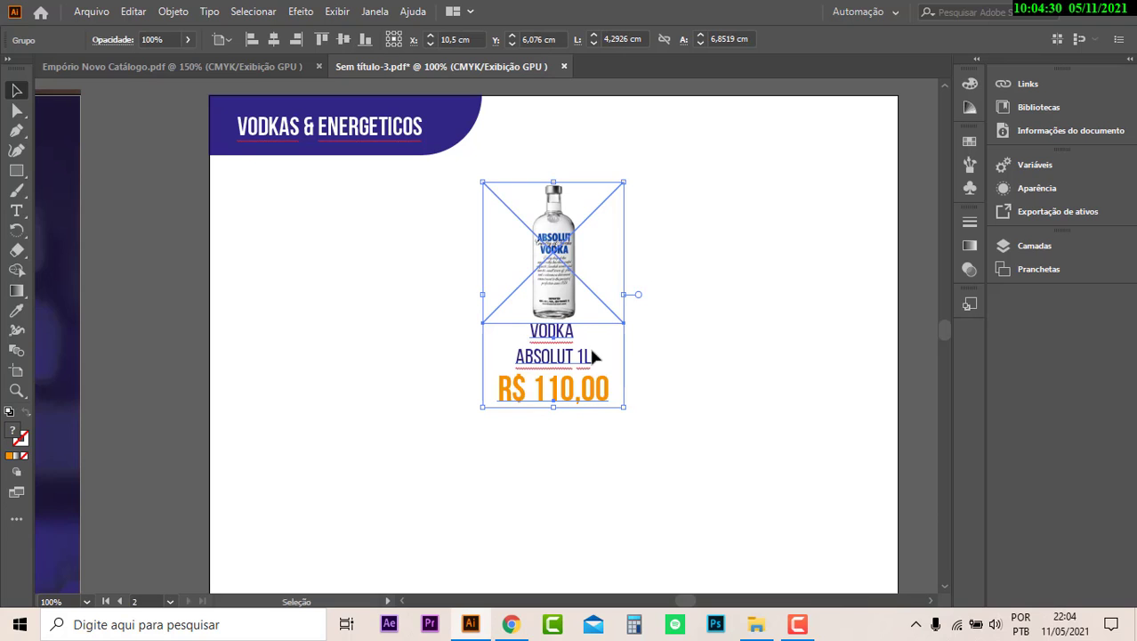
{"action": "left_click_drag", "start_coordinate": [622, 407], "coordinate": [606, 375]}
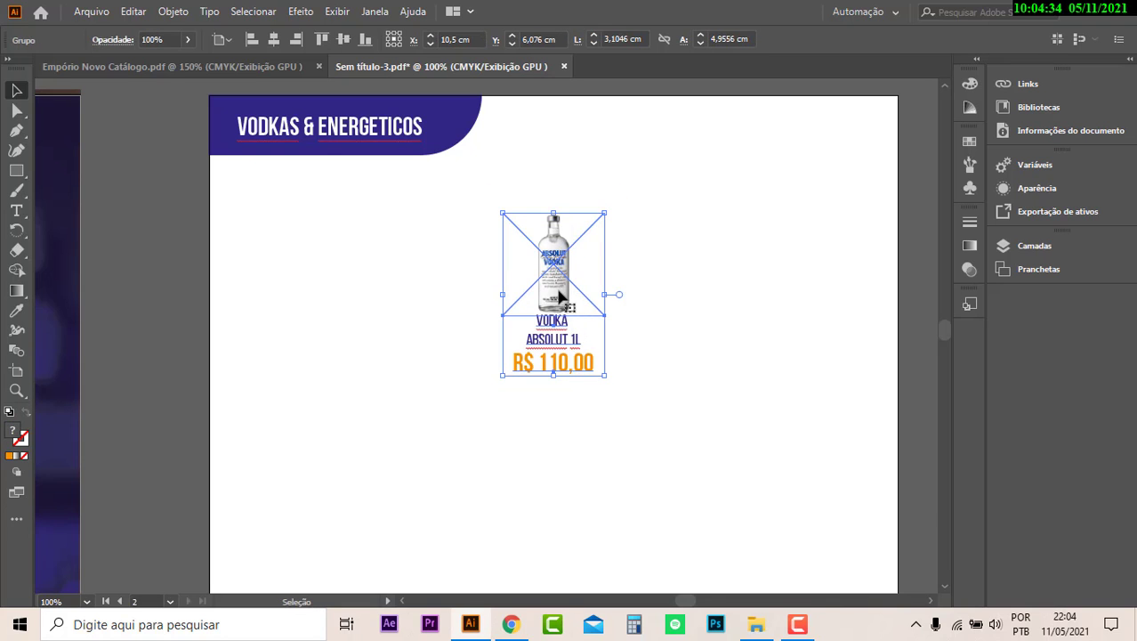
{"action": "mouse_move", "coordinate": [540, 284]}
{"action": "left_mouse_down"}
{"action": "mouse_move", "coordinate": [474, 285]}
{"action": "mouse_move", "coordinate": [301, 250]}
{"action": "left_mouse_up"}
{"action": "left_click", "coordinate": [439, 282]}
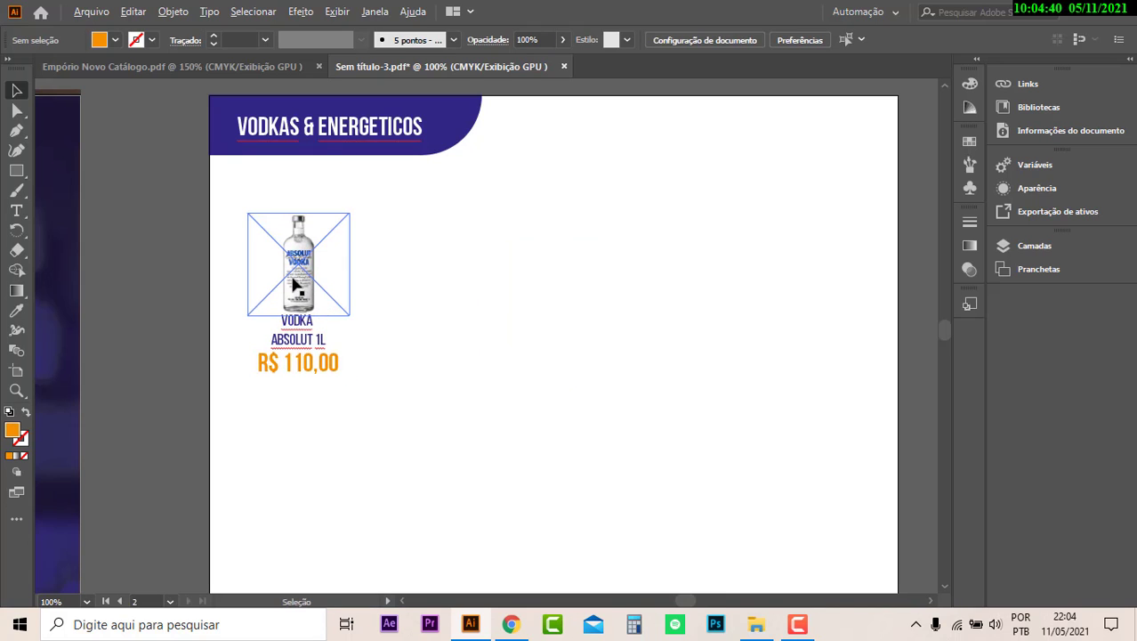
Copy the Absolut product group rightward to make four in a row, then select all four
{"action": "mouse_move", "coordinate": [297, 283]}
{"action": "left_mouse_down"}
{"action": "mouse_move", "coordinate": [450, 293]}
{"action": "mouse_move", "coordinate": [747, 274]}
{"action": "left_mouse_up"}
{"action": "left_click", "coordinate": [707, 445]}
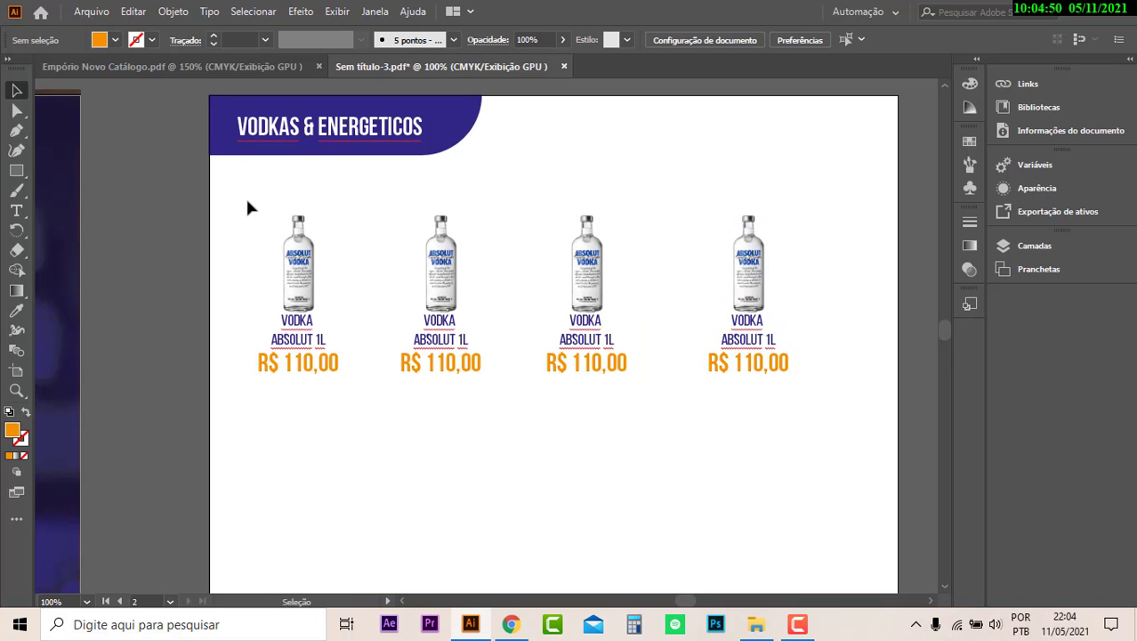
{"action": "left_click_drag", "start_coordinate": [245, 198], "coordinate": [828, 393]}
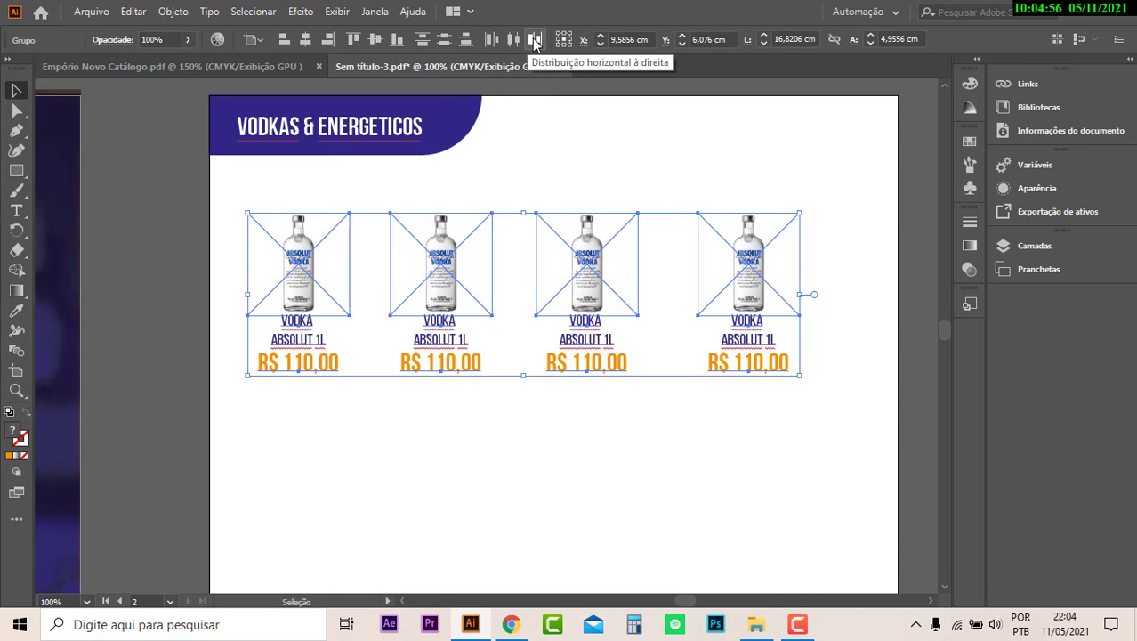
Try spreading the four vodka products across the page width, undoing the unwanted attempts
{"action": "left_click", "coordinate": [492, 40]}
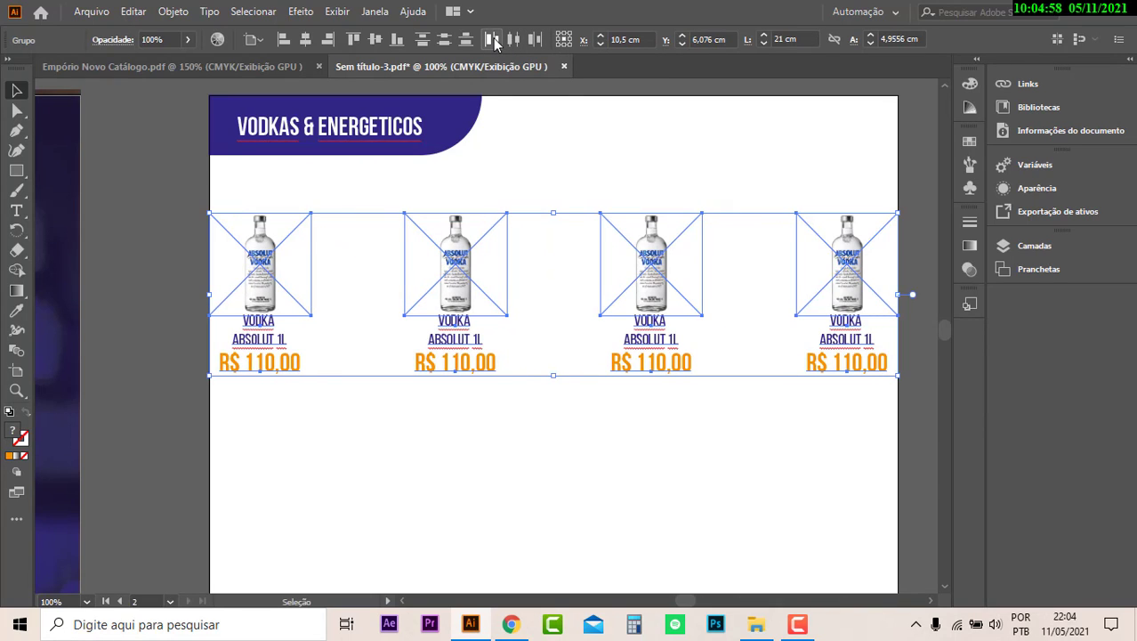
{"action": "key", "text": "ctrl+z"}
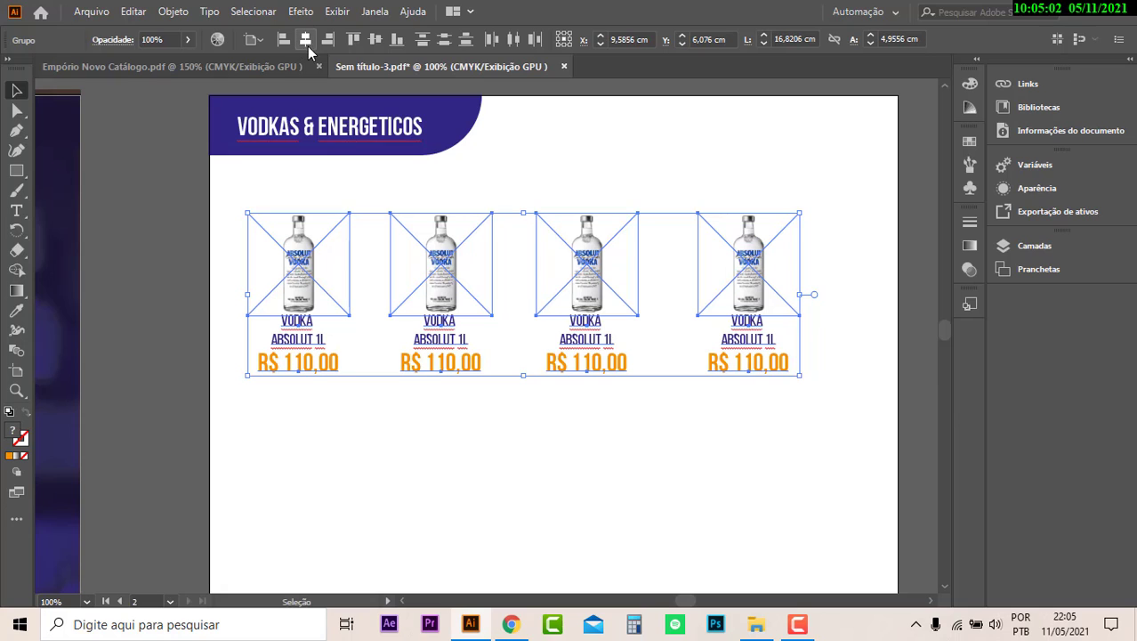
{"action": "left_click", "coordinate": [512, 42]}
{"action": "key", "text": "ctrl+z"}
{"action": "left_click", "coordinate": [465, 42]}
{"action": "left_click", "coordinate": [422, 46]}
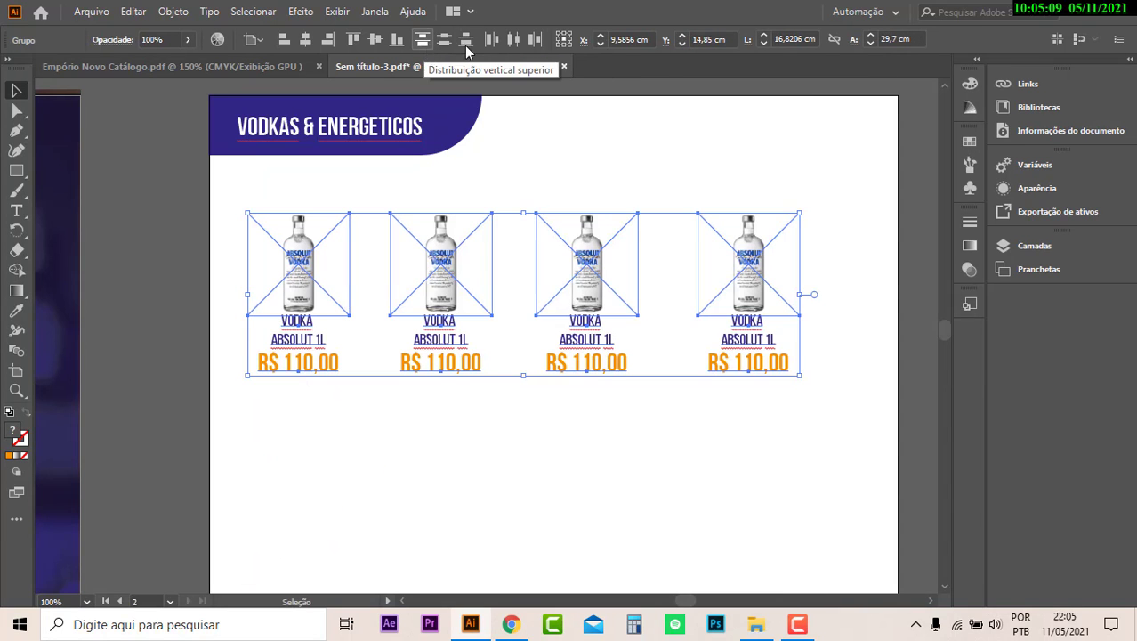
{"action": "left_click", "coordinate": [516, 40]}
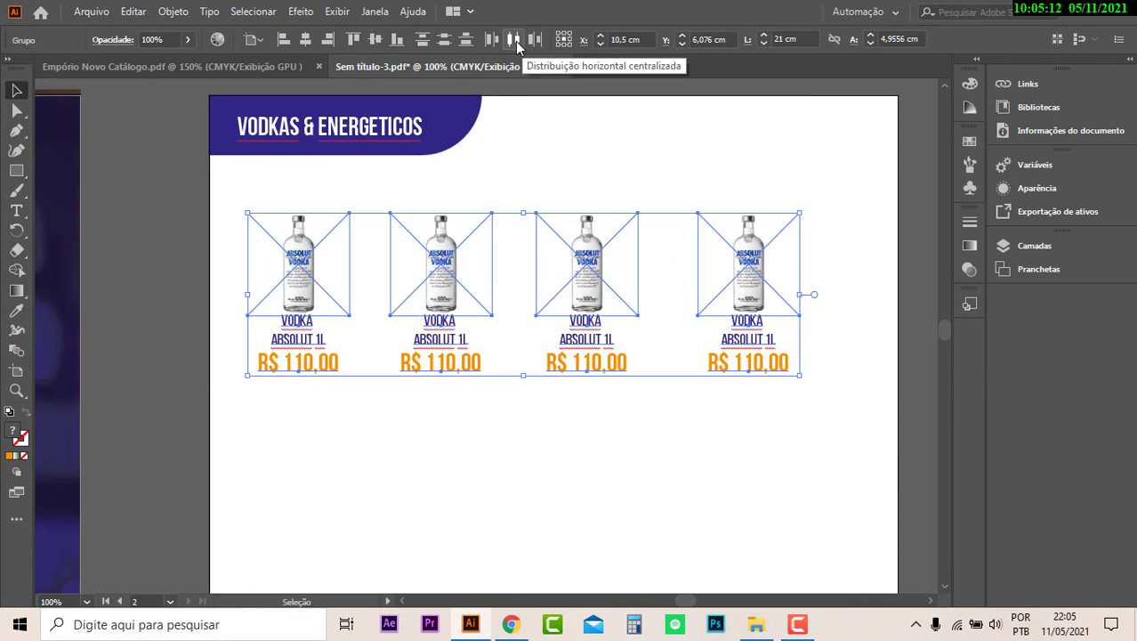
{"action": "left_click", "coordinate": [487, 40]}
{"action": "key", "text": "ctrl+z"}
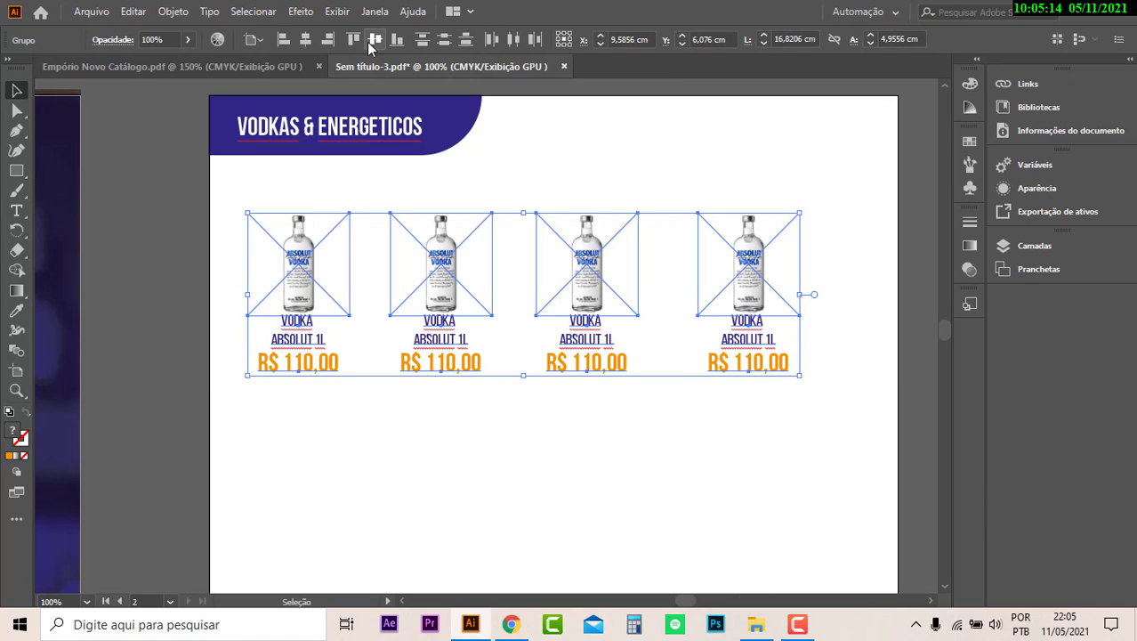
Set Align To Selection and distribute the four products by horizontal centre, spanning about 16.82 cm
{"action": "left_click", "coordinate": [253, 40]}
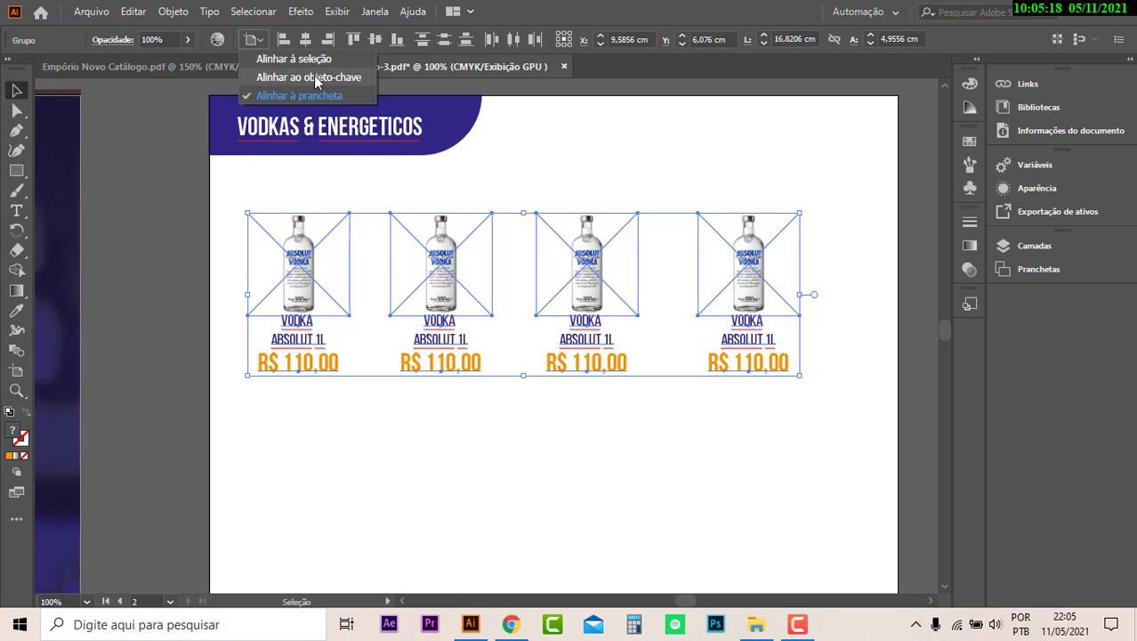
{"action": "left_click", "coordinate": [303, 61]}
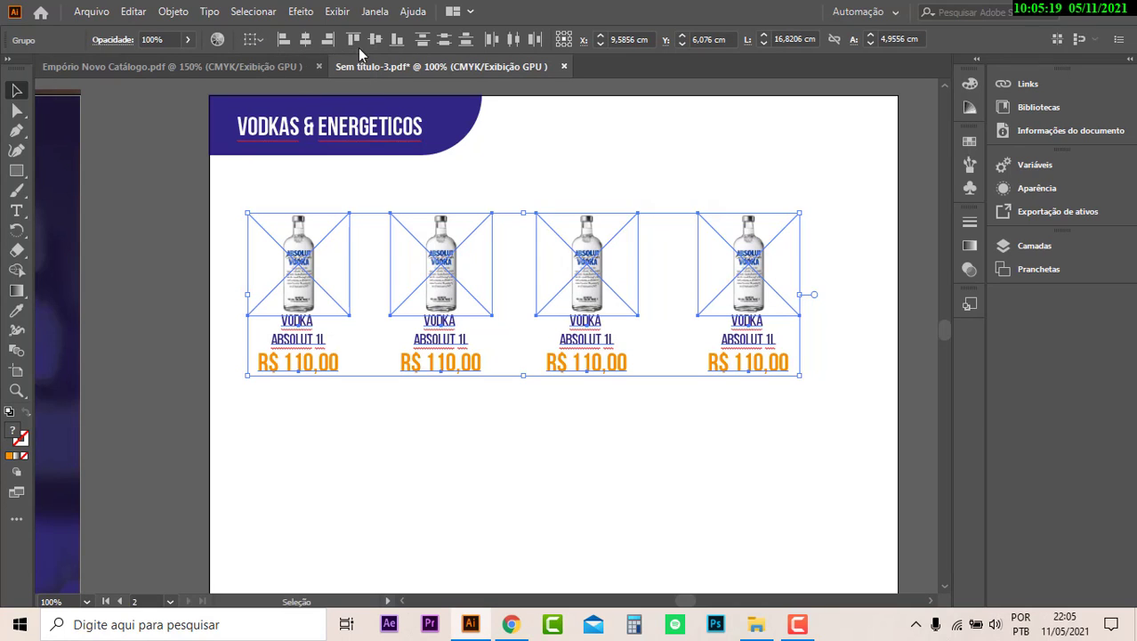
{"action": "left_click", "coordinate": [516, 37]}
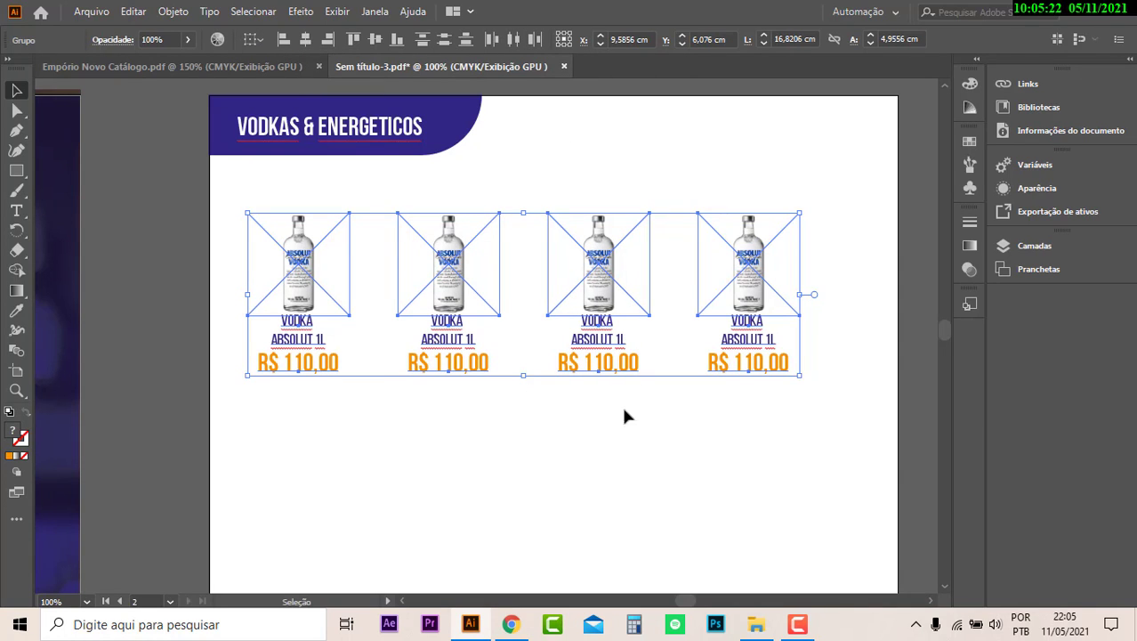
{"action": "left_click", "coordinate": [258, 40]}
{"action": "left_click", "coordinate": [513, 40]}
{"action": "left_click", "coordinate": [660, 484]}
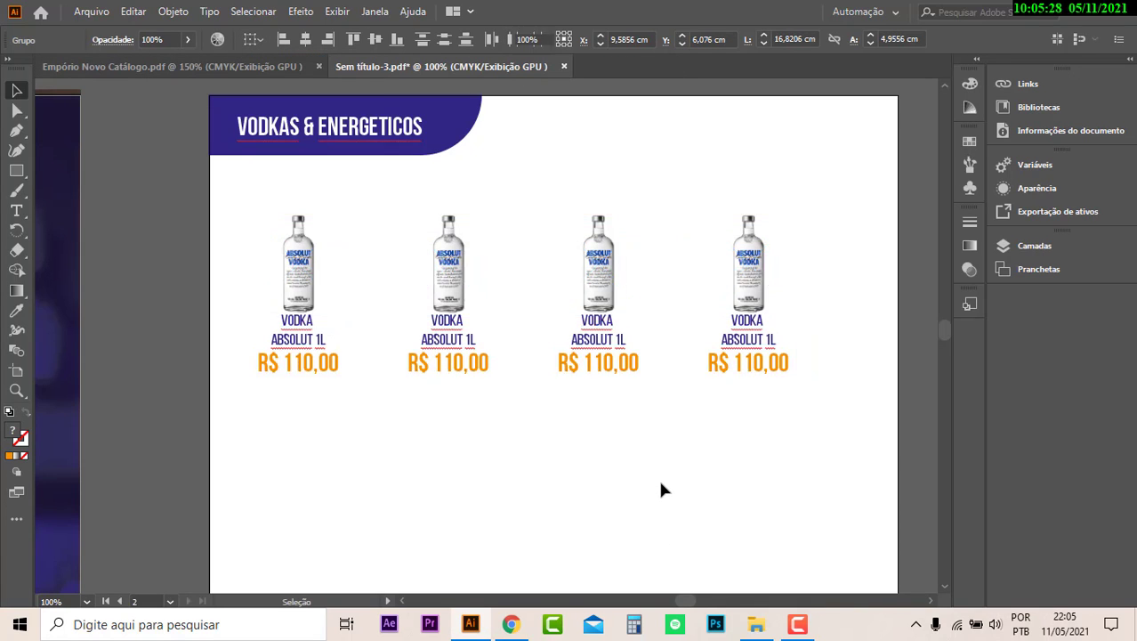
{"action": "mouse_move", "coordinate": [251, 190]}
{"action": "left_mouse_down"}
{"action": "mouse_move", "coordinate": [447, 340]}
{"action": "mouse_move", "coordinate": [819, 397]}
{"action": "left_mouse_up"}
{"action": "key", "text": "v"}
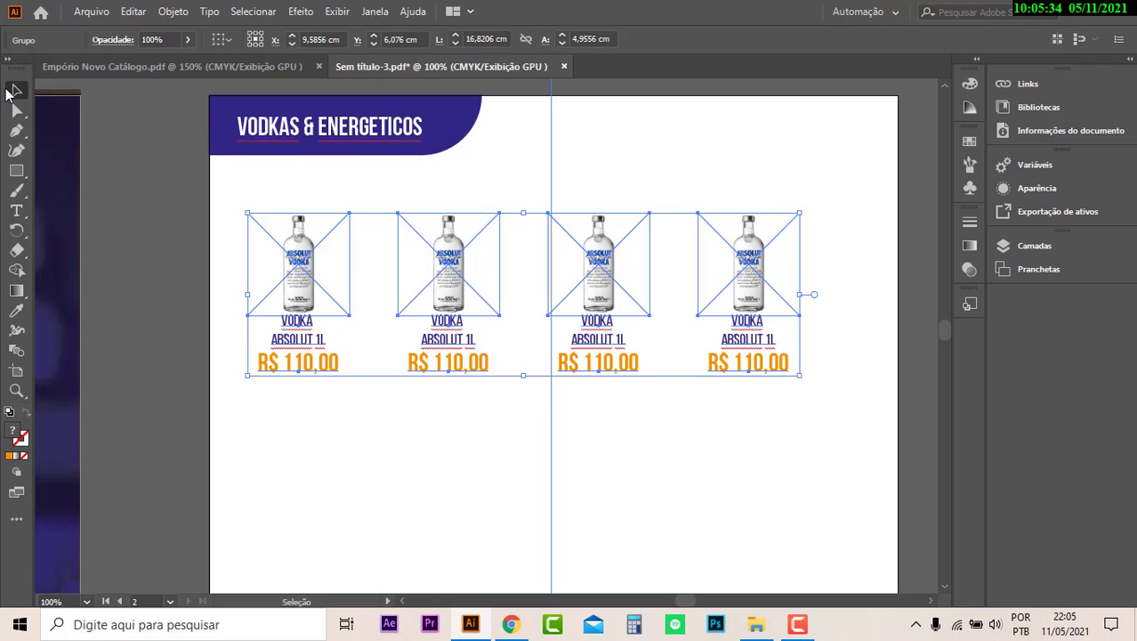
{"action": "key", "text": "ctrl+h"}
{"action": "key", "text": "ctrl+h"}
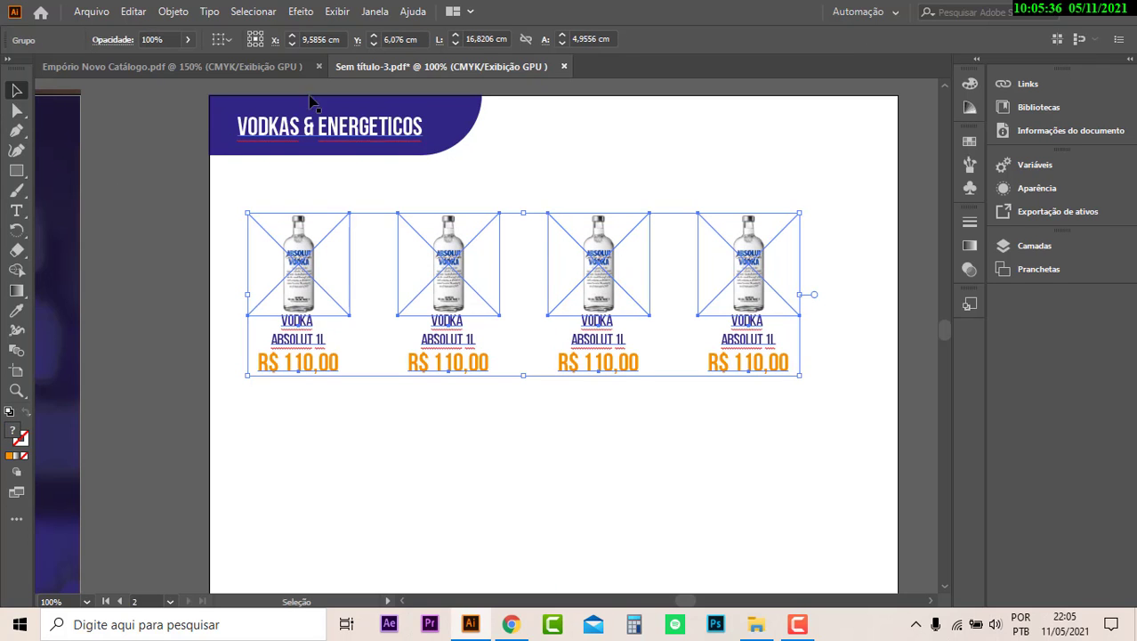
Center the four-product row on the artboard via the Align panel, placing it at X 10.5 cm
{"action": "left_click", "coordinate": [376, 13]}
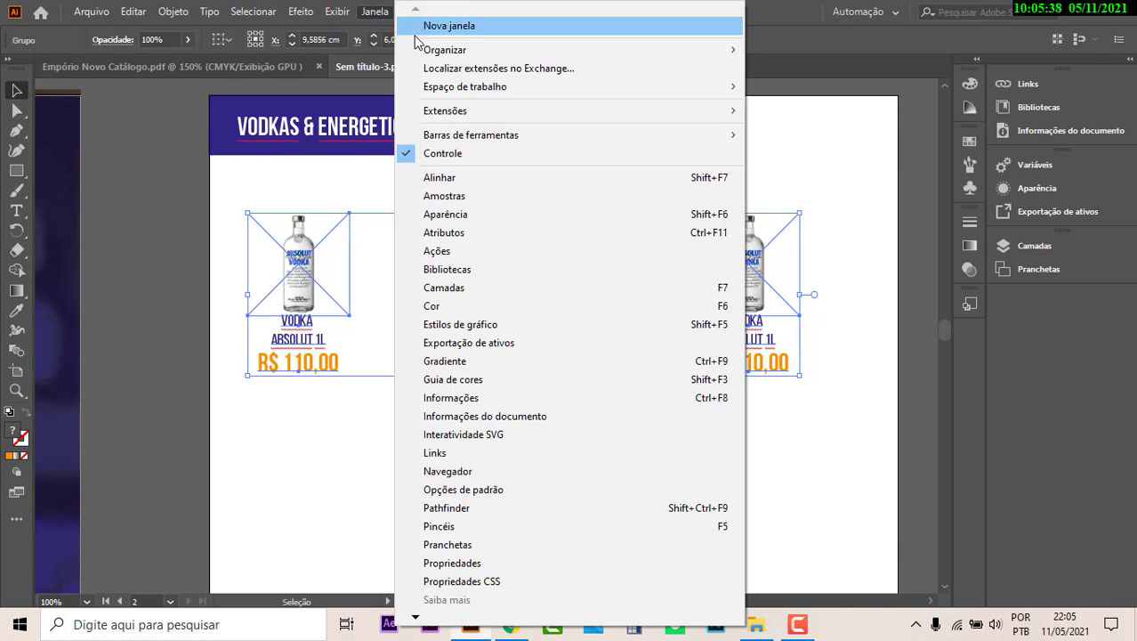
{"action": "left_click", "coordinate": [448, 178]}
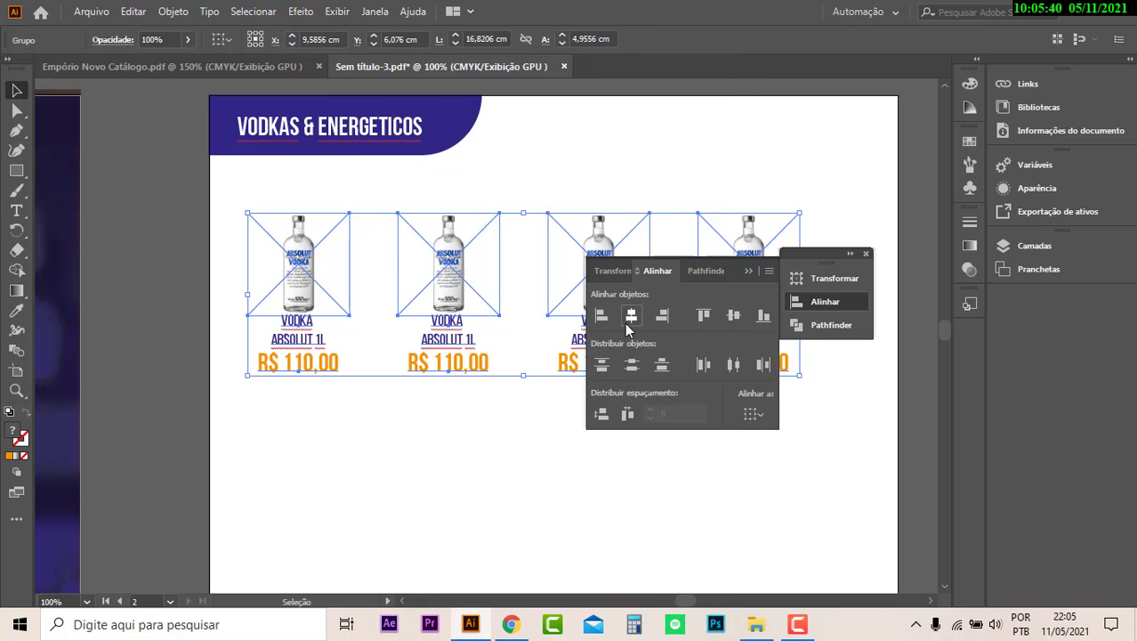
{"action": "left_click", "coordinate": [752, 414]}
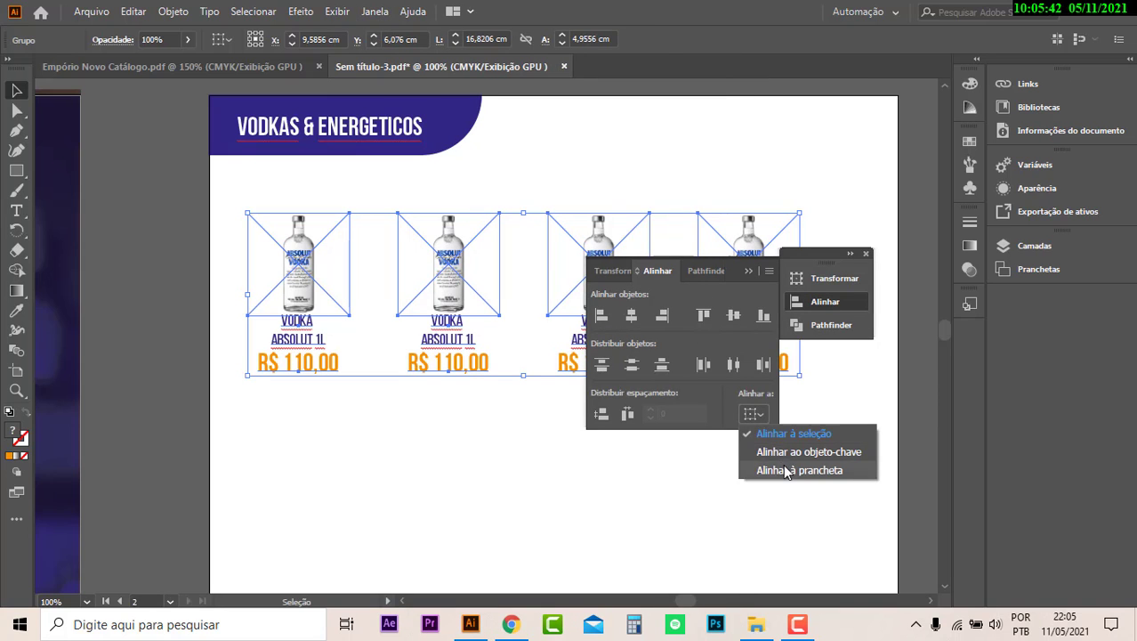
{"action": "left_click", "coordinate": [785, 469]}
{"action": "left_click", "coordinate": [659, 317]}
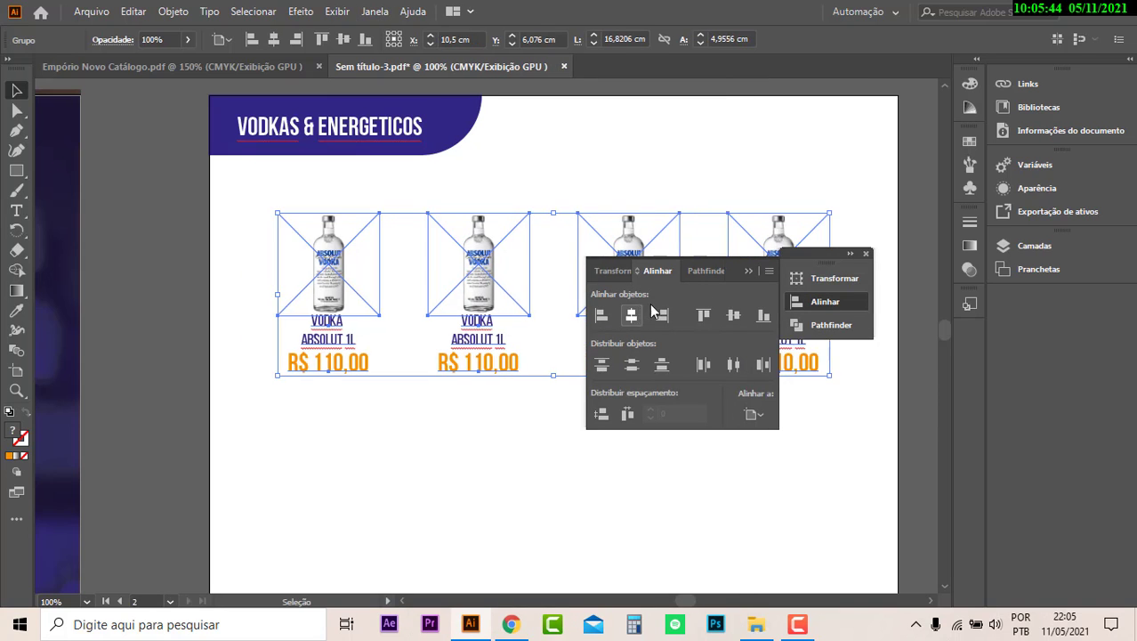
{"action": "left_click", "coordinate": [863, 194]}
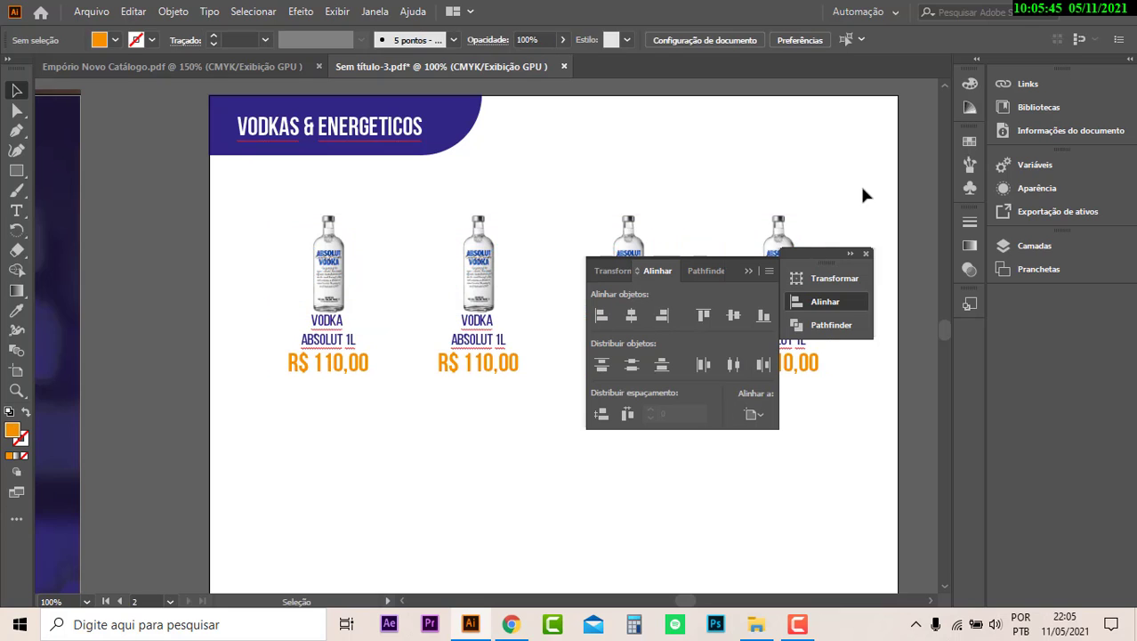
{"action": "left_click", "coordinate": [865, 254]}
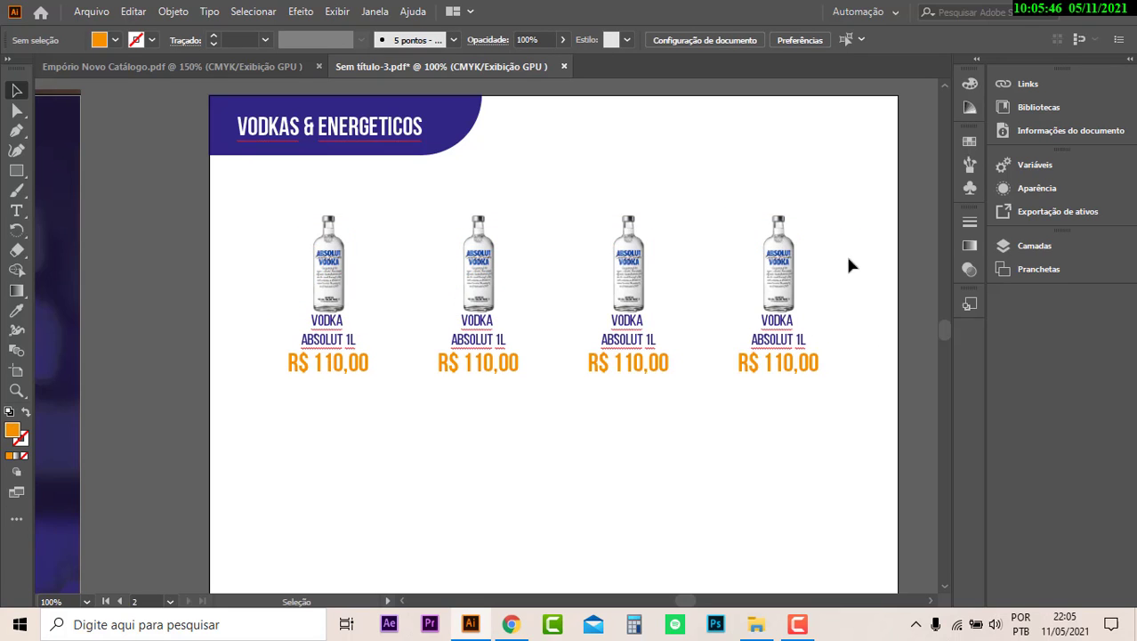
{"action": "left_click", "coordinate": [495, 272]}
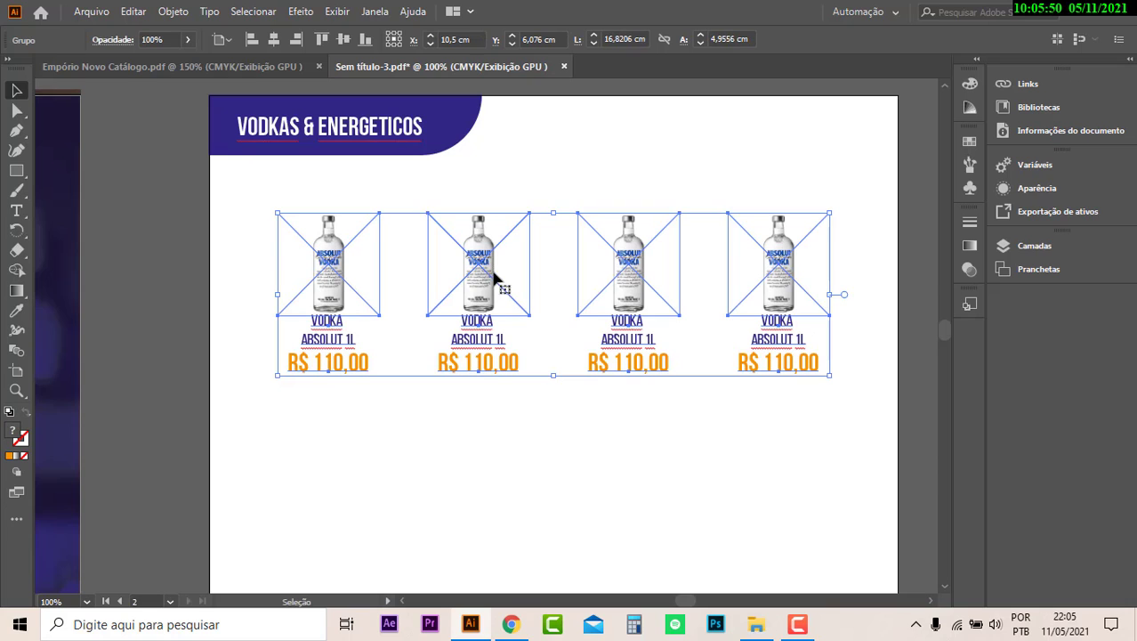
Ungroup the row and the second product, then delete the second Absolut bottle image
{"action": "right_click", "coordinate": [495, 276]}
{"action": "left_click", "coordinate": [586, 412]}
{"action": "left_click", "coordinate": [470, 471]}
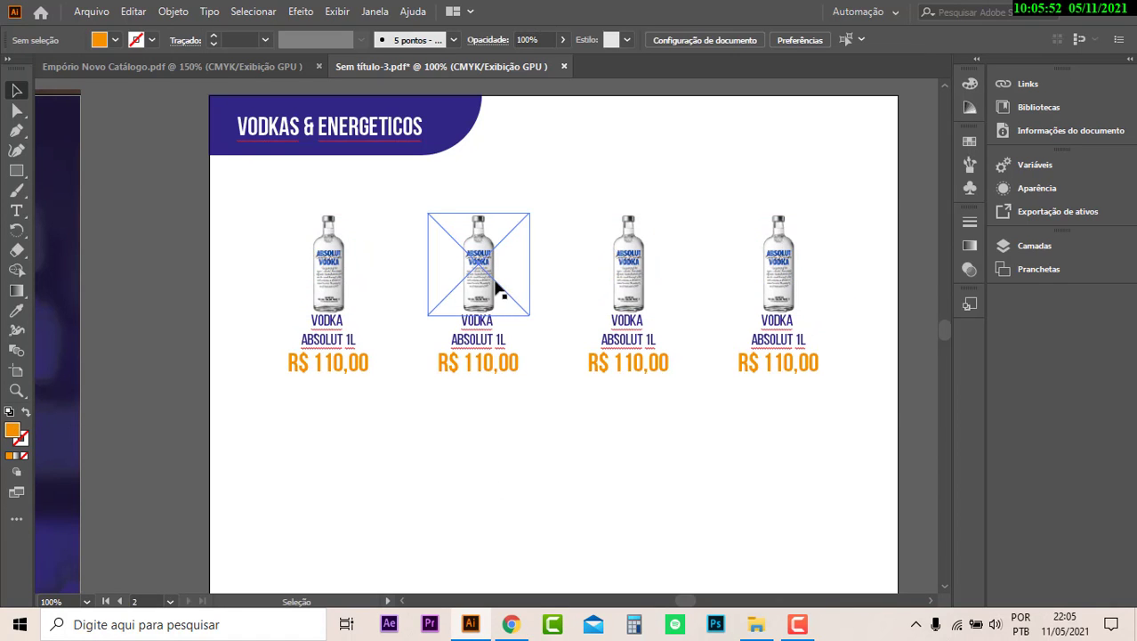
{"action": "left_click", "coordinate": [495, 285]}
{"action": "right_click", "coordinate": [494, 281]}
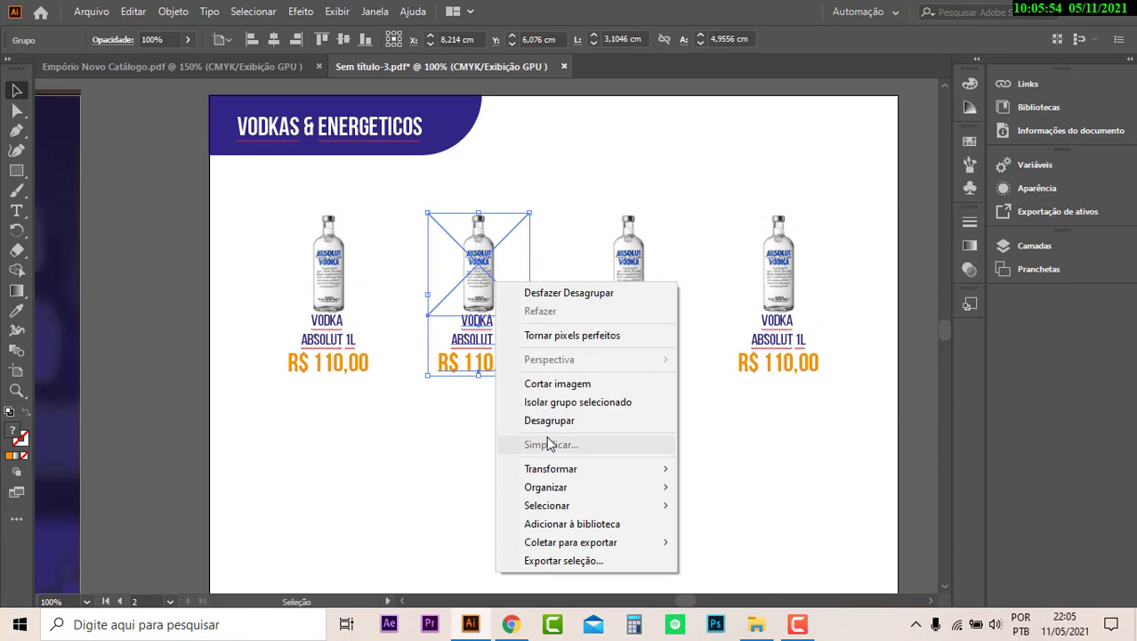
{"action": "left_click", "coordinate": [543, 417]}
{"action": "left_click", "coordinate": [479, 258]}
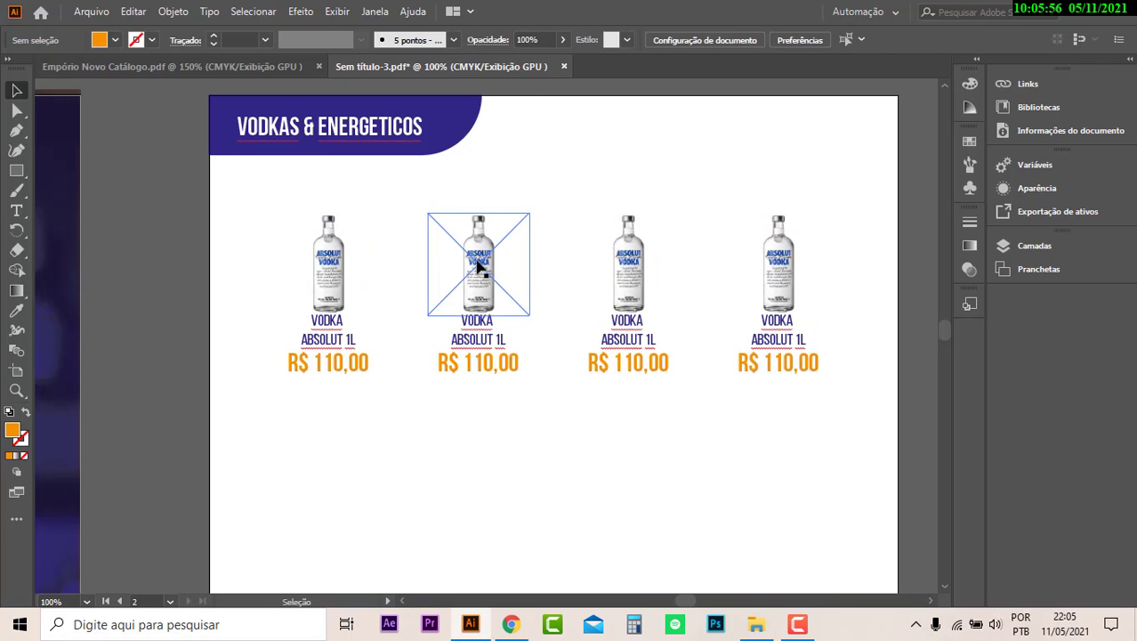
{"action": "key", "text": "Delete"}
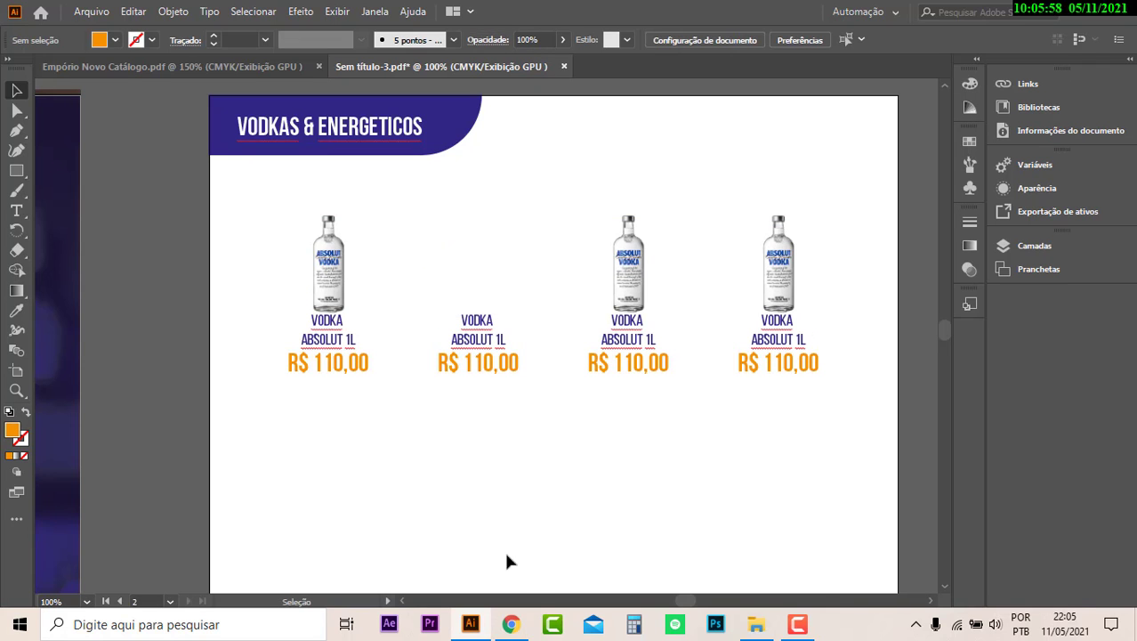
{"action": "left_click", "coordinate": [523, 629]}
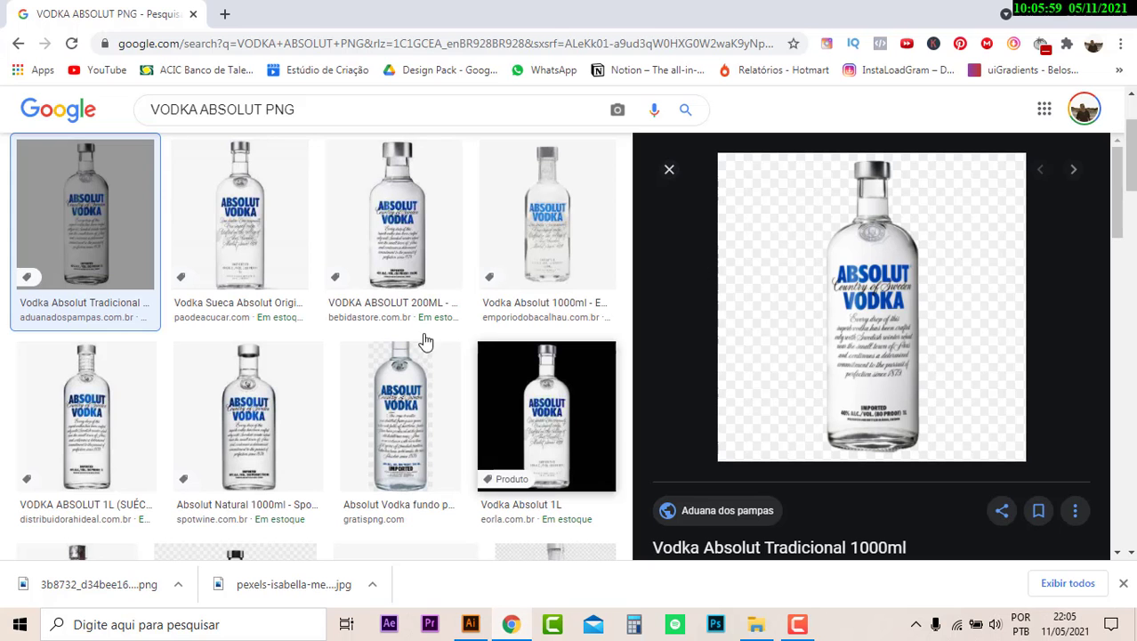
Search Google Images for Smirnoff vodka PNGs and preview the Vodka SMIRNOFF 998ml bottle
{"action": "triple_click", "coordinate": [303, 96]}
{"action": "type", "text": "V"}
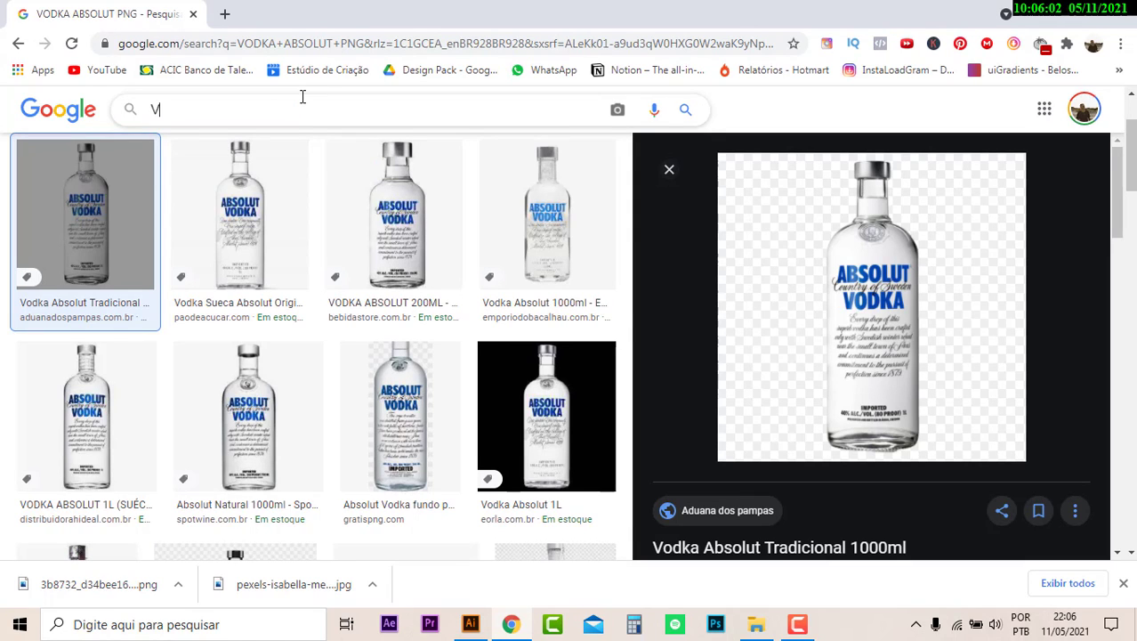
{"action": "type", "text": "ODKA S"}
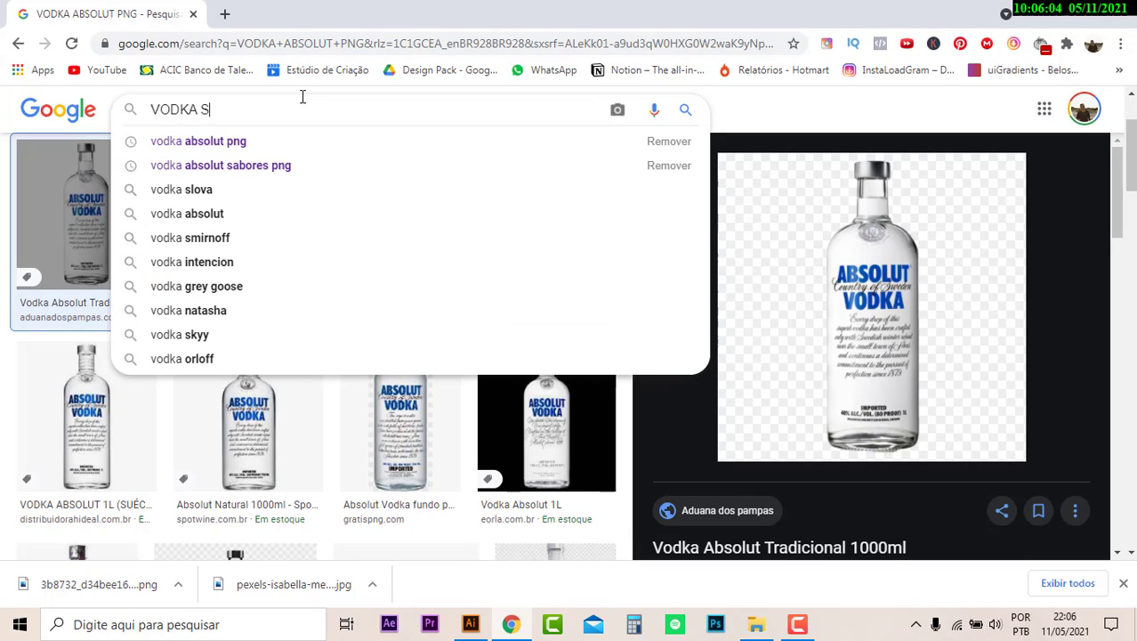
{"action": "type", "text": "MIN"}
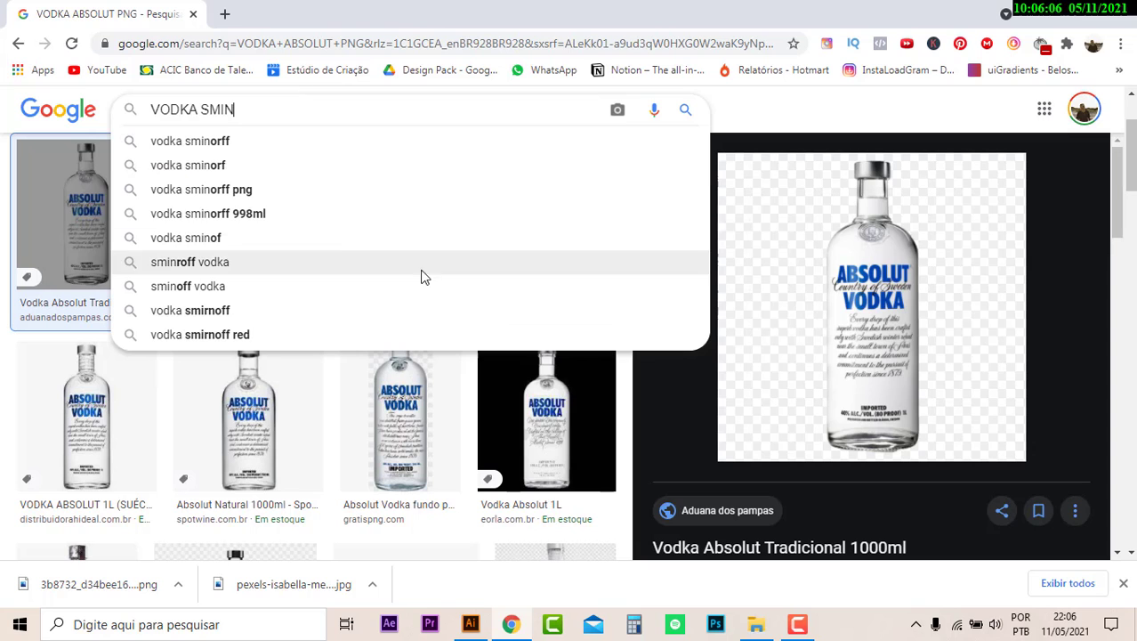
{"action": "left_click", "coordinate": [302, 194]}
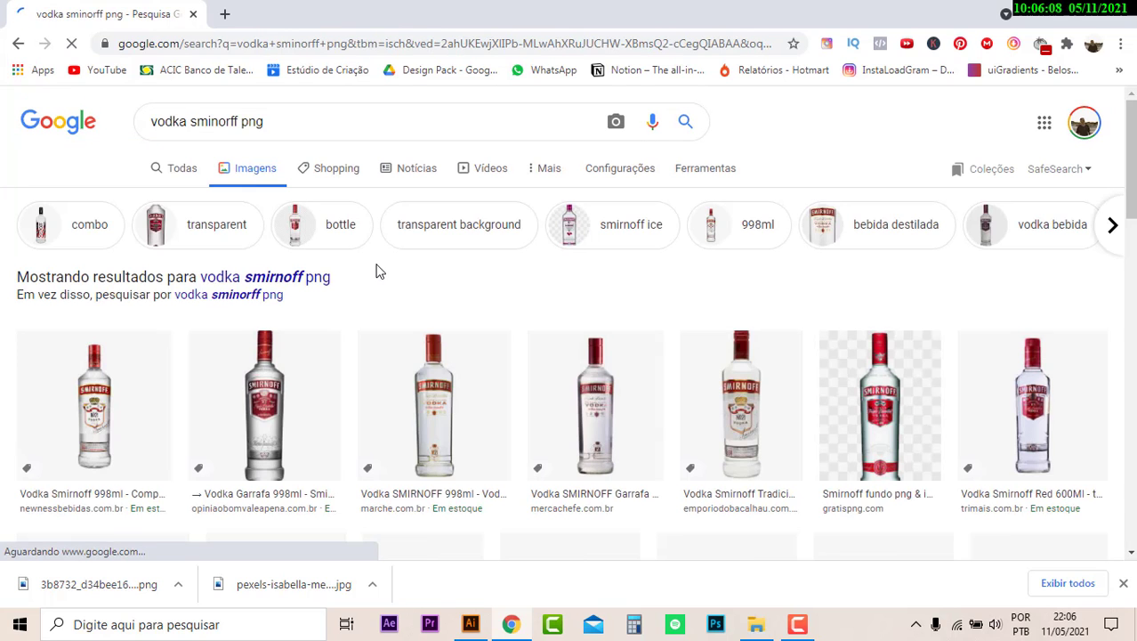
{"action": "left_click", "coordinate": [97, 396]}
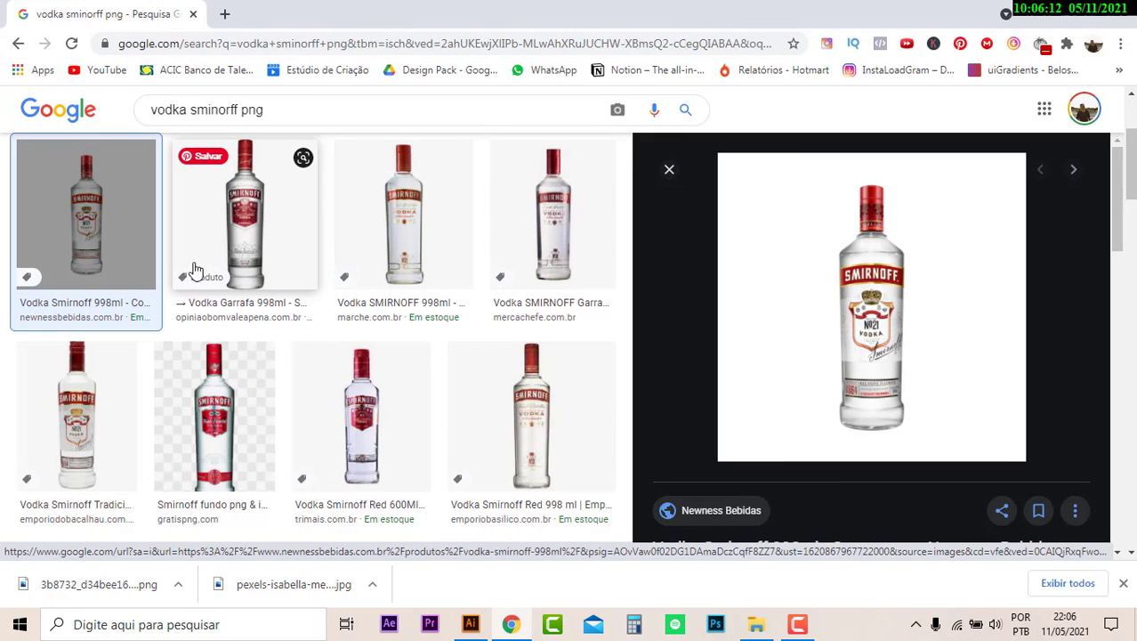
{"action": "left_click", "coordinate": [252, 230]}
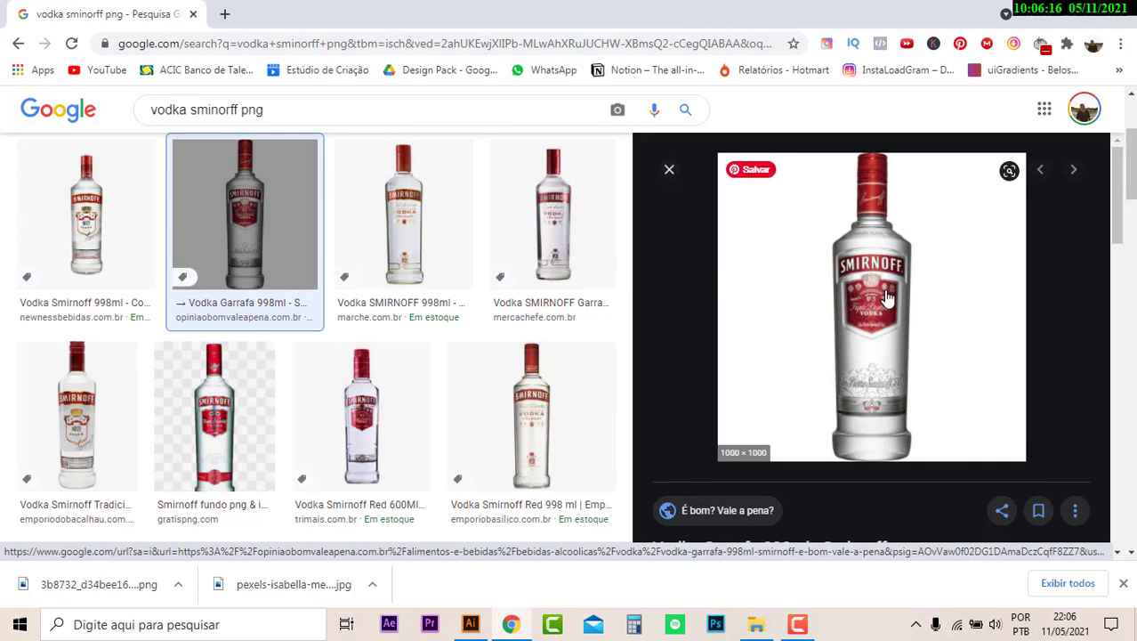
{"action": "left_click", "coordinate": [218, 402]}
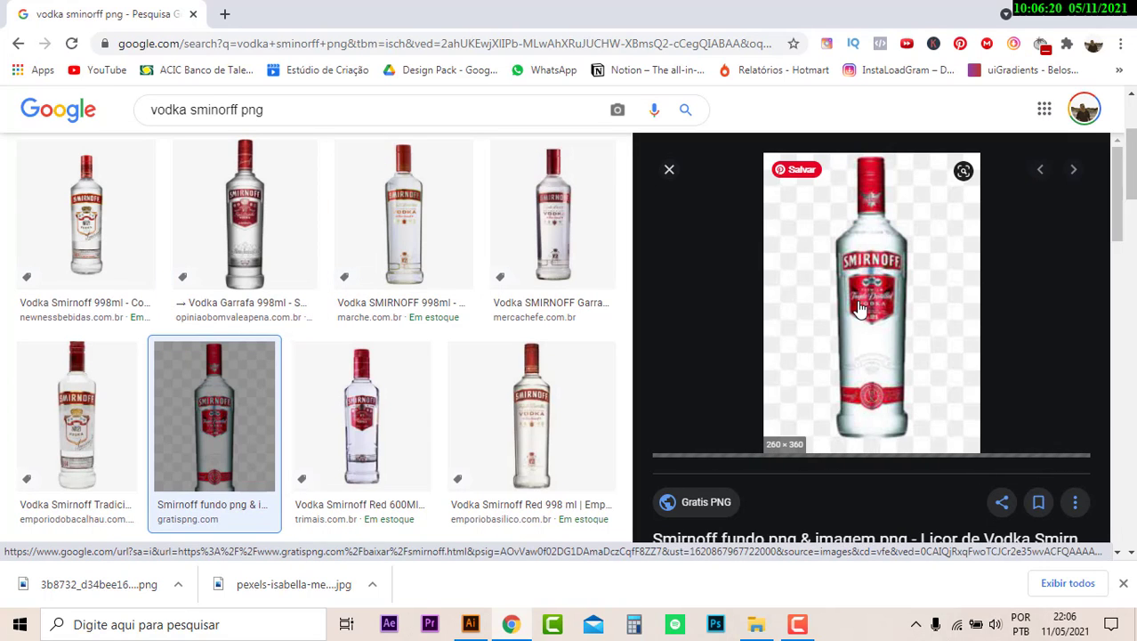
{"action": "scroll", "coordinate": [832, 358], "scroll_direction": "down", "scroll_amount": 2}
{"action": "scroll", "coordinate": [781, 377], "scroll_direction": "down", "scroll_amount": 3}
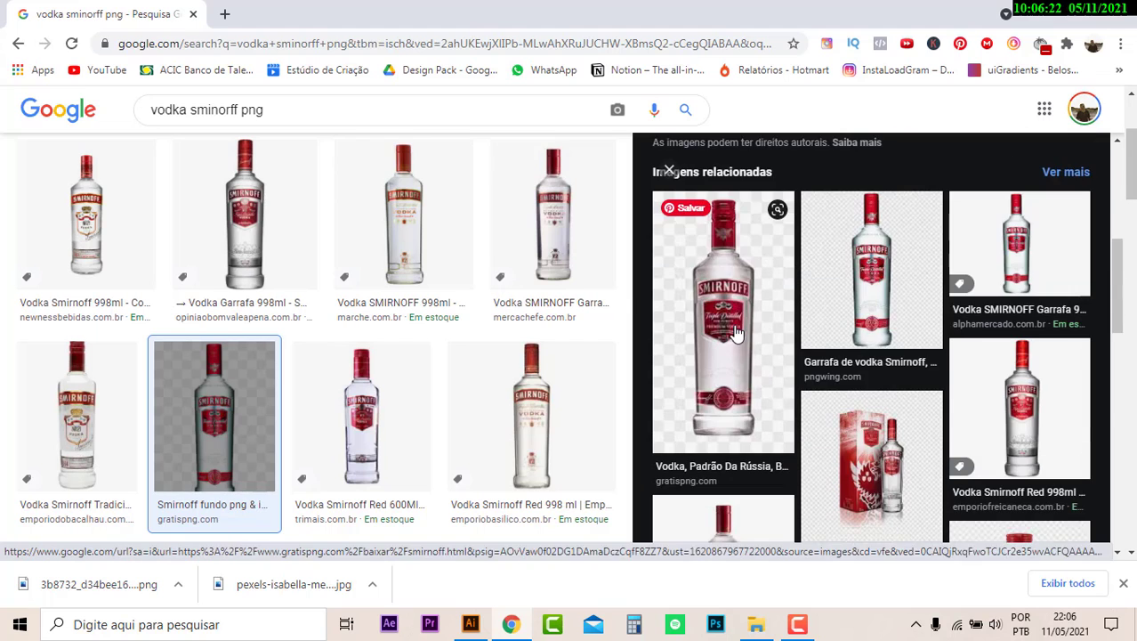
{"action": "left_click", "coordinate": [770, 315]}
{"action": "scroll", "coordinate": [468, 206], "scroll_direction": "down", "scroll_amount": 1}
{"action": "scroll", "coordinate": [467, 207], "scroll_direction": "up", "scroll_amount": 2}
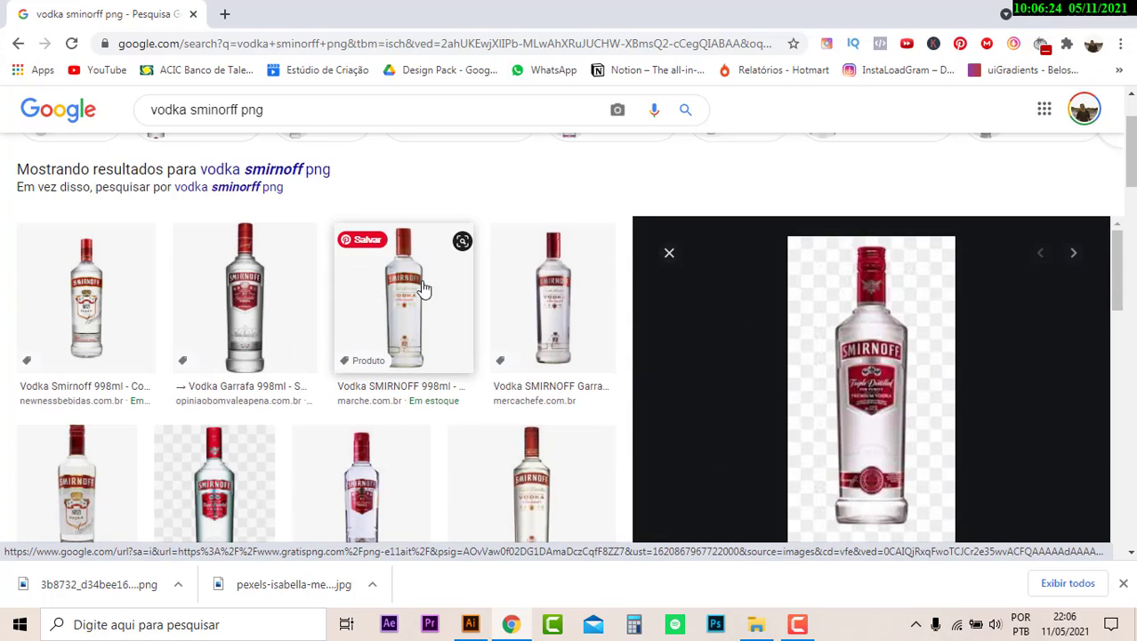
{"action": "left_click", "coordinate": [419, 285]}
Save the Smirnoff bottle PNG into the Texturas Pack Materiais 2021 folder
{"action": "right_click", "coordinate": [862, 307]}
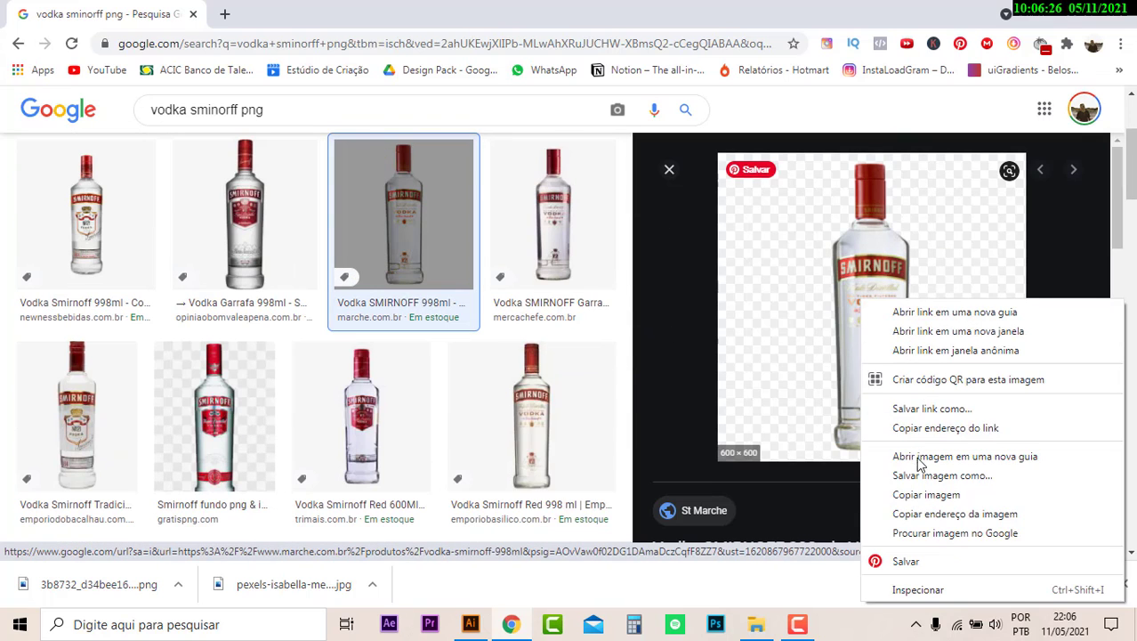
{"action": "left_click", "coordinate": [922, 481]}
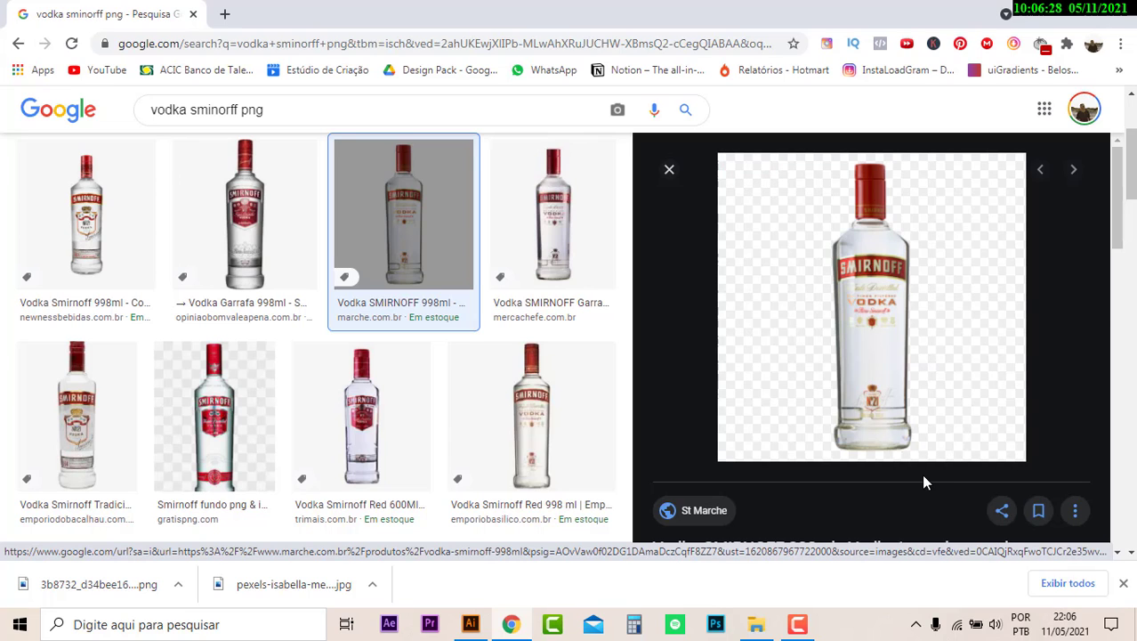
{"action": "scroll", "coordinate": [944, 393], "scroll_direction": "down", "scroll_amount": 2}
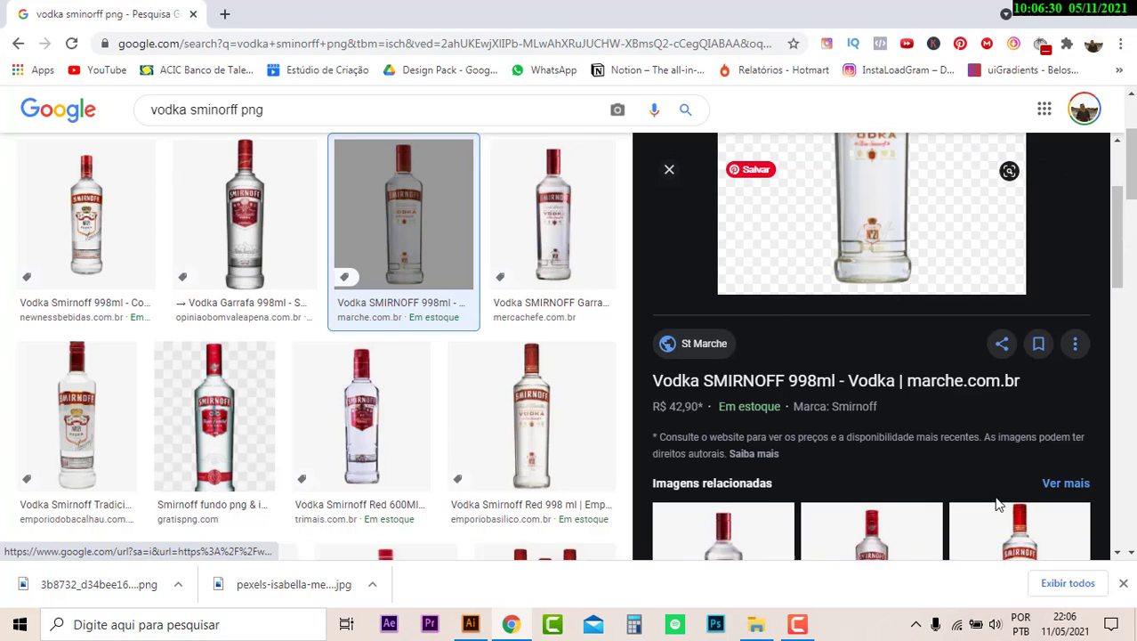
{"action": "scroll", "coordinate": [859, 396], "scroll_direction": "up", "scroll_amount": 2}
{"action": "right_click", "coordinate": [855, 336]}
{"action": "left_click", "coordinate": [926, 212]}
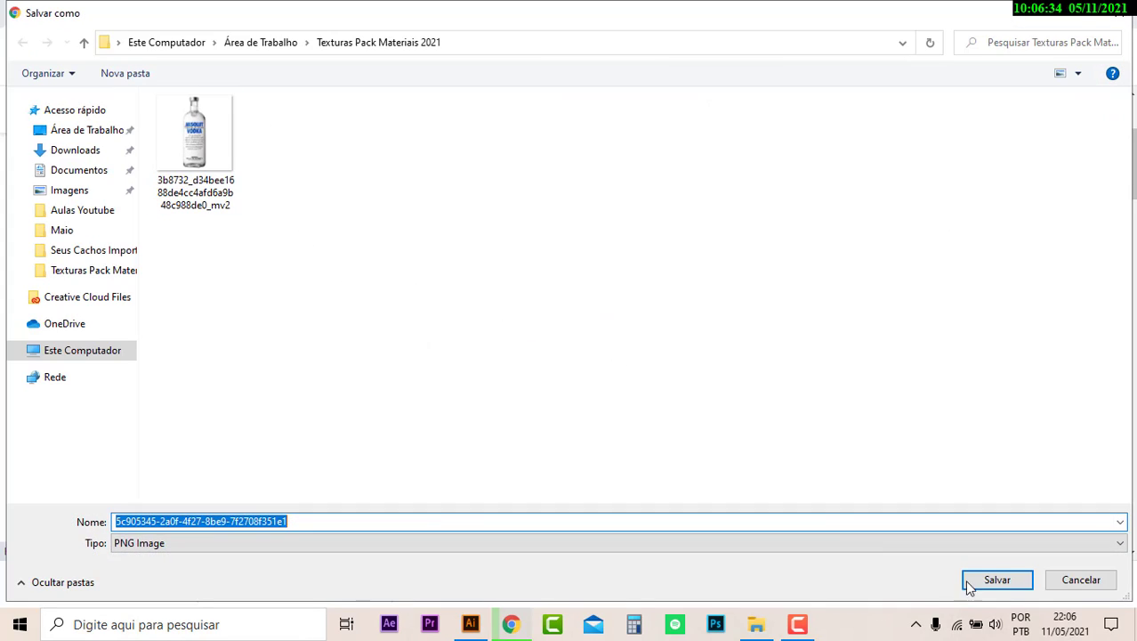
{"action": "left_click", "coordinate": [987, 583]}
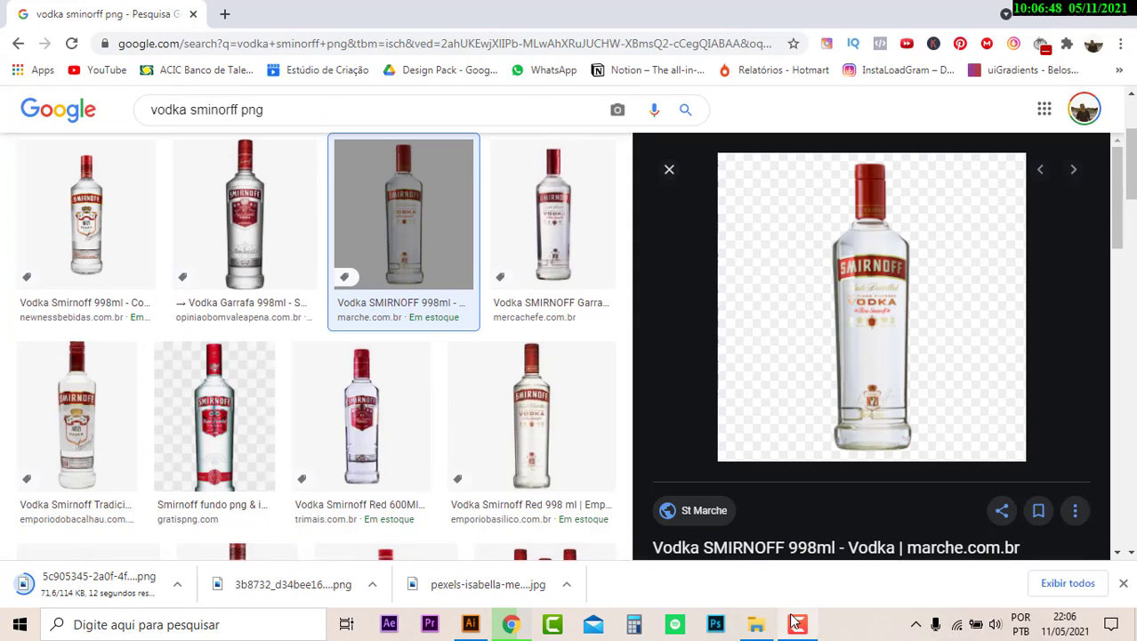
{"action": "left_click", "coordinate": [471, 624]}
Duplicate the VODKAS & ENERGETICOS banner straight down below the vodka row
{"action": "left_click", "coordinate": [432, 132]}
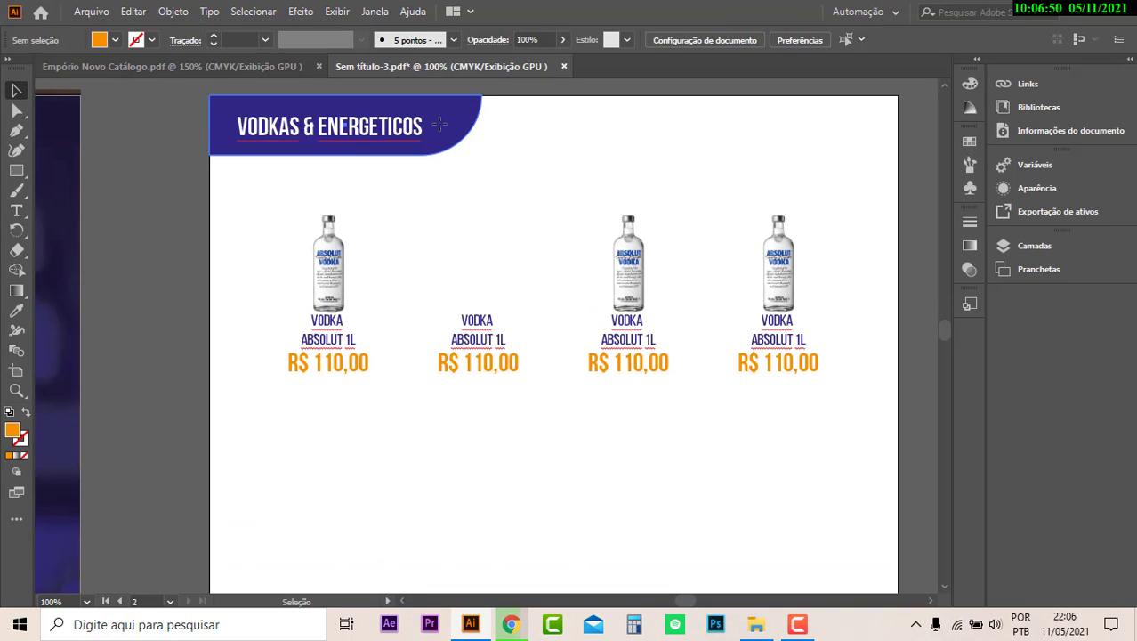
{"action": "left_click", "coordinate": [422, 130], "text": "ctrl"}
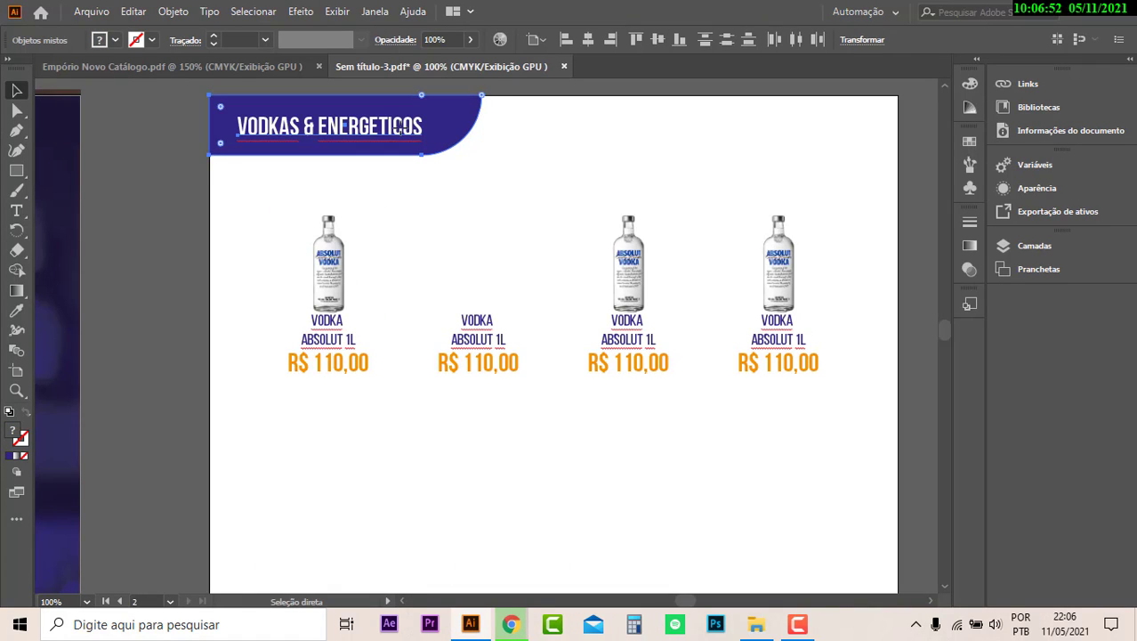
{"action": "left_click", "coordinate": [571, 173]}
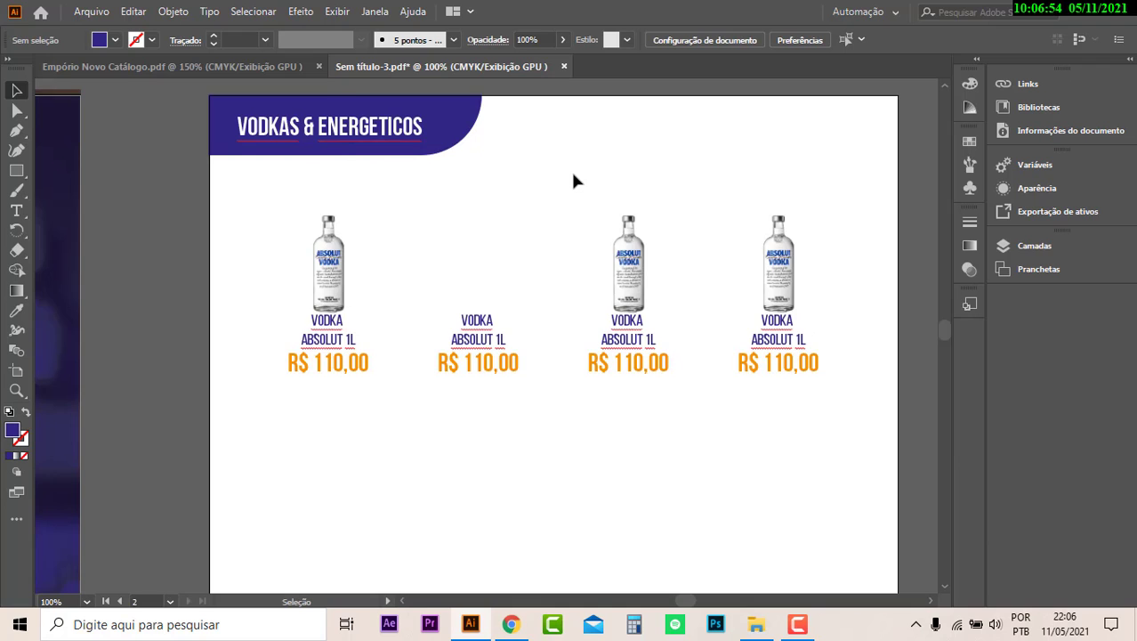
{"action": "key", "text": "ctrl+minus"}
{"action": "left_click", "coordinate": [489, 129]}
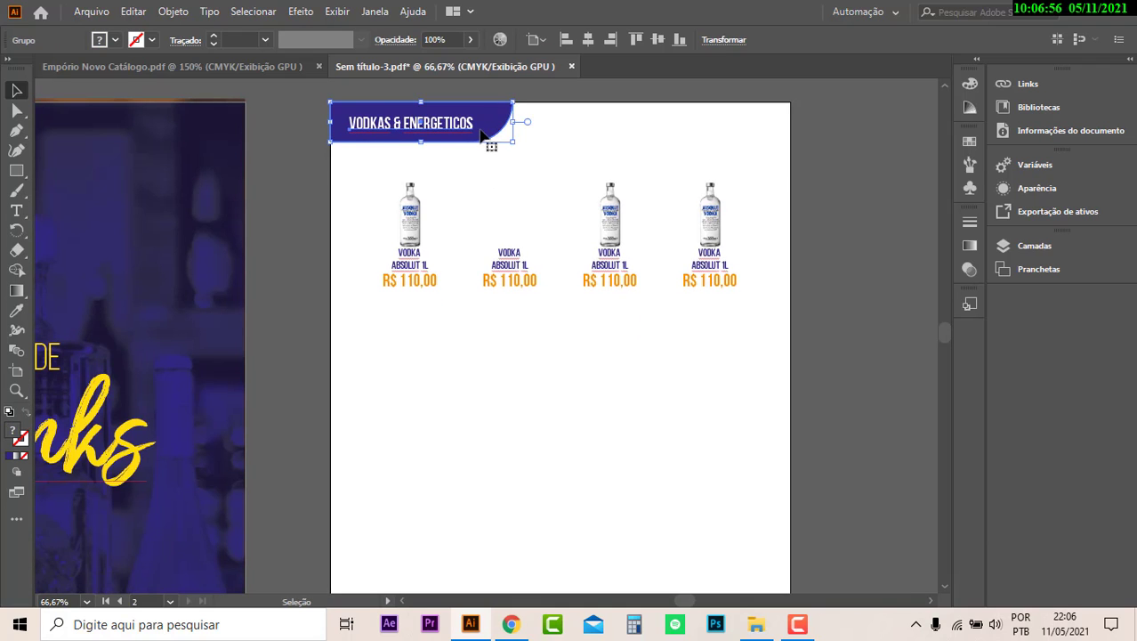
{"action": "left_click_drag", "start_coordinate": [473, 134], "coordinate": [473, 344]}
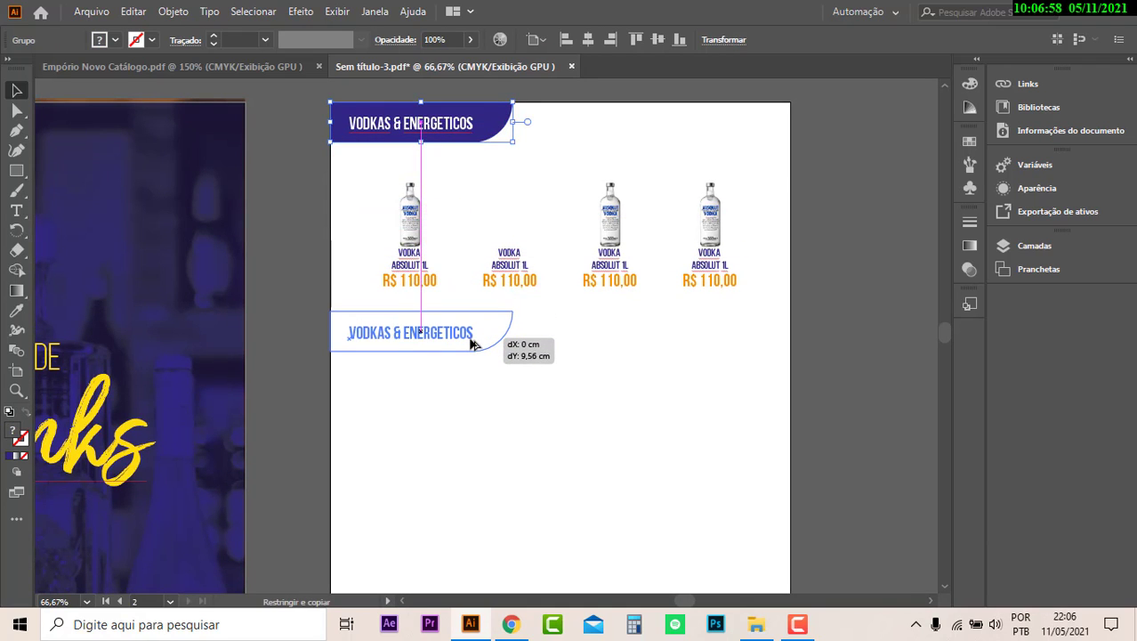
Retitle the copied banner CERVEJAS GELADAS
{"action": "double_click", "coordinate": [434, 331]}
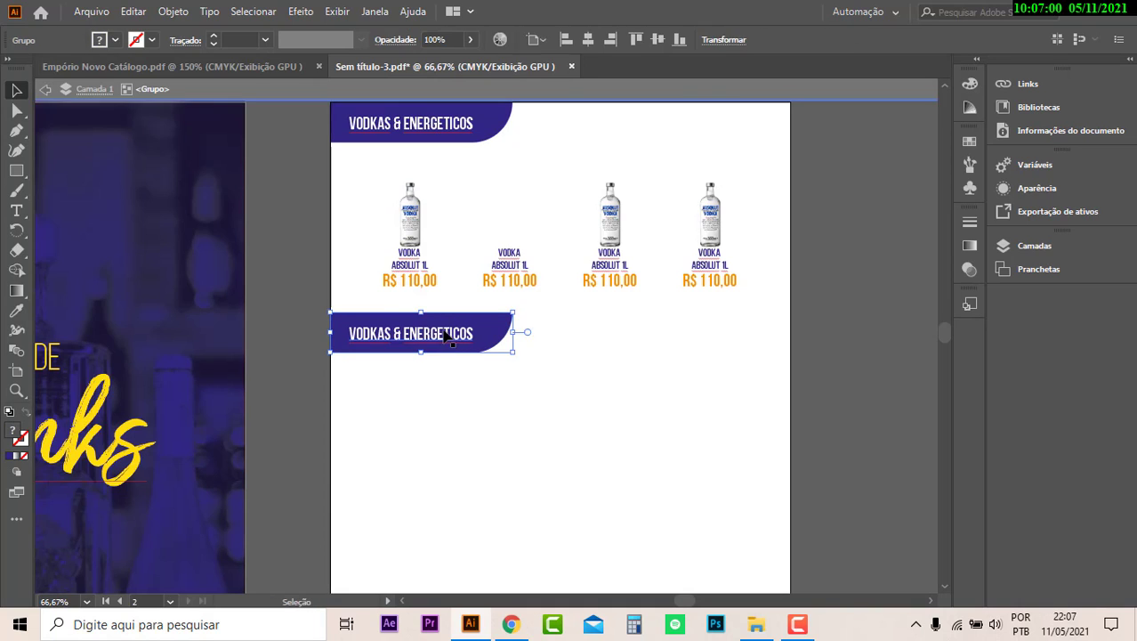
{"action": "double_click", "coordinate": [442, 333]}
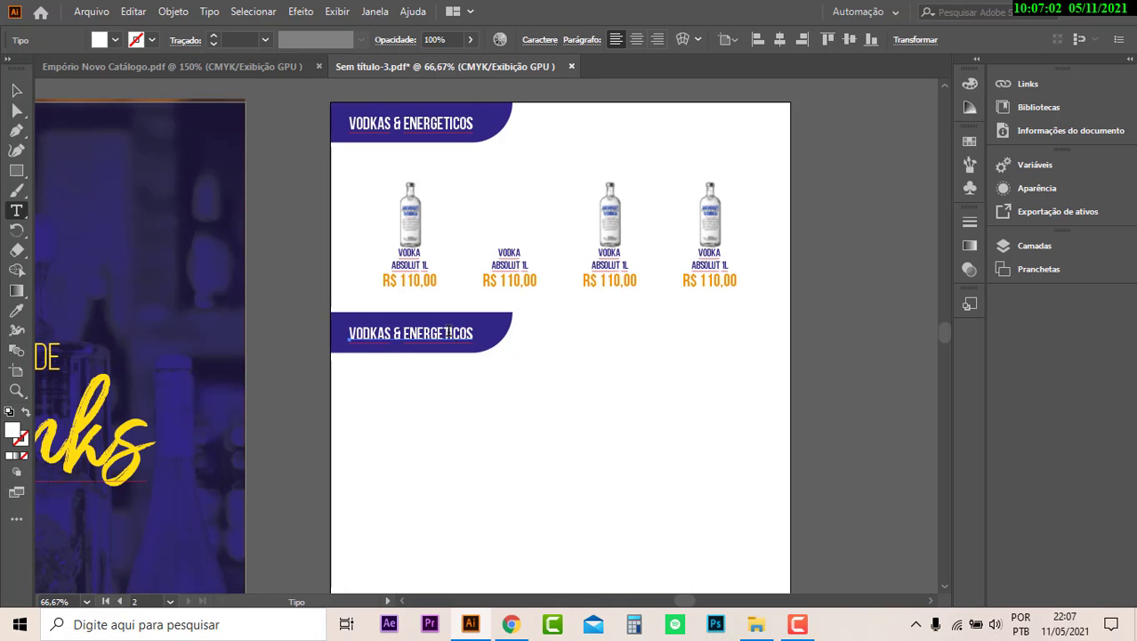
{"action": "double_click", "coordinate": [449, 333]}
{"action": "triple_click", "coordinate": [448, 332]}
{"action": "type", "text": "CERVEJAS GELADAS"}
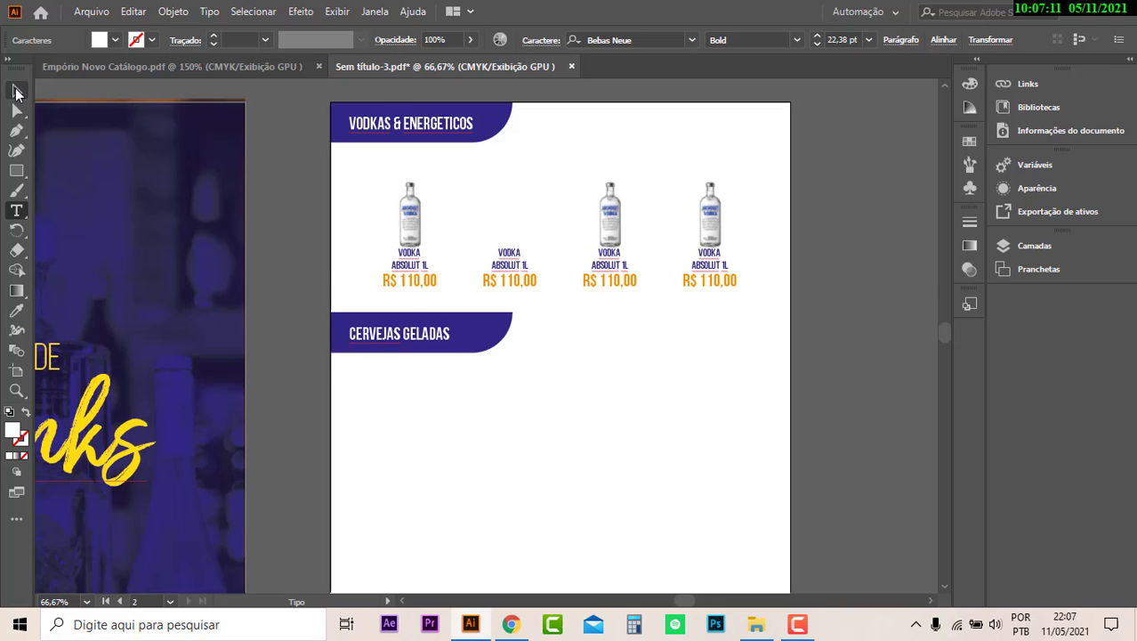
{"action": "left_click", "coordinate": [15, 92]}
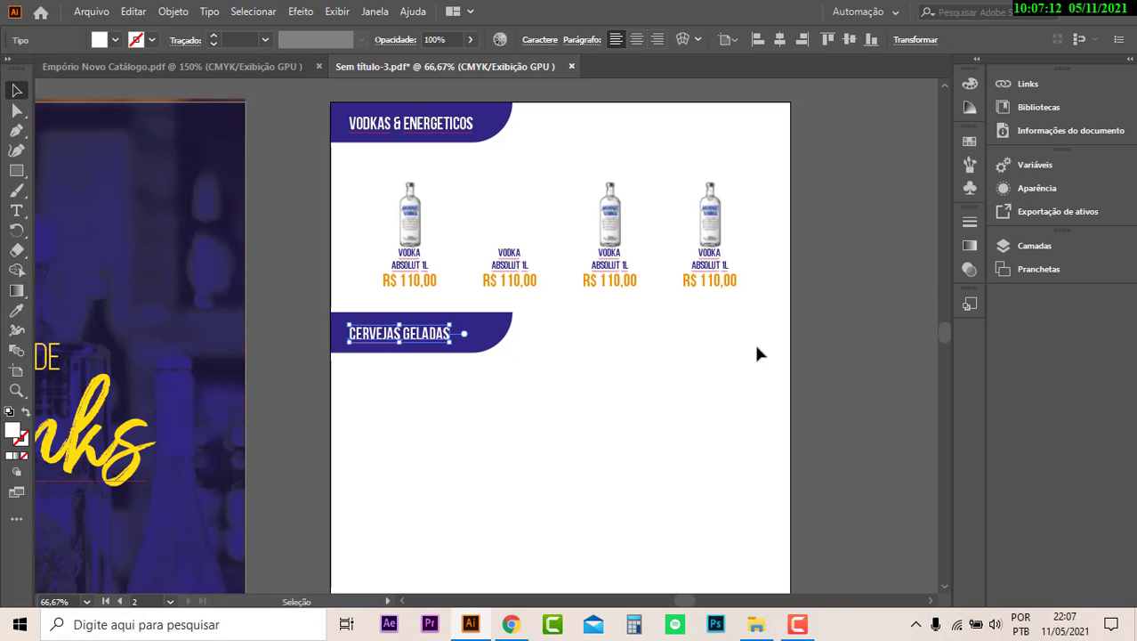
{"action": "left_click", "coordinate": [762, 347]}
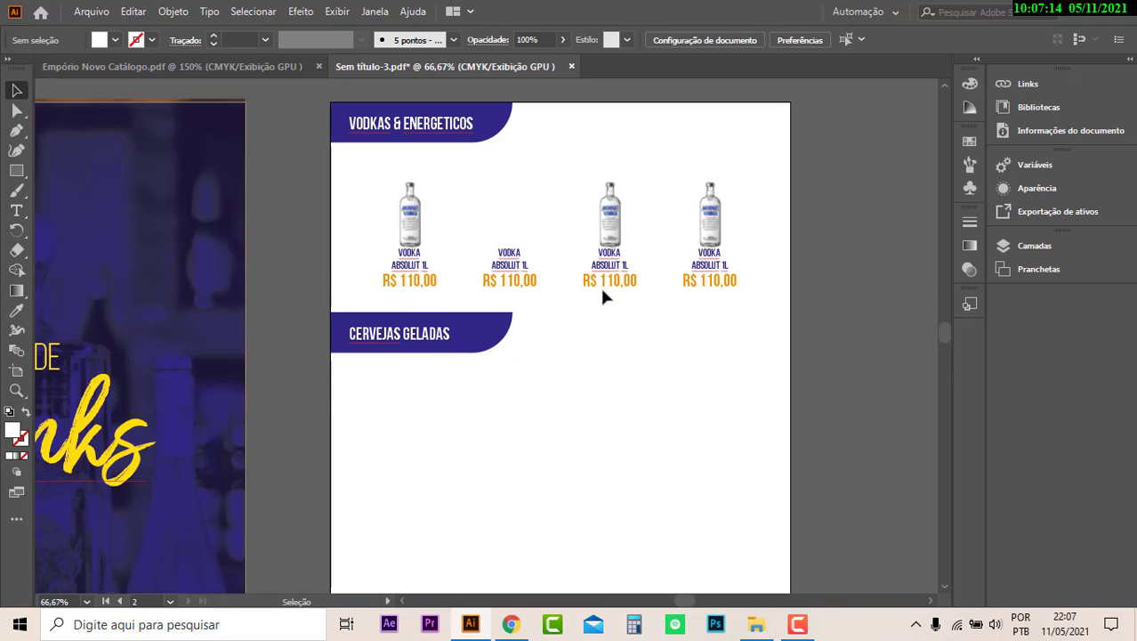
{"action": "key", "text": "alt+Tab"}
Place the Smirnoff PNG into the empty second slot, scaled to match the other bottles
{"action": "mouse_move", "coordinate": [111, 585]}
{"action": "left_mouse_down"}
{"action": "mouse_move", "coordinate": [649, 601]}
{"action": "mouse_move", "coordinate": [565, 417]}
{"action": "left_mouse_up"}
{"action": "left_click_drag", "start_coordinate": [793, 179], "coordinate": [640, 336]}
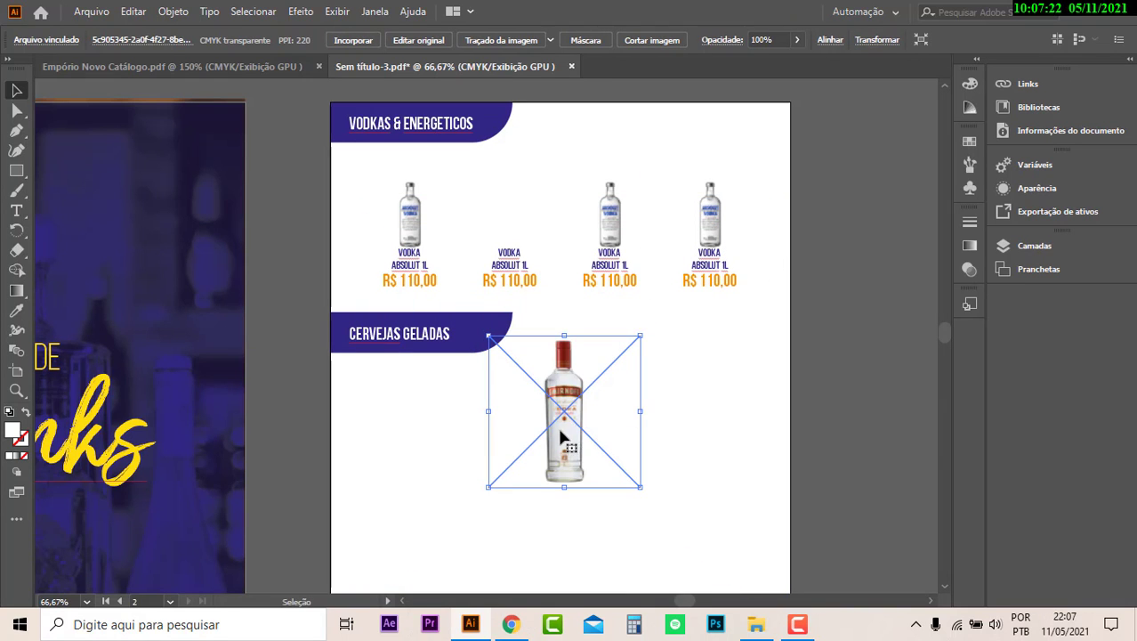
{"action": "left_click_drag", "start_coordinate": [563, 424], "coordinate": [509, 228]}
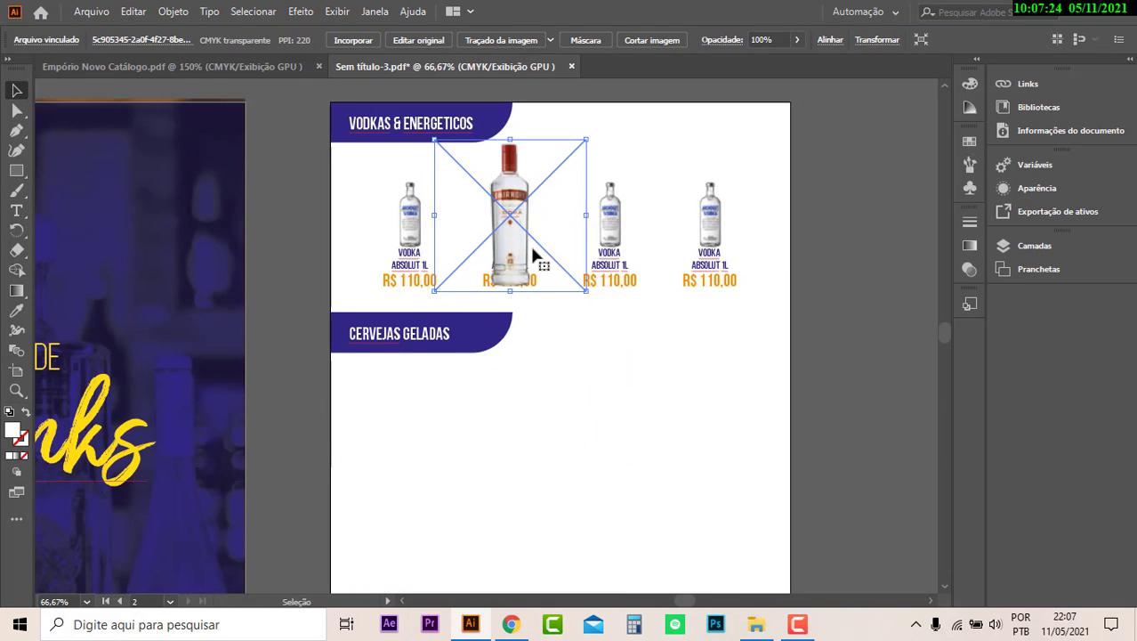
{"action": "left_click_drag", "start_coordinate": [586, 291], "coordinate": [545, 257]}
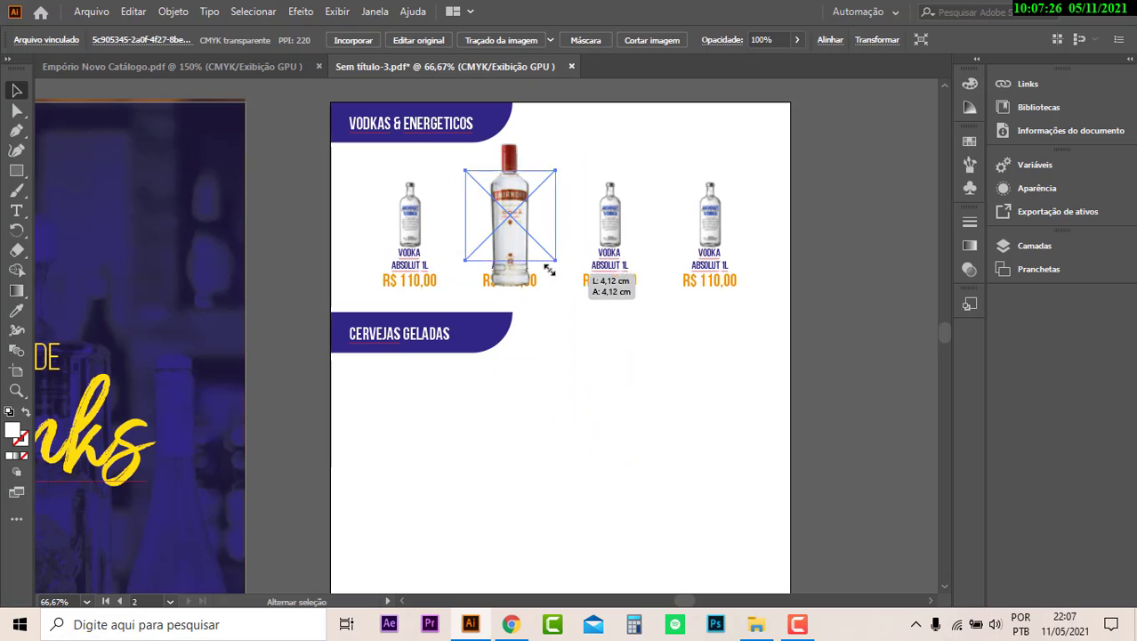
{"action": "left_click_drag", "start_coordinate": [545, 257], "coordinate": [545, 252]}
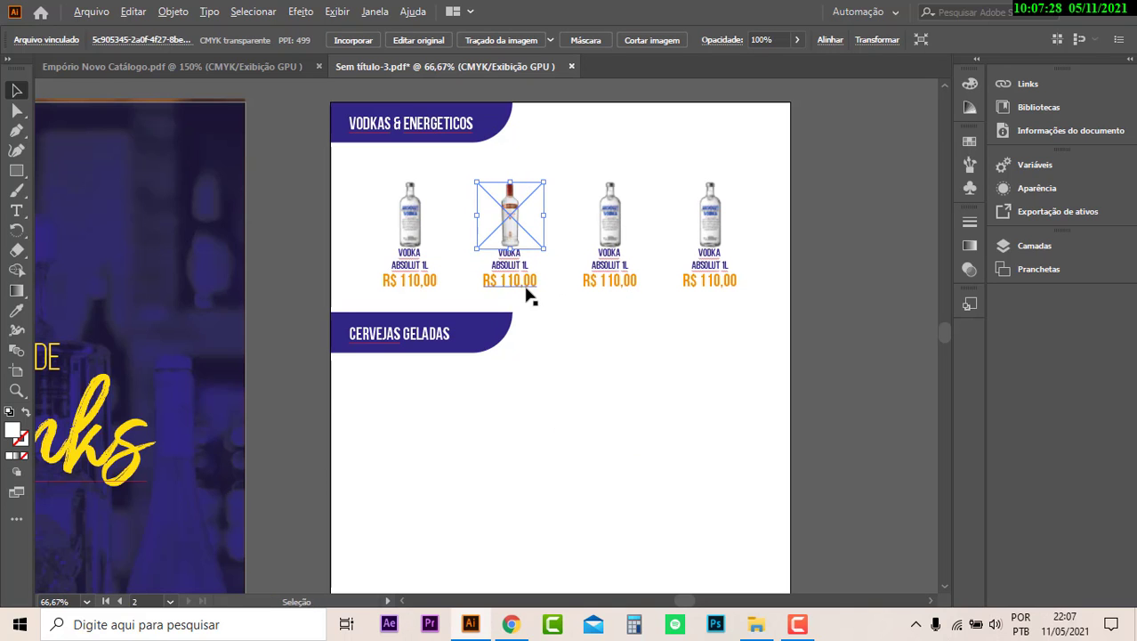
Embed the Smirnoff image and nudge it slightly up above its label
{"action": "scroll", "coordinate": [514, 231], "scroll_direction": "up", "scroll_amount": 1}
{"action": "scroll", "coordinate": [508, 246], "scroll_direction": "up", "scroll_amount": 1}
{"action": "left_click", "coordinate": [621, 228]}
{"action": "scroll", "coordinate": [444, 246], "scroll_direction": "up", "scroll_amount": 1}
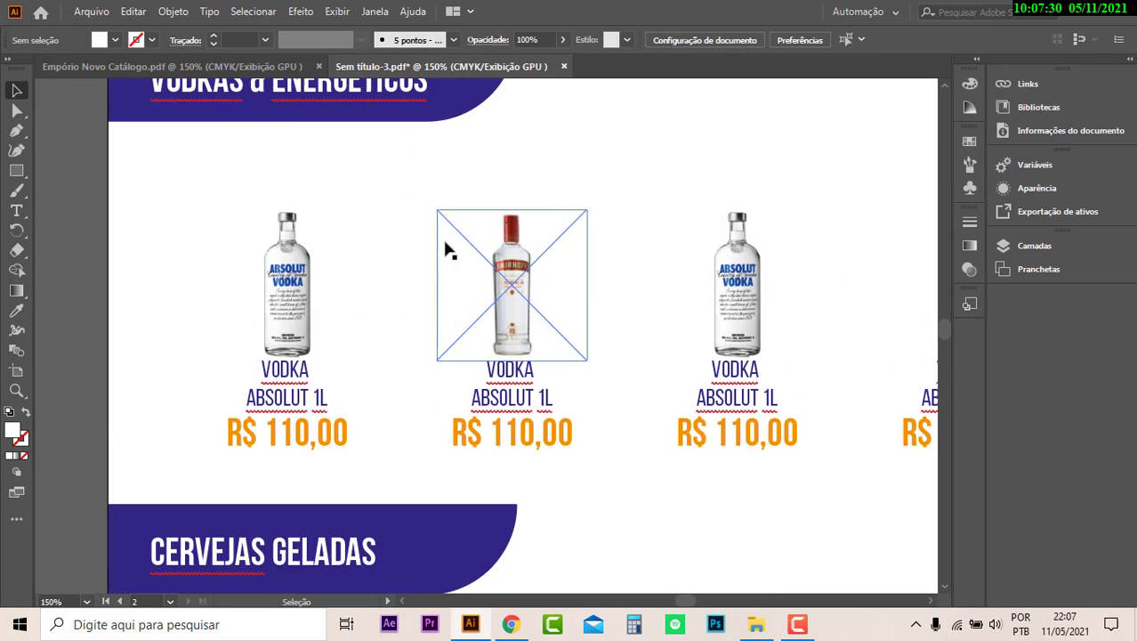
{"action": "left_click", "coordinate": [528, 285]}
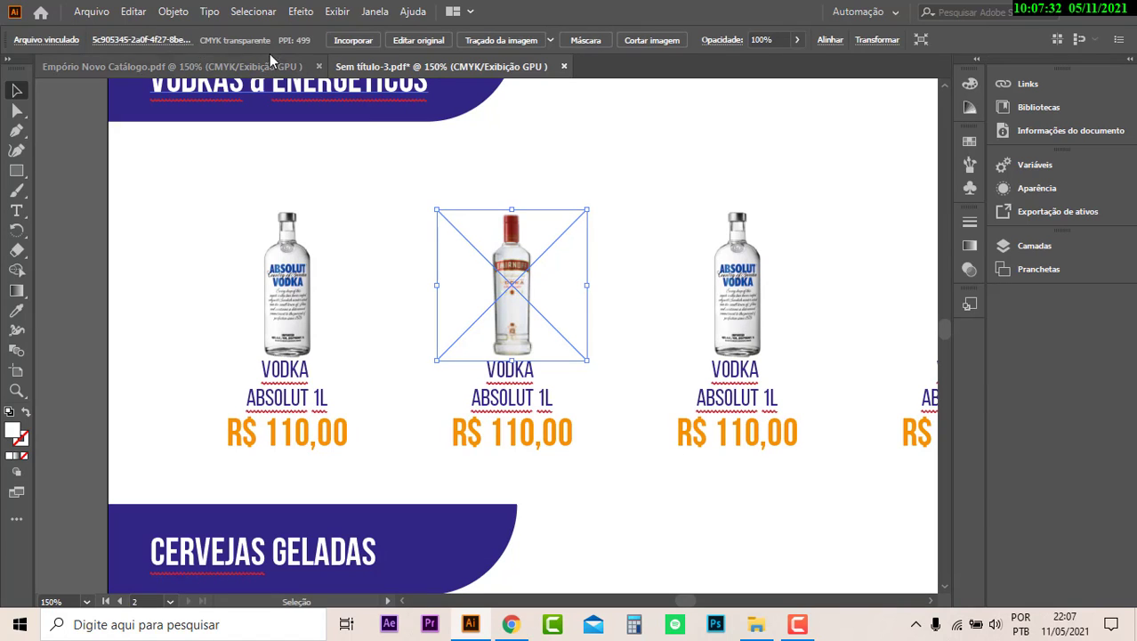
{"action": "left_click", "coordinate": [356, 40]}
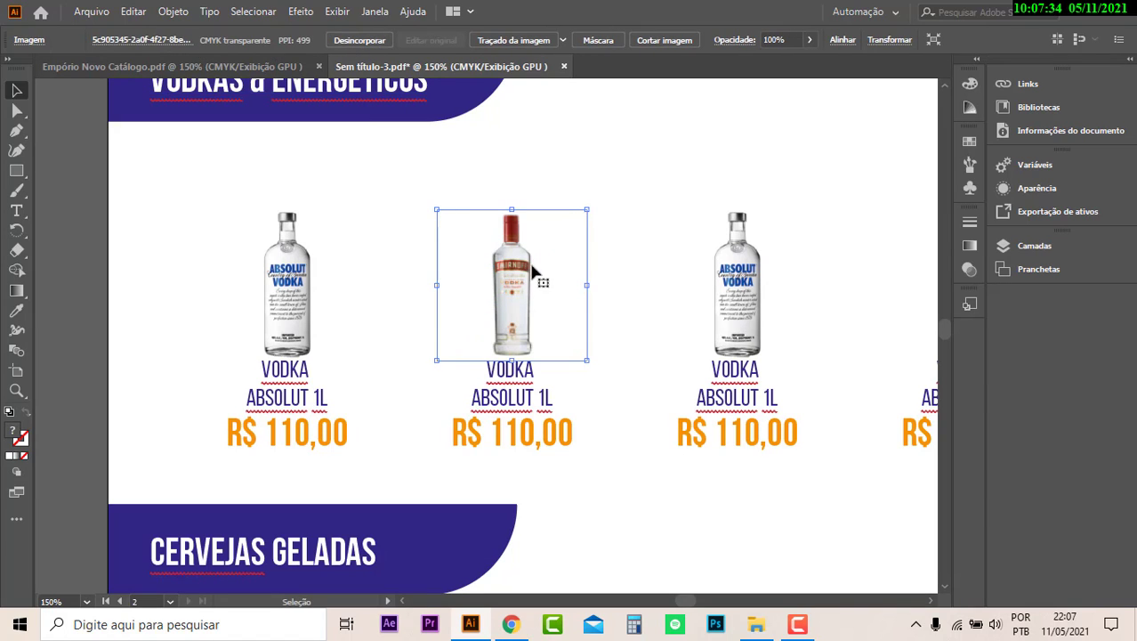
{"action": "left_click_drag", "start_coordinate": [515, 291], "coordinate": [515, 283]}
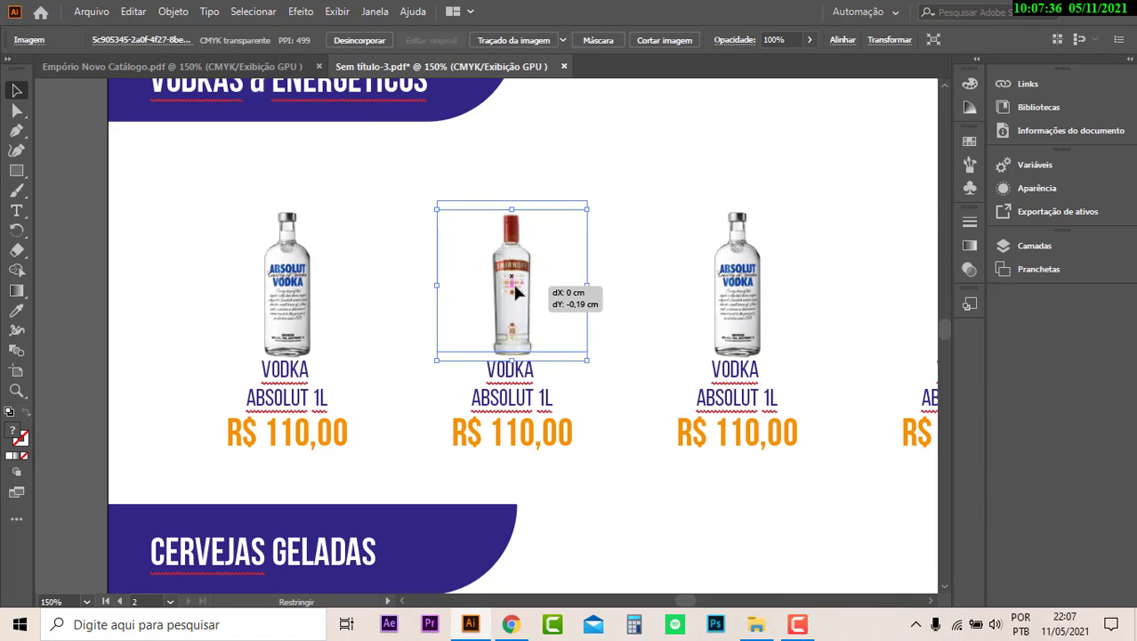
{"action": "left_click", "coordinate": [623, 288]}
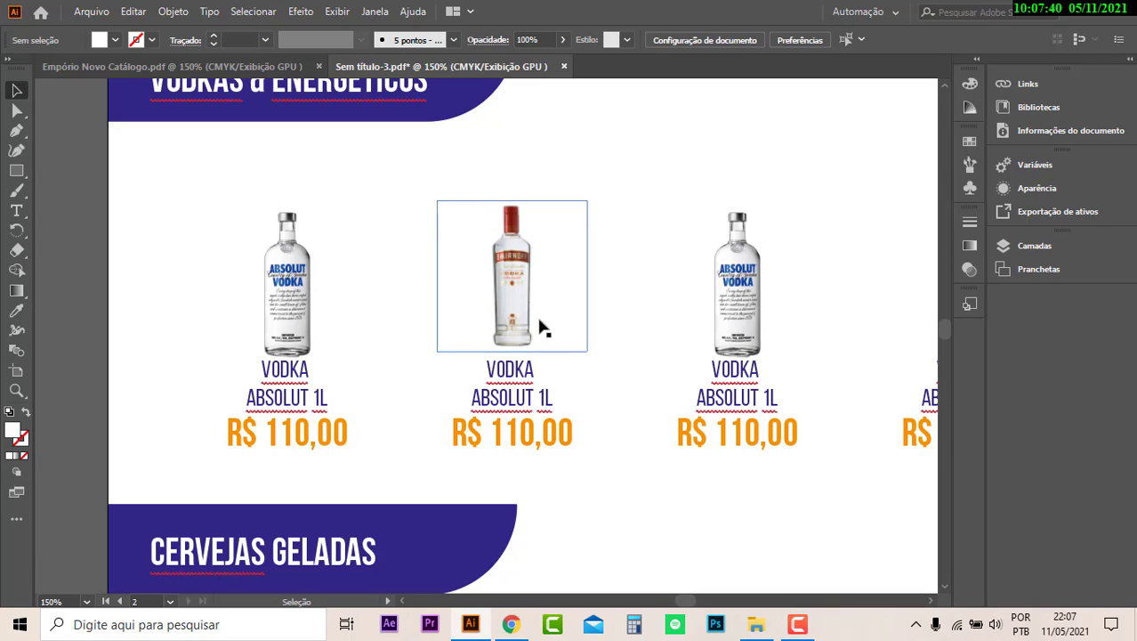
Rename the second product SMINORFF 1L and change its price to R$ 78,00
{"action": "double_click", "coordinate": [512, 404]}
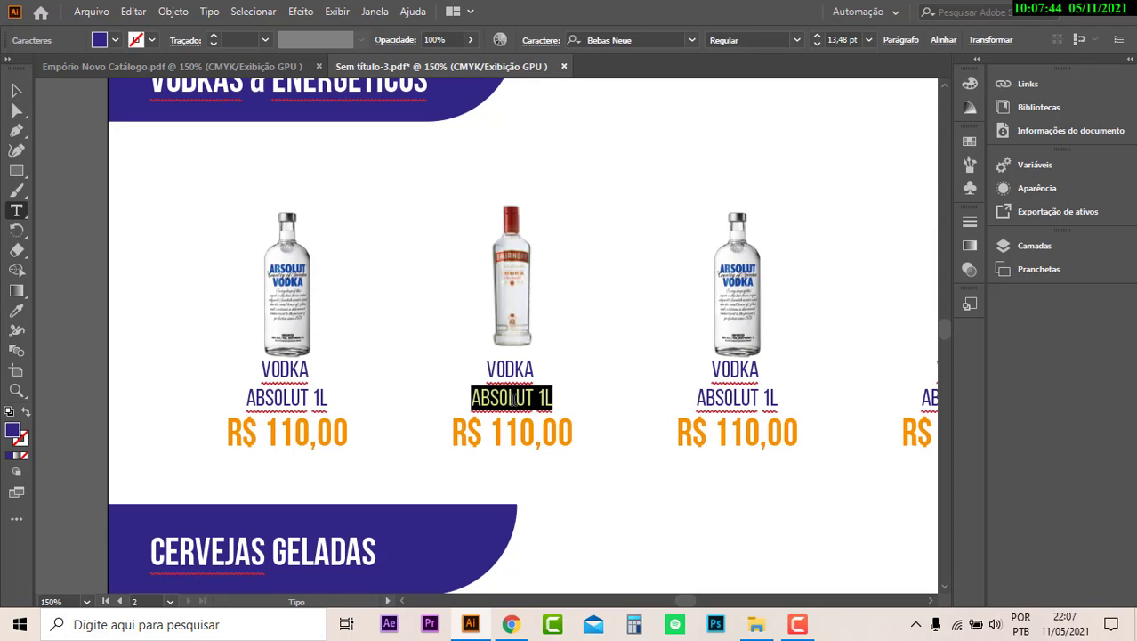
{"action": "type", "text": "SMINO"}
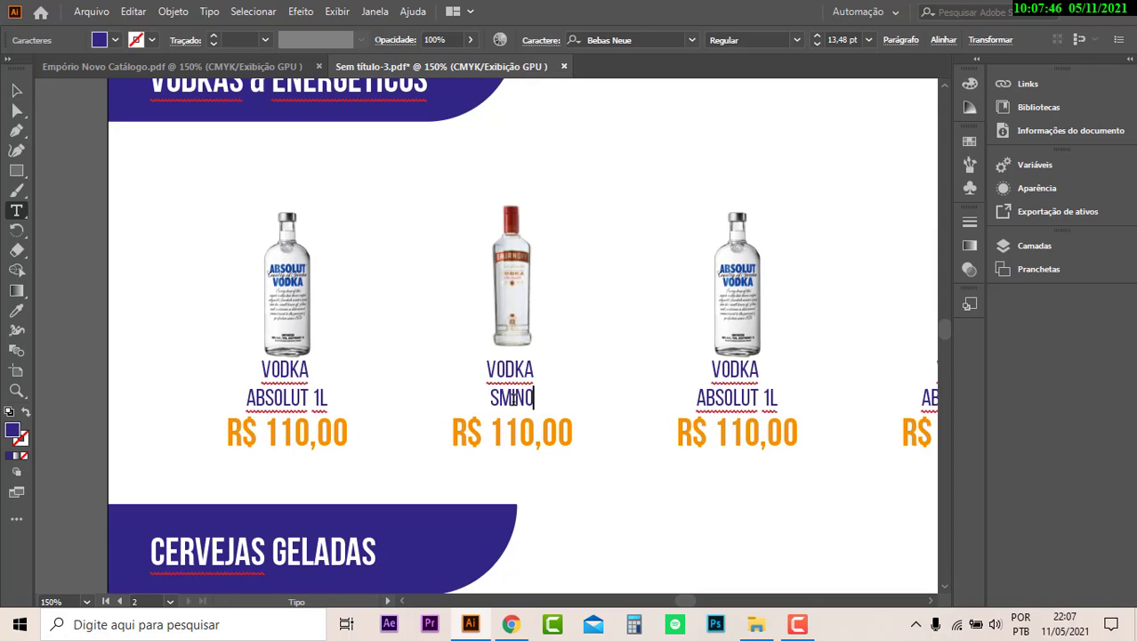
{"action": "type", "text": "RFF "}
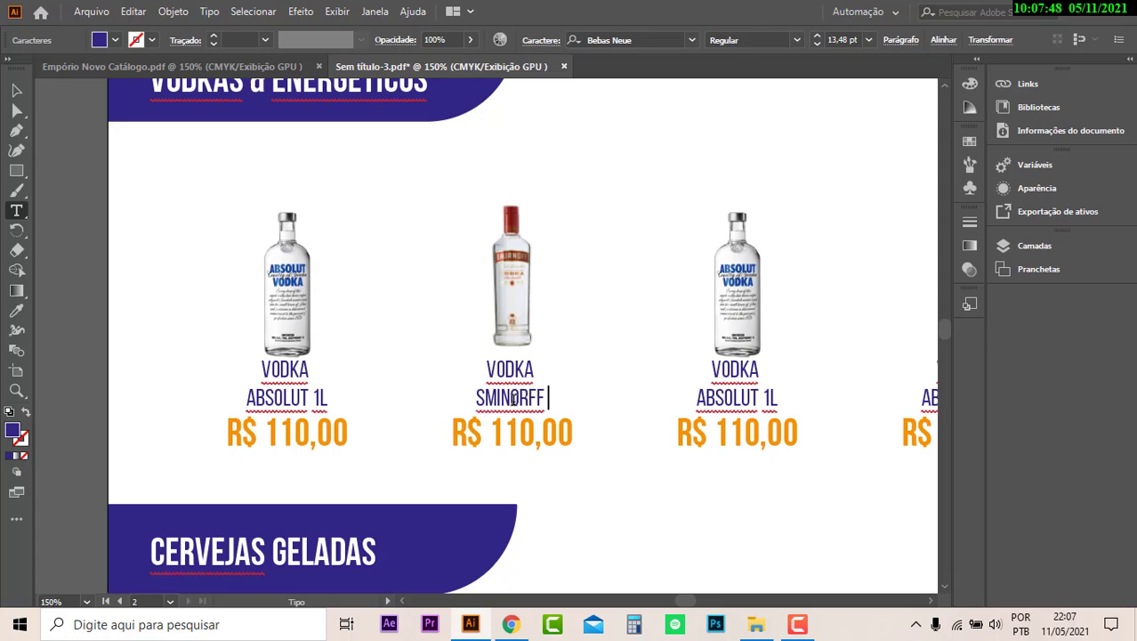
{"action": "type", "text": "1L"}
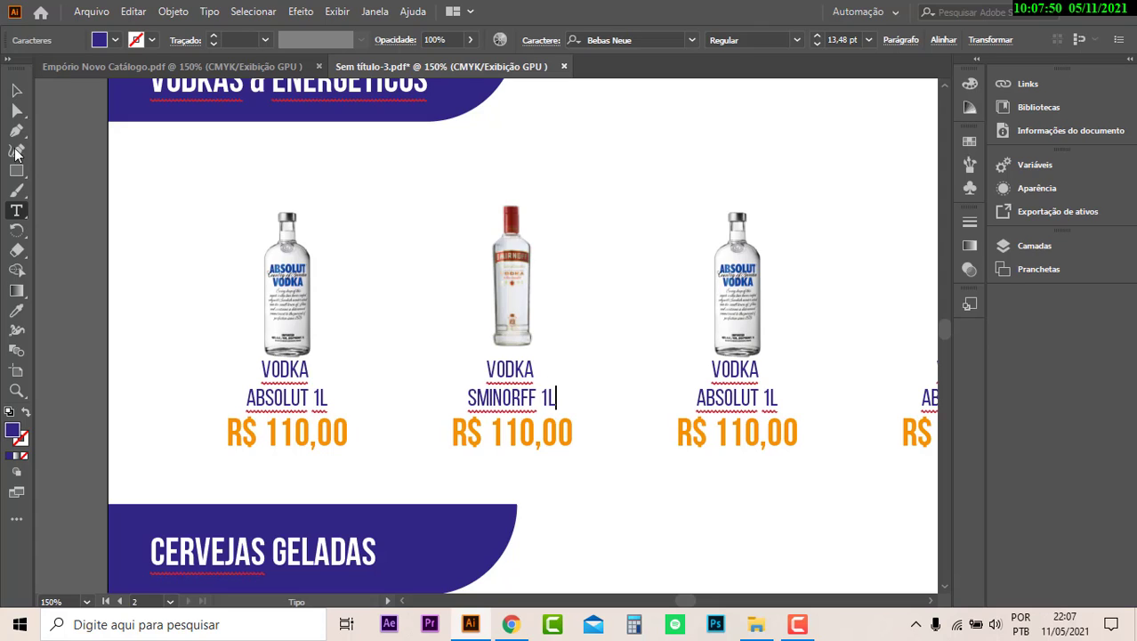
{"action": "left_click", "coordinate": [13, 91]}
{"action": "double_click", "coordinate": [523, 445]}
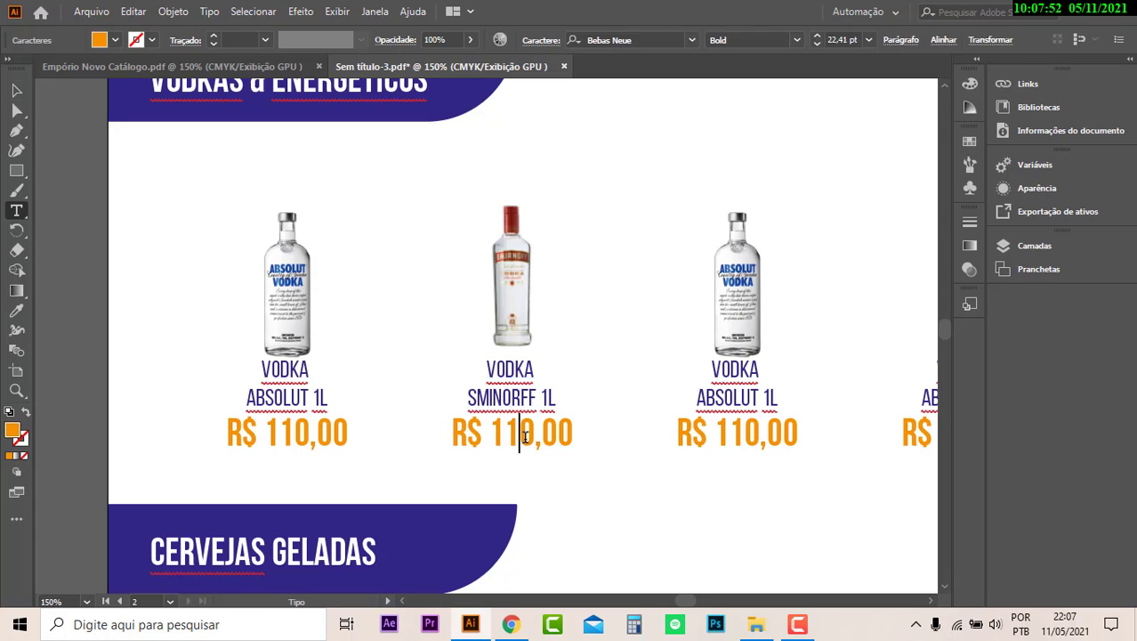
{"action": "type", "text": "78"}
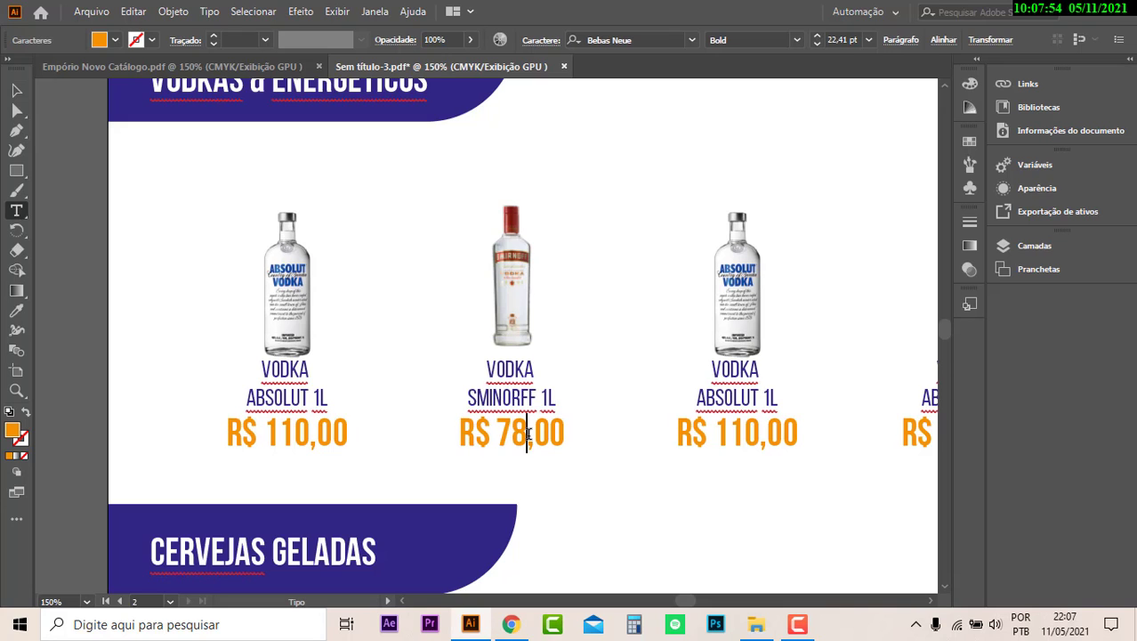
{"action": "left_click", "coordinate": [16, 90]}
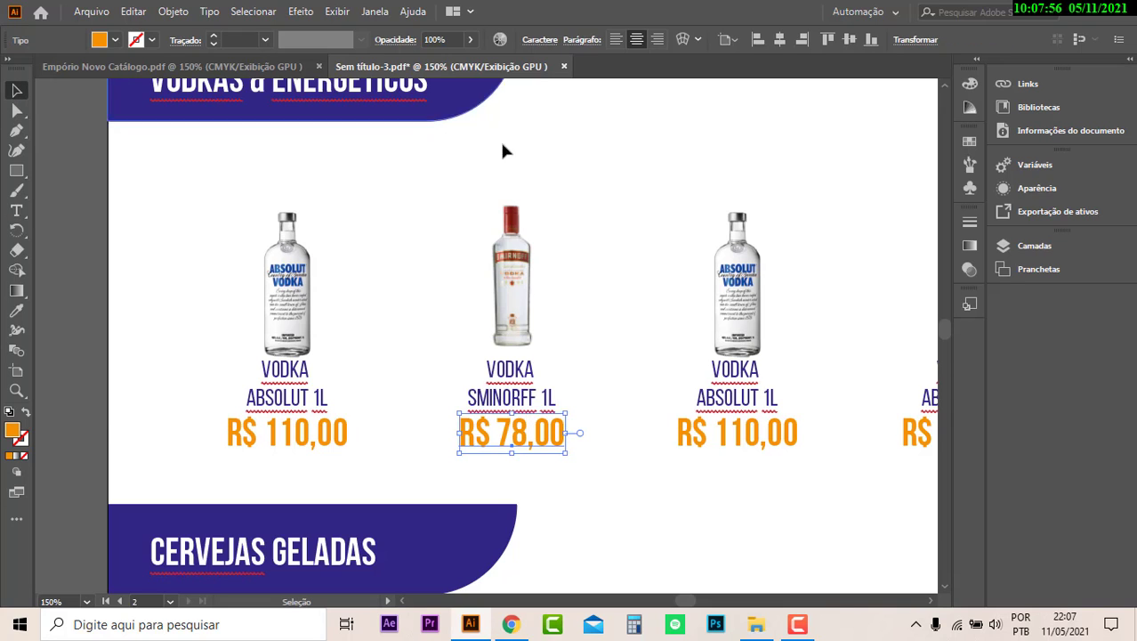
{"action": "left_click", "coordinate": [580, 158]}
Ungroup the third vodka product and delete its Absolut bottle image
{"action": "scroll", "coordinate": [580, 157], "scroll_direction": "down", "scroll_amount": 2}
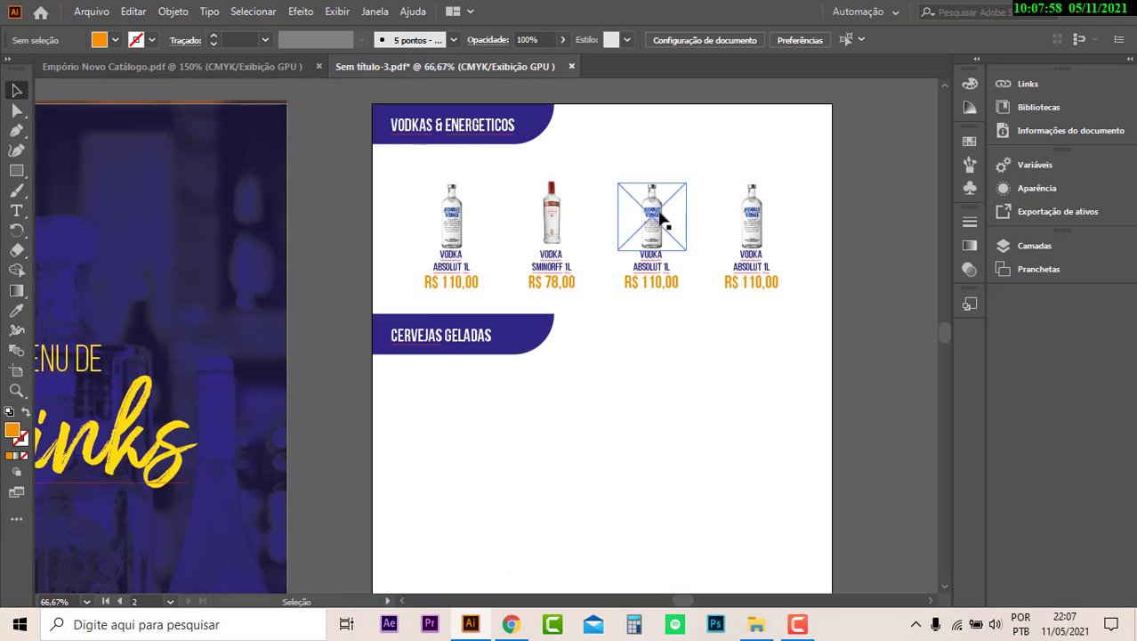
{"action": "scroll", "coordinate": [654, 227], "scroll_direction": "up", "scroll_amount": 2}
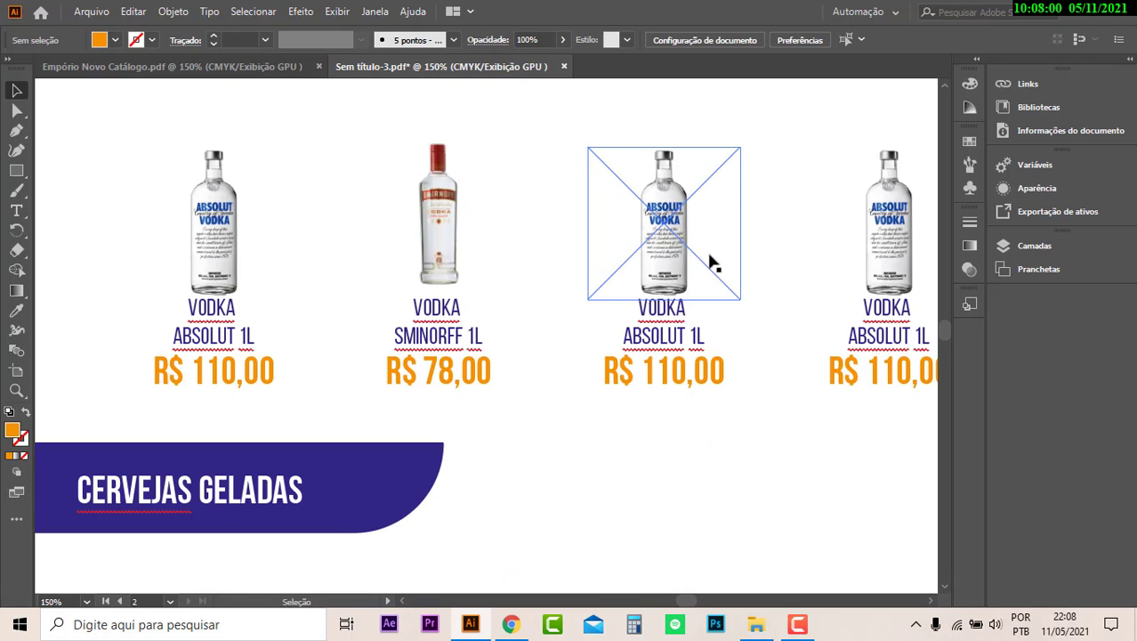
{"action": "left_click_drag", "start_coordinate": [710, 260], "coordinate": [635, 245]}
{"action": "left_click", "coordinate": [611, 244]}
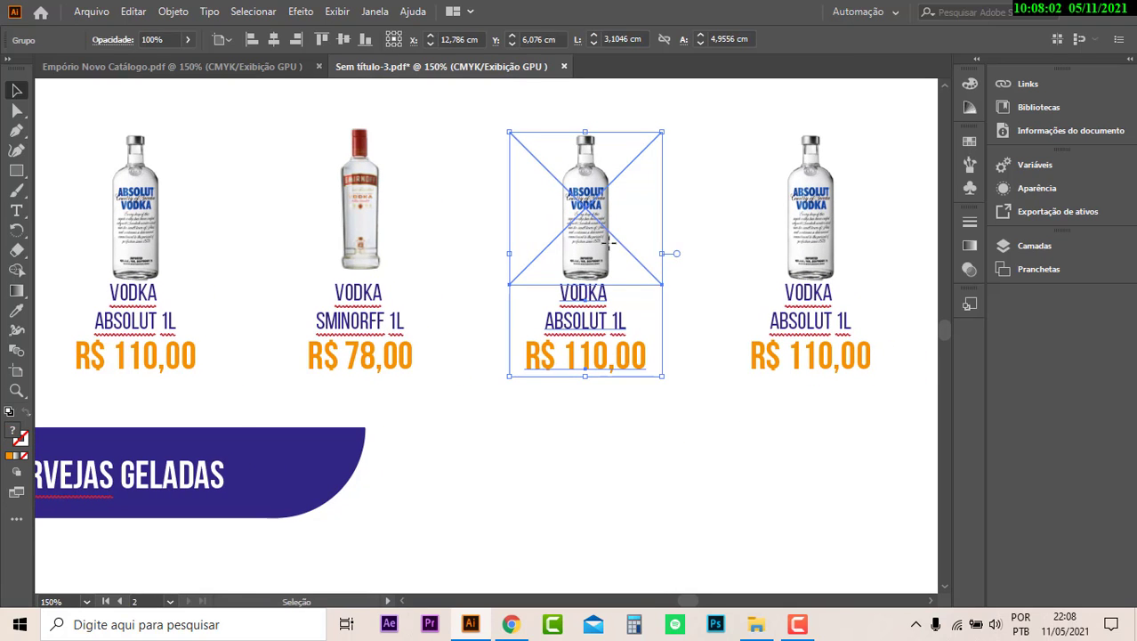
{"action": "right_click", "coordinate": [611, 244]}
{"action": "left_click", "coordinate": [658, 383]}
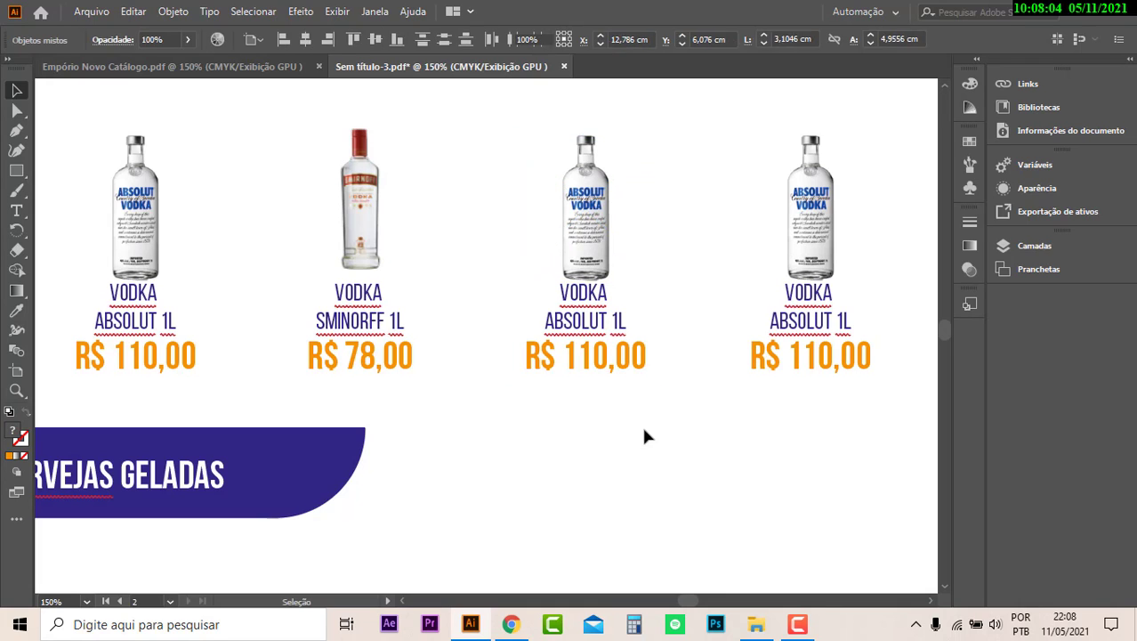
{"action": "left_click", "coordinate": [590, 226]}
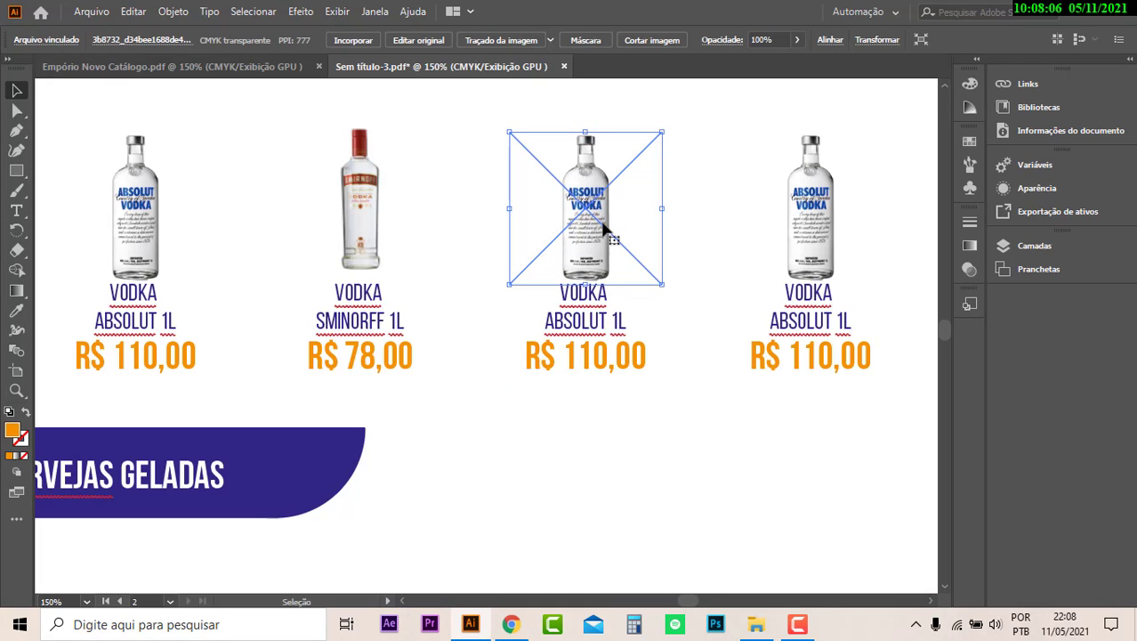
{"action": "key", "text": "Delete"}
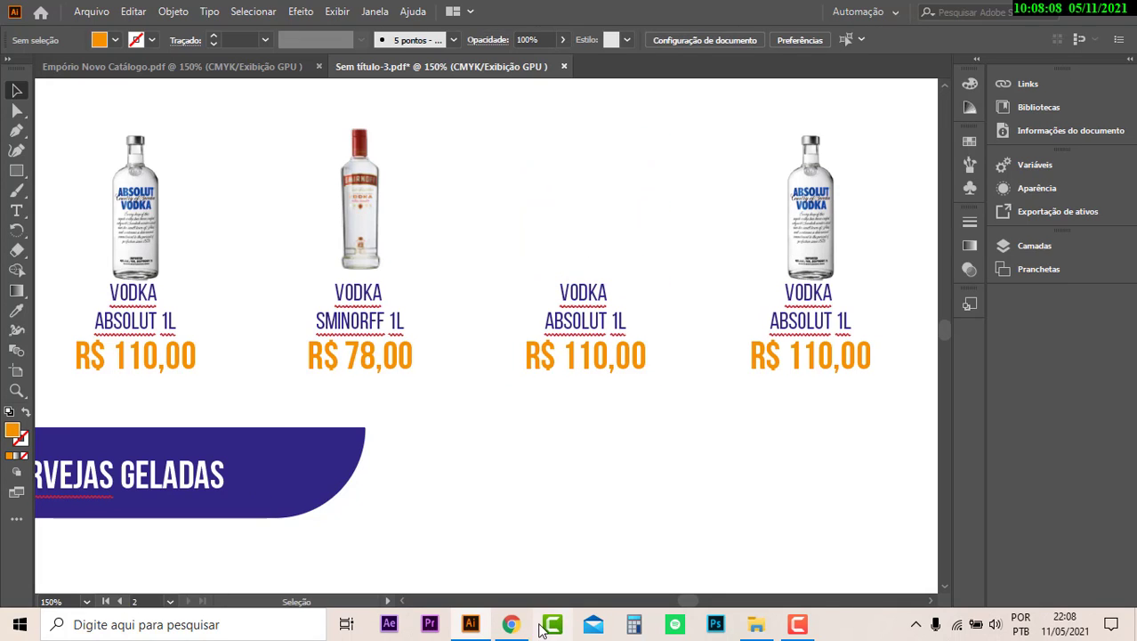
{"action": "left_click", "coordinate": [512, 623]}
Search Google Images for 'vodka intencion PNG'
{"action": "triple_click", "coordinate": [296, 105]}
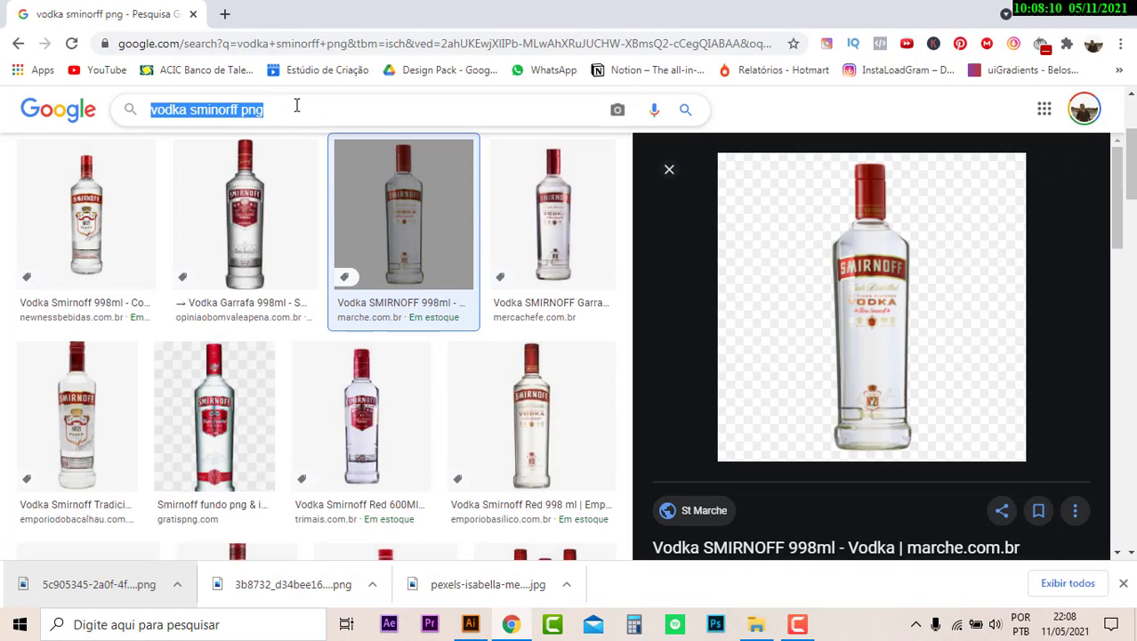
{"action": "left_click", "coordinate": [296, 106]}
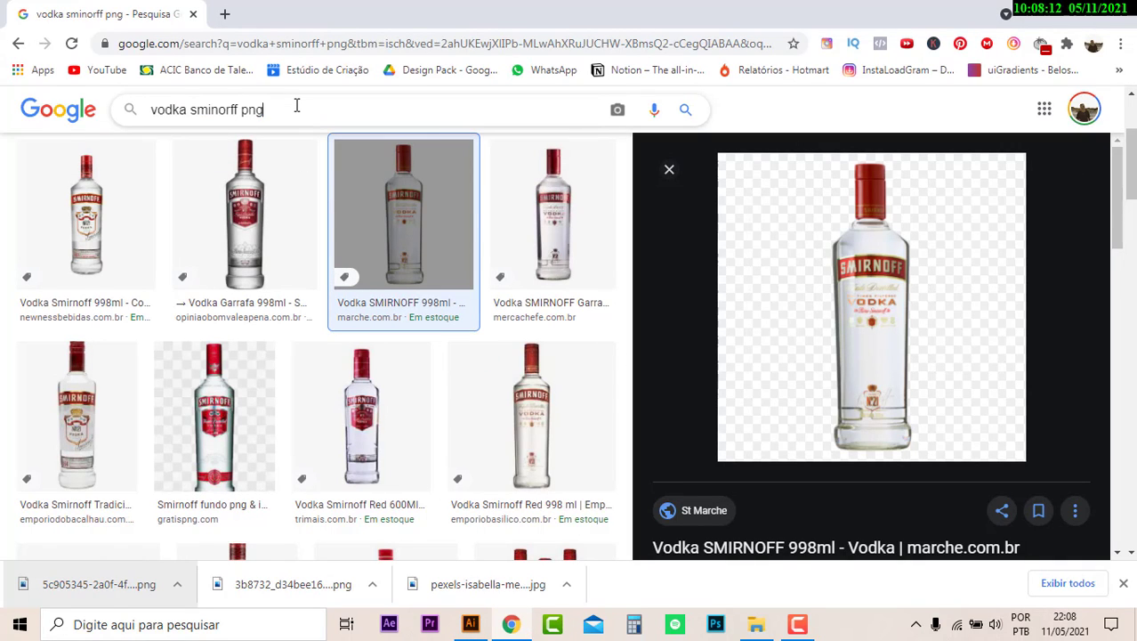
{"action": "key", "text": "BackSpace"}
{"action": "key", "text": "BackSpace"}
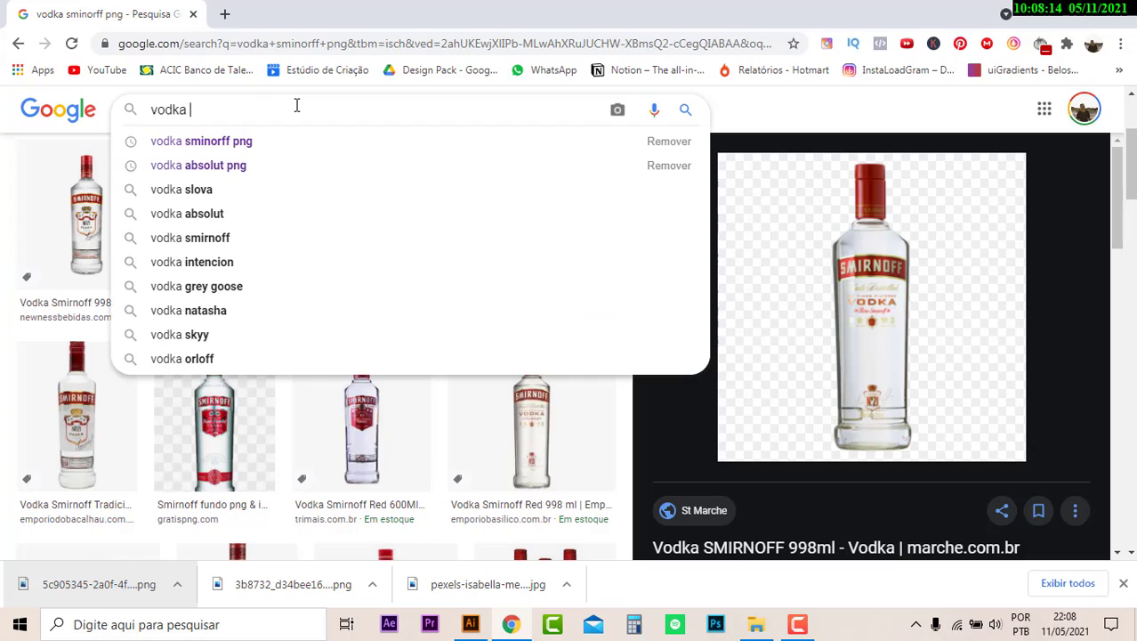
{"action": "type", "text": "INTEN"}
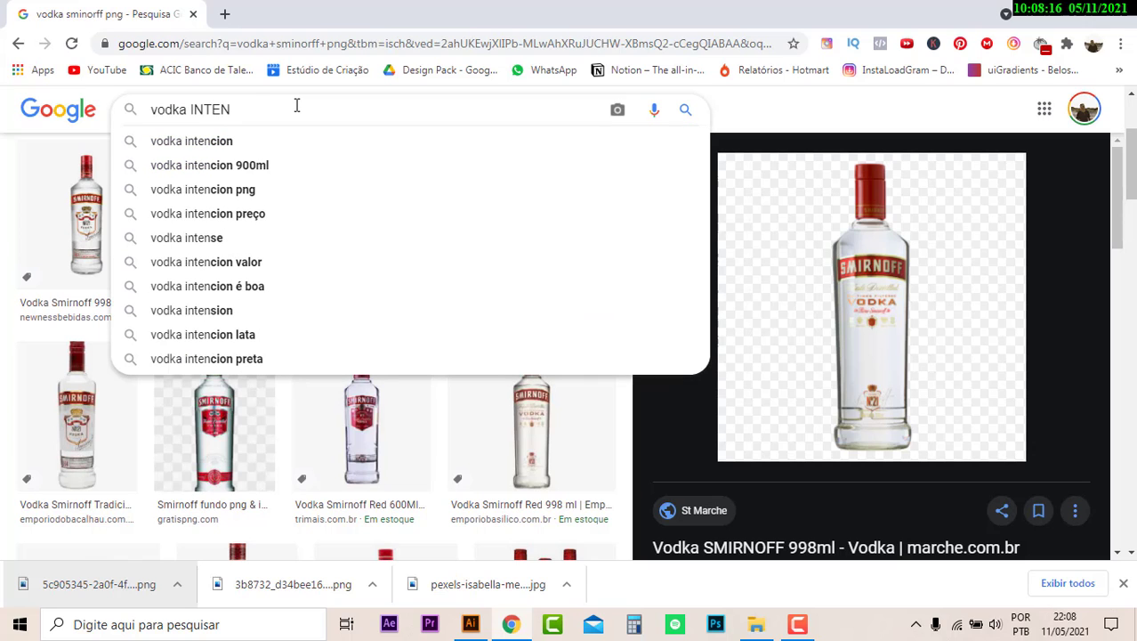
{"action": "key", "text": "Return"}
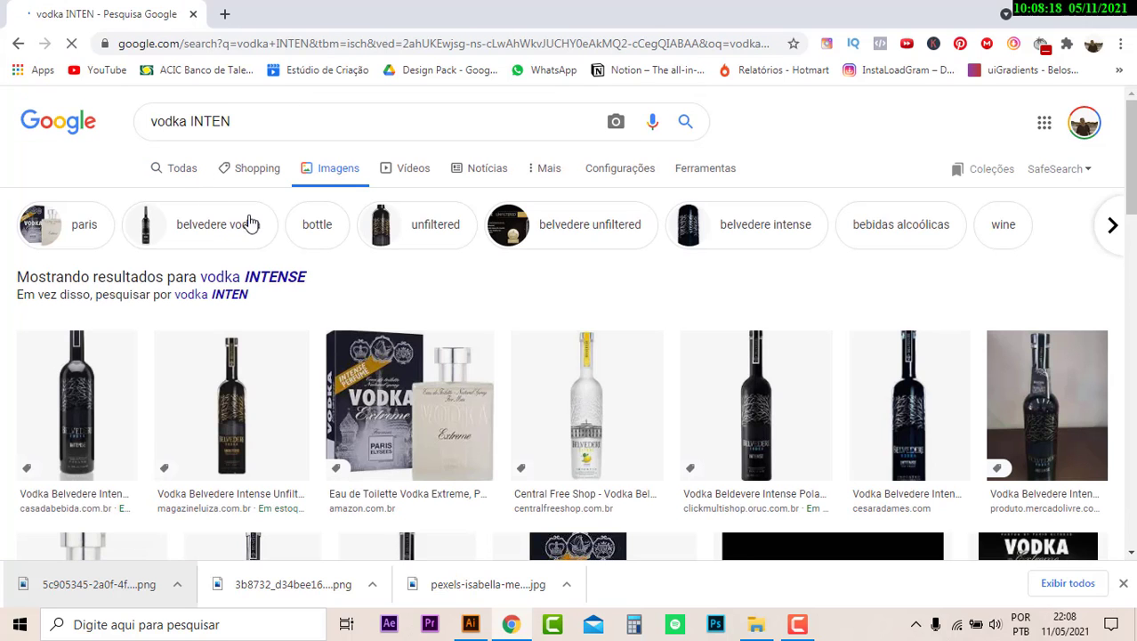
{"action": "key", "text": "BackSpace"}
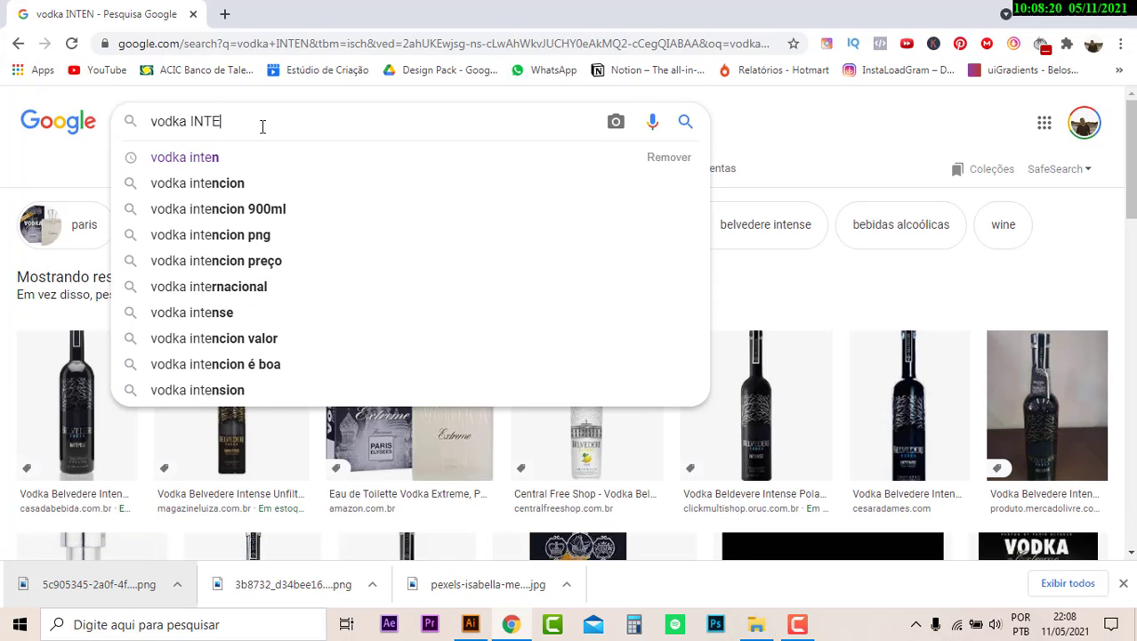
{"action": "left_click", "coordinate": [258, 182]}
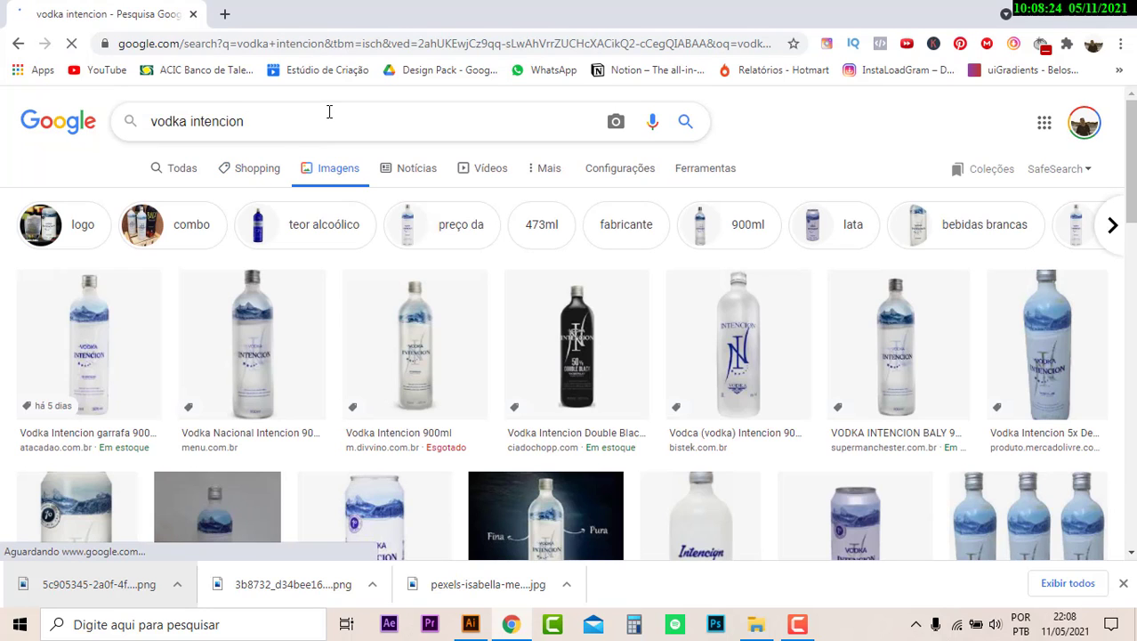
{"action": "left_click", "coordinate": [330, 111]}
{"action": "type", "text": "PNG"}
{"action": "key", "text": "Return"}
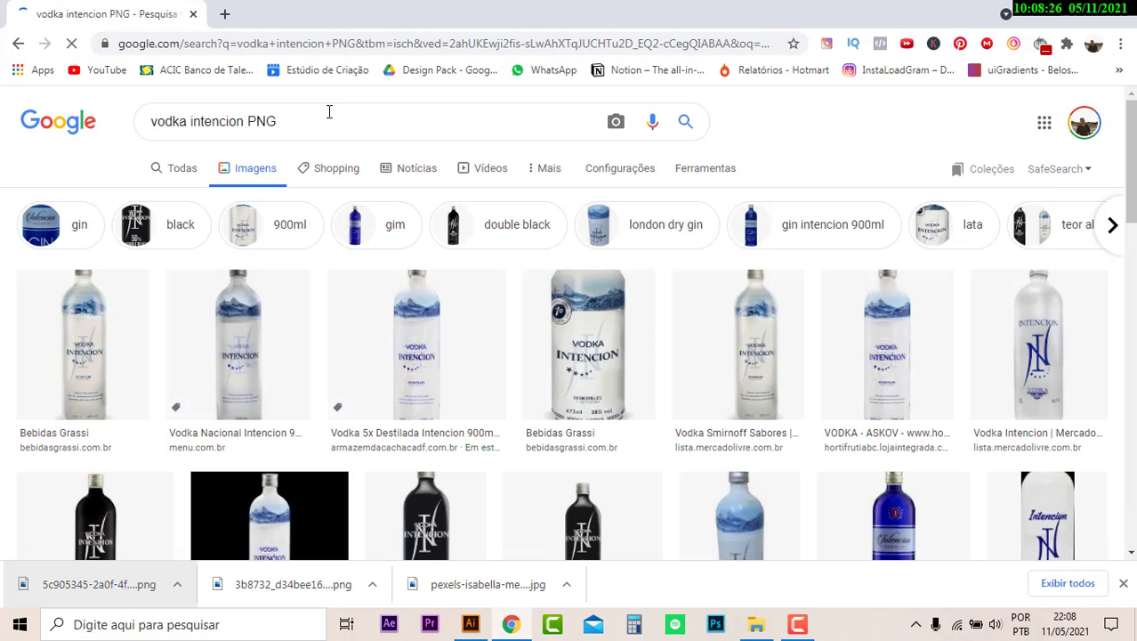
Save the first Intencion bottle image as PNG into Texturas Pack Materiais 2021
{"action": "left_click", "coordinate": [112, 326]}
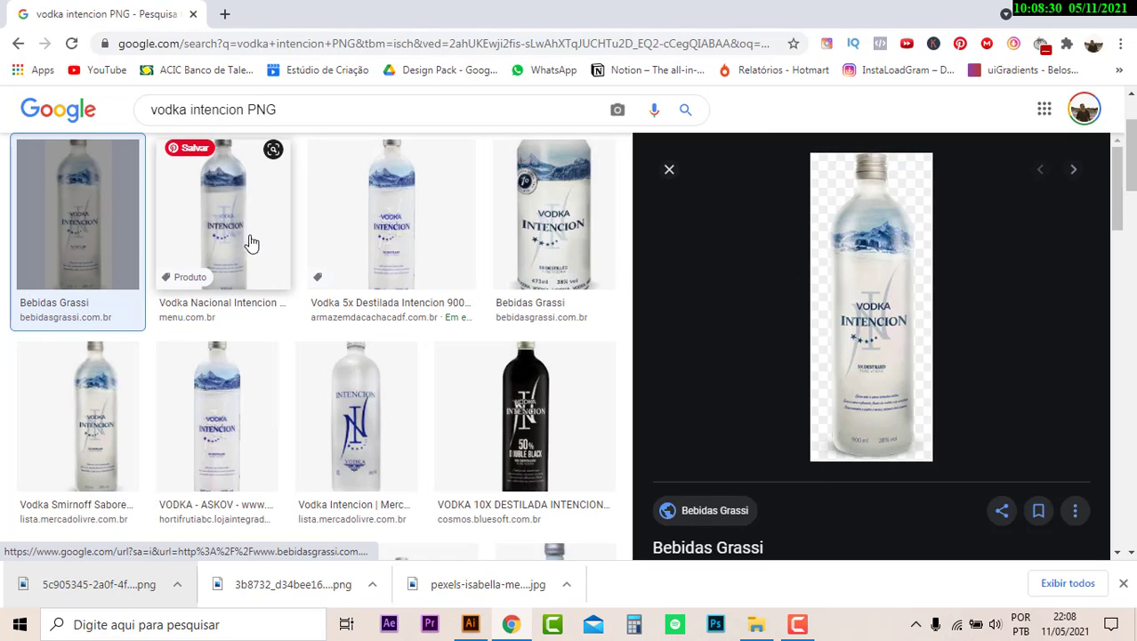
{"action": "right_click", "coordinate": [850, 279]}
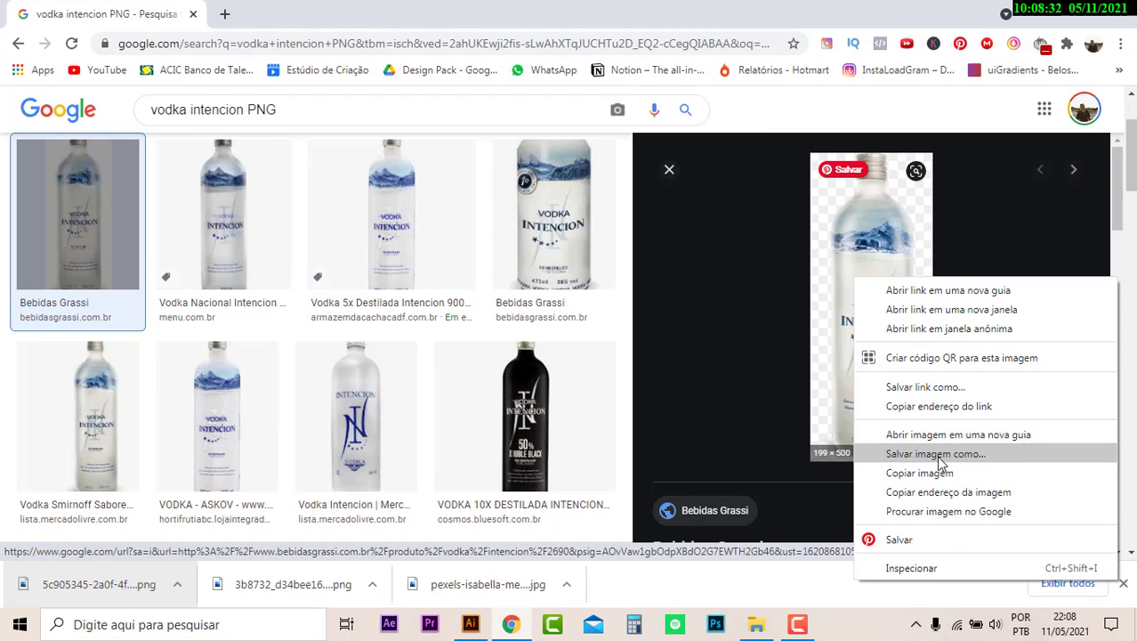
{"action": "left_click", "coordinate": [937, 455]}
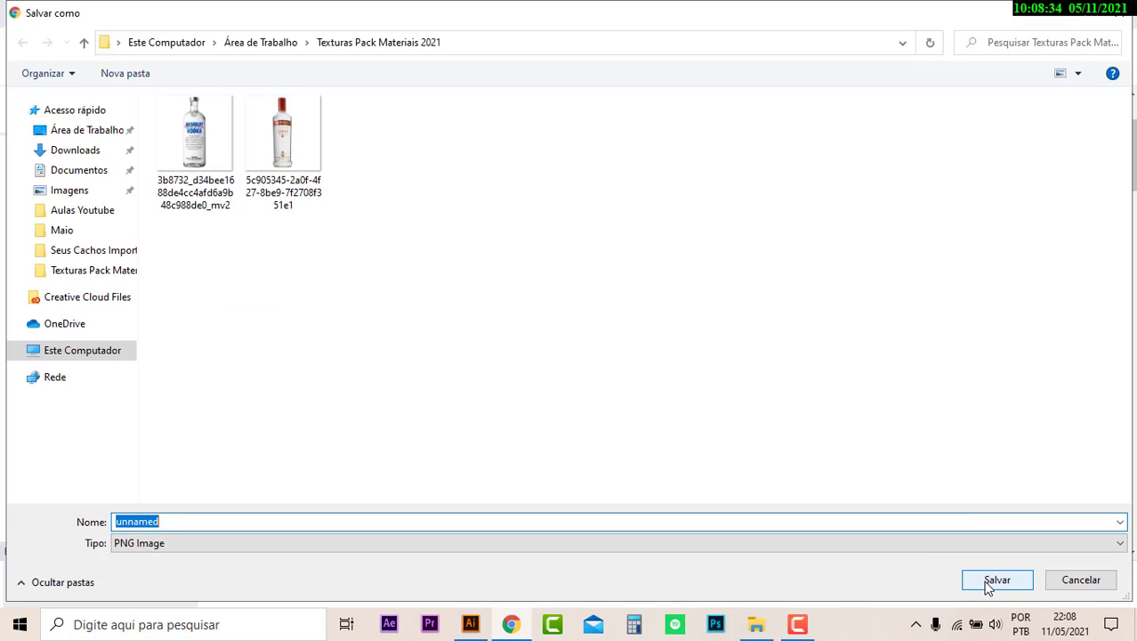
{"action": "left_click", "coordinate": [988, 583]}
Drag the downloaded unnamed.png from Chrome onto the Illustrator catalog page
{"action": "mouse_move", "coordinate": [93, 583]}
{"action": "left_mouse_down"}
{"action": "mouse_move", "coordinate": [786, 619]}
{"action": "mouse_move", "coordinate": [697, 629]}
{"action": "left_mouse_up"}
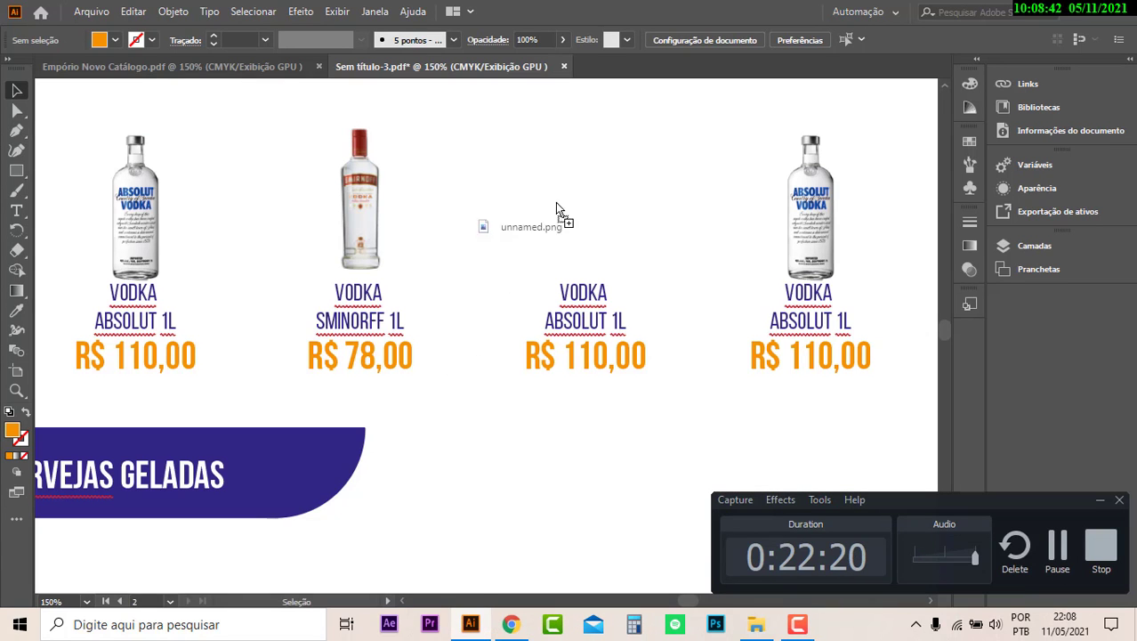
{"action": "mouse_move", "coordinate": [698, 629]}
{"action": "left_mouse_down"}
{"action": "mouse_move", "coordinate": [941, 394]}
{"action": "mouse_move", "coordinate": [1083, 503]}
{"action": "left_mouse_up"}
{"action": "left_click", "coordinate": [1097, 501]}
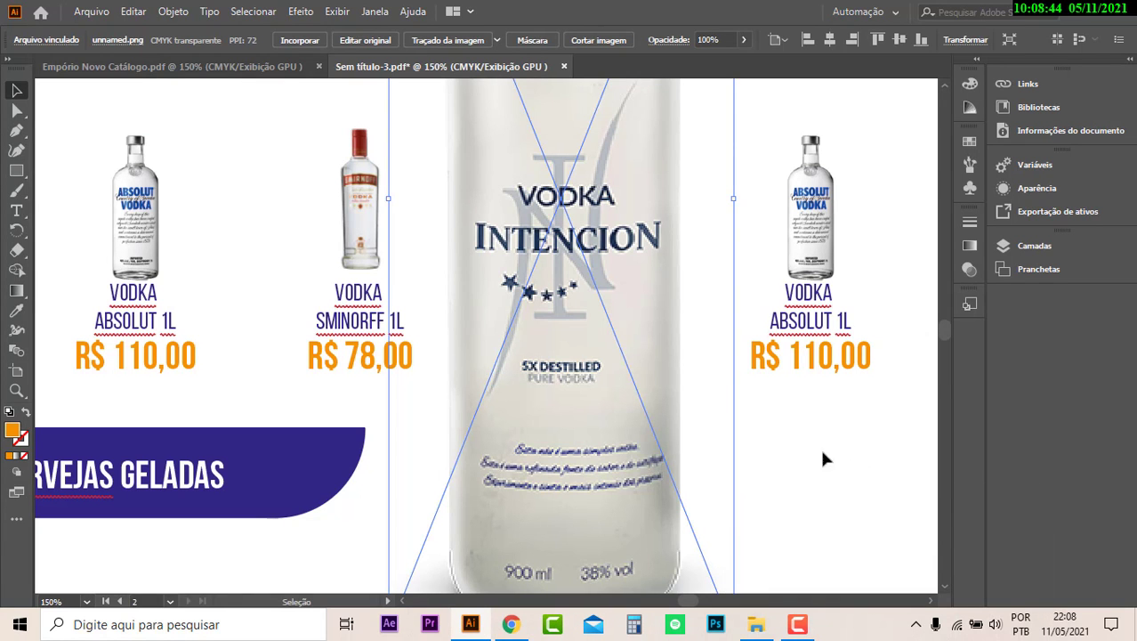
{"action": "scroll", "coordinate": [663, 447], "scroll_direction": "down", "scroll_amount": 1, "text": "alt"}
{"action": "scroll", "coordinate": [658, 441], "scroll_direction": "down", "scroll_amount": 1}
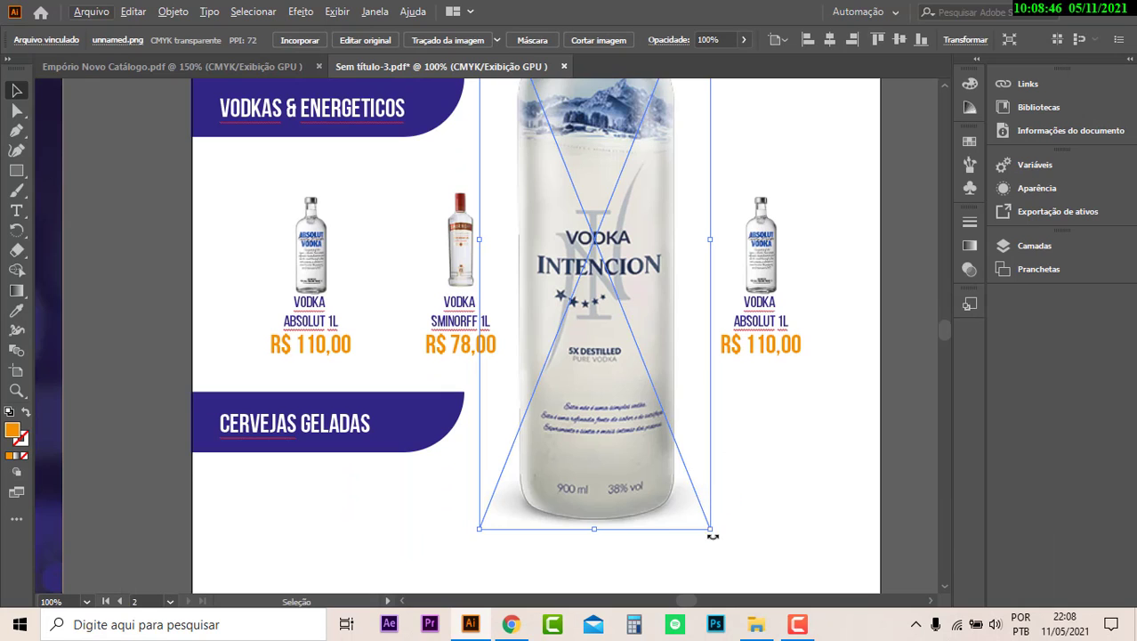
Shrink the Intencion bottle to match the neighbouring bottles in the third slot
{"action": "mouse_move", "coordinate": [715, 530]}
{"action": "left_mouse_down"}
{"action": "mouse_move", "coordinate": [616, 283]}
{"action": "mouse_move", "coordinate": [635, 306]}
{"action": "left_mouse_up"}
{"action": "scroll", "coordinate": [655, 302], "scroll_direction": "up", "scroll_amount": 1}
{"action": "left_click", "coordinate": [655, 304]}
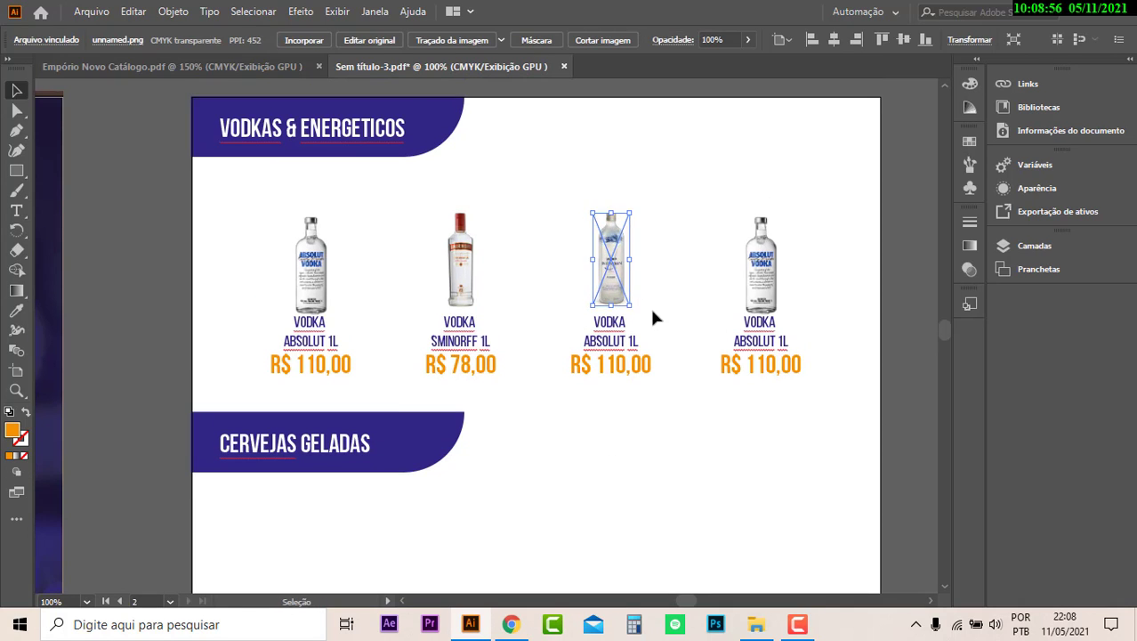
{"action": "left_click", "coordinate": [643, 306]}
{"action": "left_click", "coordinate": [616, 267]}
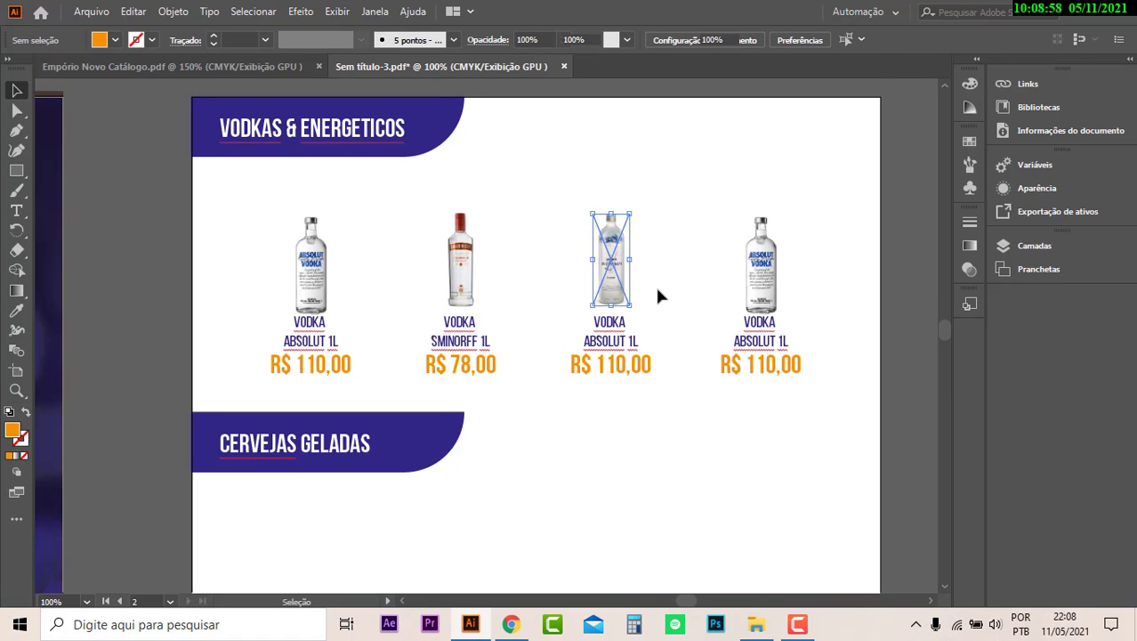
{"action": "left_click", "coordinate": [681, 325]}
{"action": "scroll", "coordinate": [629, 352], "scroll_direction": "down", "scroll_amount": 1}
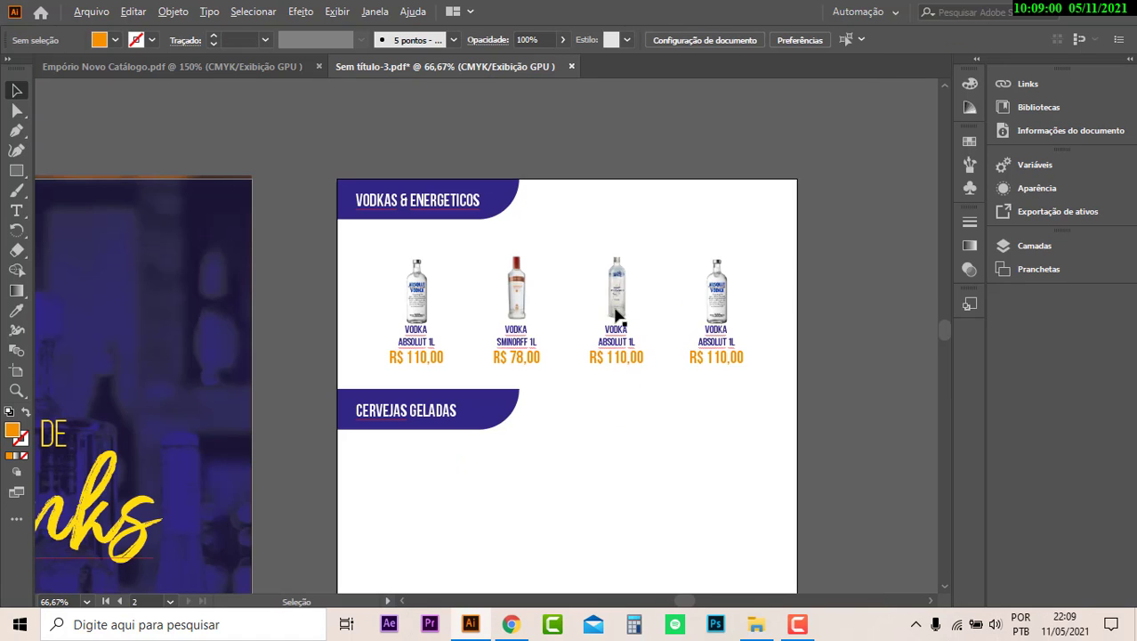
{"action": "scroll", "coordinate": [712, 307], "scroll_direction": "up", "scroll_amount": 1}
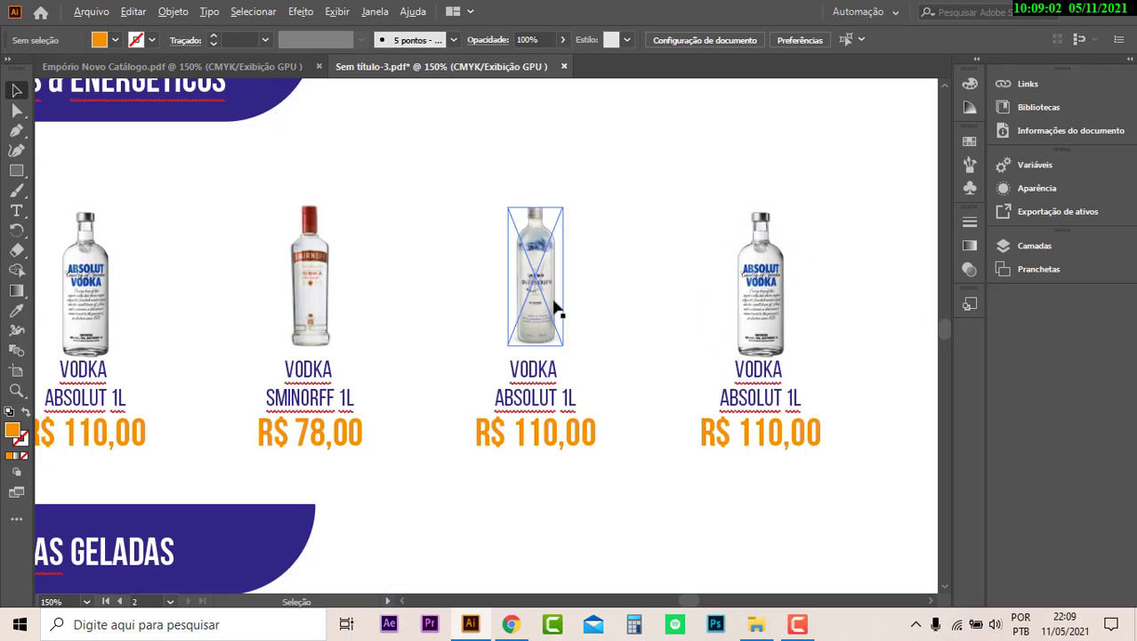
{"action": "scroll", "coordinate": [542, 267], "scroll_direction": "down", "scroll_amount": 1}
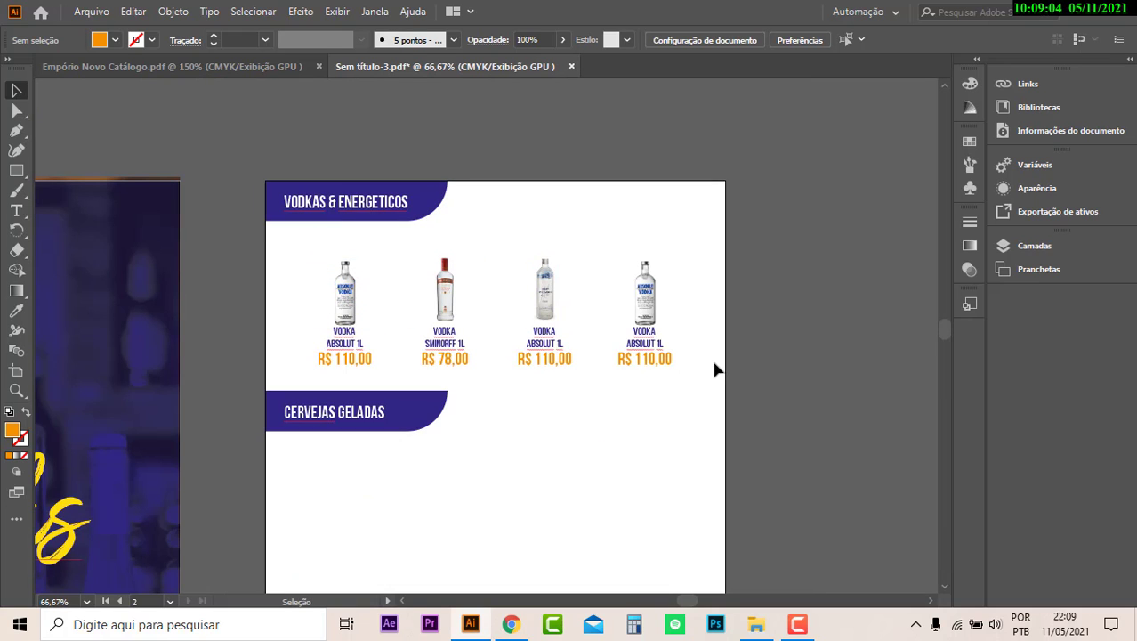
{"action": "scroll", "coordinate": [534, 316], "scroll_direction": "up", "scroll_amount": 3}
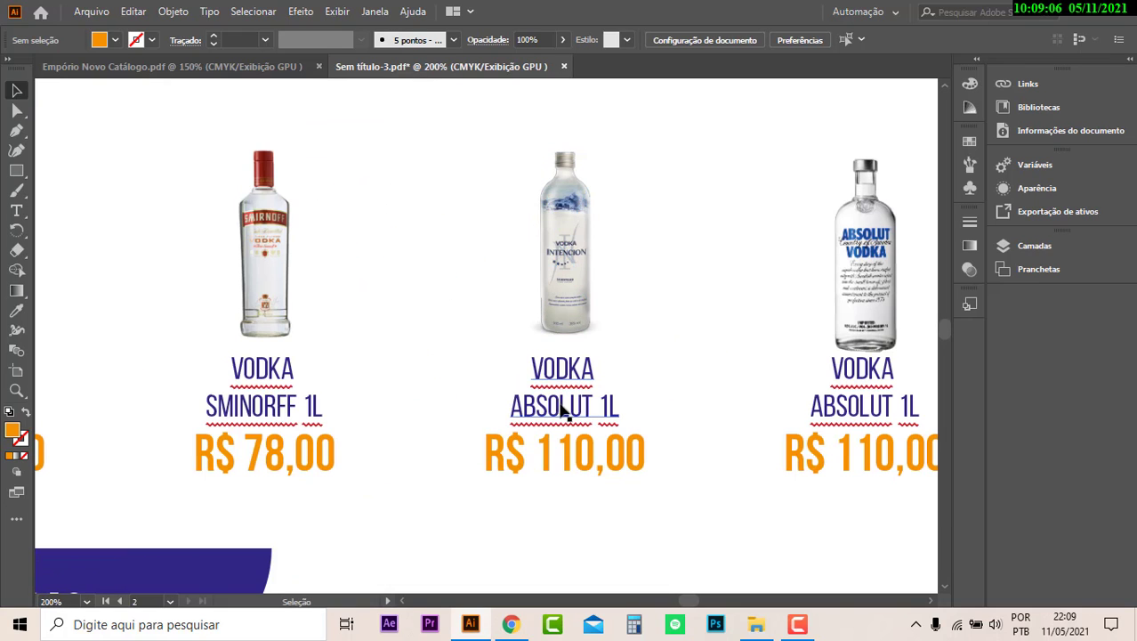
Rename the third product to INTENCION 900ML and change its price from 110 to 30
{"action": "left_click", "coordinate": [561, 407]}
{"action": "triple_click", "coordinate": [561, 406]}
{"action": "type", "text": "TE"}
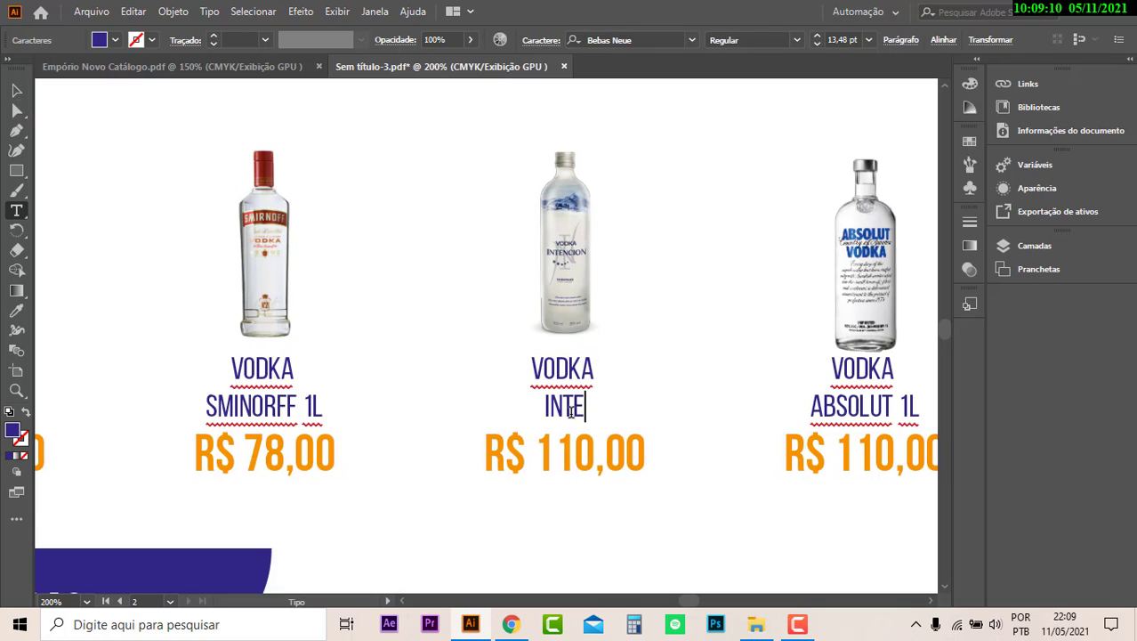
{"action": "type", "text": "NC"}
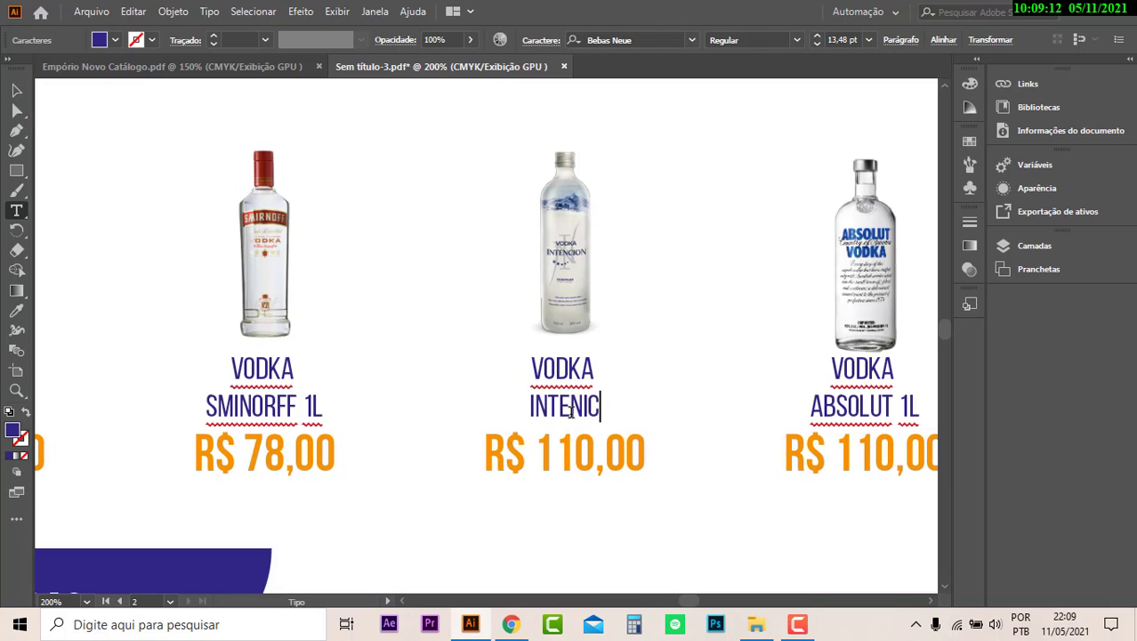
{"action": "type", "text": "ION 9"}
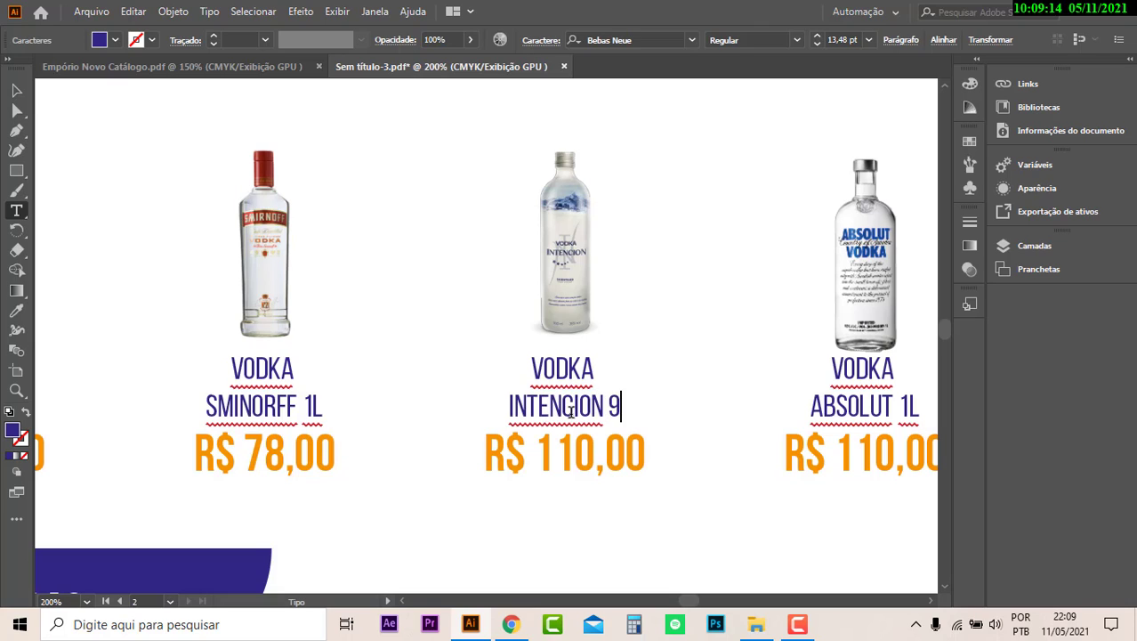
{"action": "type", "text": "00ML"}
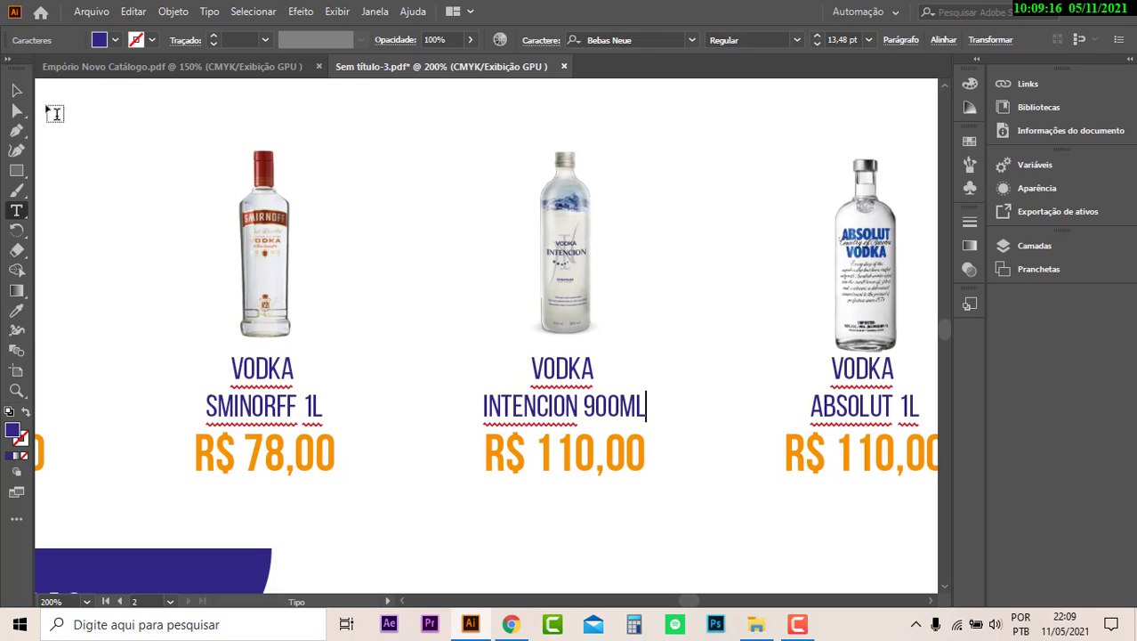
{"action": "left_click", "coordinate": [18, 89]}
{"action": "double_click", "coordinate": [573, 445]}
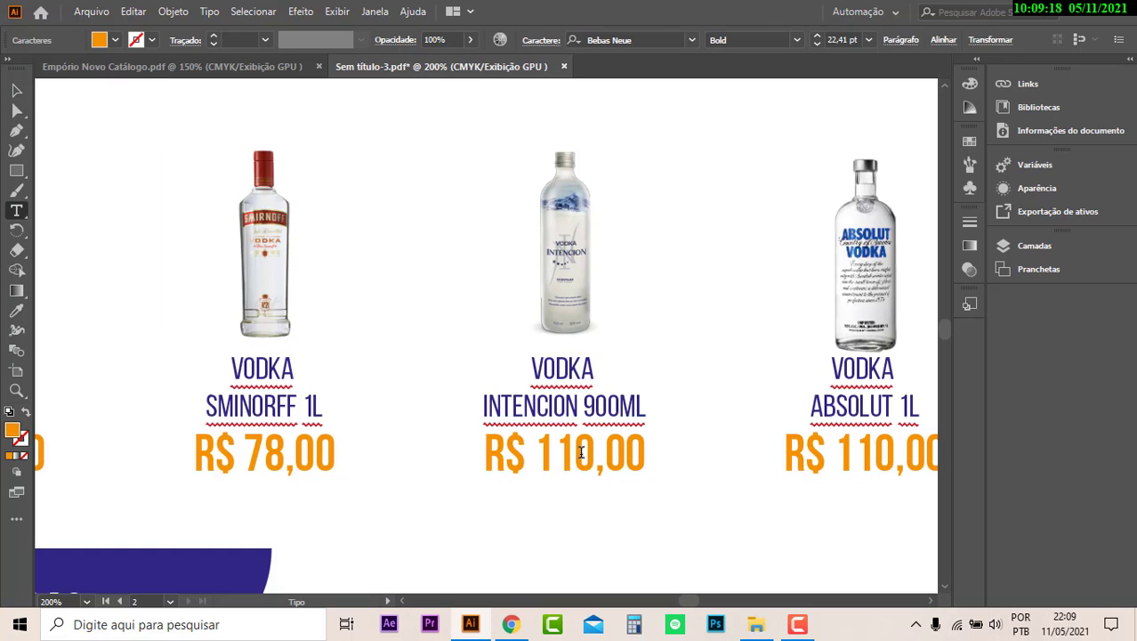
{"action": "double_click", "coordinate": [569, 456]}
{"action": "type", "text": "30"}
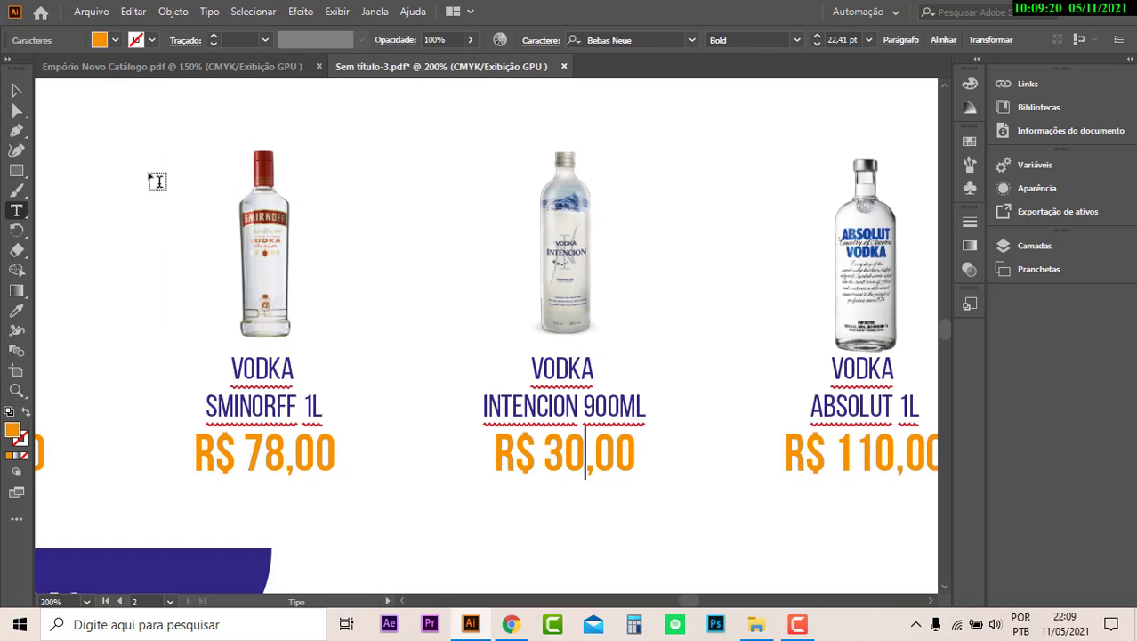
{"action": "left_click", "coordinate": [17, 90]}
Ungroup the last Absolut product group with Desagrupar
{"action": "left_click", "coordinate": [715, 281]}
{"action": "scroll", "coordinate": [715, 278], "scroll_direction": "down", "scroll_amount": 1}
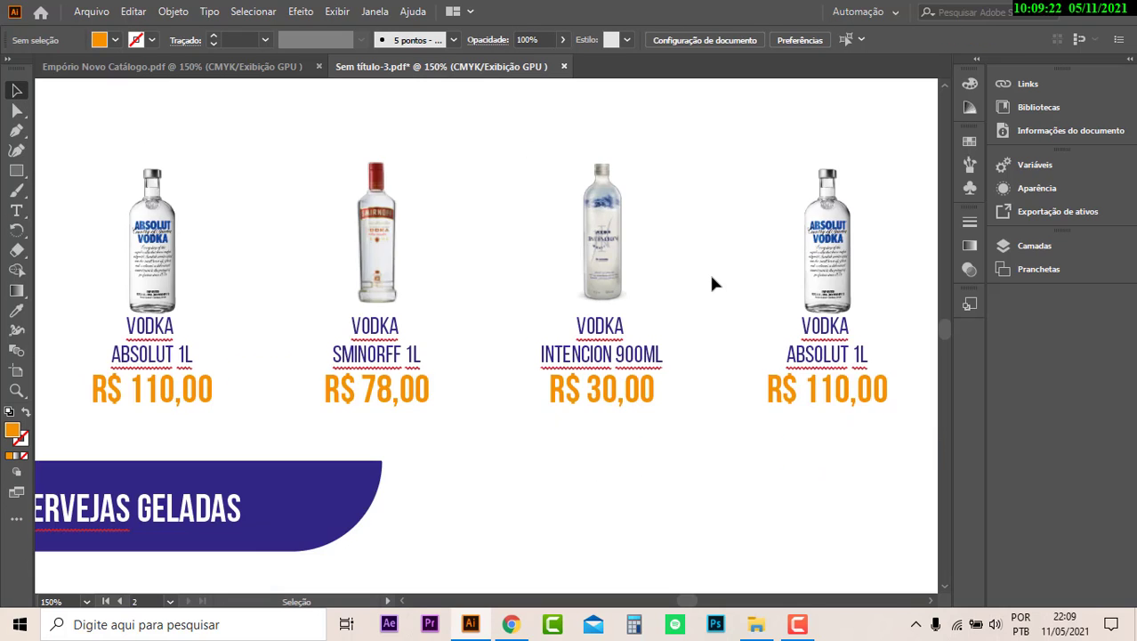
{"action": "scroll", "coordinate": [709, 272], "scroll_direction": "down", "scroll_amount": 1}
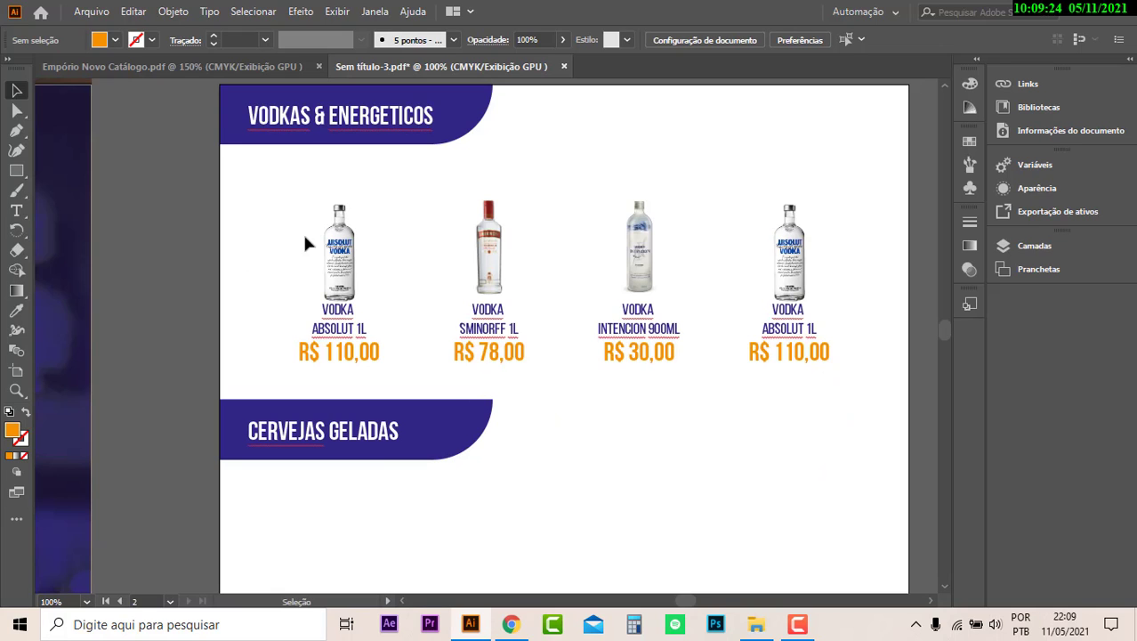
{"action": "left_click_drag", "start_coordinate": [603, 253], "coordinate": [480, 251]}
{"action": "left_click", "coordinate": [666, 279]}
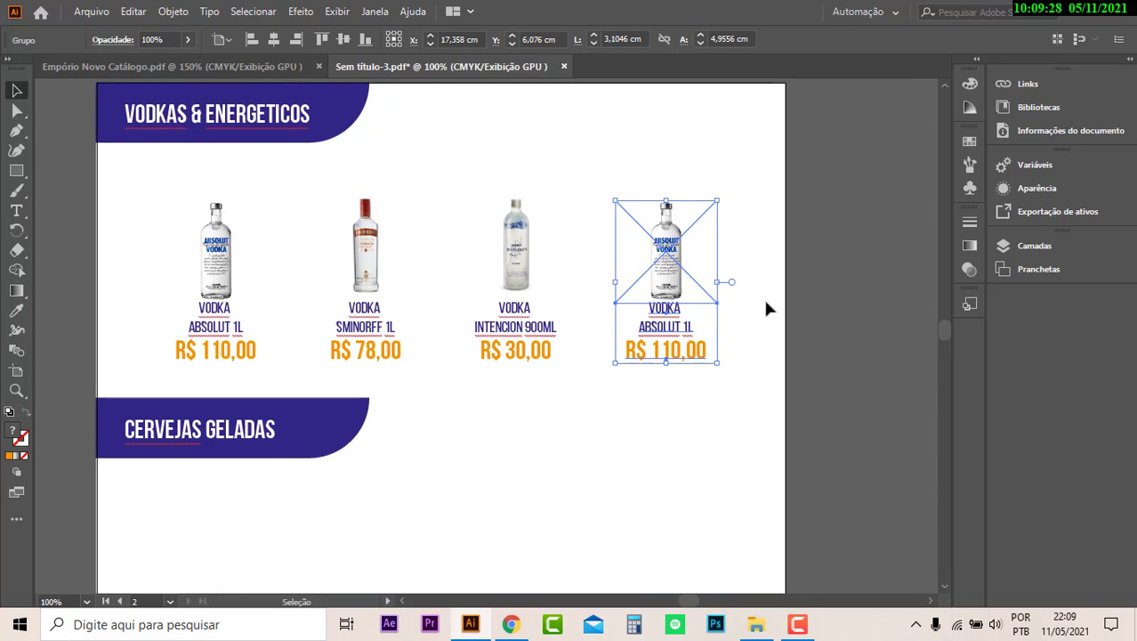
{"action": "left_click", "coordinate": [889, 381]}
{"action": "right_click", "coordinate": [646, 249]}
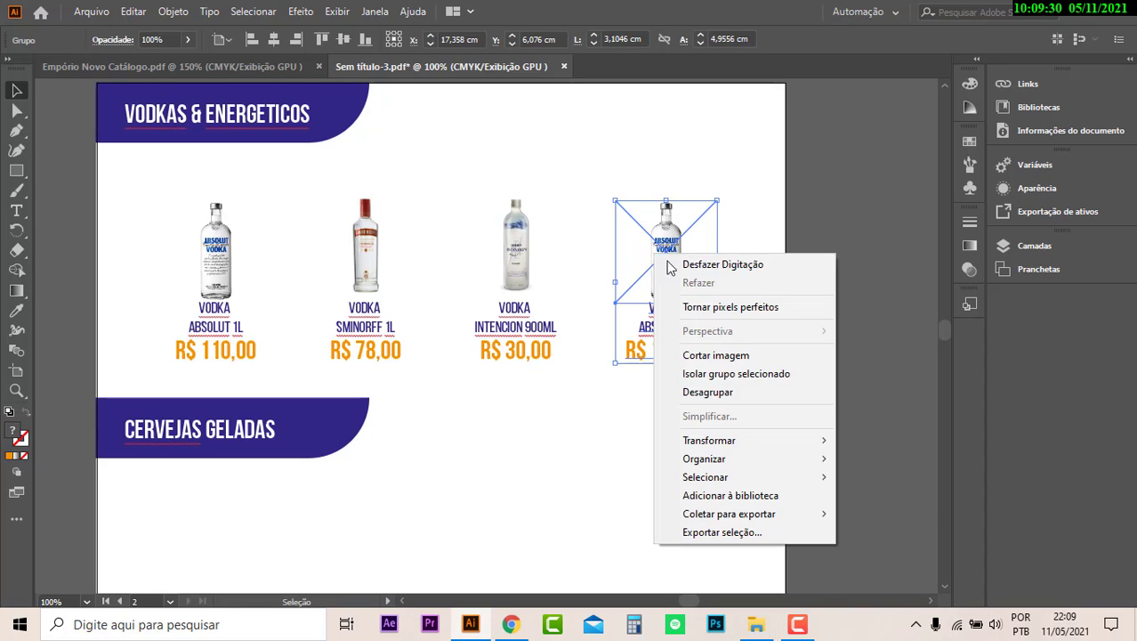
{"action": "left_click", "coordinate": [718, 393]}
{"action": "left_click", "coordinate": [815, 396]}
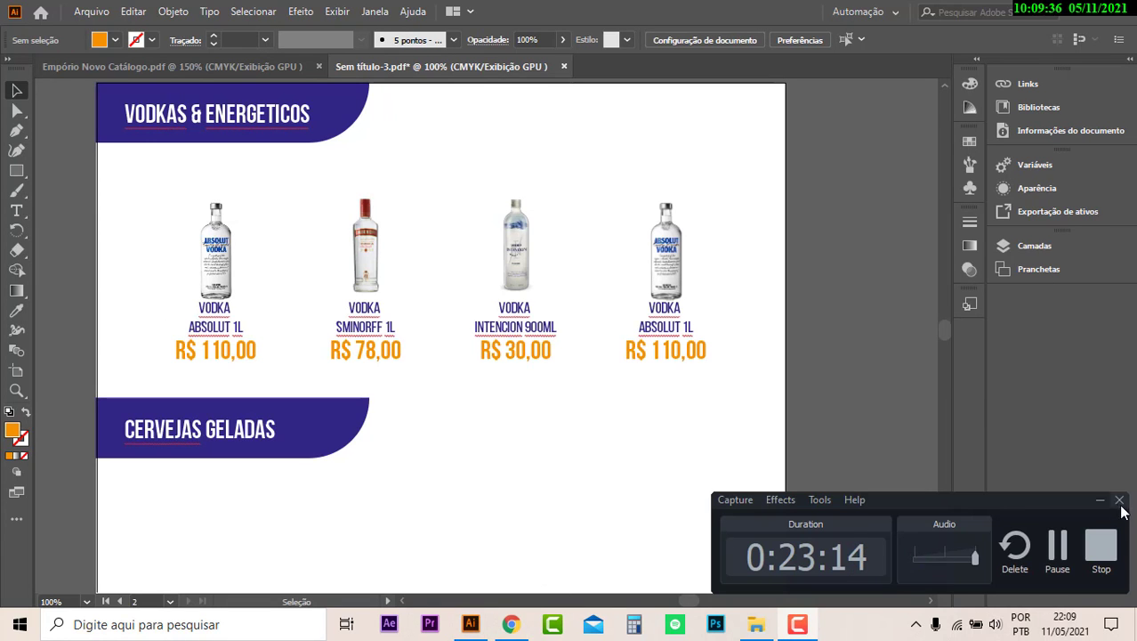
Search Google Images for vodka belvedere png
{"action": "left_click", "coordinate": [1100, 505]}
{"action": "left_click", "coordinate": [511, 624]}
{"action": "scroll", "coordinate": [467, 407], "scroll_direction": "up", "scroll_amount": 2}
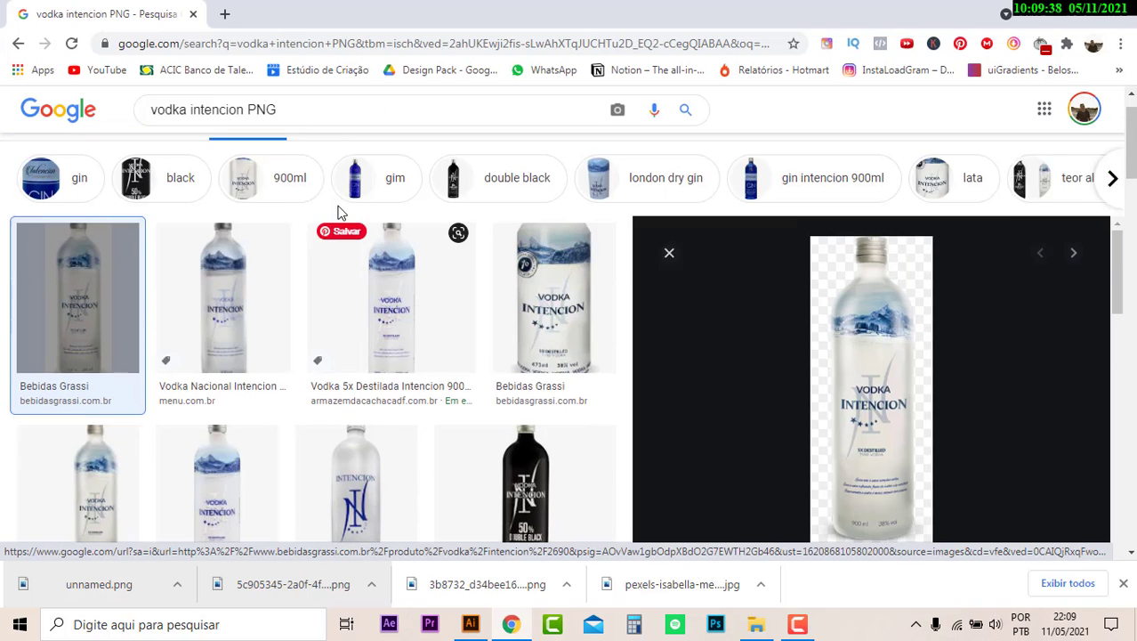
{"action": "scroll", "coordinate": [338, 210], "scroll_direction": "up", "scroll_amount": 1}
{"action": "triple_click", "coordinate": [285, 117]}
{"action": "type", "text": "VO"}
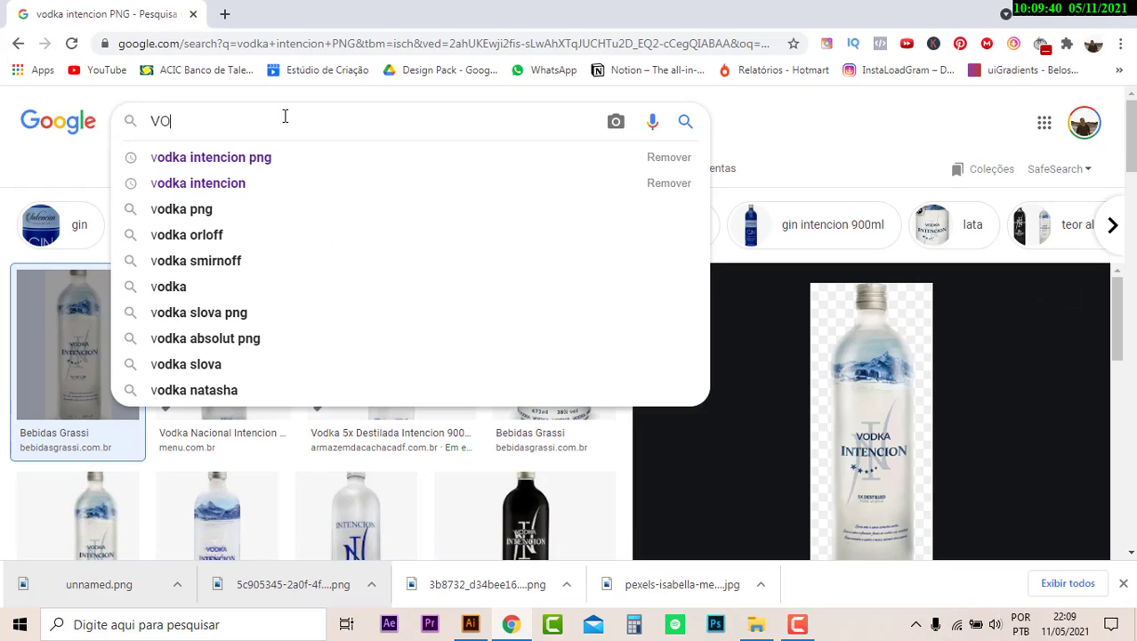
{"action": "type", "text": "DKA"}
{"action": "type", "text": "V"}
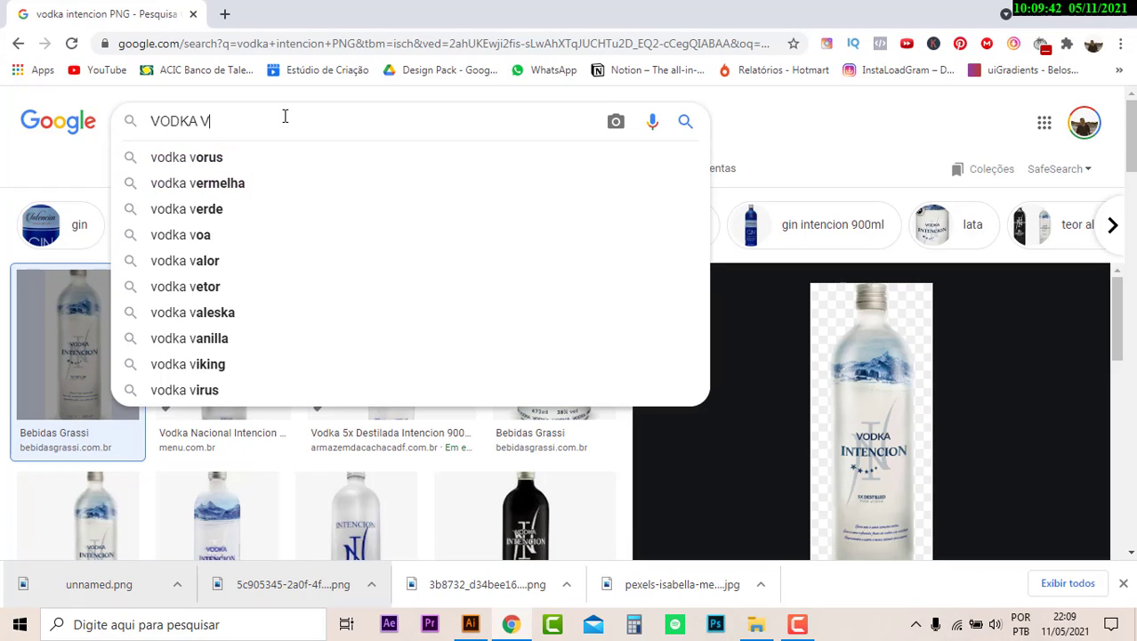
{"action": "key", "text": "BackSpace"}
{"action": "type", "text": "BEL"}
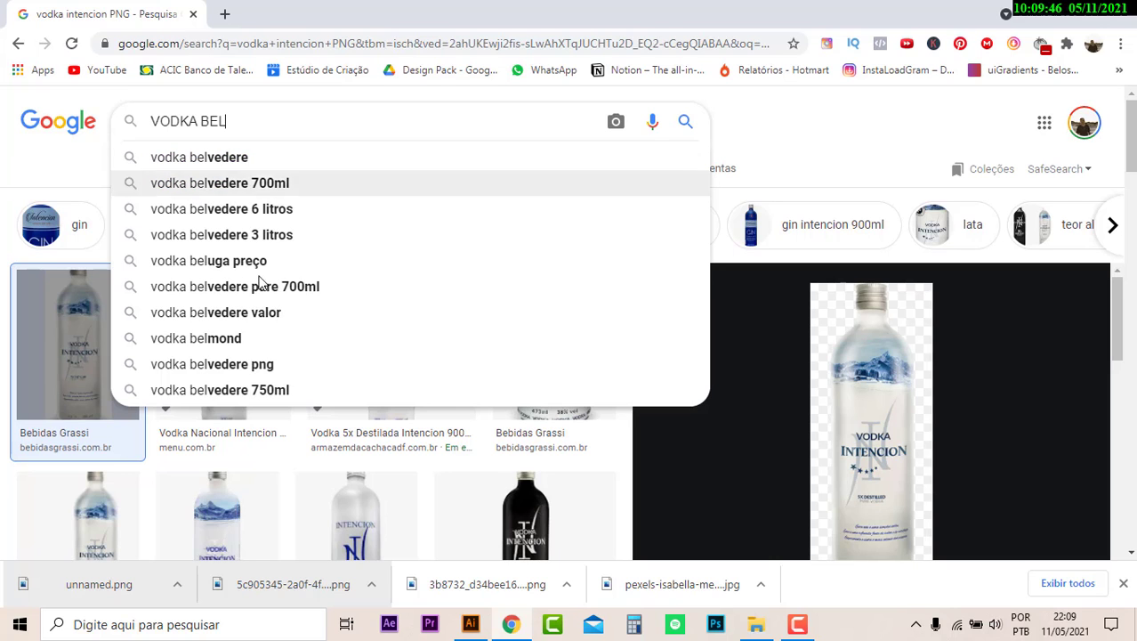
{"action": "left_click", "coordinate": [278, 363]}
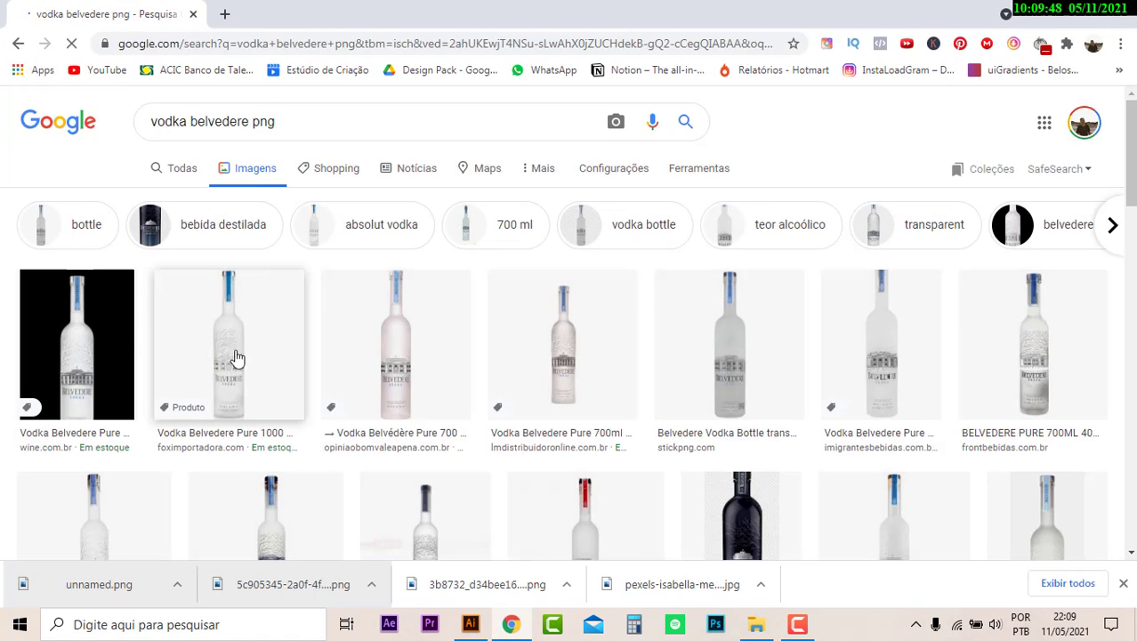
Save the transparent StickPNG Belvedere bottle image into the Texturas Pack Materiais 2021 folder
{"action": "left_click", "coordinate": [242, 354]}
{"action": "mouse_move", "coordinate": [395, 344]}
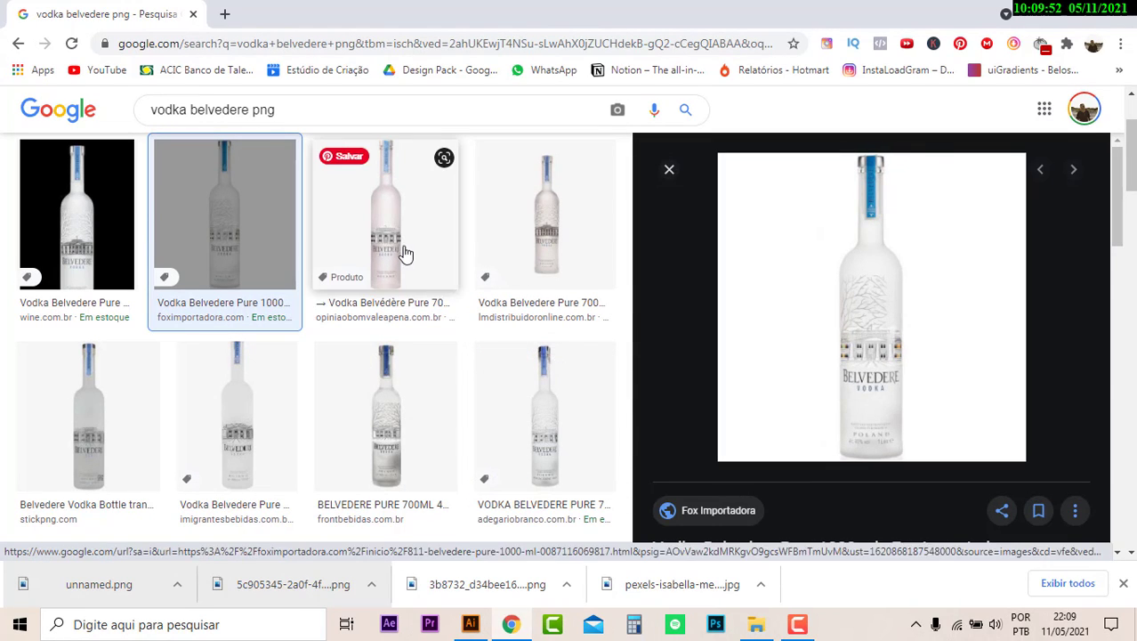
{"action": "left_click", "coordinate": [402, 254]}
{"action": "left_click", "coordinate": [546, 232]}
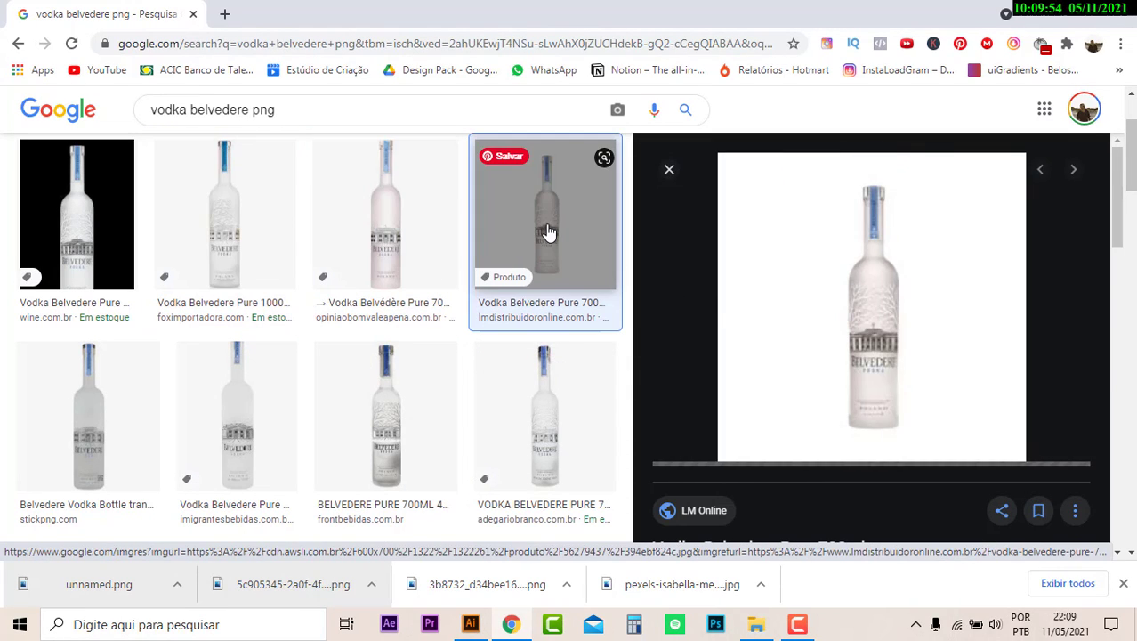
{"action": "left_click", "coordinate": [89, 414]}
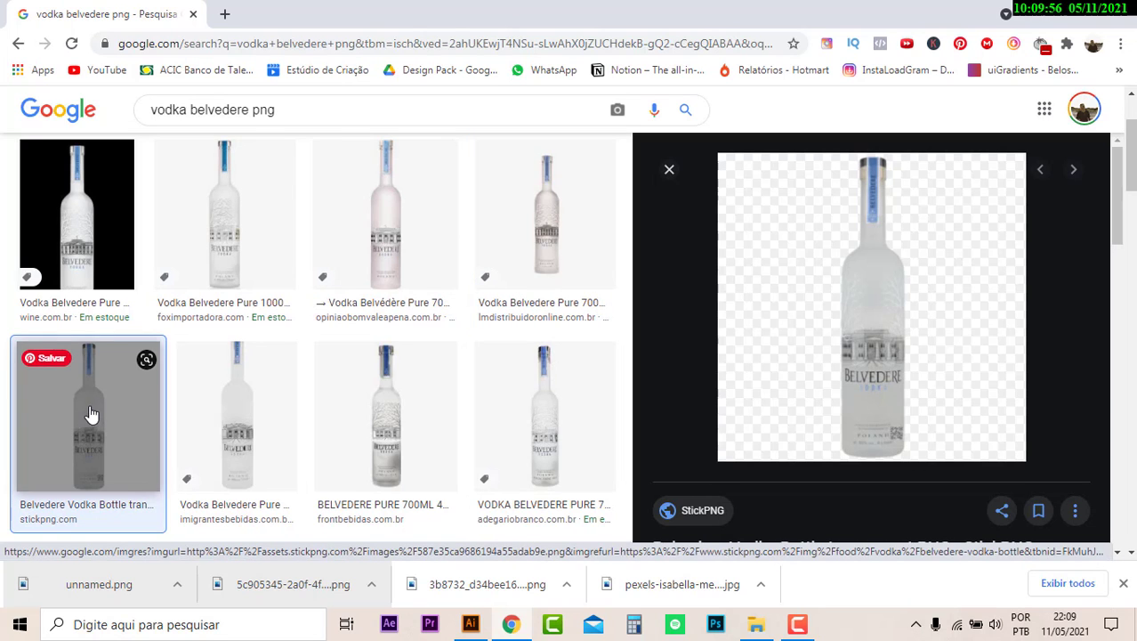
{"action": "right_click", "coordinate": [915, 397]}
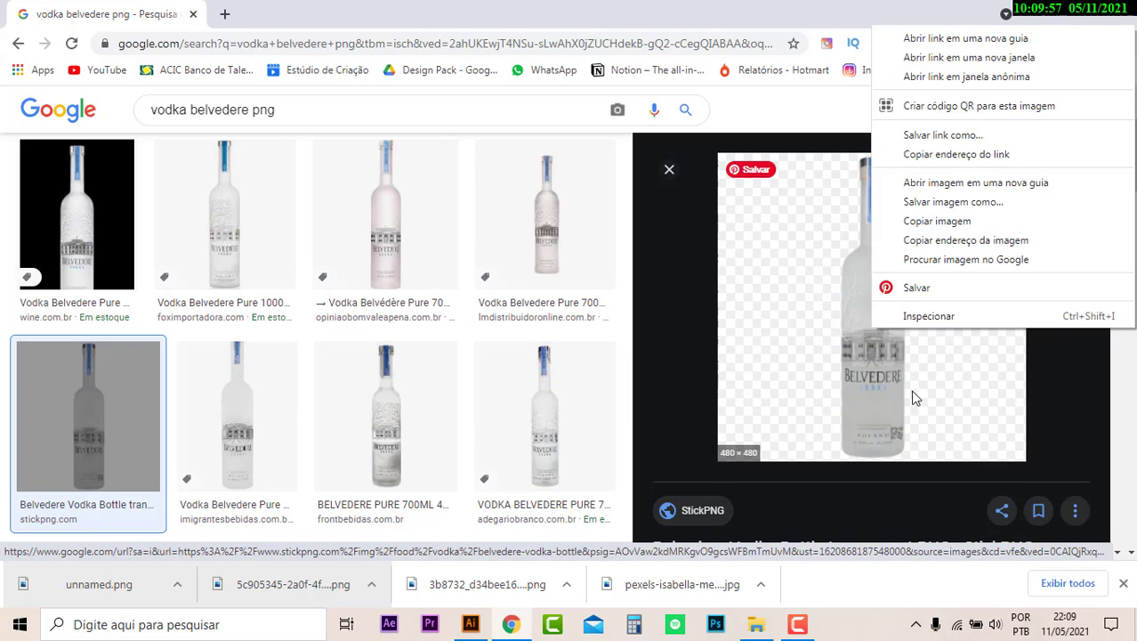
{"action": "left_click", "coordinate": [925, 199]}
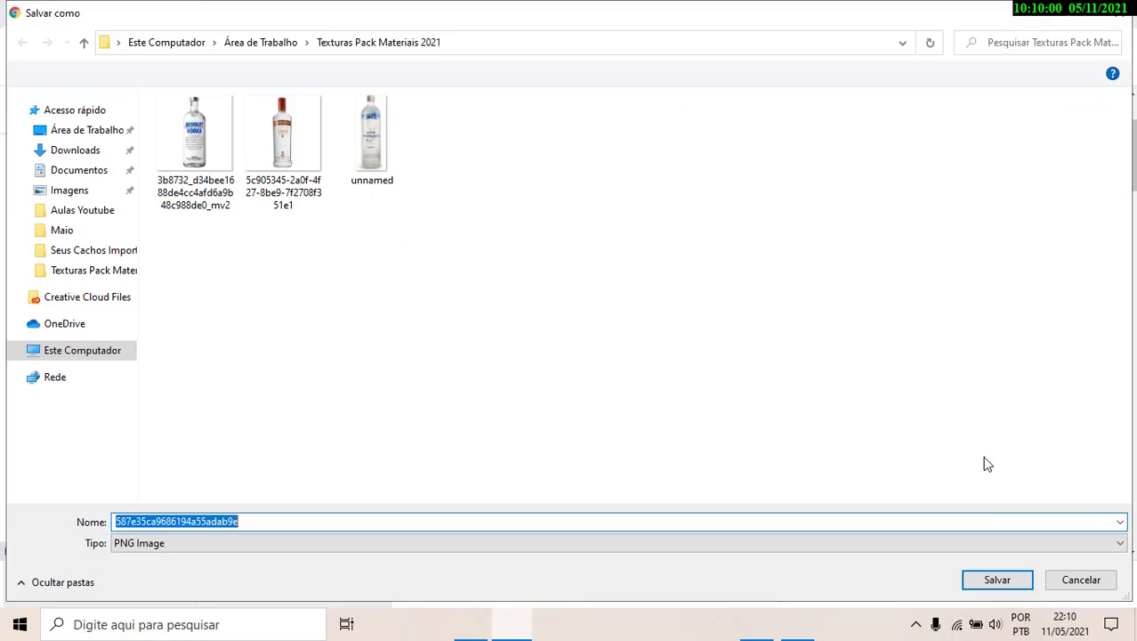
{"action": "left_click", "coordinate": [995, 583]}
Place the downloaded Belvedere PNG on the page, shrink it, and delete the fourth Absolut bottle
{"action": "left_click_drag", "start_coordinate": [40, 578], "coordinate": [685, 608]}
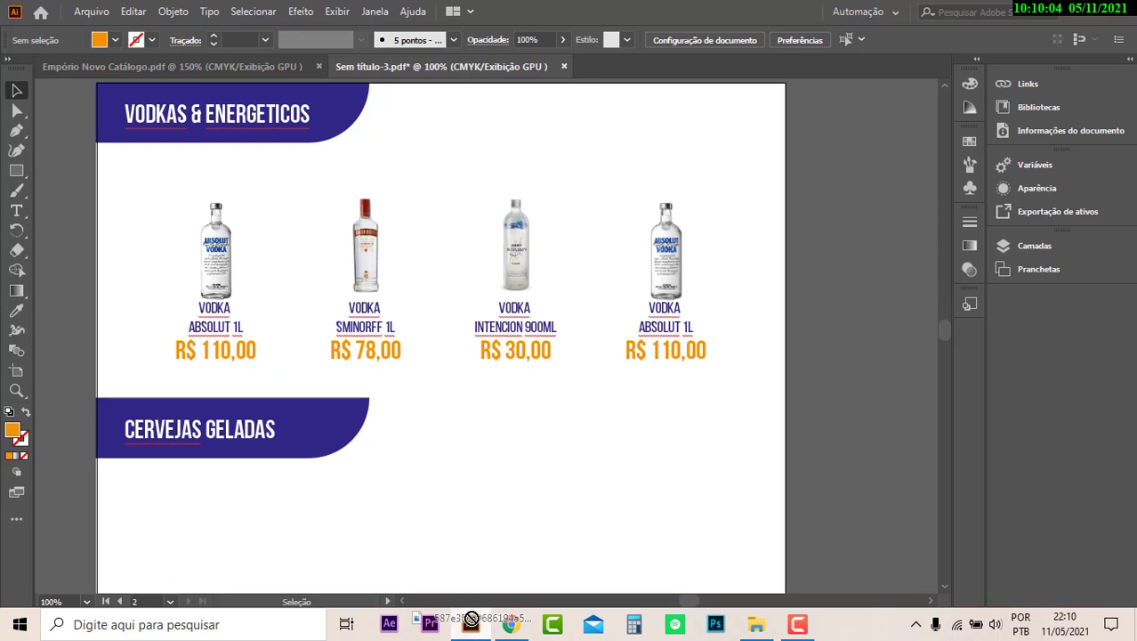
{"action": "left_click_drag", "start_coordinate": [685, 608], "coordinate": [606, 258]}
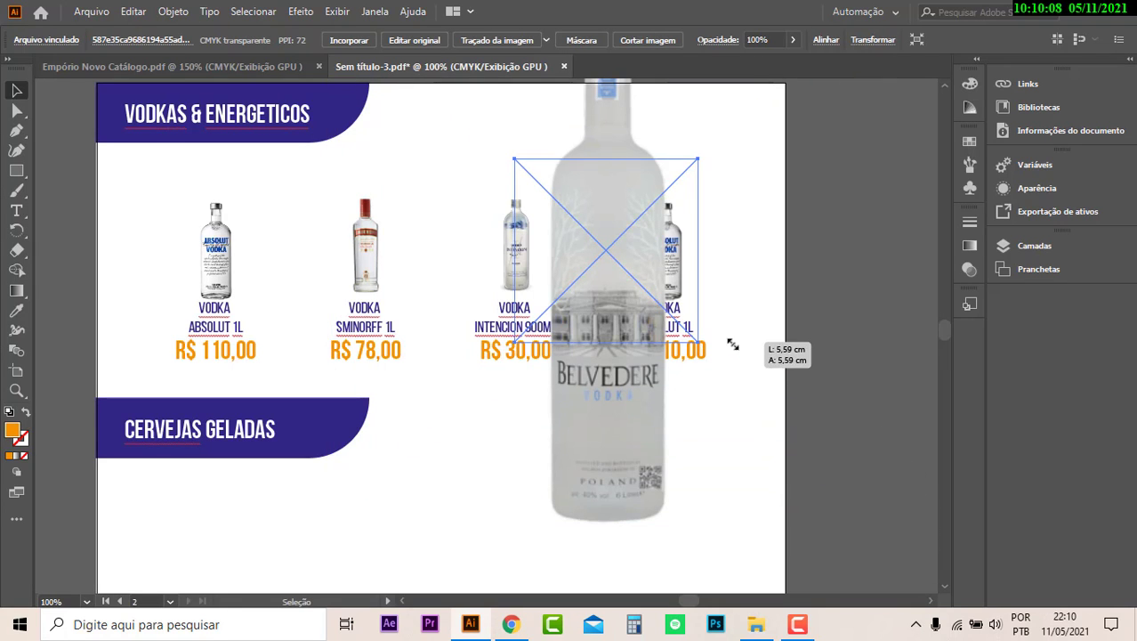
{"action": "mouse_move", "coordinate": [879, 531]}
{"action": "left_mouse_down"}
{"action": "mouse_move", "coordinate": [698, 341]}
{"action": "mouse_move", "coordinate": [686, 457]}
{"action": "mouse_move", "coordinate": [714, 493]}
{"action": "left_mouse_up"}
{"action": "left_click", "coordinate": [756, 321]}
{"action": "left_click", "coordinate": [687, 211]}
{"action": "left_click", "coordinate": [671, 248]}
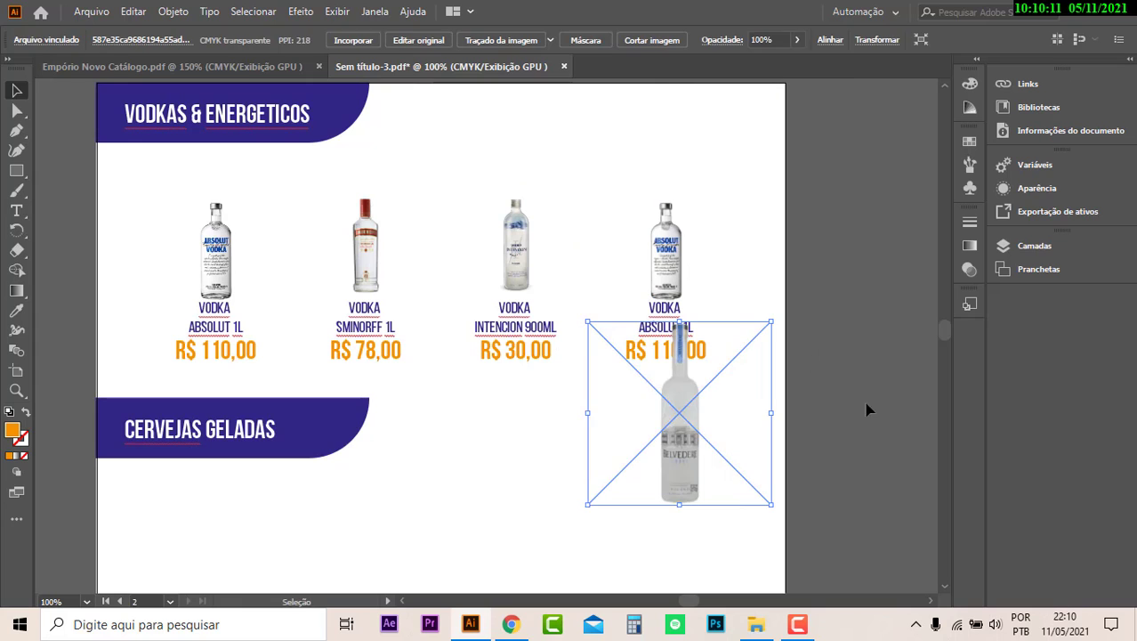
{"action": "key", "text": "Delete"}
Scale the Belvedere bottle and move it into the fourth slot, level with the others
{"action": "left_click", "coordinate": [665, 374]}
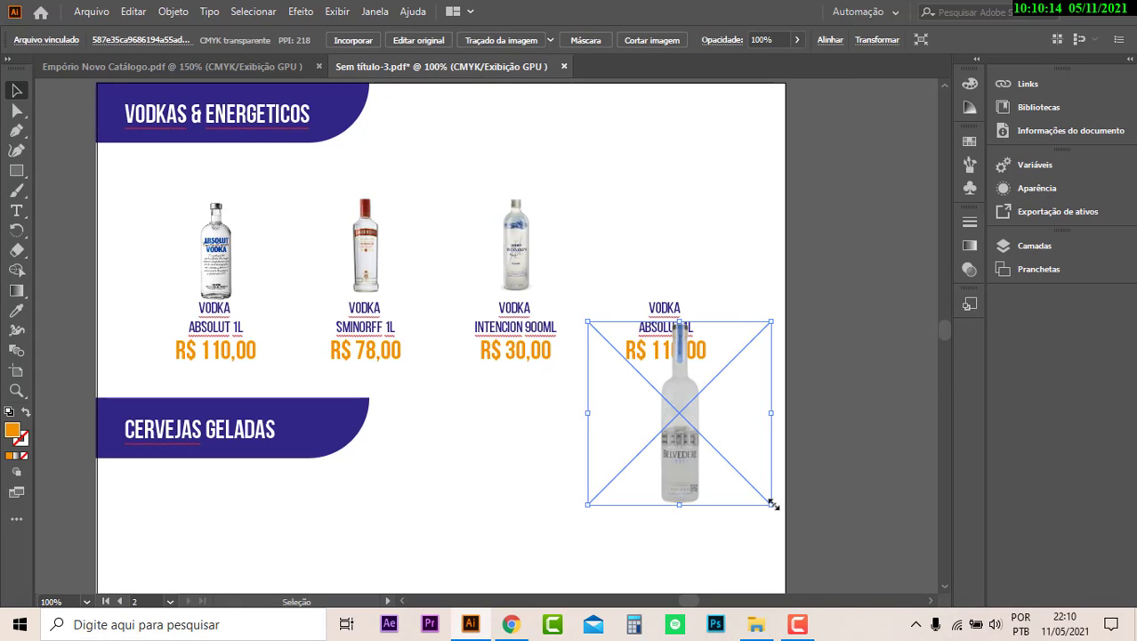
{"action": "left_click_drag", "start_coordinate": [772, 504], "coordinate": [746, 479]}
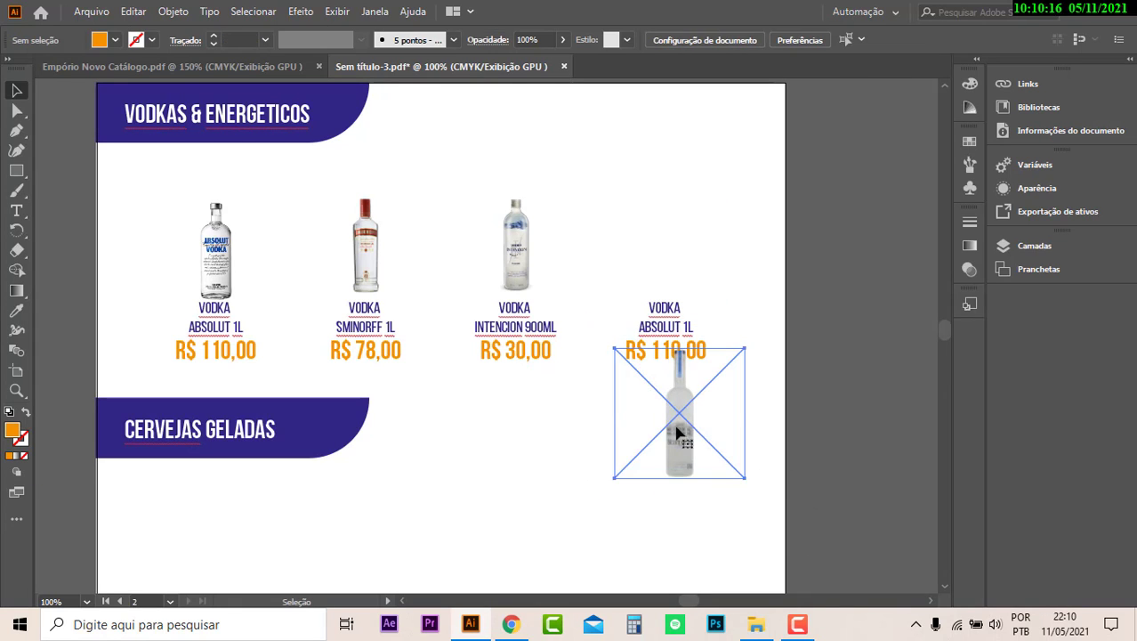
{"action": "left_click_drag", "start_coordinate": [676, 433], "coordinate": [671, 241]}
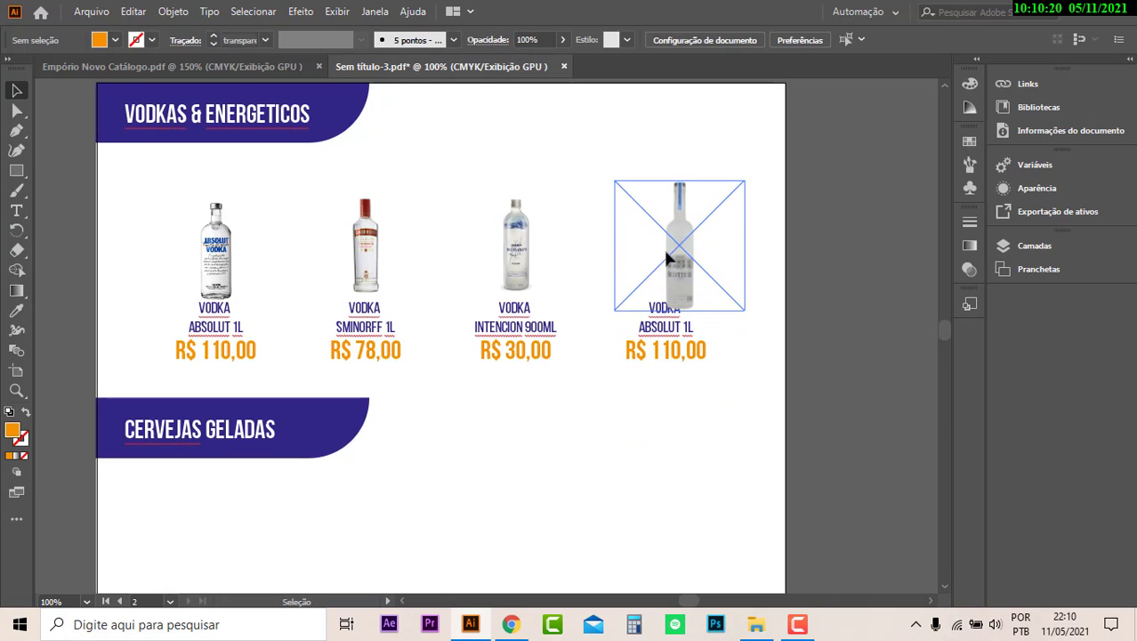
{"action": "left_click_drag", "start_coordinate": [746, 307], "coordinate": [727, 291]}
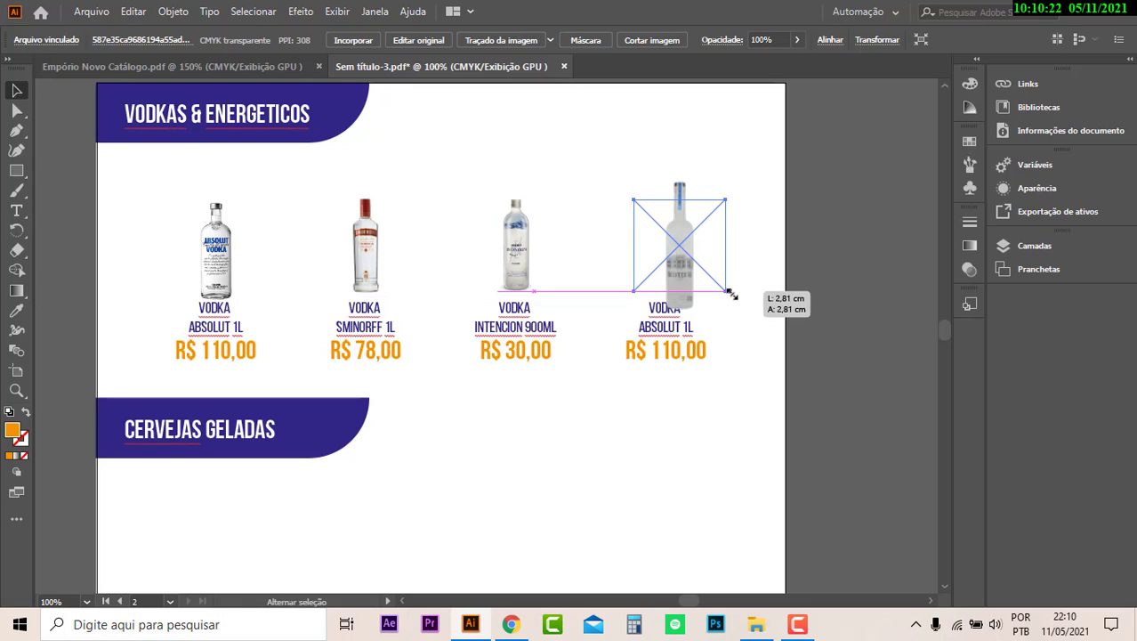
{"action": "left_click", "coordinate": [721, 328]}
{"action": "scroll", "coordinate": [678, 265], "scroll_direction": "up", "scroll_amount": 1}
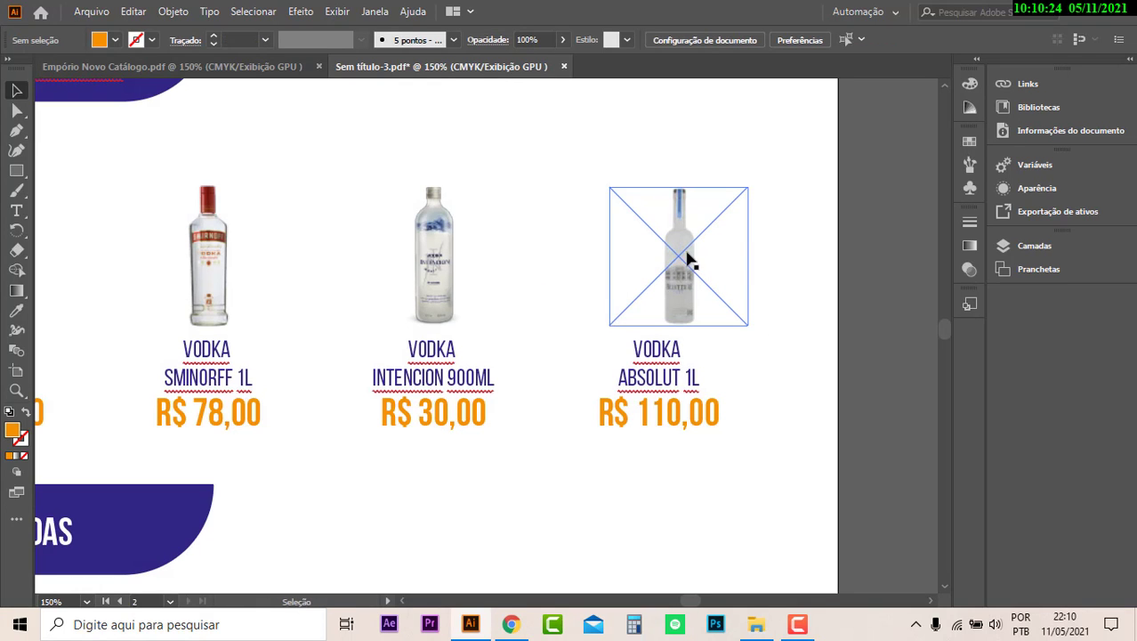
{"action": "left_click", "coordinate": [684, 258]}
{"action": "mouse_move", "coordinate": [684, 258]}
{"action": "left_mouse_down"}
{"action": "mouse_move", "coordinate": [666, 258]}
{"action": "mouse_move", "coordinate": [664, 234]}
{"action": "left_mouse_up"}
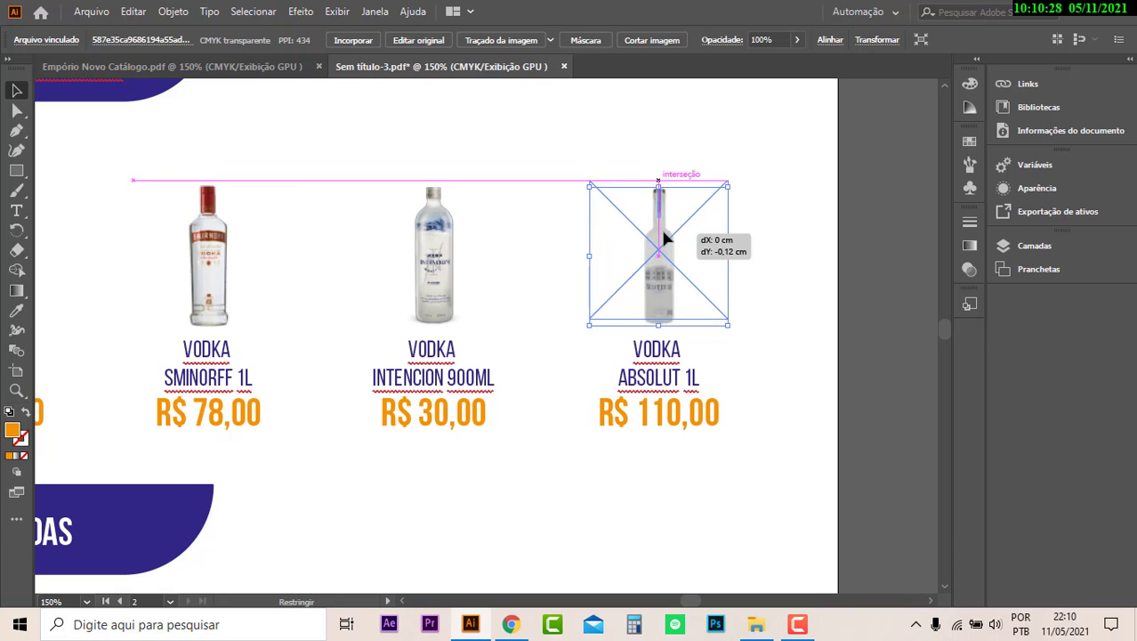
{"action": "left_click", "coordinate": [815, 229]}
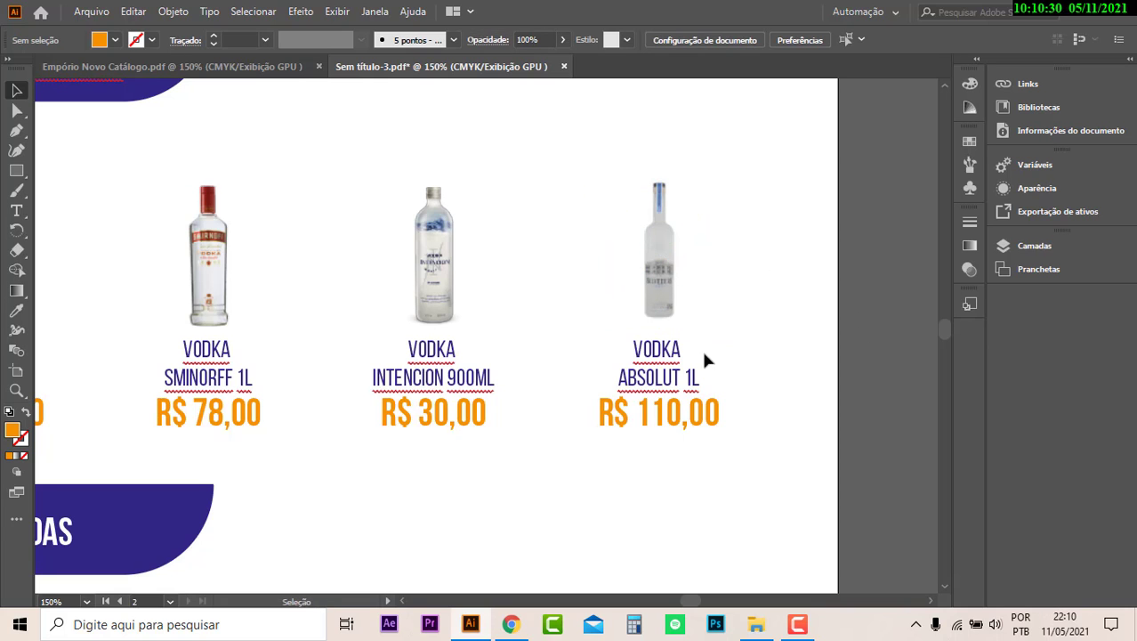
{"action": "scroll", "coordinate": [692, 381], "scroll_direction": "up", "scroll_amount": 1}
{"action": "left_click", "coordinate": [652, 357]}
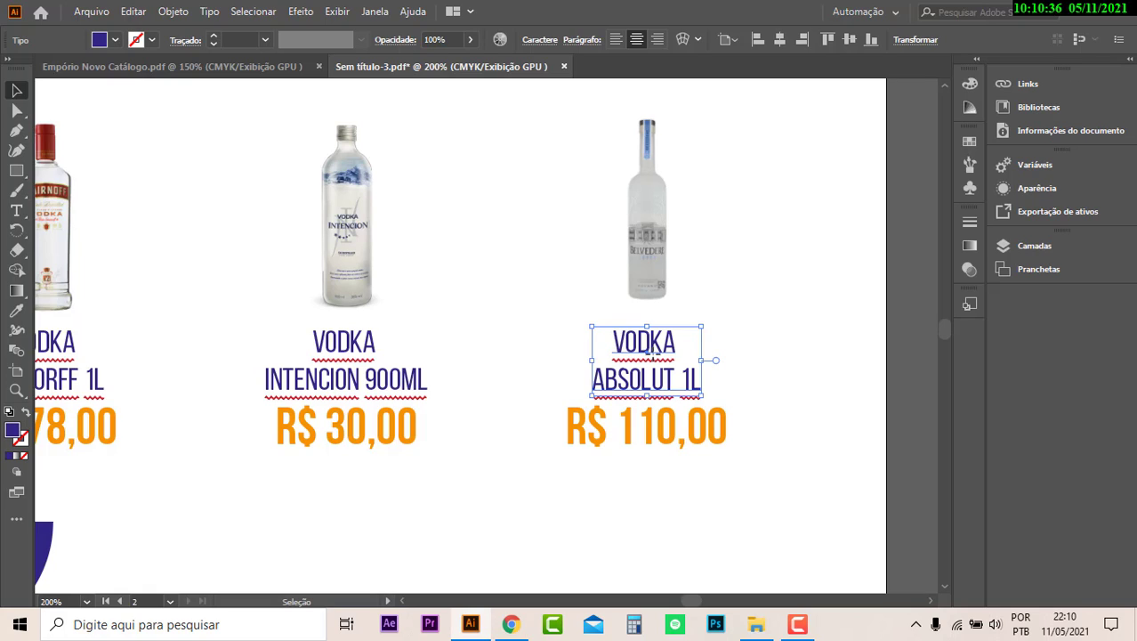
Replace ABSOLUT 1L with BELVEDERE in the fourth product's name
{"action": "double_click", "coordinate": [663, 378]}
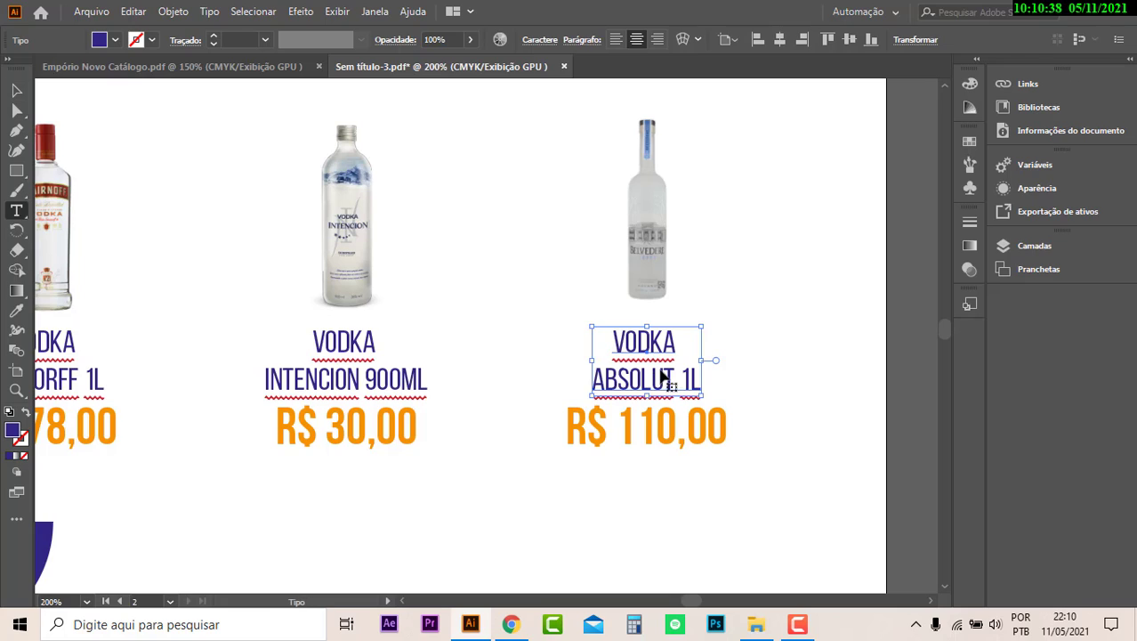
{"action": "triple_click", "coordinate": [662, 378]}
{"action": "triple_click", "coordinate": [655, 345]}
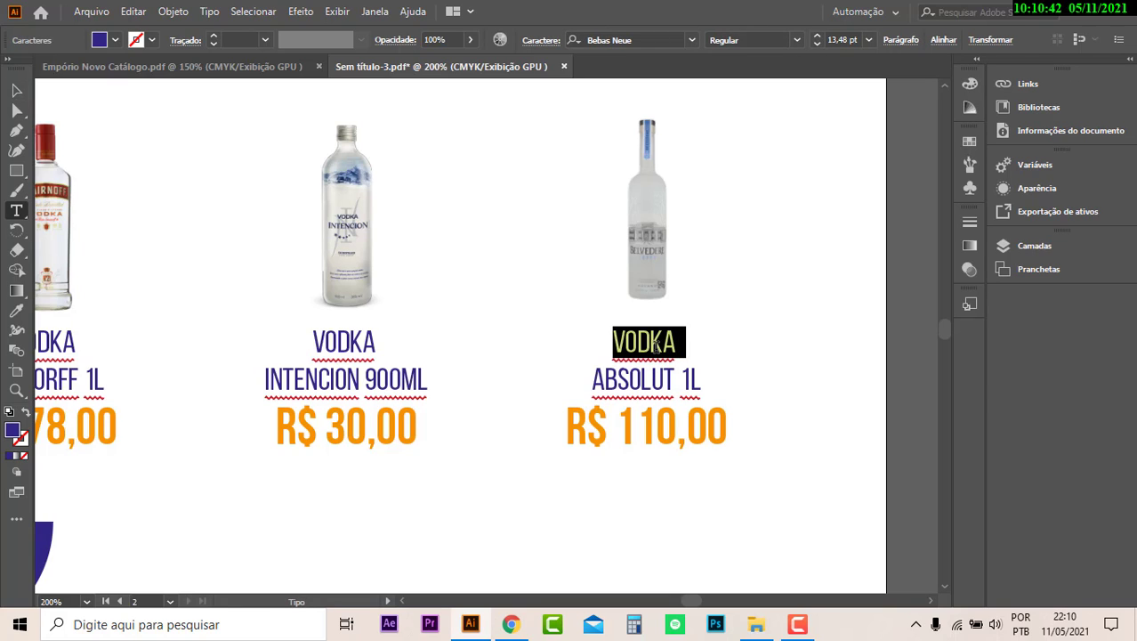
{"action": "key", "text": "ctrl+a"}
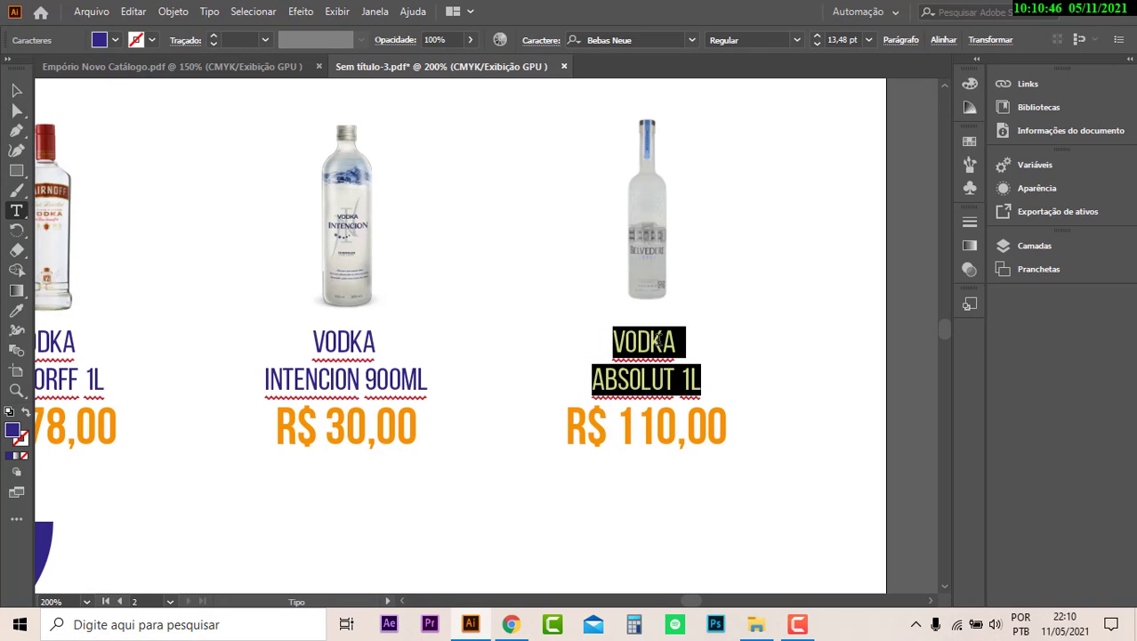
{"action": "key", "text": "Right"}
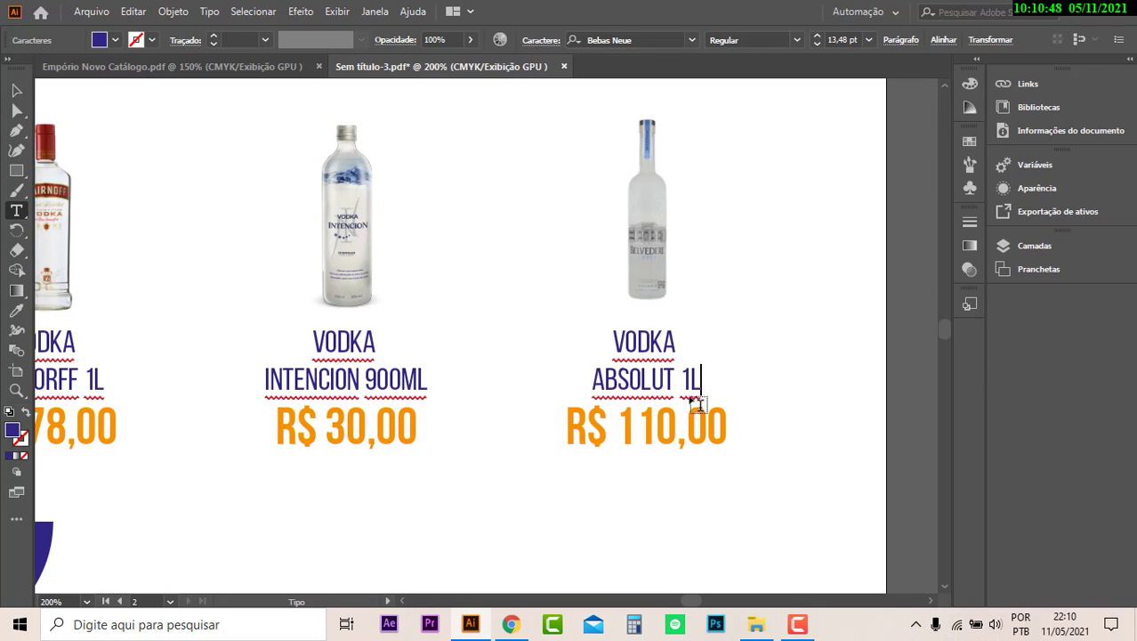
{"action": "triple_click", "coordinate": [646, 380]}
{"action": "type", "text": "BE"}
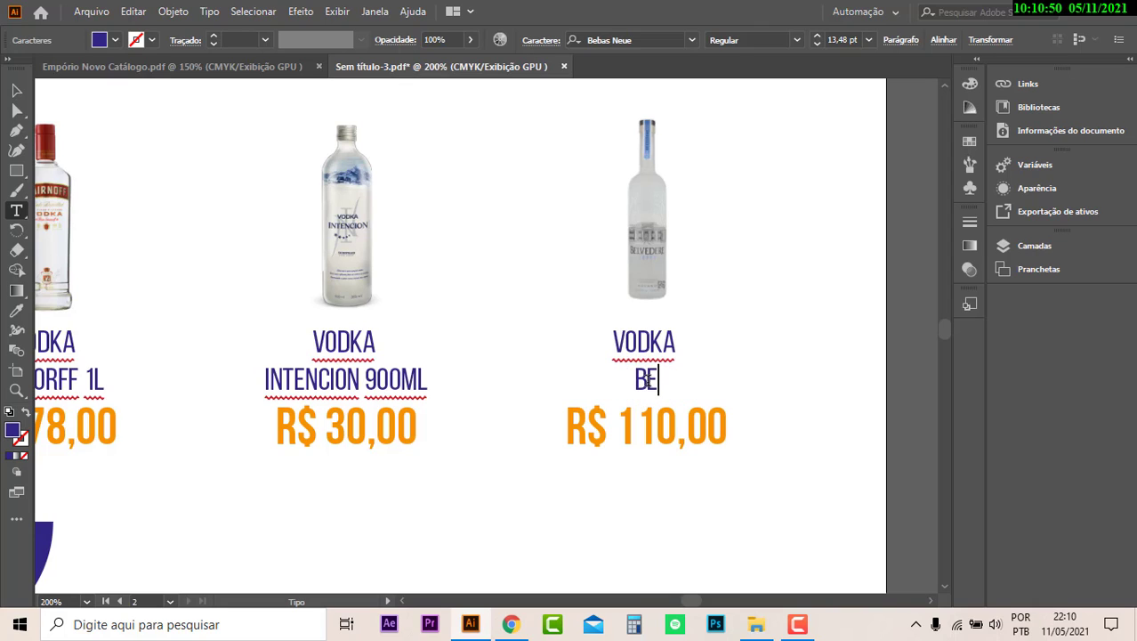
{"action": "type", "text": "LVEDERE"}
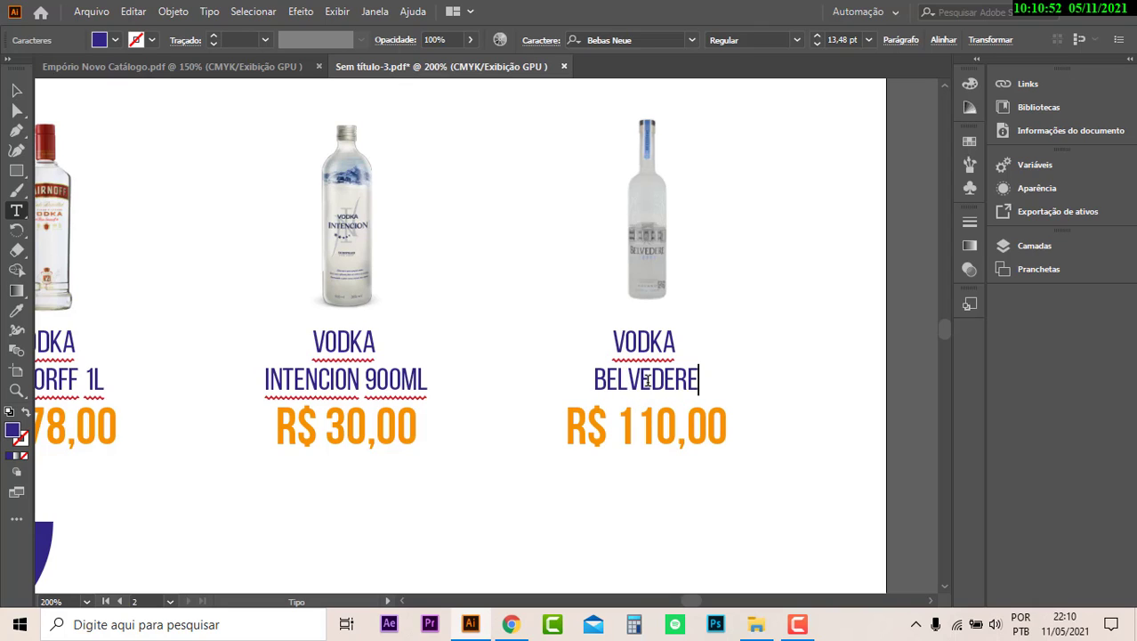
{"action": "left_click", "coordinate": [15, 91]}
Change the fourth product's price from 110 to 119
{"action": "double_click", "coordinate": [671, 438]}
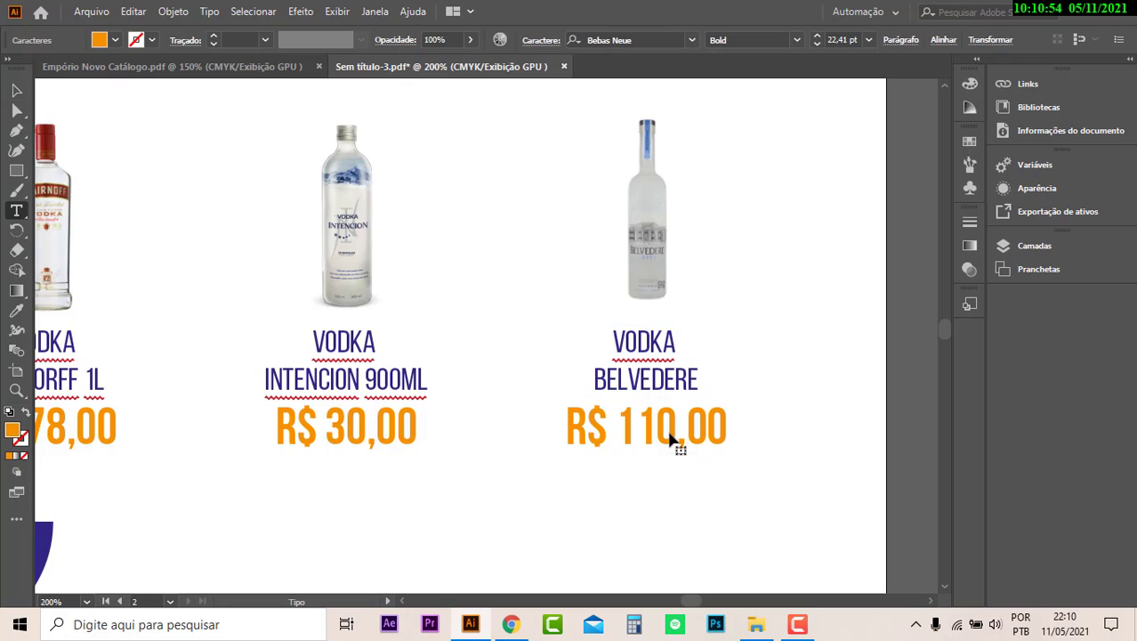
{"action": "key", "text": "ctrl+a"}
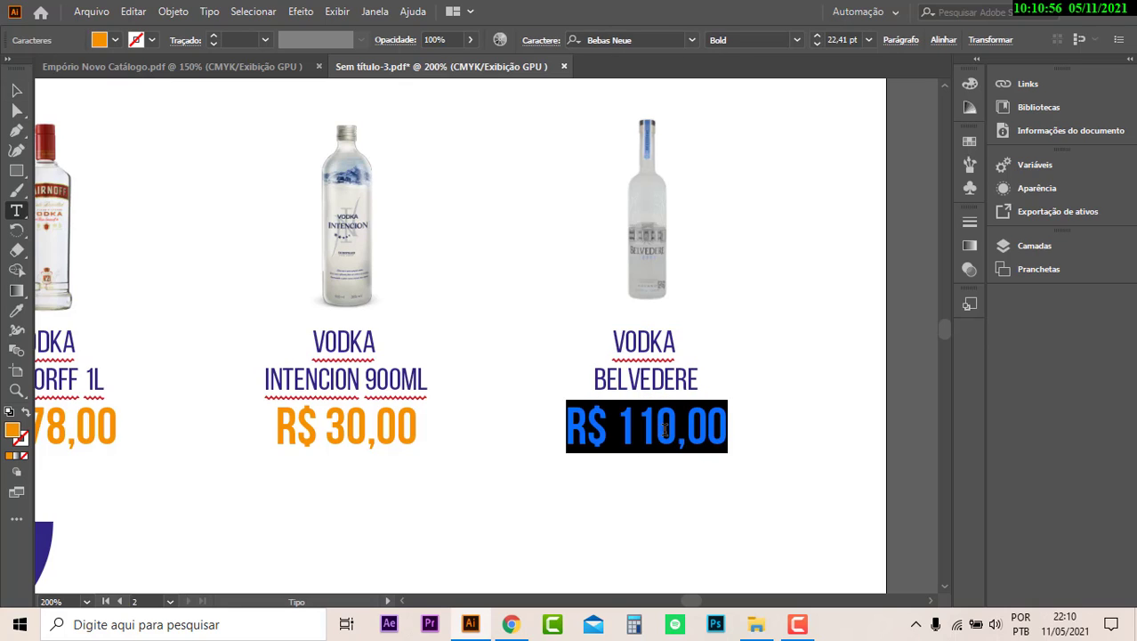
{"action": "left_click", "coordinate": [665, 430]}
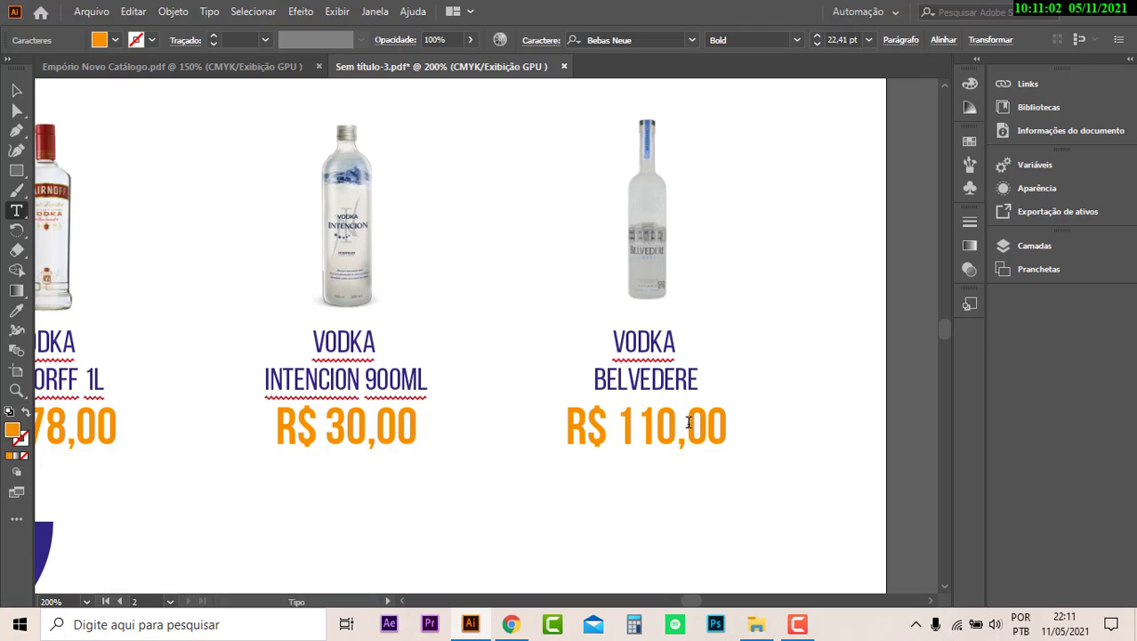
{"action": "double_click", "coordinate": [655, 431]}
{"action": "type", "text": "11"}
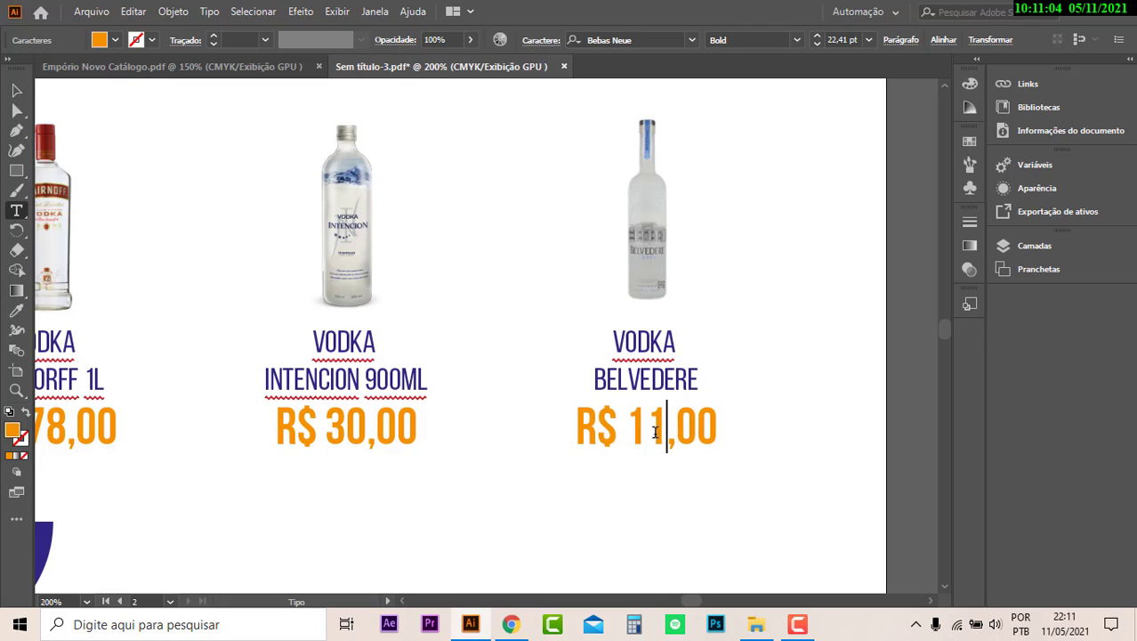
{"action": "type", "text": "9"}
{"action": "left_click", "coordinate": [16, 91]}
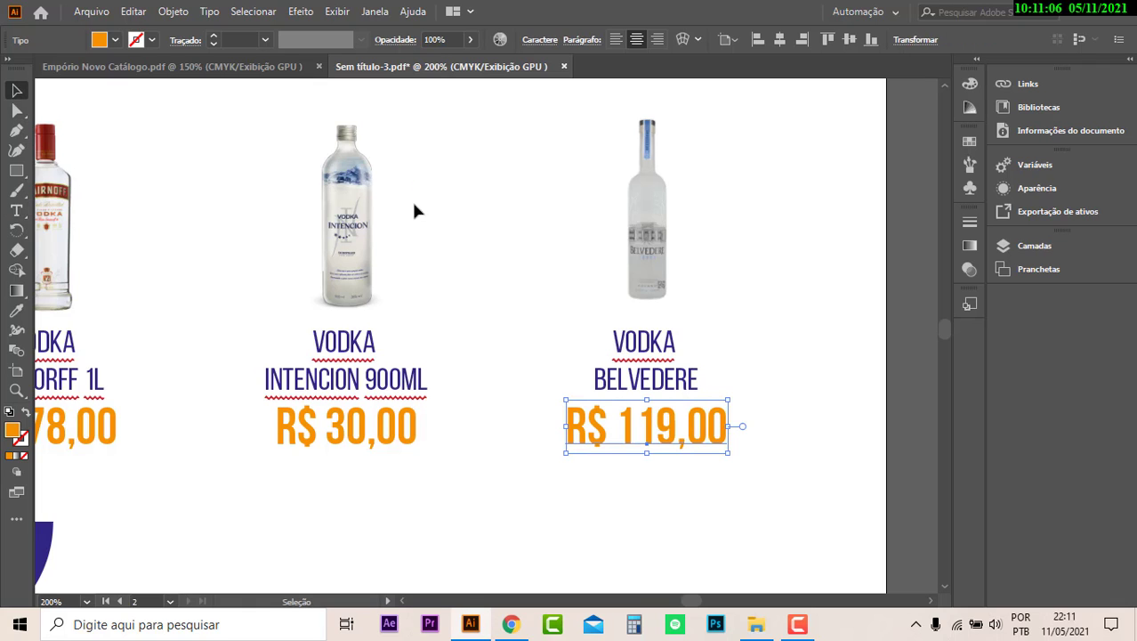
{"action": "left_click", "coordinate": [854, 312]}
Group the four vodka products and centre the group horizontally on the page
{"action": "scroll", "coordinate": [569, 280], "scroll_direction": "down", "scroll_amount": 1}
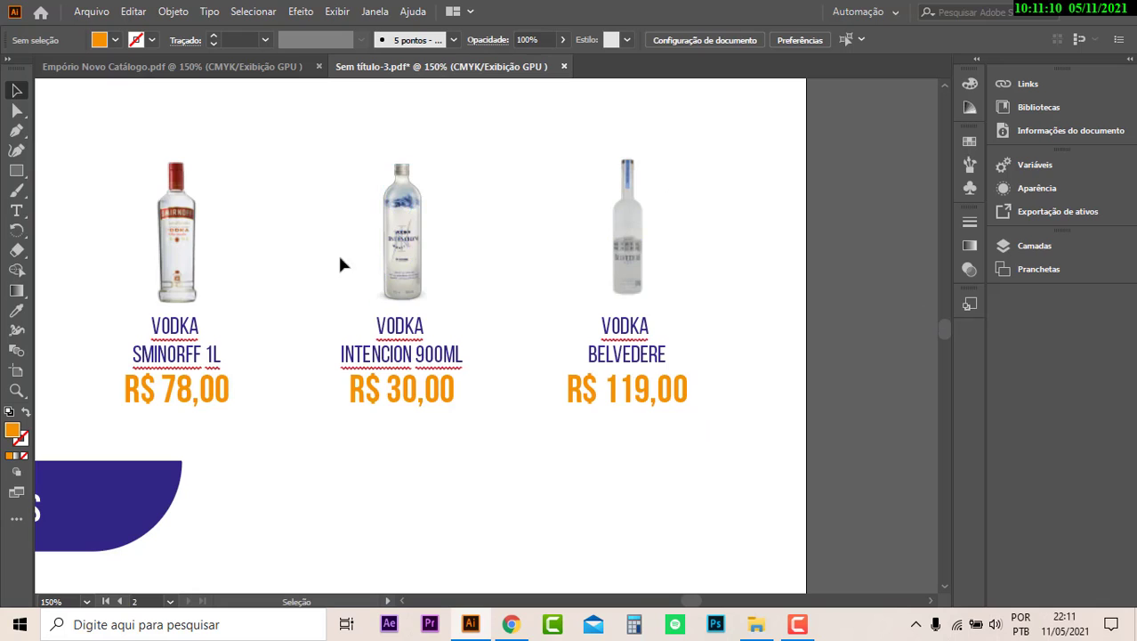
{"action": "scroll", "coordinate": [587, 267], "scroll_direction": "down", "scroll_amount": 1}
{"action": "scroll", "coordinate": [623, 242], "scroll_direction": "down", "scroll_amount": 1}
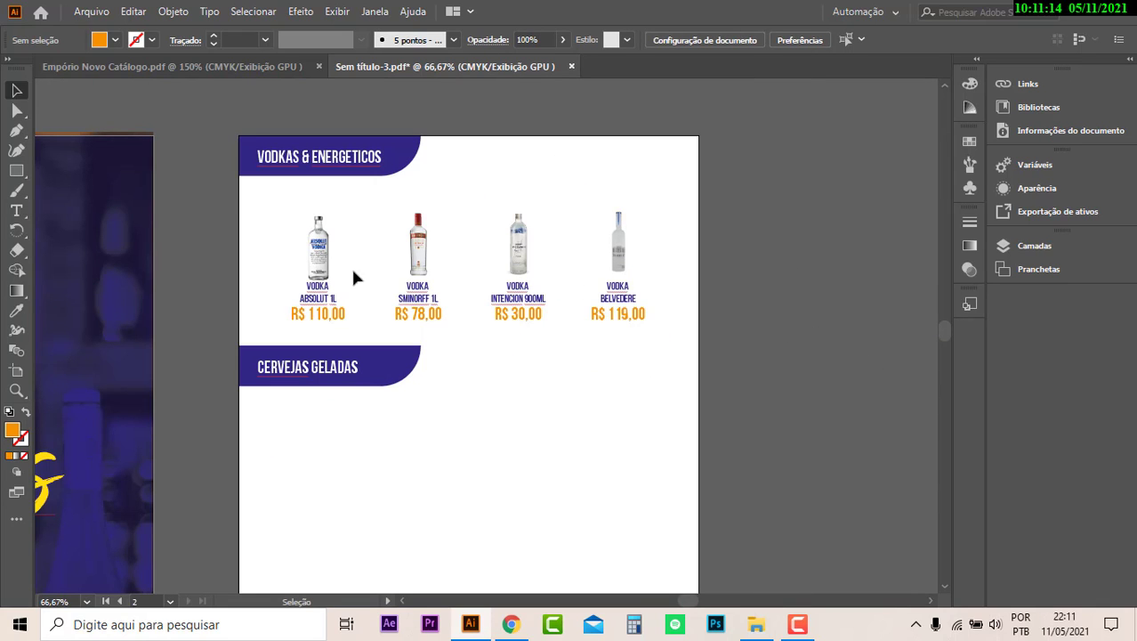
{"action": "left_click_drag", "start_coordinate": [268, 192], "coordinate": [701, 350]}
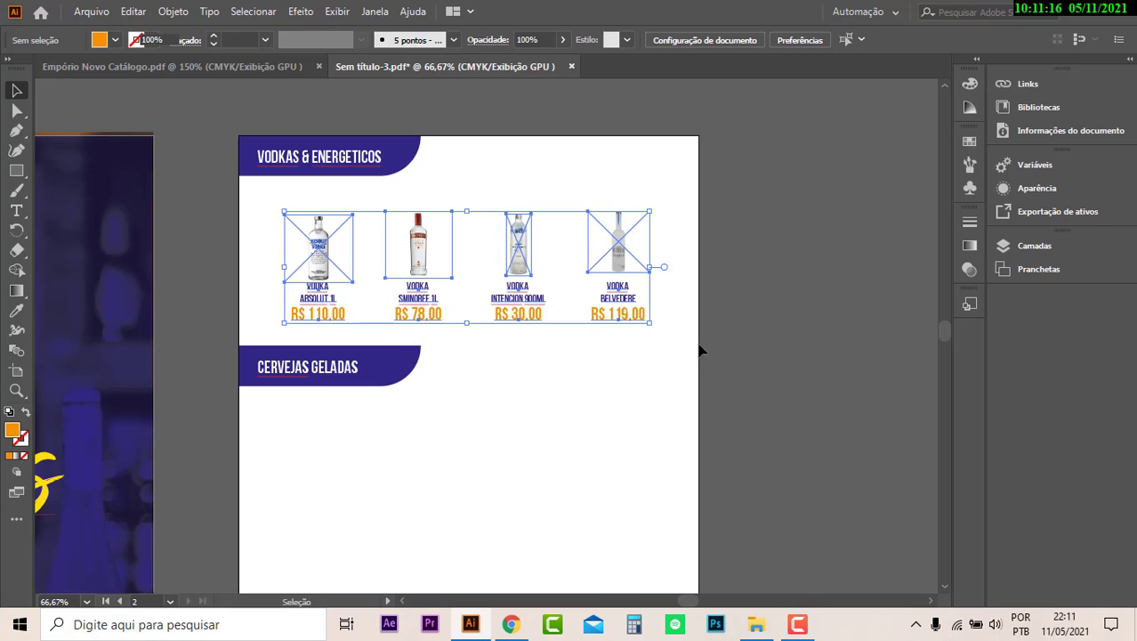
{"action": "key", "text": "ctrl+g"}
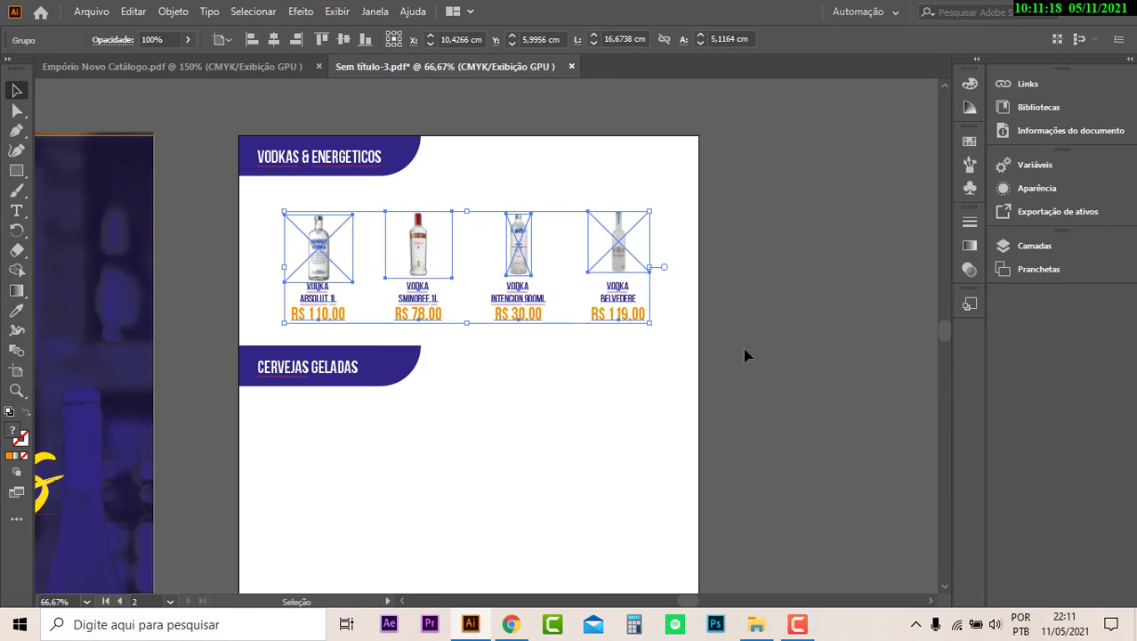
{"action": "left_click", "coordinate": [743, 352]}
{"action": "left_click", "coordinate": [512, 234]}
{"action": "left_click", "coordinate": [276, 40]}
{"action": "left_click", "coordinate": [479, 270]}
{"action": "left_click", "coordinate": [525, 262]}
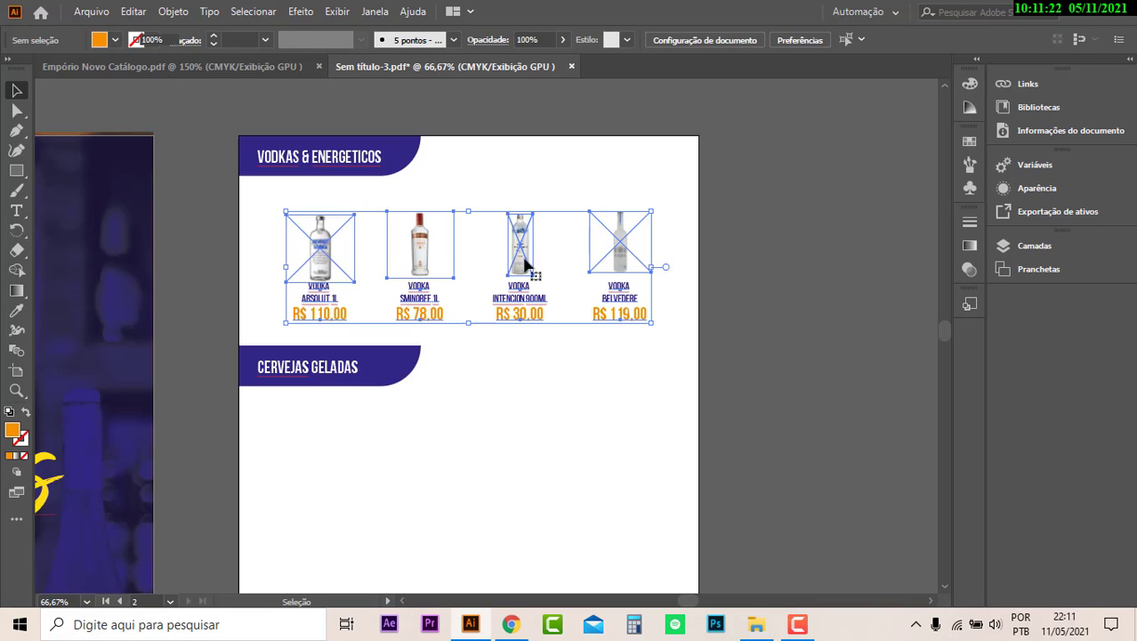
Enlarge the vodka row to about 18.98 × 5.82 cm and nudge it up toward the banner
{"action": "left_click_drag", "start_coordinate": [654, 326], "coordinate": [679, 335]}
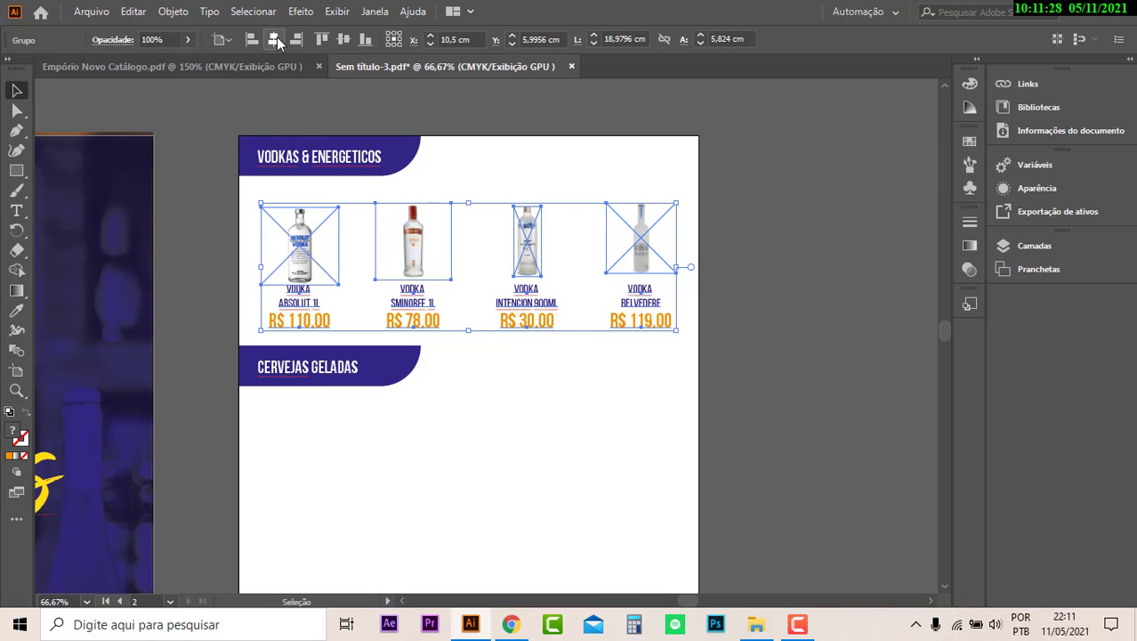
{"action": "left_click", "coordinate": [683, 225]}
{"action": "left_click_drag", "start_coordinate": [657, 258], "coordinate": [647, 235]}
{"action": "left_click", "coordinate": [805, 289]}
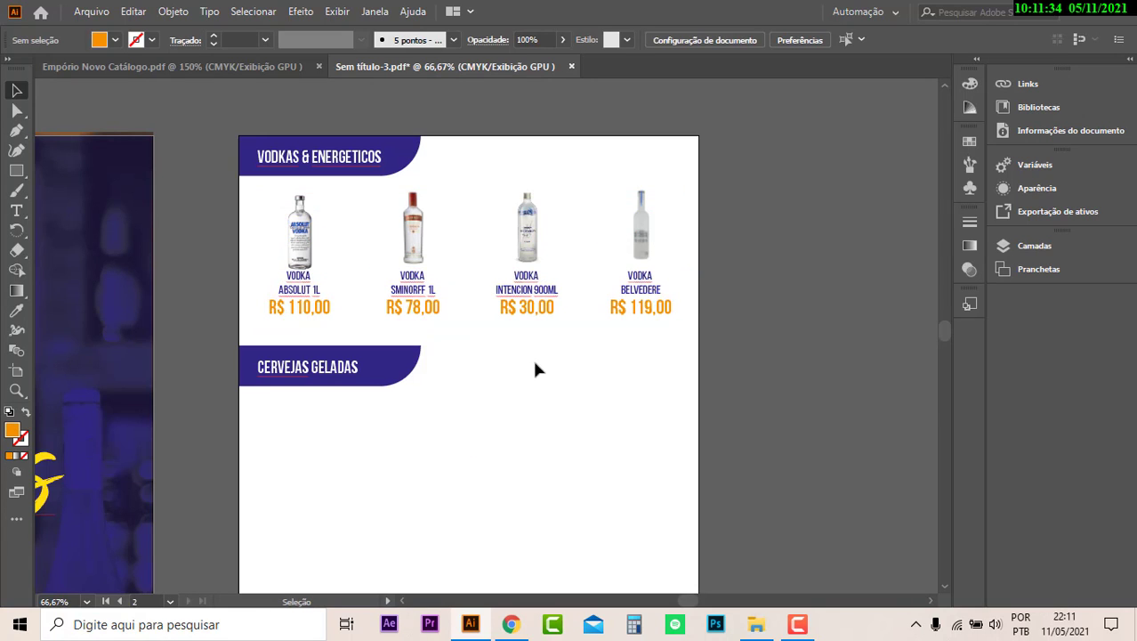
Alt+Shift-drag two stacked copies of the vodka row below the CERVEJAS GELADAS banner
{"action": "scroll", "coordinate": [750, 393], "scroll_direction": "down", "scroll_amount": 2}
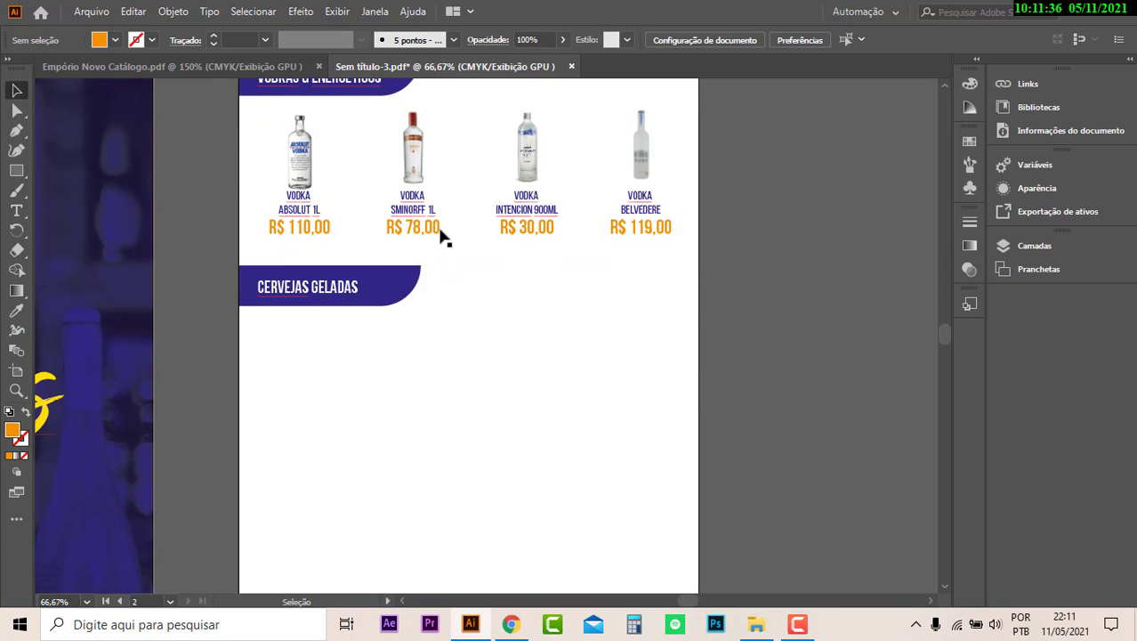
{"action": "left_click", "coordinate": [527, 178]}
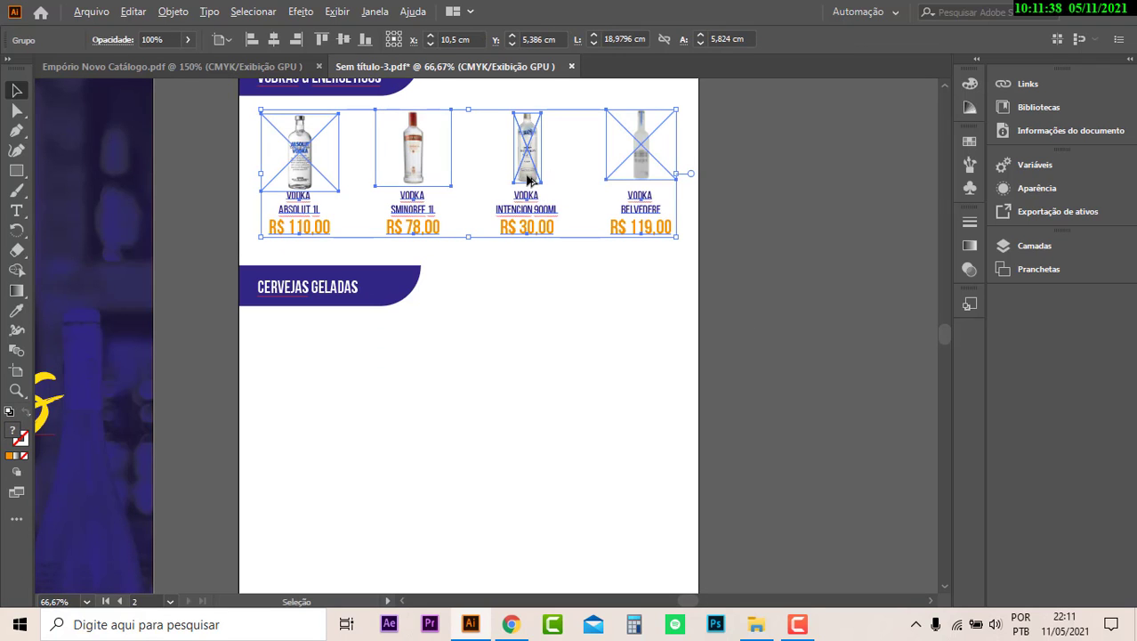
{"action": "left_click_drag", "start_coordinate": [528, 178], "coordinate": [527, 393]}
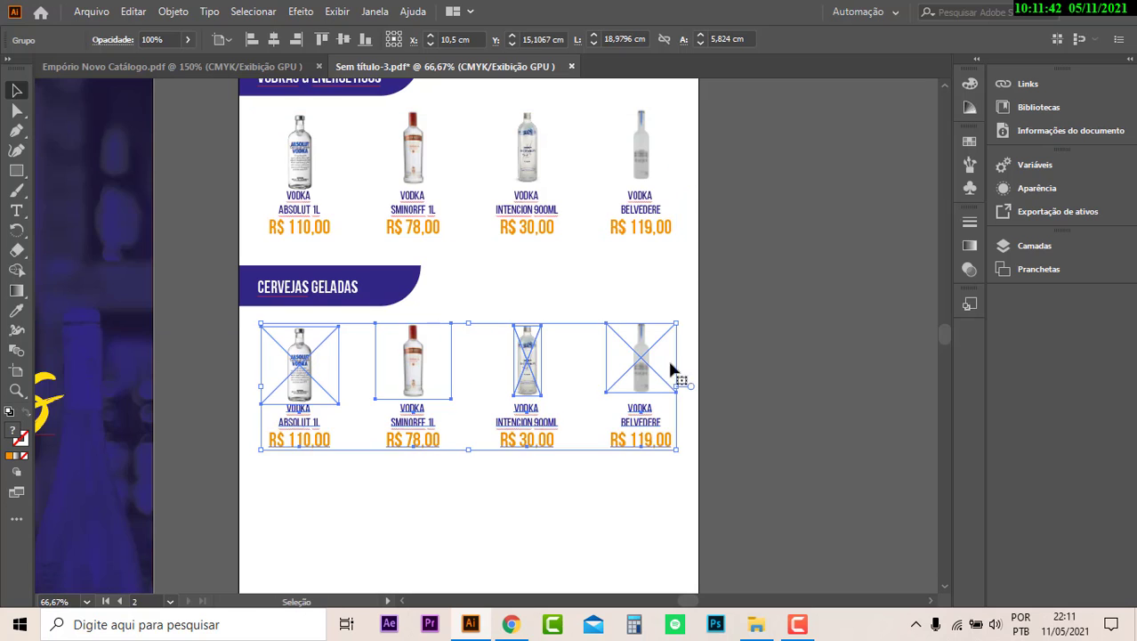
{"action": "left_click", "coordinate": [744, 337]}
{"action": "scroll", "coordinate": [739, 321], "scroll_direction": "down", "scroll_amount": 3}
{"action": "left_click_drag", "start_coordinate": [533, 252], "coordinate": [536, 394]}
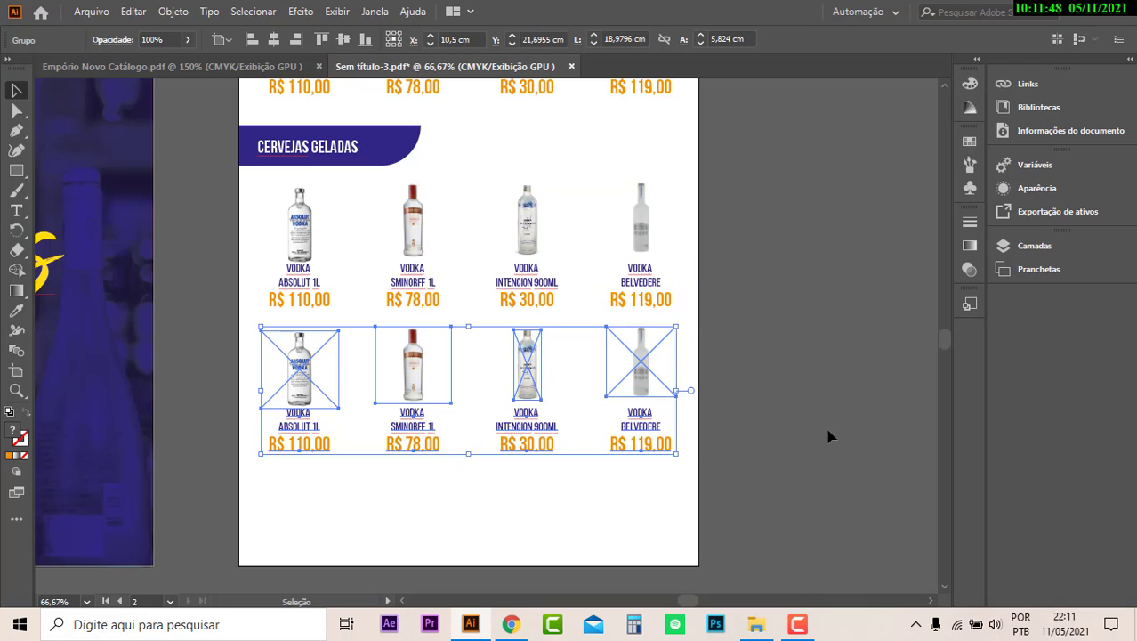
{"action": "left_click", "coordinate": [752, 465]}
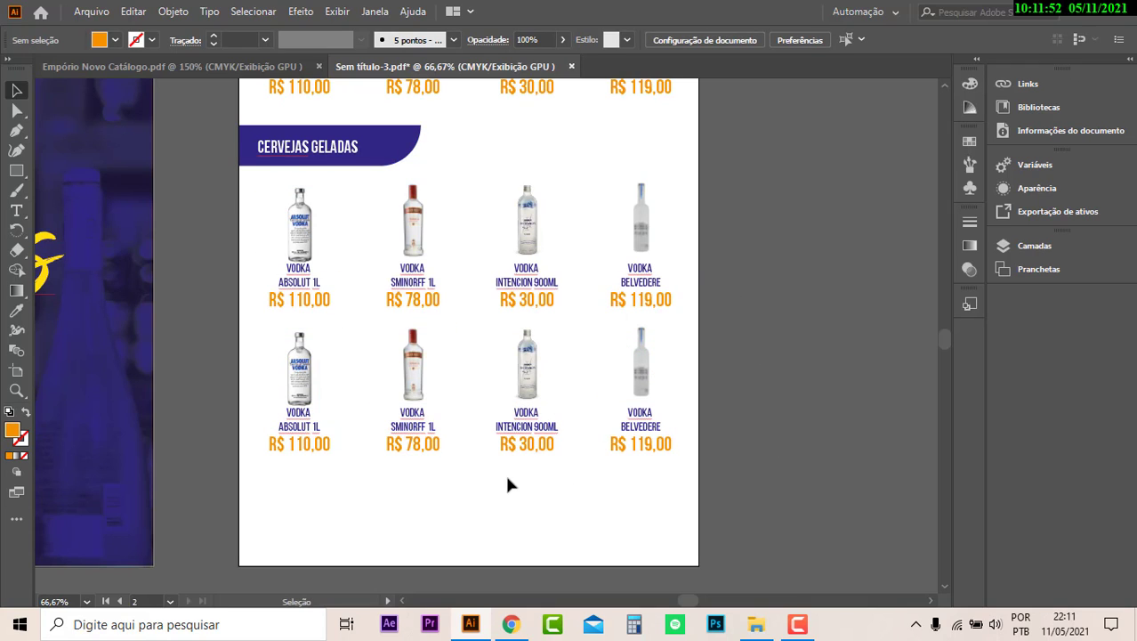
Ungroup the first copied product row under CERVEJAS GELADAS with Desagrupar
{"action": "left_click", "coordinate": [302, 245]}
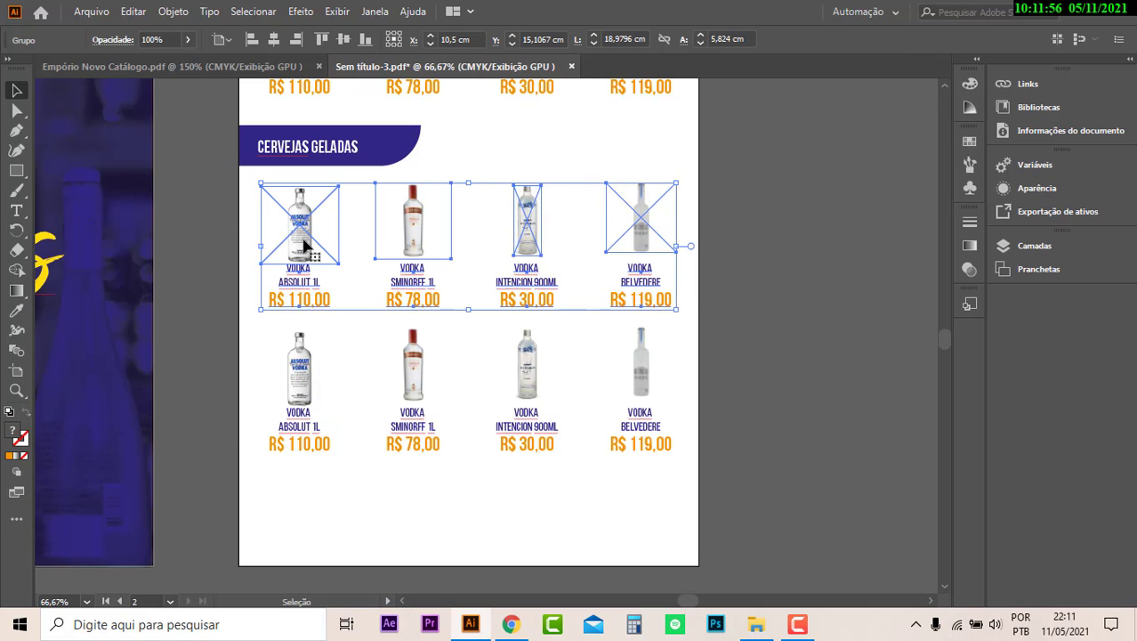
{"action": "double_click", "coordinate": [303, 245]}
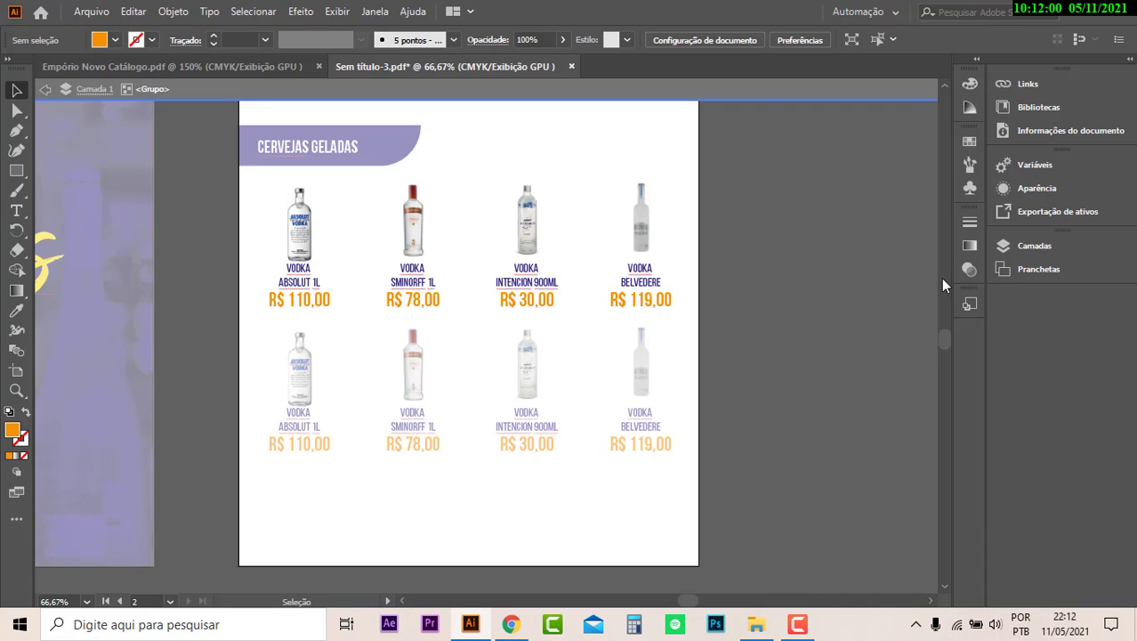
{"action": "key", "text": "Escape"}
{"action": "scroll", "coordinate": [515, 275], "scroll_direction": "up", "scroll_amount": 1}
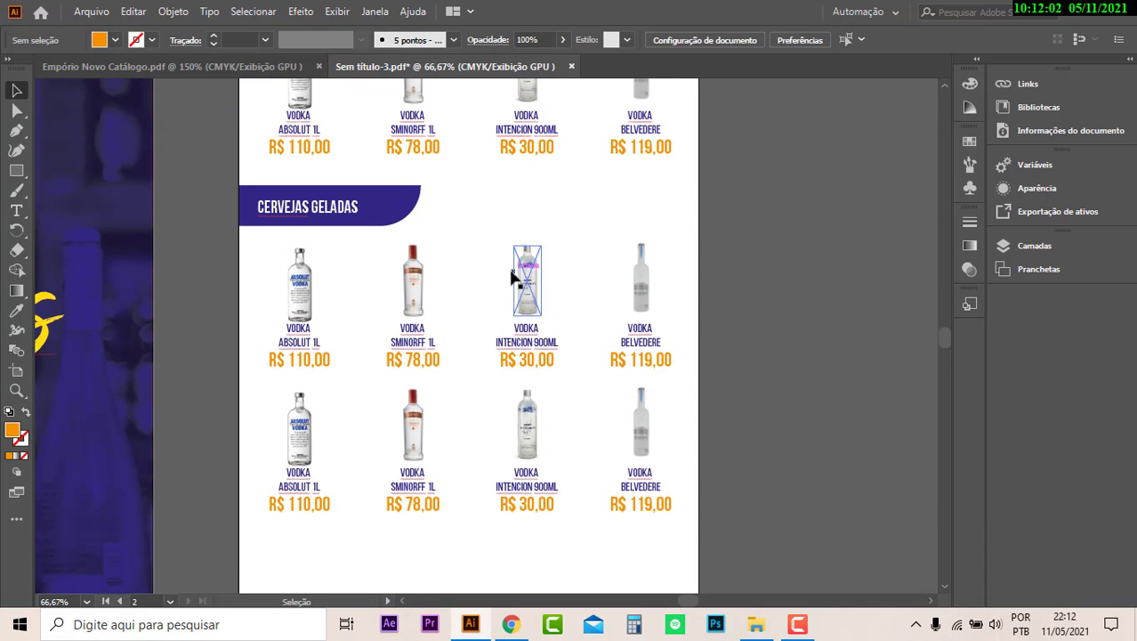
{"action": "scroll", "coordinate": [525, 271], "scroll_direction": "up", "scroll_amount": 1}
{"action": "scroll", "coordinate": [528, 281], "scroll_direction": "down", "scroll_amount": 1}
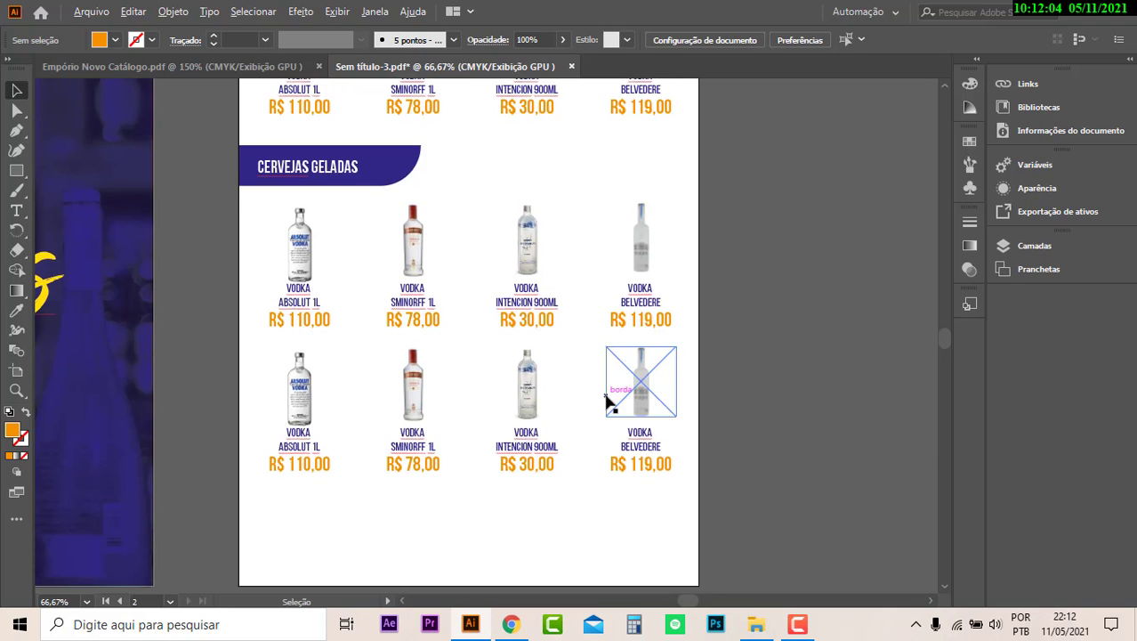
{"action": "scroll", "coordinate": [623, 381], "scroll_direction": "down", "scroll_amount": 1}
{"action": "scroll", "coordinate": [364, 362], "scroll_direction": "up", "scroll_amount": 1}
{"action": "scroll", "coordinate": [365, 362], "scroll_direction": "up", "scroll_amount": 2}
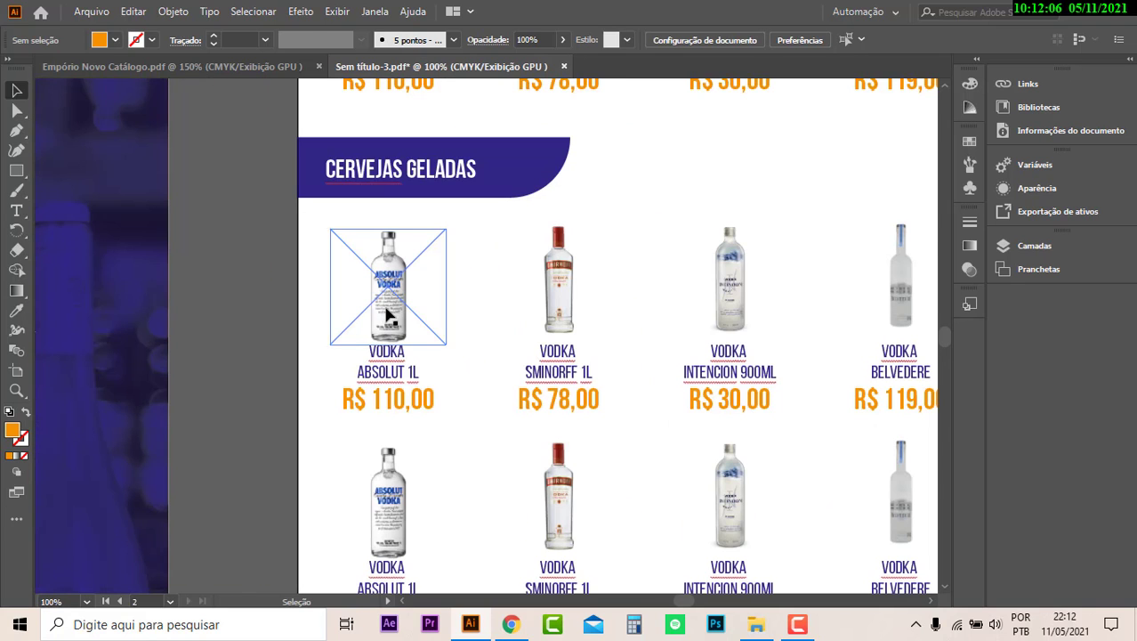
{"action": "left_click", "coordinate": [382, 311]}
{"action": "right_click", "coordinate": [428, 305]}
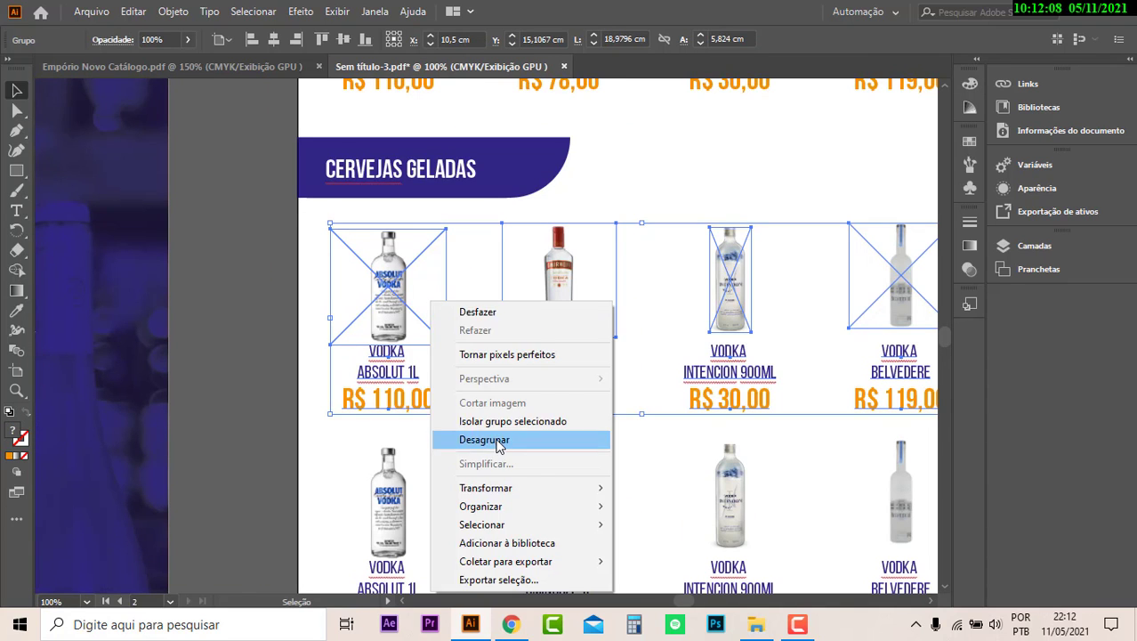
{"action": "left_click", "coordinate": [485, 437]}
Ungroup the first Absolut item and select its bottle image alone
{"action": "left_click", "coordinate": [419, 333]}
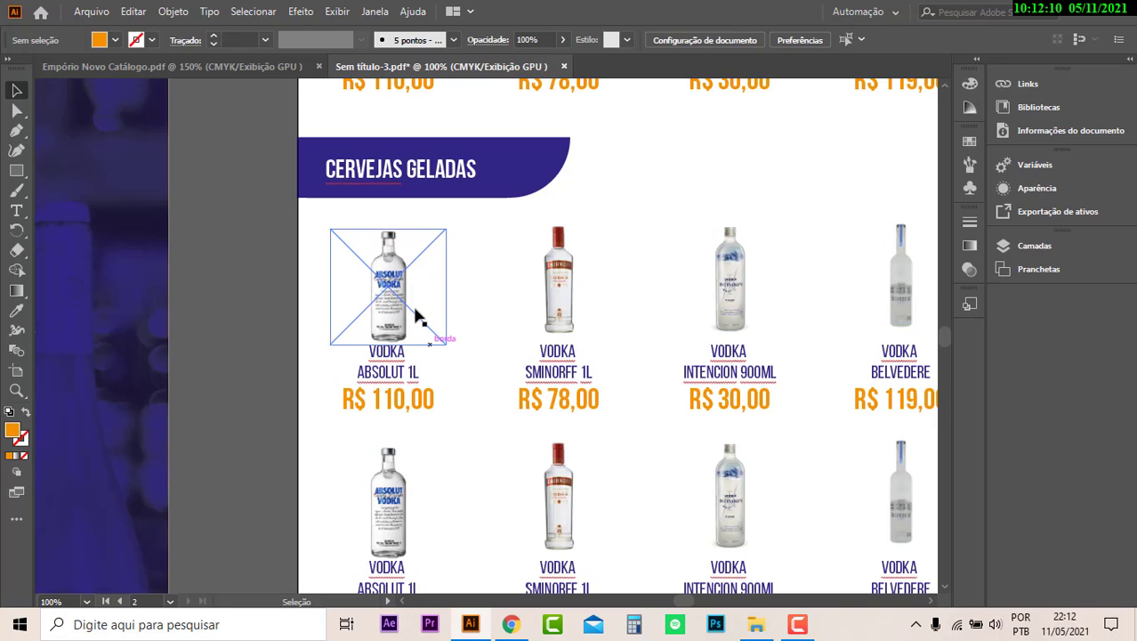
{"action": "right_click", "coordinate": [406, 298]}
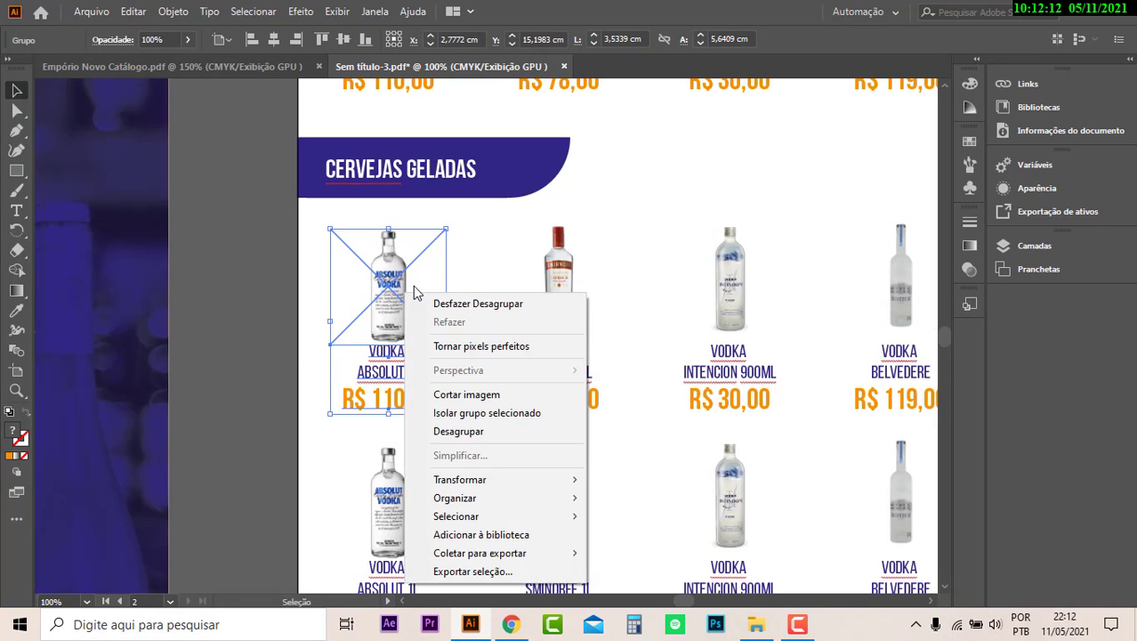
{"action": "left_click", "coordinate": [458, 432]}
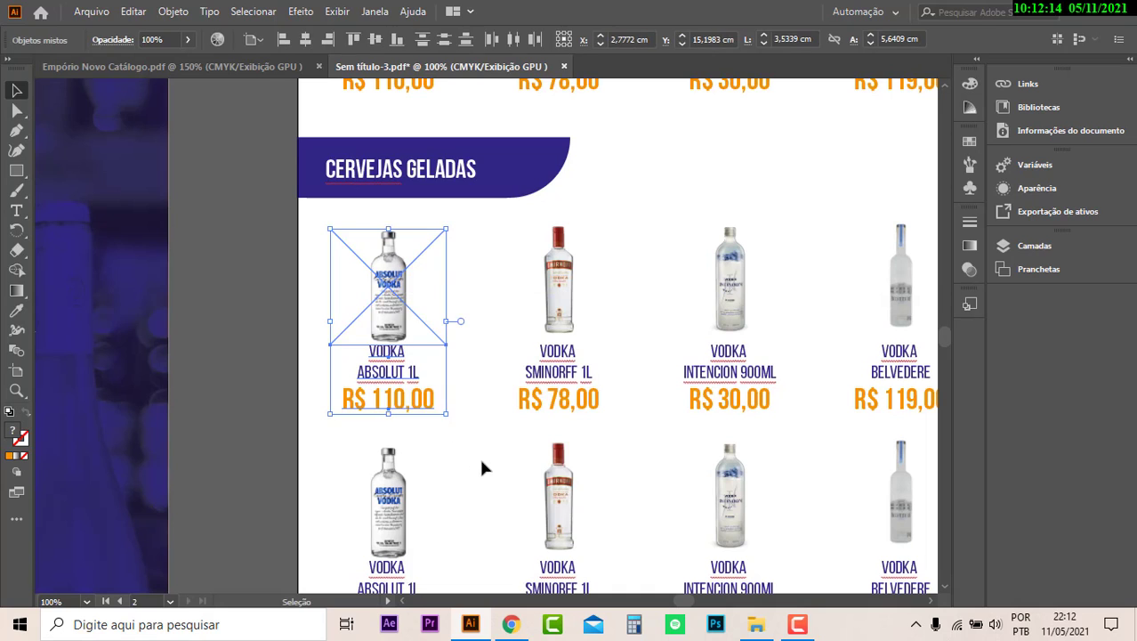
{"action": "left_click", "coordinate": [386, 294]}
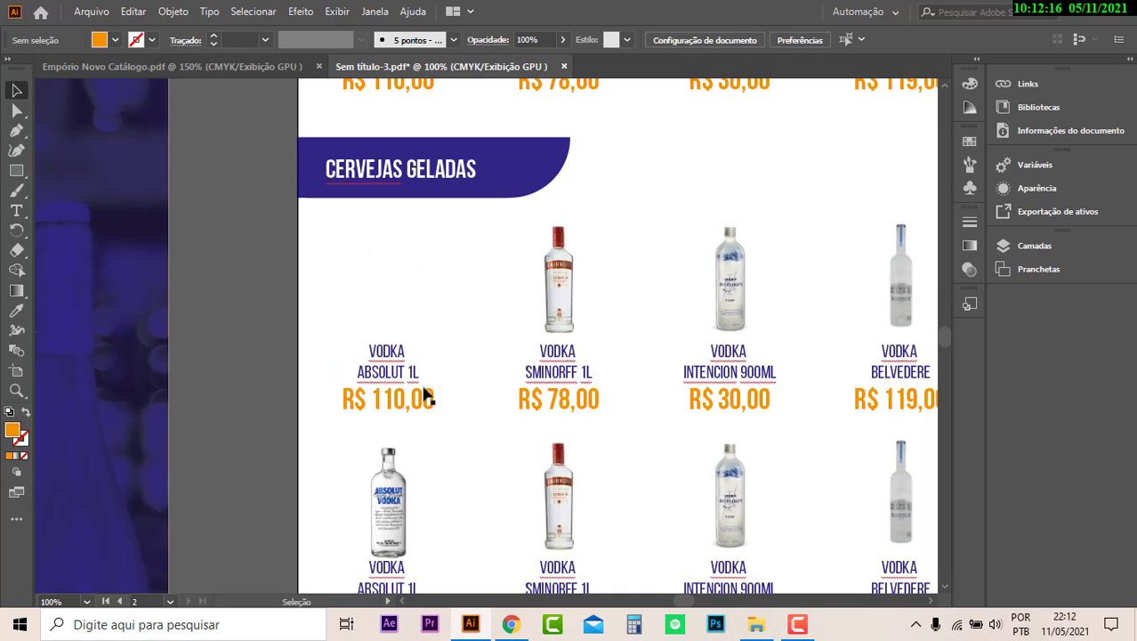
Search Google Images for 'CERVEJA POLLAR PNG' and preview the 'Polar - Ambev' bottle photo
{"action": "left_click", "coordinate": [510, 623]}
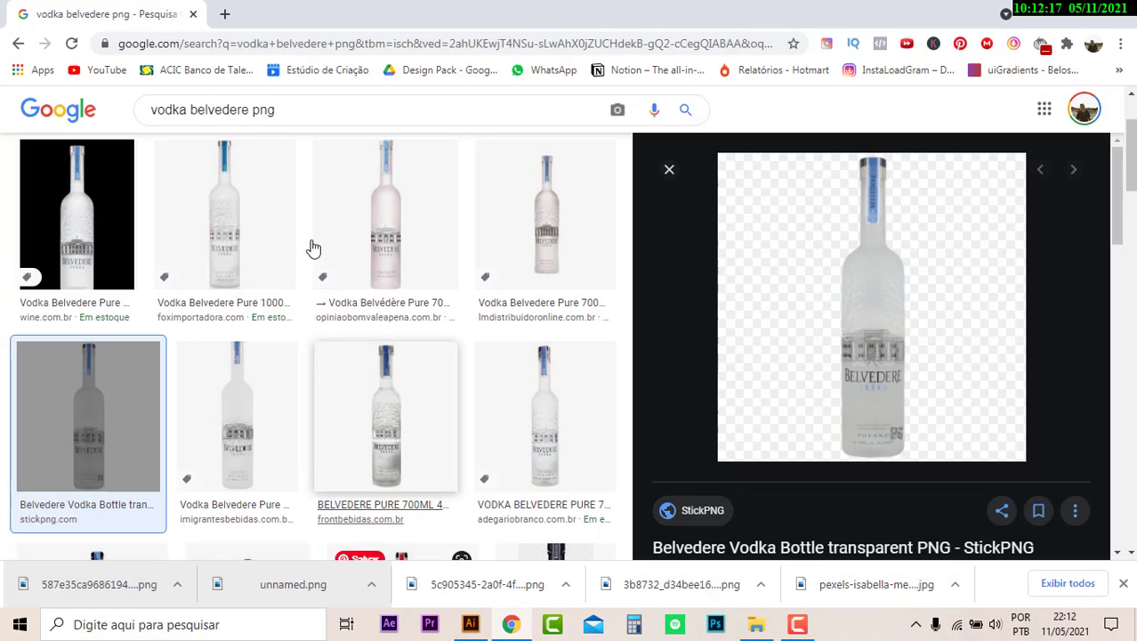
{"action": "triple_click", "coordinate": [263, 107]}
{"action": "type", "text": "CR"}
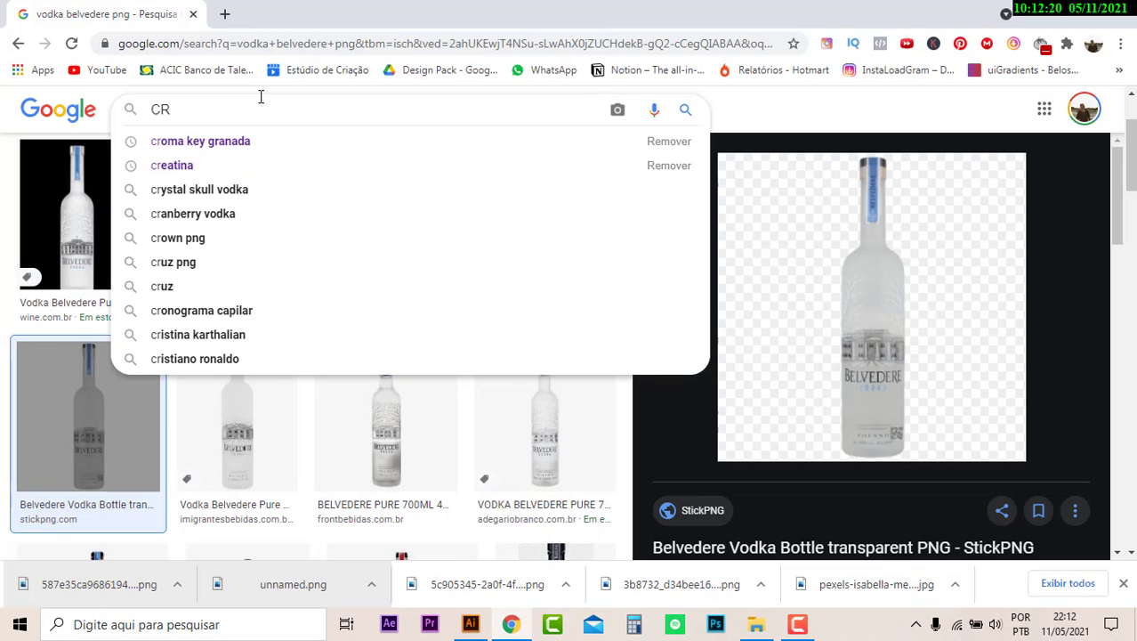
{"action": "key", "text": "BackSpace"}
{"action": "key", "text": "BackSpace"}
{"action": "type", "text": "POLLAR P"}
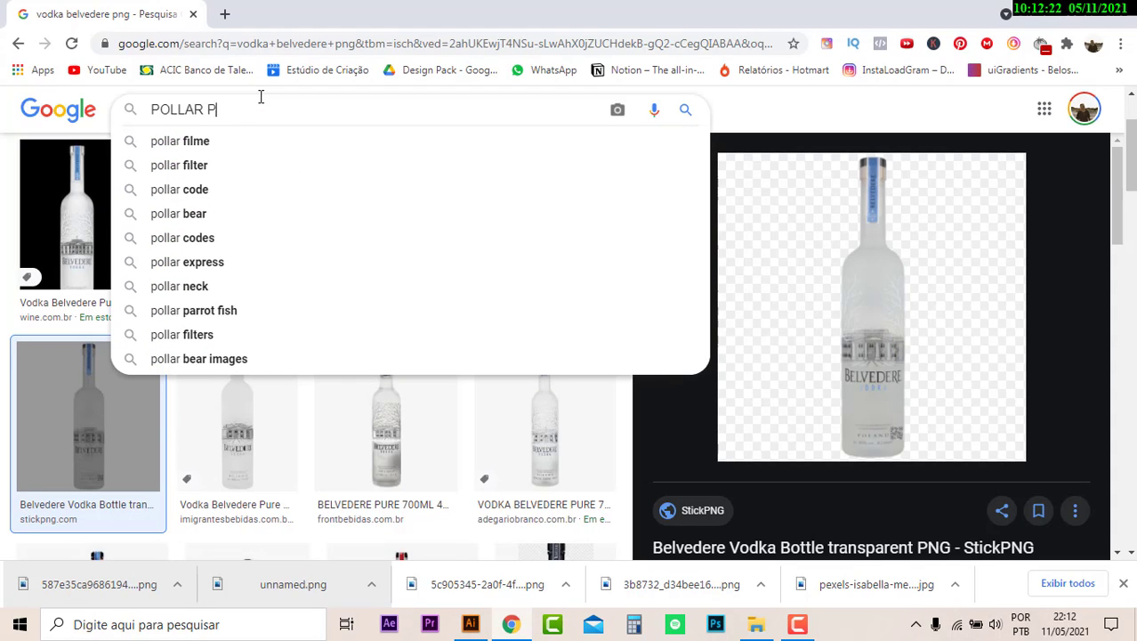
{"action": "type", "text": "NG"}
{"action": "key", "text": "Return"}
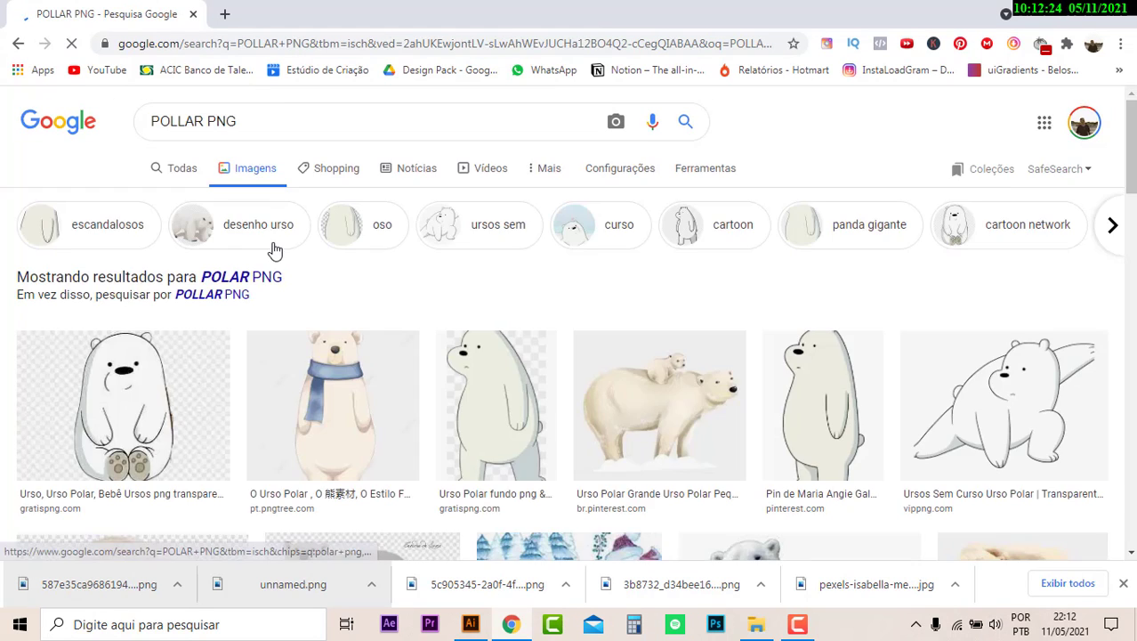
{"action": "left_click", "coordinate": [154, 123]}
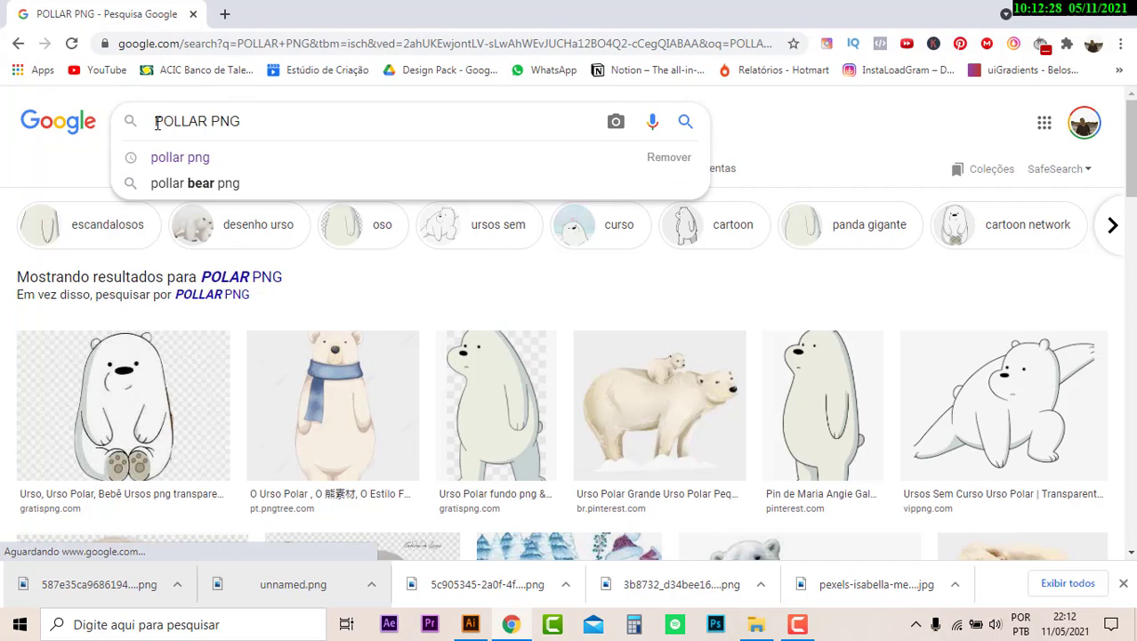
{"action": "type", "text": "CERVEJA"}
{"action": "key", "text": "Return"}
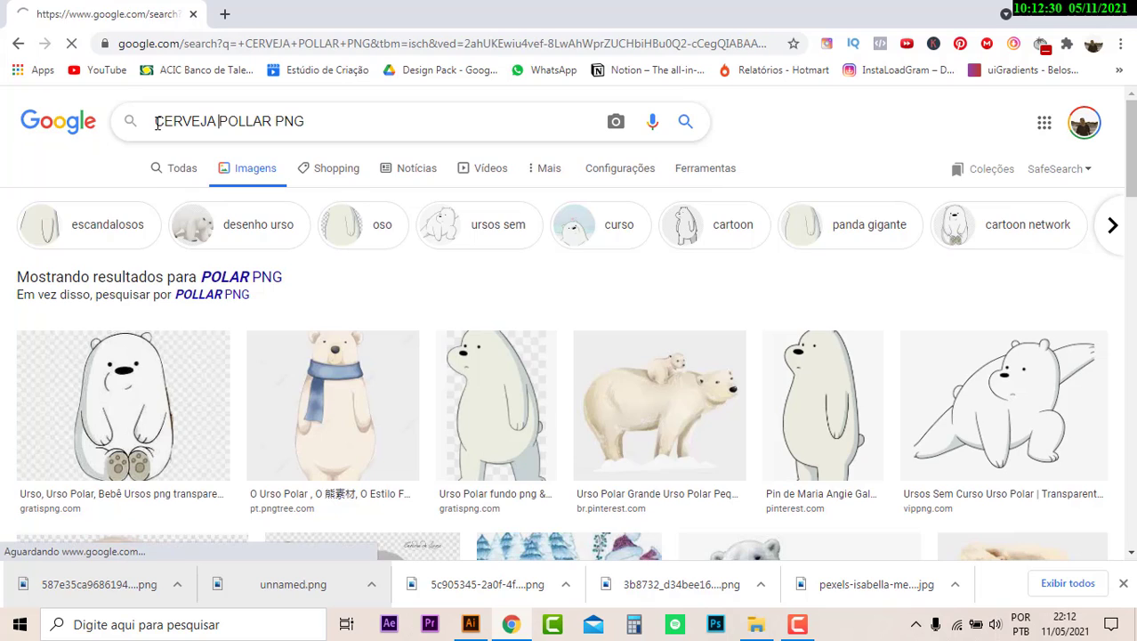
{"action": "left_click", "coordinate": [190, 396]}
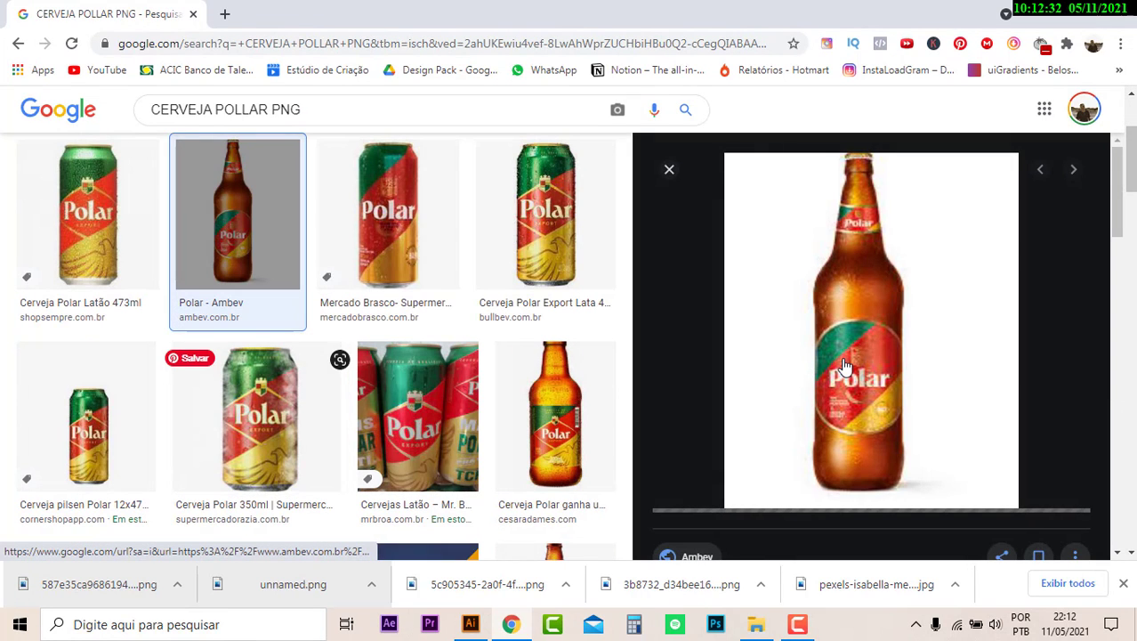
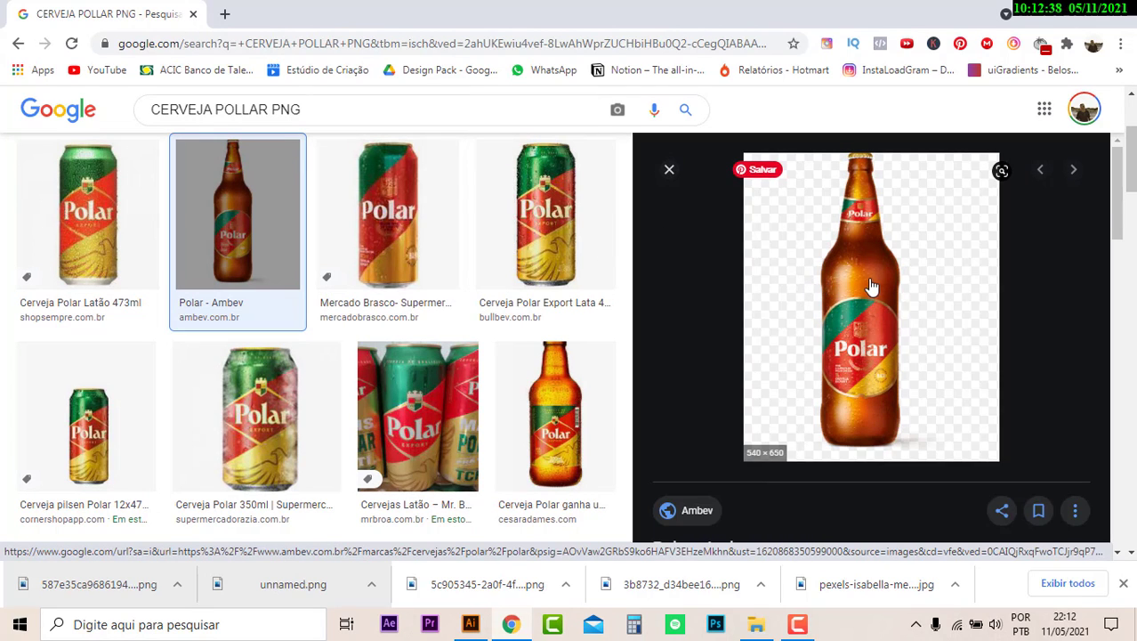
Save the transparent Polar bottle image as polar_1l-1.png and drag it into the Illustrator menu
{"action": "right_click", "coordinate": [872, 286]}
{"action": "left_click", "coordinate": [932, 455]}
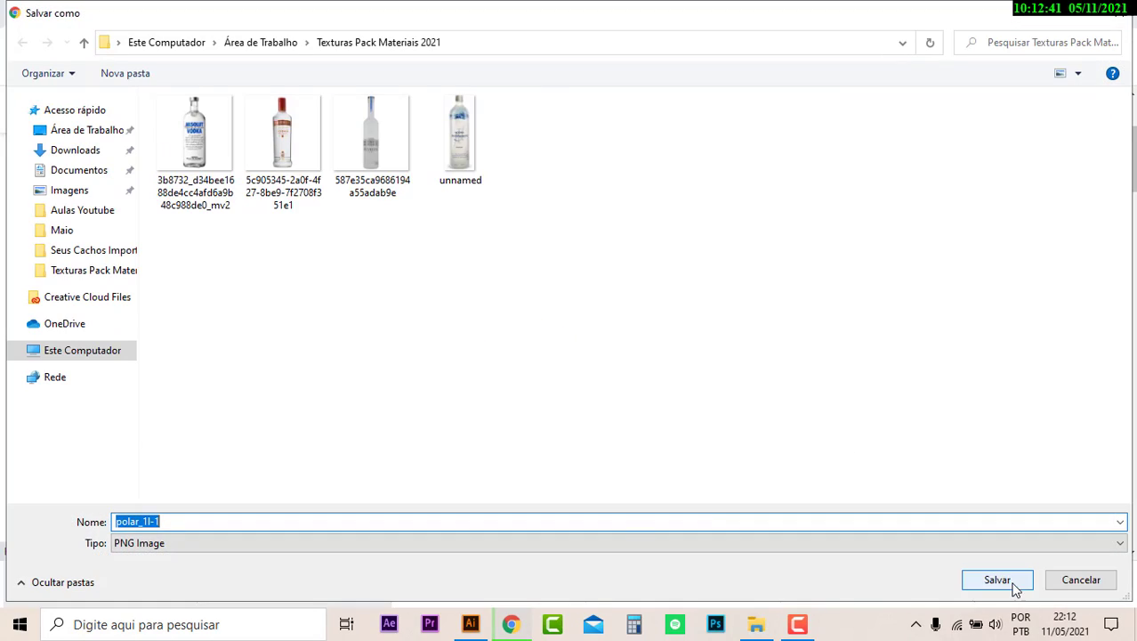
{"action": "left_click", "coordinate": [991, 579]}
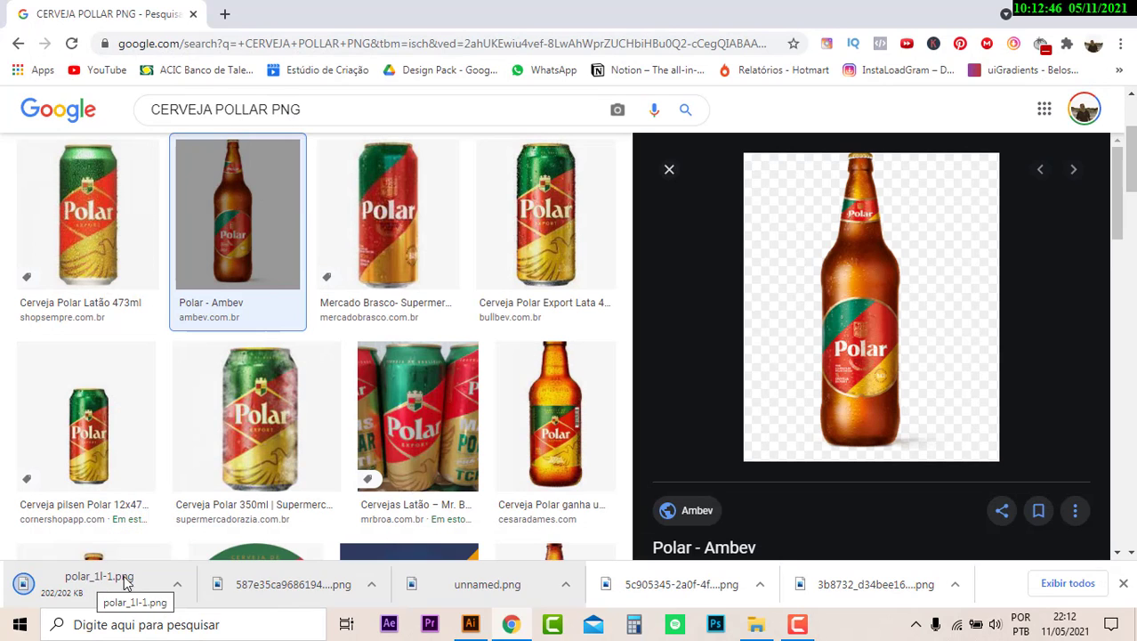
{"action": "mouse_move", "coordinate": [136, 574]}
{"action": "left_mouse_down"}
{"action": "mouse_move", "coordinate": [671, 588]}
{"action": "mouse_move", "coordinate": [419, 292]}
{"action": "left_mouse_up"}
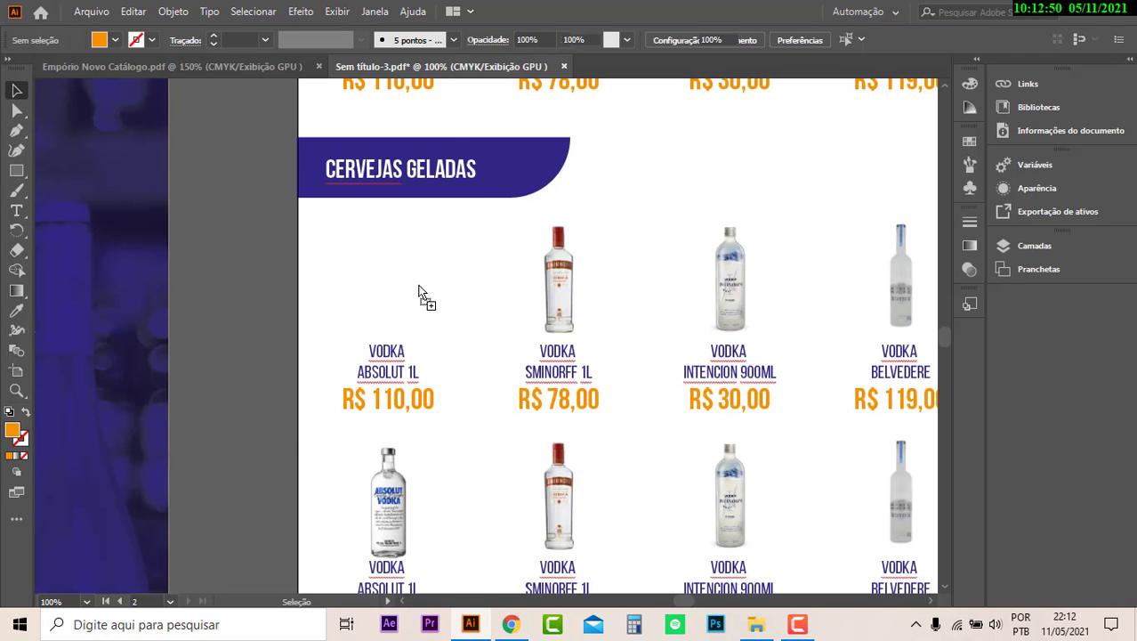
Scale the placed Polar bottle image down to product size
{"action": "scroll", "coordinate": [735, 532], "scroll_direction": "down", "scroll_amount": 2}
{"action": "scroll", "coordinate": [623, 481], "scroll_direction": "down", "scroll_amount": 1}
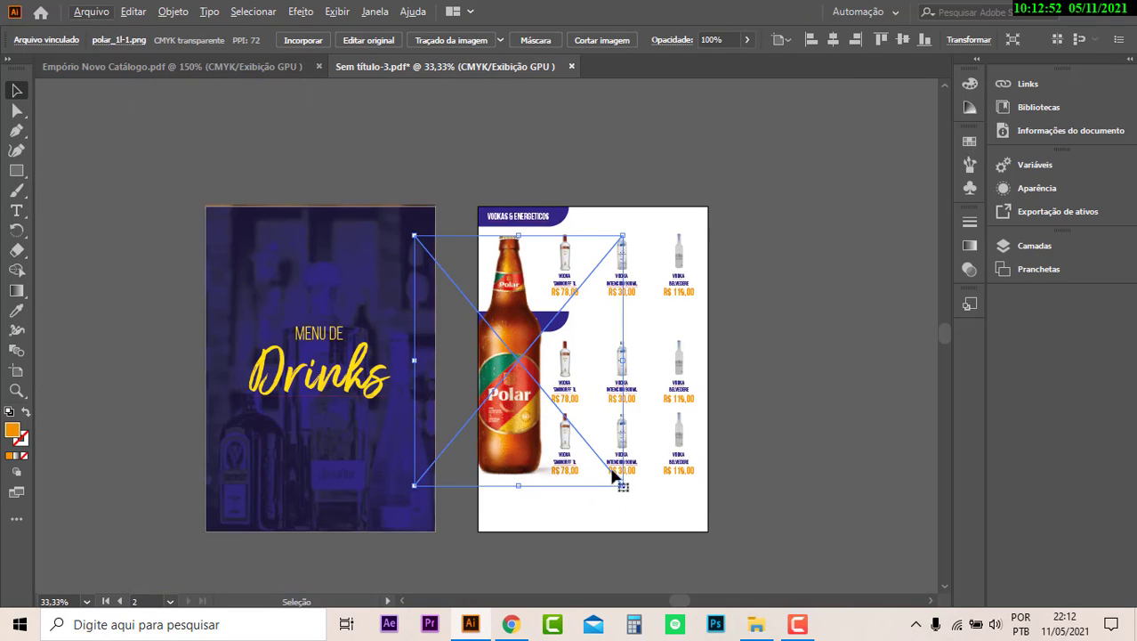
{"action": "left_click_drag", "start_coordinate": [623, 486], "coordinate": [558, 391]}
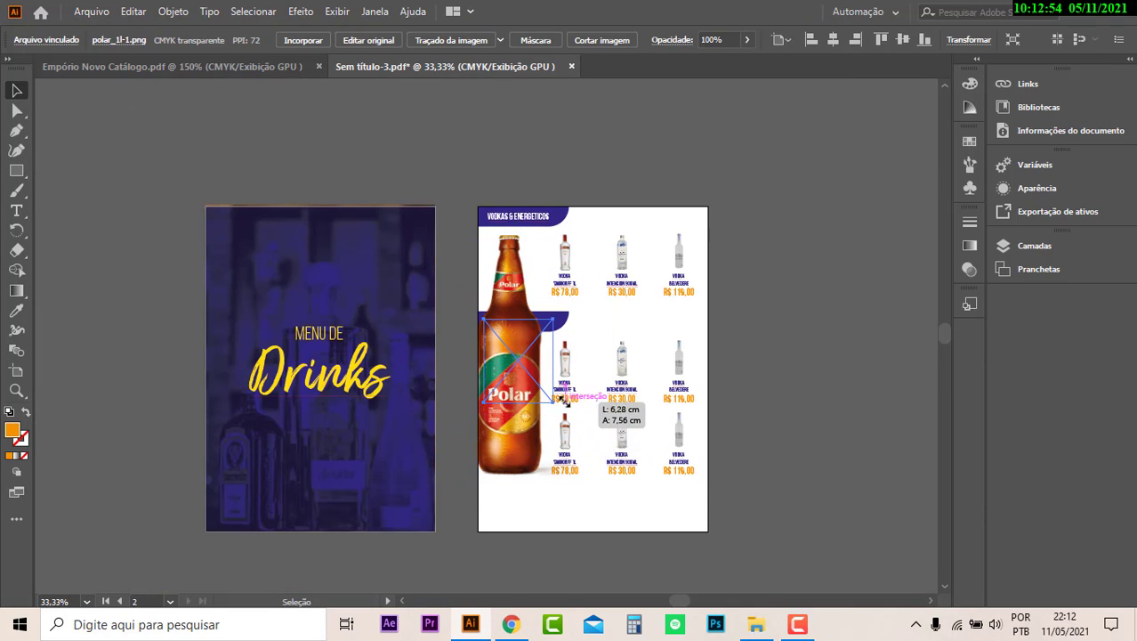
{"action": "scroll", "coordinate": [527, 367], "scroll_direction": "up", "scroll_amount": 3}
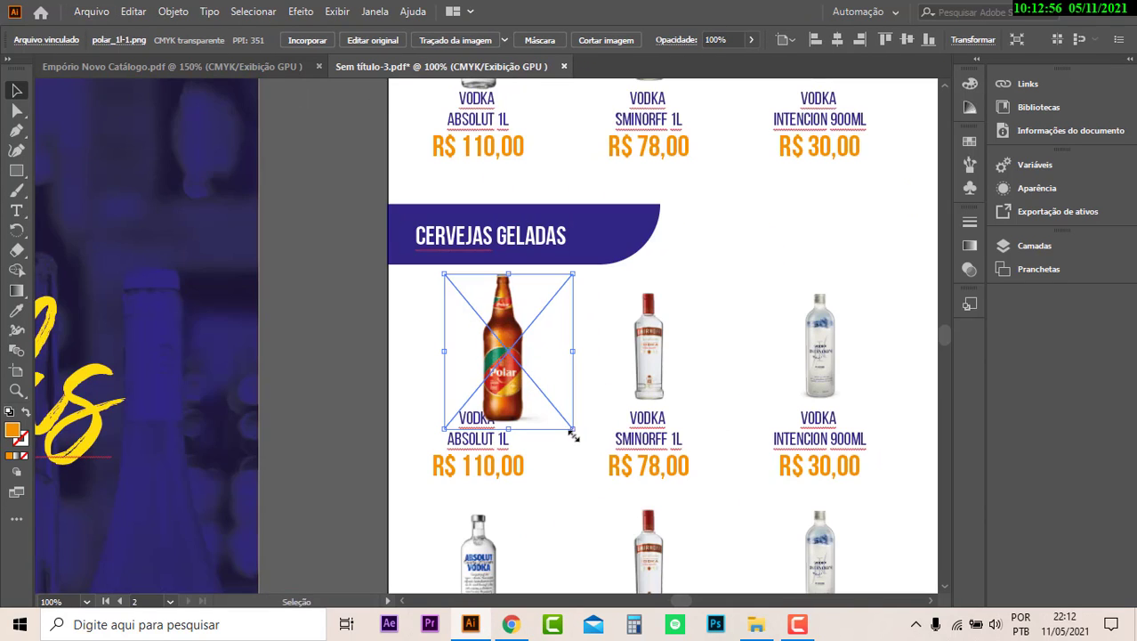
{"action": "left_click_drag", "start_coordinate": [574, 431], "coordinate": [556, 406]}
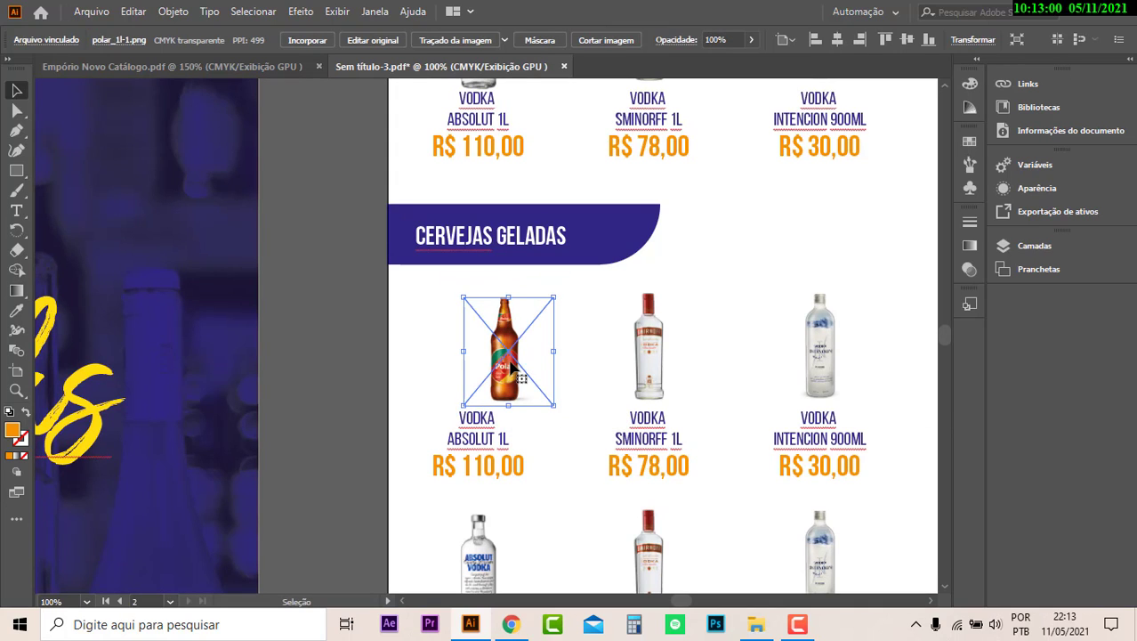
Position the Polar bottle in the first Cervejas Geladas slot, fine-tuning its alignment
{"action": "left_click_drag", "start_coordinate": [509, 362], "coordinate": [479, 358]}
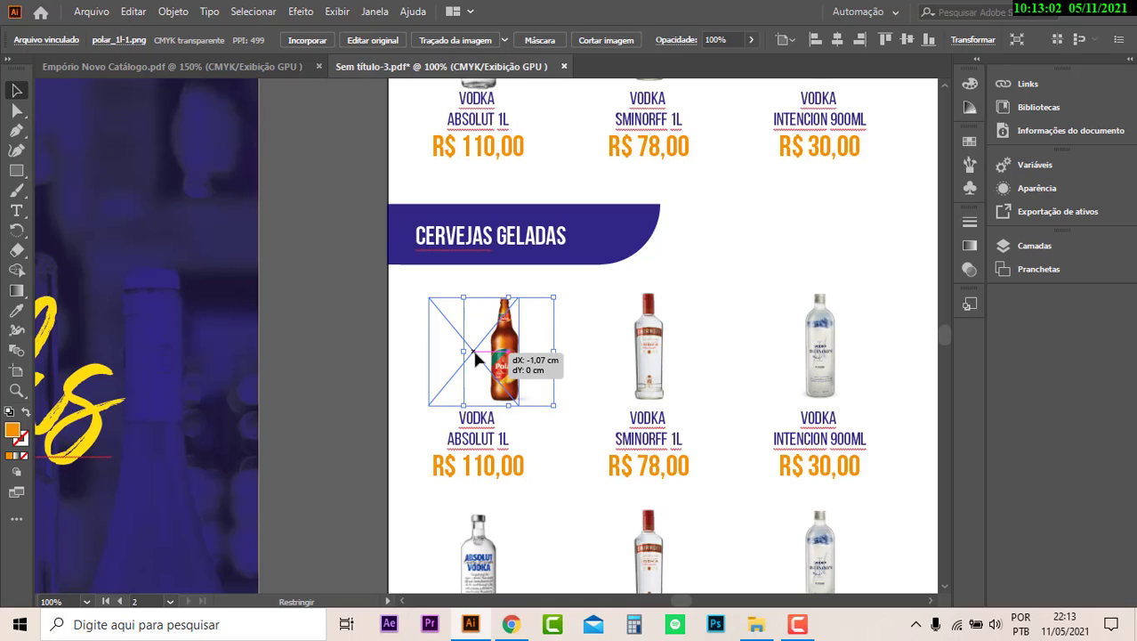
{"action": "mouse_move", "coordinate": [474, 356]}
{"action": "left_mouse_down"}
{"action": "mouse_move", "coordinate": [478, 367]}
{"action": "mouse_move", "coordinate": [494, 360]}
{"action": "left_mouse_up"}
{"action": "left_click", "coordinate": [564, 396]}
{"action": "left_click", "coordinate": [576, 435]}
{"action": "left_click", "coordinate": [488, 430]}
{"action": "left_click", "coordinate": [478, 374]}
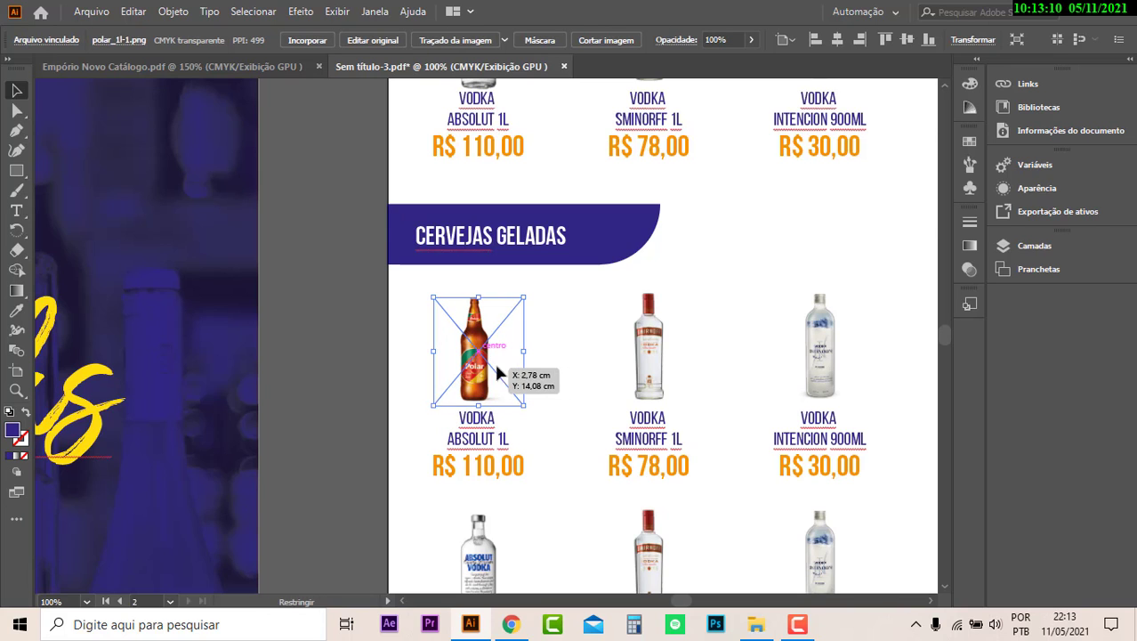
{"action": "left_click", "coordinate": [583, 380]}
{"action": "scroll", "coordinate": [478, 383], "scroll_direction": "up", "scroll_amount": 2}
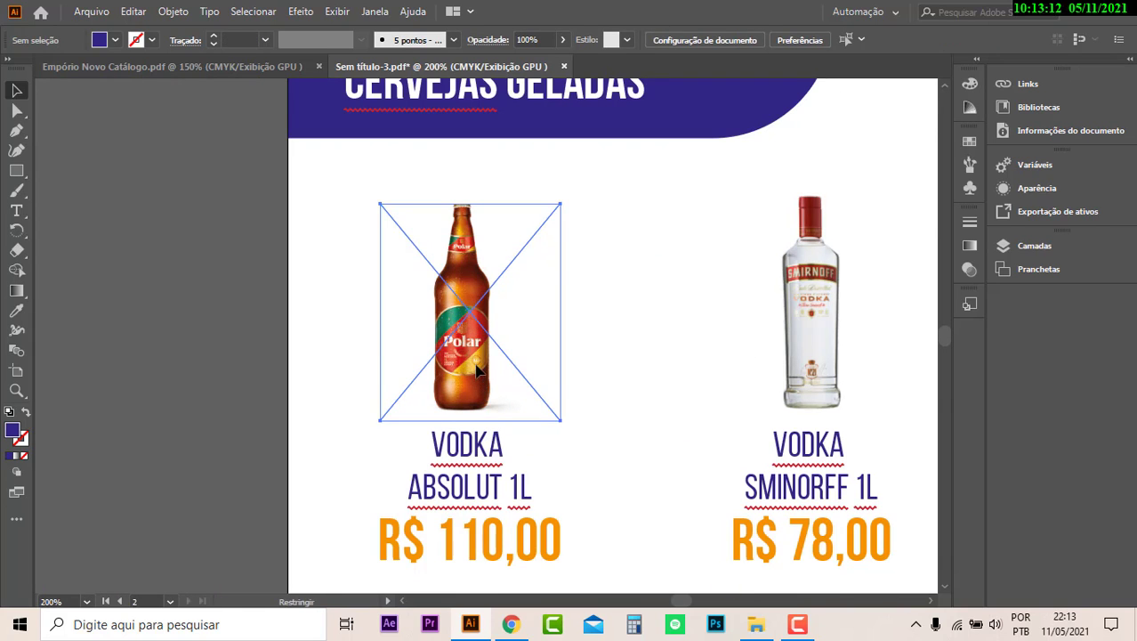
{"action": "left_click_drag", "start_coordinate": [478, 372], "coordinate": [485, 374]}
Rename the VODKA ABSOLUT 1L label to CERVEJA POLLAR LITRÃO
{"action": "left_click", "coordinate": [632, 376]}
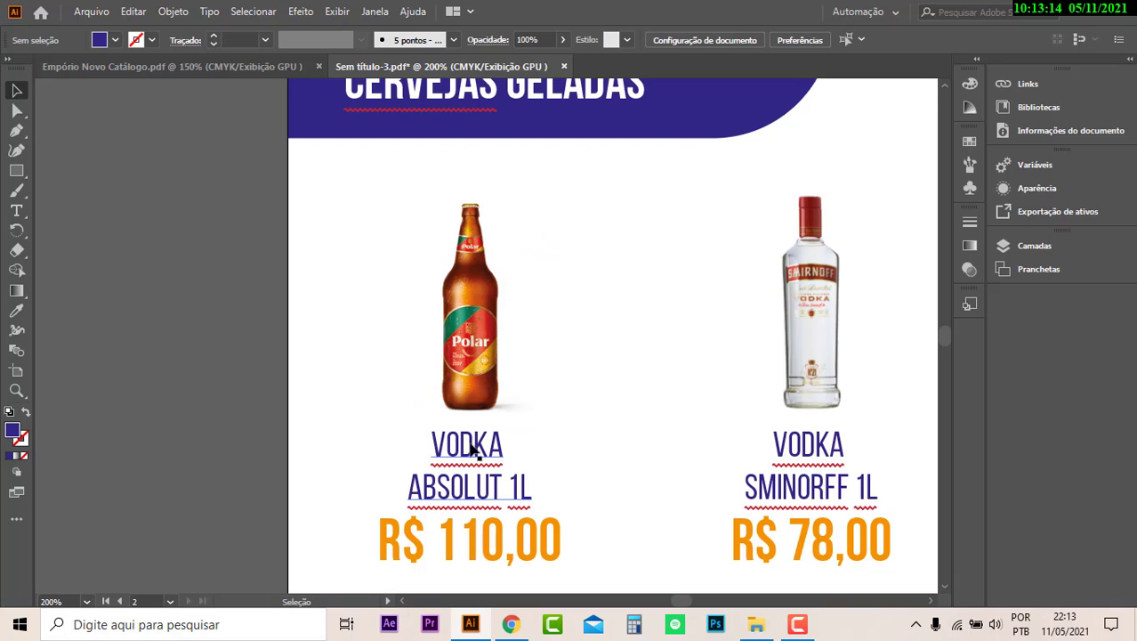
{"action": "left_click", "coordinate": [463, 447]}
{"action": "double_click", "coordinate": [460, 445]}
{"action": "key", "text": "ctrl+a"}
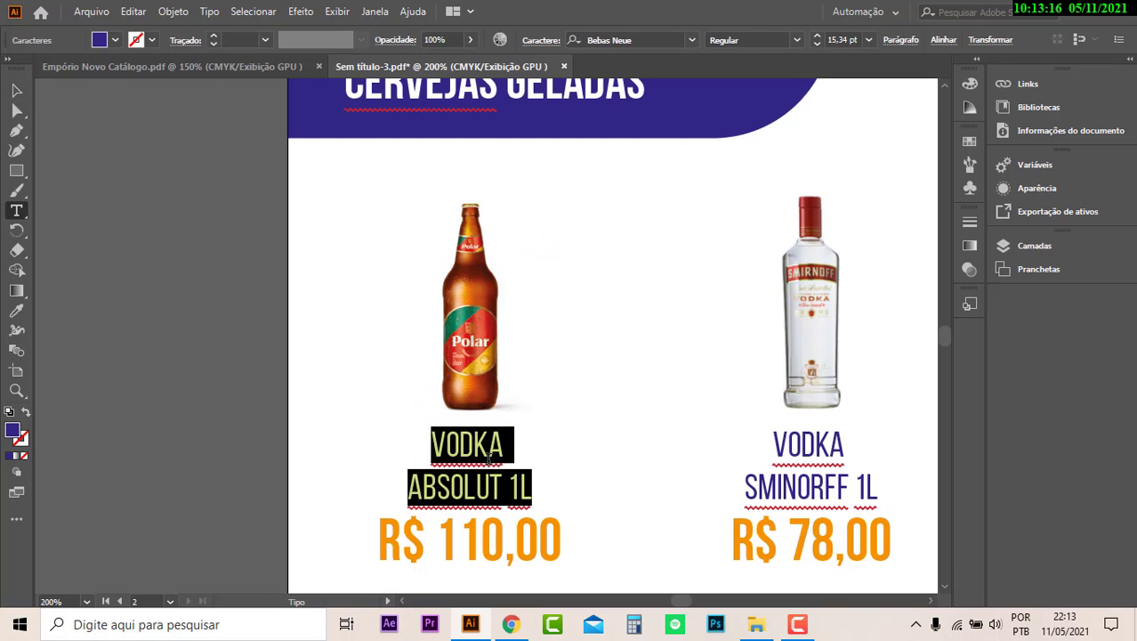
{"action": "type", "text": "CERVEJ"}
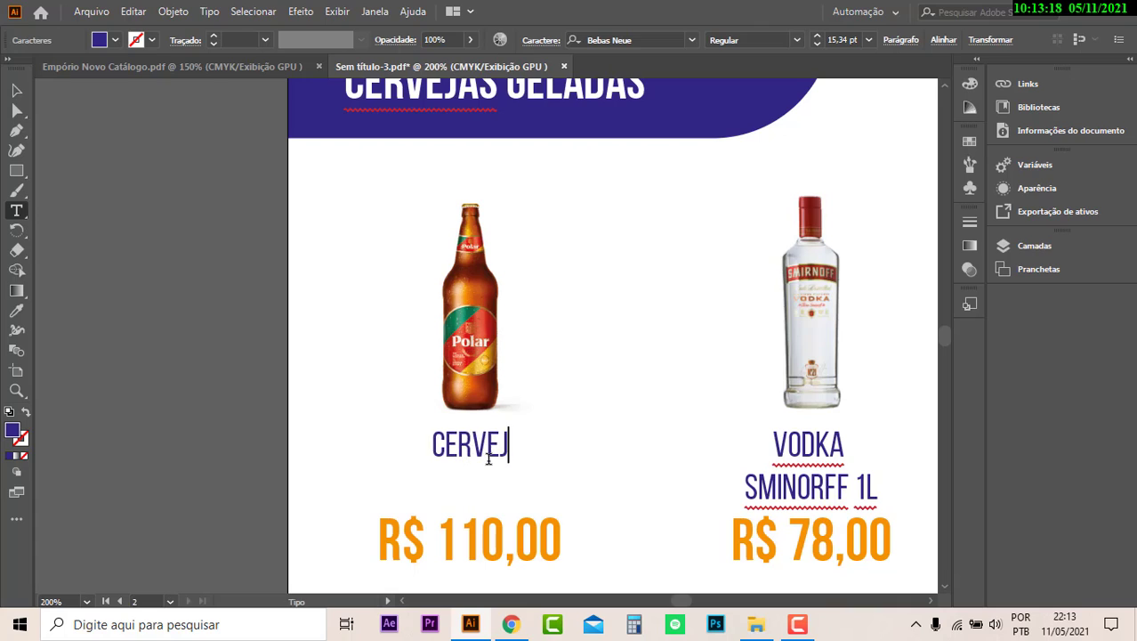
{"action": "type", "text": "A POLLAR LI"}
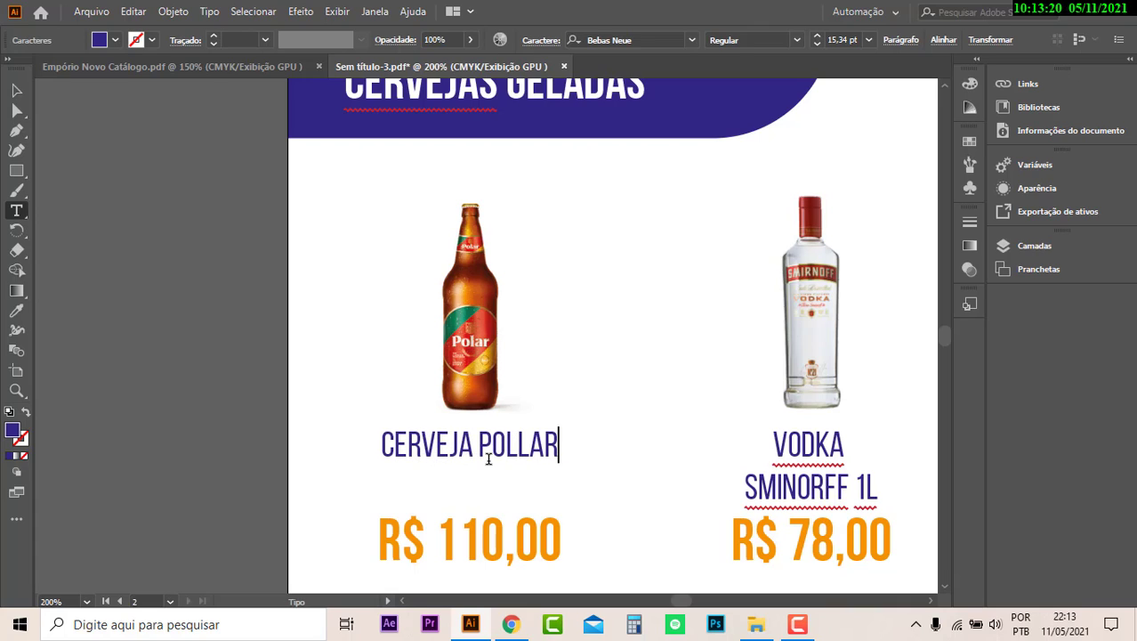
{"action": "type", "text": "TR"}
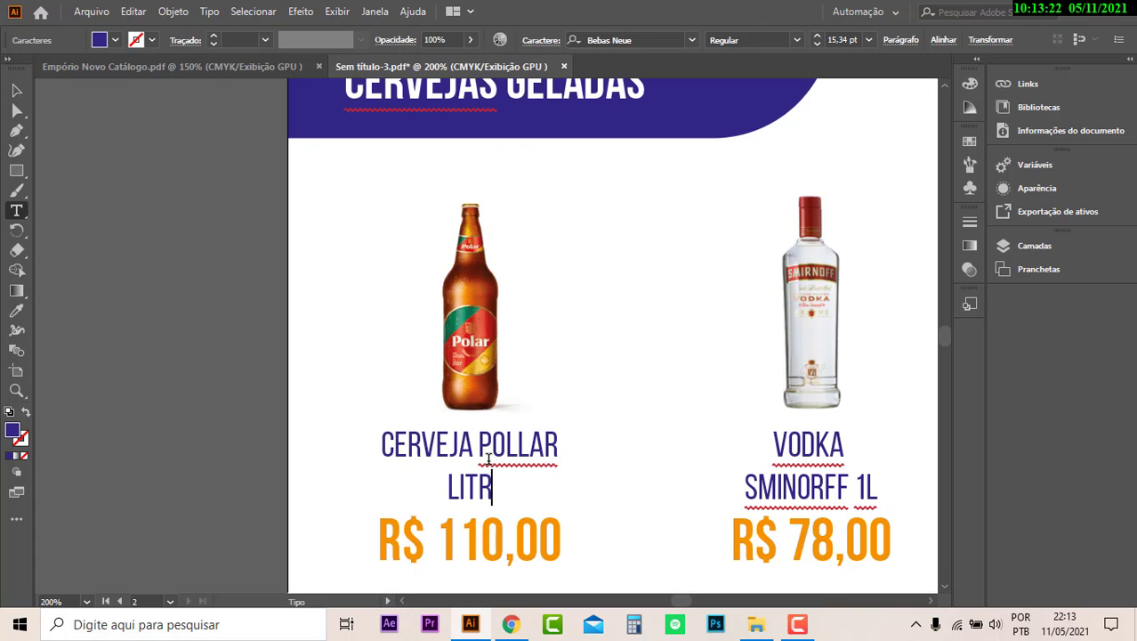
{"action": "type", "text": "ÃO"}
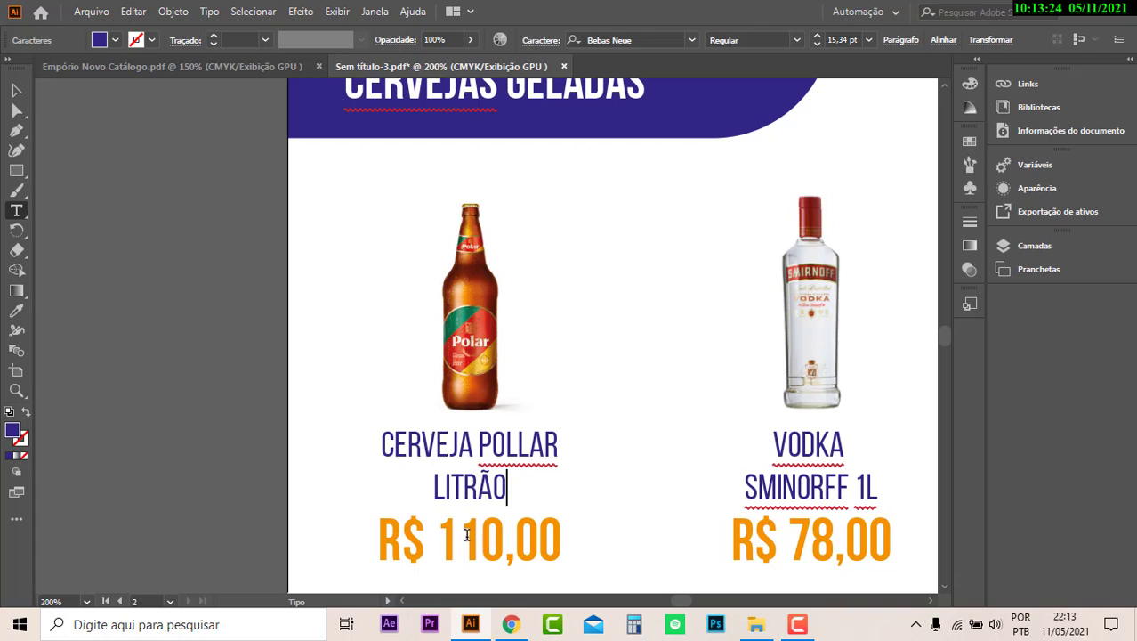
Change the first beer's price from 110 to R$ 12,00
{"action": "double_click", "coordinate": [466, 534]}
{"action": "left_click", "coordinate": [468, 534]}
{"action": "double_click", "coordinate": [473, 532]}
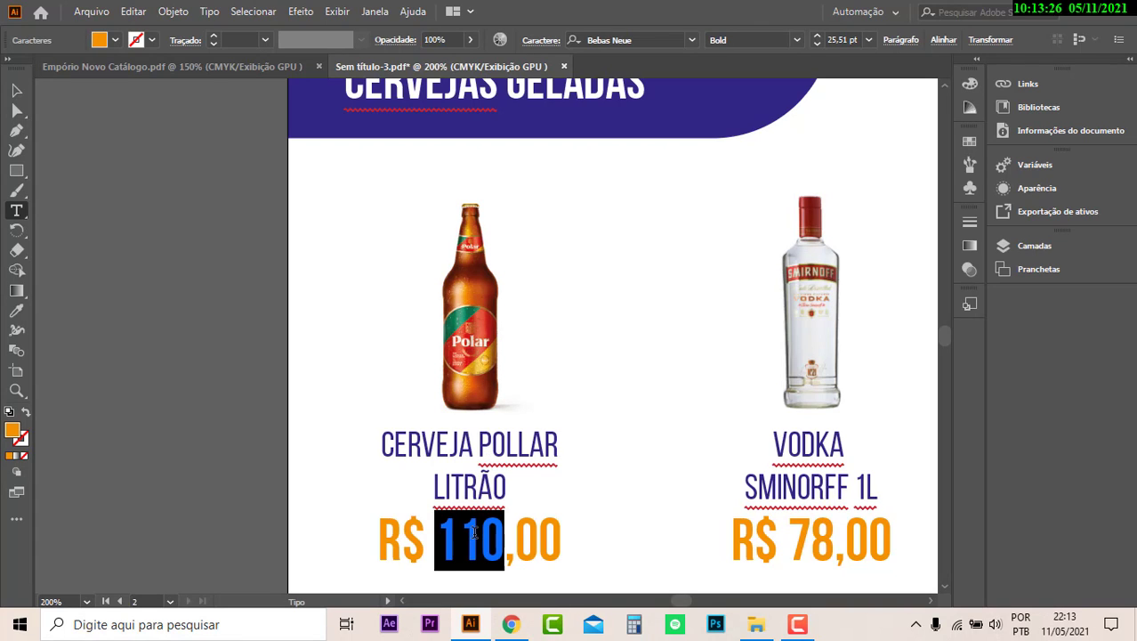
{"action": "type", "text": "12"}
{"action": "left_click", "coordinate": [16, 90]}
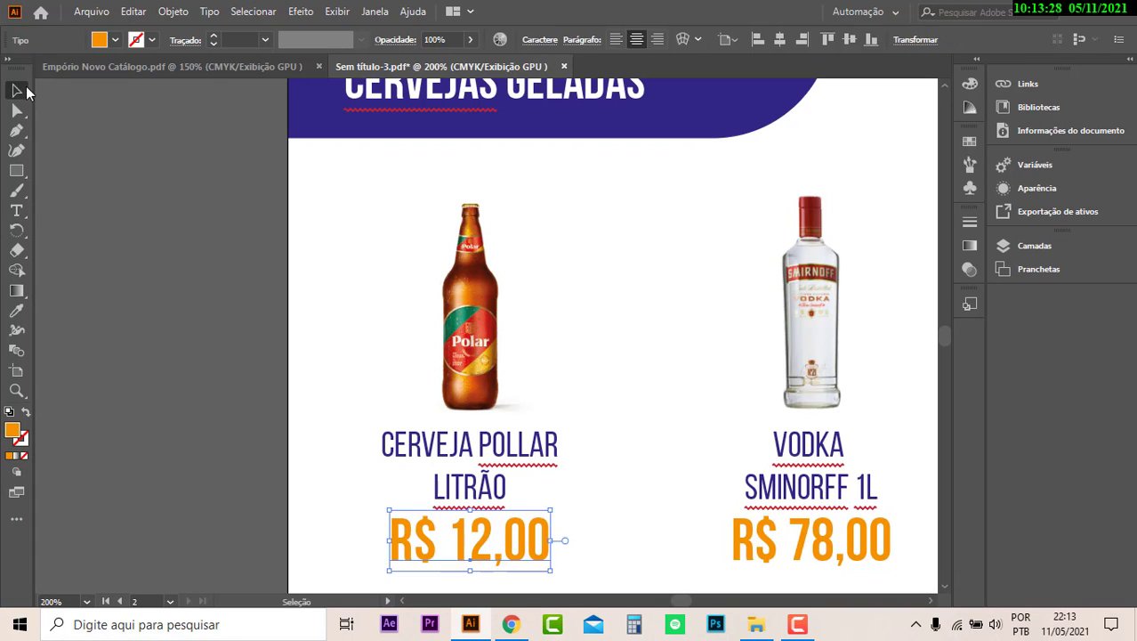
{"action": "left_click", "coordinate": [173, 249]}
Delete the Smirnoff bottle image from the second beer slot
{"action": "scroll", "coordinate": [619, 306], "scroll_direction": "down", "scroll_amount": 2}
{"action": "left_click_drag", "start_coordinate": [726, 285], "coordinate": [524, 252]}
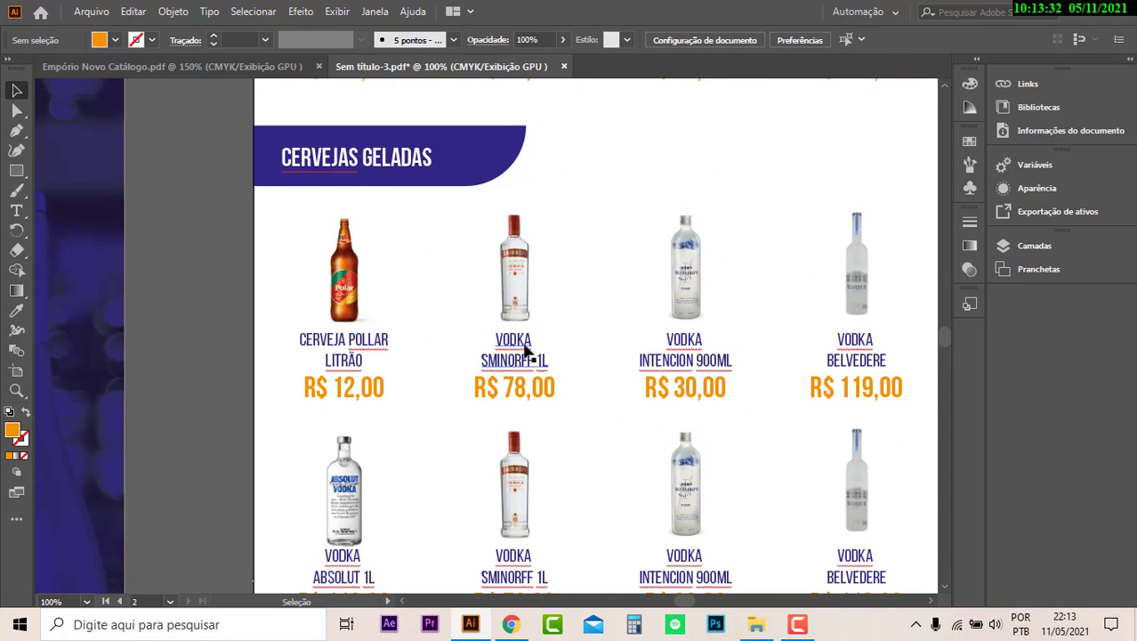
{"action": "scroll", "coordinate": [553, 300], "scroll_direction": "down", "scroll_amount": 1}
{"action": "scroll", "coordinate": [555, 296], "scroll_direction": "down", "scroll_amount": 2}
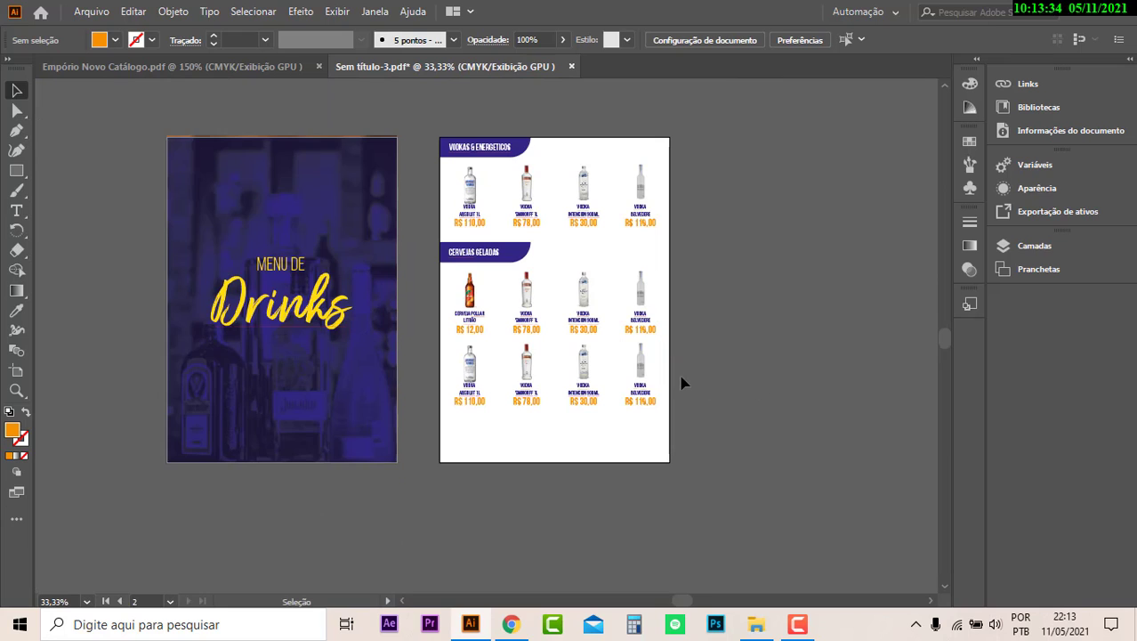
{"action": "scroll", "coordinate": [731, 414], "scroll_direction": "up", "scroll_amount": 1}
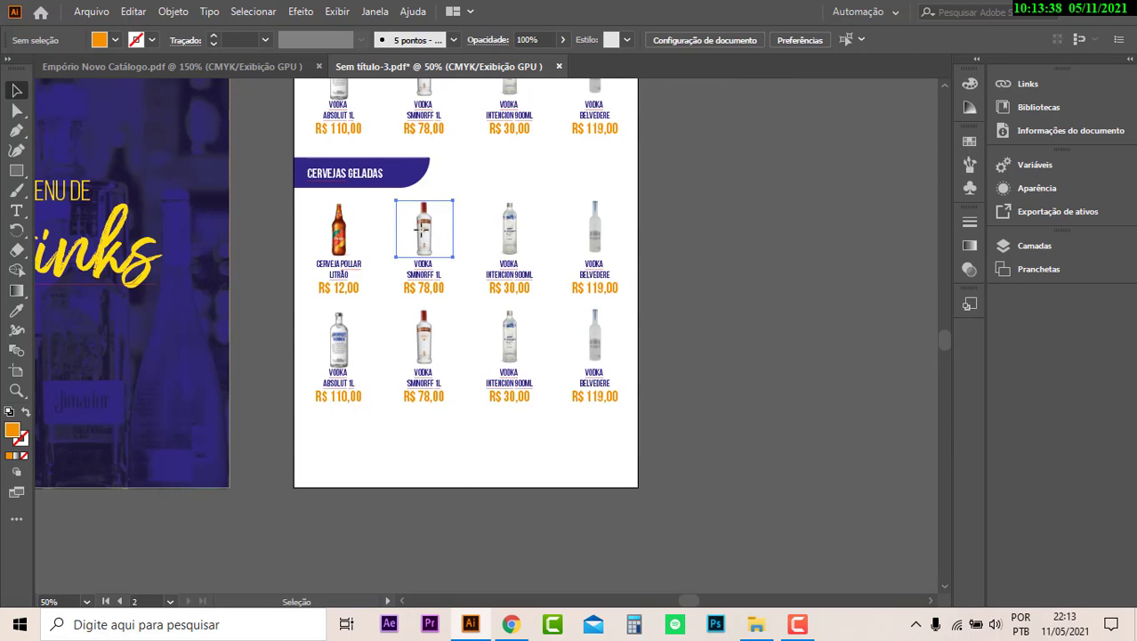
{"action": "left_click", "coordinate": [423, 228]}
{"action": "key", "text": "Delete"}
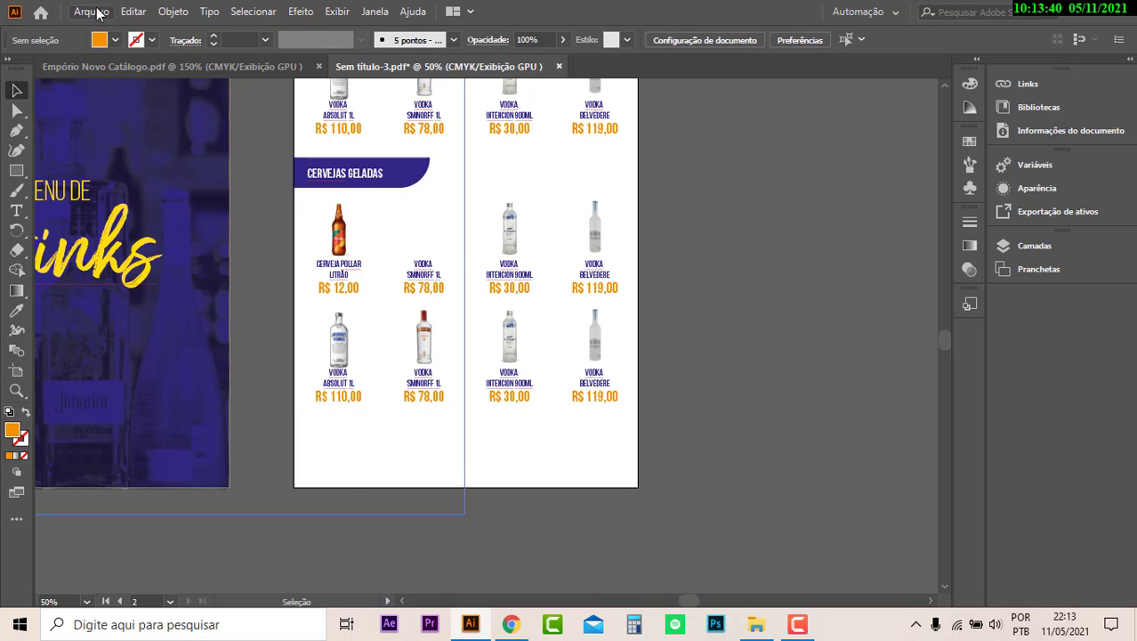
Return to the Google Images search in Chrome
{"action": "left_click", "coordinate": [92, 12]}
{"action": "left_click", "coordinate": [320, 283]}
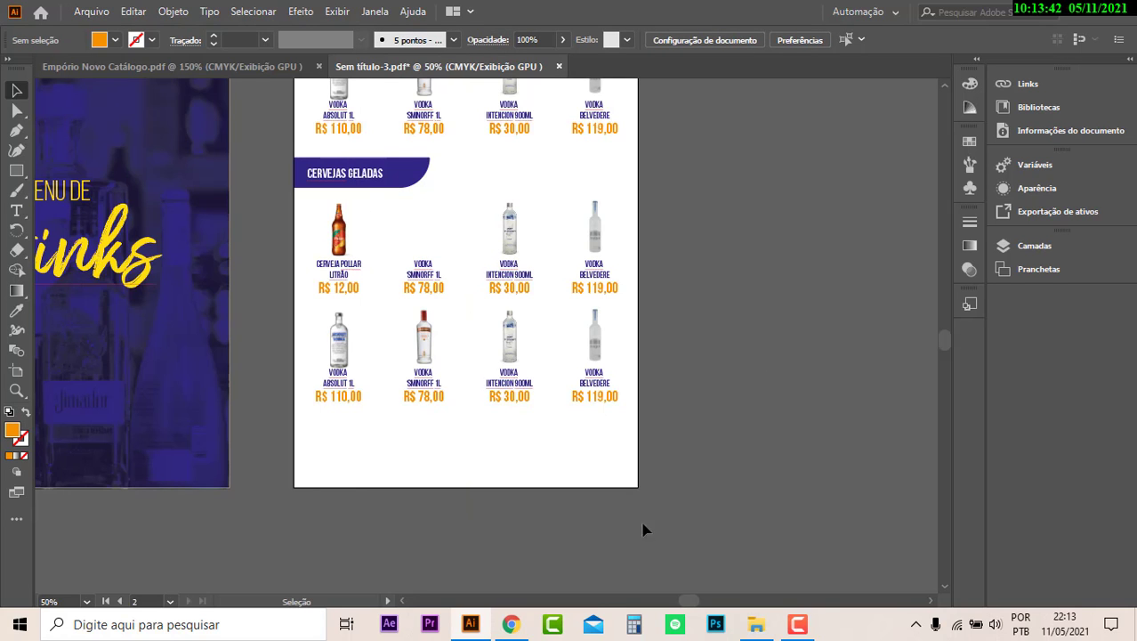
{"action": "left_click", "coordinate": [511, 623]}
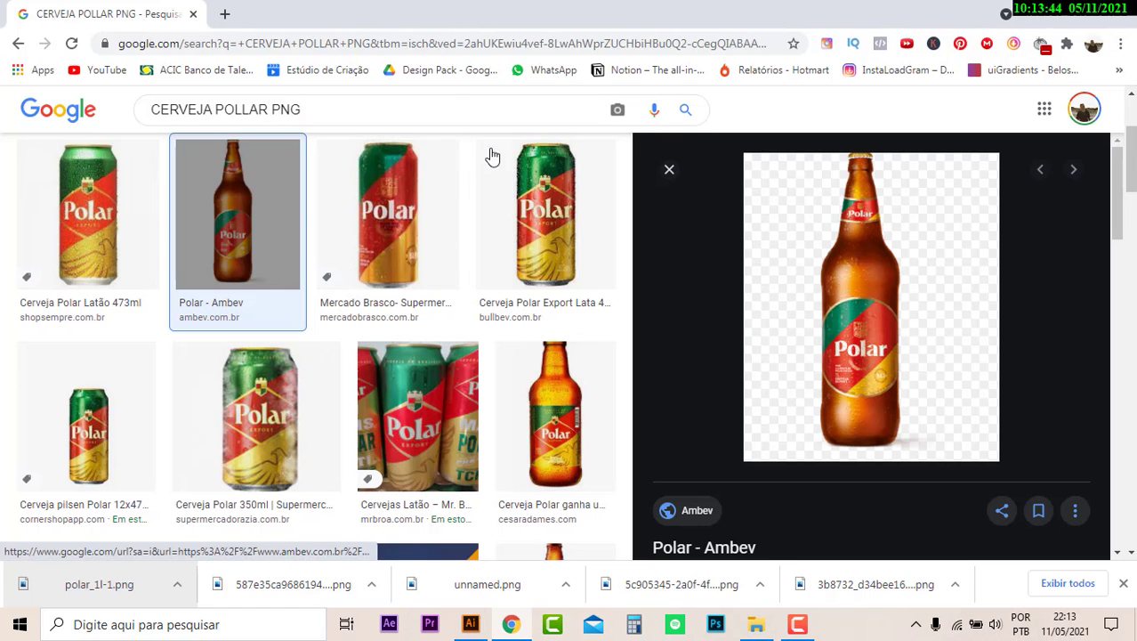
Search Google Images for 'cerveja heineken png'
{"action": "double_click", "coordinate": [362, 120]}
{"action": "key", "text": "BackSpace"}
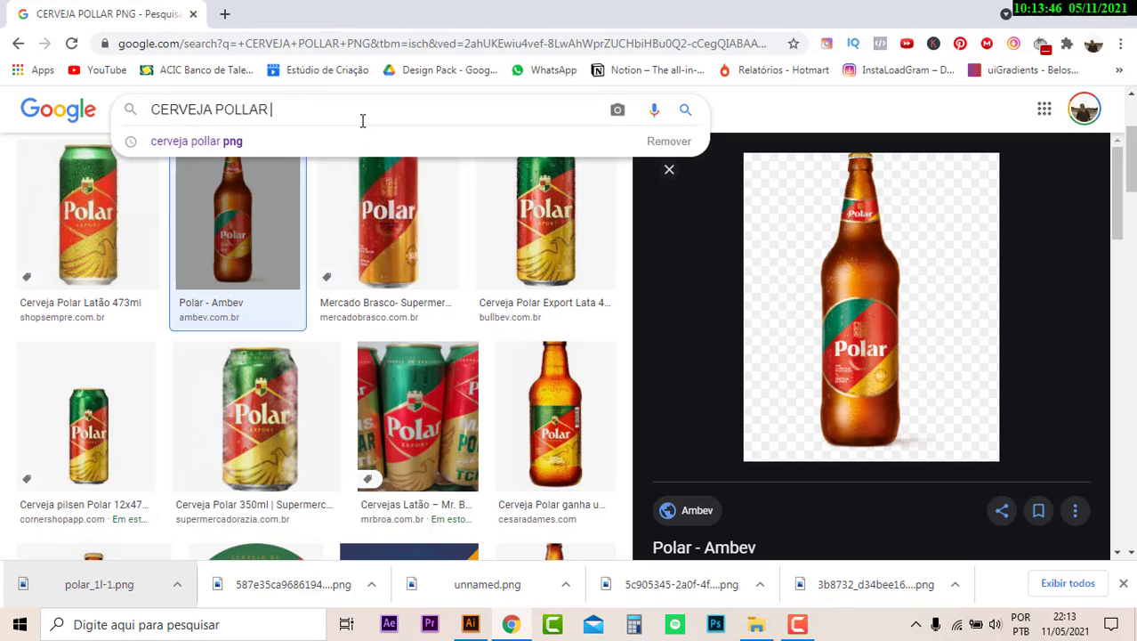
{"action": "key", "text": "BackSpace"}
{"action": "key", "text": "BackSpace"}
{"action": "key", "text": "BackSpace"}
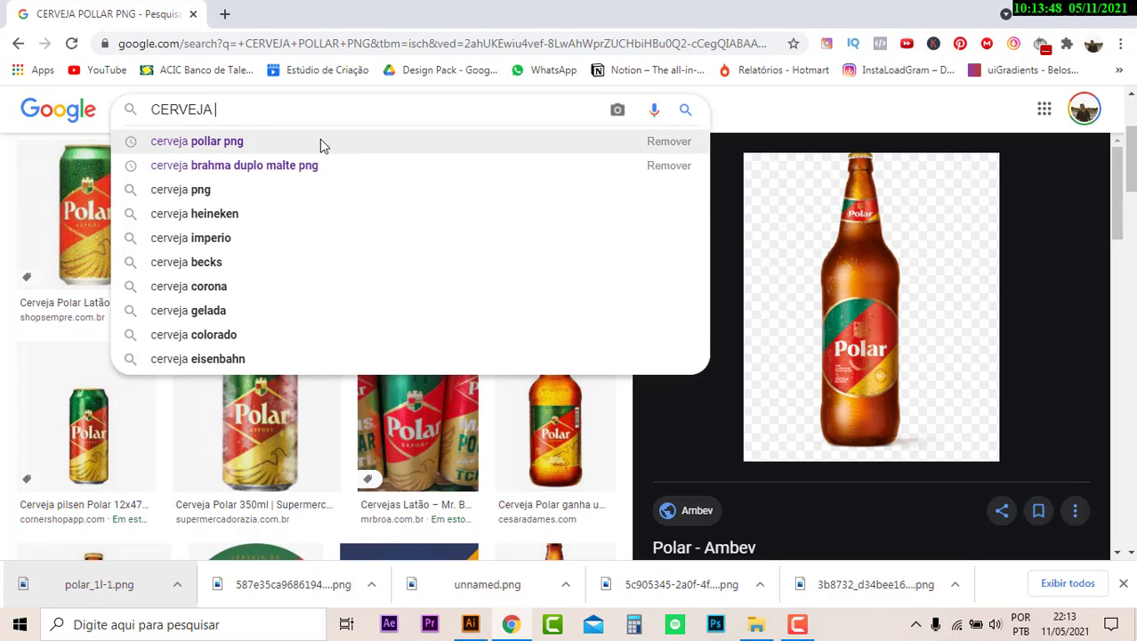
{"action": "left_click", "coordinate": [236, 203]}
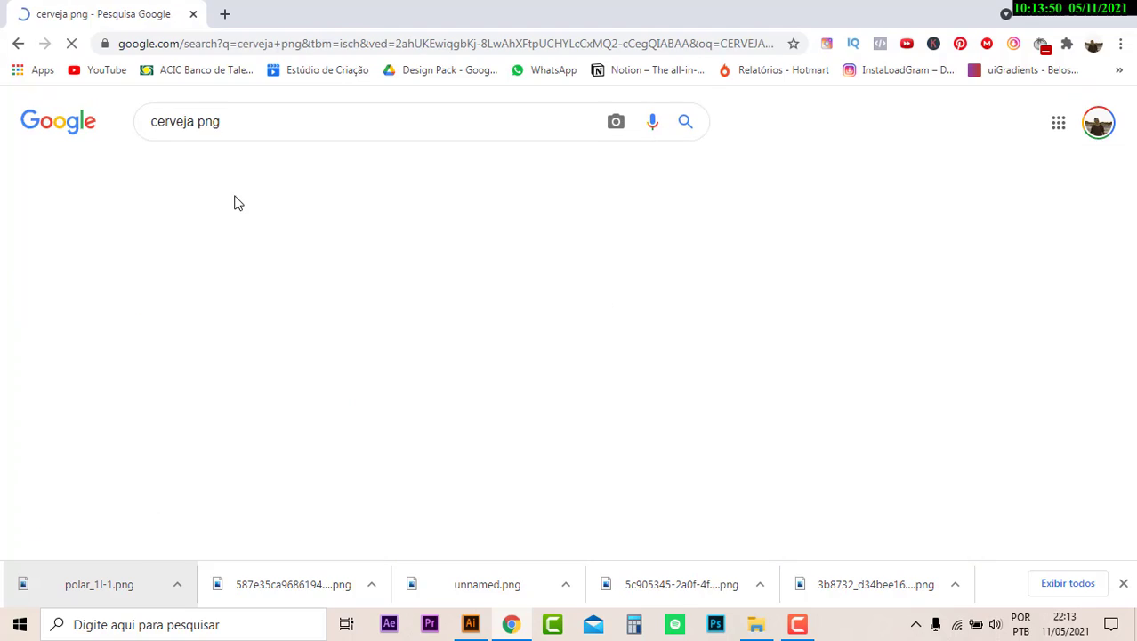
{"action": "scroll", "coordinate": [387, 260], "scroll_direction": "down", "scroll_amount": 2}
{"action": "scroll", "coordinate": [386, 258], "scroll_direction": "down", "scroll_amount": 4}
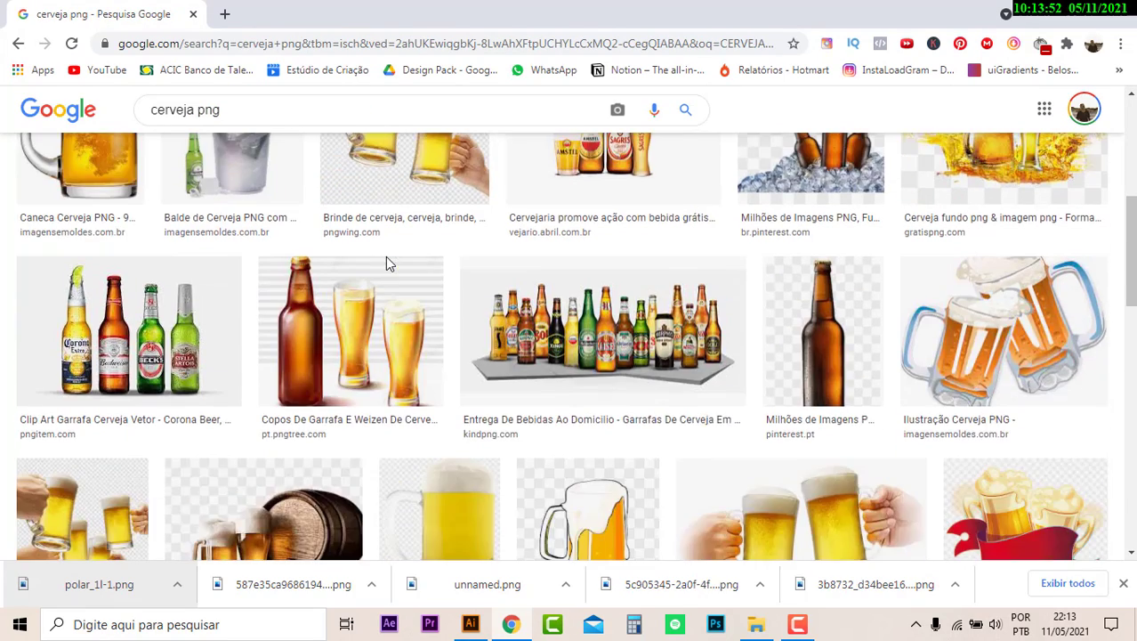
{"action": "scroll", "coordinate": [386, 258], "scroll_direction": "up", "scroll_amount": 4}
{"action": "scroll", "coordinate": [250, 113], "scroll_direction": "up", "scroll_amount": 2}
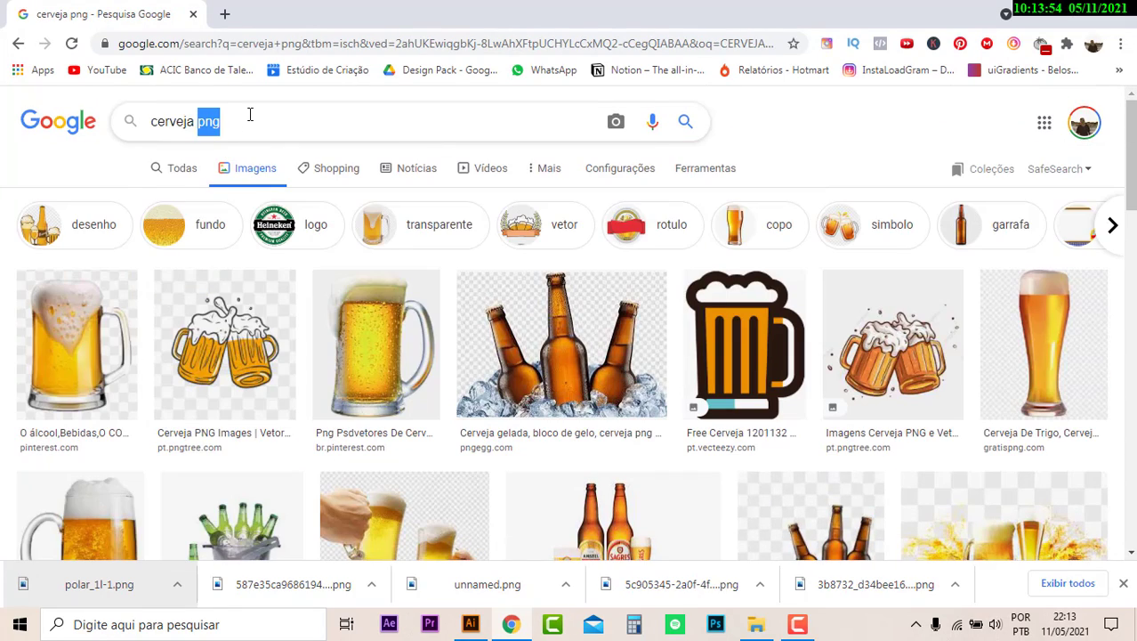
{"action": "type", "text": "HEI"}
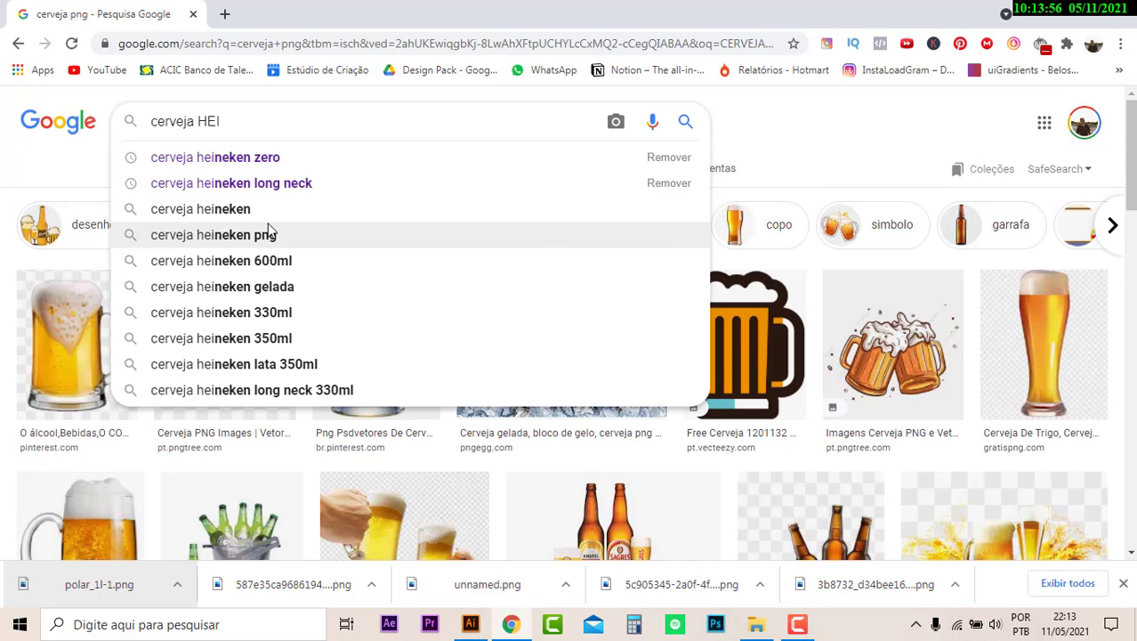
{"action": "left_click", "coordinate": [268, 234]}
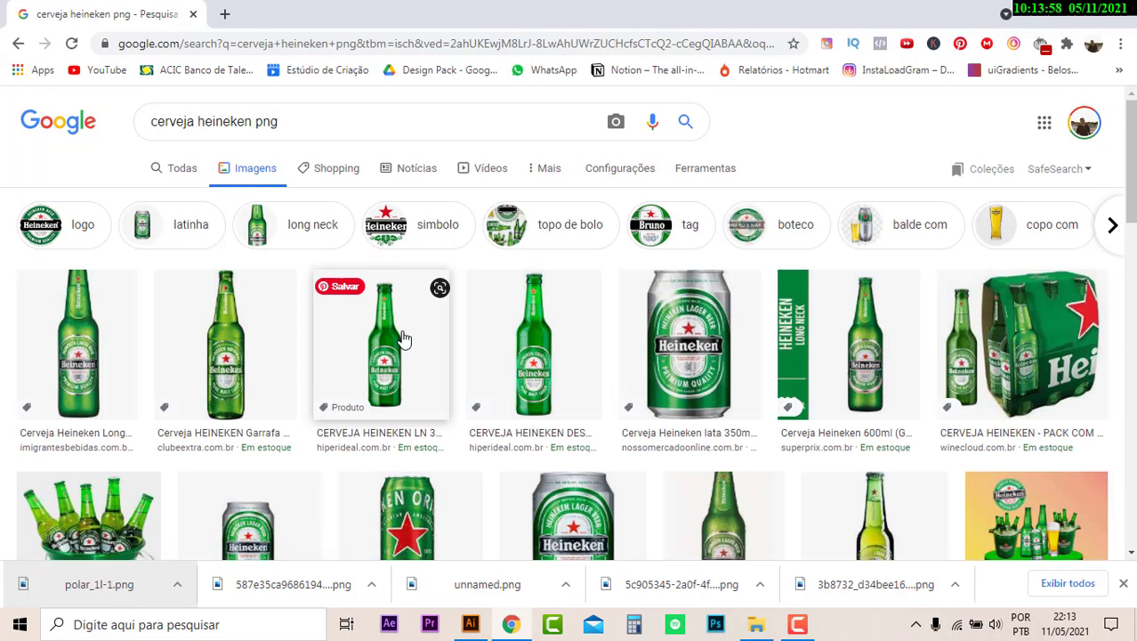
Save the Heineken long neck 330 PNG image to disk
{"action": "left_click", "coordinate": [401, 338]}
{"action": "right_click", "coordinate": [850, 332]}
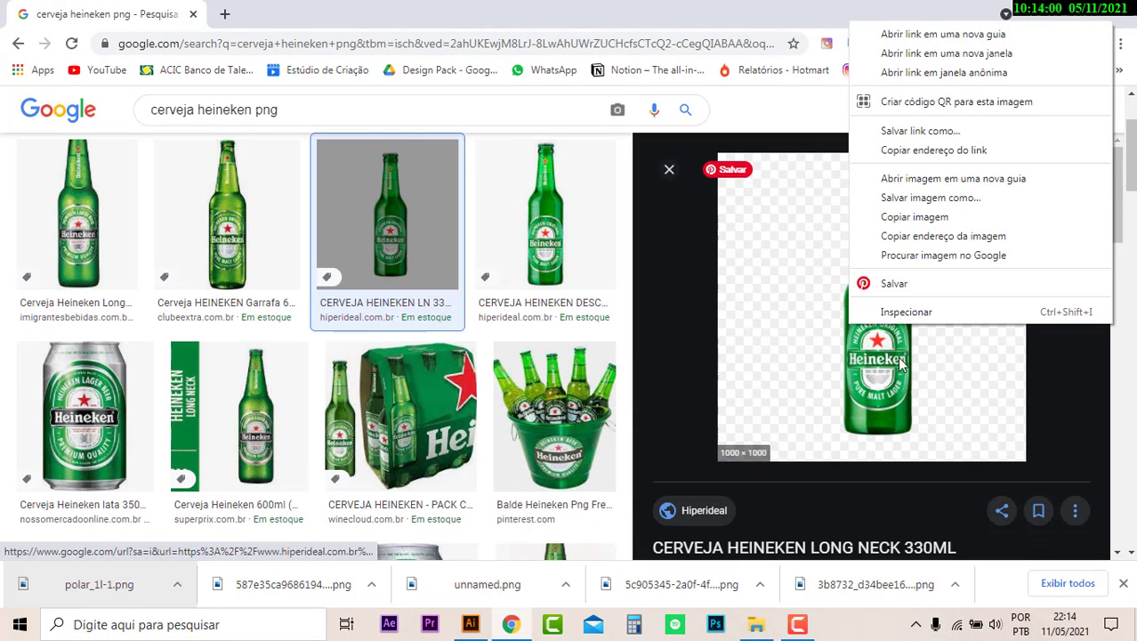
{"action": "left_click", "coordinate": [912, 194]}
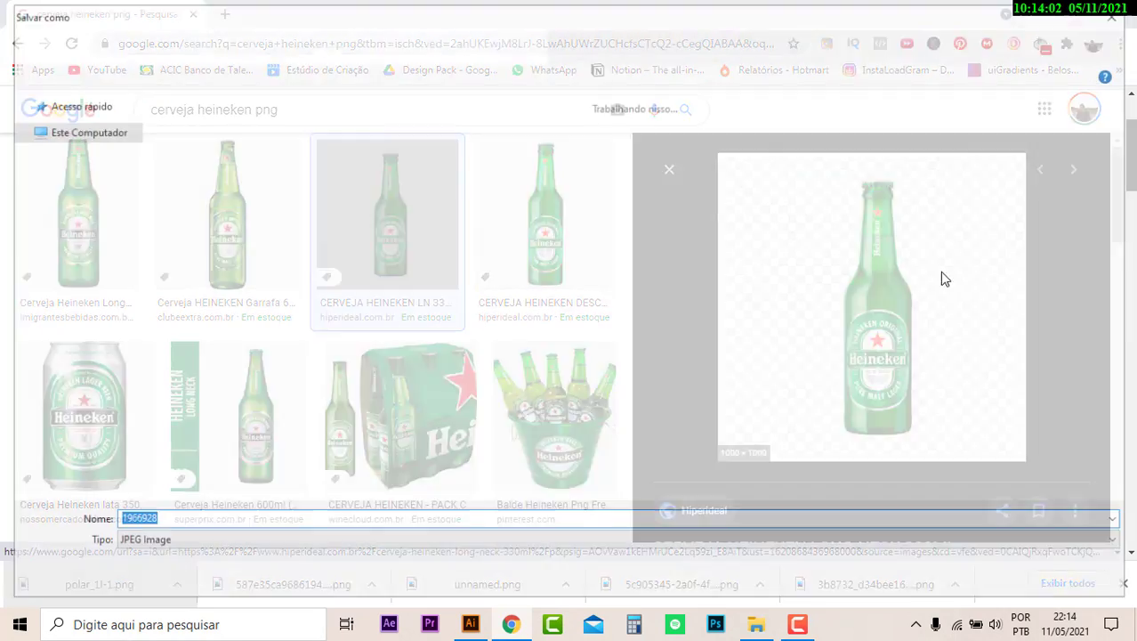
{"action": "key", "text": "Return"}
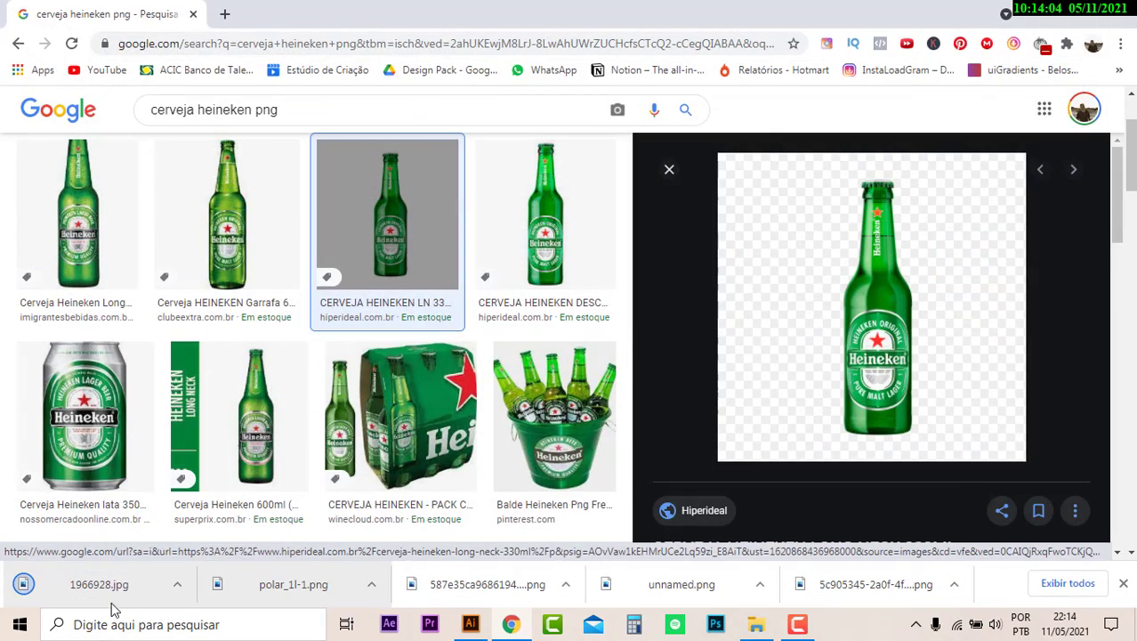
{"action": "mouse_move", "coordinate": [97, 584]}
{"action": "left_mouse_down"}
{"action": "mouse_move", "coordinate": [142, 583]}
{"action": "mouse_move", "coordinate": [622, 131]}
{"action": "left_mouse_up"}
Preview other Heineken bottle images, including the 600ml garrafa, then return to Illustrator
{"action": "left_click", "coordinate": [632, 120]}
{"action": "left_click", "coordinate": [109, 223]}
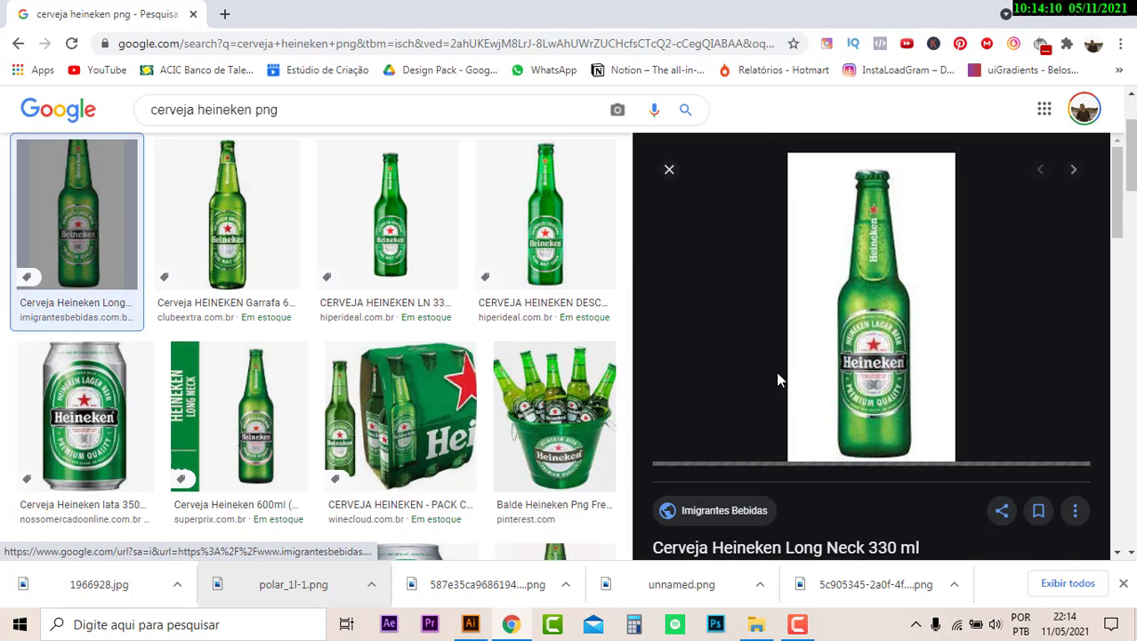
{"action": "mouse_move", "coordinate": [871, 307]}
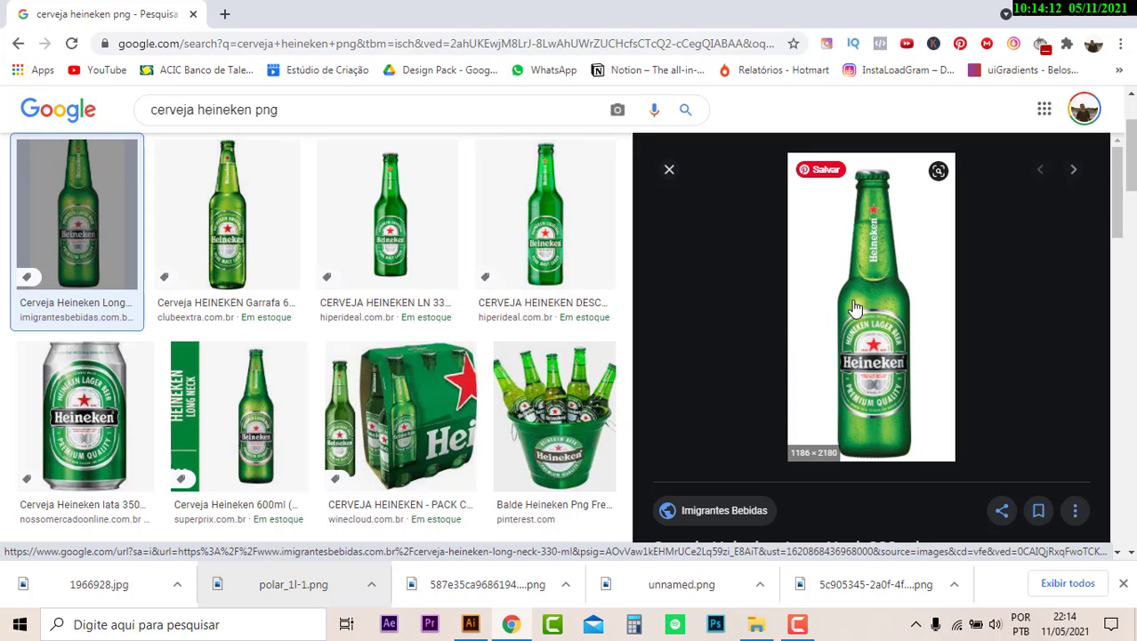
{"action": "left_click", "coordinate": [297, 254]}
{"action": "scroll", "coordinate": [650, 291], "scroll_direction": "down", "scroll_amount": 1}
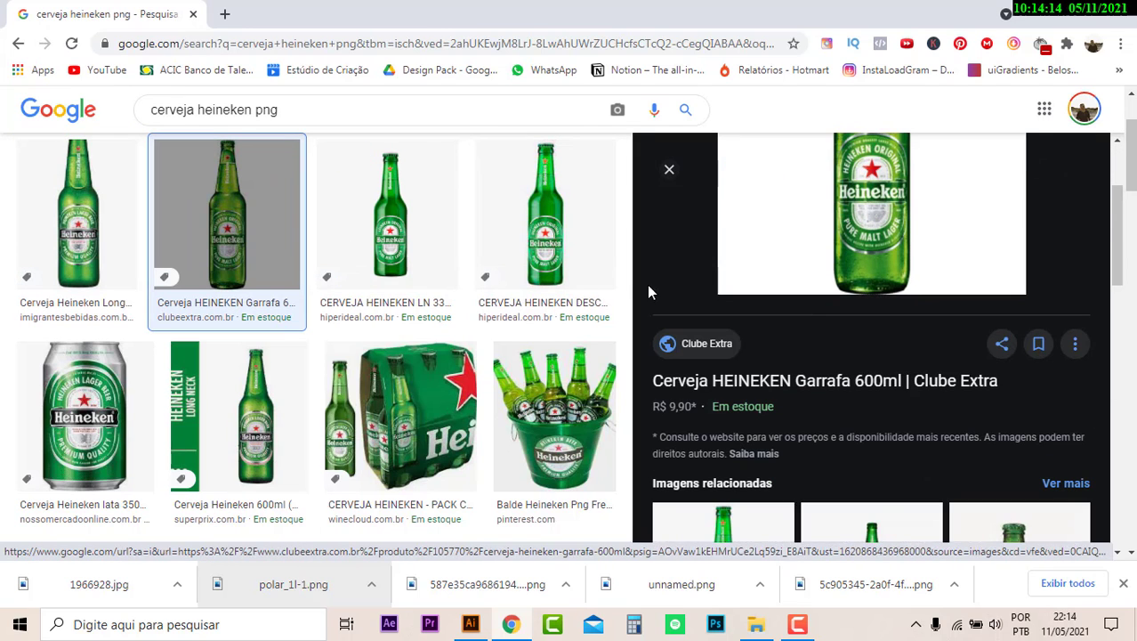
{"action": "scroll", "coordinate": [223, 374], "scroll_direction": "down", "scroll_amount": 2}
{"action": "left_click", "coordinate": [568, 431]}
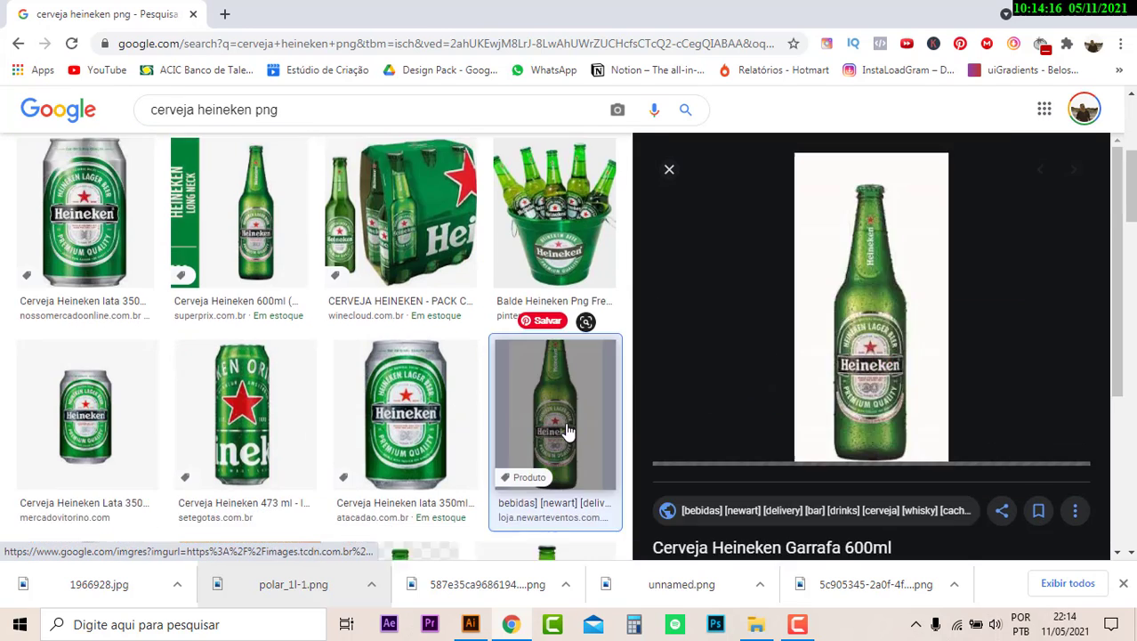
{"action": "scroll", "coordinate": [779, 356], "scroll_direction": "down", "scroll_amount": 3}
{"action": "scroll", "coordinate": [762, 479], "scroll_direction": "down", "scroll_amount": 2}
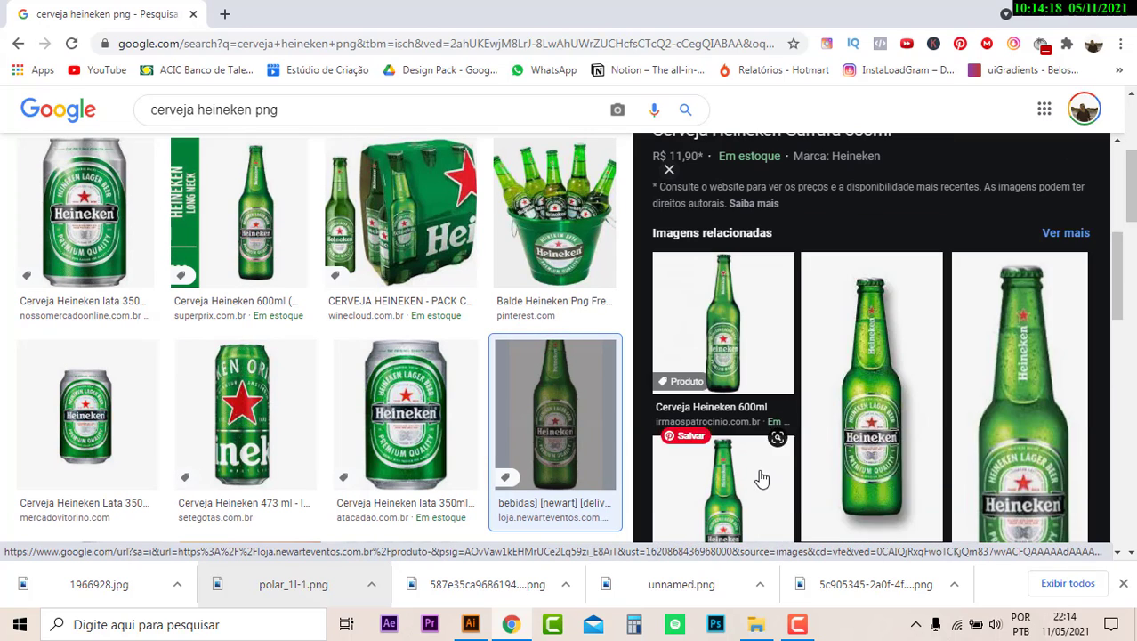
{"action": "left_click", "coordinate": [745, 366]}
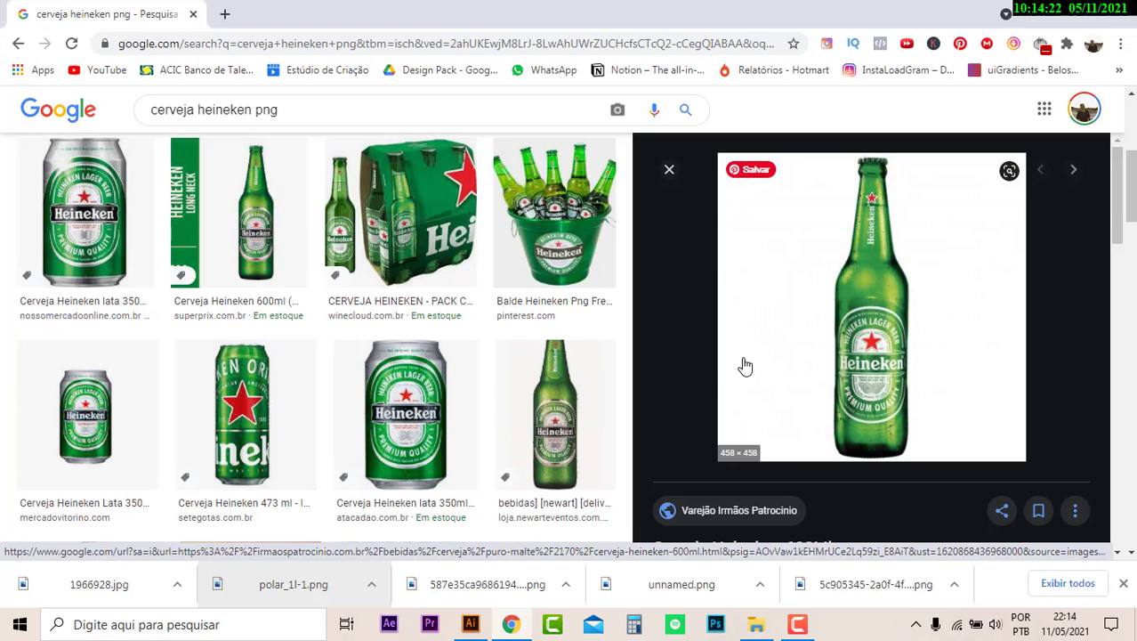
{"action": "scroll", "coordinate": [267, 383], "scroll_direction": "down", "scroll_amount": 2}
{"action": "scroll", "coordinate": [269, 372], "scroll_direction": "up", "scroll_amount": 4}
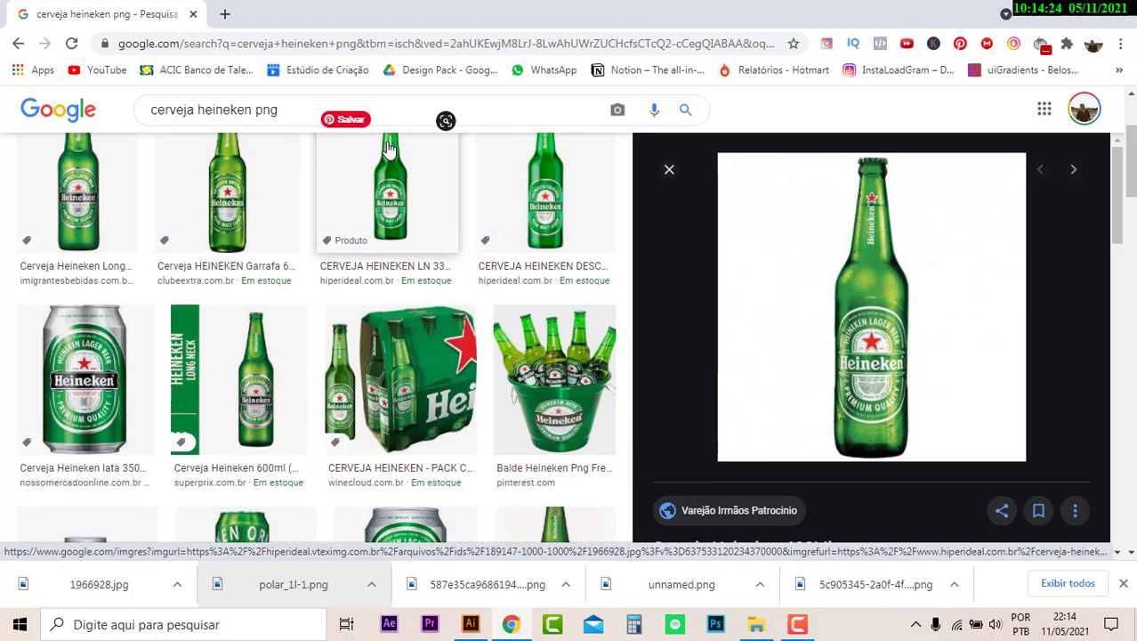
{"action": "left_click", "coordinate": [514, 626]}
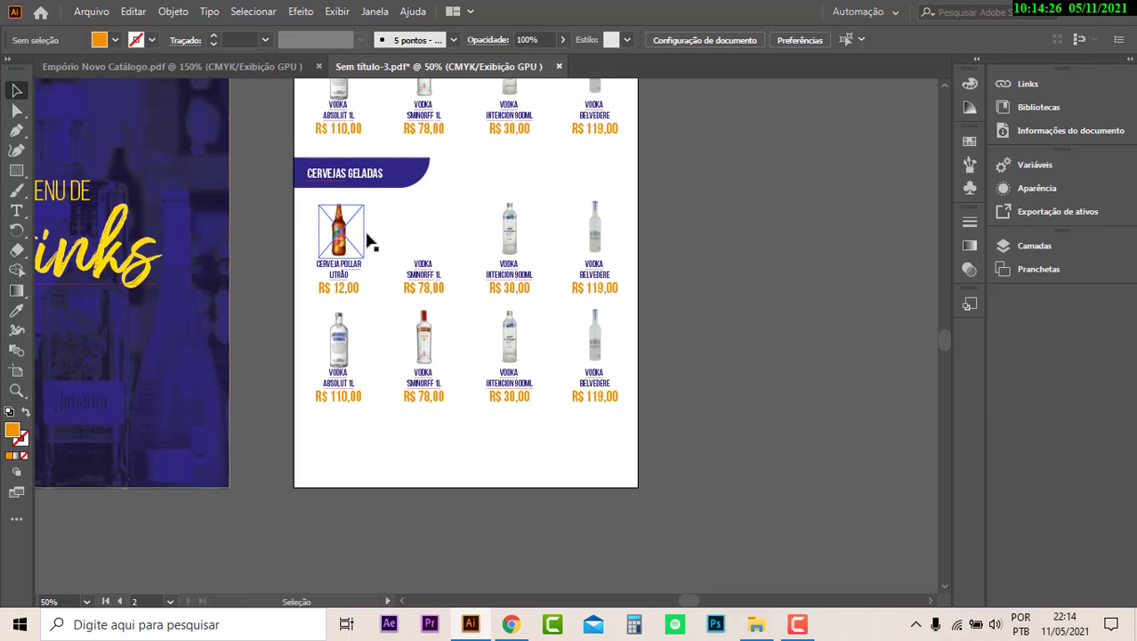
Place the Heineken bottle image from CLIENTES > Mercado tocantins > Materiais onto the page
{"action": "left_click", "coordinate": [92, 12]}
{"action": "left_click", "coordinate": [116, 280]}
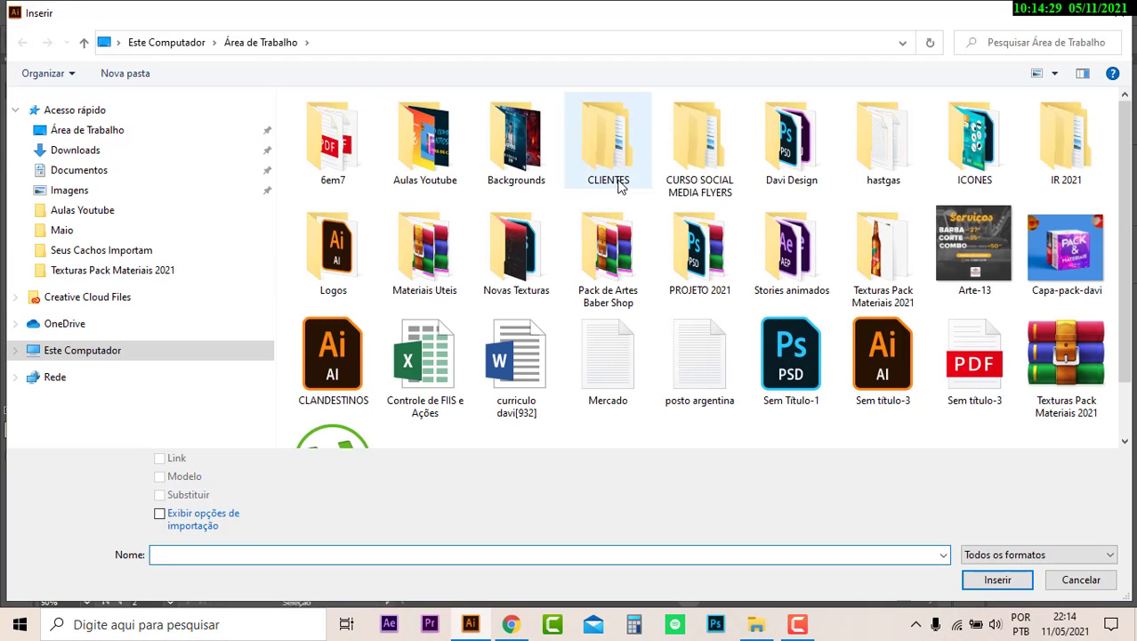
{"action": "double_click", "coordinate": [620, 183]}
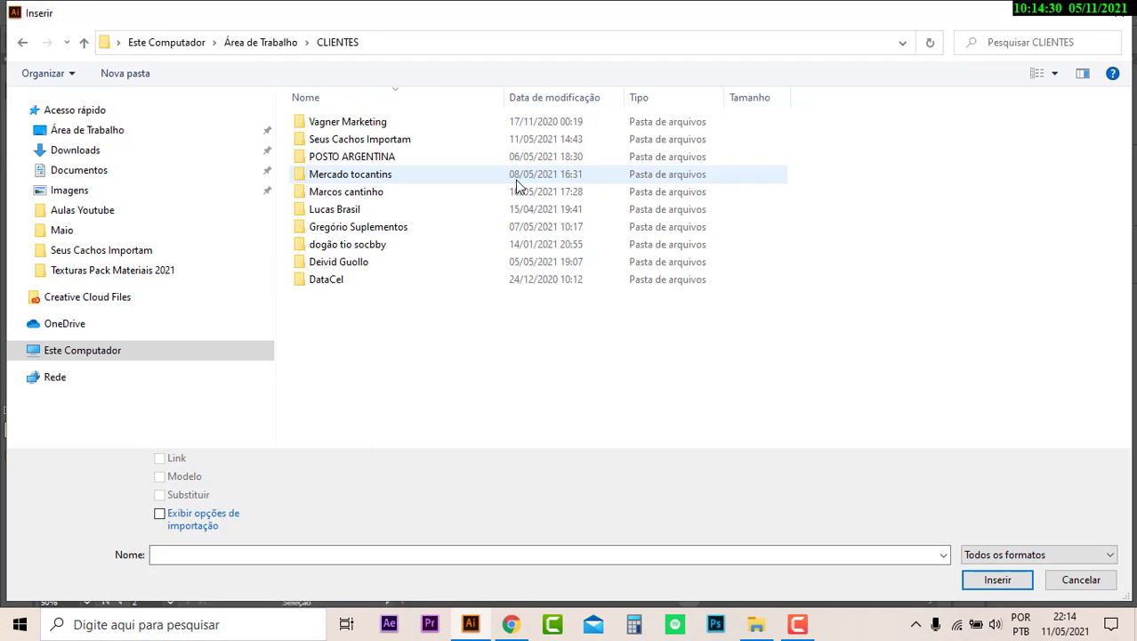
{"action": "double_click", "coordinate": [360, 173]}
{"action": "double_click", "coordinate": [426, 143]}
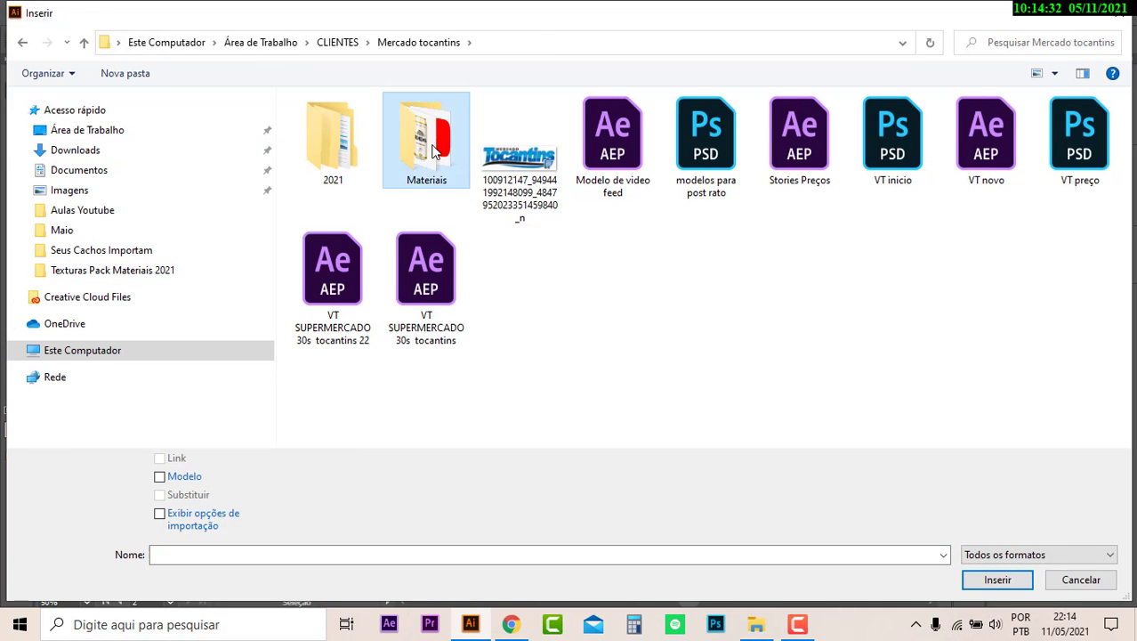
{"action": "left_click", "coordinate": [608, 142]}
{"action": "left_click", "coordinate": [996, 580]}
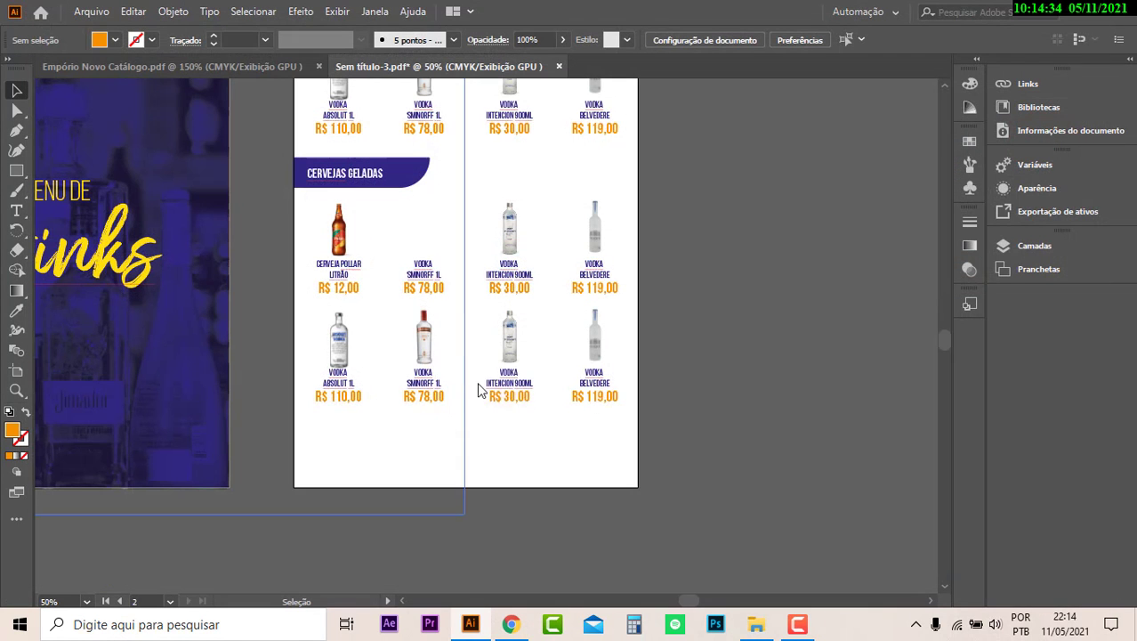
{"action": "left_click", "coordinate": [357, 195]}
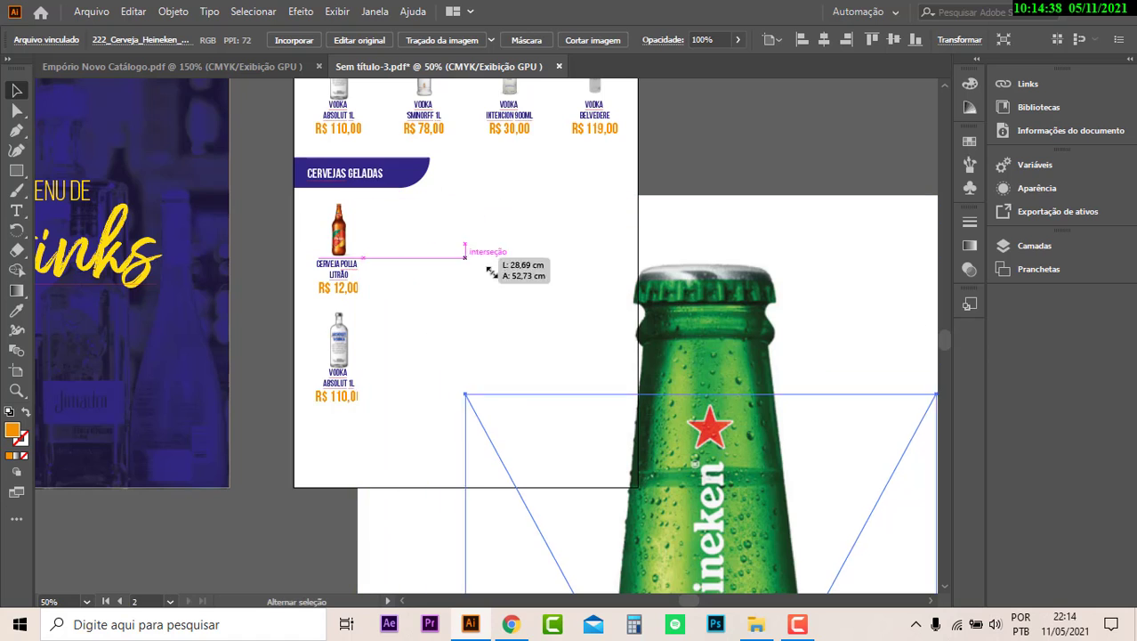
Scale the Heineken bottle to match the others and move it above R$ 78,00
{"action": "left_click_drag", "start_coordinate": [356, 198], "coordinate": [591, 376]}
{"action": "scroll", "coordinate": [622, 369], "scroll_direction": "down", "scroll_amount": 3}
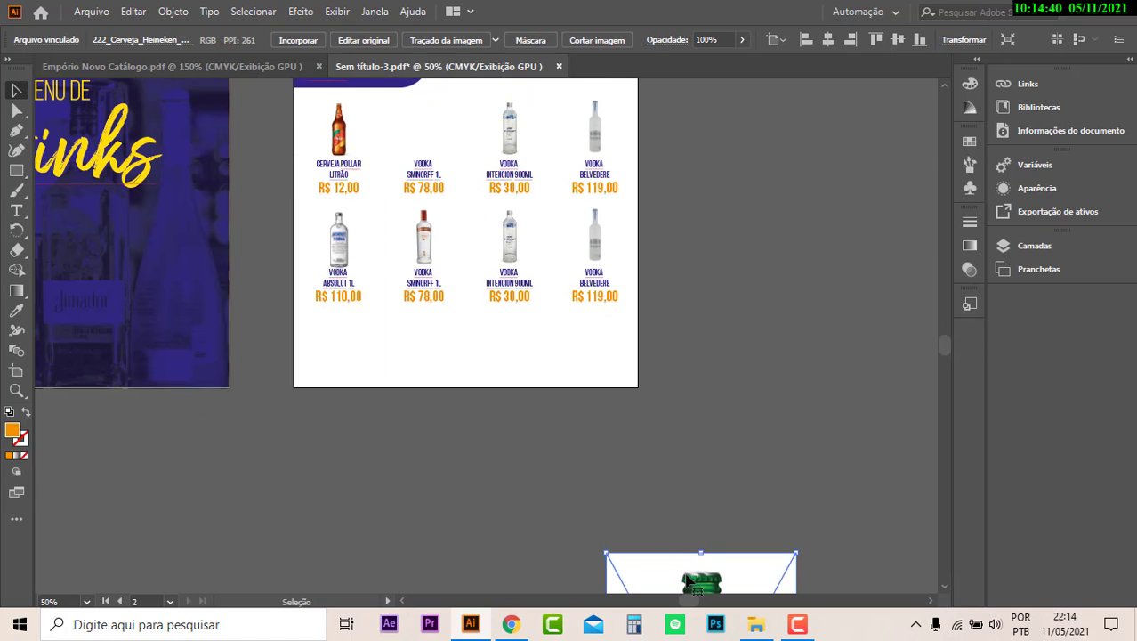
{"action": "left_click_drag", "start_coordinate": [690, 580], "coordinate": [408, 133]}
{"action": "left_click_drag", "start_coordinate": [515, 434], "coordinate": [449, 271]}
{"action": "scroll", "coordinate": [450, 272], "scroll_direction": "up", "scroll_amount": 3}
{"action": "left_click_drag", "start_coordinate": [447, 385], "coordinate": [407, 381]}
{"action": "scroll", "coordinate": [408, 381], "scroll_direction": "up", "scroll_amount": 3}
{"action": "scroll", "coordinate": [393, 360], "scroll_direction": "up", "scroll_amount": 2}
{"action": "scroll", "coordinate": [374, 383], "scroll_direction": "up", "scroll_amount": 2}
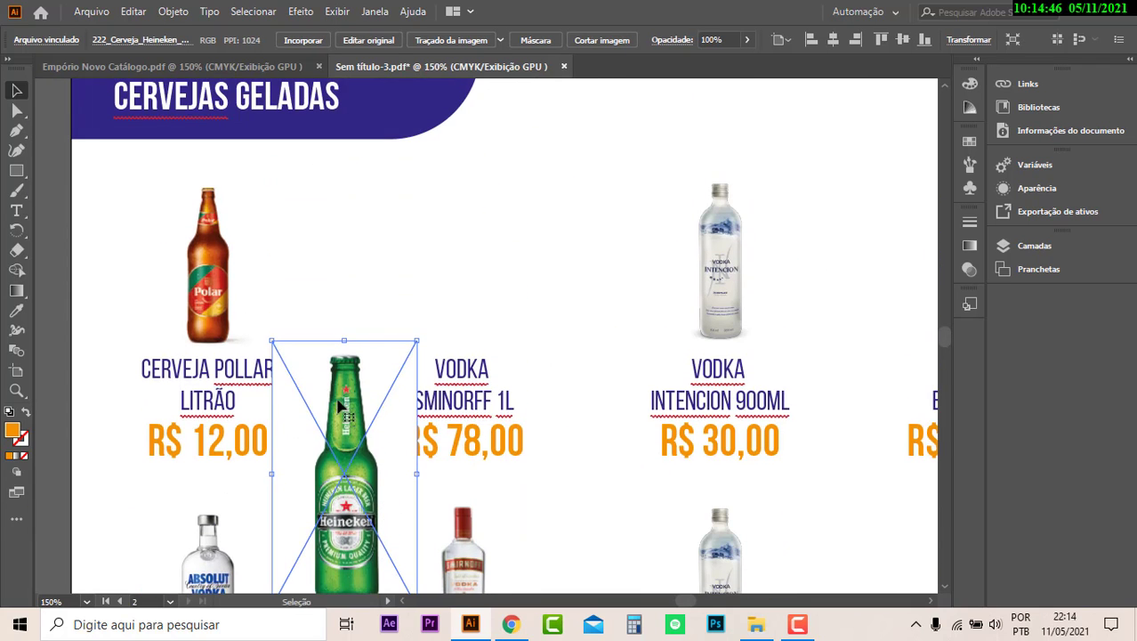
{"action": "left_click_drag", "start_coordinate": [340, 407], "coordinate": [470, 255]}
{"action": "left_click_drag", "start_coordinate": [532, 398], "coordinate": [511, 354]}
{"action": "left_click_drag", "start_coordinate": [464, 303], "coordinate": [465, 283]}
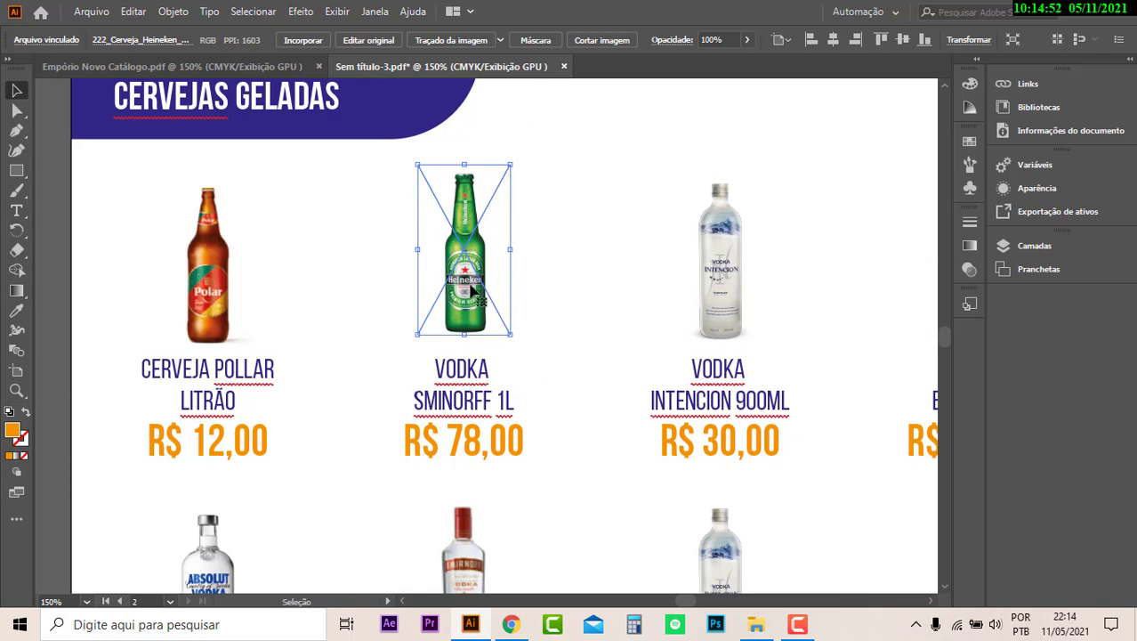
Nudge the Heineken bottle two steps left to centre it in the slot
{"action": "left_click", "coordinate": [560, 313]}
{"action": "left_click", "coordinate": [458, 290]}
{"action": "scroll", "coordinate": [561, 302], "scroll_direction": "down", "scroll_amount": 2, "text": "alt"}
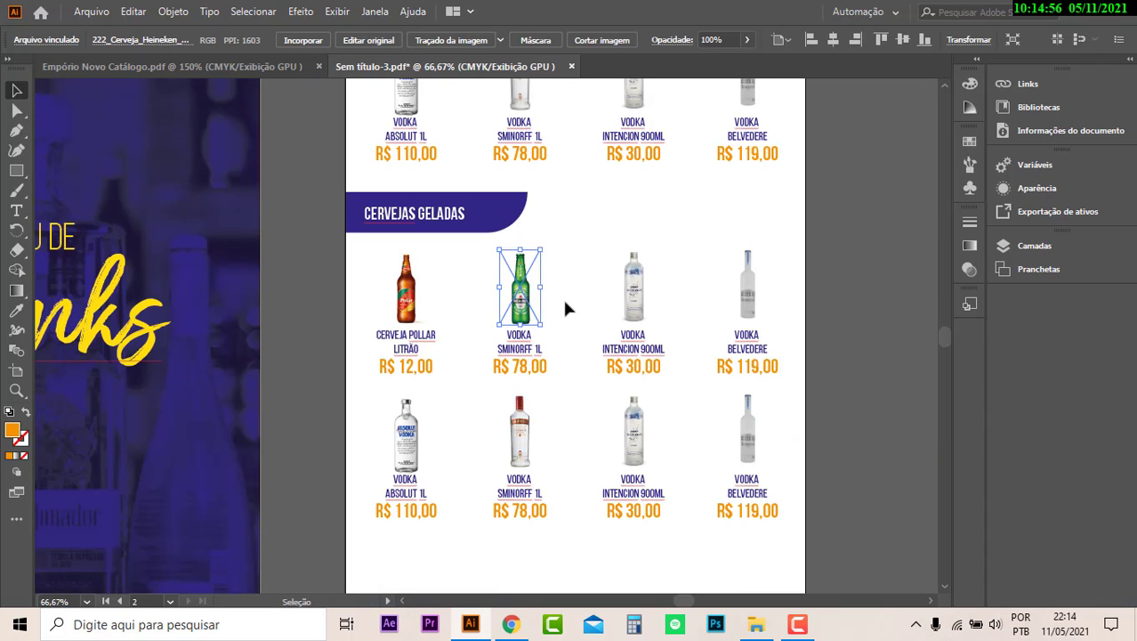
{"action": "left_click", "coordinate": [564, 303]}
{"action": "left_click", "coordinate": [528, 303]}
{"action": "key", "text": "Left"}
{"action": "key", "text": "Left"}
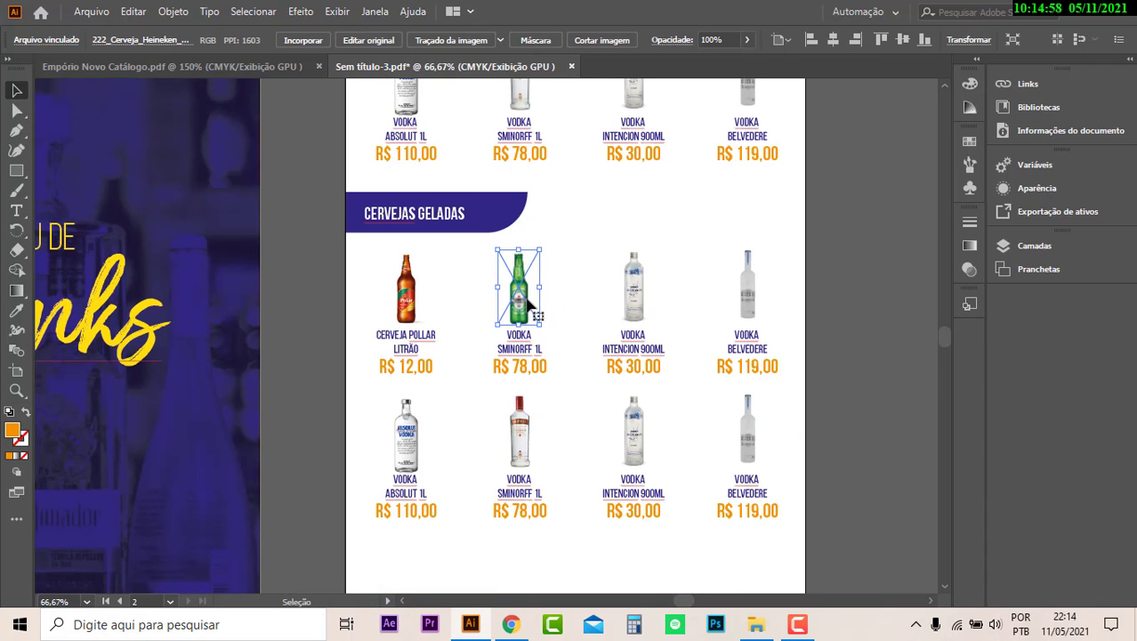
{"action": "key", "text": "Left"}
{"action": "key", "text": "Left"}
{"action": "left_click", "coordinate": [573, 290]}
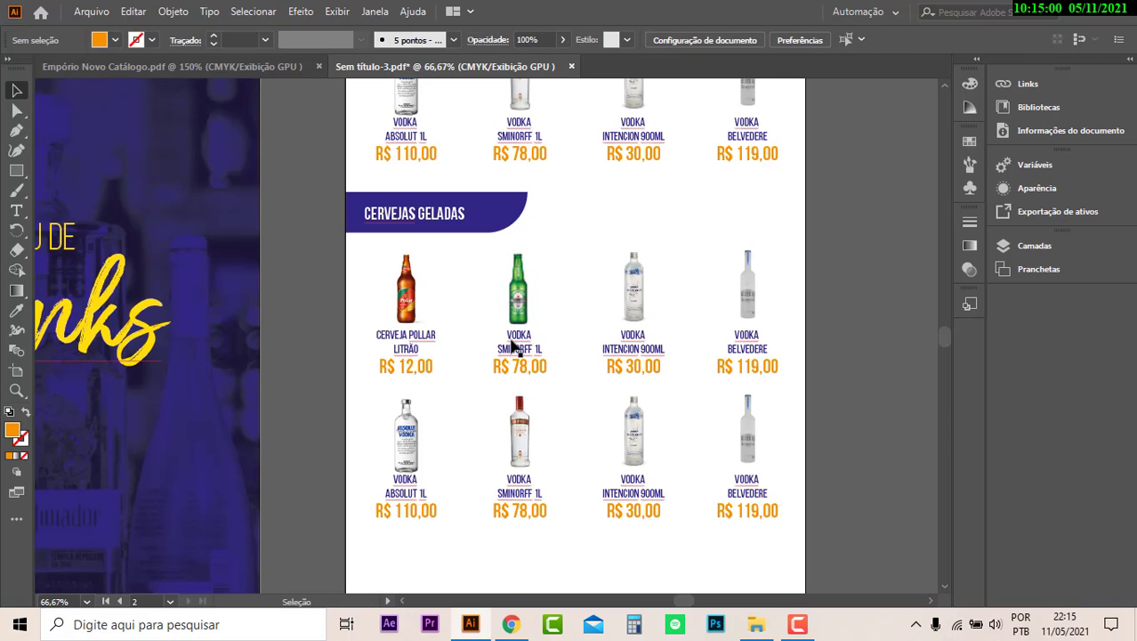
{"action": "left_click", "coordinate": [513, 345]}
Replace the VODKA SMINORFF 1L caption with CERVEJA HEINEKEN 350ML, then zoom out to both pages
{"action": "double_click", "coordinate": [512, 338]}
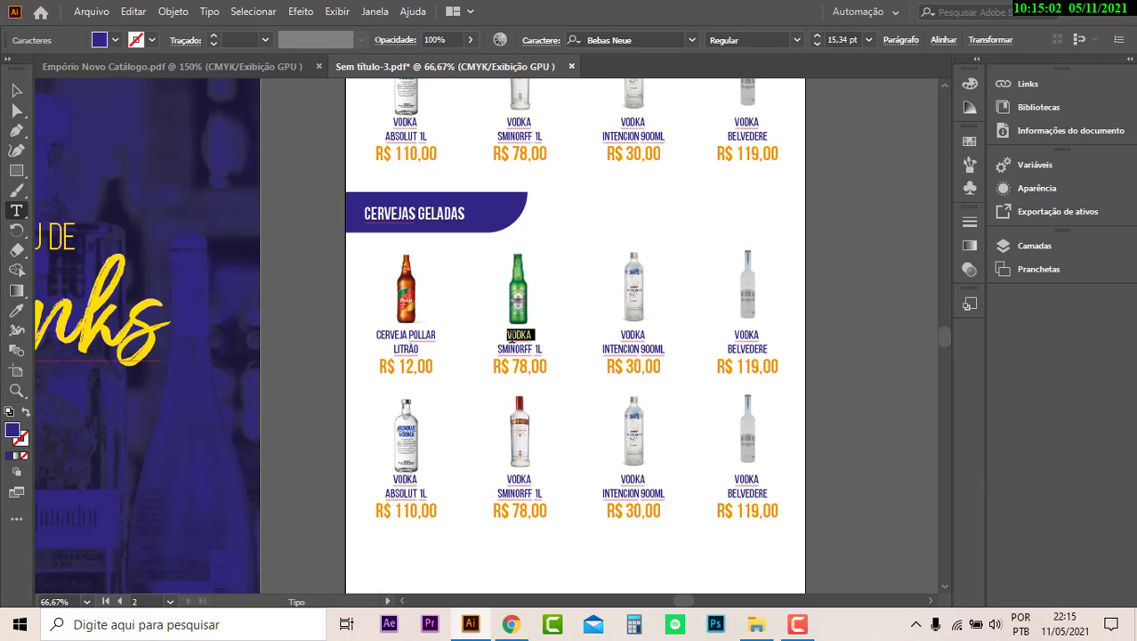
{"action": "type", "text": "A HEINEKEN"}
{"action": "type", "text": "350ML"}
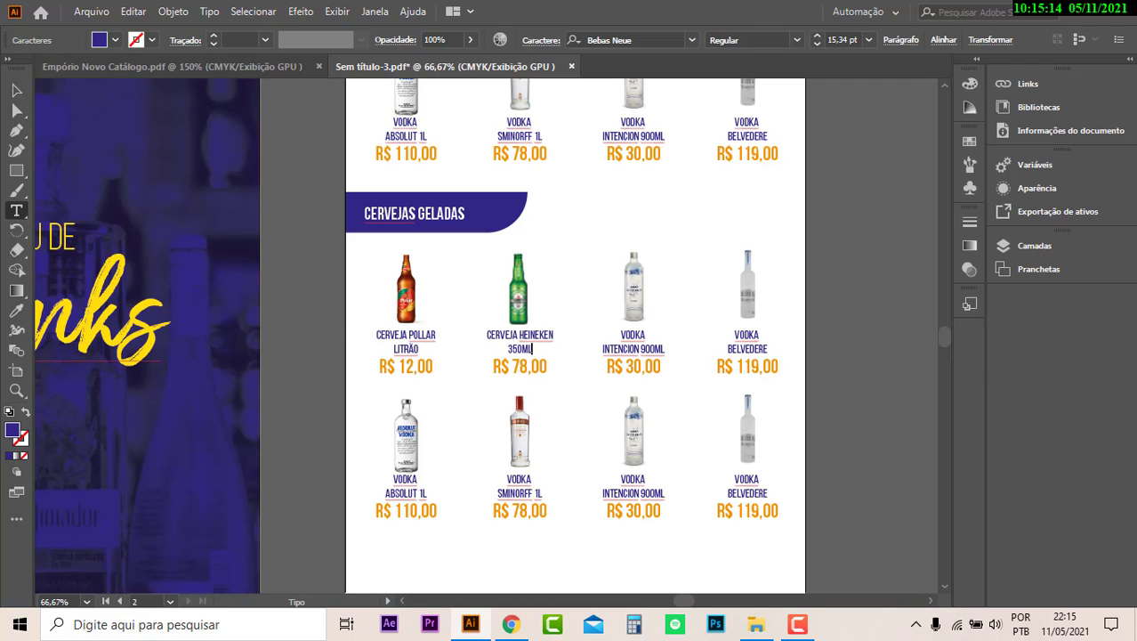
{"action": "left_click", "coordinate": [15, 89]}
{"action": "left_click", "coordinate": [840, 318]}
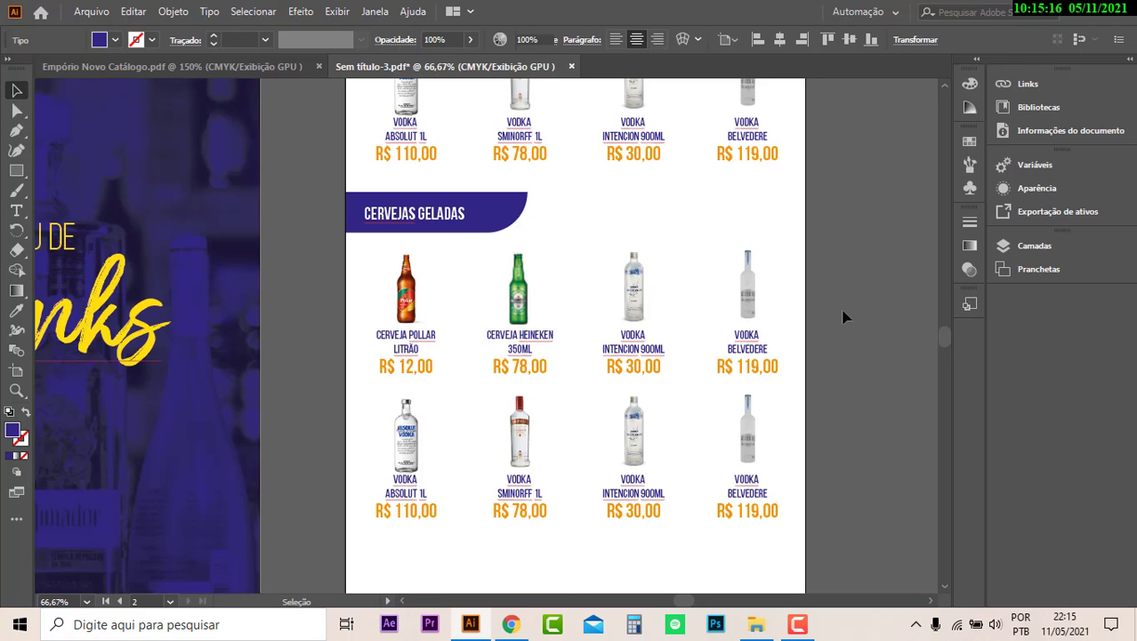
{"action": "key", "text": "ctrl+minus"}
{"action": "scroll", "coordinate": [829, 333], "scroll_direction": "down", "scroll_amount": 1, "text": "alt"}
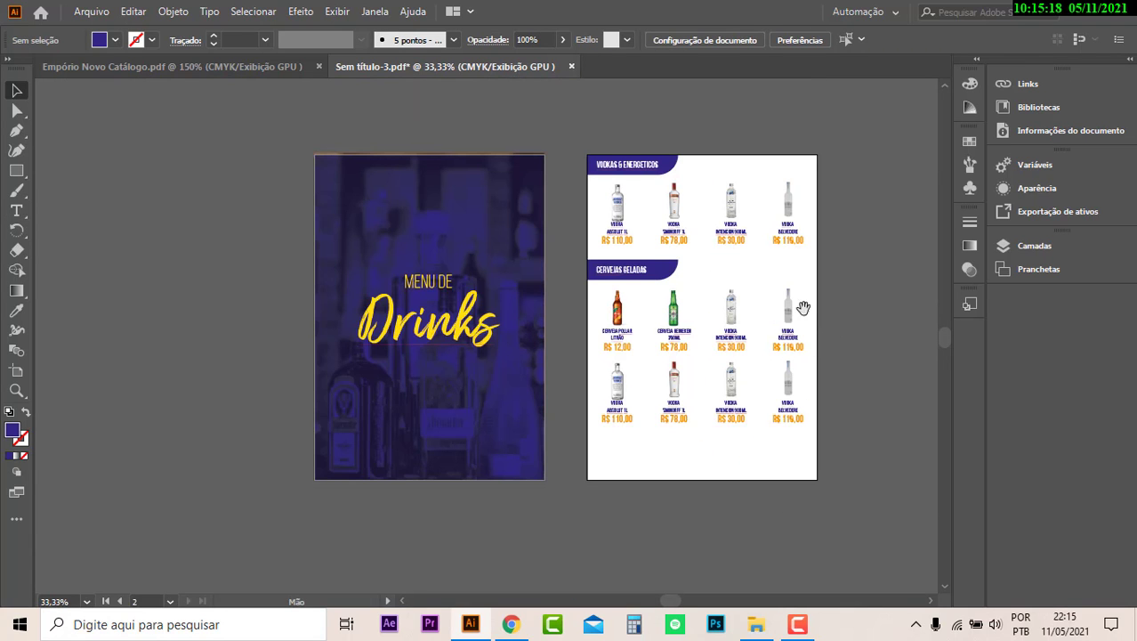
Draw a rectangle spanning the full width of the drinks page bottom as the purple footer
{"action": "left_click_drag", "start_coordinate": [802, 305], "coordinate": [675, 270]}
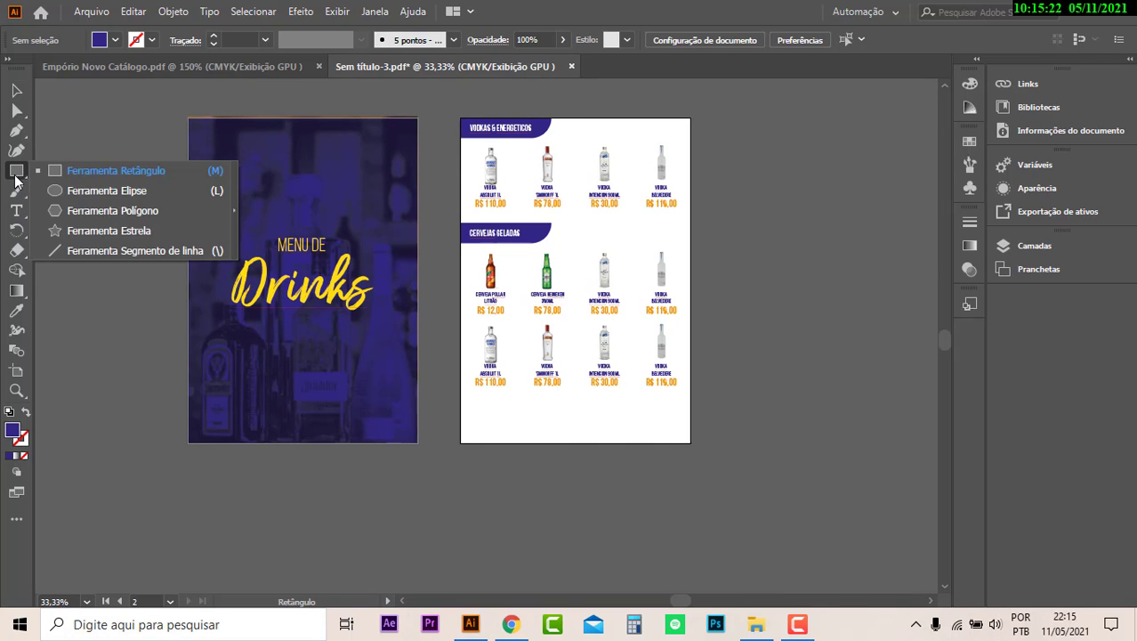
{"action": "left_click_drag", "start_coordinate": [15, 181], "coordinate": [46, 178]}
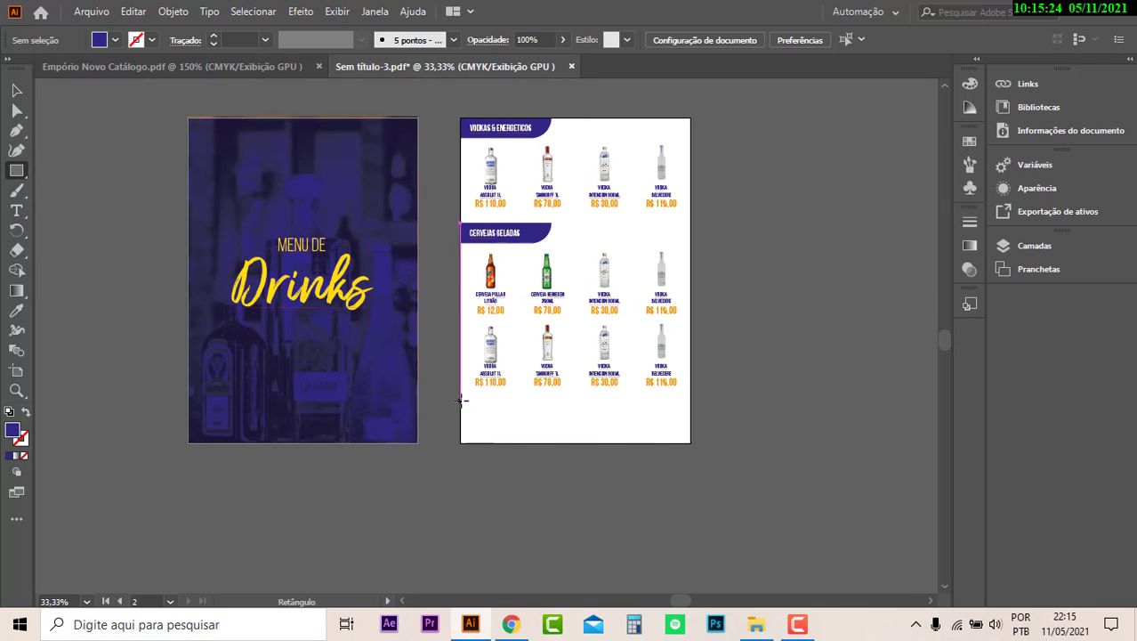
{"action": "left_click_drag", "start_coordinate": [460, 402], "coordinate": [610, 437]}
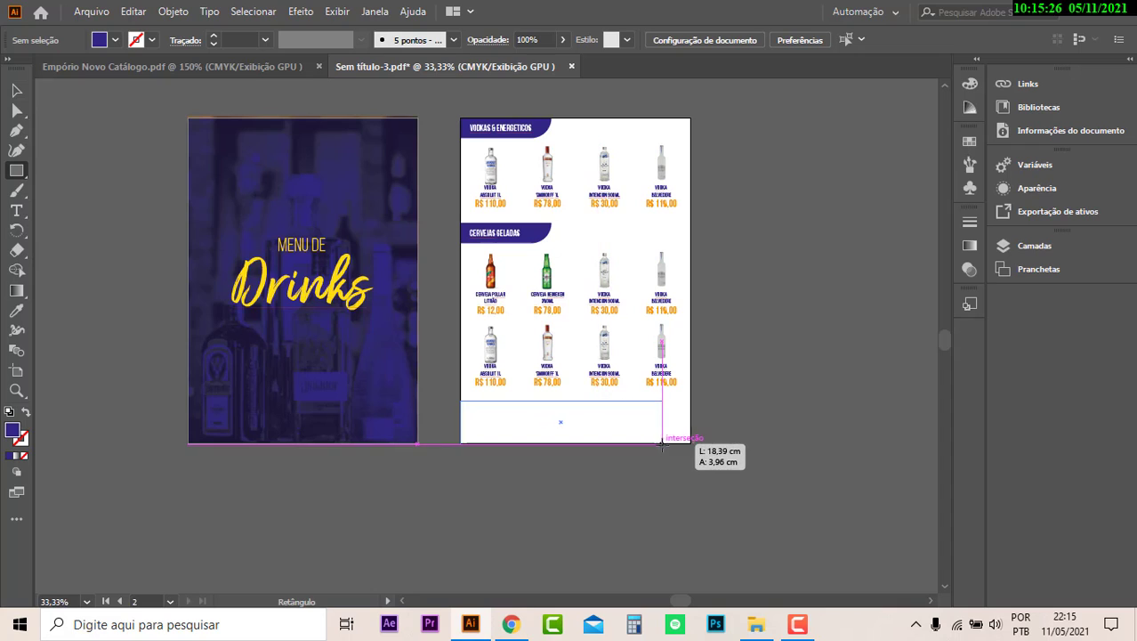
{"action": "left_click_drag", "start_coordinate": [609, 438], "coordinate": [690, 443]}
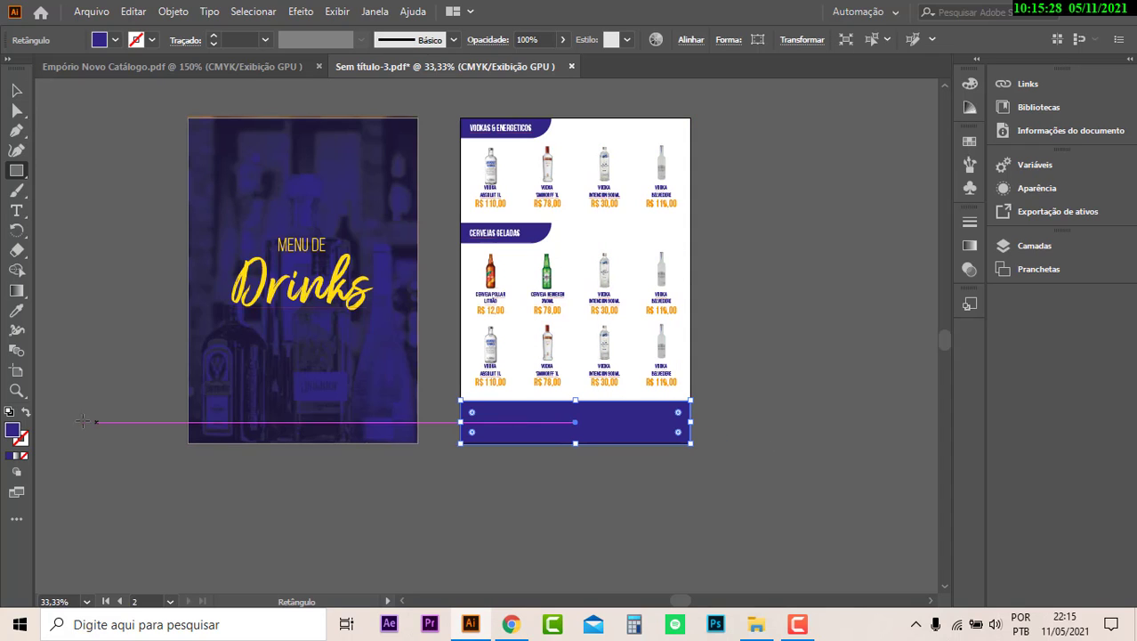
{"action": "left_click", "coordinate": [16, 90]}
{"action": "left_click", "coordinate": [519, 510]}
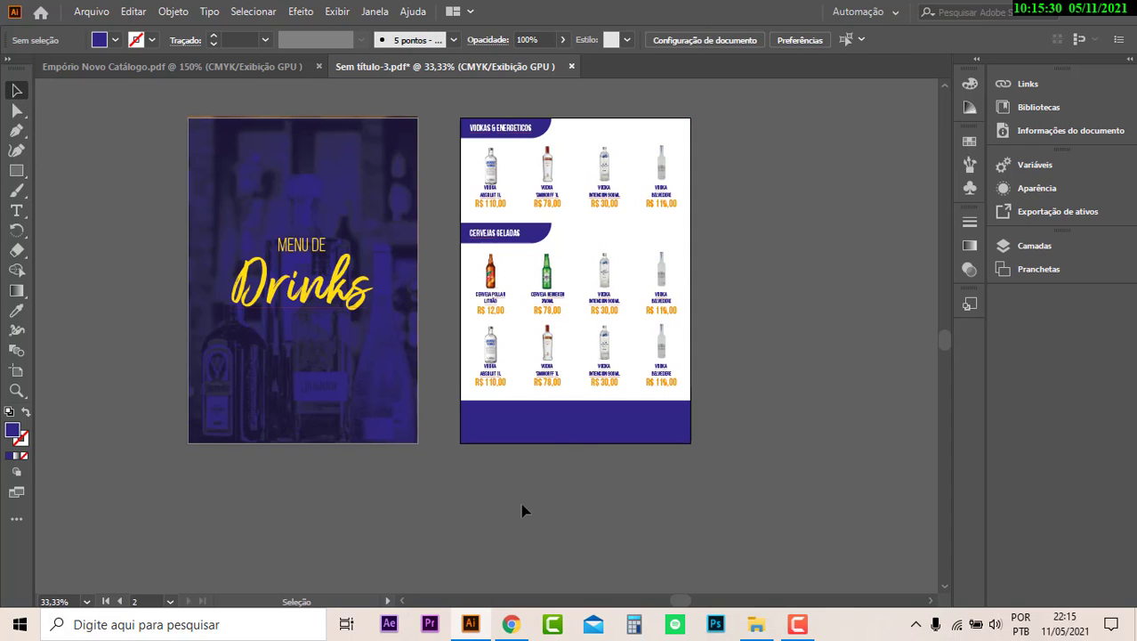
{"action": "scroll", "coordinate": [587, 441], "scroll_direction": "up", "scroll_amount": 1}
{"action": "scroll", "coordinate": [597, 439], "scroll_direction": "up", "scroll_amount": 1}
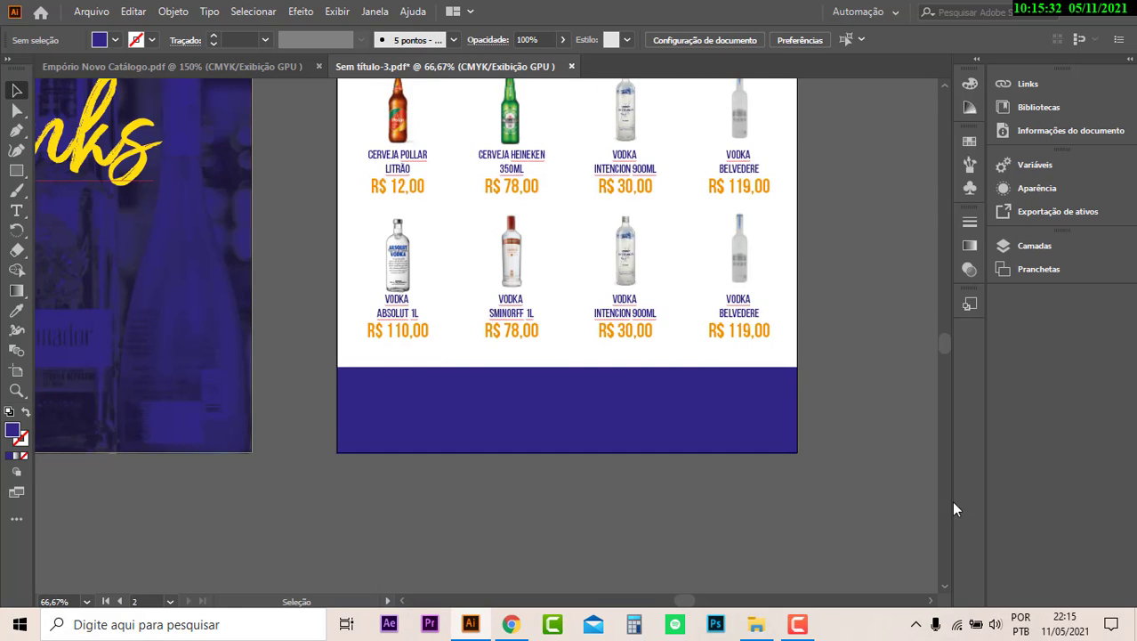
{"action": "scroll", "coordinate": [861, 465], "scroll_direction": "down", "scroll_amount": 1}
{"action": "scroll", "coordinate": [770, 467], "scroll_direction": "right", "scroll_amount": 3}
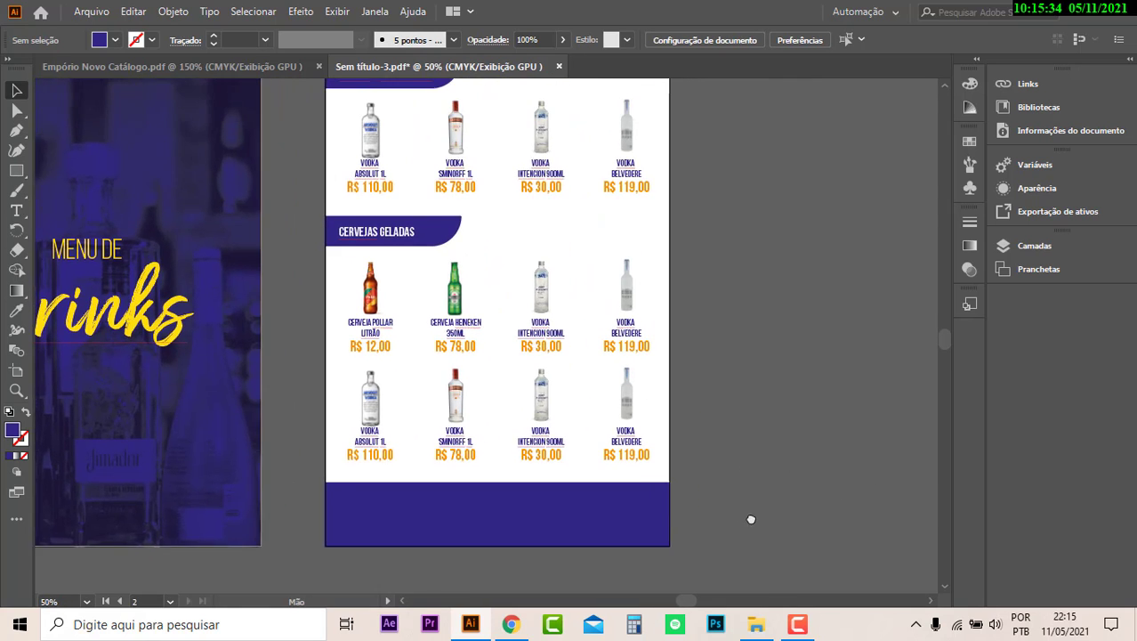
{"action": "scroll", "coordinate": [749, 519], "scroll_direction": "up", "scroll_amount": 3}
{"action": "scroll", "coordinate": [623, 440], "scroll_direction": "down", "scroll_amount": 2}
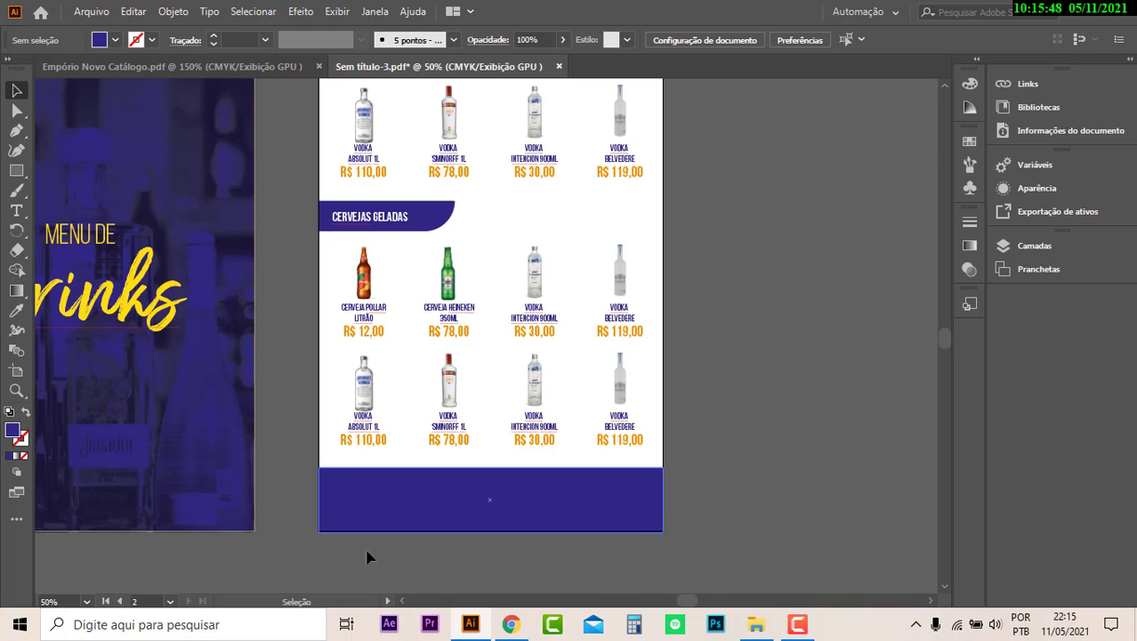
Search Google Images for 'WHASAPP SVG' and open the iconmonstr Whatsapp 1 result
{"action": "left_click", "coordinate": [86, 18]}
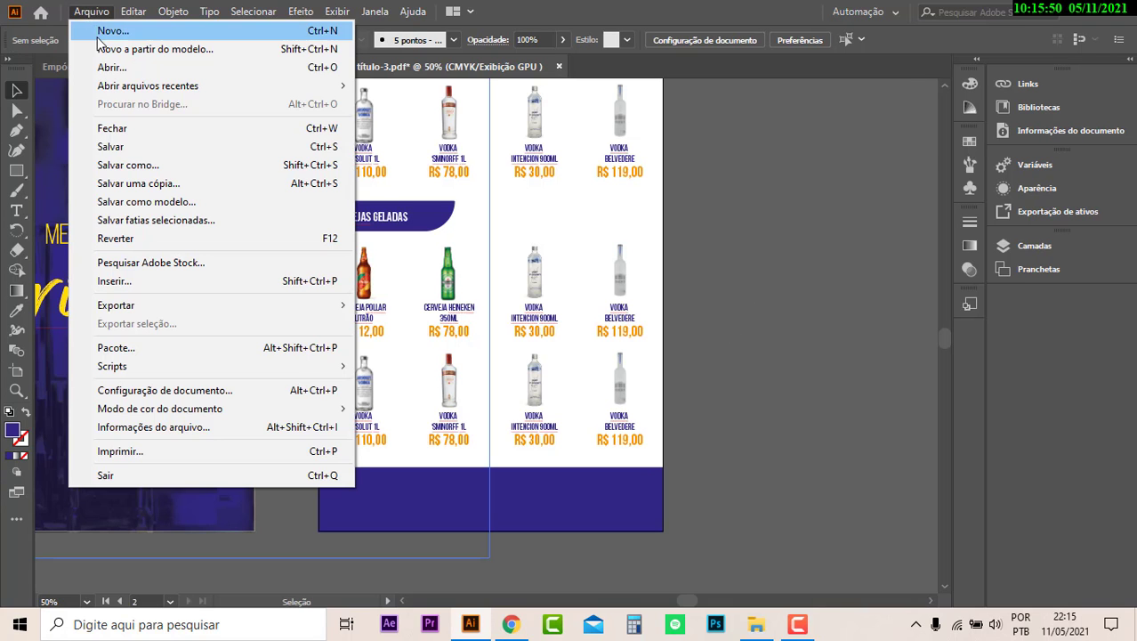
{"action": "left_click", "coordinate": [523, 628]}
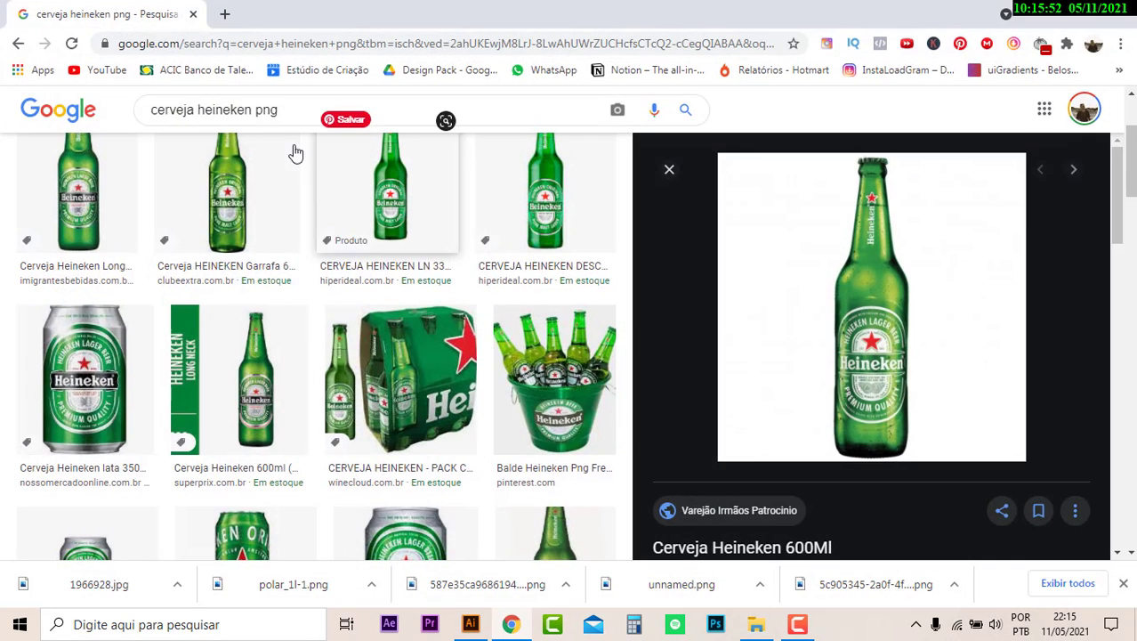
{"action": "left_click", "coordinate": [300, 106]}
{"action": "triple_click", "coordinate": [277, 107]}
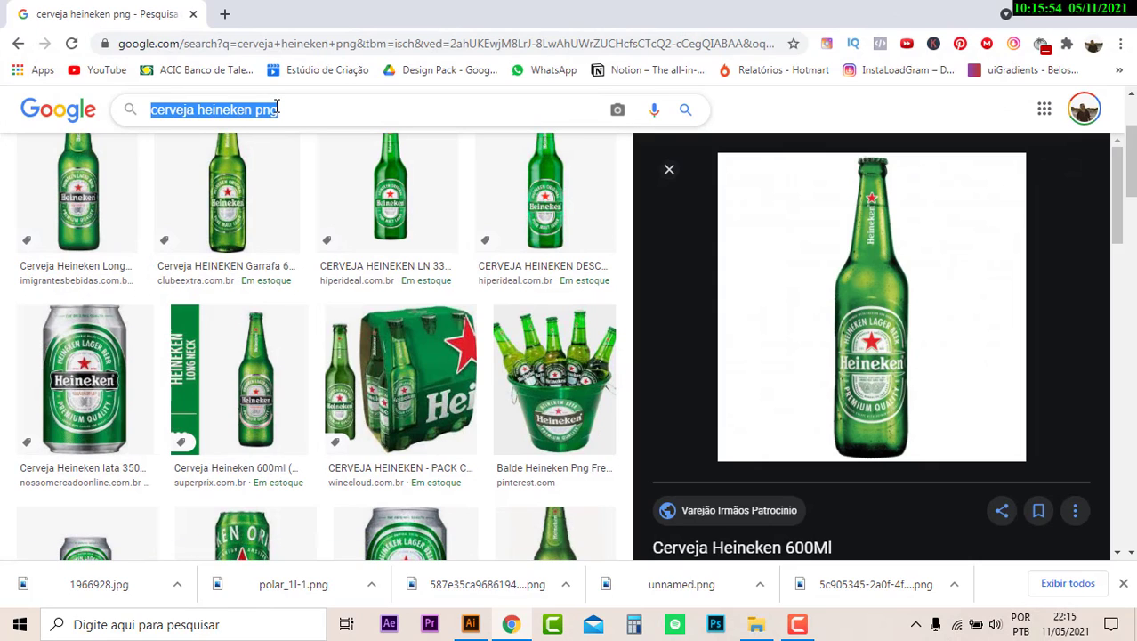
{"action": "type", "text": "W"}
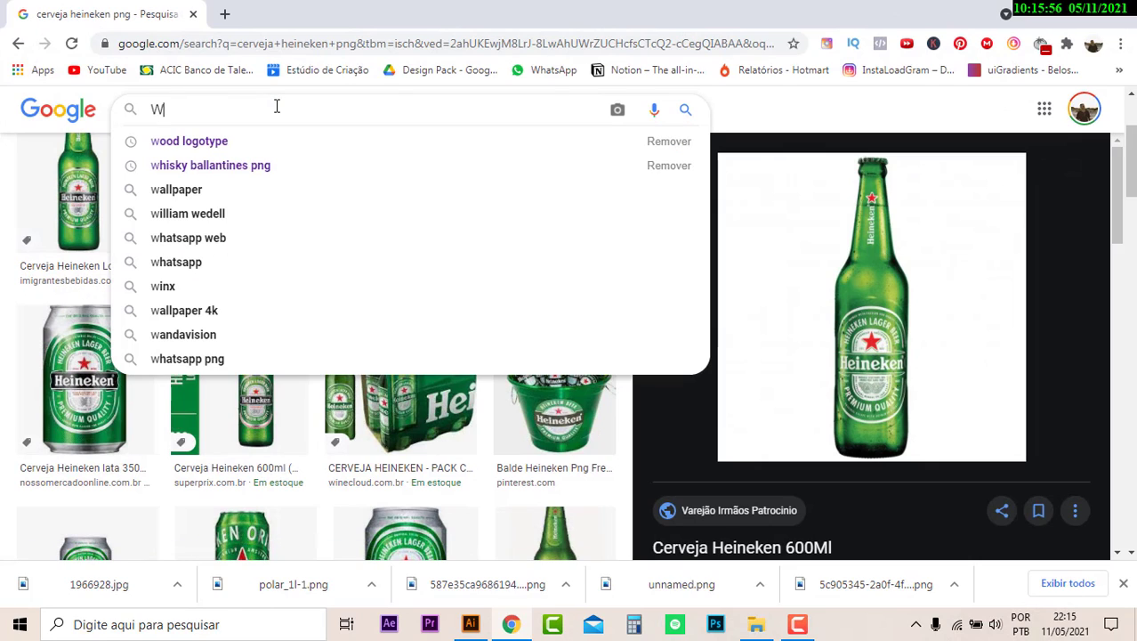
{"action": "type", "text": "HAS"}
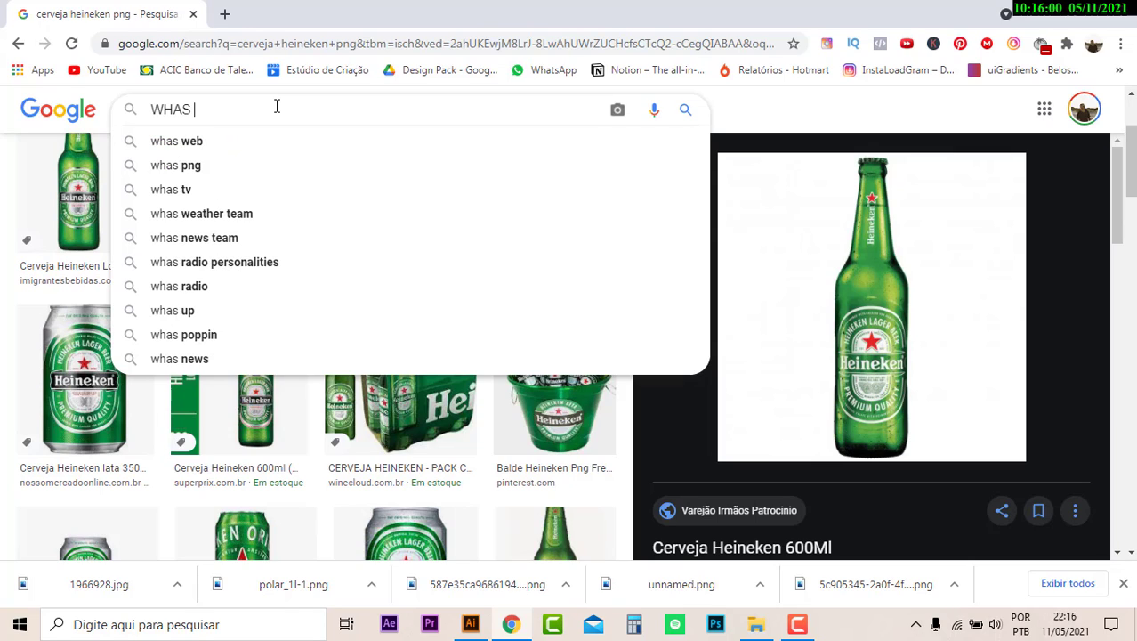
{"action": "type", "text": "APP"}
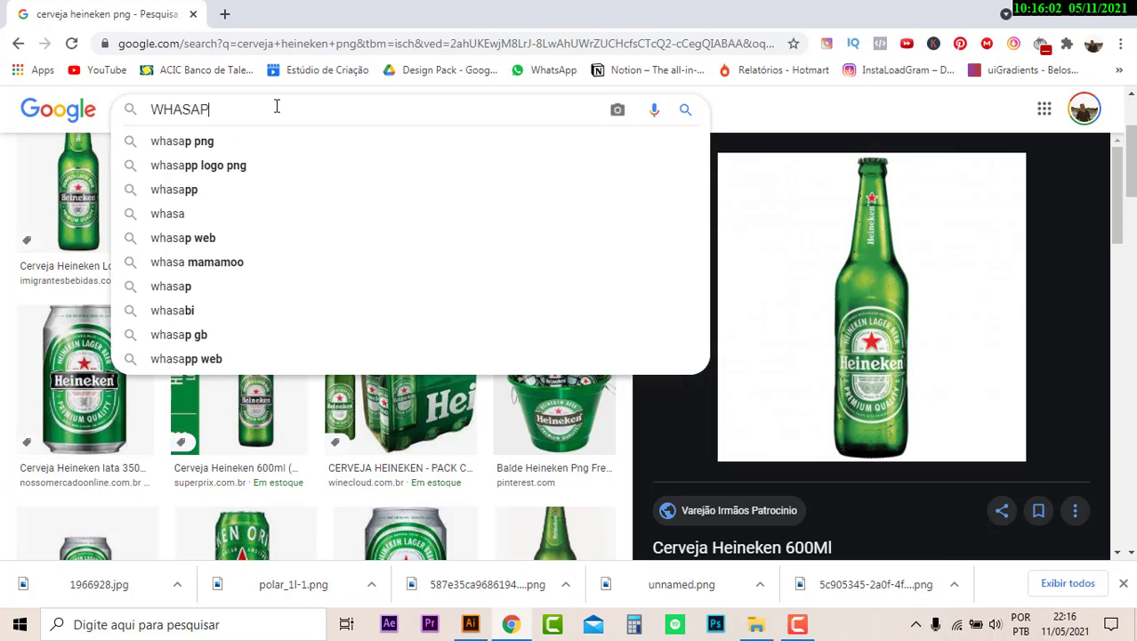
{"action": "type", "text": " SVG"}
{"action": "key", "text": "Return"}
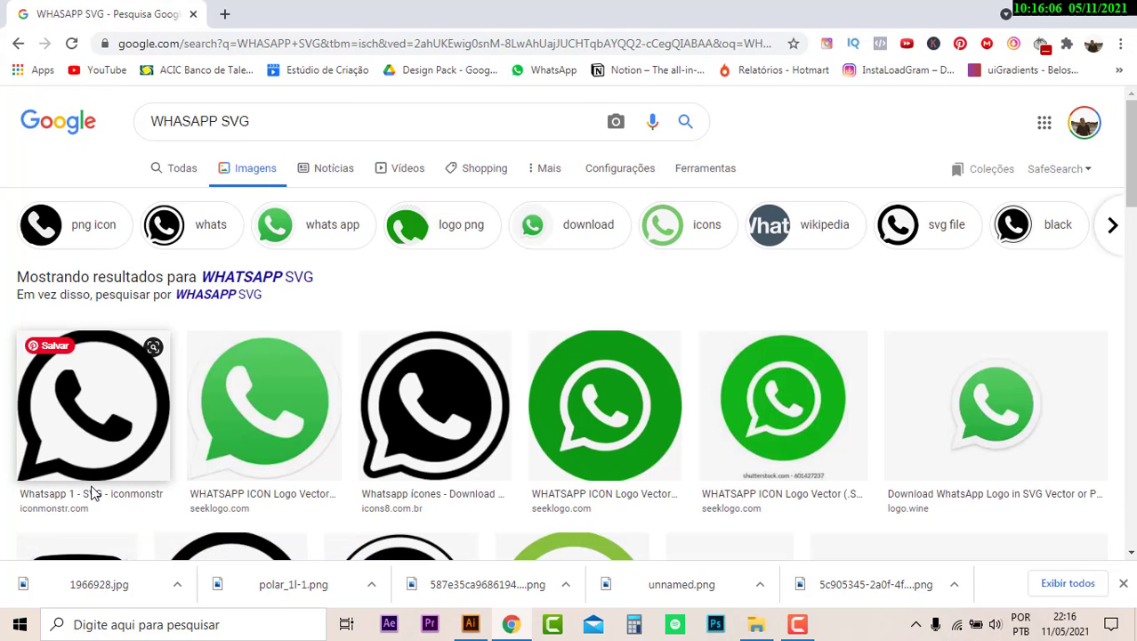
{"action": "left_click", "coordinate": [111, 411]}
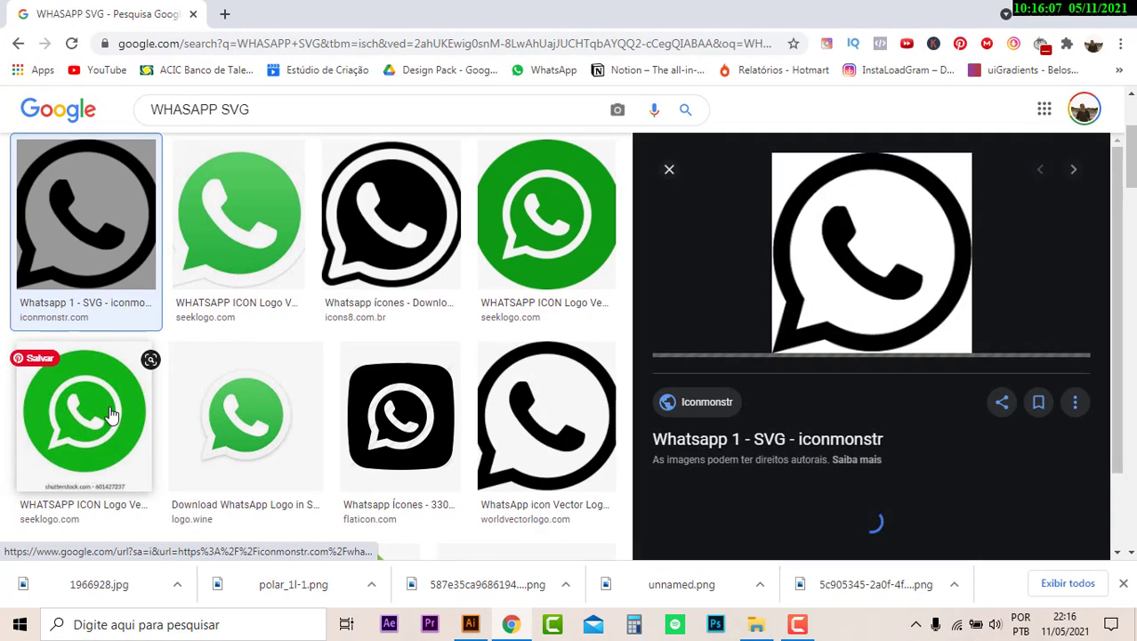
{"action": "left_click", "coordinate": [731, 445]}
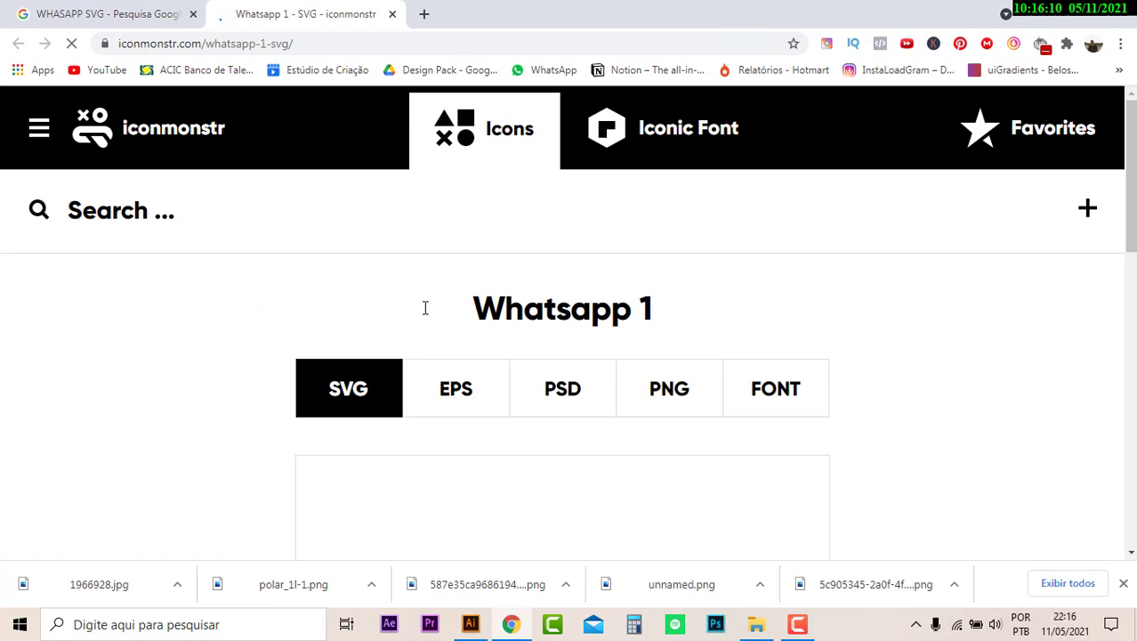
Download the iconmonstr Whatsapp 1 icon as SVG and drag it toward Illustrator
{"action": "scroll", "coordinate": [540, 305], "scroll_direction": "down", "scroll_amount": 3}
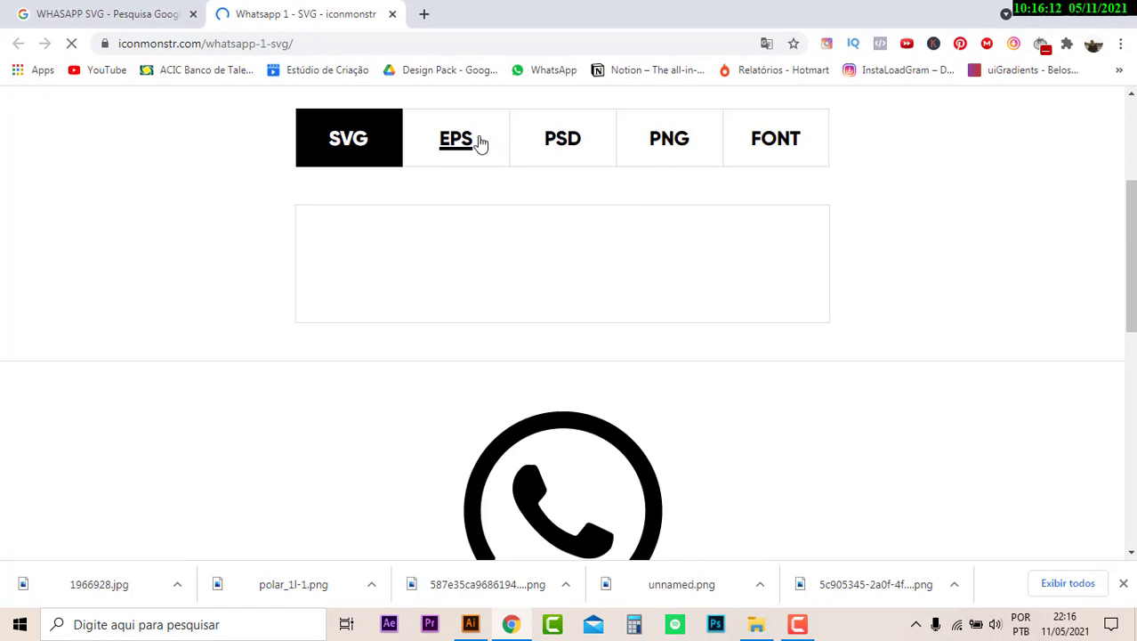
{"action": "scroll", "coordinate": [540, 312], "scroll_direction": "down", "scroll_amount": 3}
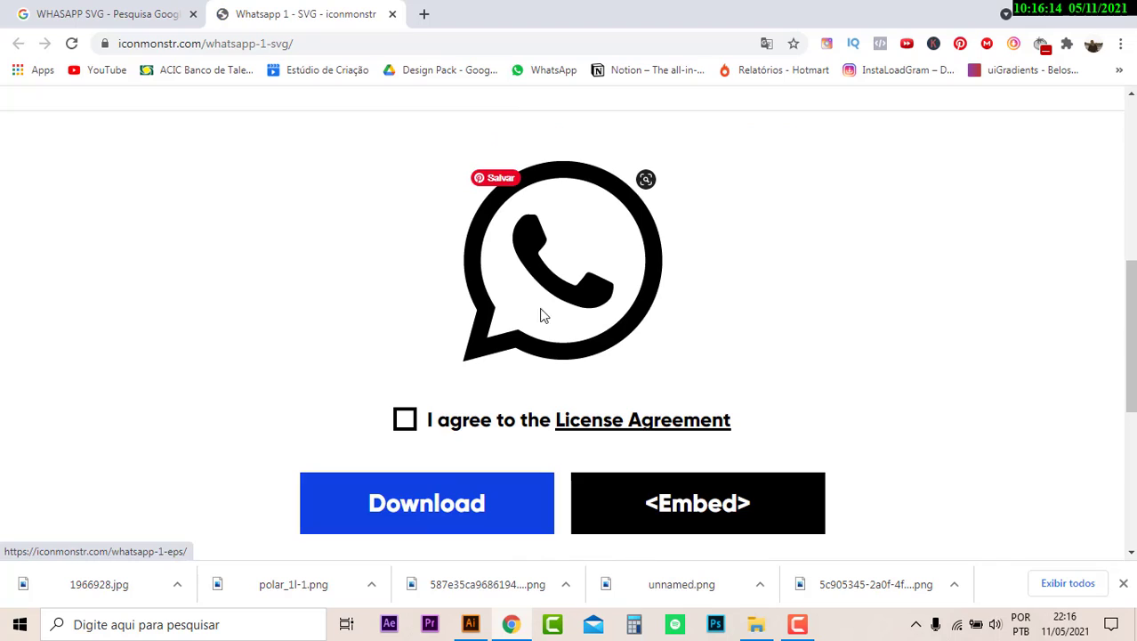
{"action": "left_click", "coordinate": [453, 508]}
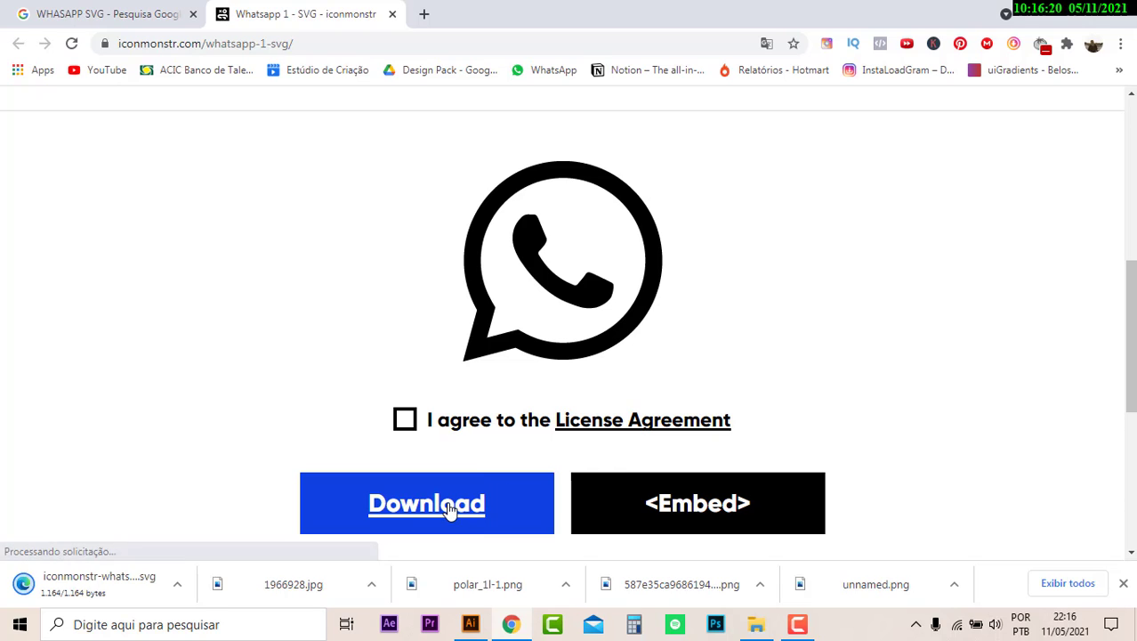
{"action": "mouse_move", "coordinate": [53, 600]}
{"action": "left_mouse_down"}
{"action": "mouse_move", "coordinate": [490, 609]}
{"action": "mouse_move", "coordinate": [480, 625]}
{"action": "left_mouse_up"}
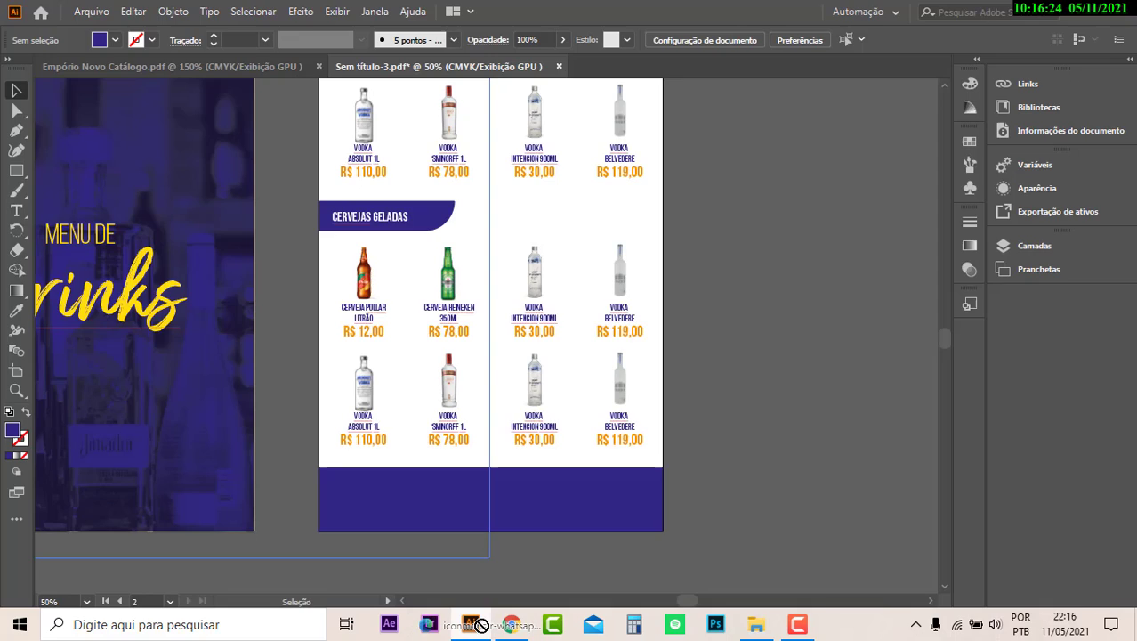
Copy the WhatsApp icon from its SVG into the drinks menu, then close the SVG without saving
{"action": "mouse_move", "coordinate": [629, 378]}
{"action": "left_mouse_down"}
{"action": "mouse_move", "coordinate": [663, 254]}
{"action": "mouse_move", "coordinate": [726, 249]}
{"action": "left_mouse_up"}
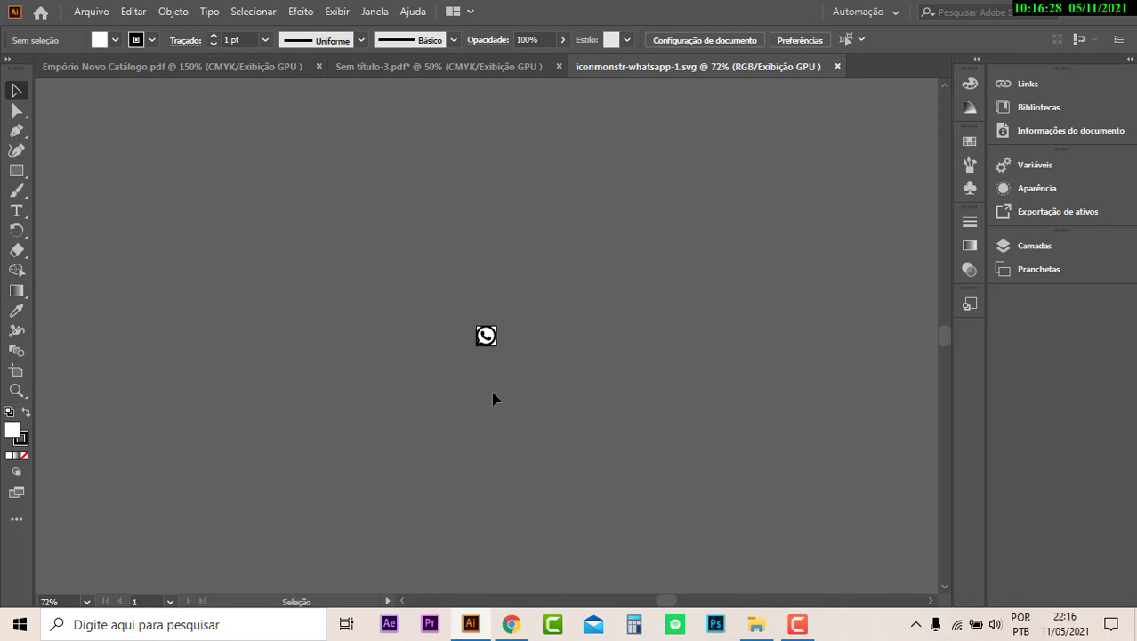
{"action": "scroll", "coordinate": [485, 369], "scroll_direction": "up", "scroll_amount": 5}
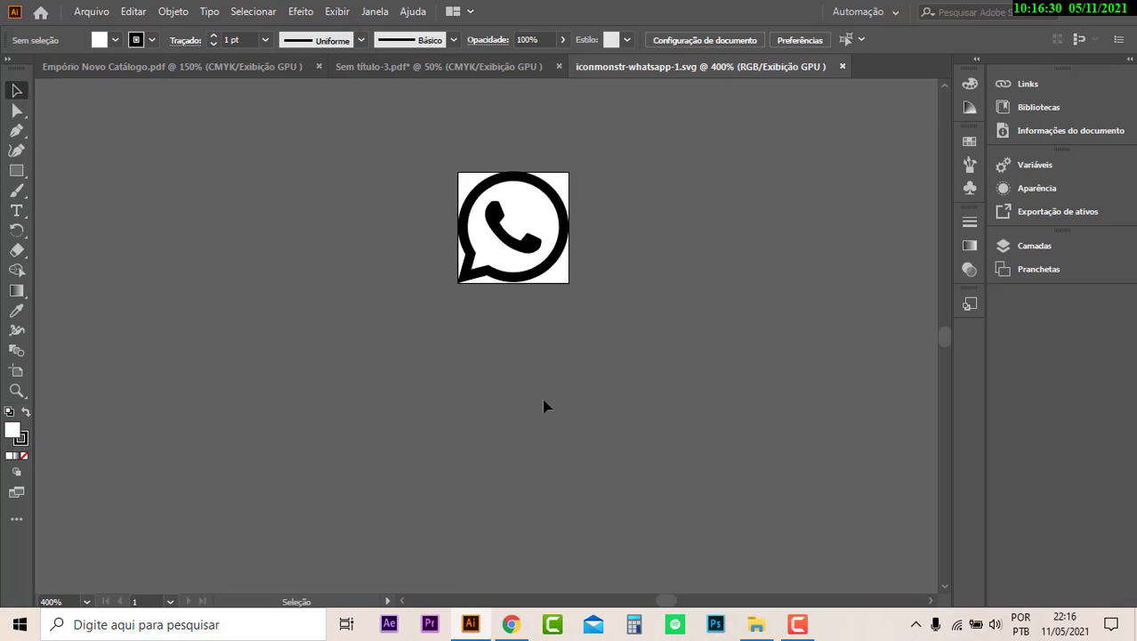
{"action": "scroll", "coordinate": [544, 405], "scroll_direction": "up", "scroll_amount": 2}
{"action": "scroll", "coordinate": [540, 330], "scroll_direction": "up", "scroll_amount": 1}
{"action": "scroll", "coordinate": [563, 330], "scroll_direction": "up", "scroll_amount": 3}
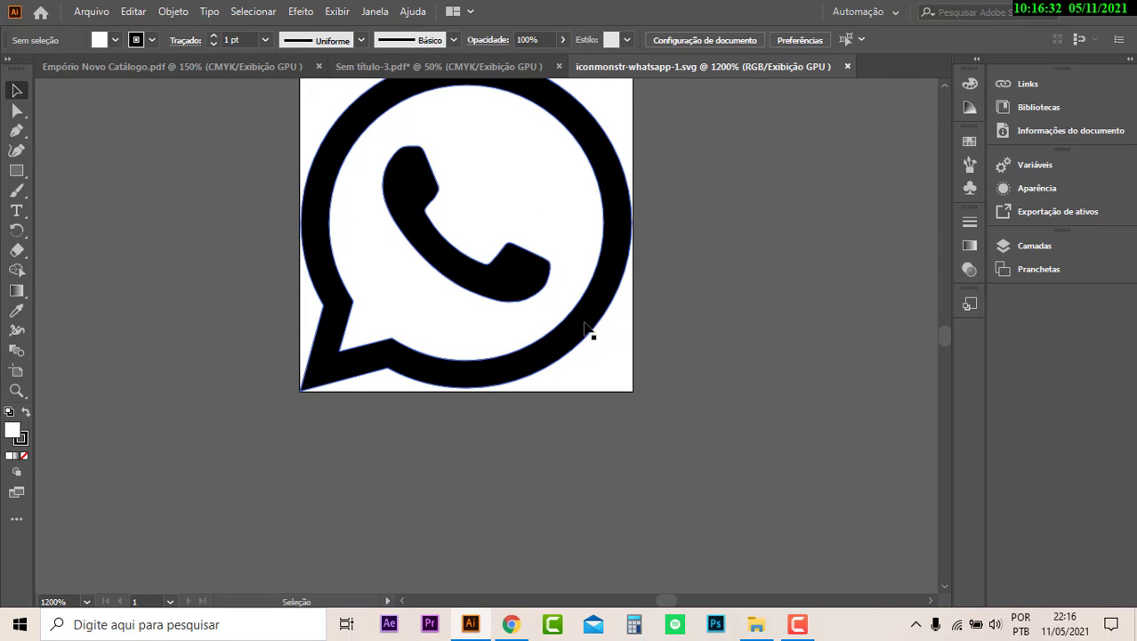
{"action": "left_click", "coordinate": [585, 326]}
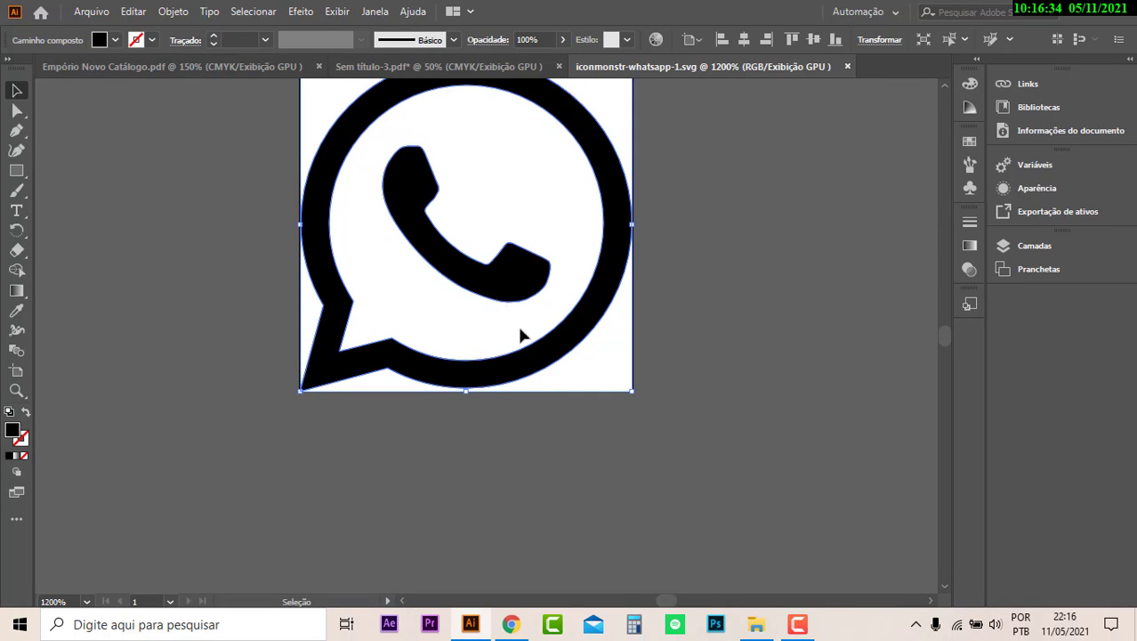
{"action": "mouse_move", "coordinate": [535, 360]}
{"action": "left_mouse_down"}
{"action": "mouse_move", "coordinate": [236, 362]}
{"action": "mouse_move", "coordinate": [240, 372]}
{"action": "mouse_move", "coordinate": [389, 80]}
{"action": "mouse_move", "coordinate": [498, 210]}
{"action": "left_mouse_up"}
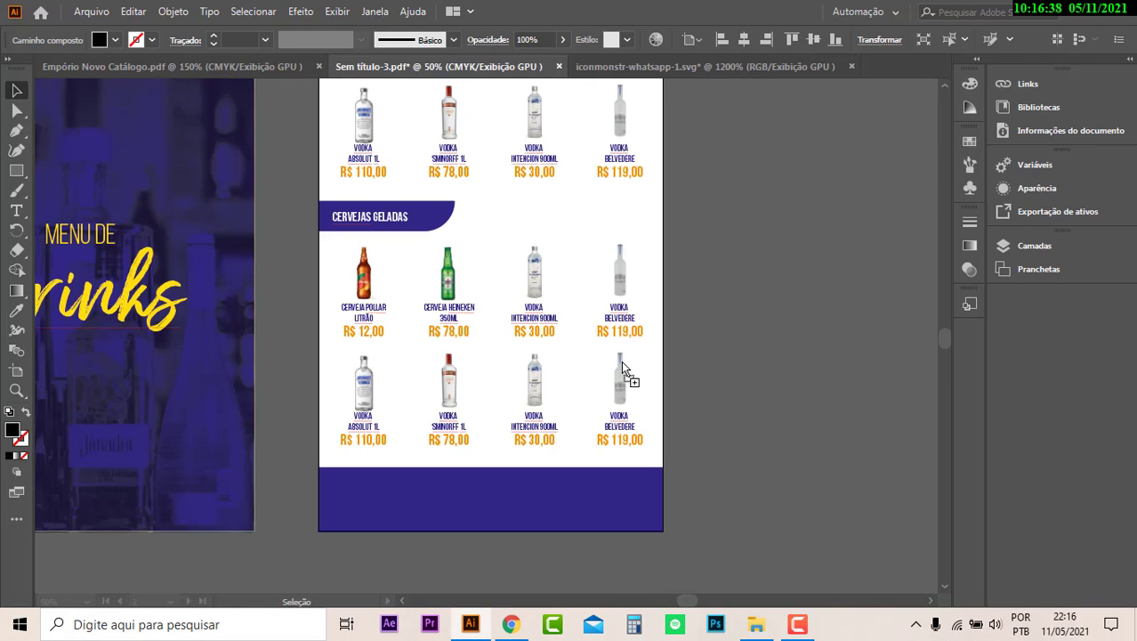
{"action": "left_click_drag", "start_coordinate": [621, 361], "coordinate": [621, 361]}
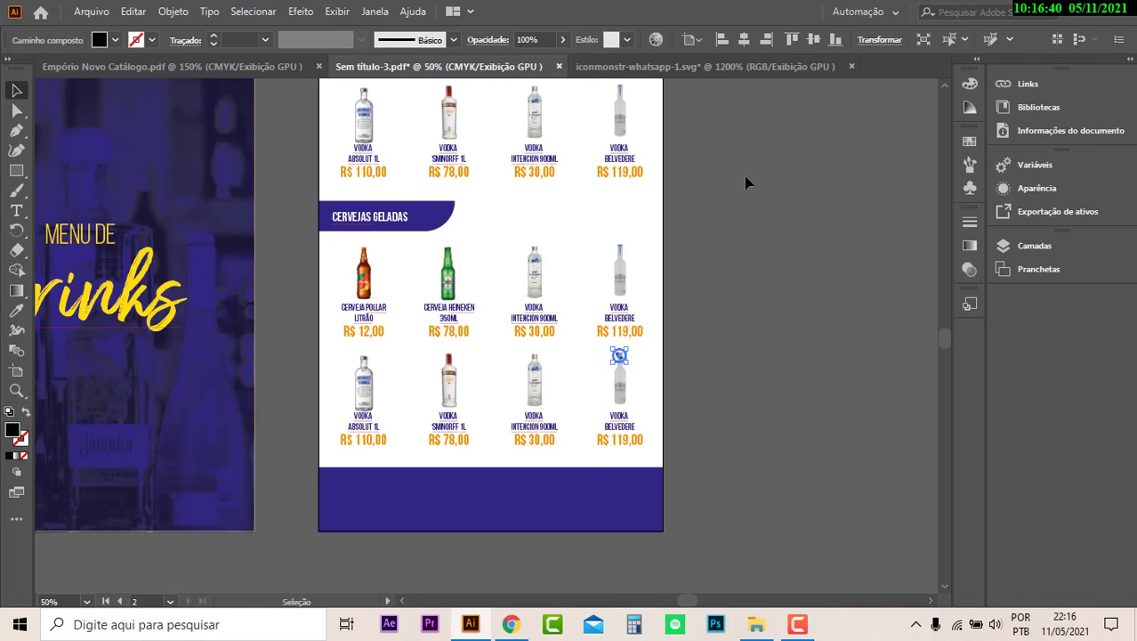
{"action": "left_click", "coordinate": [851, 66]}
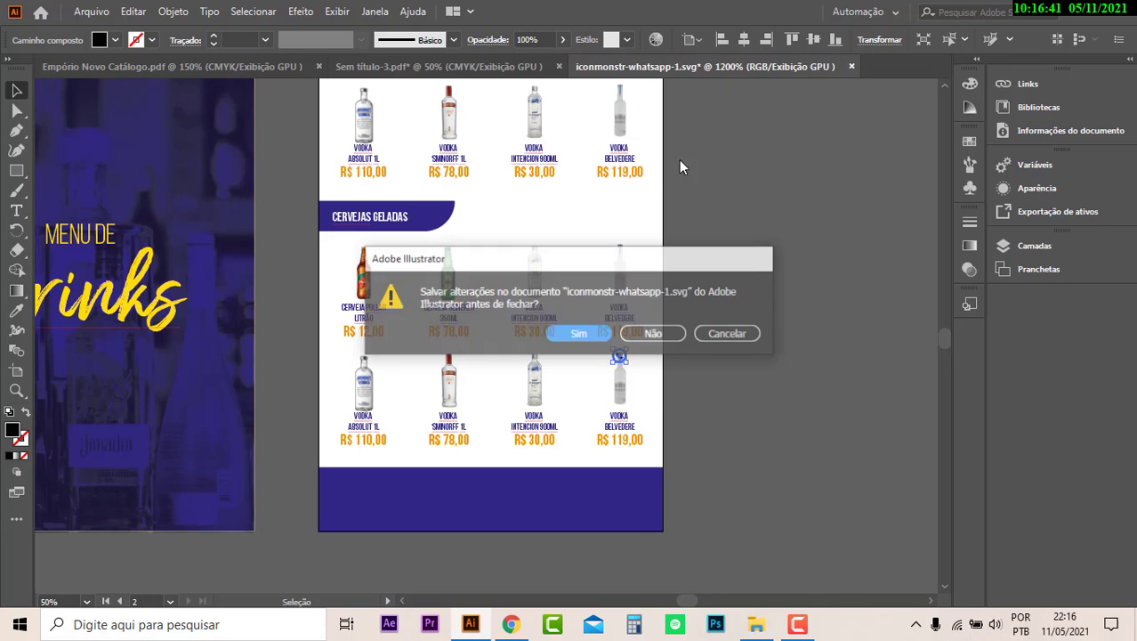
{"action": "left_click", "coordinate": [654, 333]}
Move the WhatsApp icon down into the purple footer
{"action": "left_click_drag", "start_coordinate": [619, 360], "coordinate": [620, 355]}
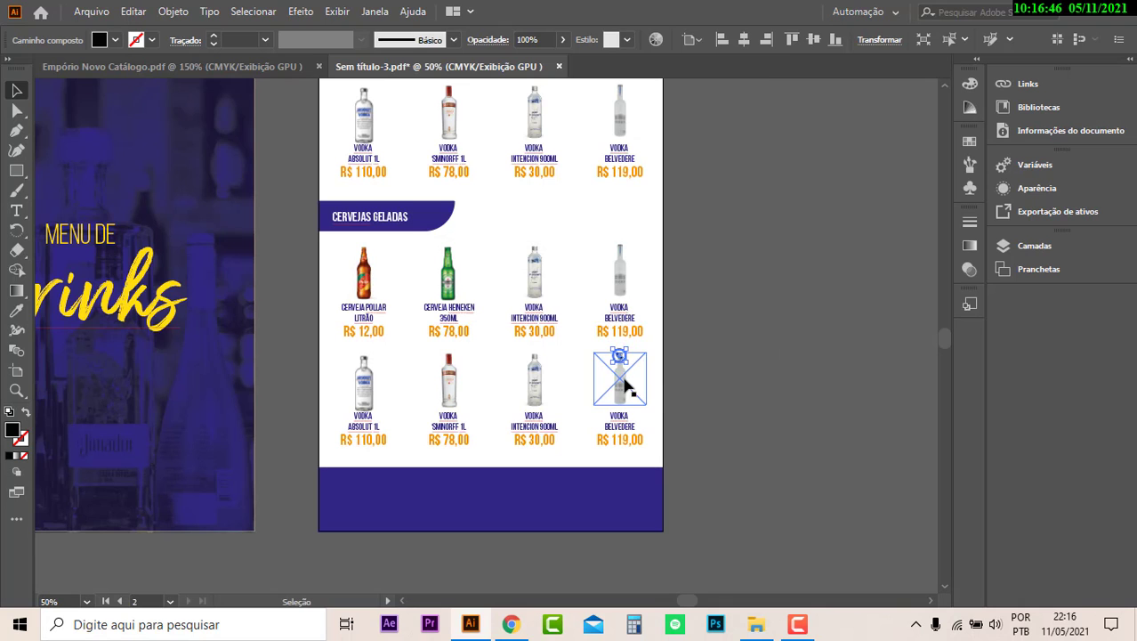
{"action": "scroll", "coordinate": [619, 373], "scroll_direction": "up", "scroll_amount": 2}
{"action": "scroll", "coordinate": [553, 413], "scroll_direction": "up", "scroll_amount": 1}
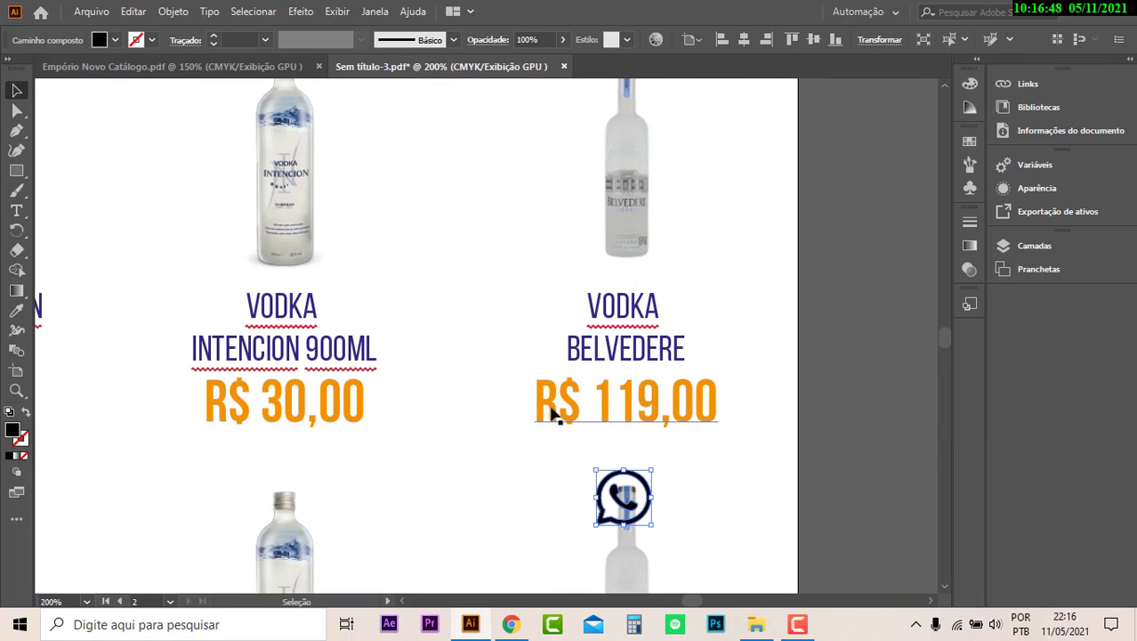
{"action": "mouse_move", "coordinate": [621, 489]}
{"action": "left_mouse_down"}
{"action": "mouse_move", "coordinate": [594, 156]}
{"action": "mouse_move", "coordinate": [311, 472]}
{"action": "left_mouse_up"}
{"action": "scroll", "coordinate": [361, 400], "scroll_direction": "down", "scroll_amount": 3}
{"action": "left_click_drag", "start_coordinate": [331, 316], "coordinate": [167, 504]}
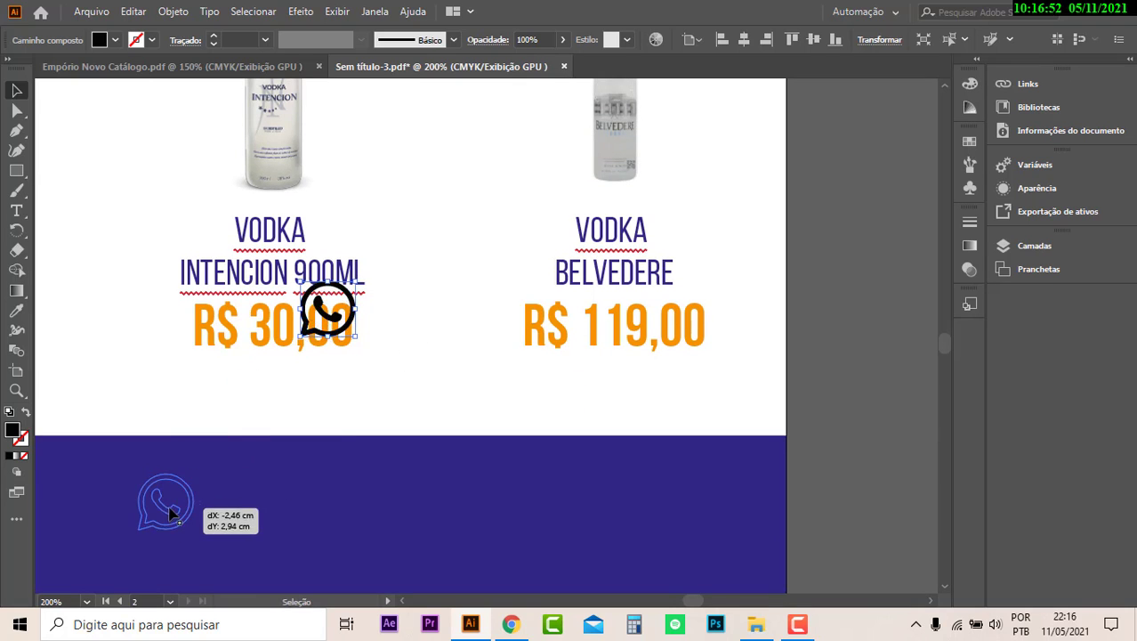
{"action": "mouse_move", "coordinate": [207, 432]}
{"action": "left_mouse_down"}
{"action": "mouse_move", "coordinate": [537, 338]}
{"action": "mouse_move", "coordinate": [518, 368]}
{"action": "left_mouse_up"}
{"action": "scroll", "coordinate": [536, 338], "scroll_direction": "down", "scroll_amount": 4}
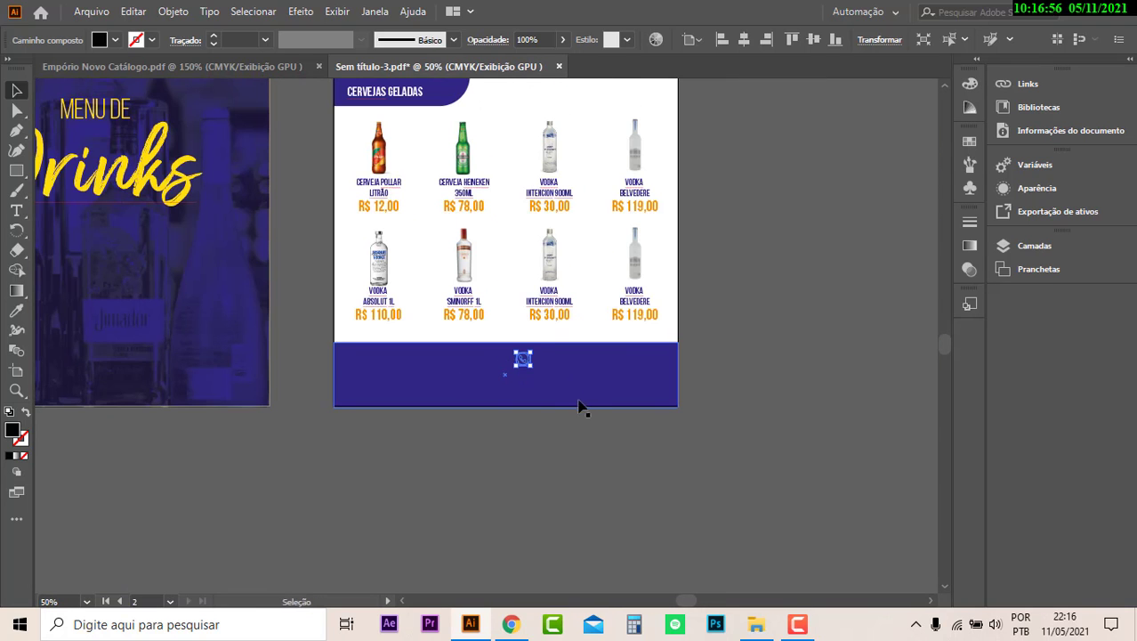
{"action": "left_click", "coordinate": [540, 472]}
Show the rulers and align the WhatsApp icon with the footer's left edge
{"action": "key", "text": "ctrl+r"}
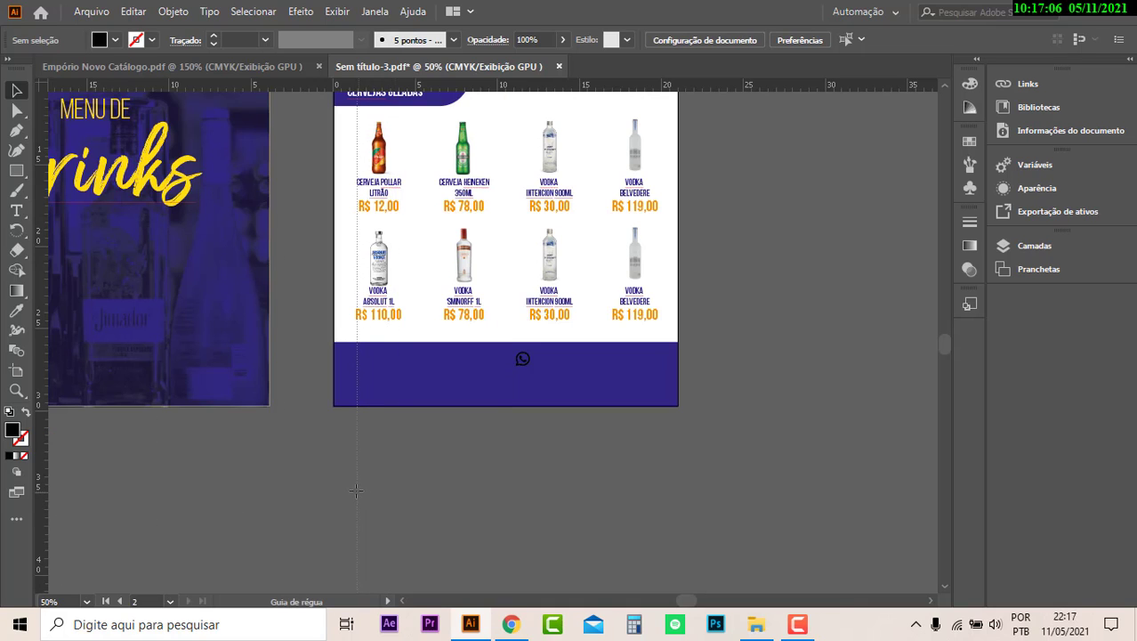
{"action": "scroll", "coordinate": [365, 358], "scroll_direction": "up", "scroll_amount": 1}
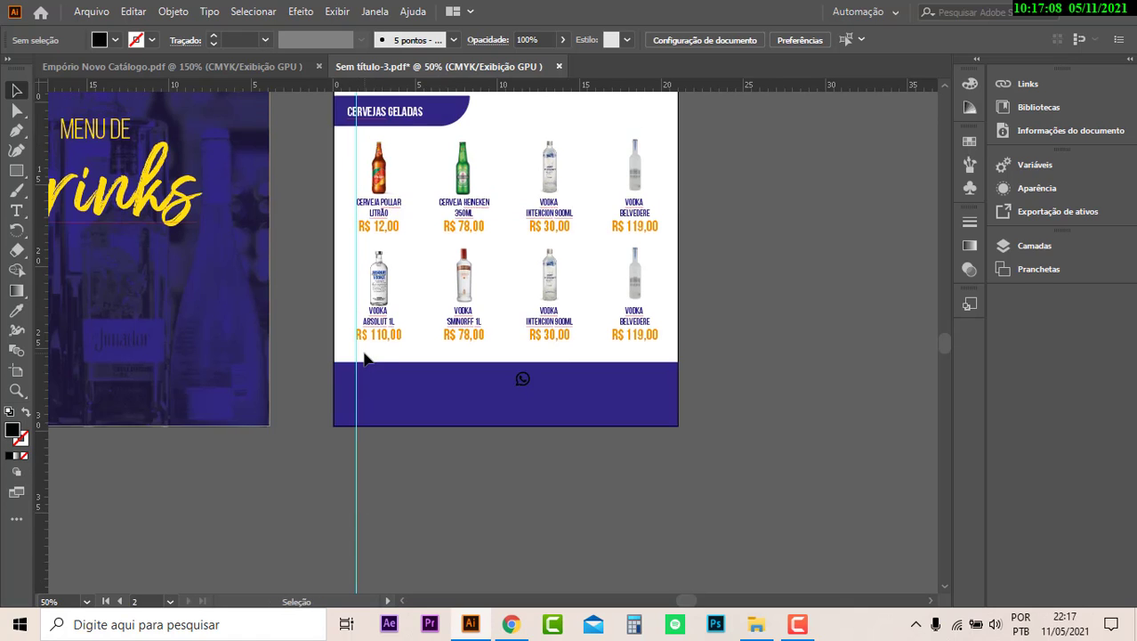
{"action": "scroll", "coordinate": [365, 356], "scroll_direction": "up", "scroll_amount": 2, "text": "alt"}
{"action": "left_click_drag", "start_coordinate": [683, 409], "coordinate": [364, 409]}
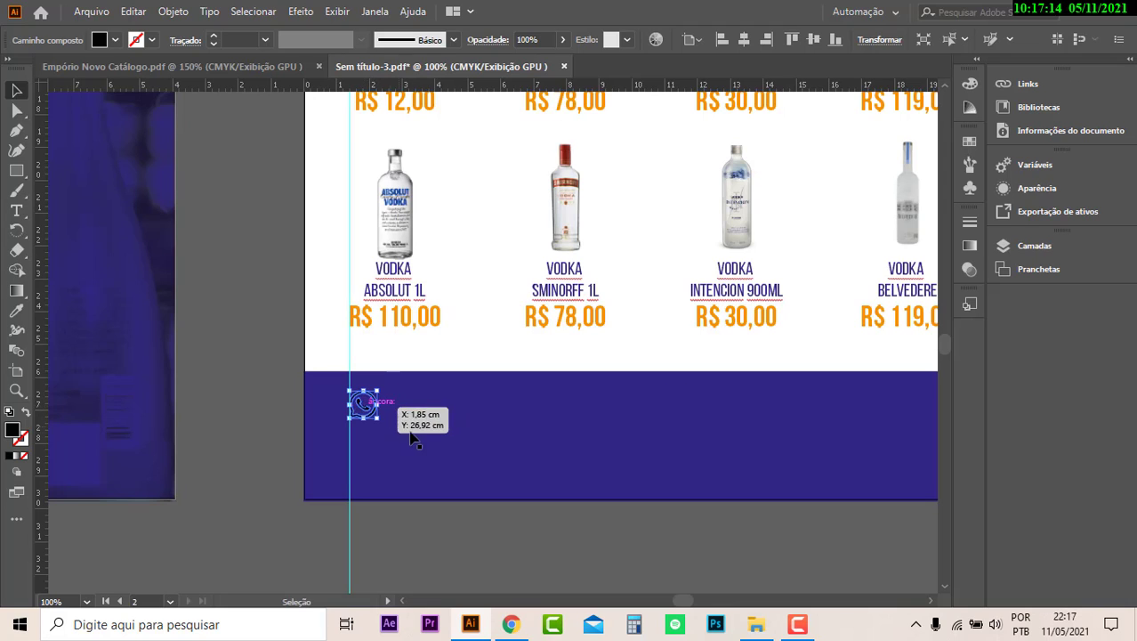
{"action": "left_click", "coordinate": [432, 573]}
Fill the WhatsApp icon white, replacing a mistaken orange gradient
{"action": "left_click", "coordinate": [363, 407]}
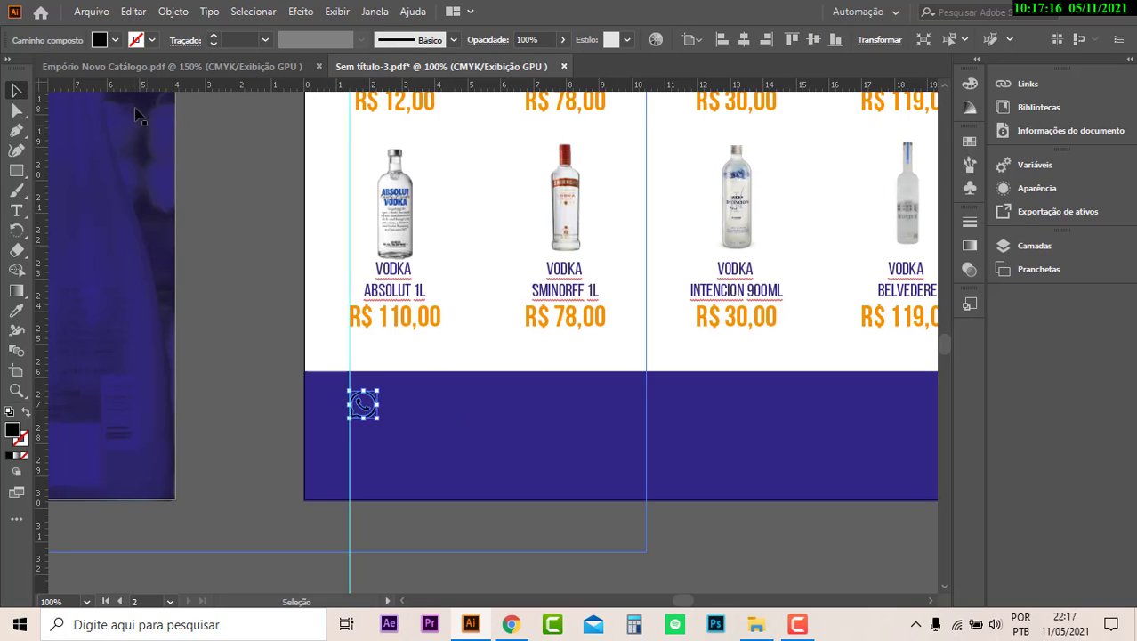
{"action": "left_click", "coordinate": [116, 40]}
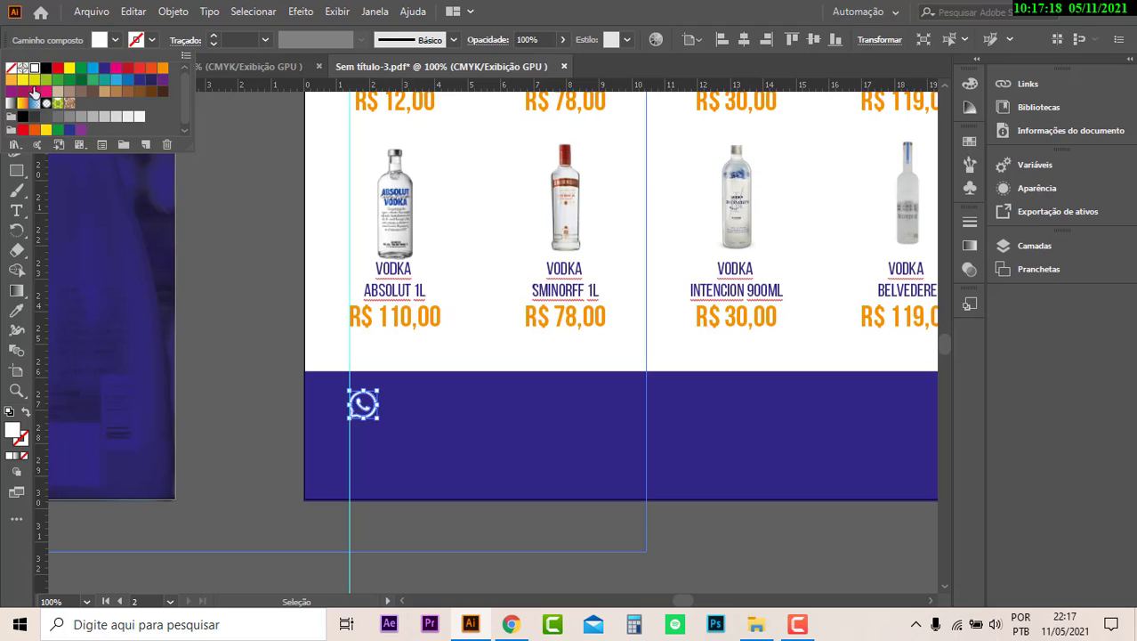
{"action": "left_click", "coordinate": [26, 105]}
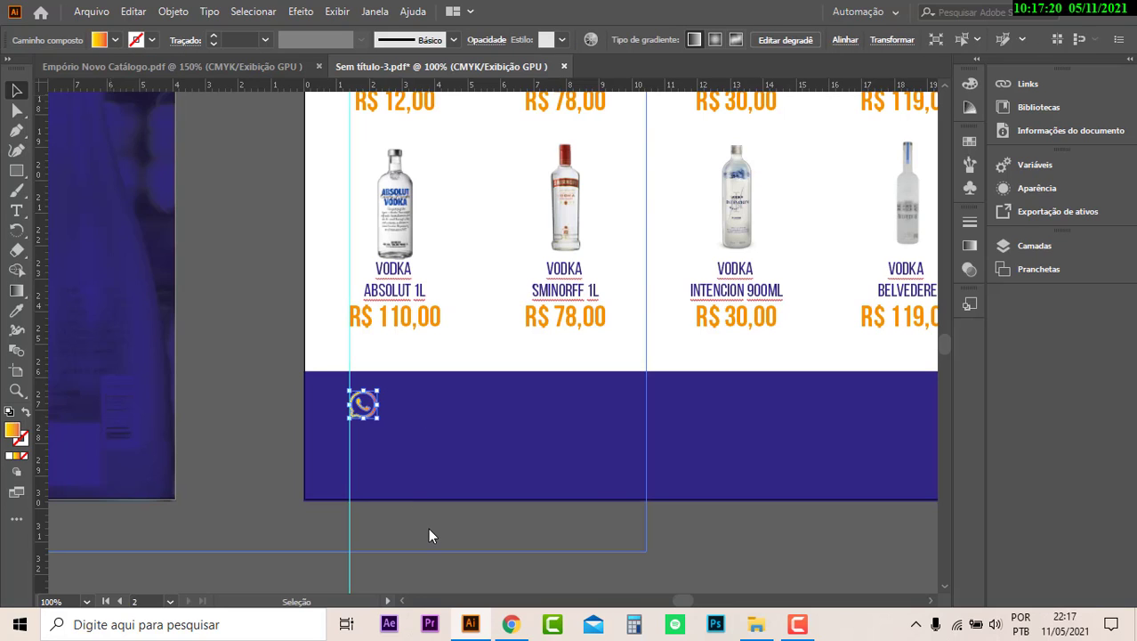
{"action": "left_click", "coordinate": [557, 557]}
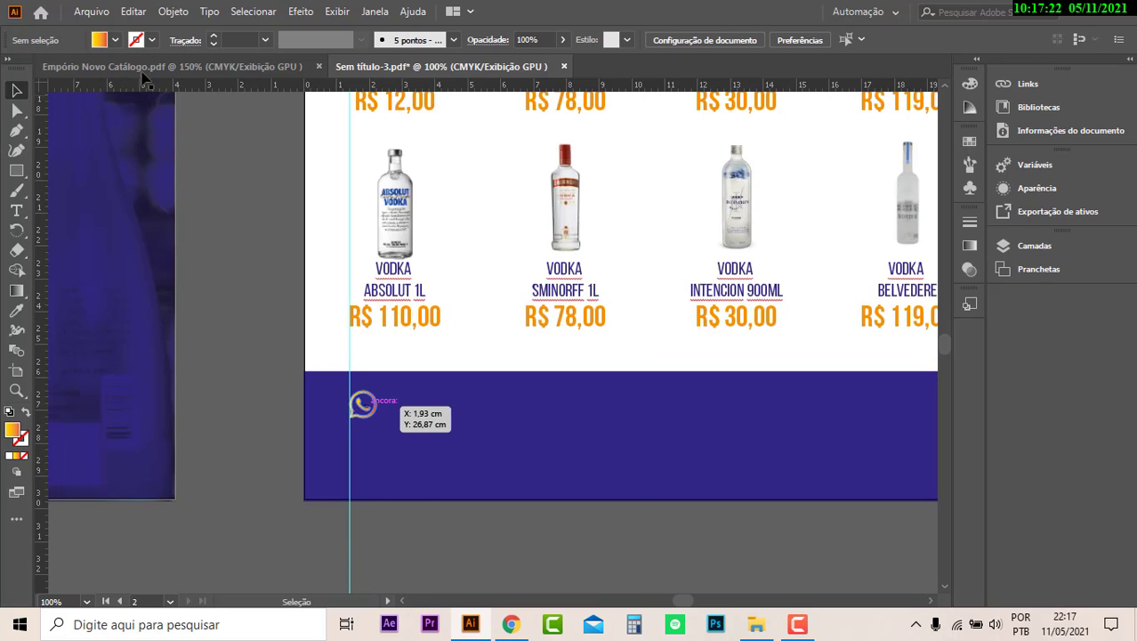
{"action": "left_click", "coordinate": [116, 40]}
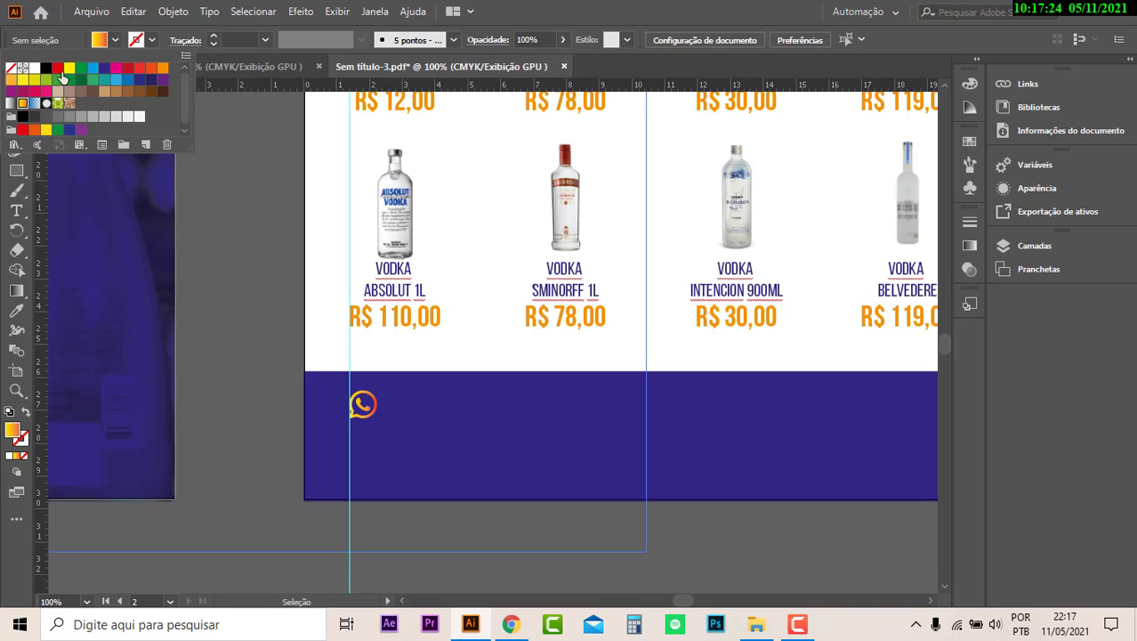
{"action": "left_click", "coordinate": [372, 415]}
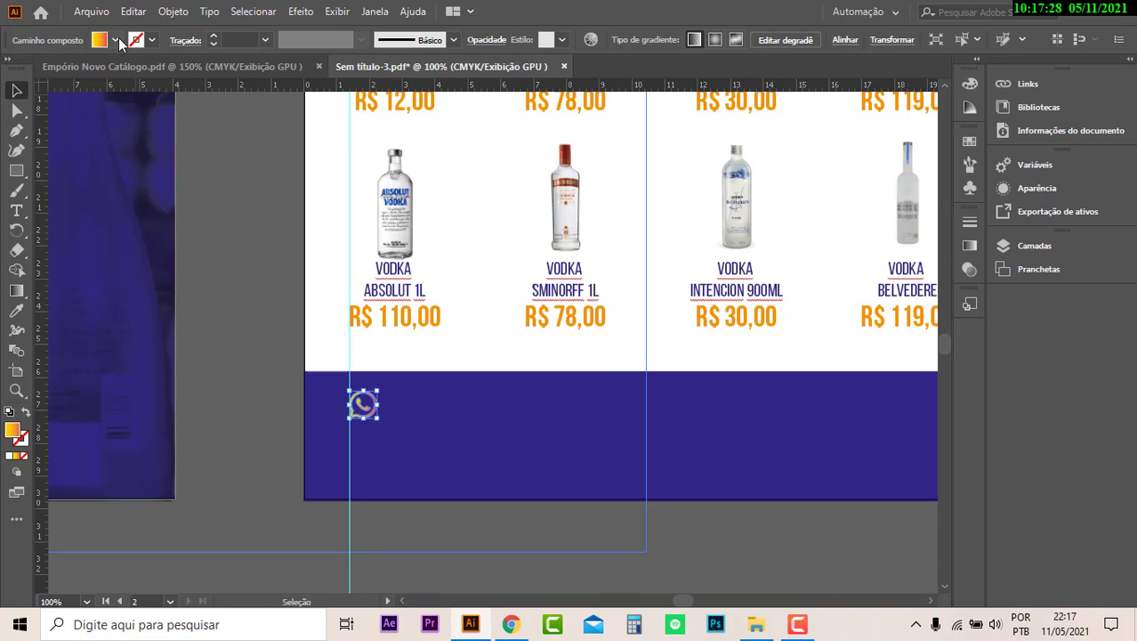
{"action": "left_click", "coordinate": [117, 40]}
{"action": "left_click", "coordinate": [35, 67]}
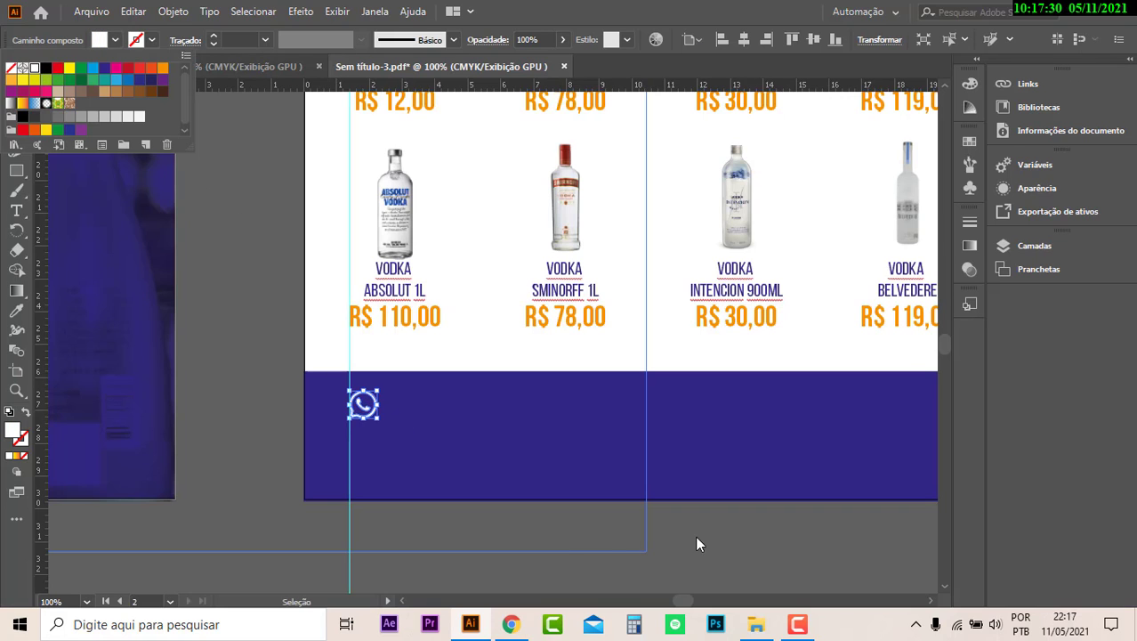
{"action": "left_click", "coordinate": [696, 547]}
{"action": "key", "text": "t"}
{"action": "left_click", "coordinate": [444, 419]}
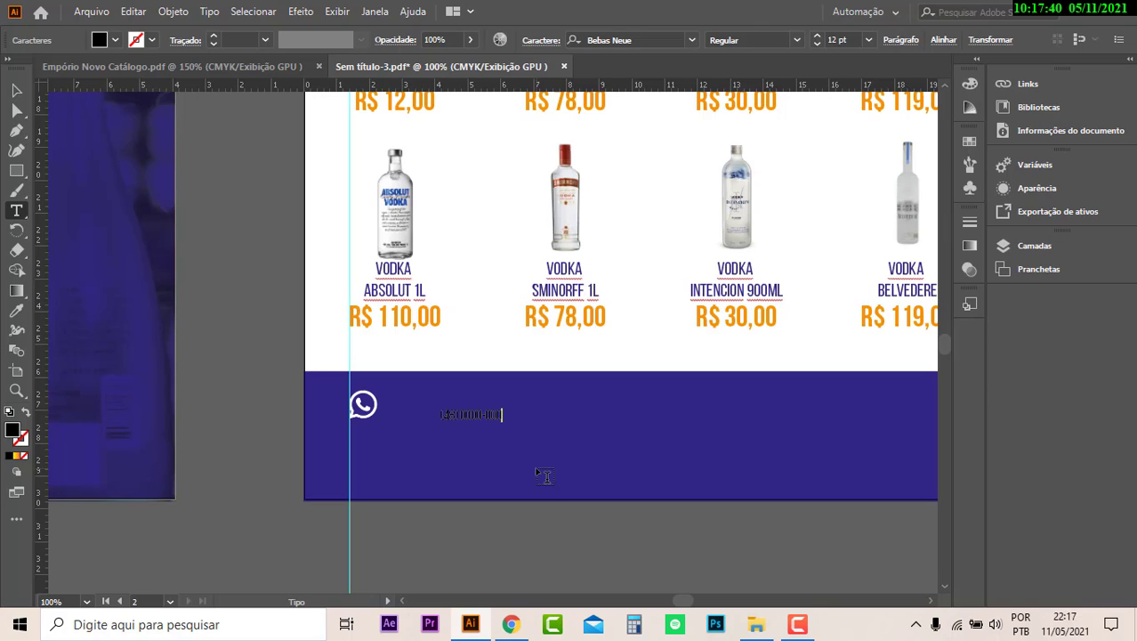
{"action": "key", "text": "Escape"}
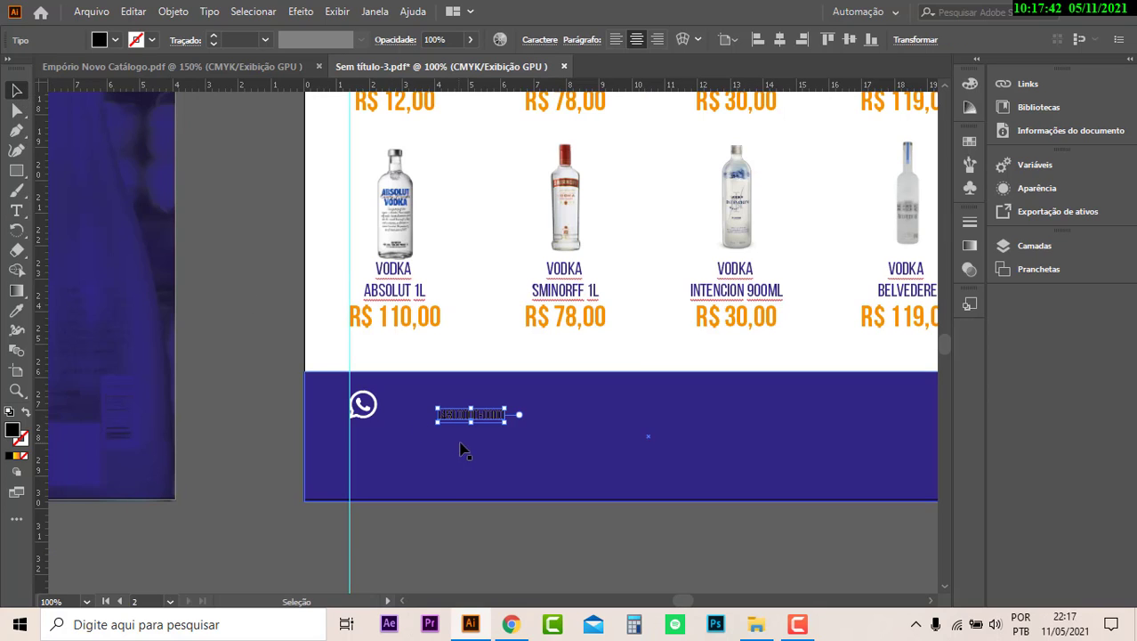
{"action": "mouse_move", "coordinate": [525, 445]}
{"action": "left_mouse_down"}
{"action": "mouse_move", "coordinate": [574, 480]}
{"action": "mouse_move", "coordinate": [450, 411]}
{"action": "left_mouse_up"}
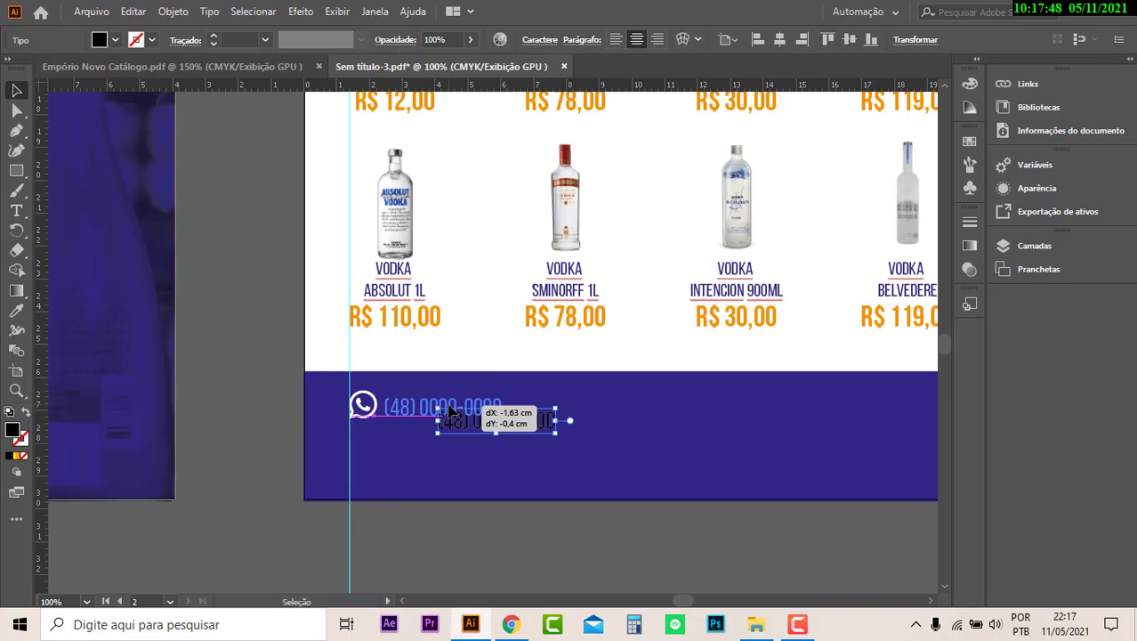
{"action": "left_click_drag", "start_coordinate": [450, 411], "coordinate": [398, 398]}
{"action": "left_click", "coordinate": [114, 40]}
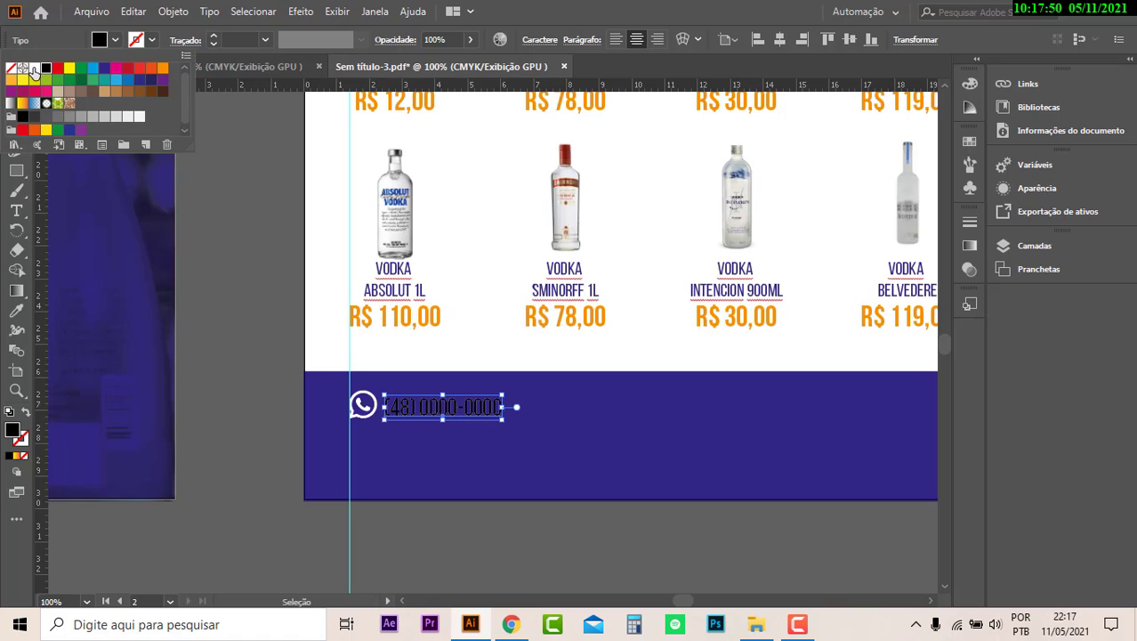
{"action": "left_click", "coordinate": [33, 70]}
{"action": "left_click", "coordinate": [521, 559]}
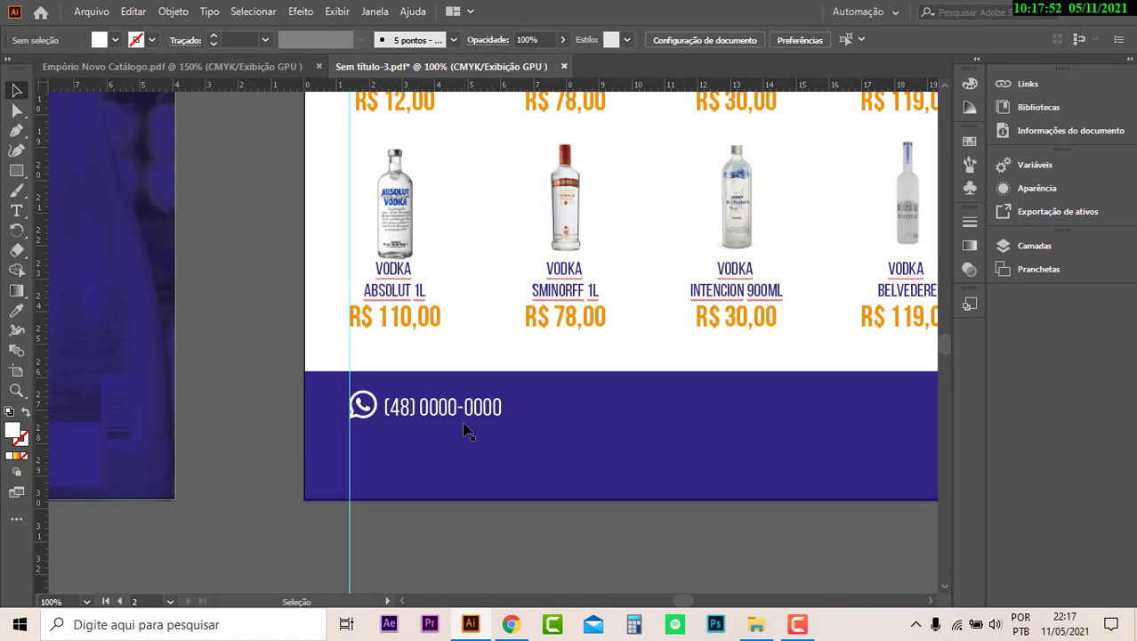
Nudge the phone number vertically to line up with the WhatsApp icon
{"action": "left_click", "coordinate": [460, 419]}
{"action": "key", "text": "Up"}
{"action": "key", "text": "Up"}
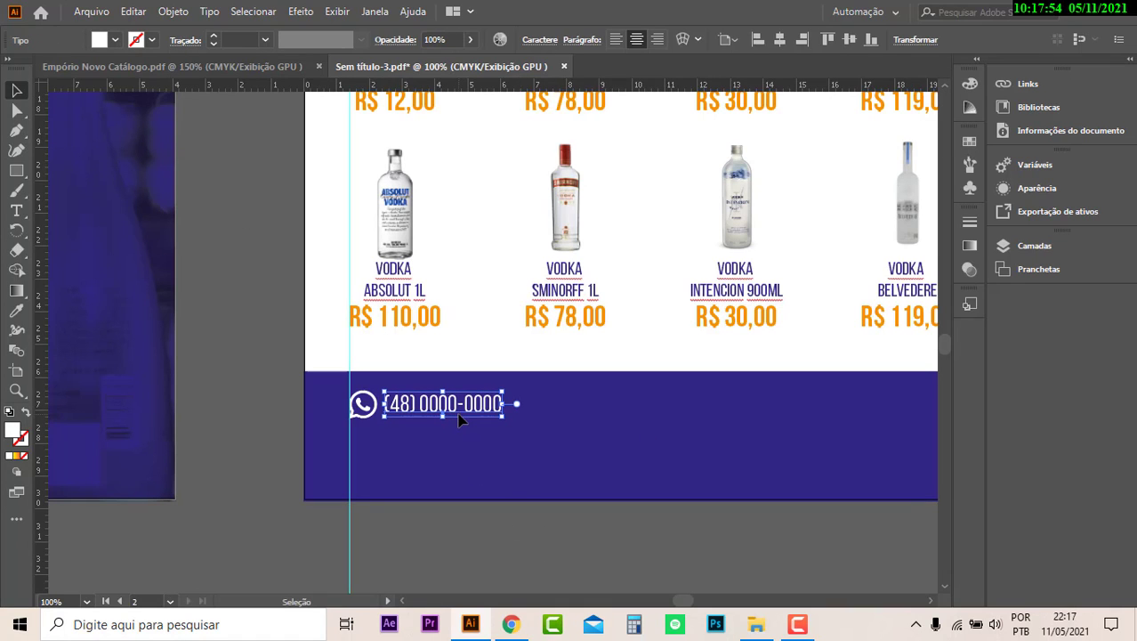
{"action": "key", "text": "Up"}
{"action": "key", "text": "Up"}
{"action": "key", "text": "Down"}
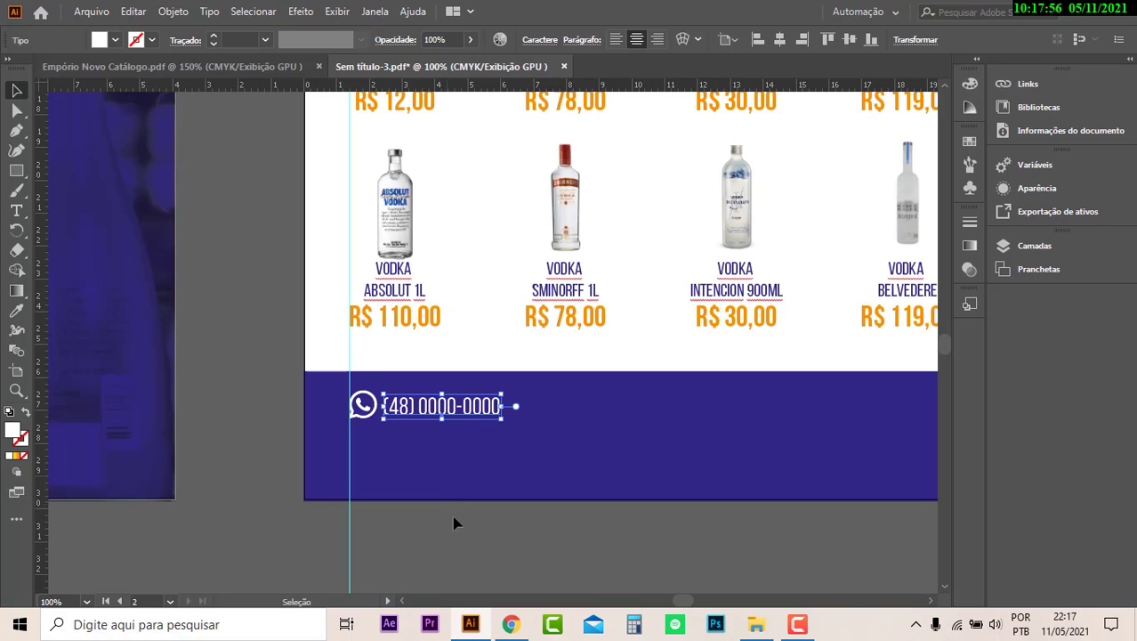
{"action": "left_click", "coordinate": [454, 523]}
Duplicate the icon and number one line lower, then delete the copied icon
{"action": "left_click", "coordinate": [366, 411]}
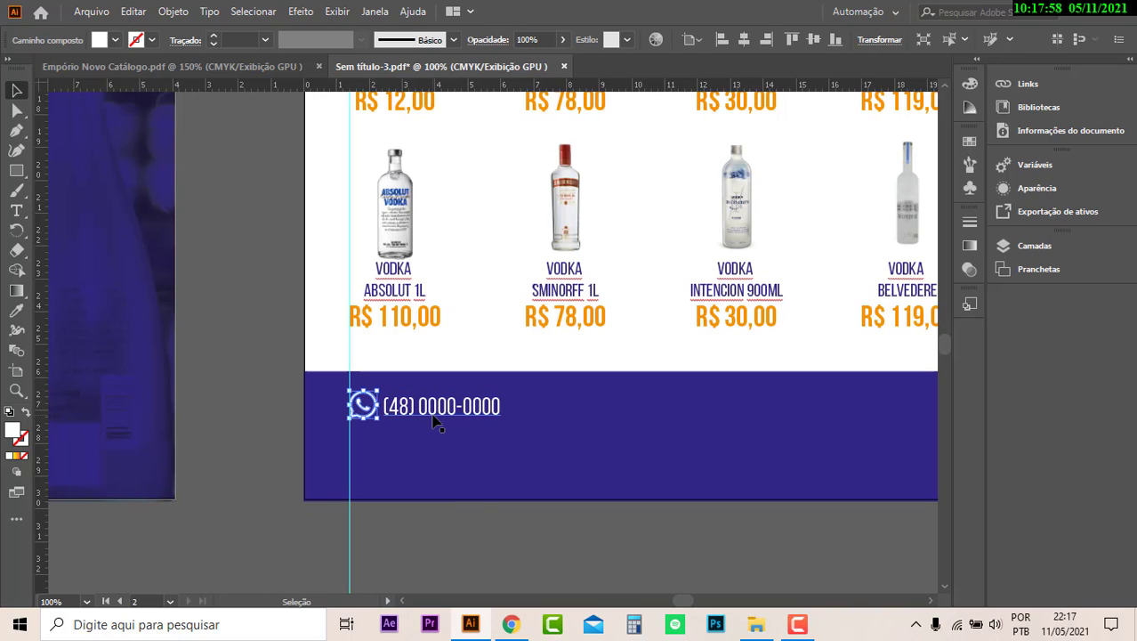
{"action": "left_click", "coordinate": [433, 420], "text": "shift"}
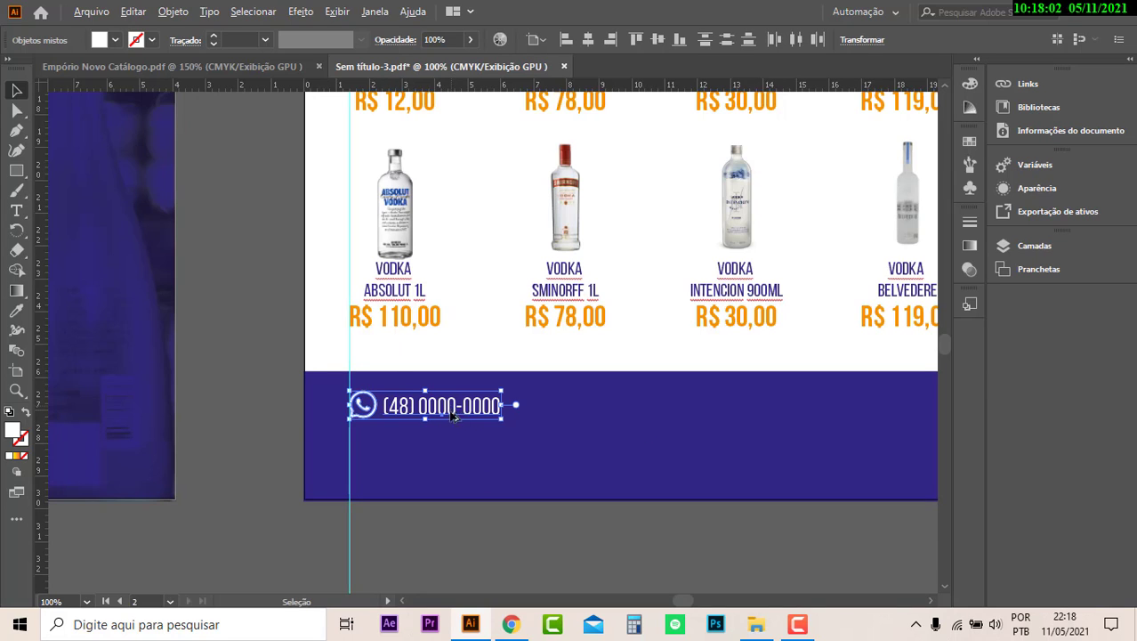
{"action": "left_click_drag", "start_coordinate": [452, 415], "coordinate": [452, 457]}
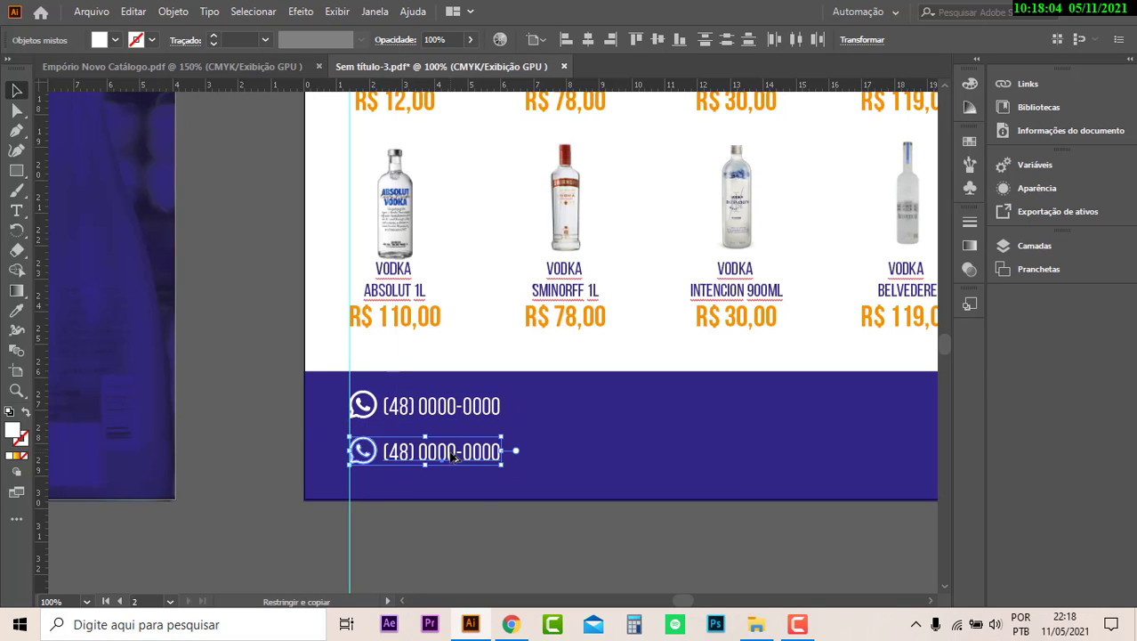
{"action": "left_click", "coordinate": [361, 451]}
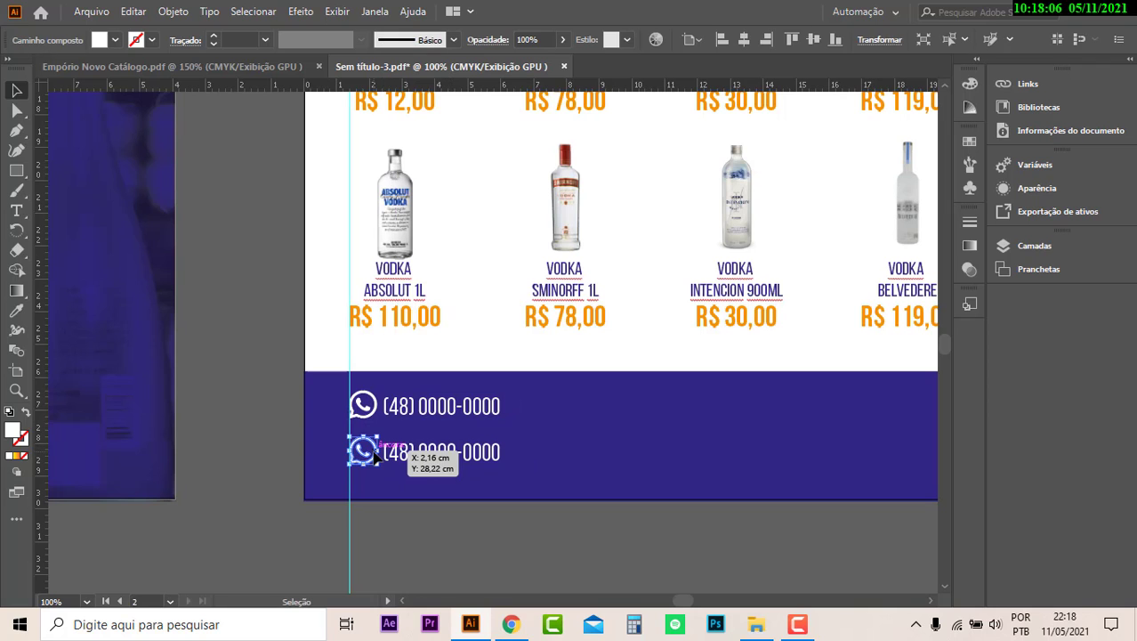
{"action": "key", "text": "Delete"}
{"action": "left_click", "coordinate": [92, 12]}
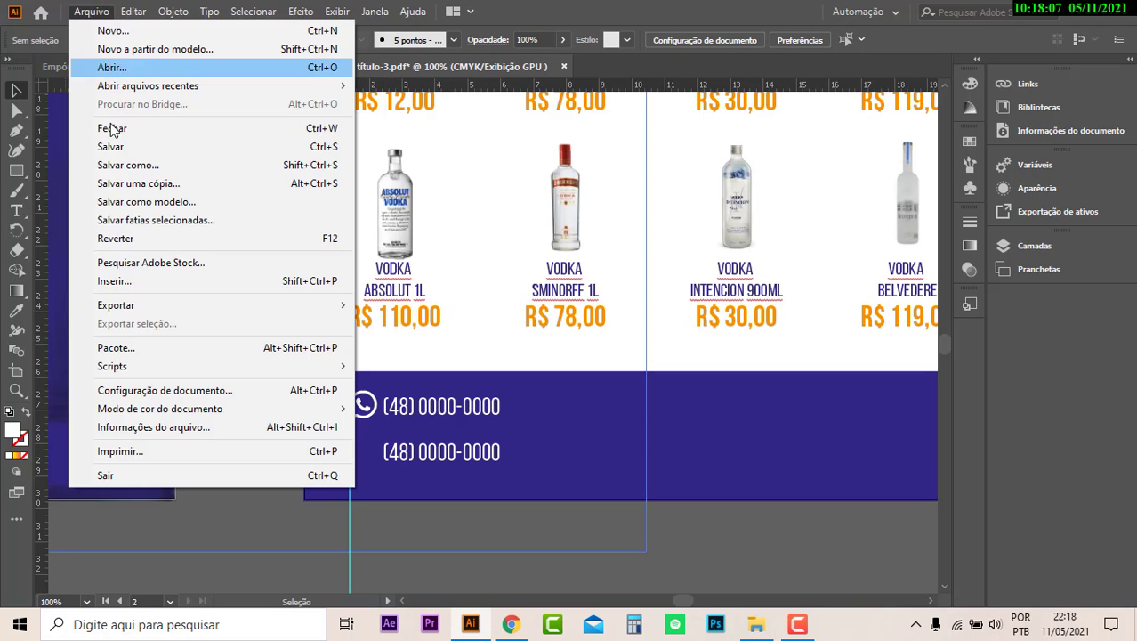
Place the instagram icon file from the desktop ICONES folder onto the artboard
{"action": "left_click", "coordinate": [136, 282]}
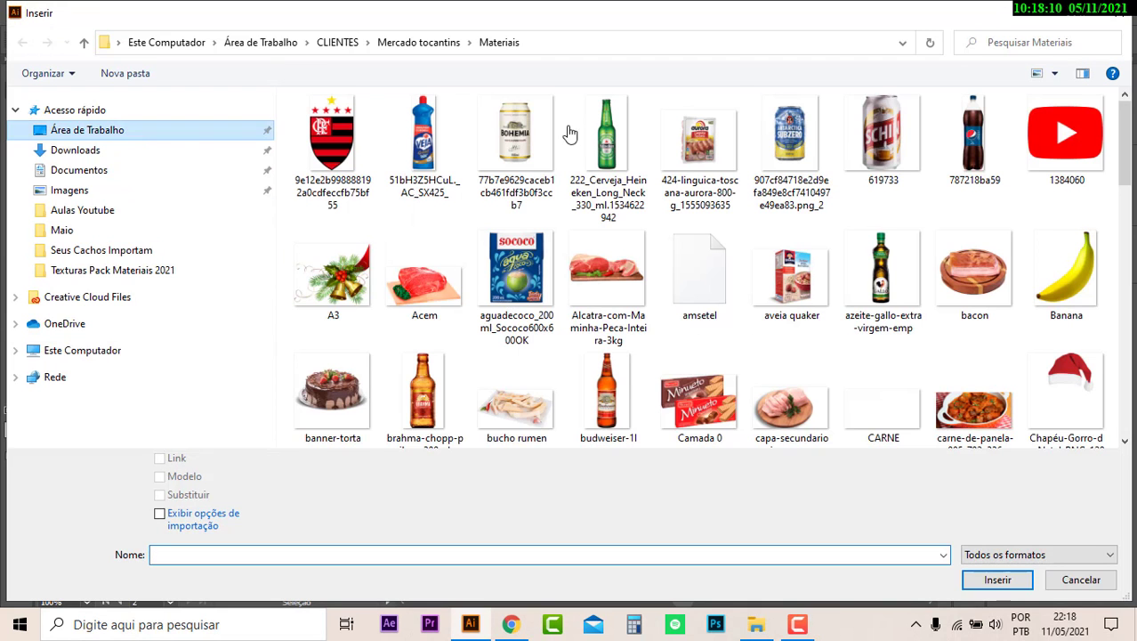
{"action": "left_click", "coordinate": [261, 41]}
{"action": "double_click", "coordinate": [973, 134]}
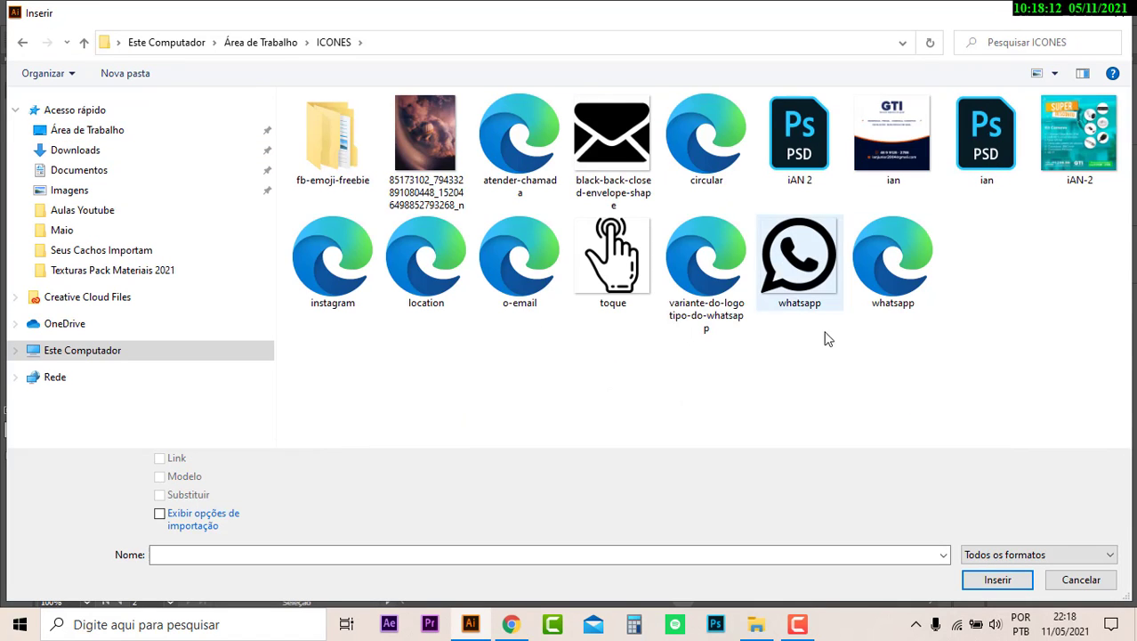
{"action": "left_click", "coordinate": [321, 271]}
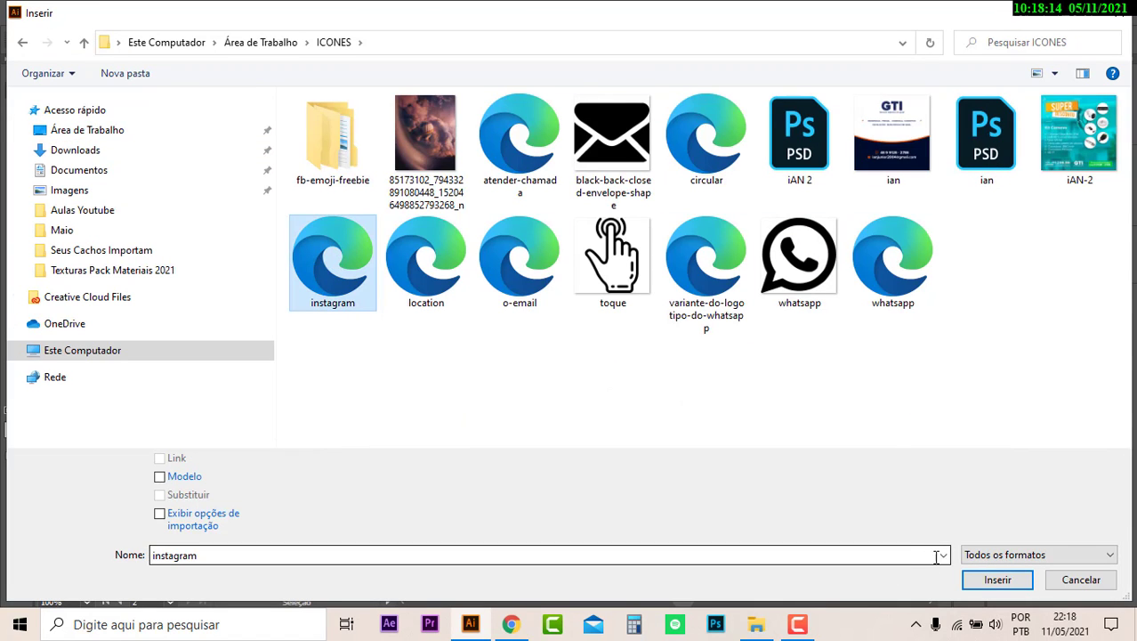
{"action": "left_click", "coordinate": [980, 576]}
{"action": "left_click", "coordinate": [365, 410]}
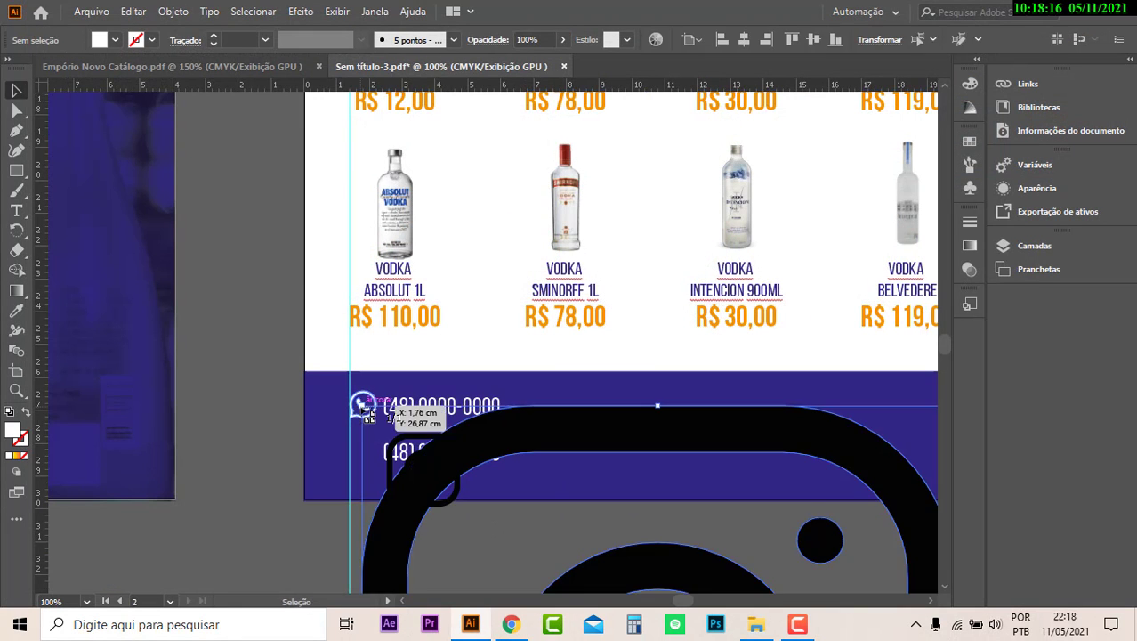
{"action": "left_click_drag", "start_coordinate": [364, 410], "coordinate": [510, 498]}
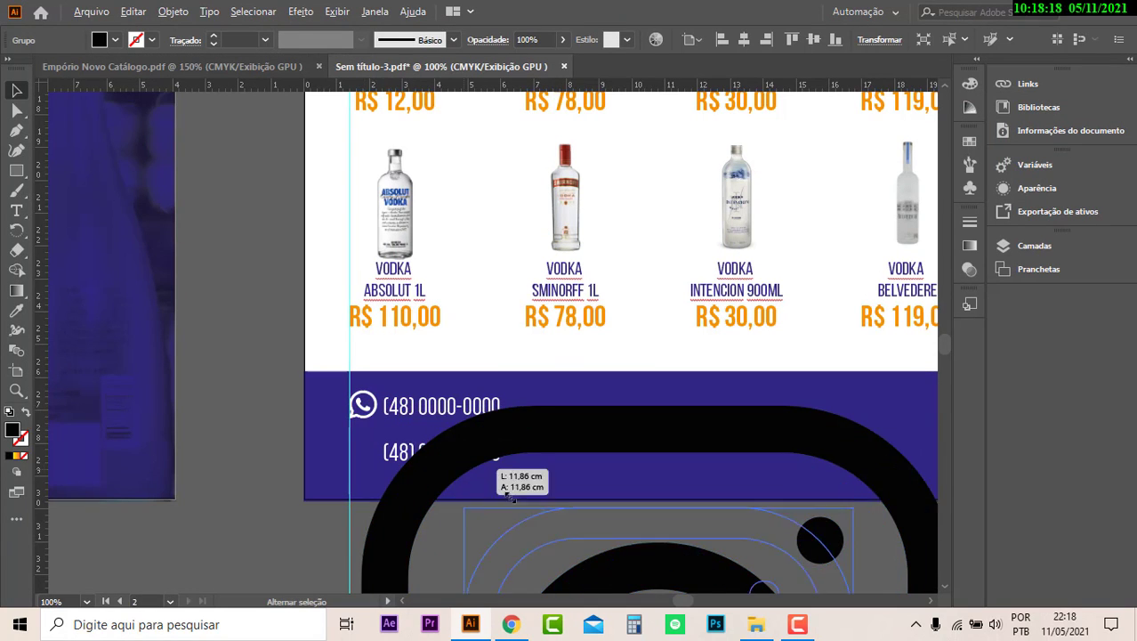
Resize the Instagram icon small and move it beside the second phone number
{"action": "scroll", "coordinate": [510, 497], "scroll_direction": "down", "scroll_amount": 3}
{"action": "mouse_move", "coordinate": [577, 489]}
{"action": "left_mouse_down"}
{"action": "mouse_move", "coordinate": [463, 330]}
{"action": "mouse_move", "coordinate": [516, 409]}
{"action": "left_mouse_up"}
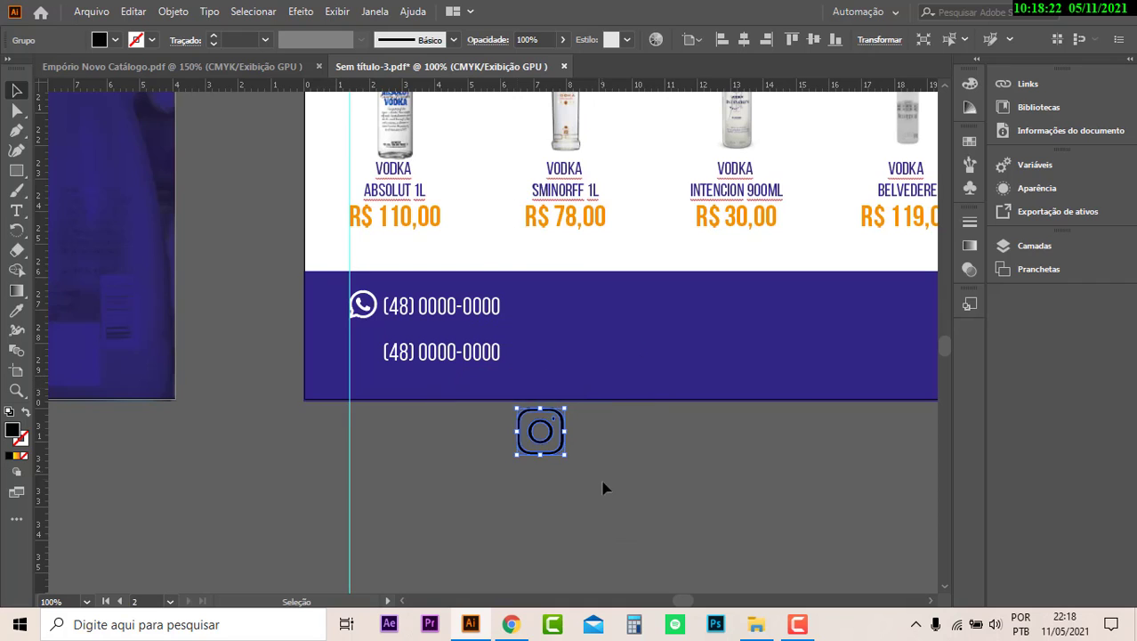
{"action": "scroll", "coordinate": [500, 454], "scroll_direction": "up", "scroll_amount": 3}
{"action": "mouse_move", "coordinate": [605, 436]}
{"action": "left_mouse_down"}
{"action": "mouse_move", "coordinate": [255, 413]}
{"action": "mouse_move", "coordinate": [223, 393]}
{"action": "left_mouse_up"}
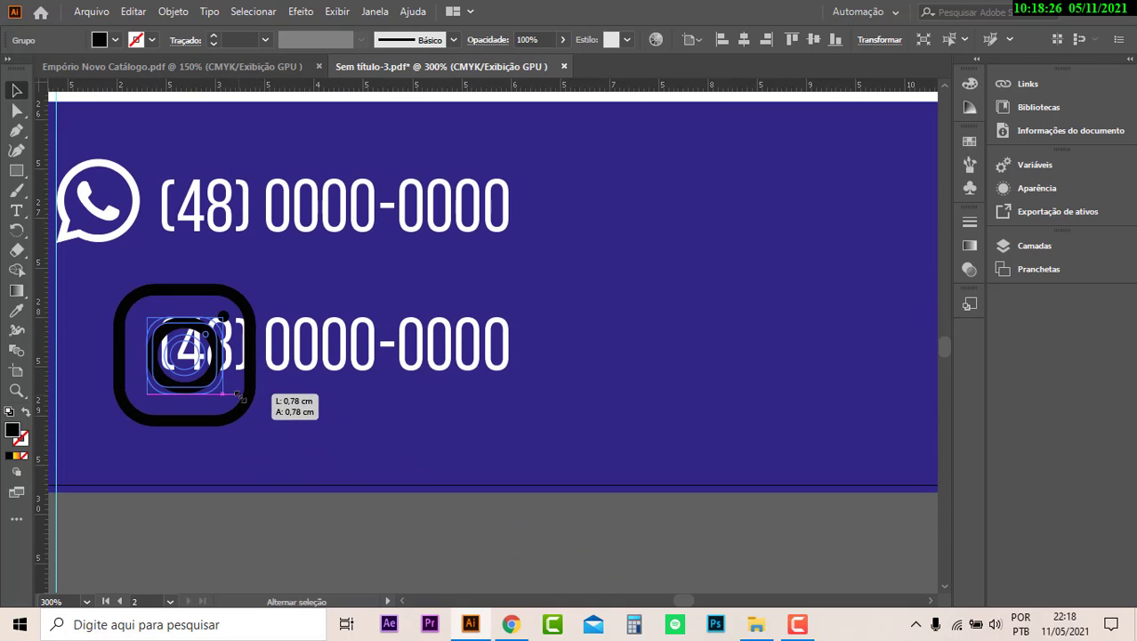
{"action": "scroll", "coordinate": [373, 382], "scroll_direction": "up", "scroll_amount": 2}
{"action": "scroll", "coordinate": [373, 383], "scroll_direction": "left", "scroll_amount": 3}
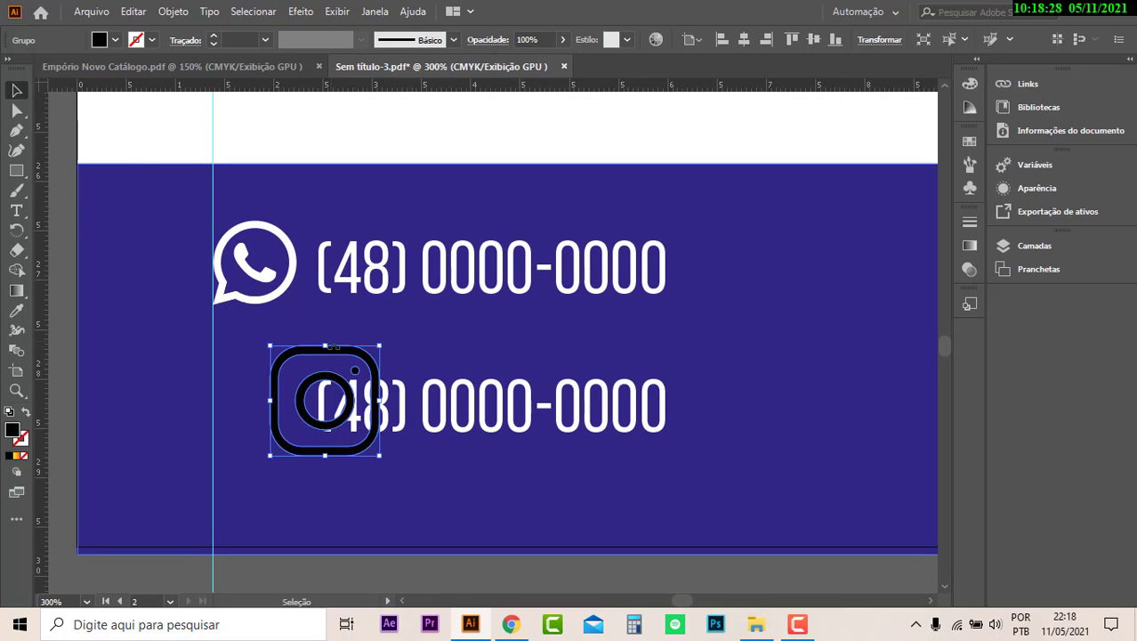
{"action": "left_click_drag", "start_coordinate": [380, 346], "coordinate": [344, 359]}
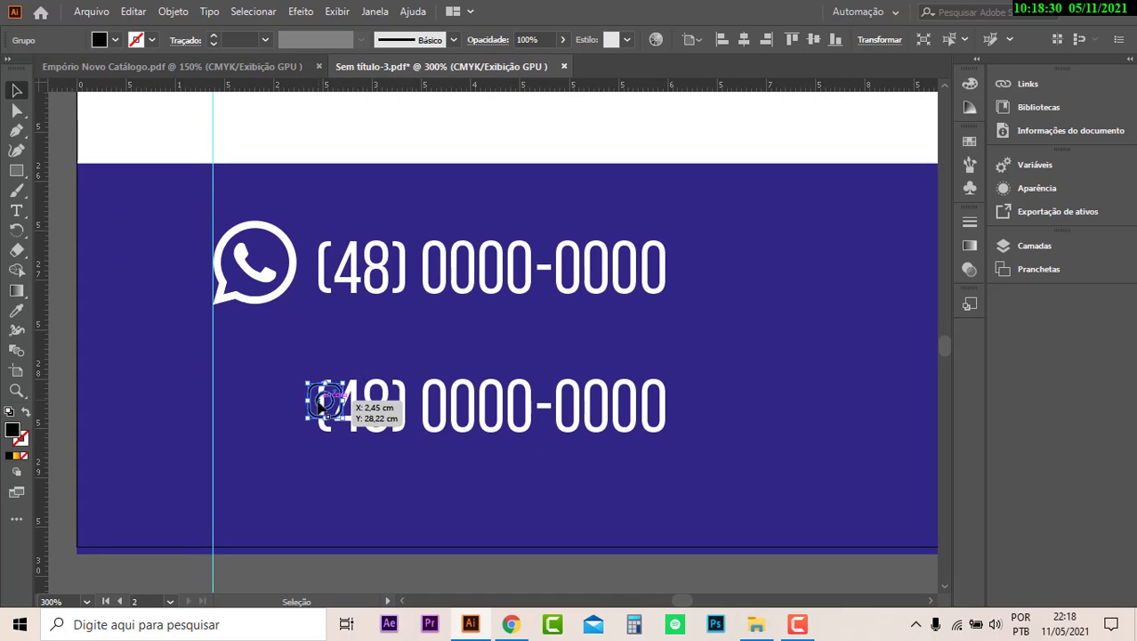
{"action": "left_click_drag", "start_coordinate": [307, 417], "coordinate": [264, 439]}
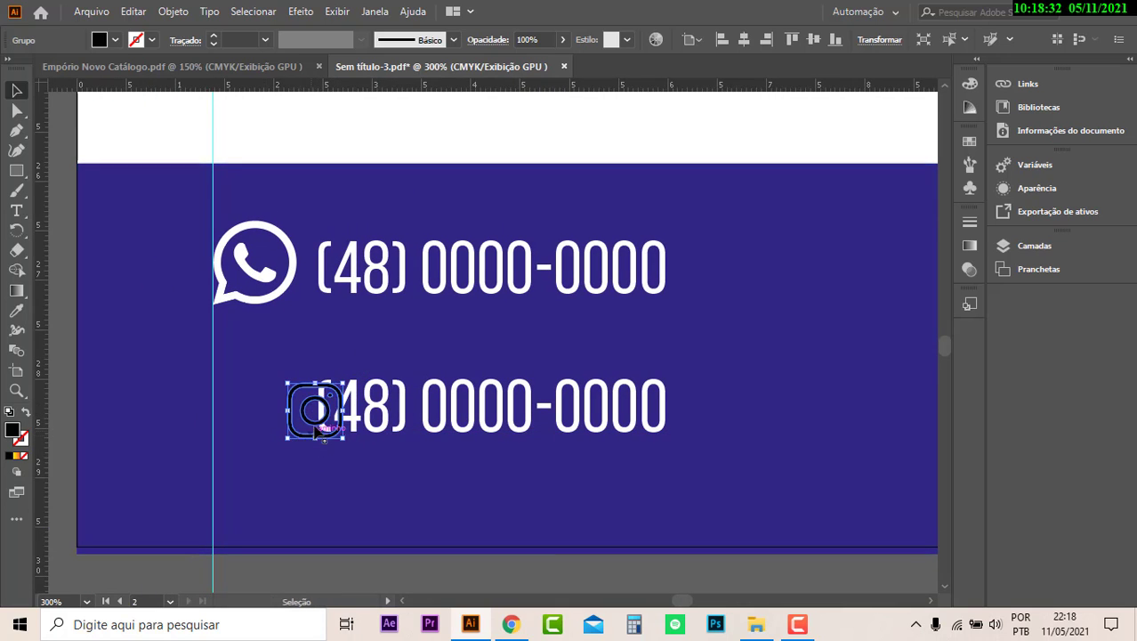
{"action": "mouse_move", "coordinate": [356, 447]}
{"action": "left_mouse_down"}
{"action": "mouse_move", "coordinate": [279, 427]}
{"action": "mouse_move", "coordinate": [356, 446]}
{"action": "mouse_move", "coordinate": [276, 436]}
{"action": "mouse_move", "coordinate": [279, 447]}
{"action": "mouse_move", "coordinate": [242, 272]}
{"action": "mouse_move", "coordinate": [229, 413]}
{"action": "left_mouse_up"}
Fill the Instagram icon white
{"action": "key", "text": "v"}
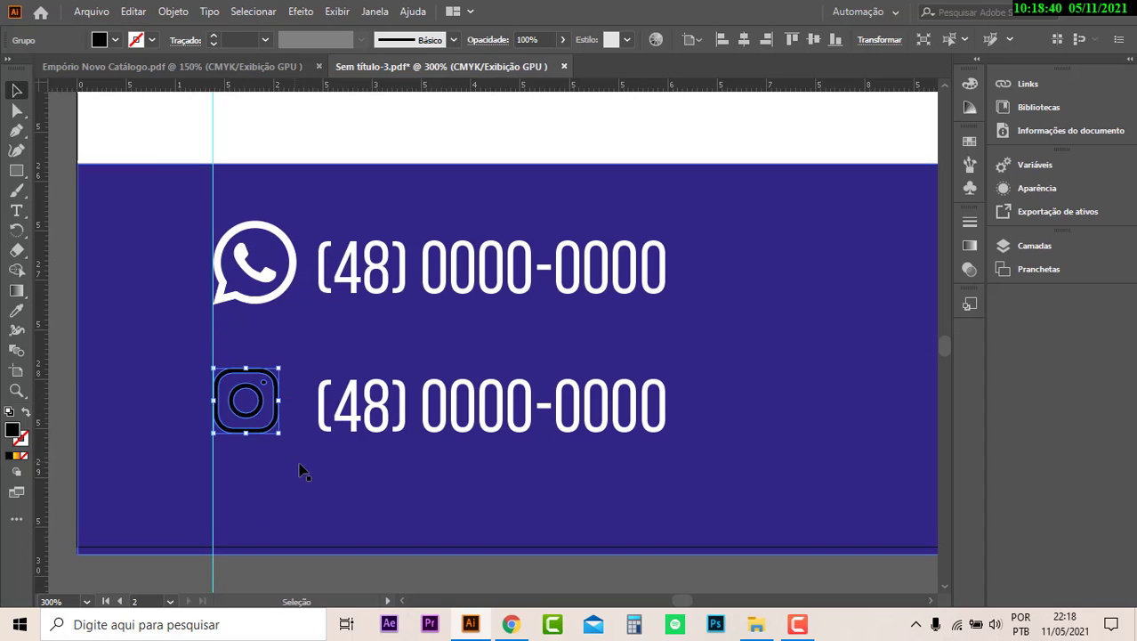
{"action": "left_click", "coordinate": [115, 40]}
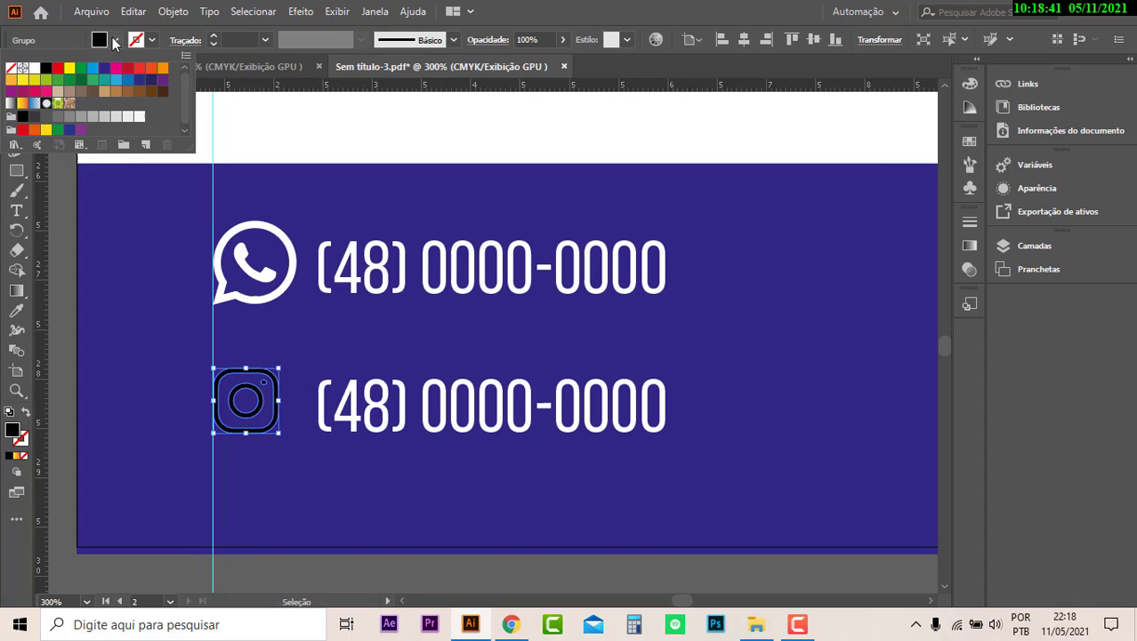
{"action": "left_click", "coordinate": [35, 69]}
{"action": "left_click", "coordinate": [305, 457]}
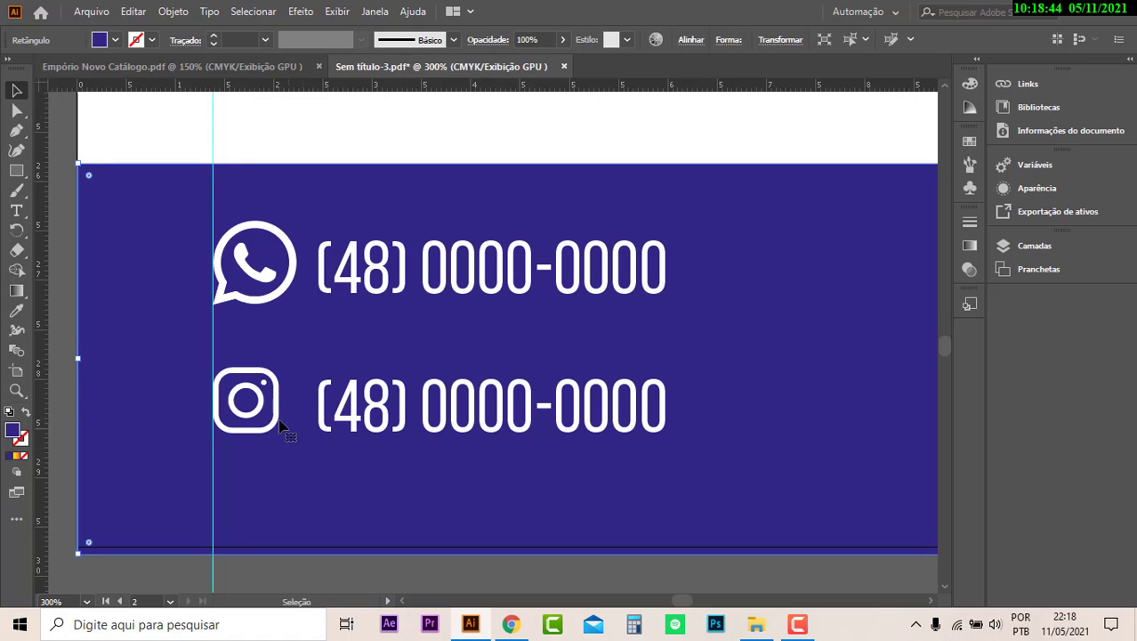
Resize the WhatsApp icon to match the Instagram icon, and shift the lower number left
{"action": "left_click_drag", "start_coordinate": [280, 424], "coordinate": [275, 417]}
{"action": "left_click", "coordinate": [278, 288]}
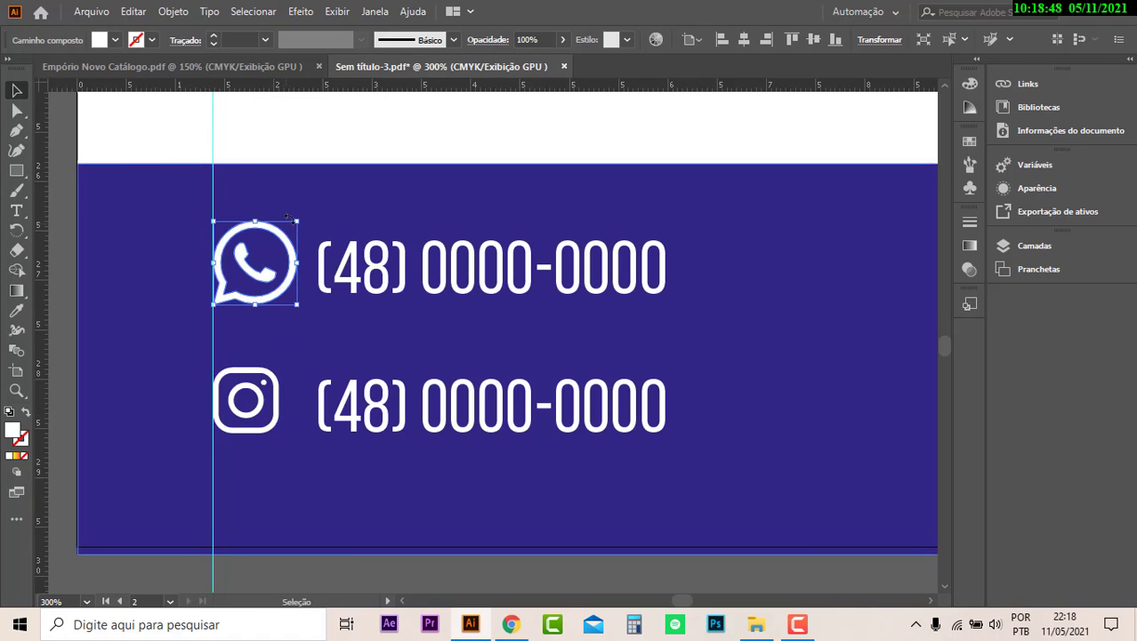
{"action": "left_click_drag", "start_coordinate": [304, 220], "coordinate": [294, 229]}
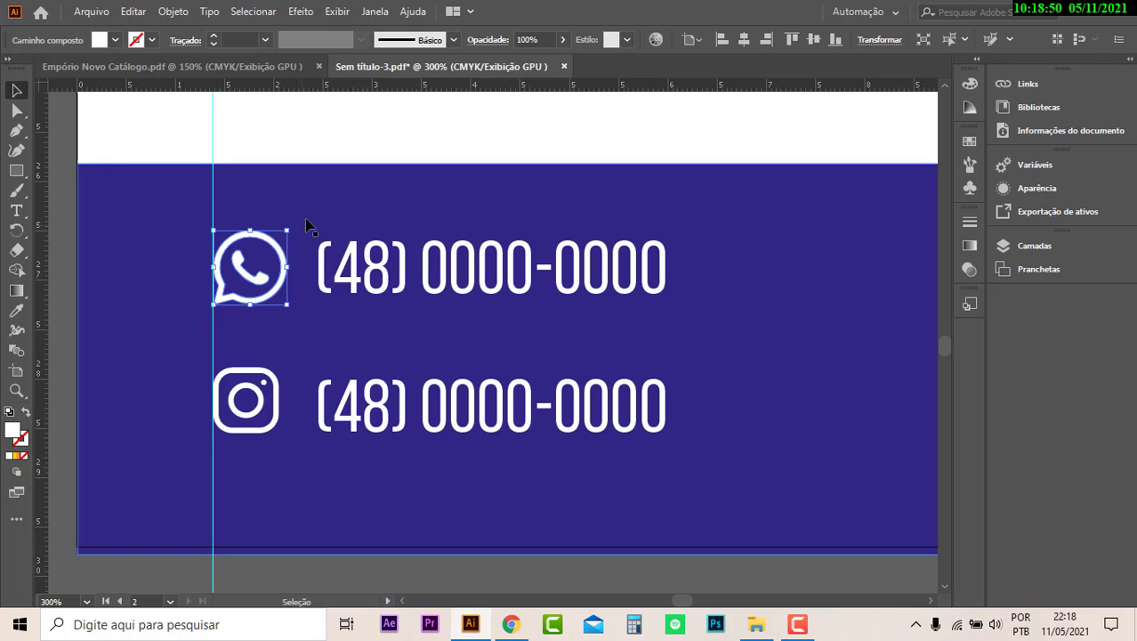
{"action": "left_click", "coordinate": [338, 306]}
{"action": "left_click", "coordinate": [265, 407]}
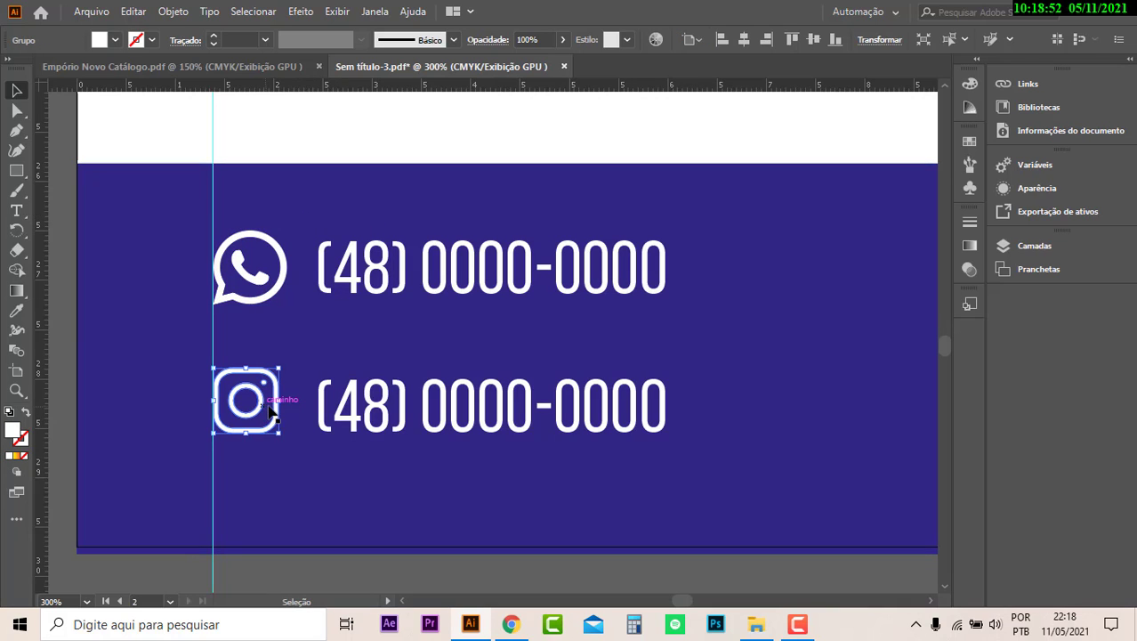
{"action": "mouse_move", "coordinate": [281, 301]}
{"action": "left_mouse_down"}
{"action": "mouse_move", "coordinate": [269, 336]}
{"action": "mouse_move", "coordinate": [277, 441]}
{"action": "mouse_move", "coordinate": [274, 279]}
{"action": "mouse_move", "coordinate": [314, 322]}
{"action": "left_mouse_up"}
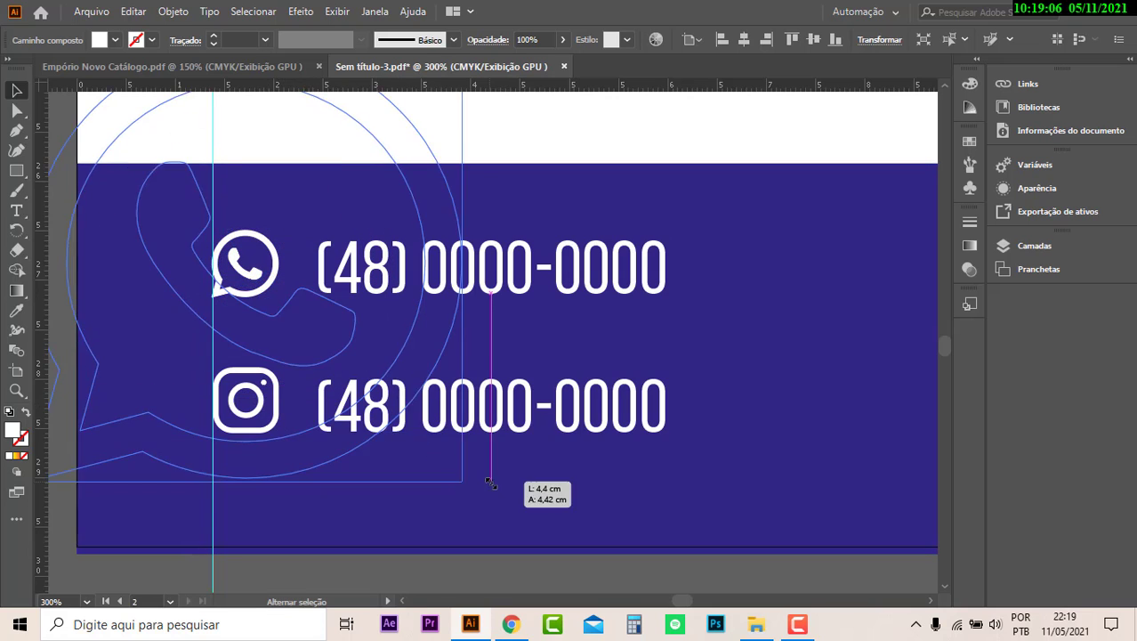
{"action": "mouse_move", "coordinate": [314, 322]}
{"action": "left_mouse_down"}
{"action": "mouse_move", "coordinate": [378, 408]}
{"action": "mouse_move", "coordinate": [389, 381]}
{"action": "mouse_move", "coordinate": [689, 278]}
{"action": "left_mouse_up"}
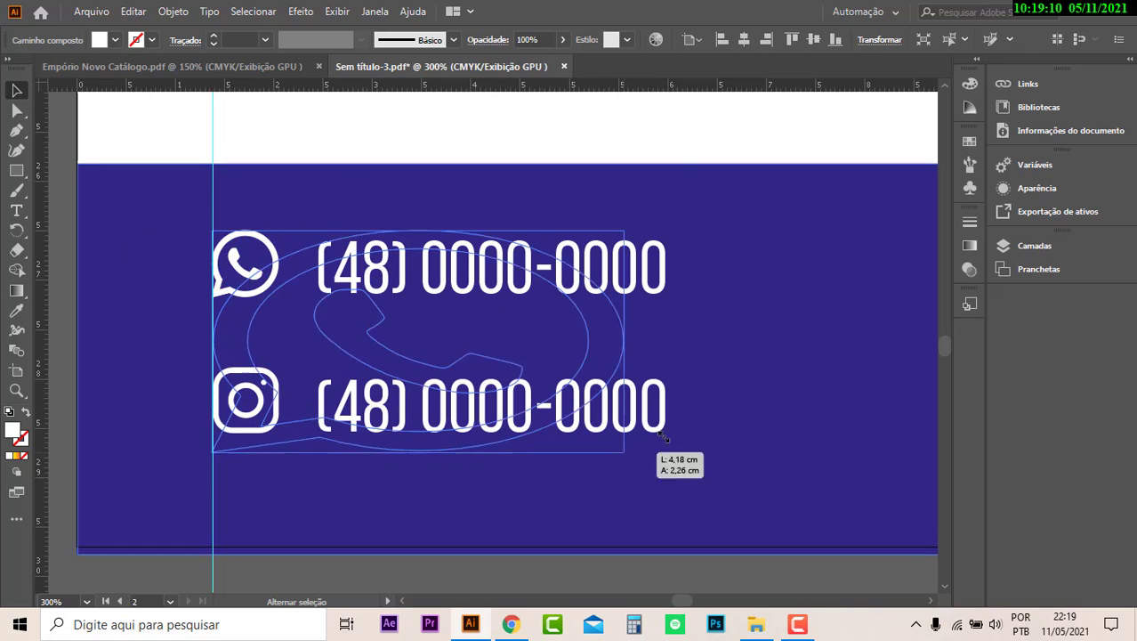
{"action": "left_click_drag", "start_coordinate": [689, 278], "coordinate": [280, 296]}
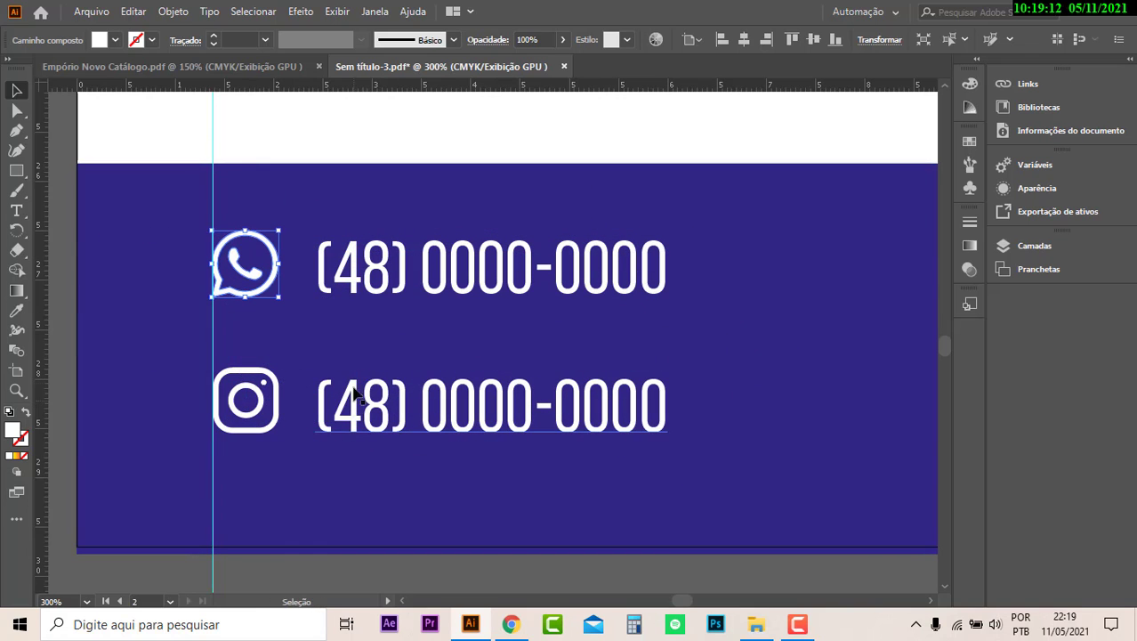
{"action": "left_click", "coordinate": [373, 475]}
{"action": "left_click_drag", "start_coordinate": [397, 412], "coordinate": [363, 406]}
Nudge both phone-number lines so they sit close to their icons
{"action": "left_click", "coordinate": [436, 287]}
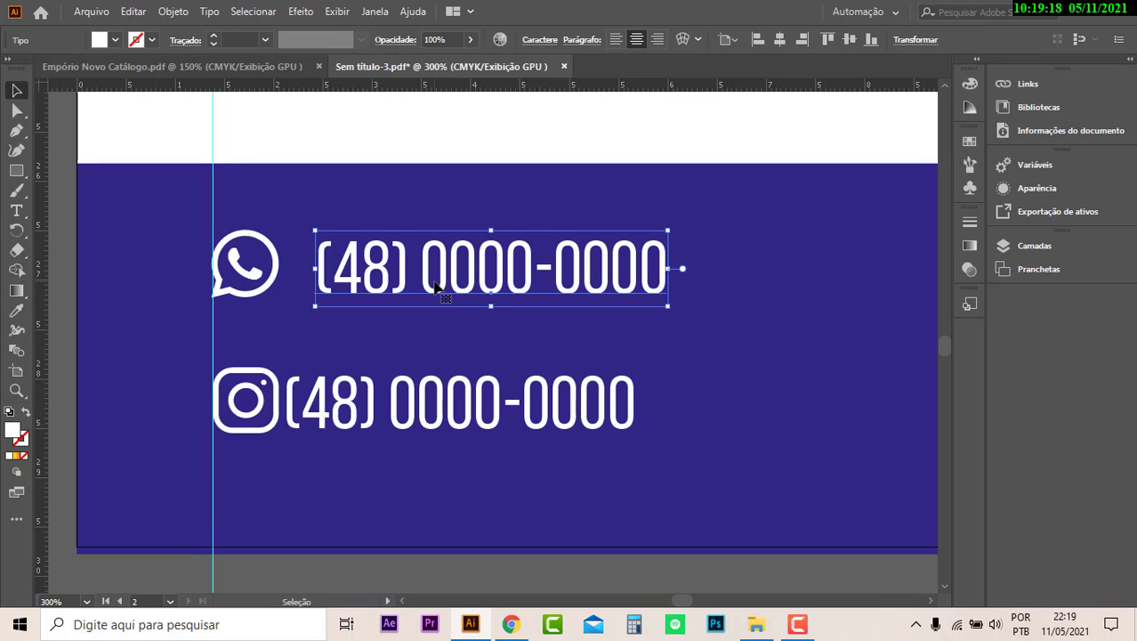
{"action": "key", "text": "Left"}
{"action": "key", "text": "Left"}
{"action": "key", "text": "Left"}
{"action": "key", "text": "Left"}
{"action": "key", "text": "Left"}
{"action": "key", "text": "Left"}
{"action": "key", "text": "Left"}
{"action": "key", "text": "Left"}
{"action": "key", "text": "Left"}
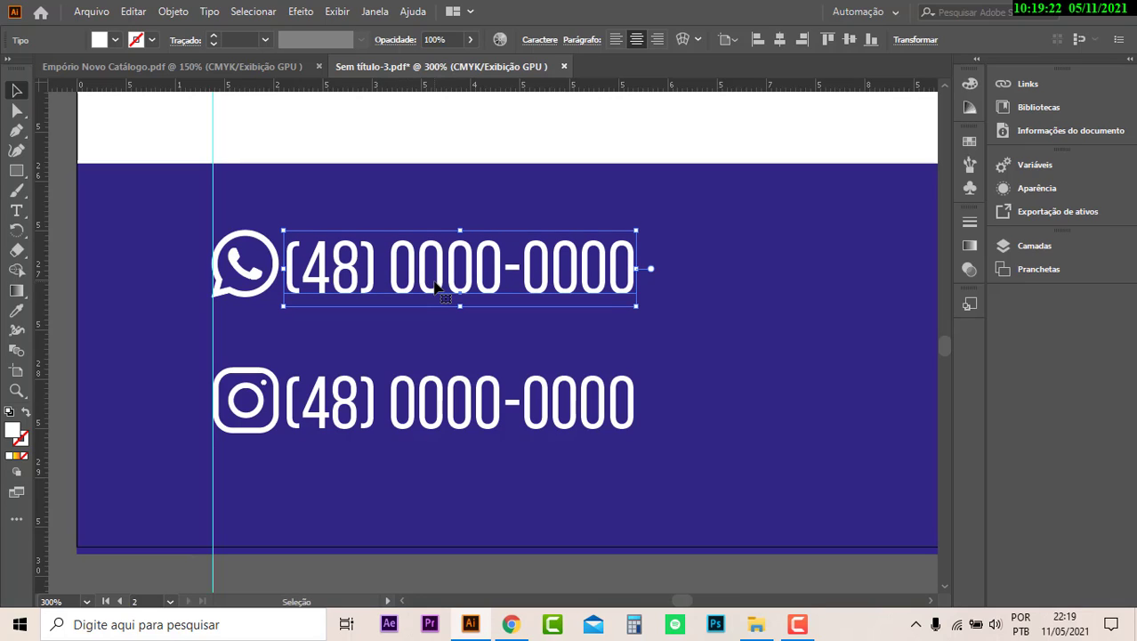
{"action": "key", "text": "Right"}
{"action": "left_click", "coordinate": [418, 407]}
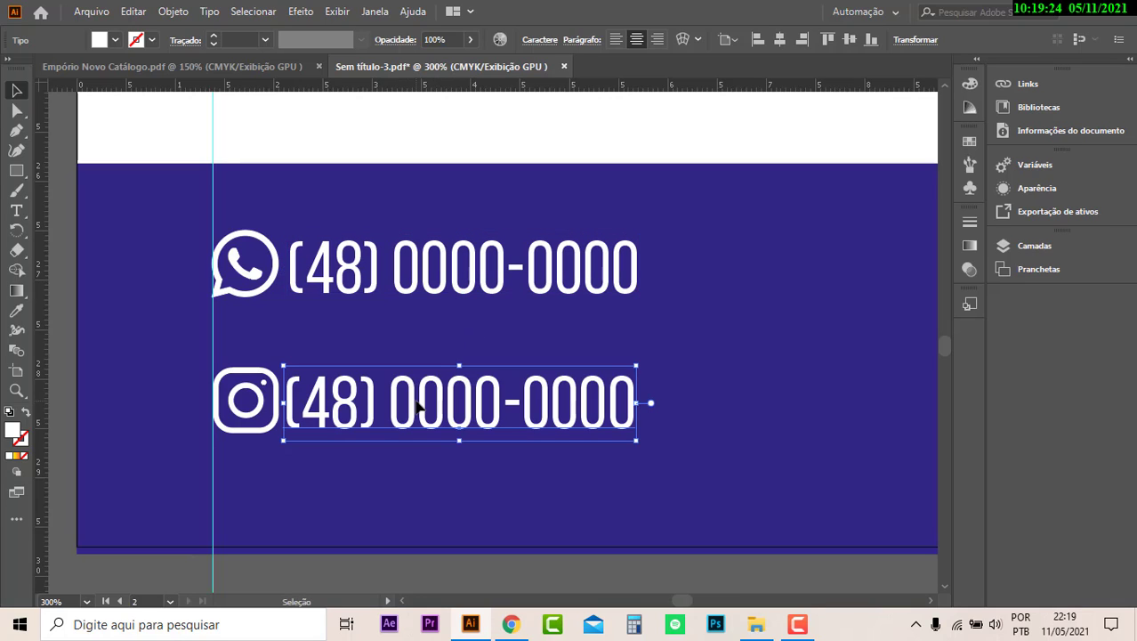
{"action": "key", "text": "Right"}
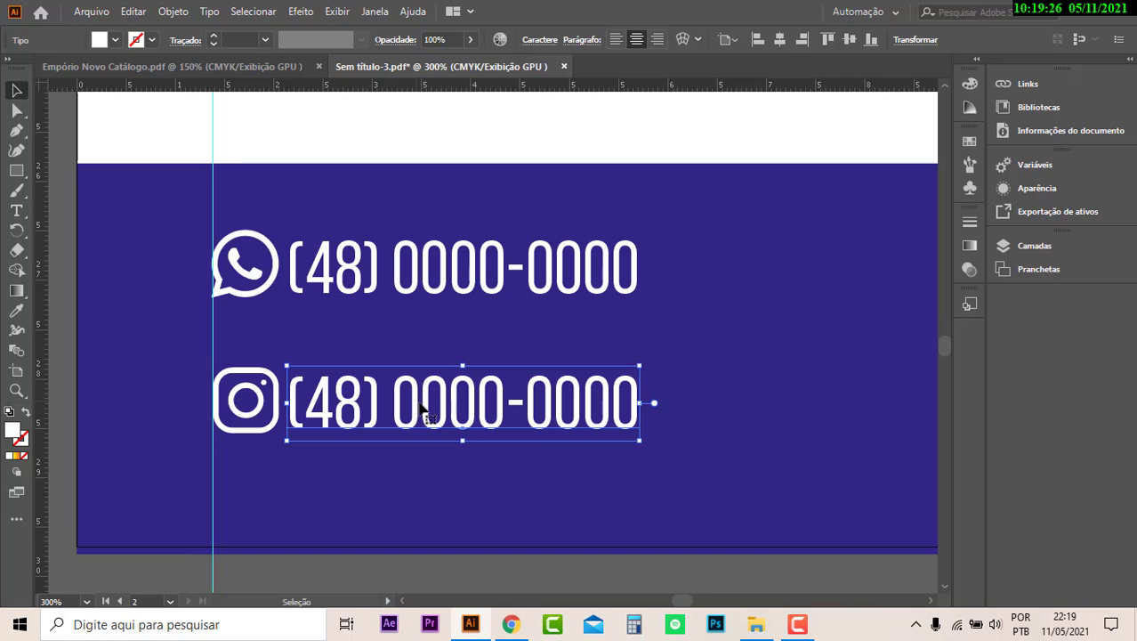
{"action": "double_click", "coordinate": [421, 407]}
{"action": "type", "text": "@"}
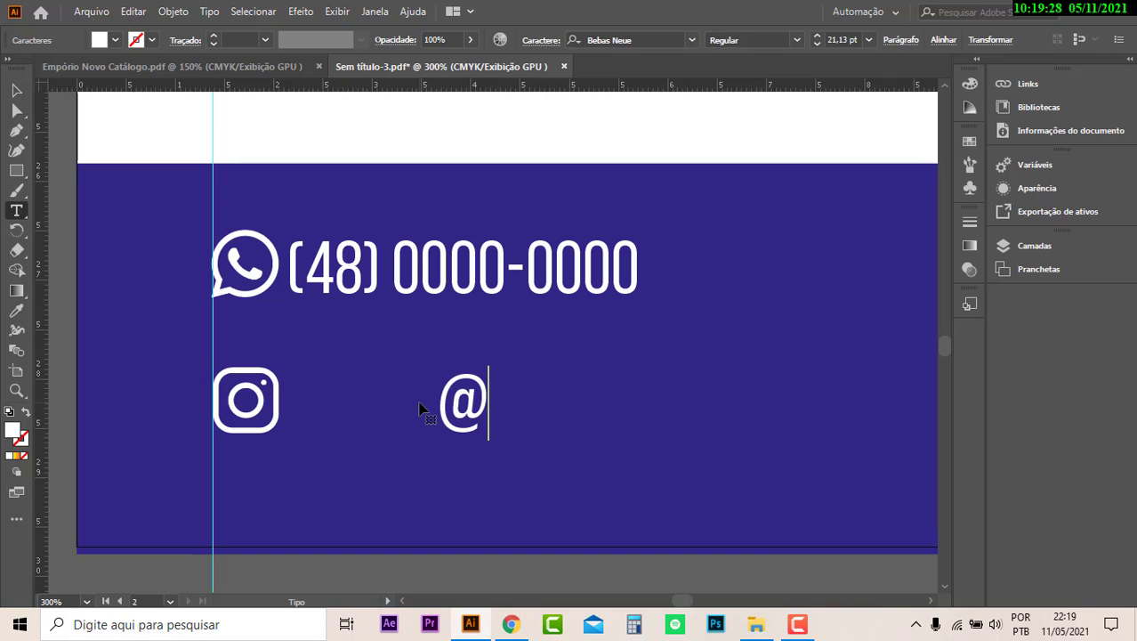
{"action": "type", "text": "DAVISILVA"}
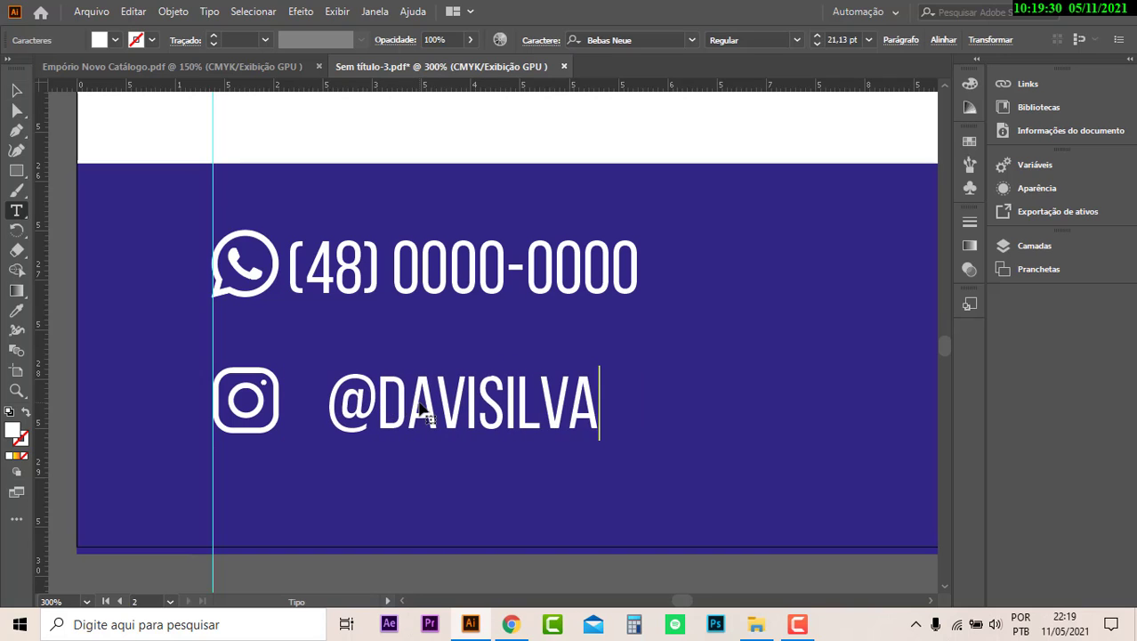
{"action": "type", "text": "DESIGN"}
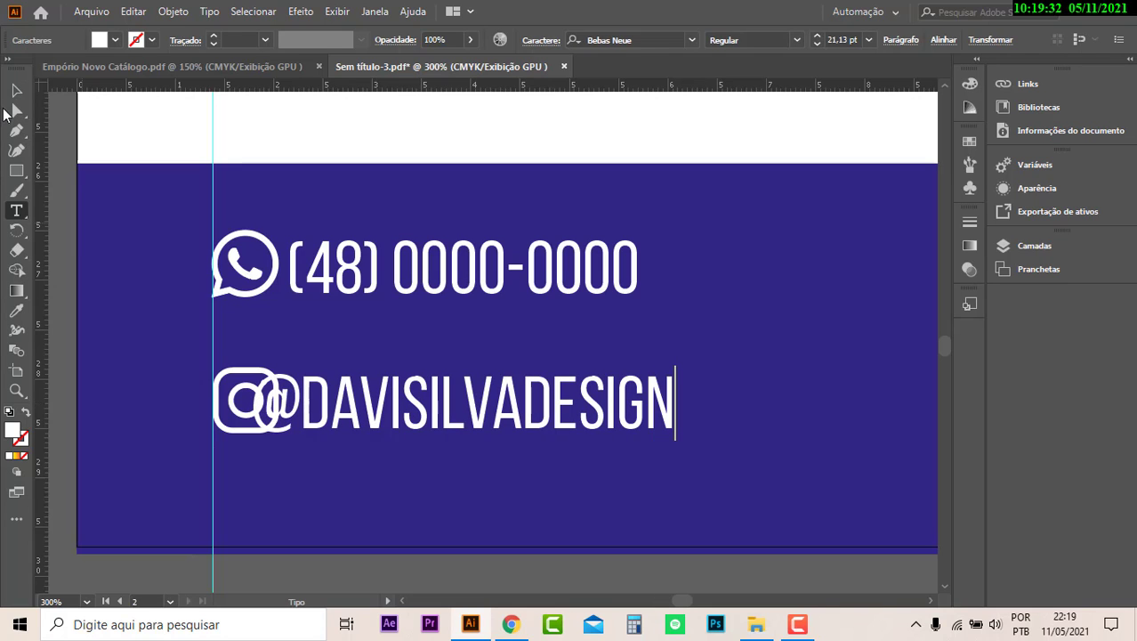
{"action": "left_click", "coordinate": [16, 90]}
{"action": "left_click_drag", "start_coordinate": [449, 406], "coordinate": [481, 403]}
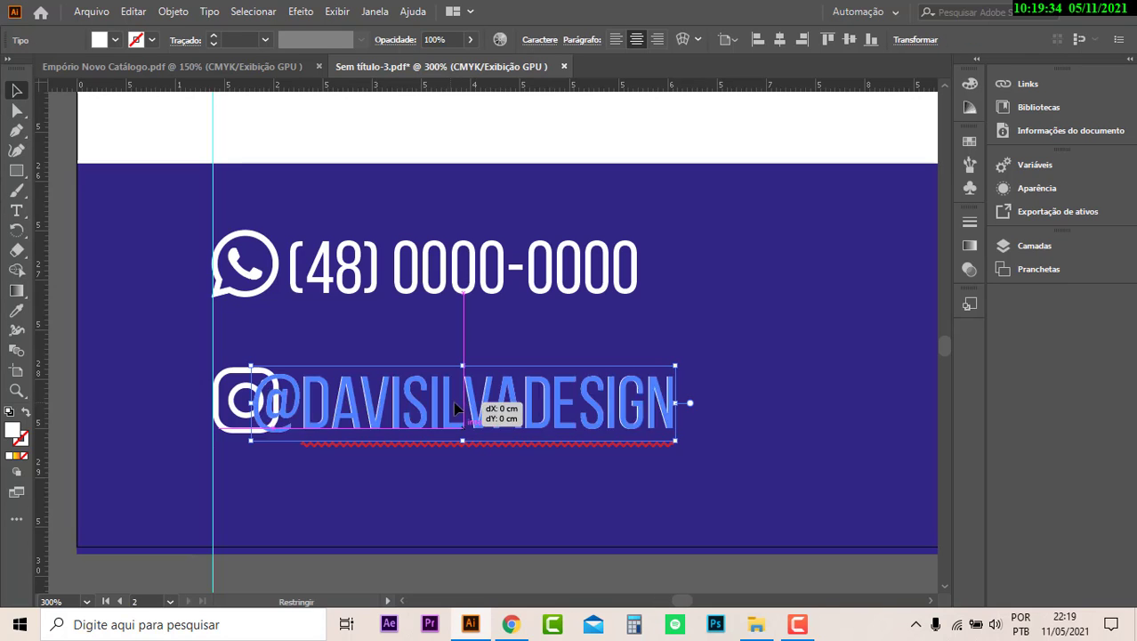
Lower the WhatsApp icon and number line in the footer, just above the handle
{"action": "left_click", "coordinate": [456, 328]}
{"action": "scroll", "coordinate": [456, 328], "scroll_direction": "down", "scroll_amount": 3}
{"action": "left_click", "coordinate": [686, 493]}
{"action": "scroll", "coordinate": [686, 493], "scroll_direction": "down", "scroll_amount": 1}
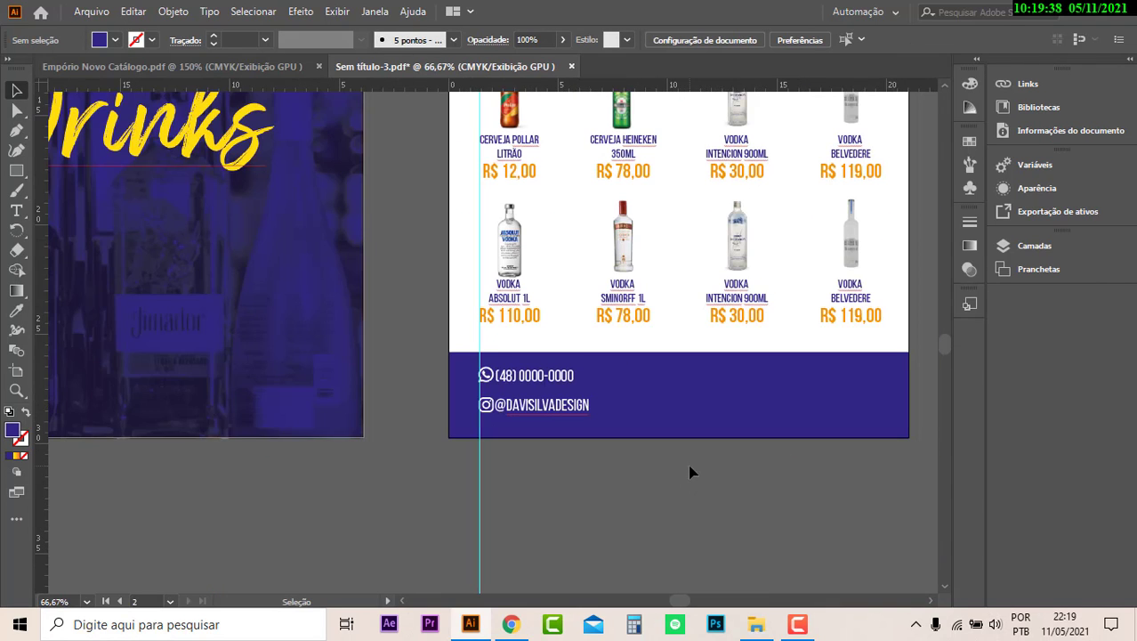
{"action": "left_click_drag", "start_coordinate": [619, 470], "coordinate": [562, 469]}
{"action": "left_click_drag", "start_coordinate": [625, 491], "coordinate": [589, 486]}
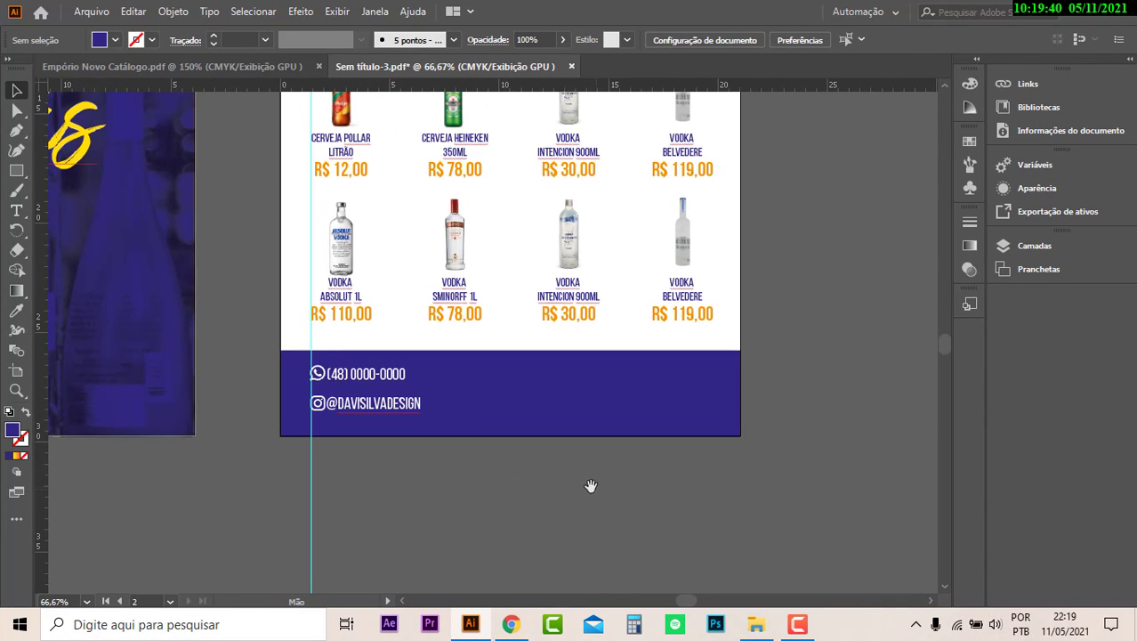
{"action": "left_click", "coordinate": [316, 375], "text": "shift"}
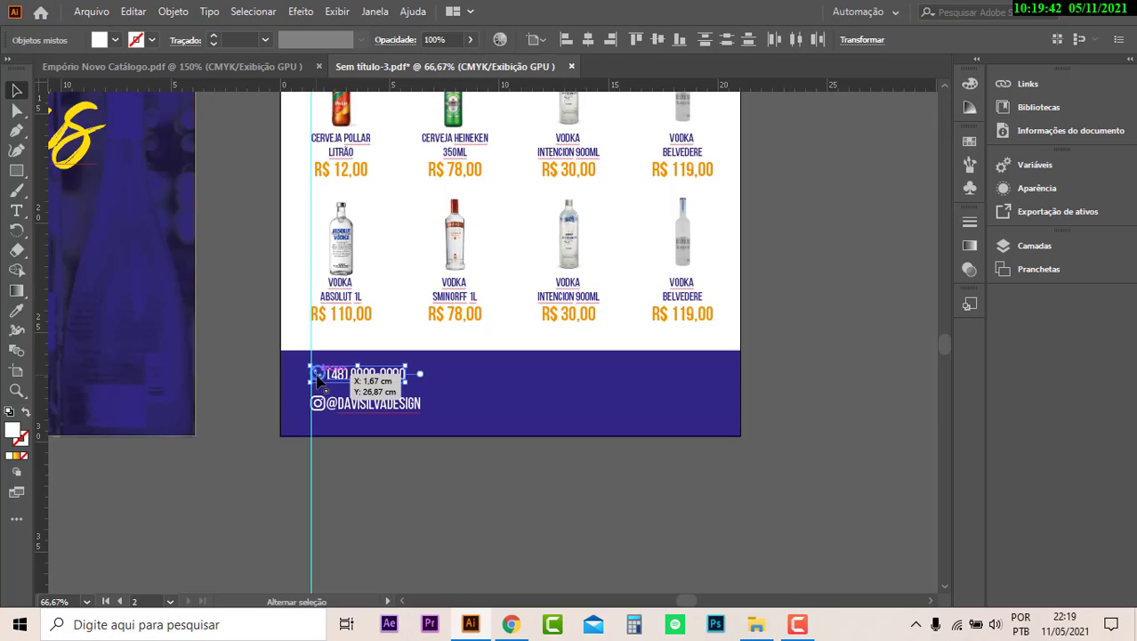
{"action": "left_click_drag", "start_coordinate": [369, 379], "coordinate": [369, 389]}
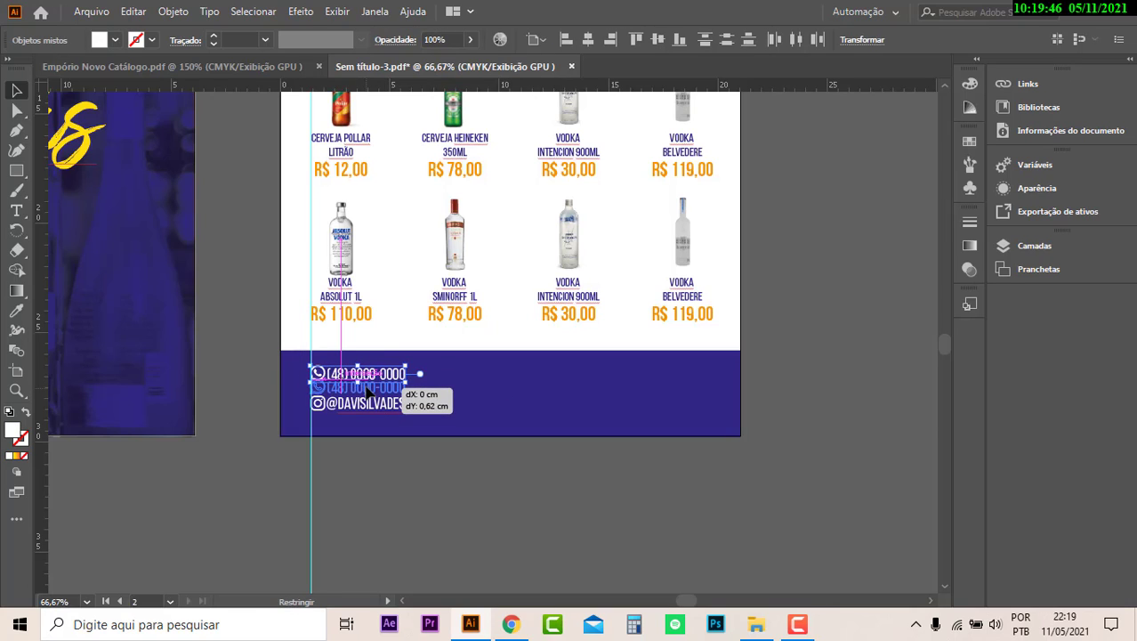
{"action": "left_click_drag", "start_coordinate": [369, 386], "coordinate": [369, 389]}
Check the footer, then go via Empório Novo Catálogo to the Sem título-3 document
{"action": "left_click", "coordinate": [356, 467]}
{"action": "scroll", "coordinate": [356, 467], "scroll_direction": "up", "scroll_amount": 2}
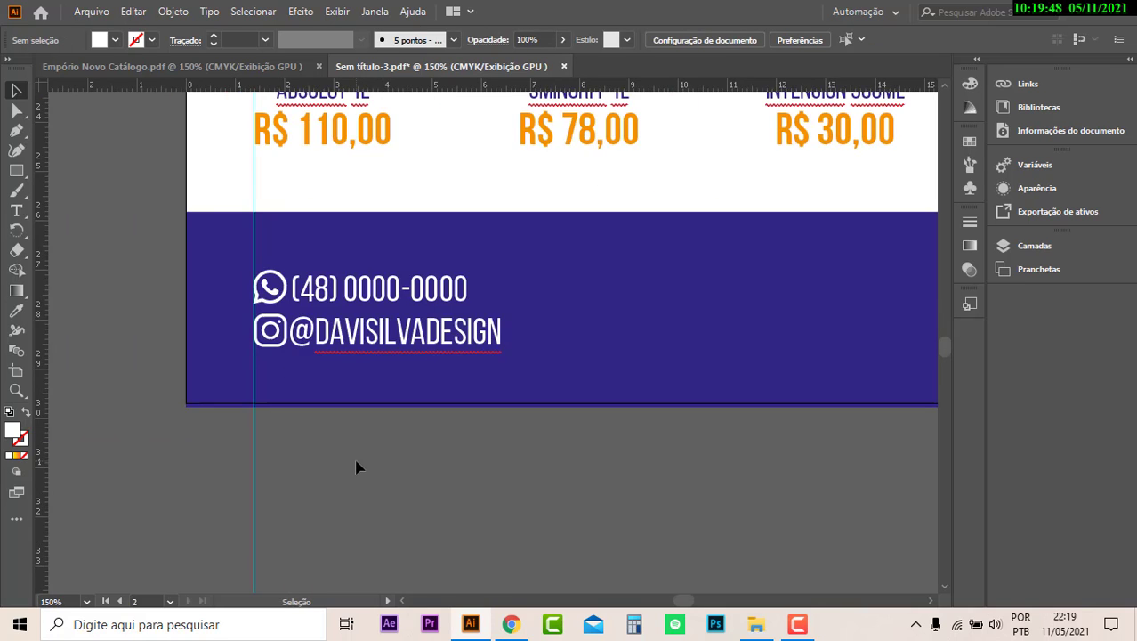
{"action": "scroll", "coordinate": [293, 400], "scroll_direction": "up", "scroll_amount": 1}
{"action": "scroll", "coordinate": [400, 419], "scroll_direction": "up", "scroll_amount": 1}
{"action": "scroll", "coordinate": [498, 433], "scroll_direction": "down", "scroll_amount": 1}
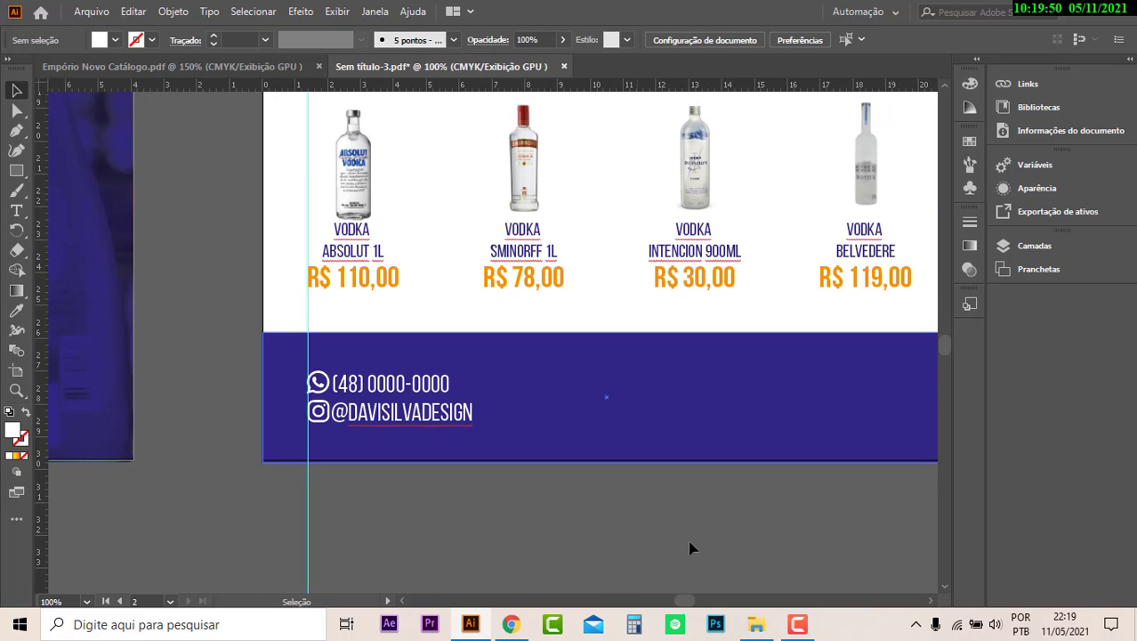
{"action": "scroll", "coordinate": [630, 521], "scroll_direction": "right", "scroll_amount": 2}
{"action": "scroll", "coordinate": [605, 502], "scroll_direction": "down", "scroll_amount": 2}
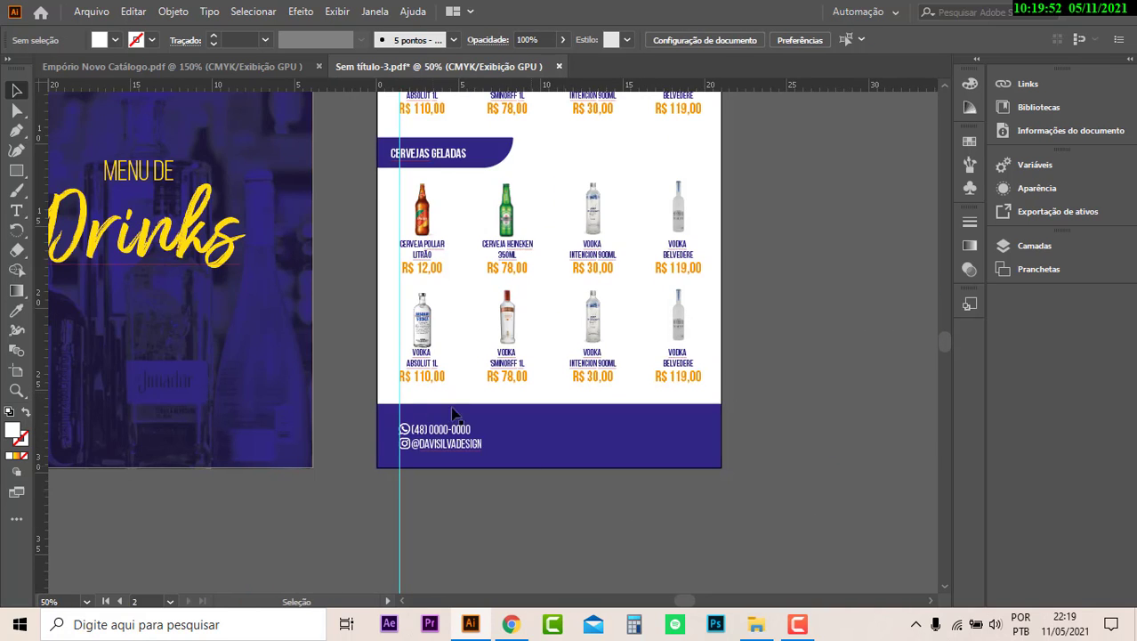
{"action": "left_click", "coordinate": [219, 66]}
{"action": "scroll", "coordinate": [626, 479], "scroll_direction": "down", "scroll_amount": 3}
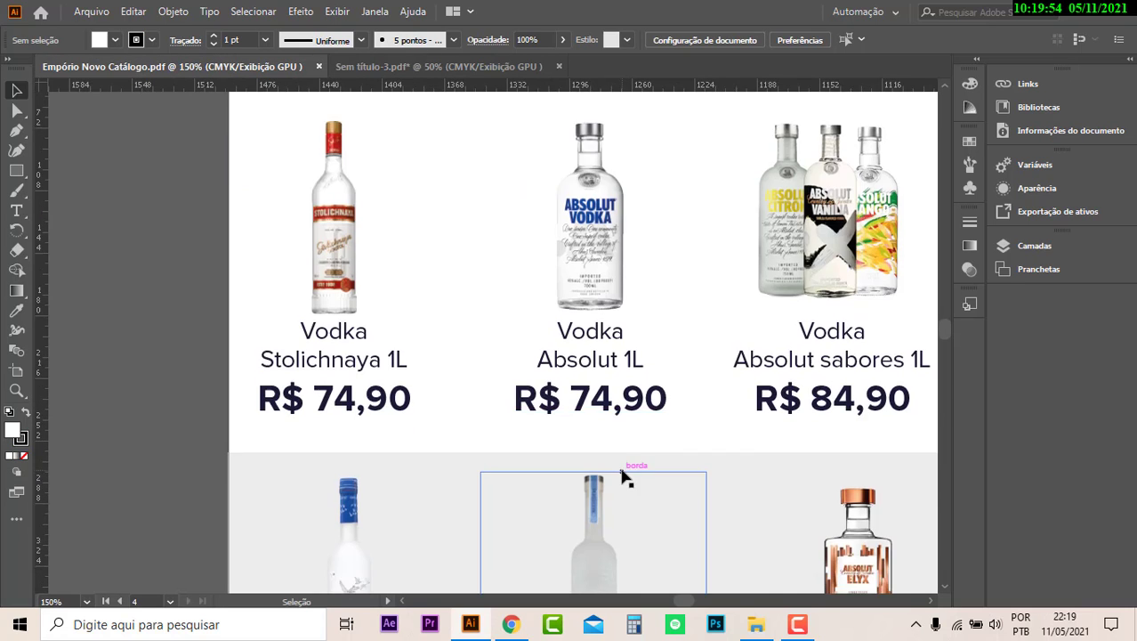
{"action": "scroll", "coordinate": [626, 478], "scroll_direction": "down", "scroll_amount": 2}
{"action": "scroll", "coordinate": [579, 471], "scroll_direction": "down", "scroll_amount": 1}
{"action": "scroll", "coordinate": [525, 463], "scroll_direction": "down", "scroll_amount": 1}
{"action": "scroll", "coordinate": [379, 144], "scroll_direction": "up", "scroll_amount": 2}
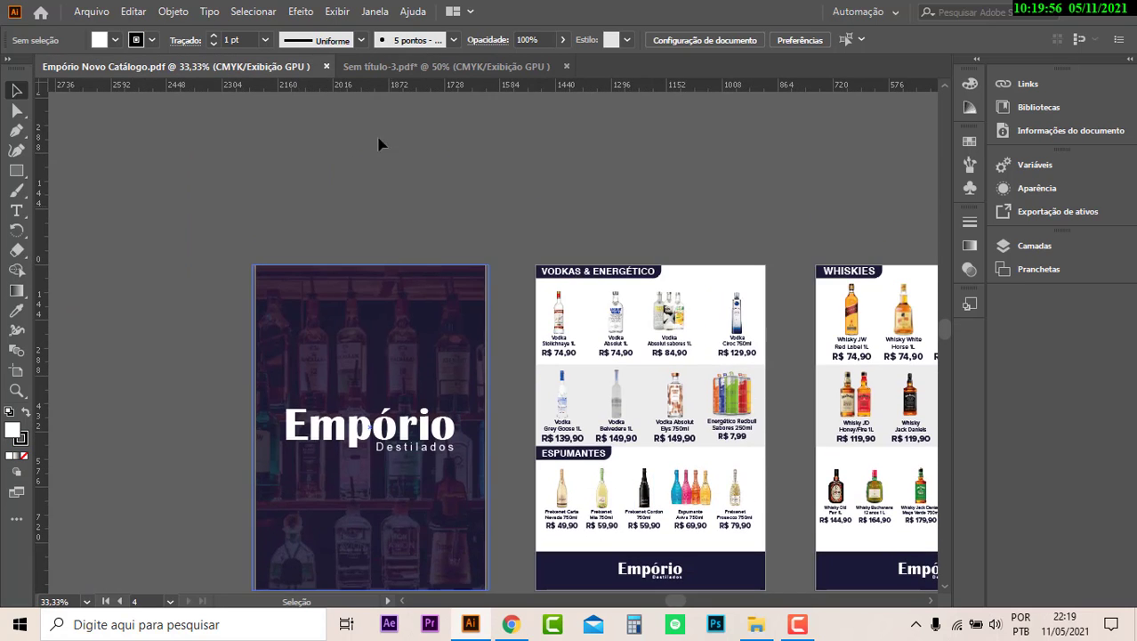
{"action": "left_click", "coordinate": [396, 64]}
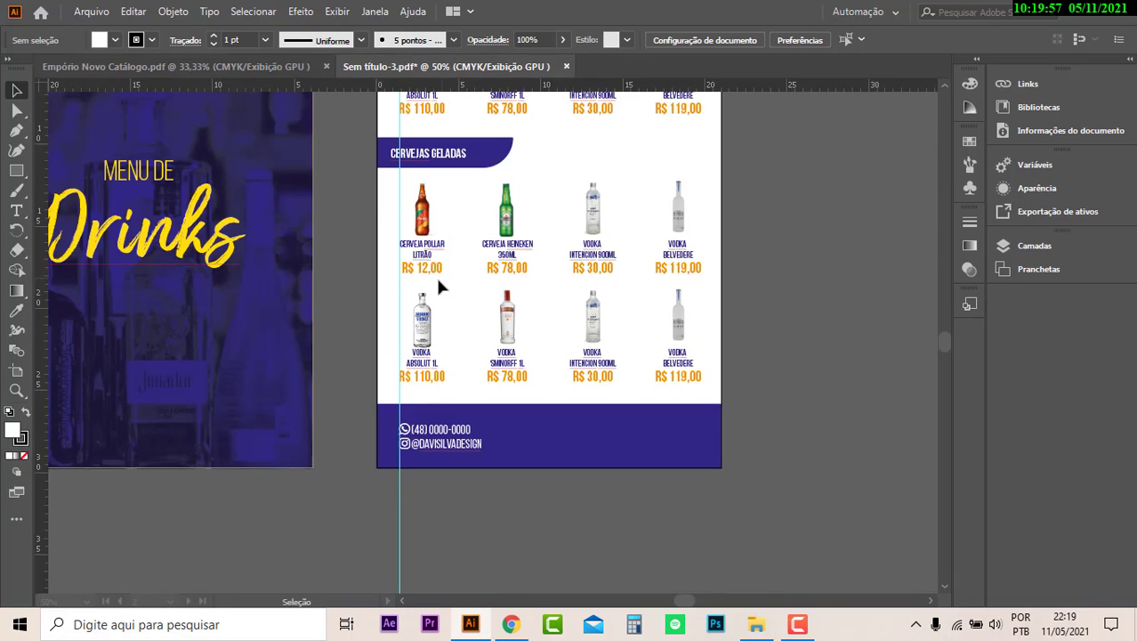
Copy the MENU DE Drinks logo onto the page-2 footer, layered above the purple band
{"action": "left_click", "coordinate": [166, 177]}
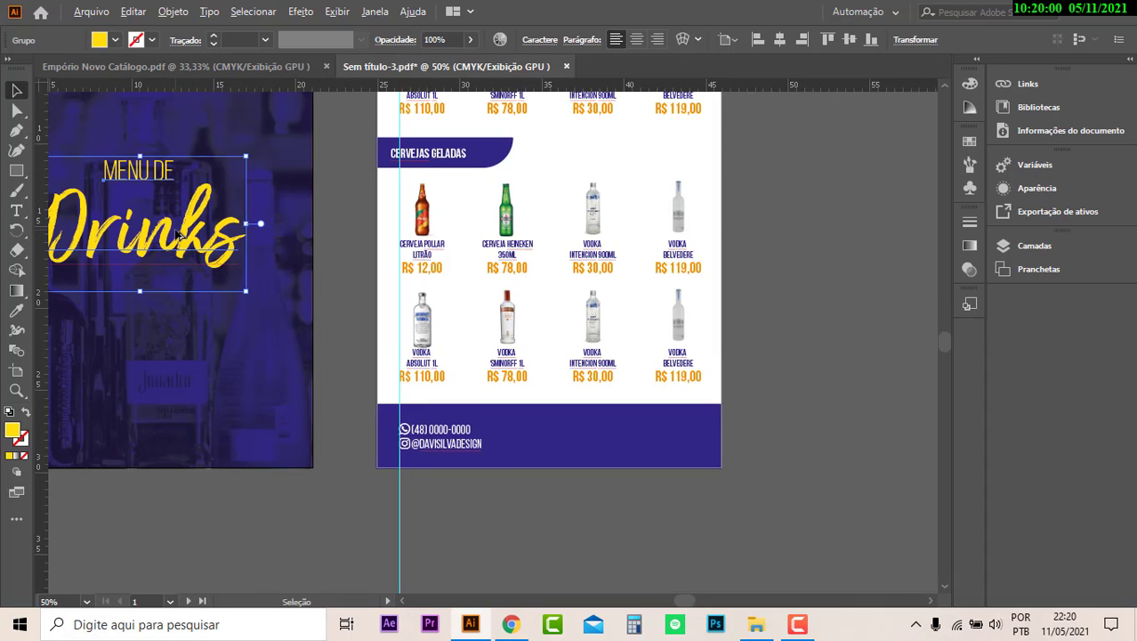
{"action": "left_click_drag", "start_coordinate": [178, 234], "coordinate": [646, 433]}
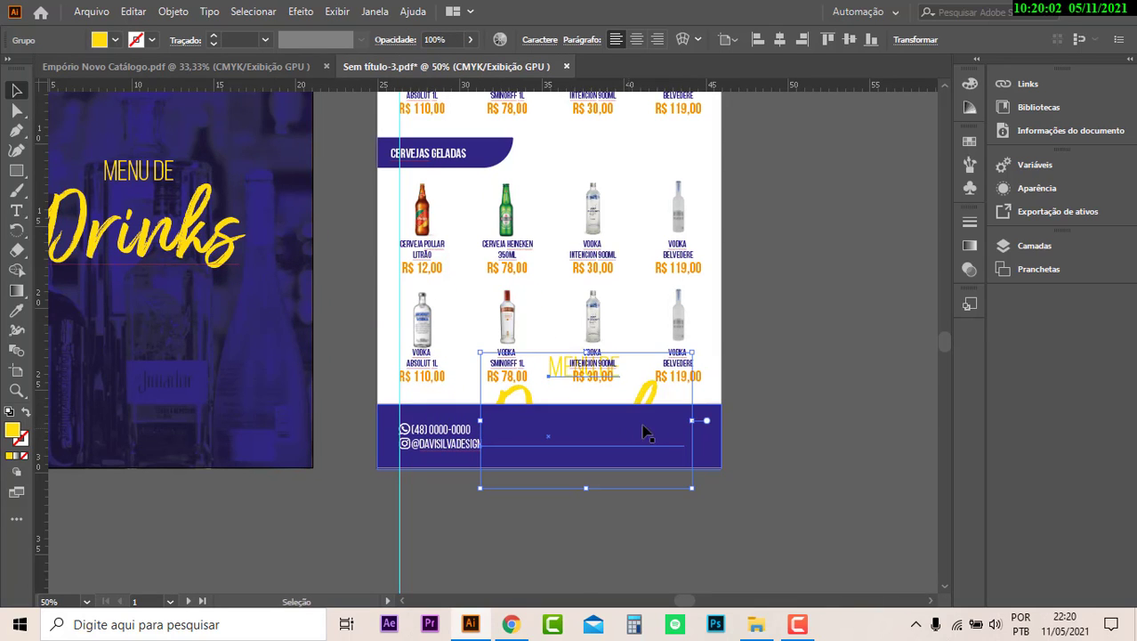
{"action": "left_click", "coordinate": [1035, 245]}
{"action": "scroll", "coordinate": [903, 400], "scroll_direction": "down", "scroll_amount": 5}
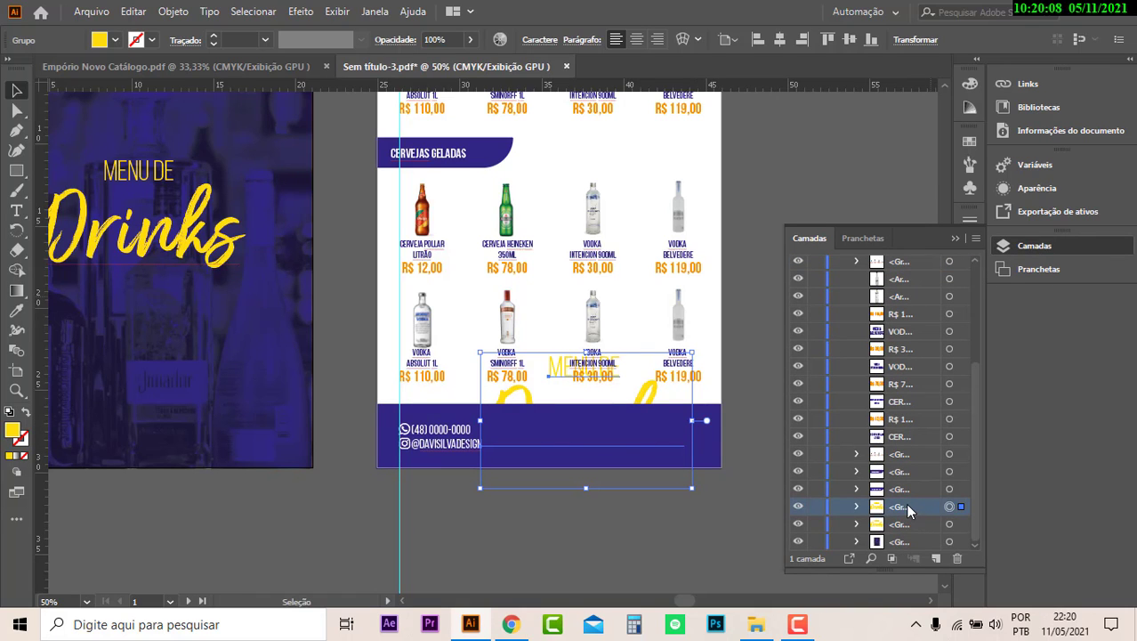
{"action": "mouse_move", "coordinate": [905, 502]}
{"action": "left_mouse_down"}
{"action": "mouse_move", "coordinate": [914, 250]}
{"action": "mouse_move", "coordinate": [919, 279]}
{"action": "left_mouse_up"}
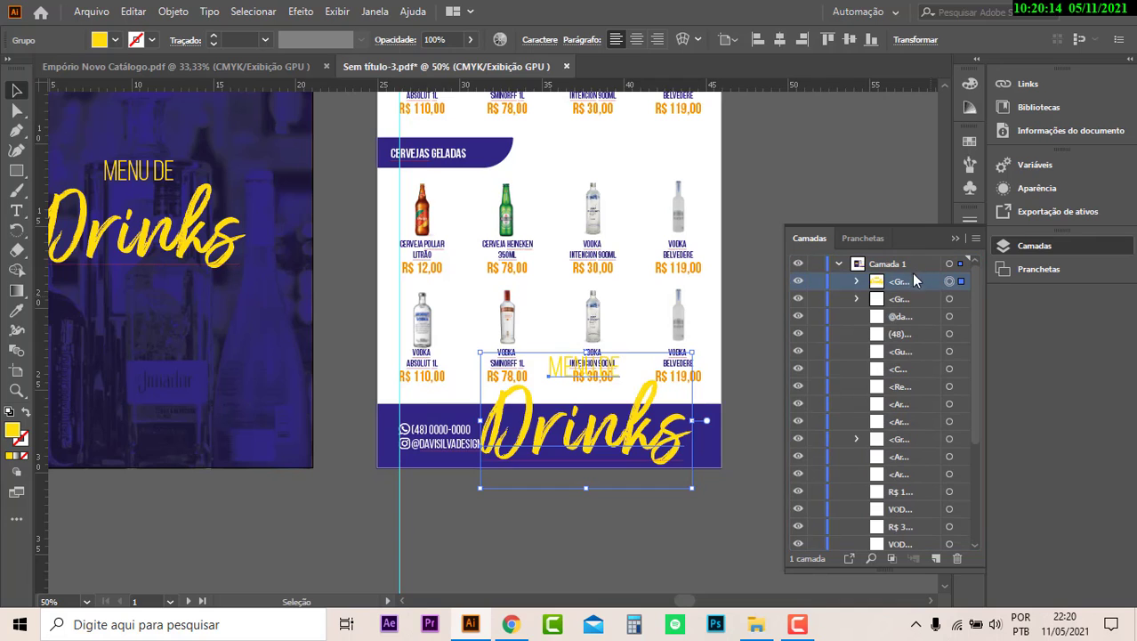
Shrink the copied logo and position it at the footer's right end
{"action": "left_click_drag", "start_coordinate": [694, 353], "coordinate": [626, 395]}
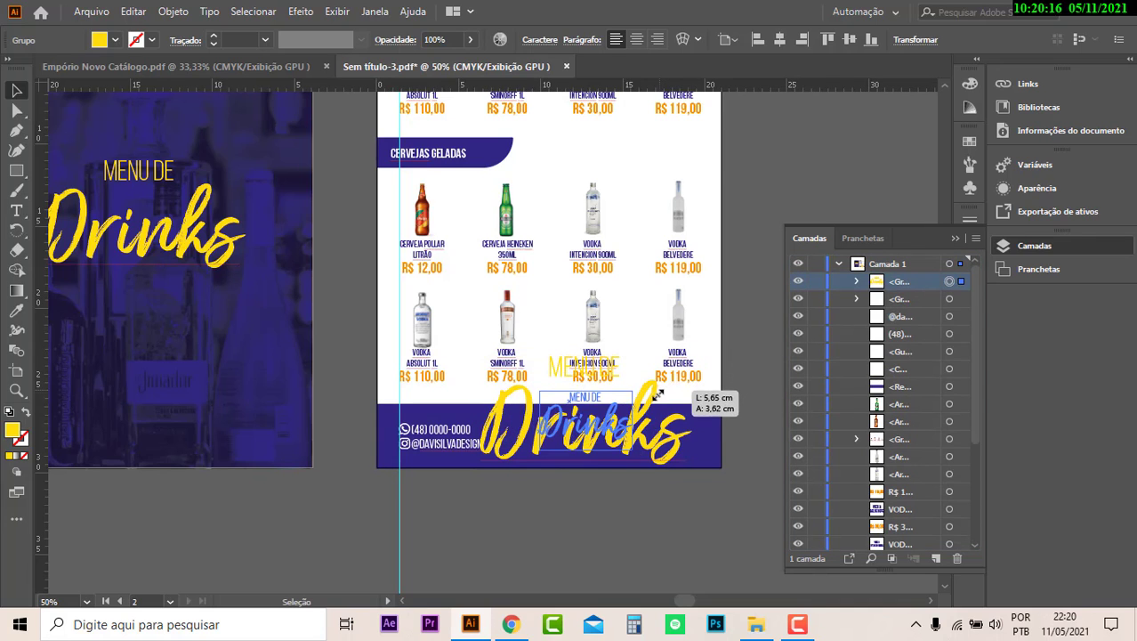
{"action": "left_click", "coordinate": [955, 242]}
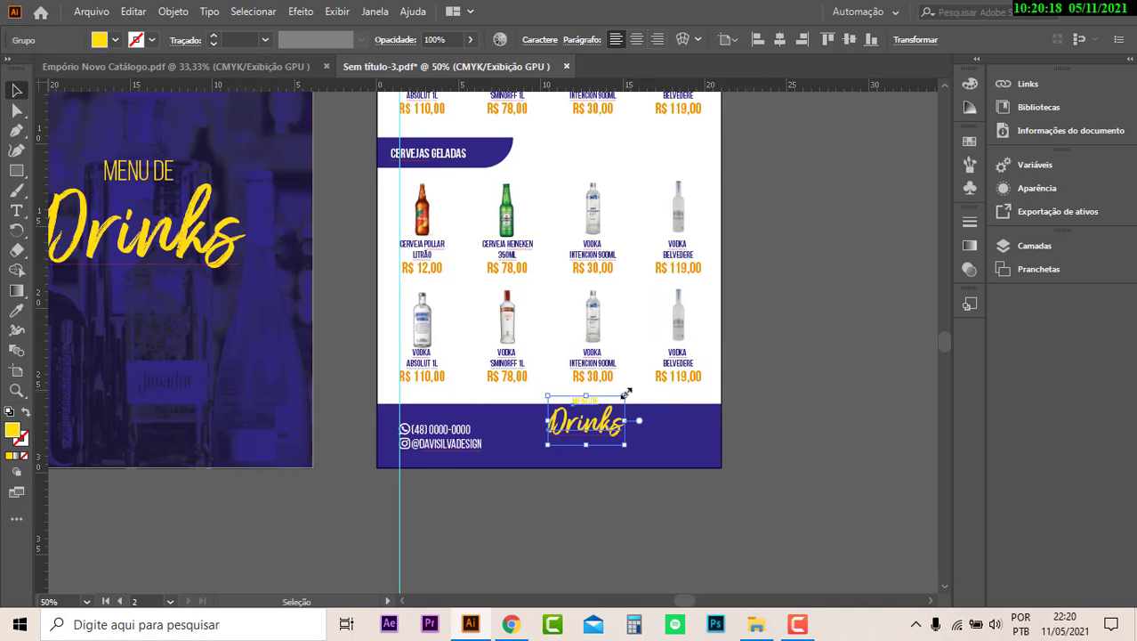
{"action": "left_click_drag", "start_coordinate": [606, 427], "coordinate": [663, 445]}
{"action": "left_click", "coordinate": [690, 529]}
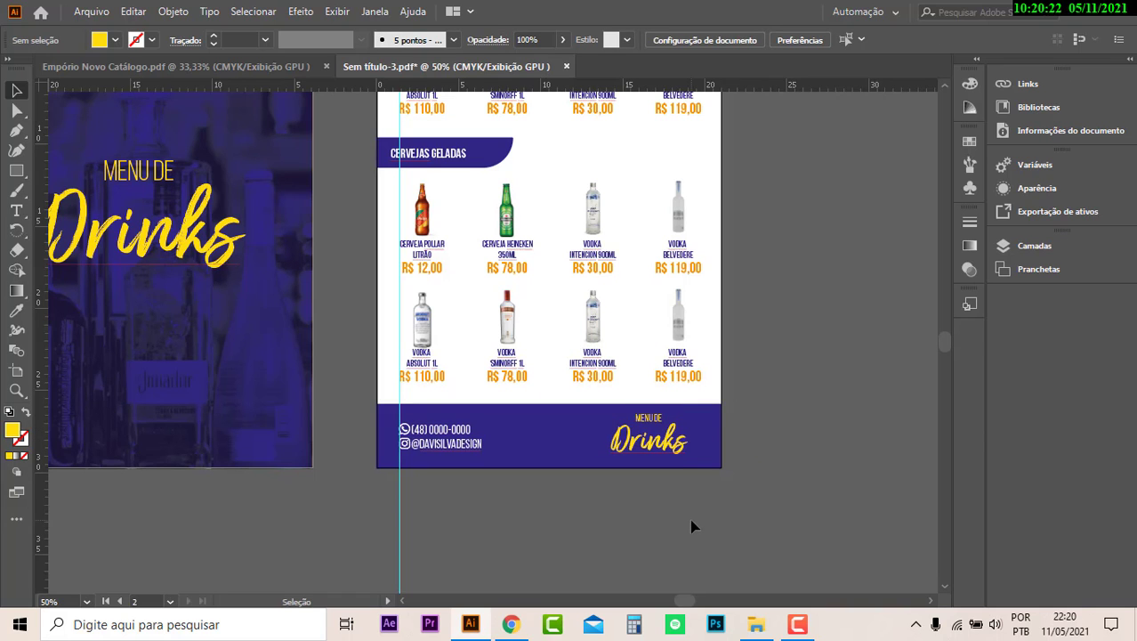
{"action": "key", "text": "ctrl+0"}
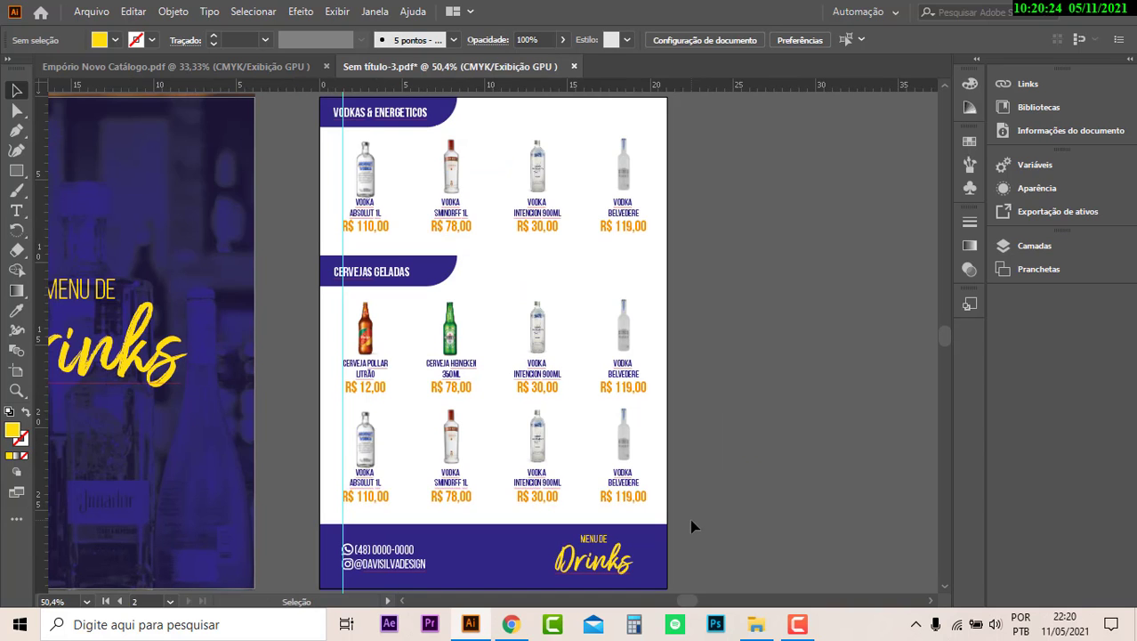
Save as Adobe PDF, replacing Sem título-3.pdf, with default PDF settings
{"action": "left_click", "coordinate": [91, 12]}
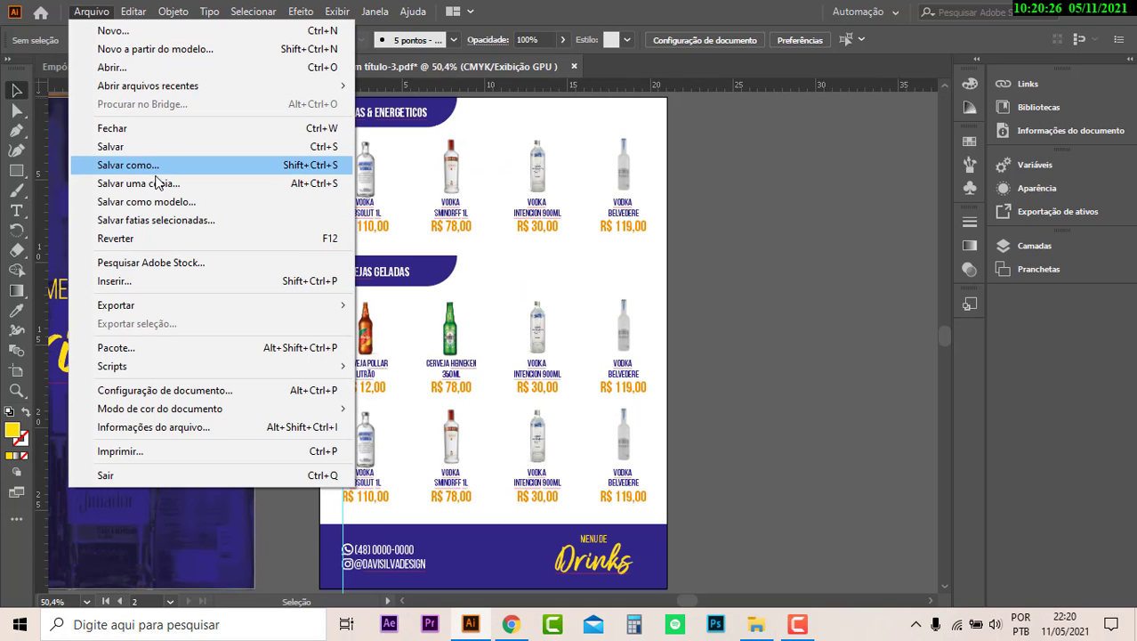
{"action": "left_click", "coordinate": [159, 167]}
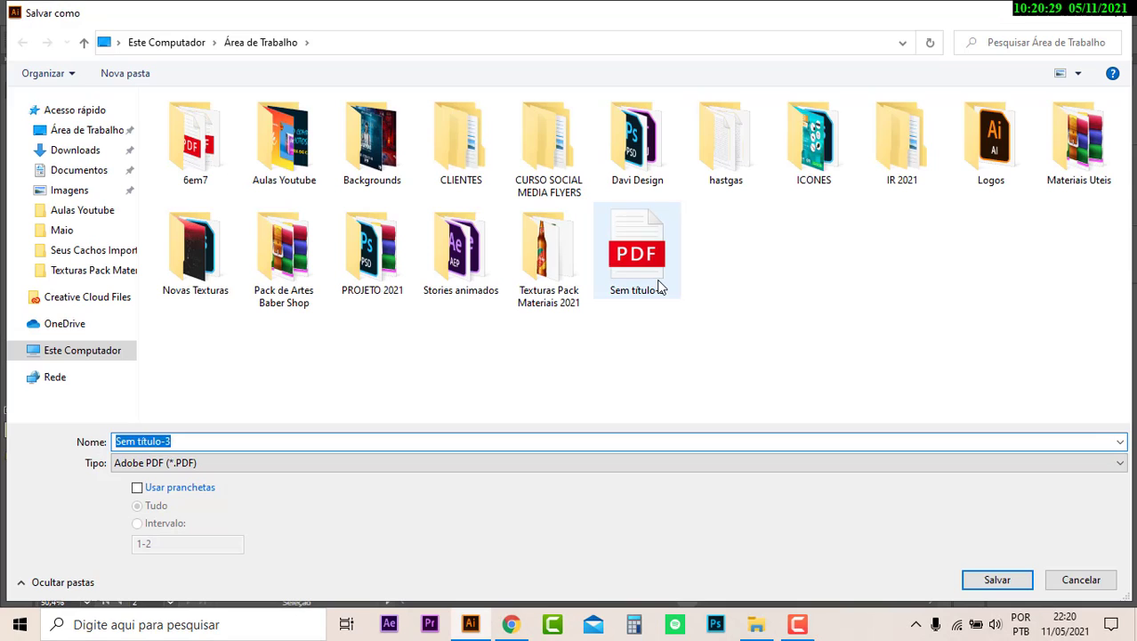
{"action": "left_click", "coordinate": [658, 286]}
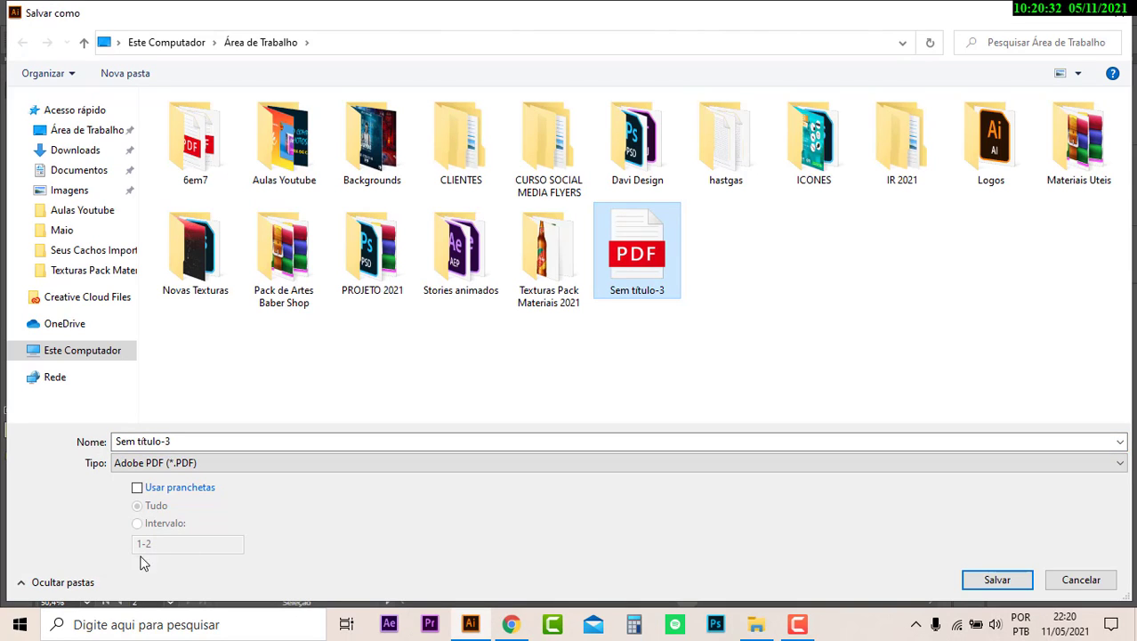
{"action": "left_click", "coordinate": [982, 583]}
{"action": "left_click", "coordinate": [604, 373]}
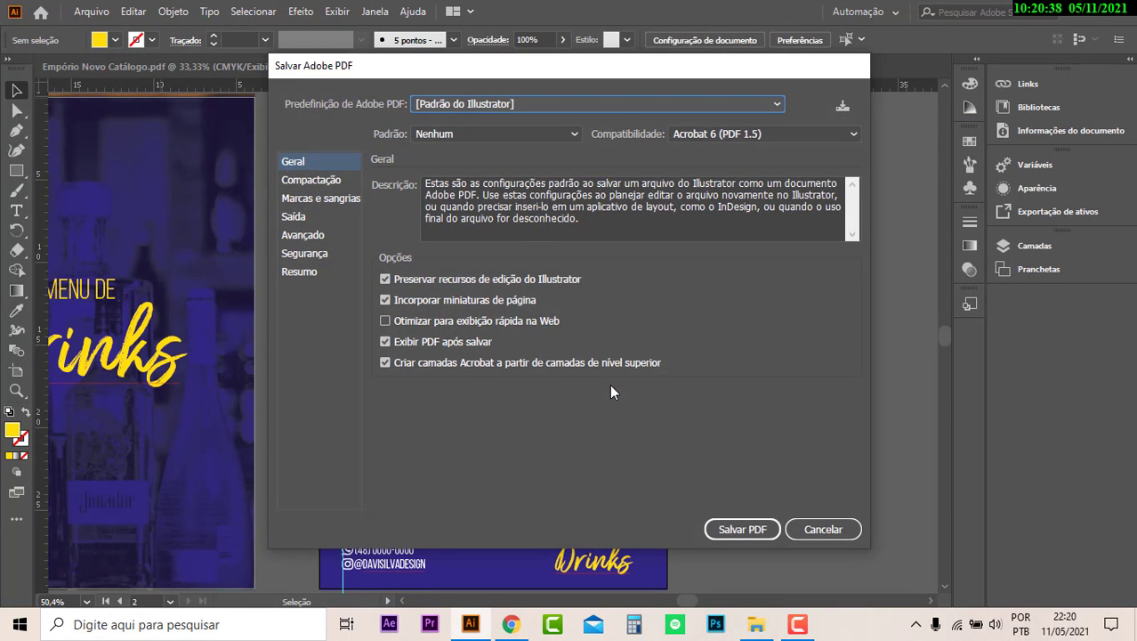
{"action": "left_click", "coordinate": [712, 529]}
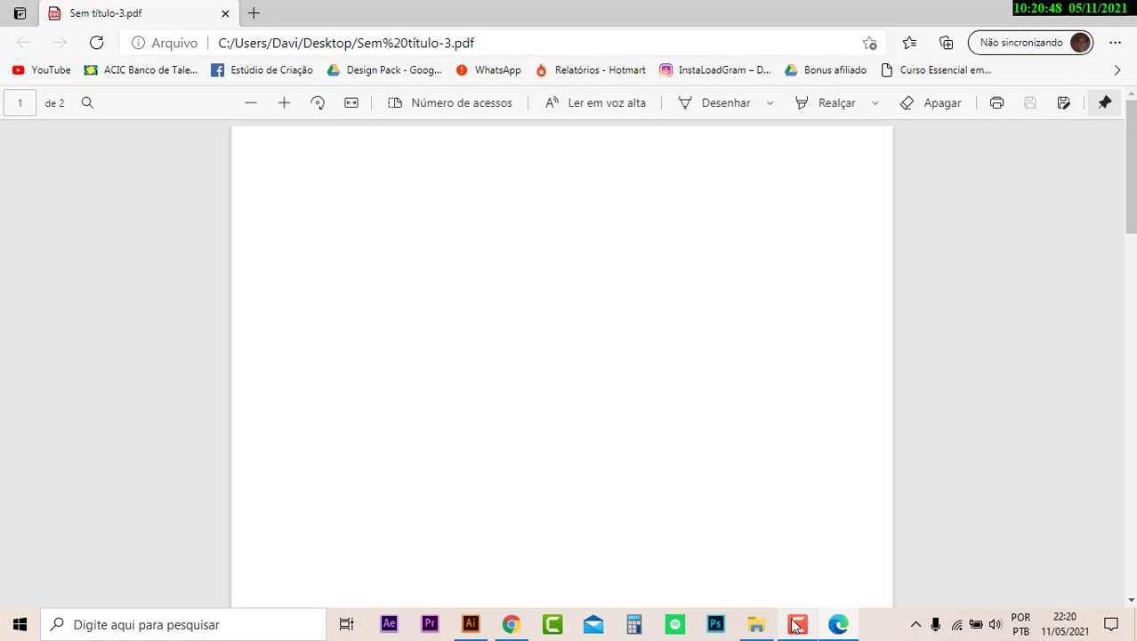
Scroll through the Sem título-3 PDF in Edge from the cover page to the purple footer
{"action": "scroll", "coordinate": [721, 290], "scroll_direction": "down", "scroll_amount": 1}
{"action": "scroll", "coordinate": [750, 278], "scroll_direction": "down", "scroll_amount": 2}
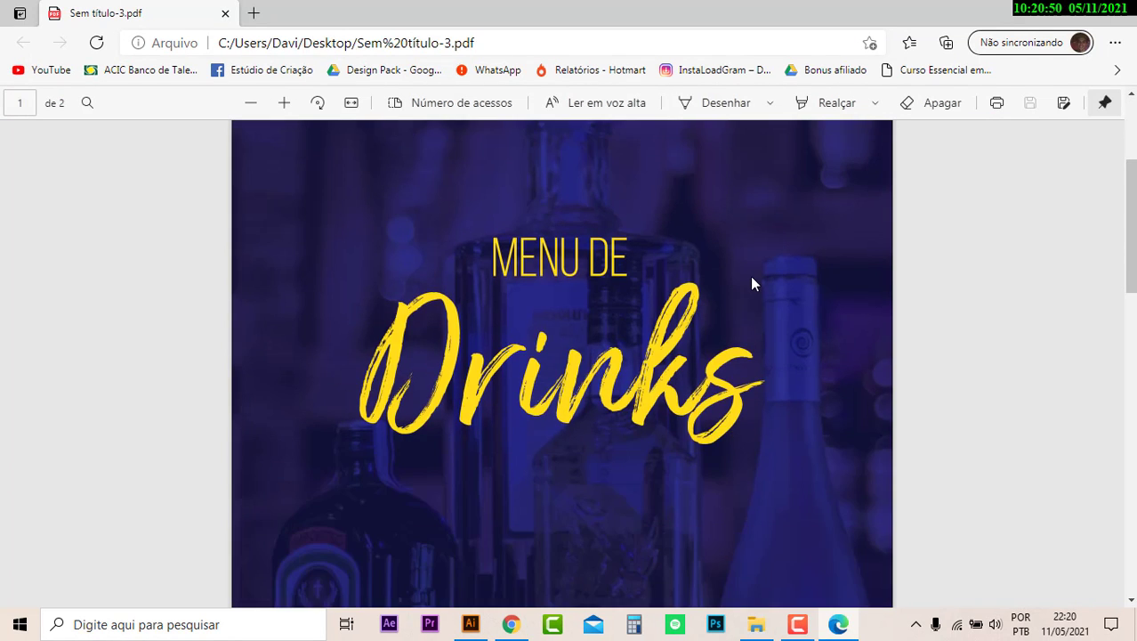
{"action": "scroll", "coordinate": [750, 278], "scroll_direction": "up", "scroll_amount": 2}
{"action": "scroll", "coordinate": [750, 278], "scroll_direction": "down", "scroll_amount": 3}
{"action": "scroll", "coordinate": [746, 273], "scroll_direction": "down", "scroll_amount": 3}
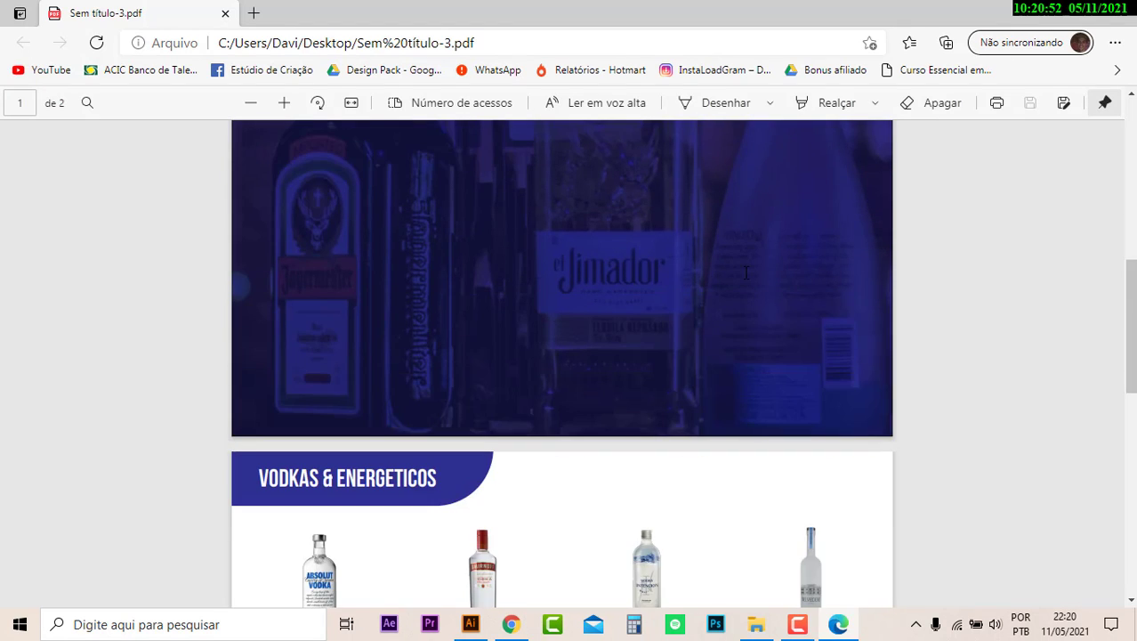
{"action": "scroll", "coordinate": [769, 297], "scroll_direction": "down", "scroll_amount": 2}
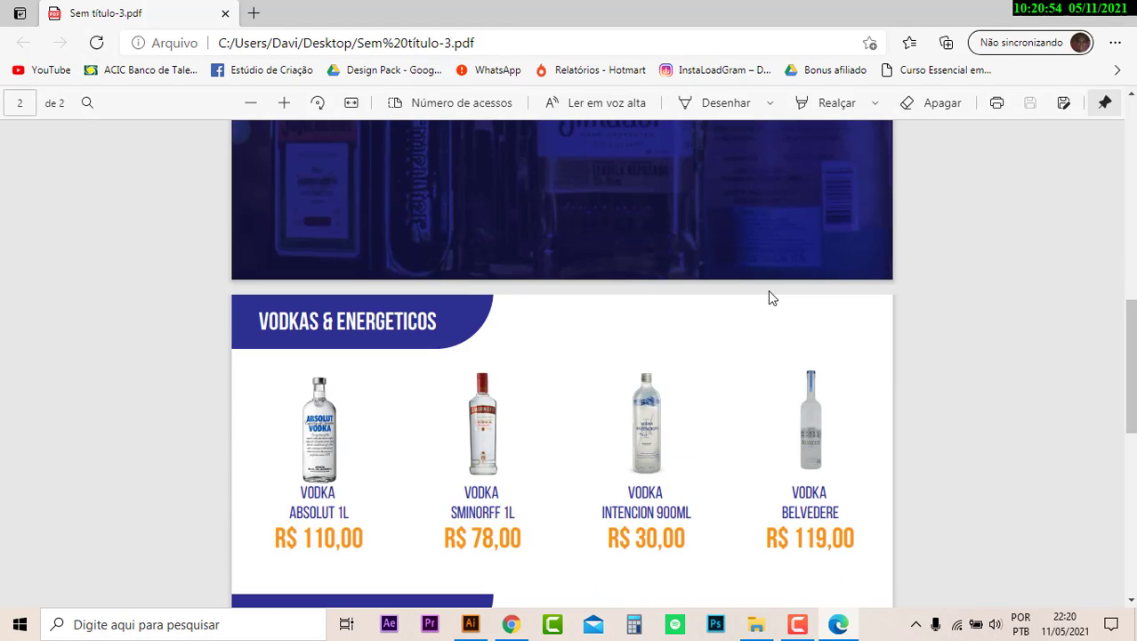
{"action": "scroll", "coordinate": [771, 297], "scroll_direction": "down", "scroll_amount": 2}
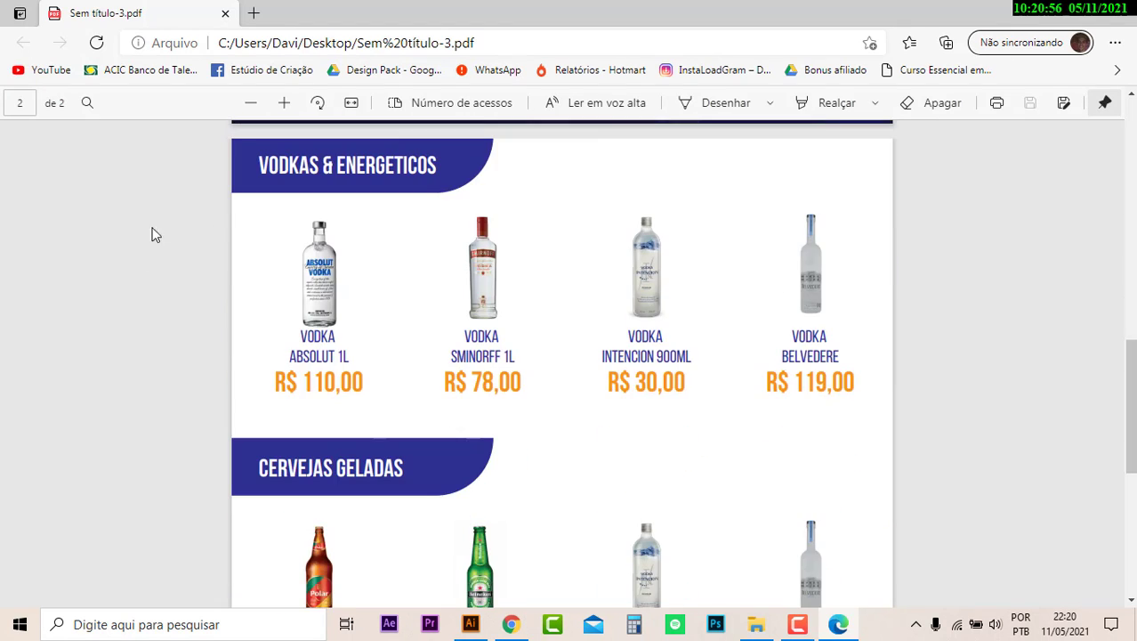
{"action": "scroll", "coordinate": [282, 191], "scroll_direction": "down", "scroll_amount": 2}
{"action": "scroll", "coordinate": [312, 271], "scroll_direction": "down", "scroll_amount": 2}
{"action": "scroll", "coordinate": [547, 242], "scroll_direction": "down", "scroll_amount": 2}
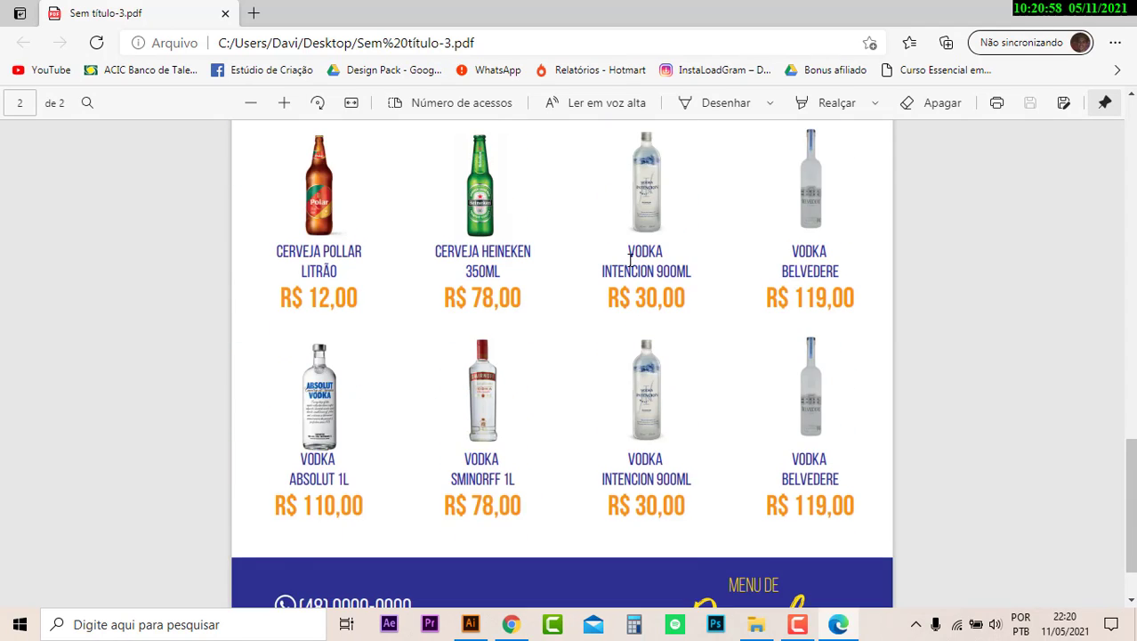
{"action": "scroll", "coordinate": [630, 260], "scroll_direction": "down", "scroll_amount": 1}
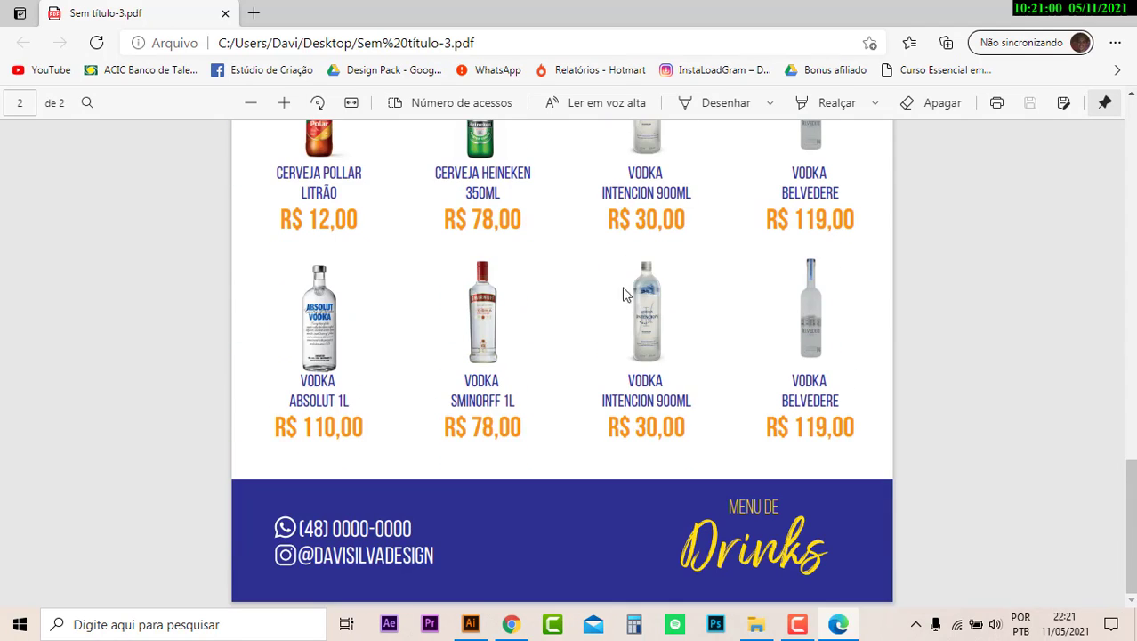
{"action": "scroll", "coordinate": [571, 372], "scroll_direction": "up", "scroll_amount": 2}
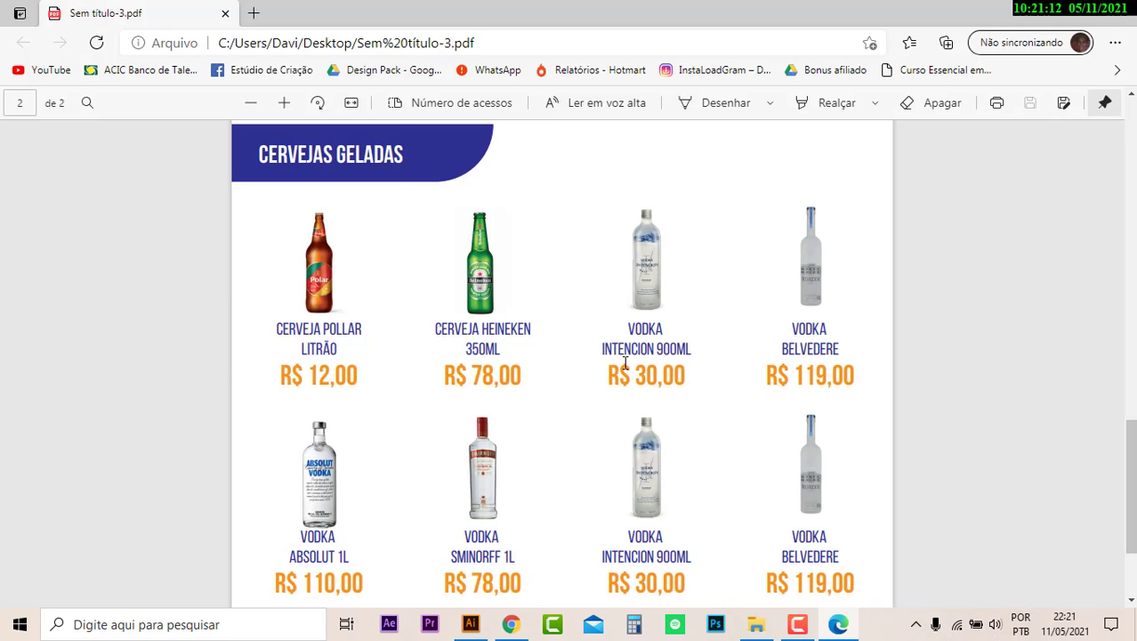
Scroll back over page 2 to recheck the eight priced drinks above the Drinks-logo footer
{"action": "scroll", "coordinate": [807, 289], "scroll_direction": "down", "scroll_amount": 3}
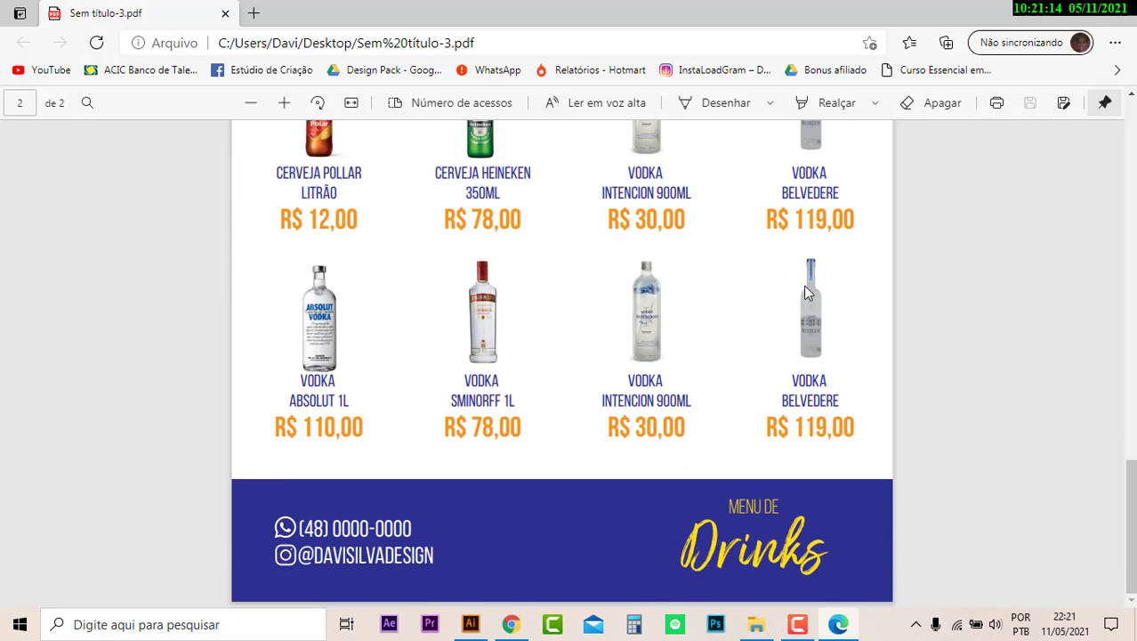
{"action": "scroll", "coordinate": [542, 343], "scroll_direction": "up", "scroll_amount": 5}
{"action": "scroll", "coordinate": [542, 351], "scroll_direction": "up", "scroll_amount": 5}
{"action": "scroll", "coordinate": [542, 354], "scroll_direction": "up", "scroll_amount": 3}
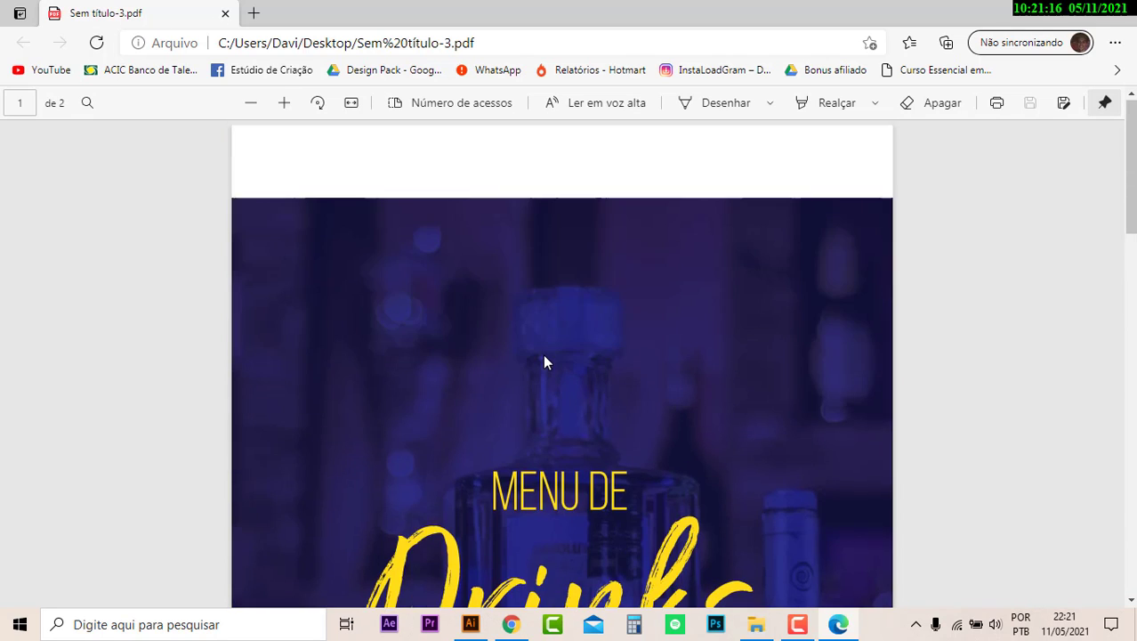
{"action": "scroll", "coordinate": [545, 360], "scroll_direction": "up", "scroll_amount": 3}
{"action": "scroll", "coordinate": [545, 360], "scroll_direction": "down", "scroll_amount": 5}
{"action": "scroll", "coordinate": [546, 363], "scroll_direction": "down", "scroll_amount": 5}
{"action": "scroll", "coordinate": [546, 365], "scroll_direction": "down", "scroll_amount": 5}
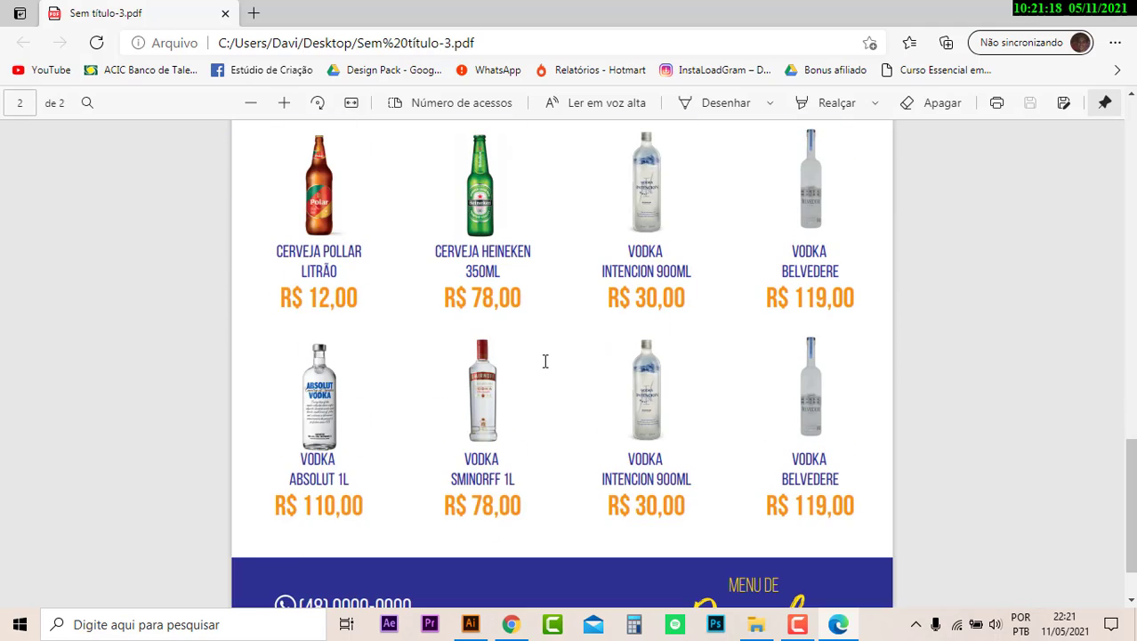